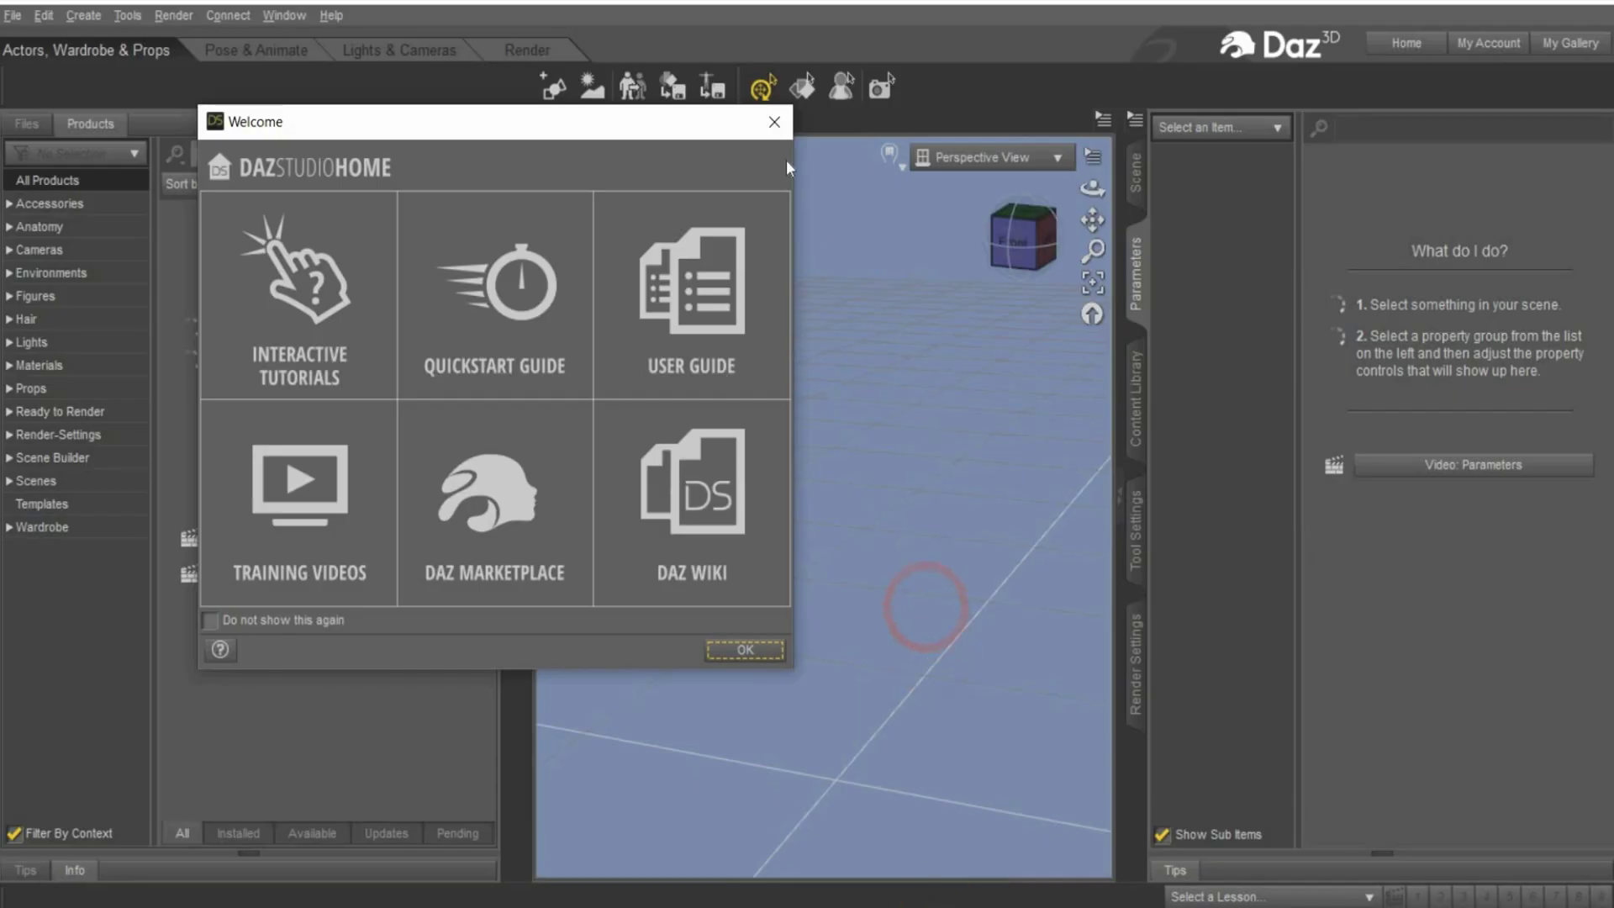
# - Dismiss the welcome window and load the Ty for Genesis 9 figure from the Genesis 9 Starter Essentials
pyautogui.click(774, 122)
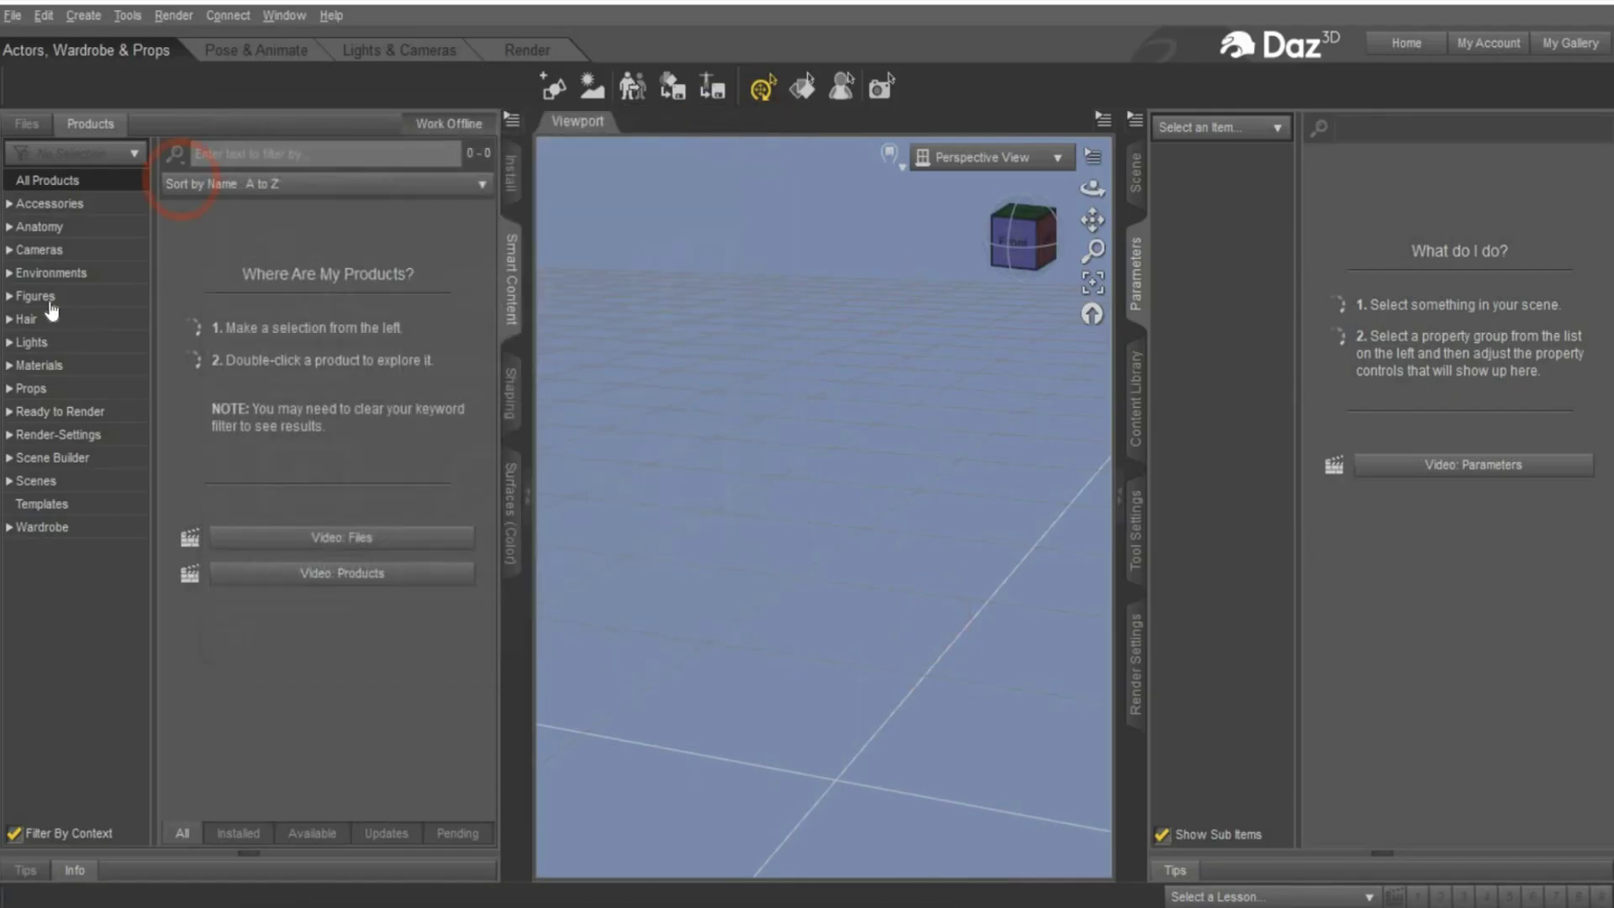
pyautogui.click(35, 296)
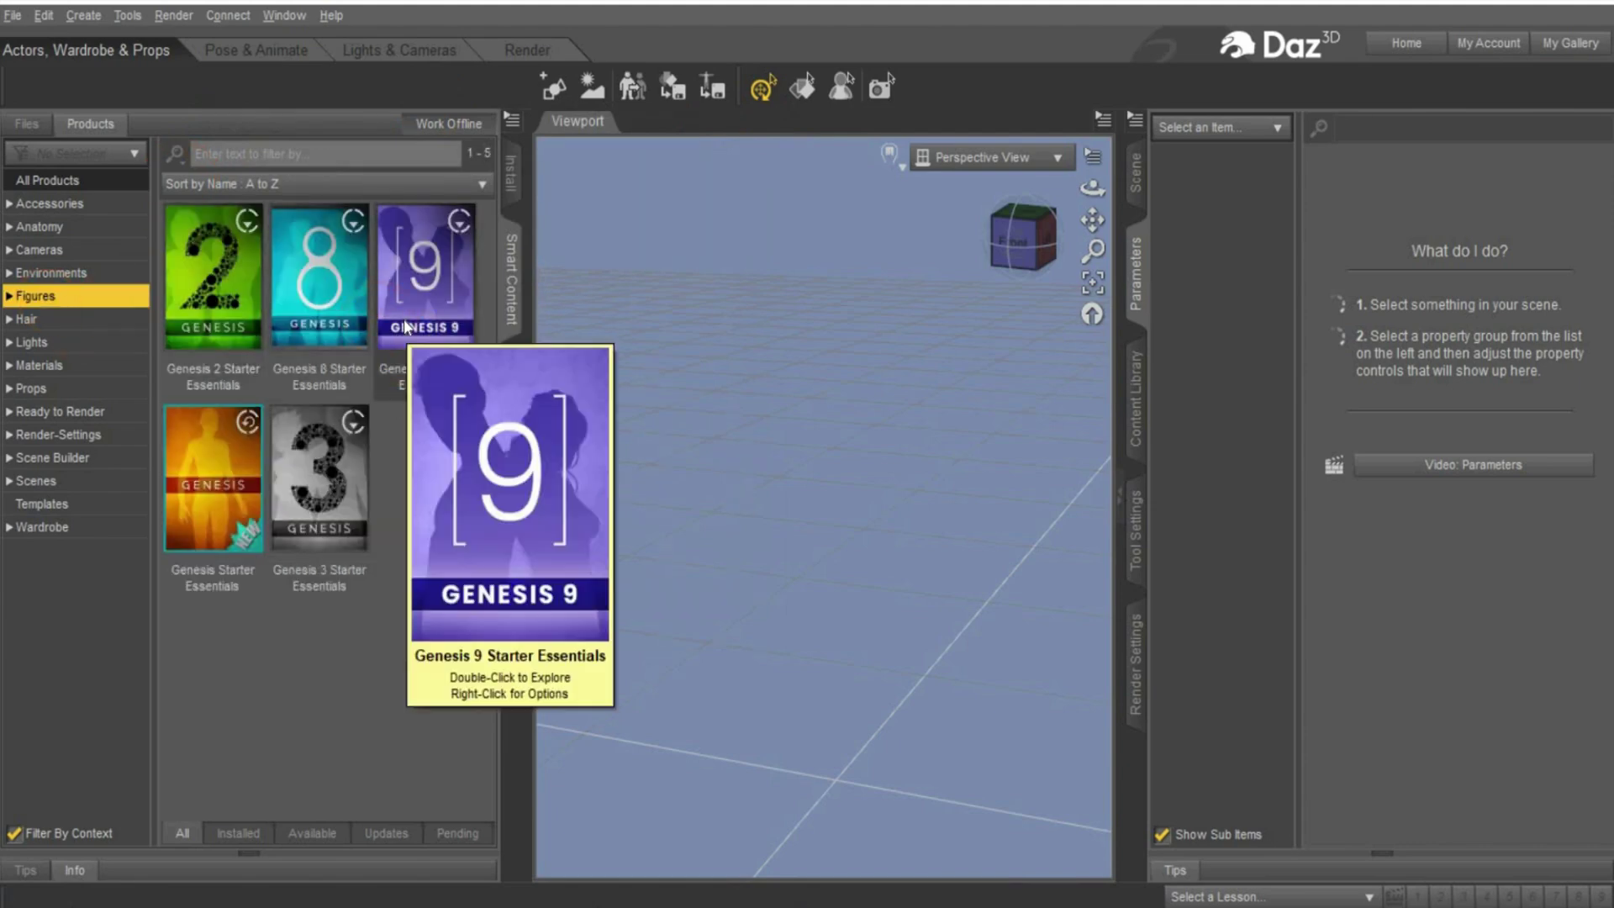
pyautogui.doubleClick(424, 269)
pyautogui.click(33, 383)
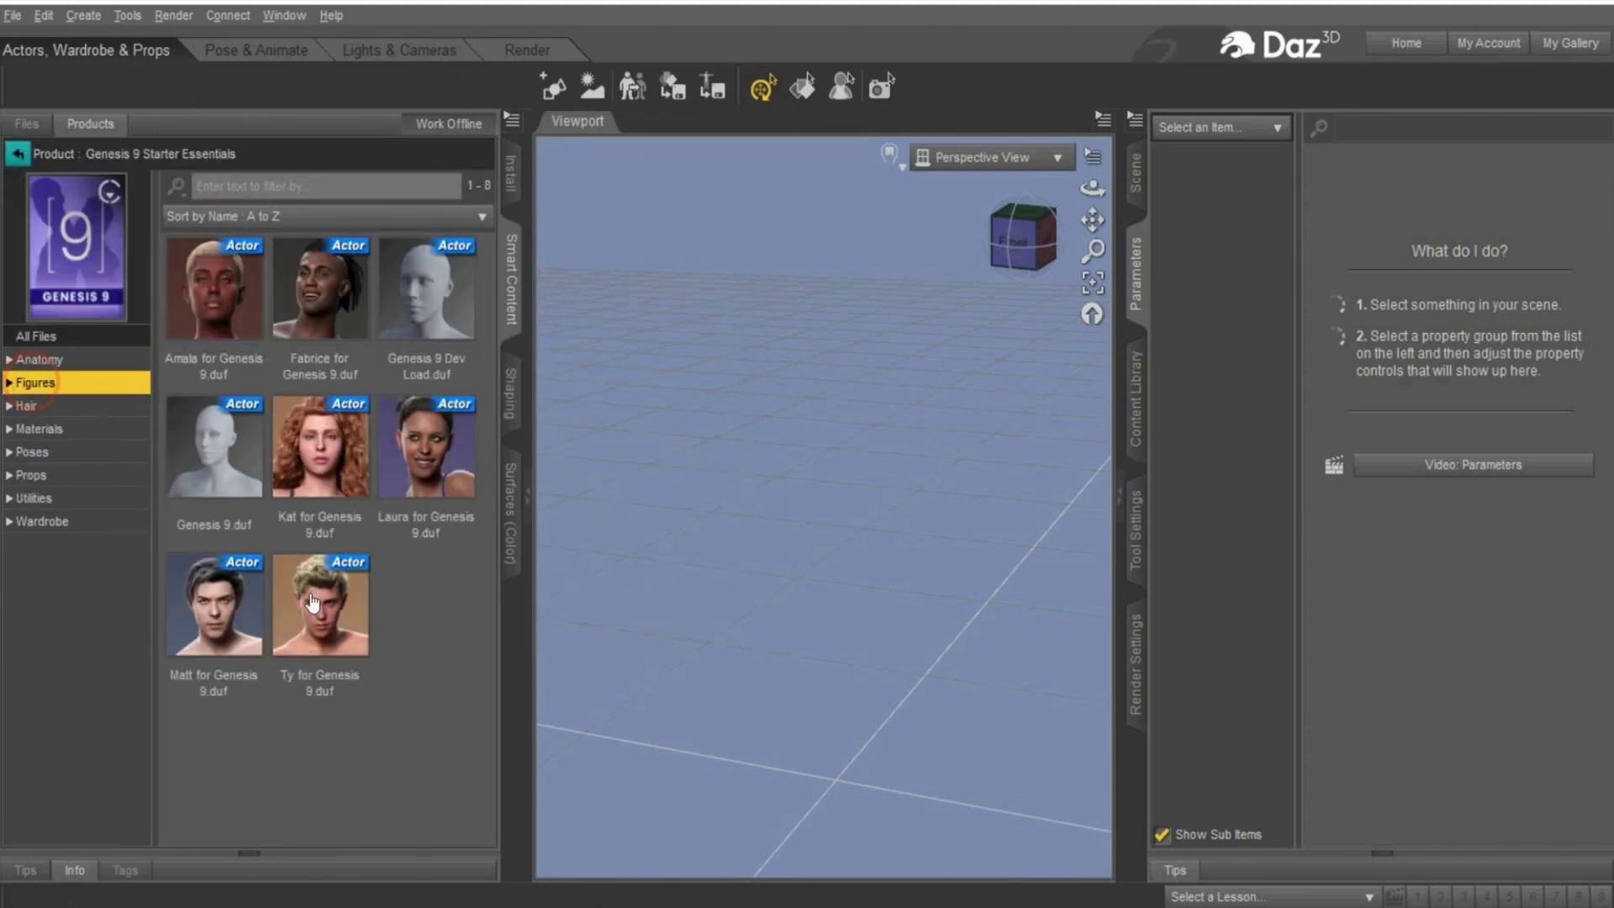
pyautogui.doubleClick(309, 599)
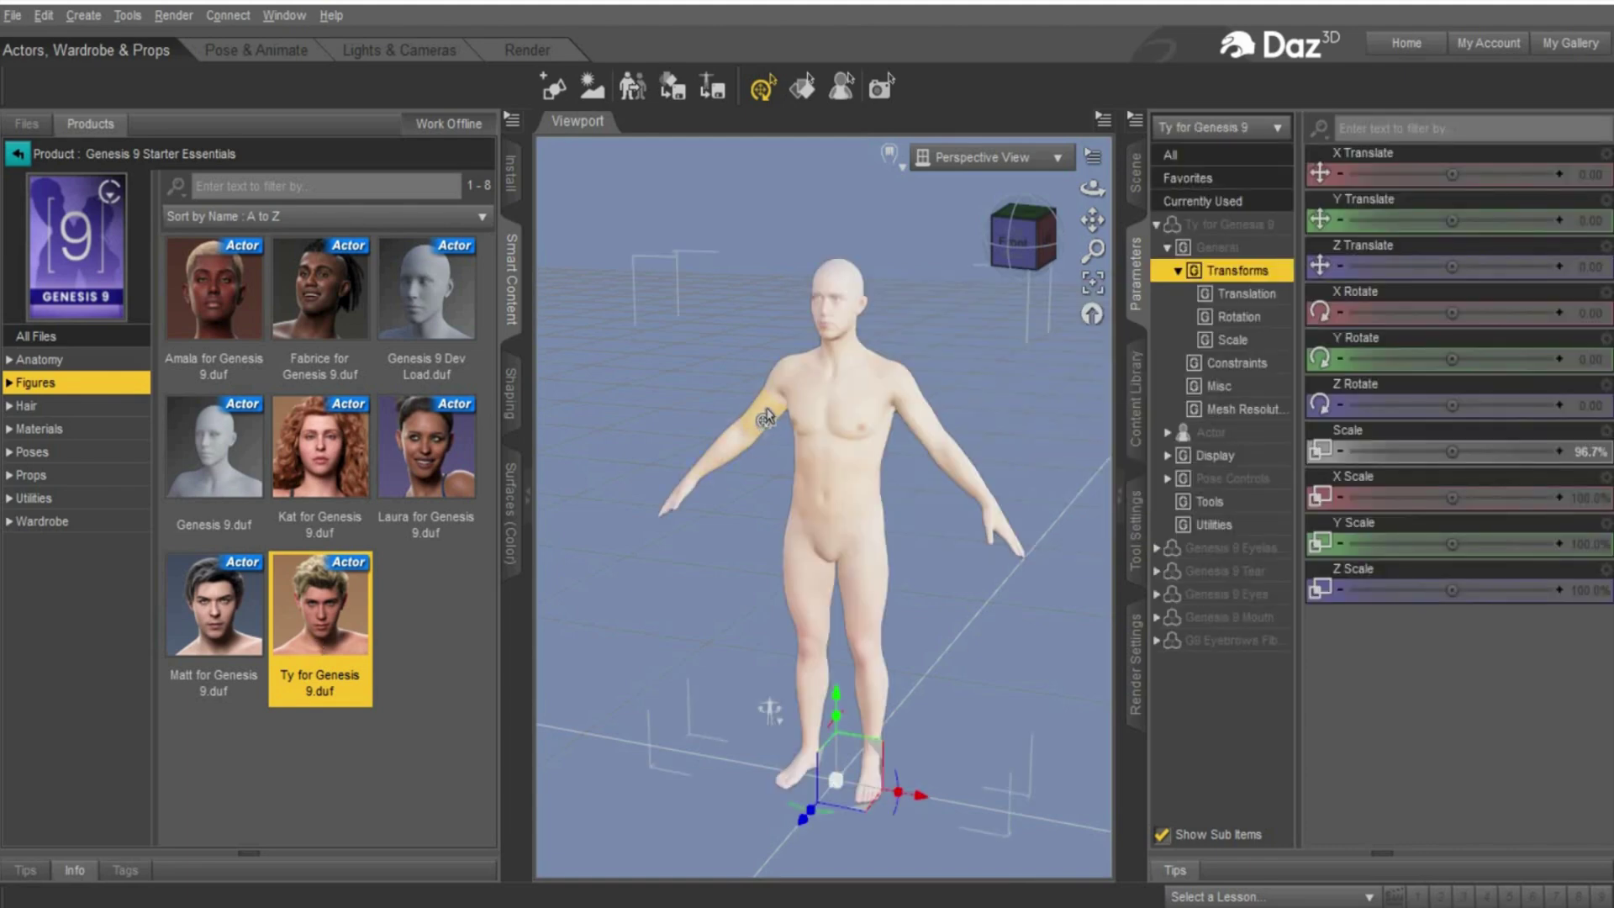
# - Lower both arms to the body by bending the right upper arm down and setting the left upper arm's Bend to -40
pyautogui.click(767, 417)
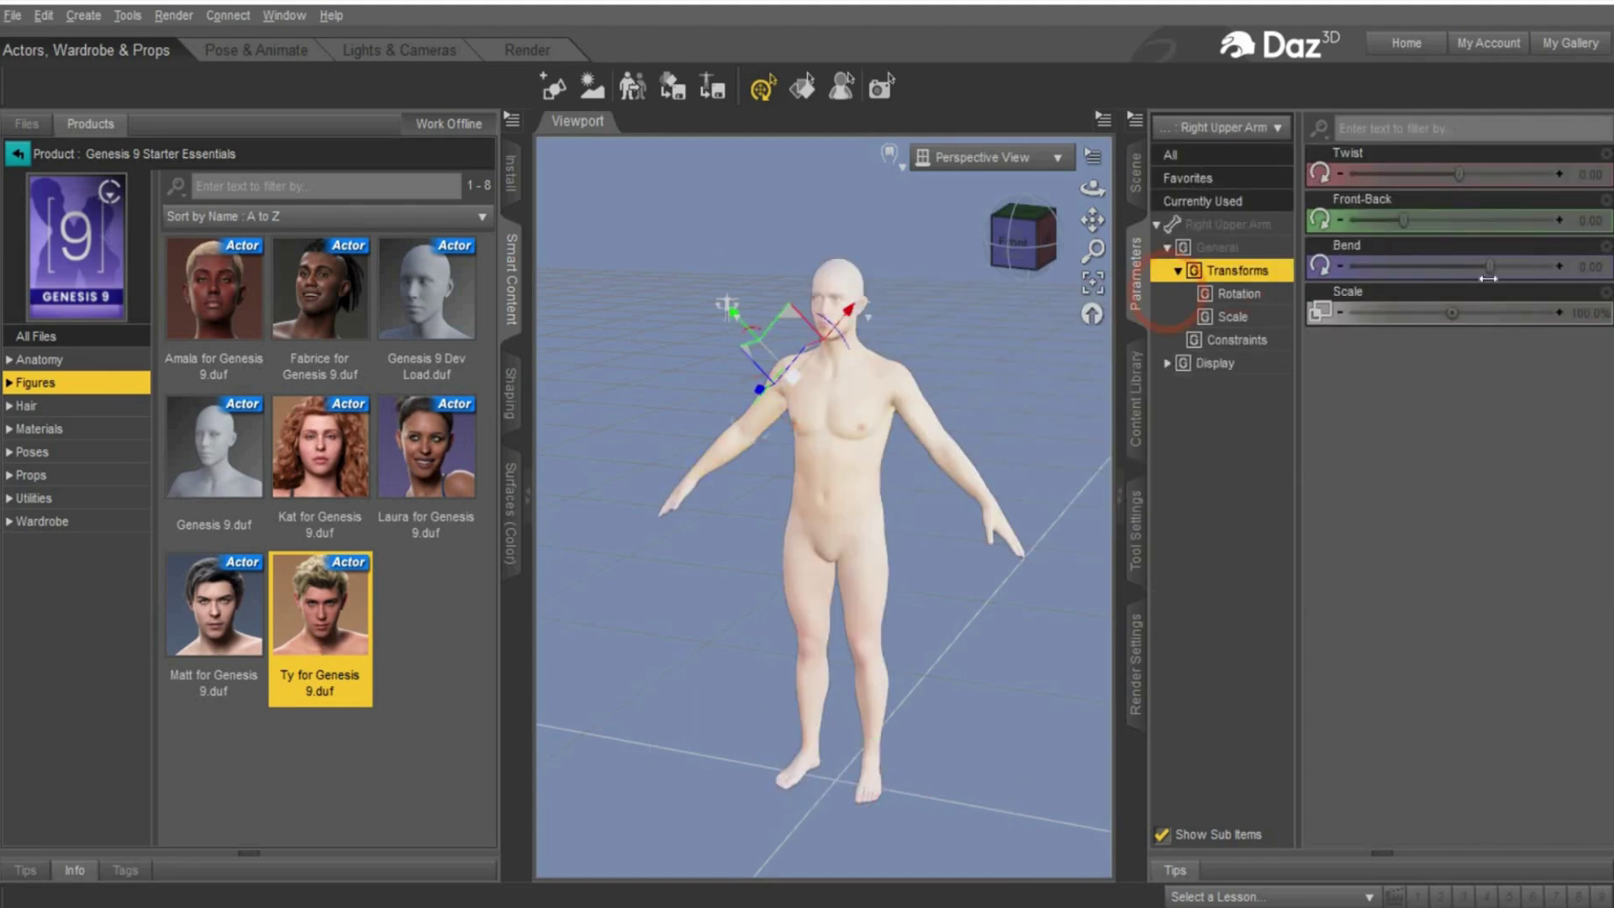
pyautogui.moveTo(1470, 268); pyautogui.dragTo(1555, 264)
pyautogui.click(922, 418)
pyautogui.moveTo(1451, 266); pyautogui.dragTo(1350, 266)
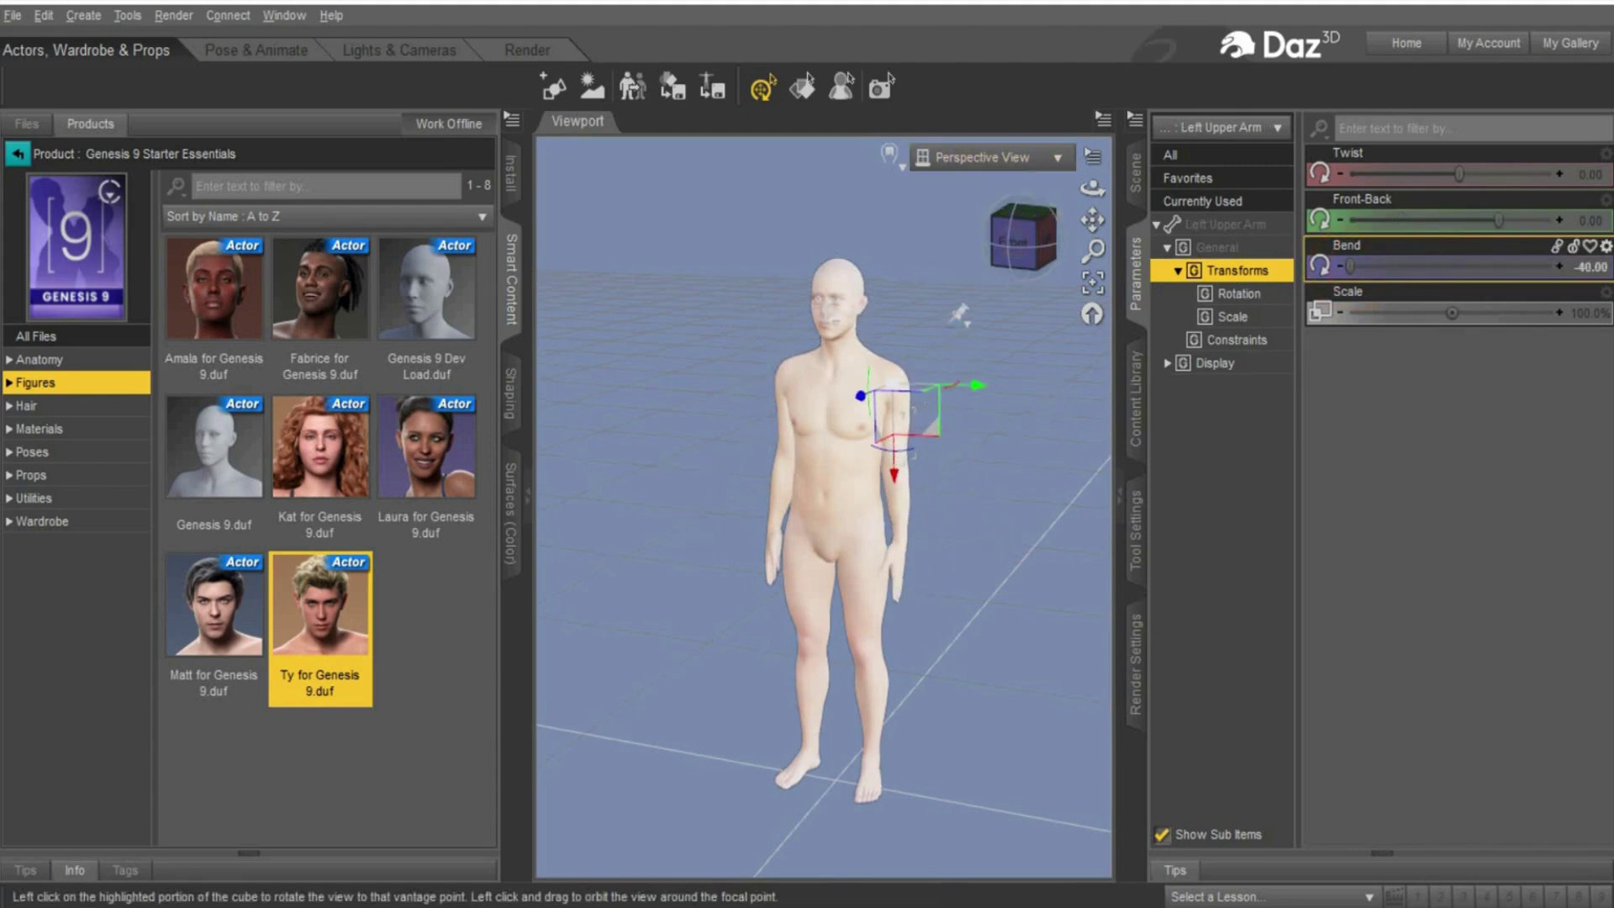
# - Export the figure to the Desktop as a Wavefront Object file with the Blender (1 unit = 50cm) preset
pyautogui.click(1017, 243)
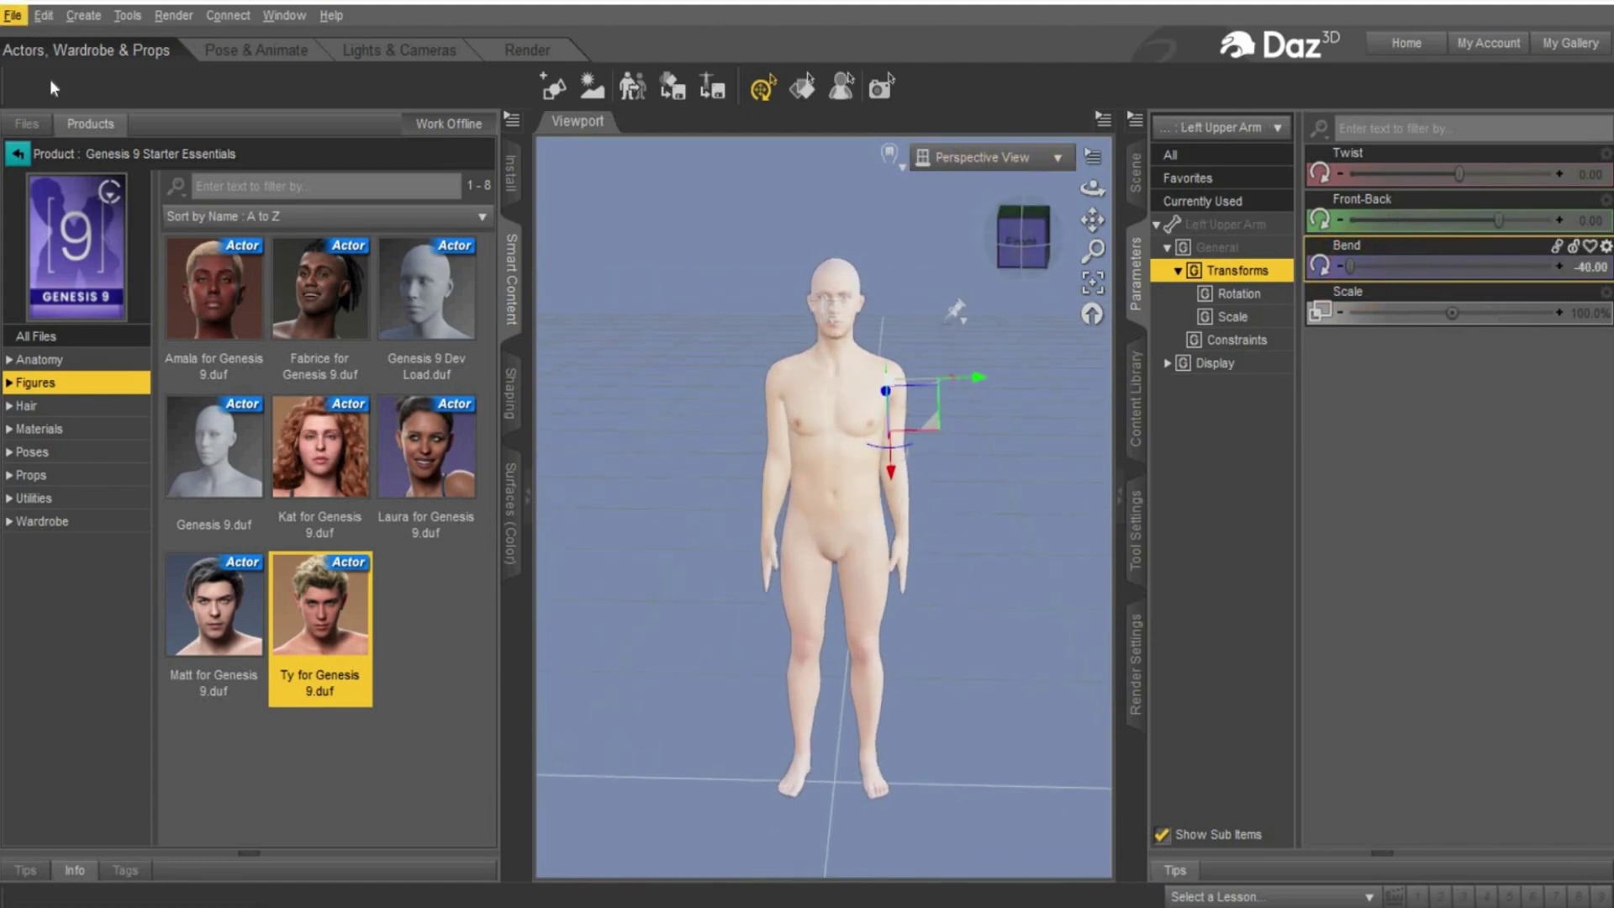
pyautogui.click(19, 16)
pyautogui.click(80, 286)
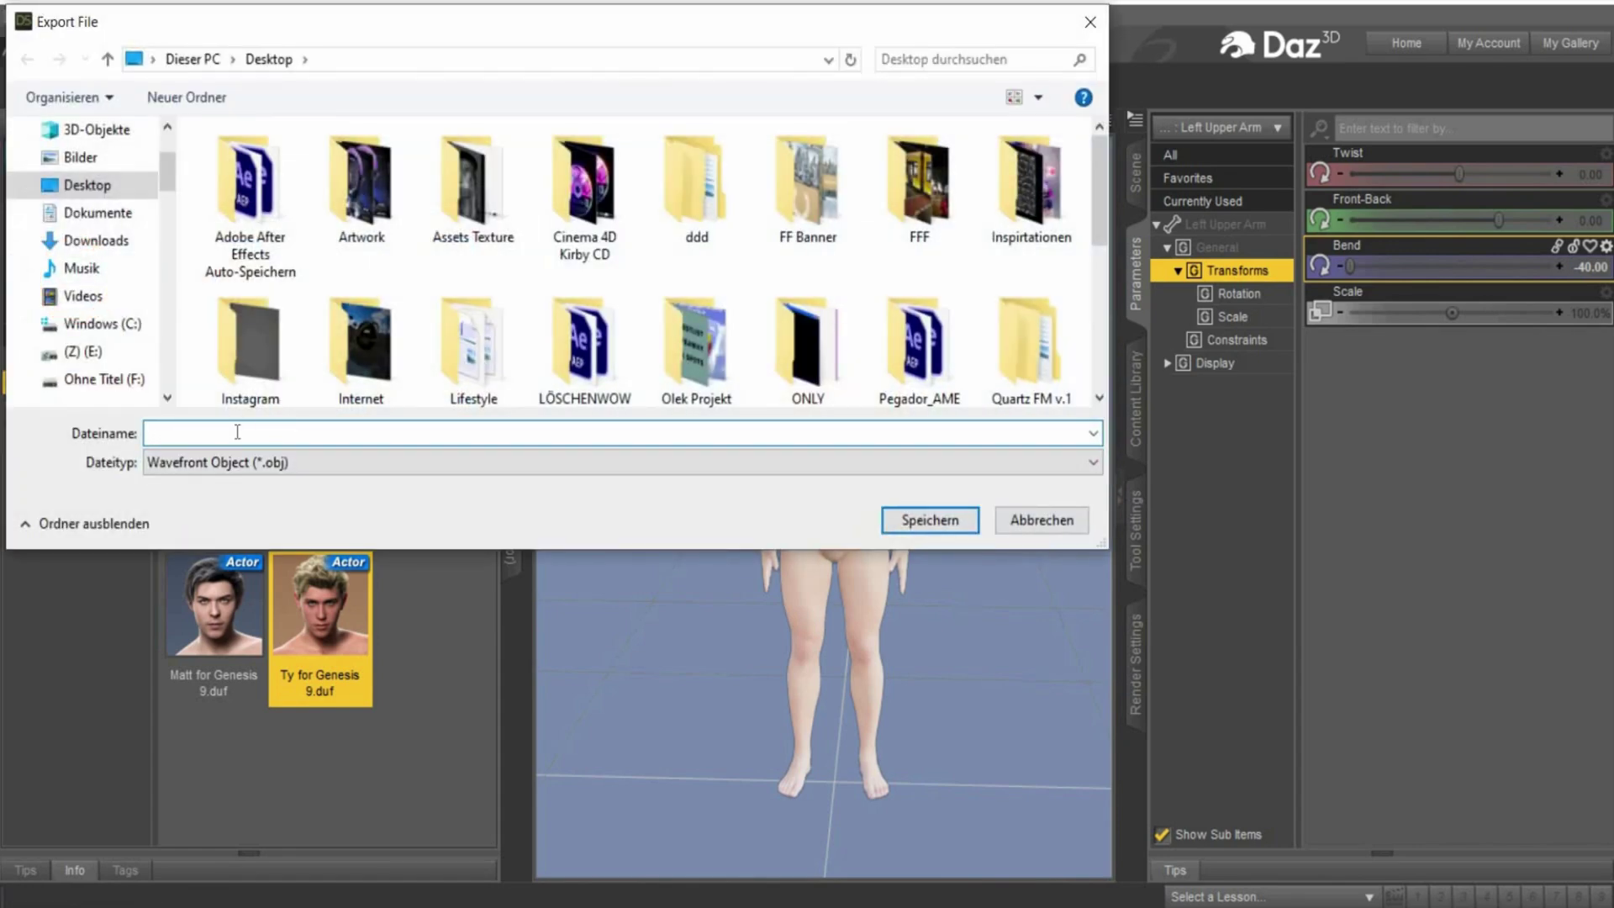
pyautogui.click(930, 520)
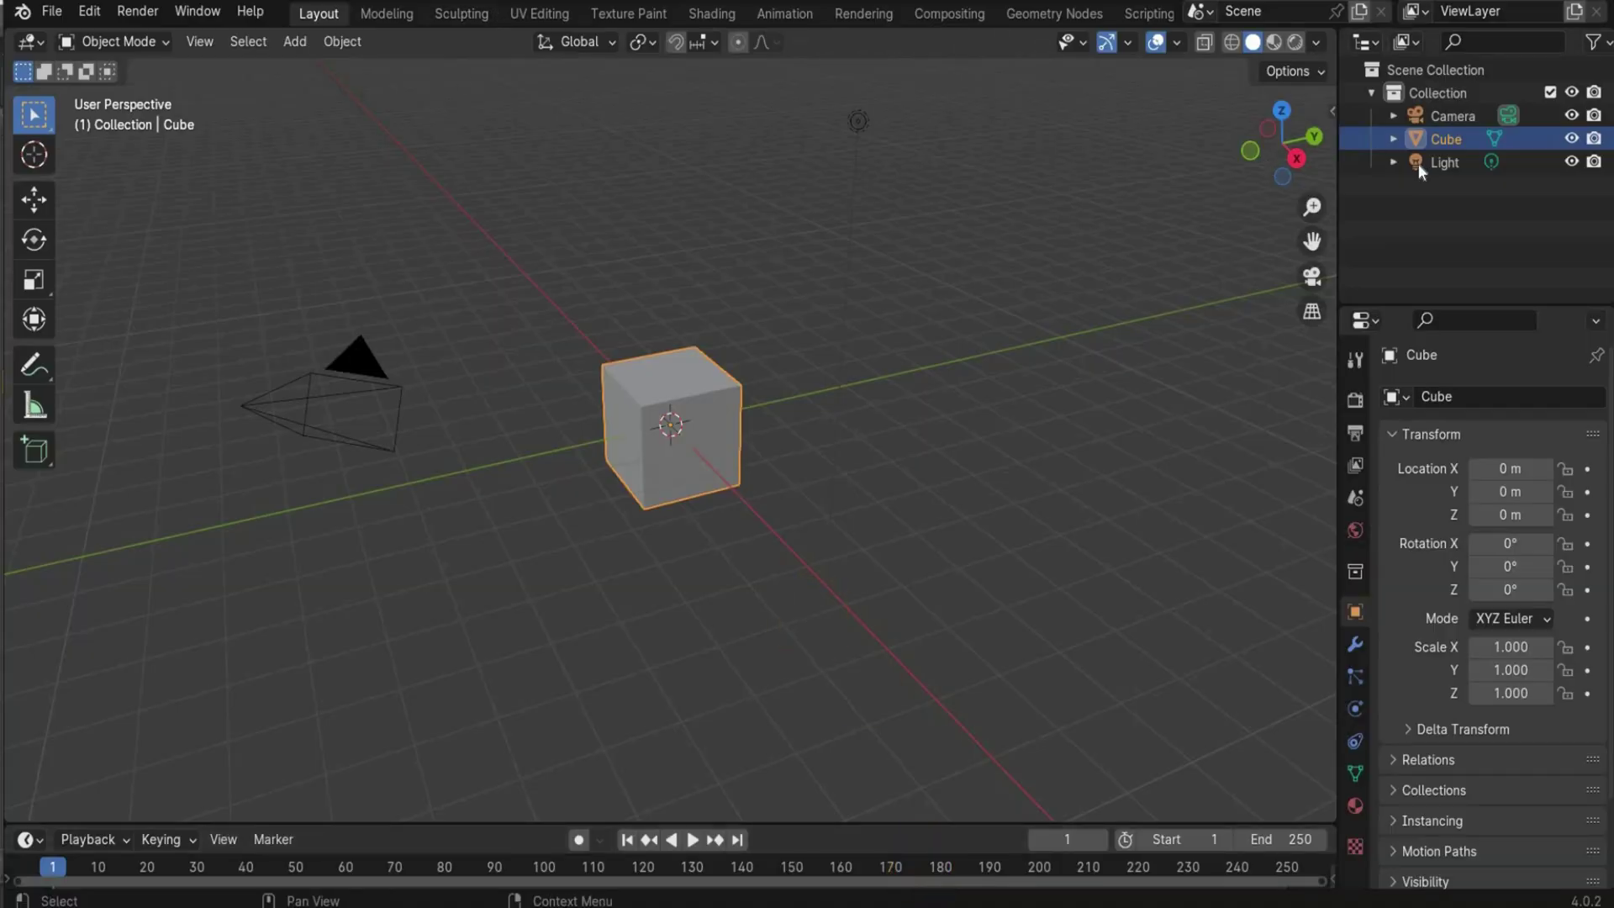
# - Switch to Blender and delete the default light, cube and camera from the scene
pyautogui.click(1421, 164)
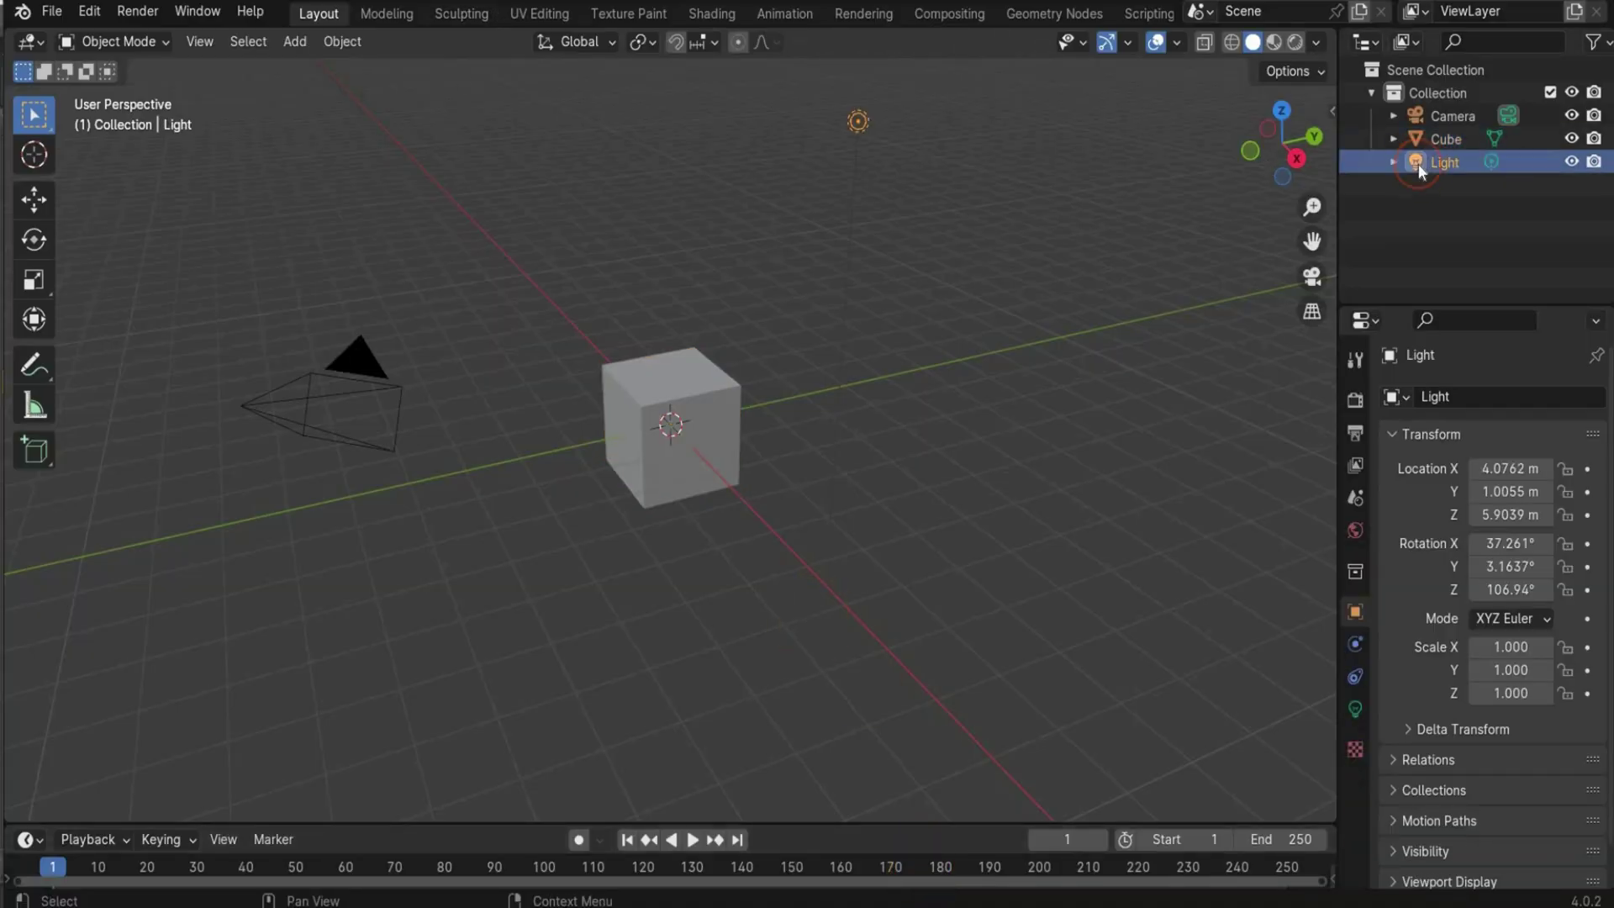
pyautogui.press('Delete')
pyautogui.click(1444, 137)
pyautogui.press('Delete')
pyautogui.click(1443, 118)
pyautogui.press('Delete')
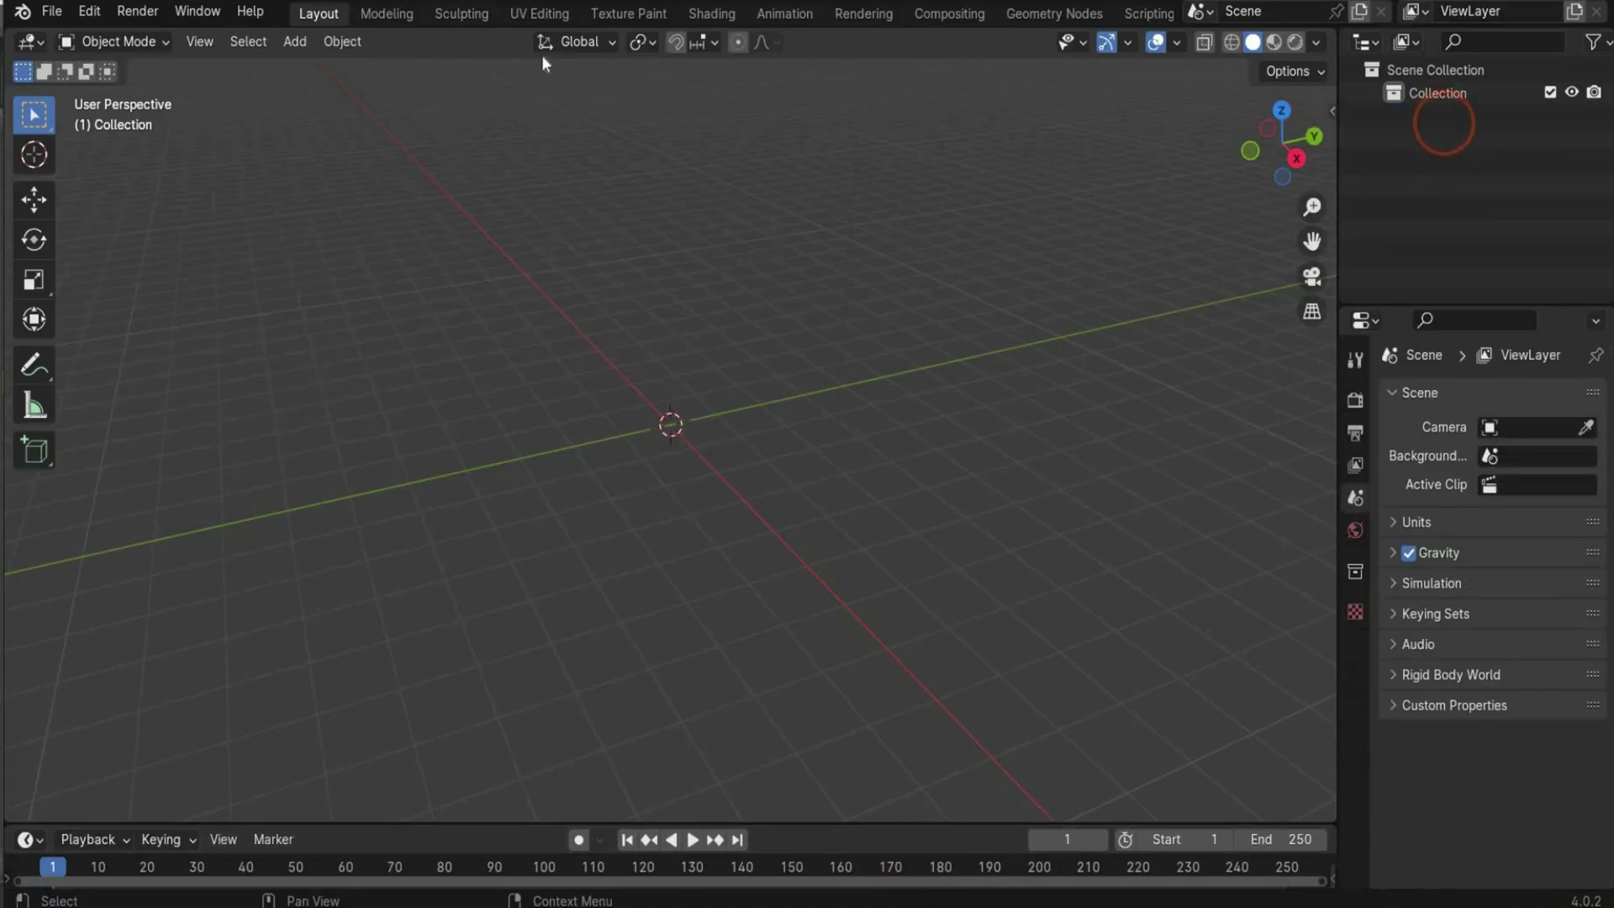
# - Import the exported Wavefront OBJ figure from the Desktop folder
pyautogui.click(52, 11)
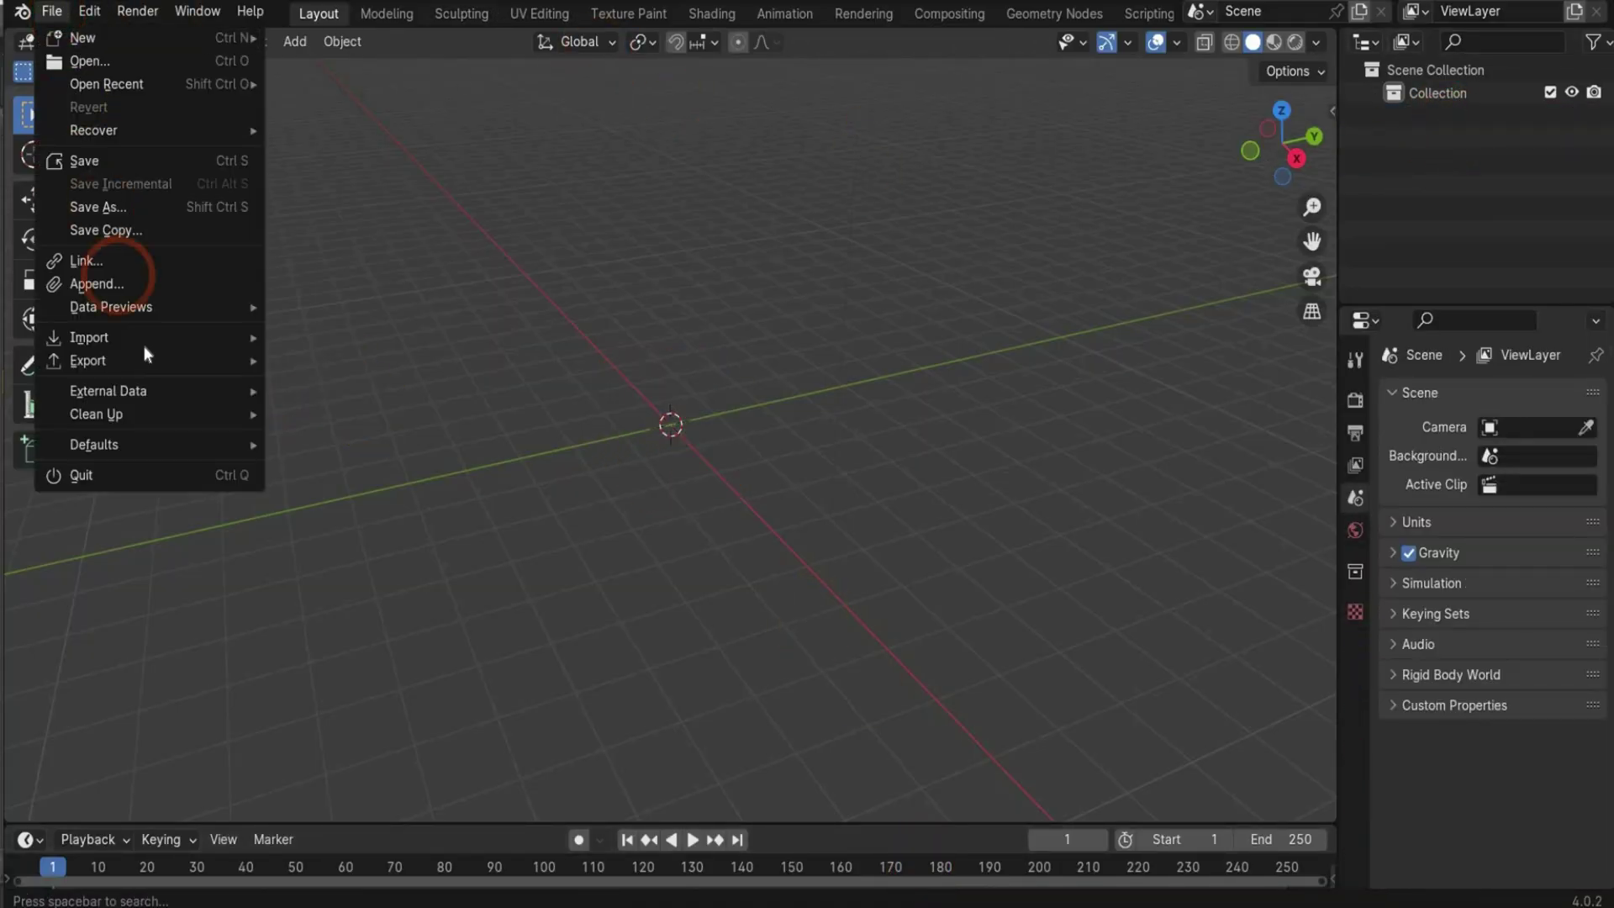
pyautogui.moveTo(165, 343)
pyautogui.click(474, 414)
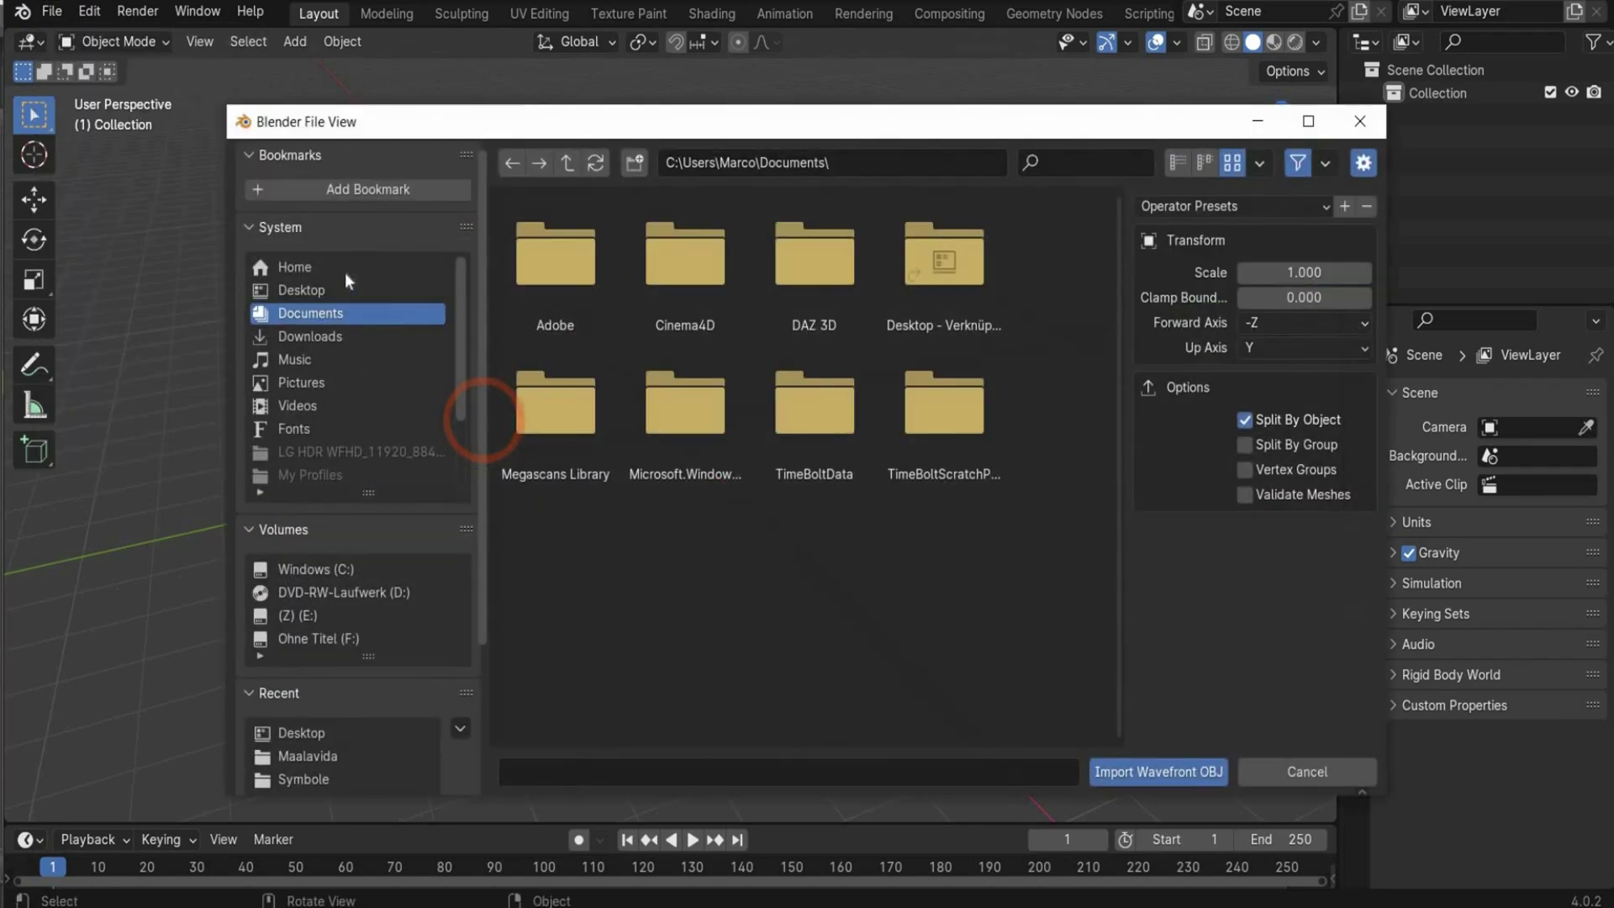
pyautogui.click(336, 288)
pyautogui.scroll(-5, 764, 629)
pyautogui.doubleClick(798, 538)
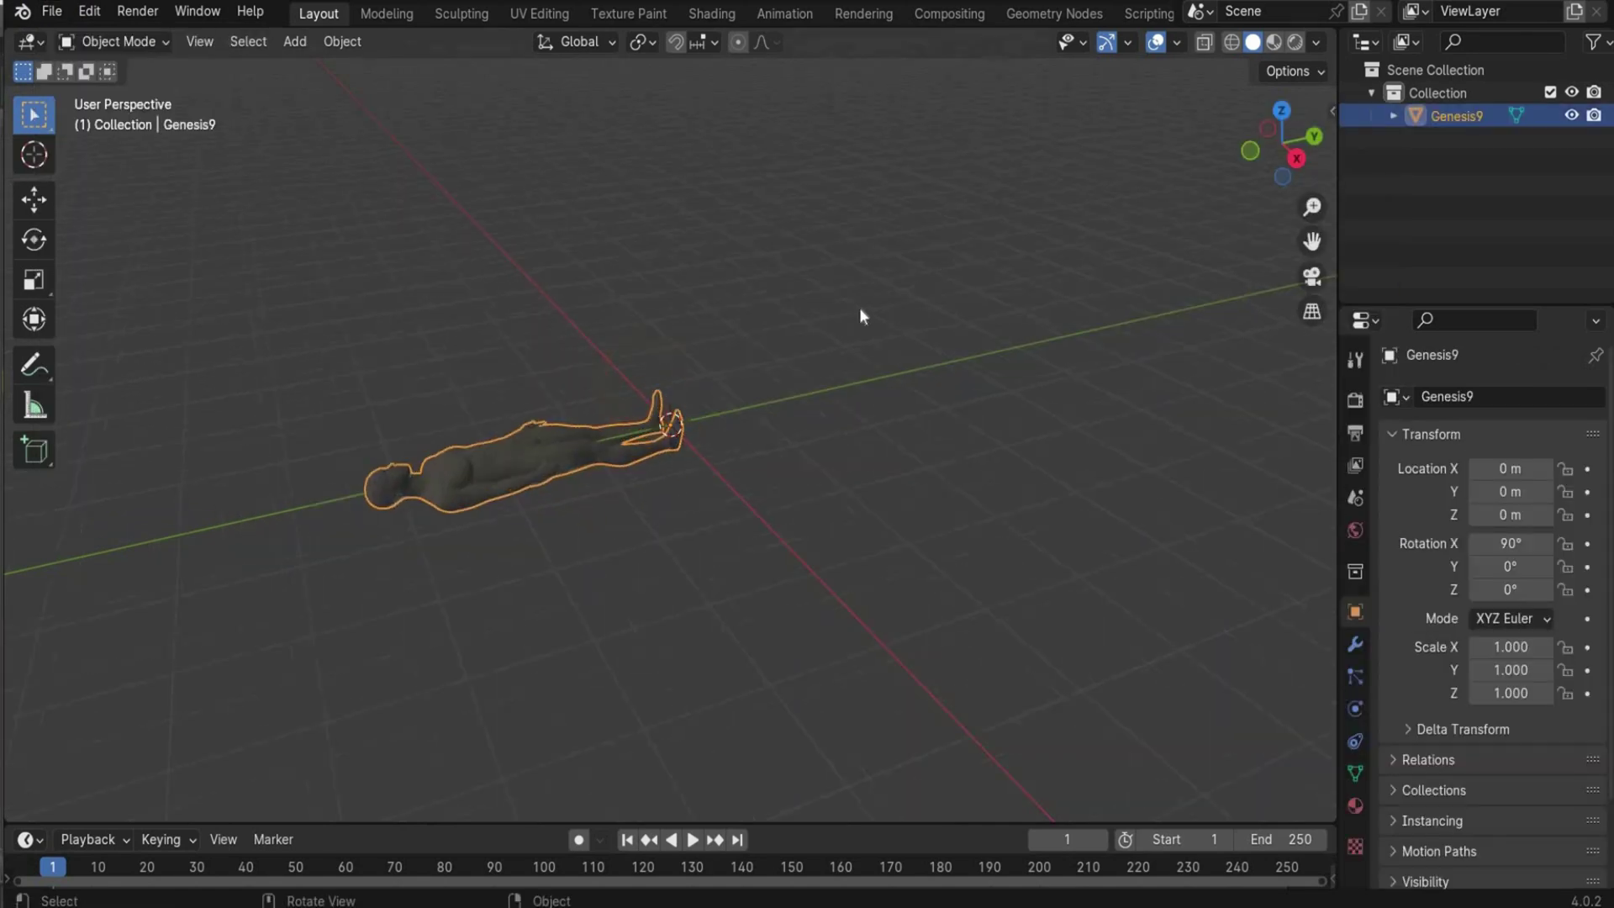
# - Stand the imported figure upright by setting its X rotation to 0°
pyautogui.click(1328, 117)
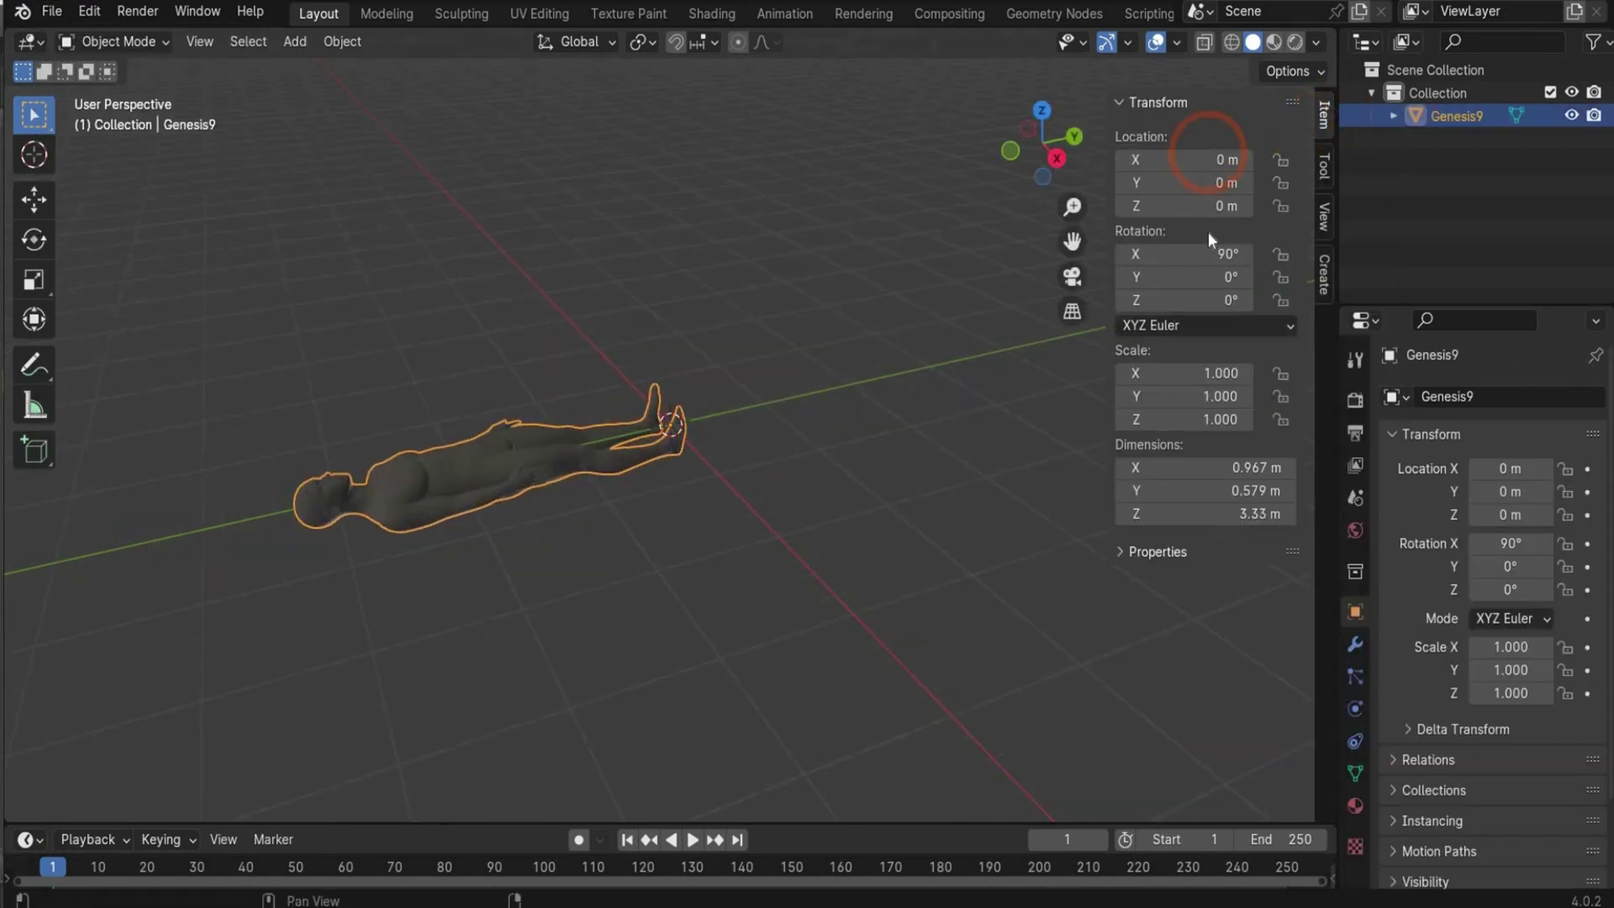
pyautogui.click(1211, 255)
pyautogui.write('0')
pyautogui.press('Return')
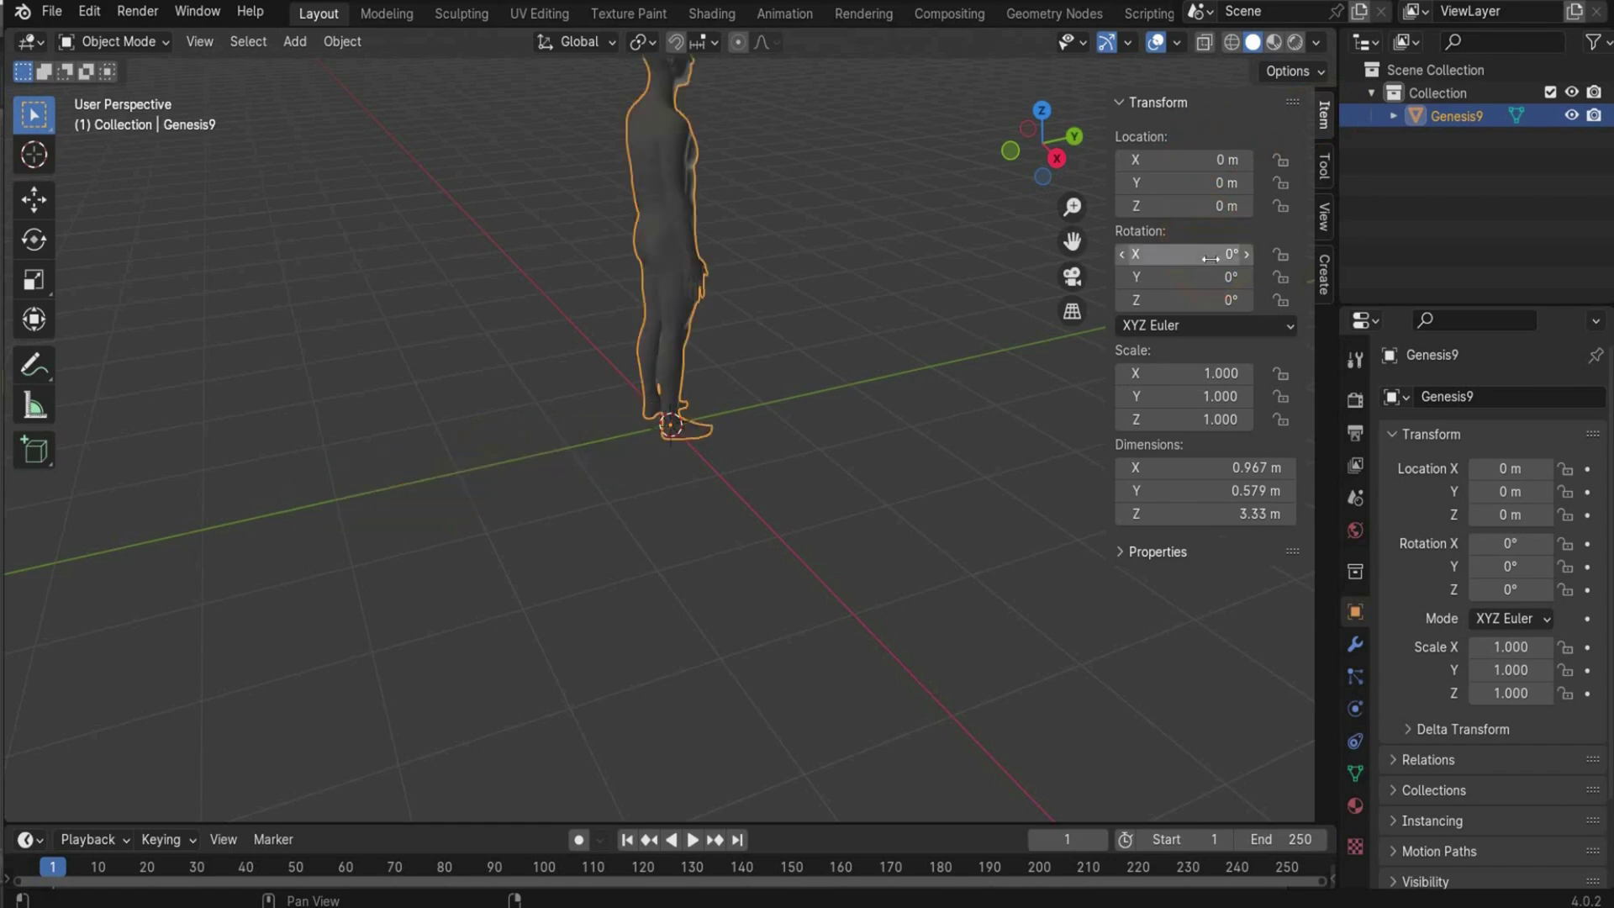
# - Examine the figure from the front and the reference artwork video to see which part of the face is cut out
pyautogui.moveTo(1027, 191); pyautogui.dragTo(797, 221)
pyautogui.keyDown('shift'); pyautogui.moveTo(797, 221); pyautogui.dragTo(912, 220, button='middle'); pyautogui.keyUp('shift')
pyautogui.scroll(3, 580, 172)
pyautogui.hotkey('alt', 'Tab')
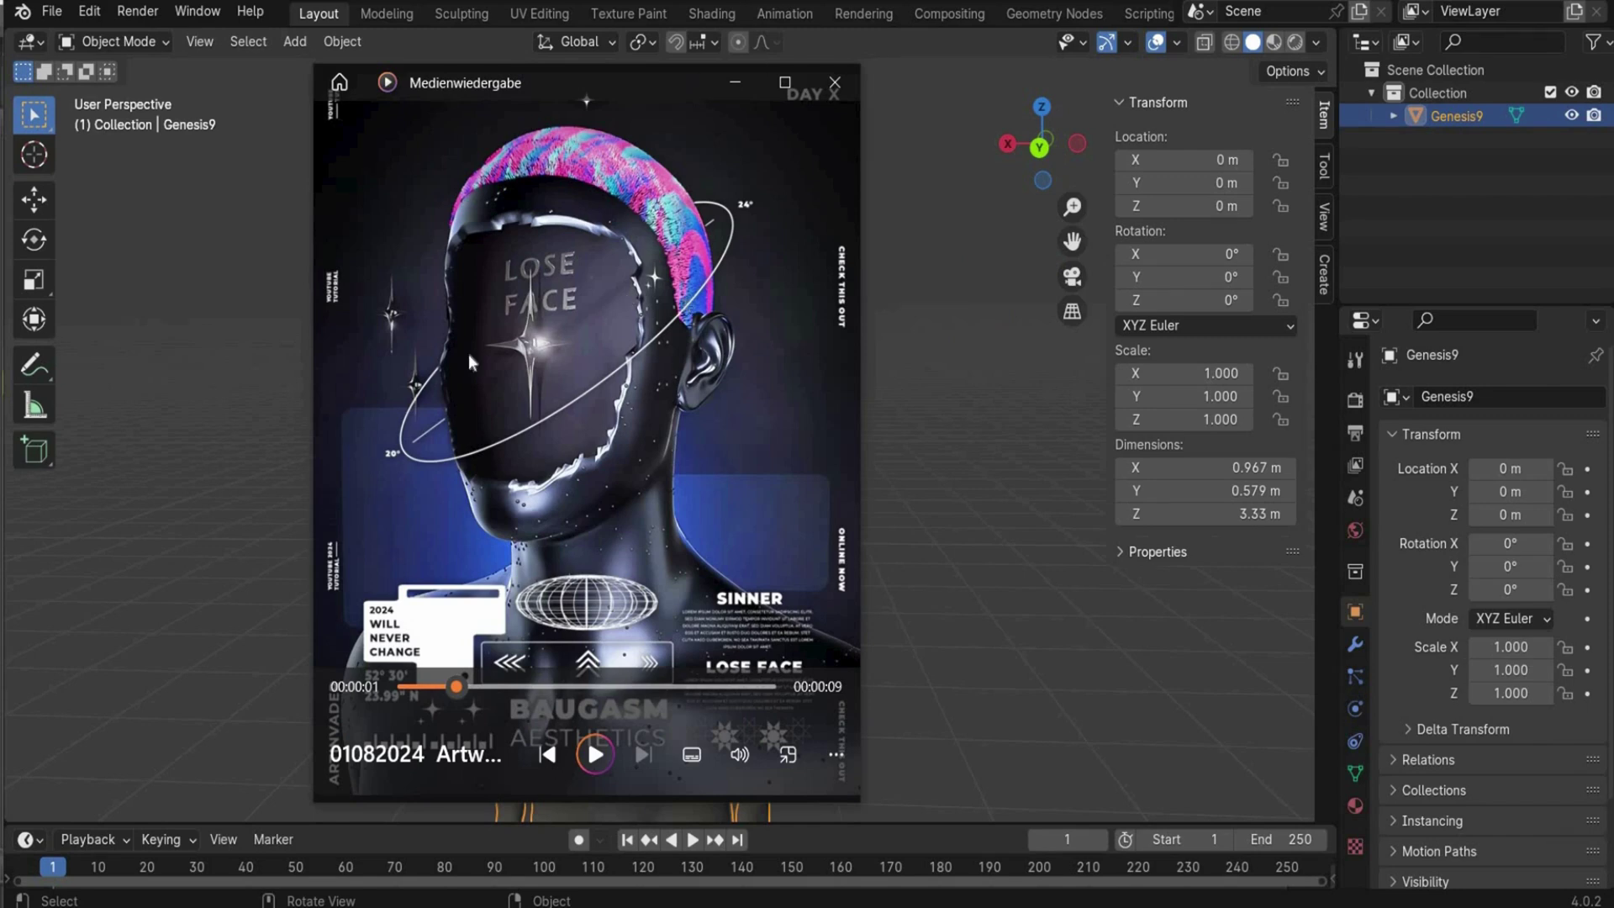
pyautogui.click(754, 81)
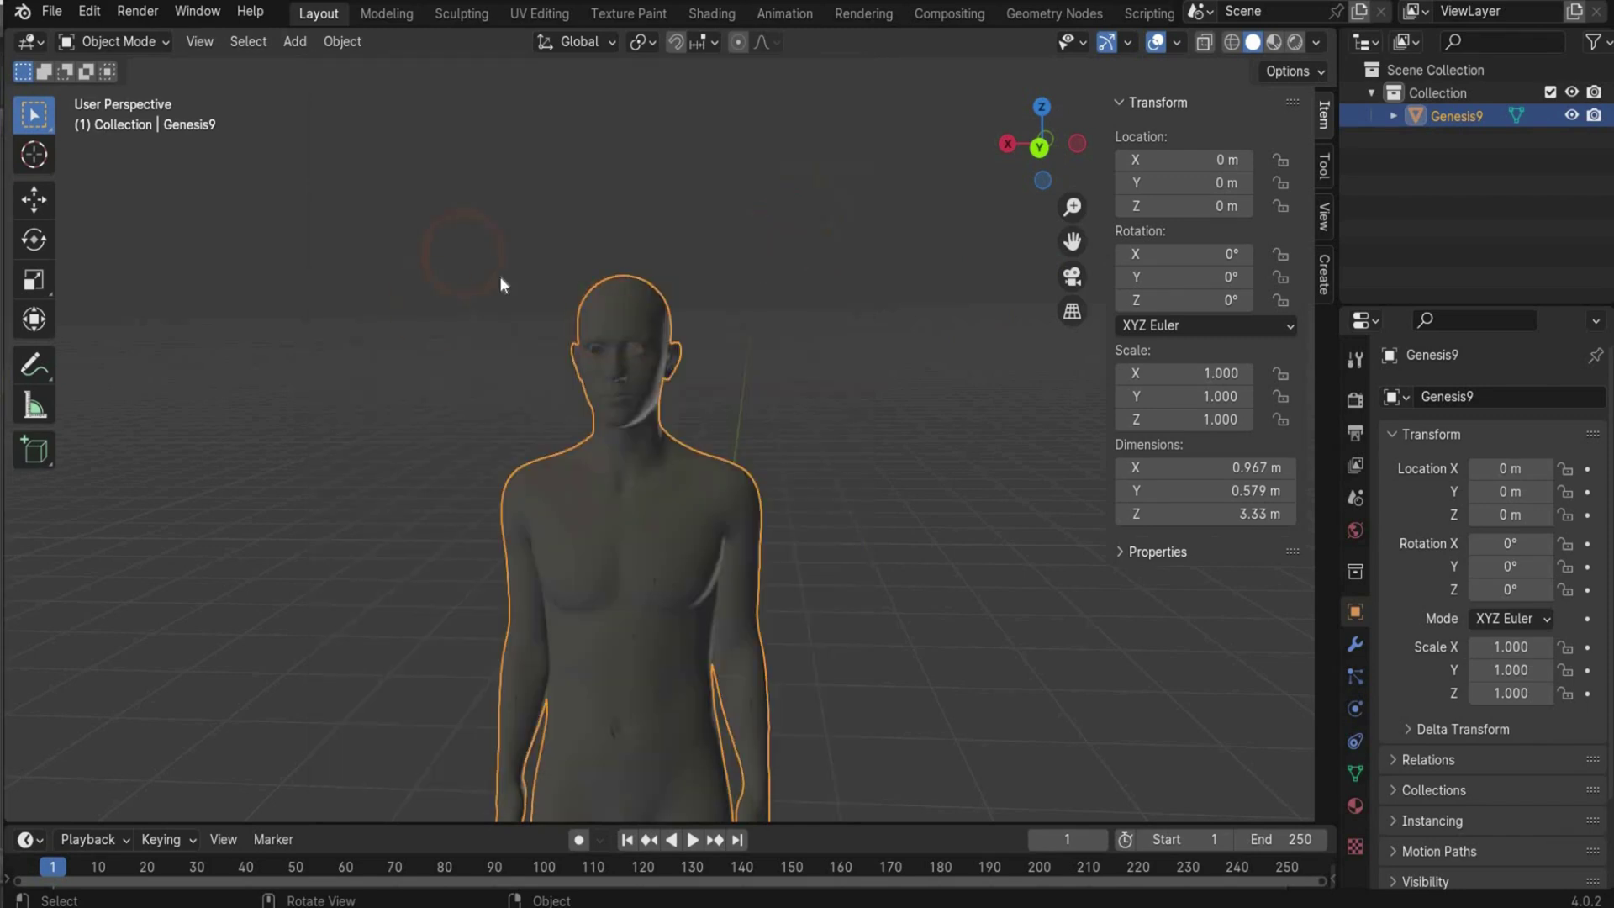
# - Enter Edit Mode on the figure and circle-select the face vertices from the brows down to the mouth, including the eyes
pyautogui.click(115, 40)
pyautogui.click(101, 93)
pyautogui.scroll(4, 897, 198)
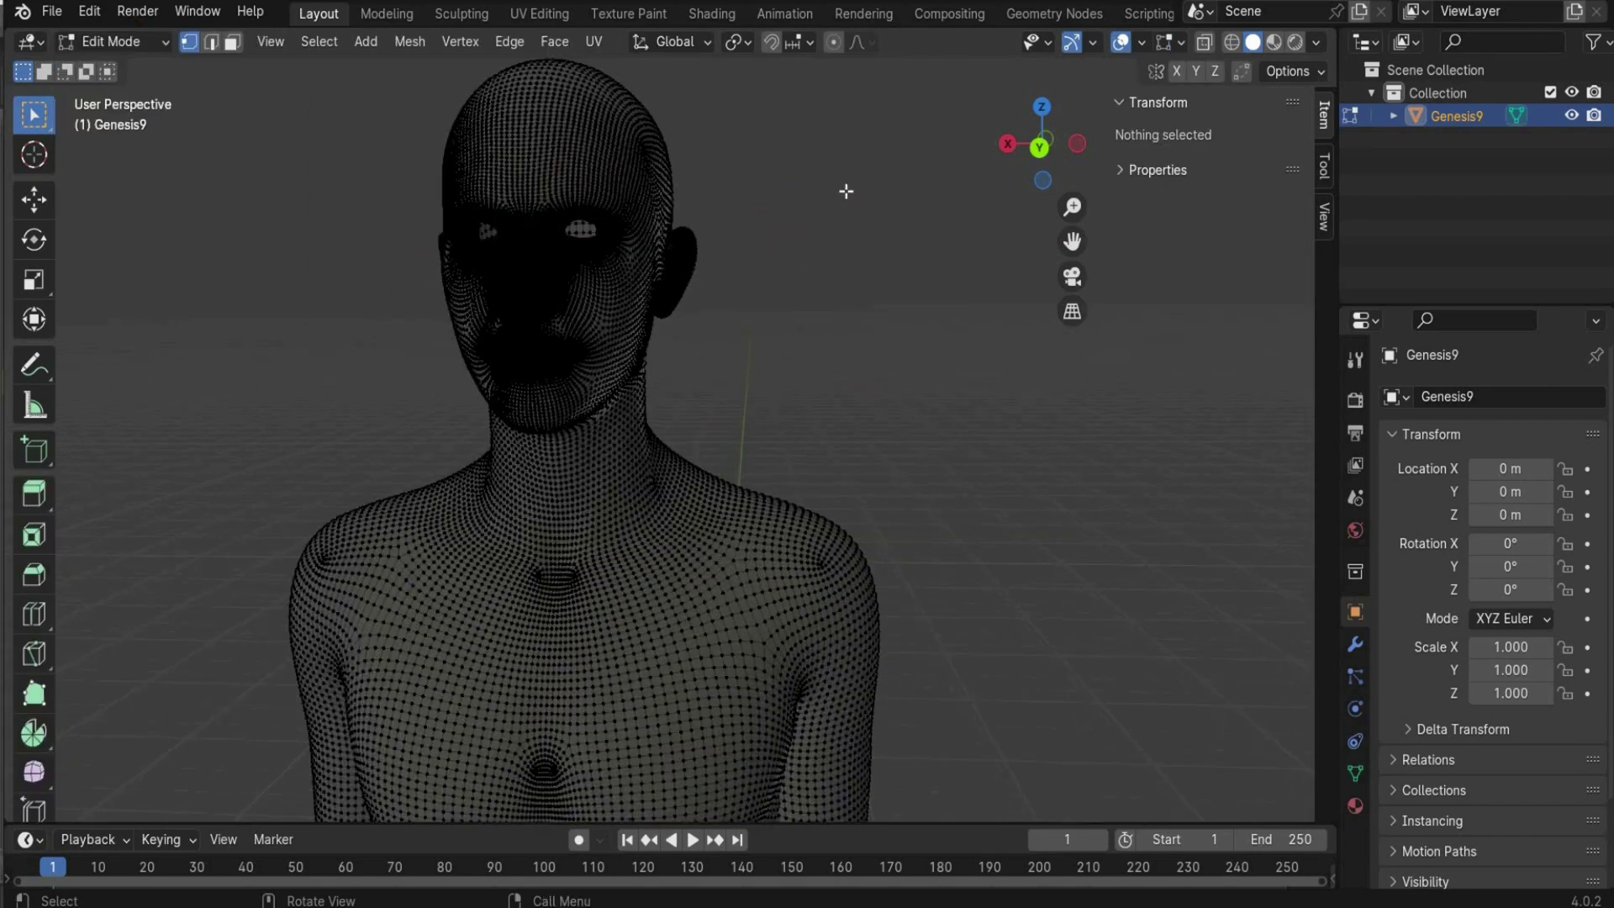
pyautogui.click(1035, 151)
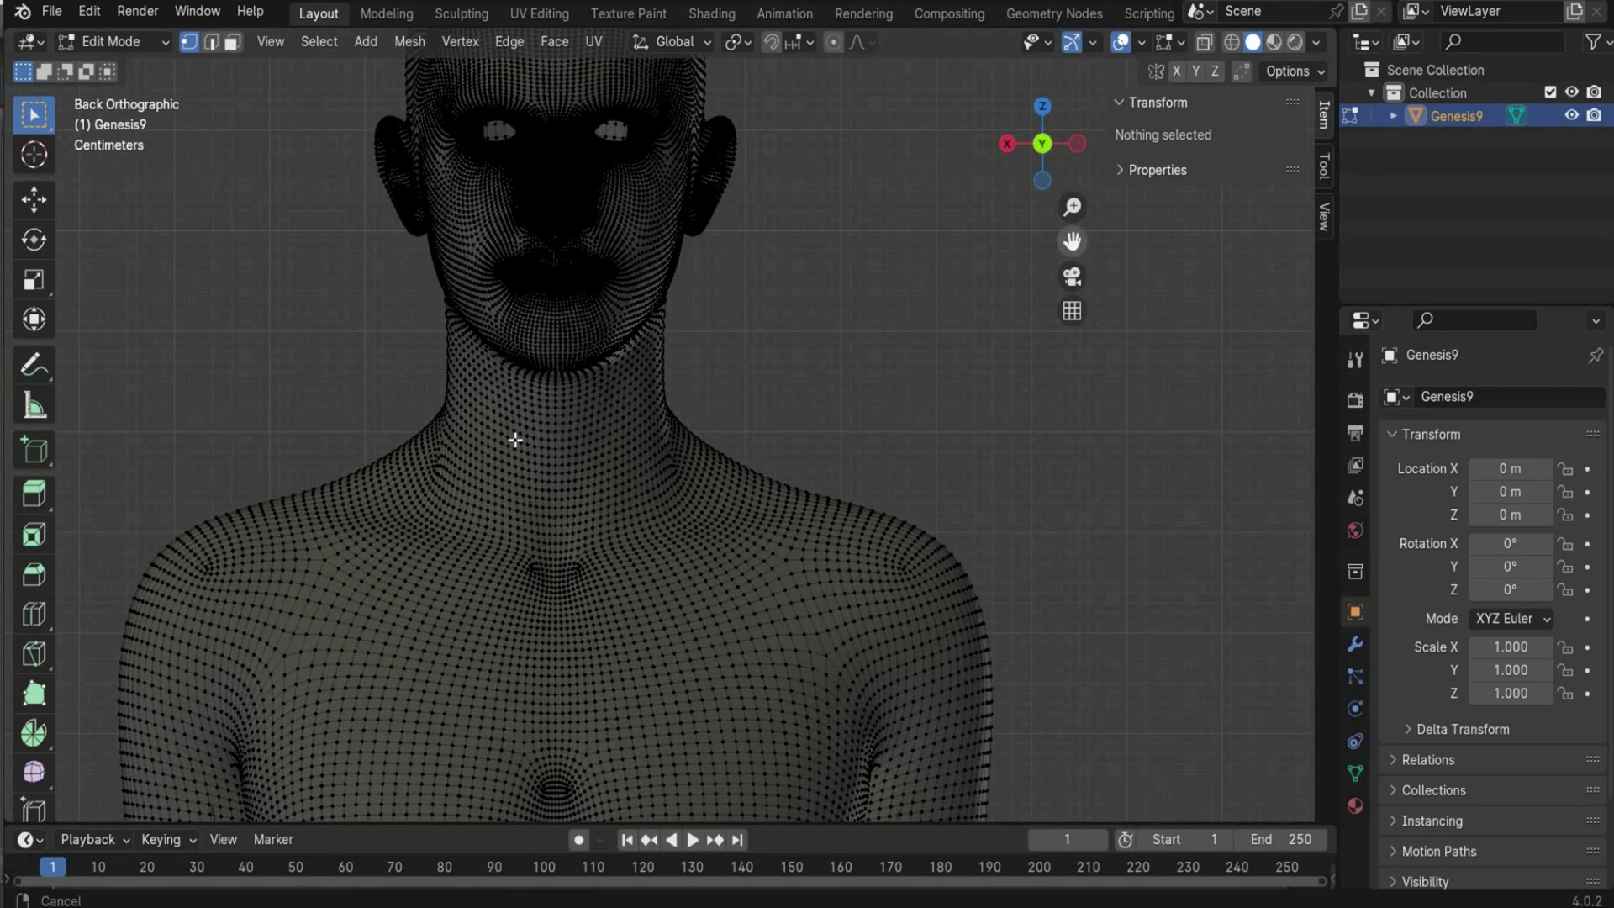
pyautogui.scroll(4, 504, 379)
pyautogui.click(326, 38)
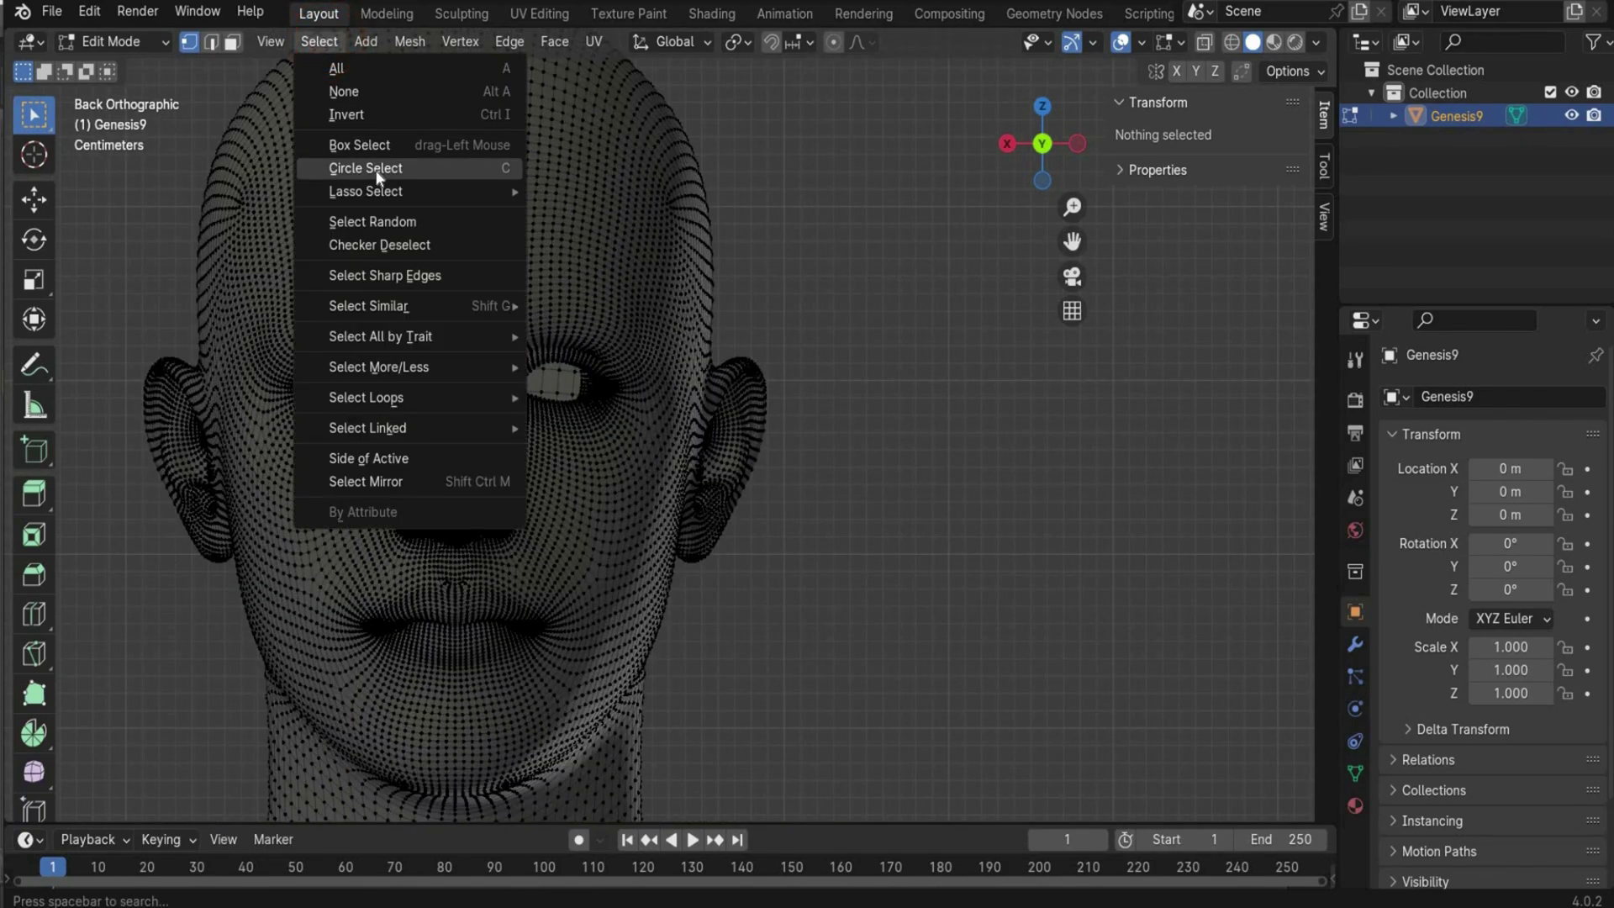
pyautogui.click(501, 170)
pyautogui.moveTo(405, 628)
pyautogui.mouseDown()
pyautogui.moveTo(377, 622)
pyautogui.moveTo(560, 447)
pyautogui.moveTo(472, 558)
pyautogui.mouseUp()
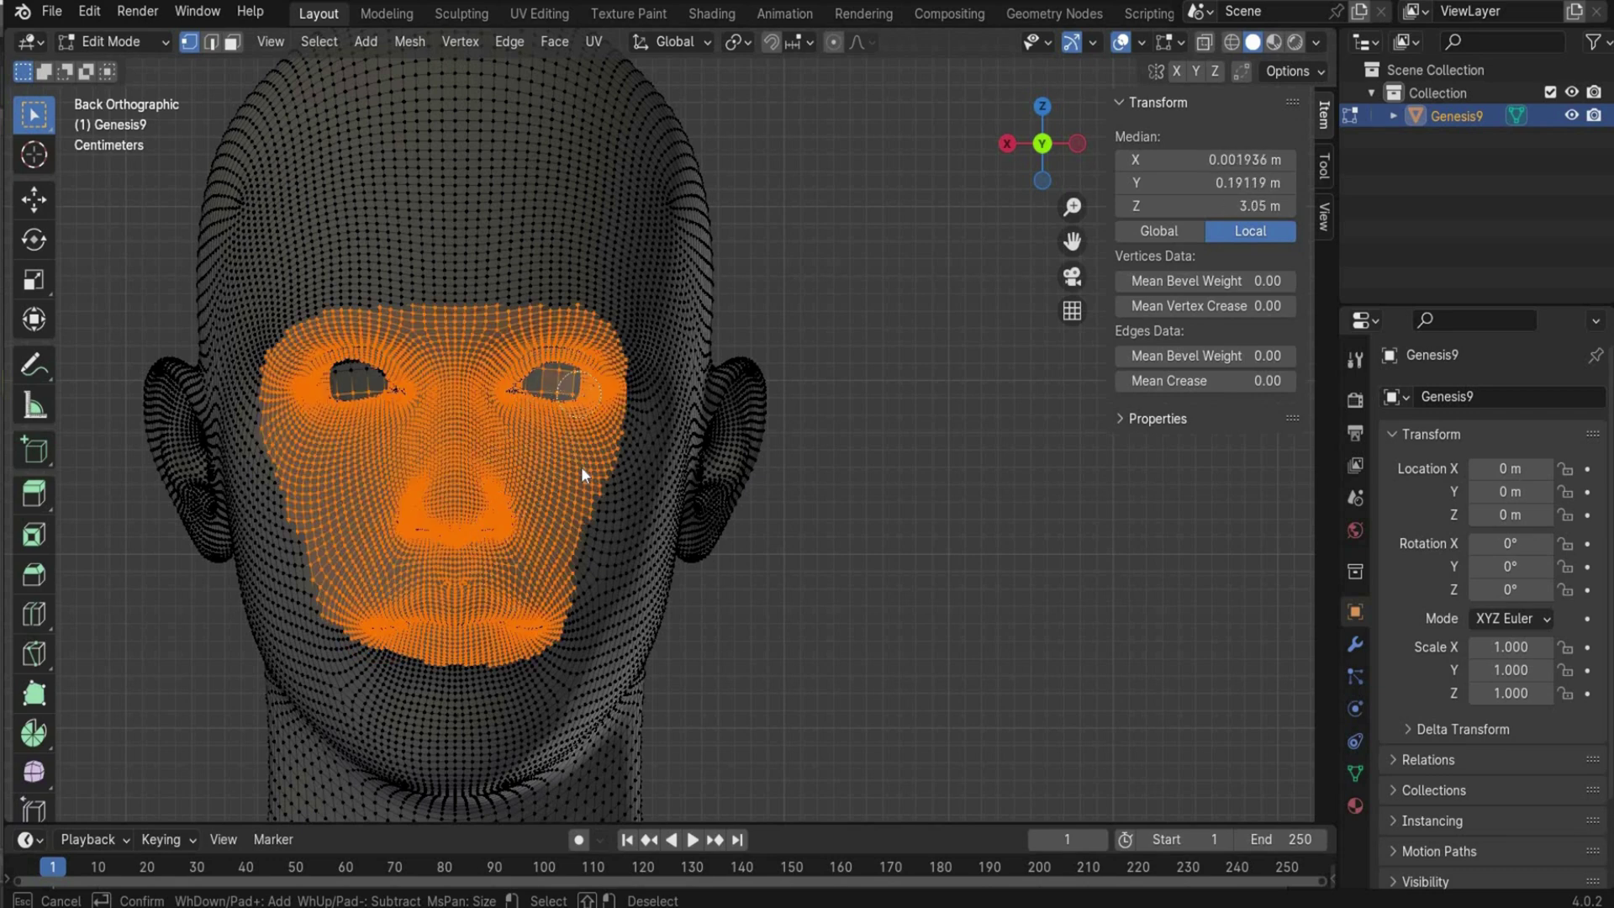
pyautogui.moveTo(375, 371); pyautogui.dragTo(420, 389)
pyautogui.press('Escape')
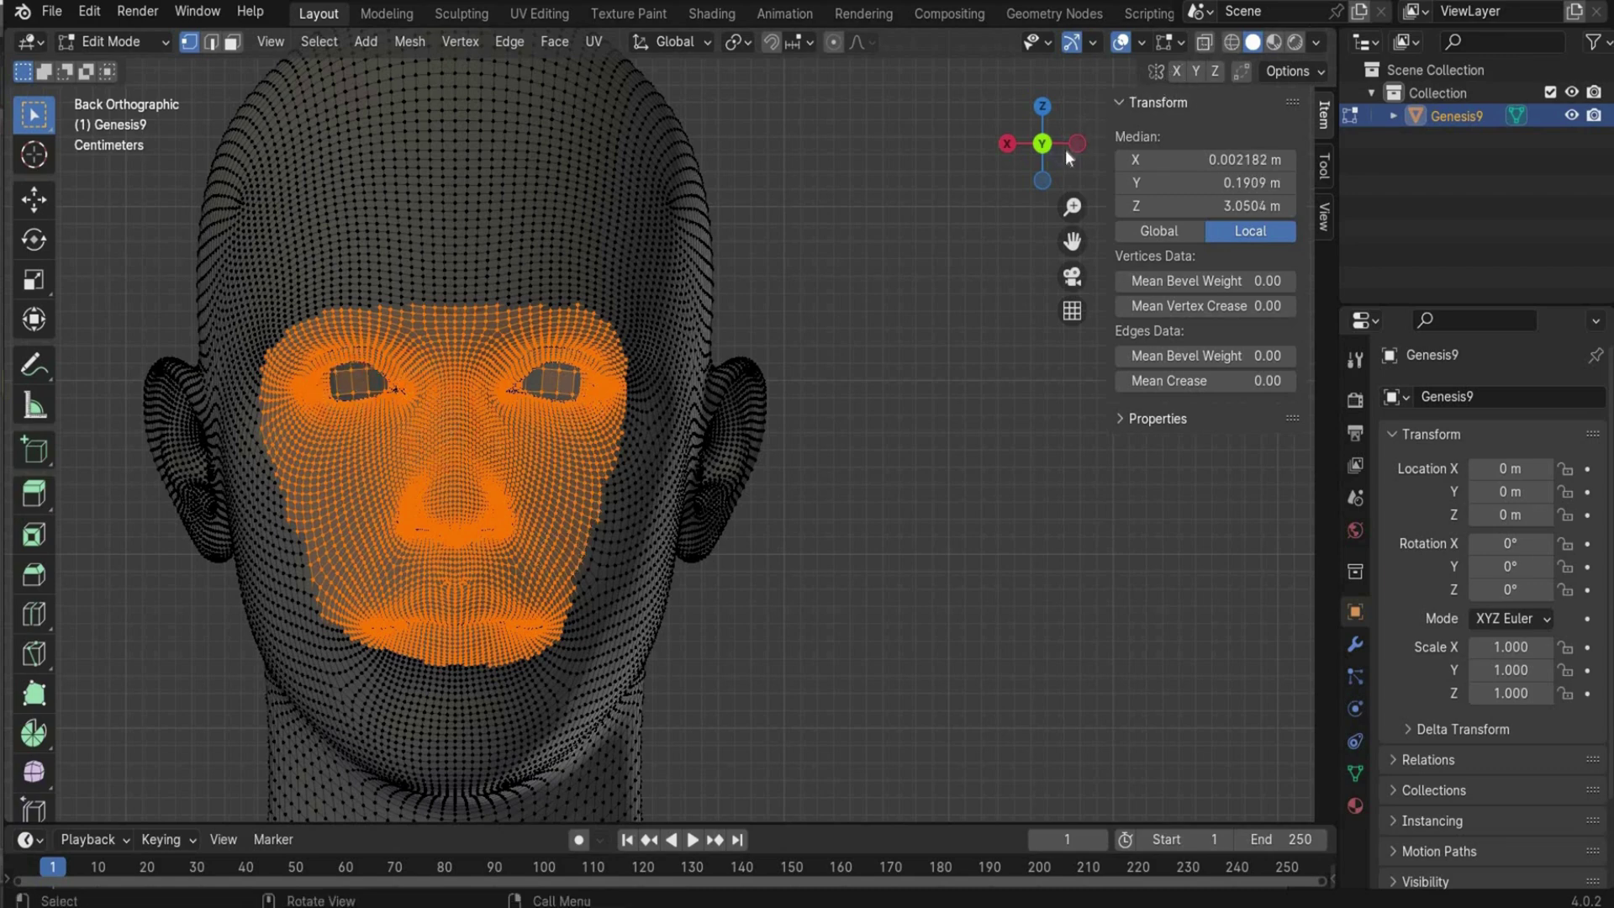
# - Deselect the stray vertices on the back of the head and delete the selected face vertices
pyautogui.click(1078, 144)
pyautogui.click(1078, 144)
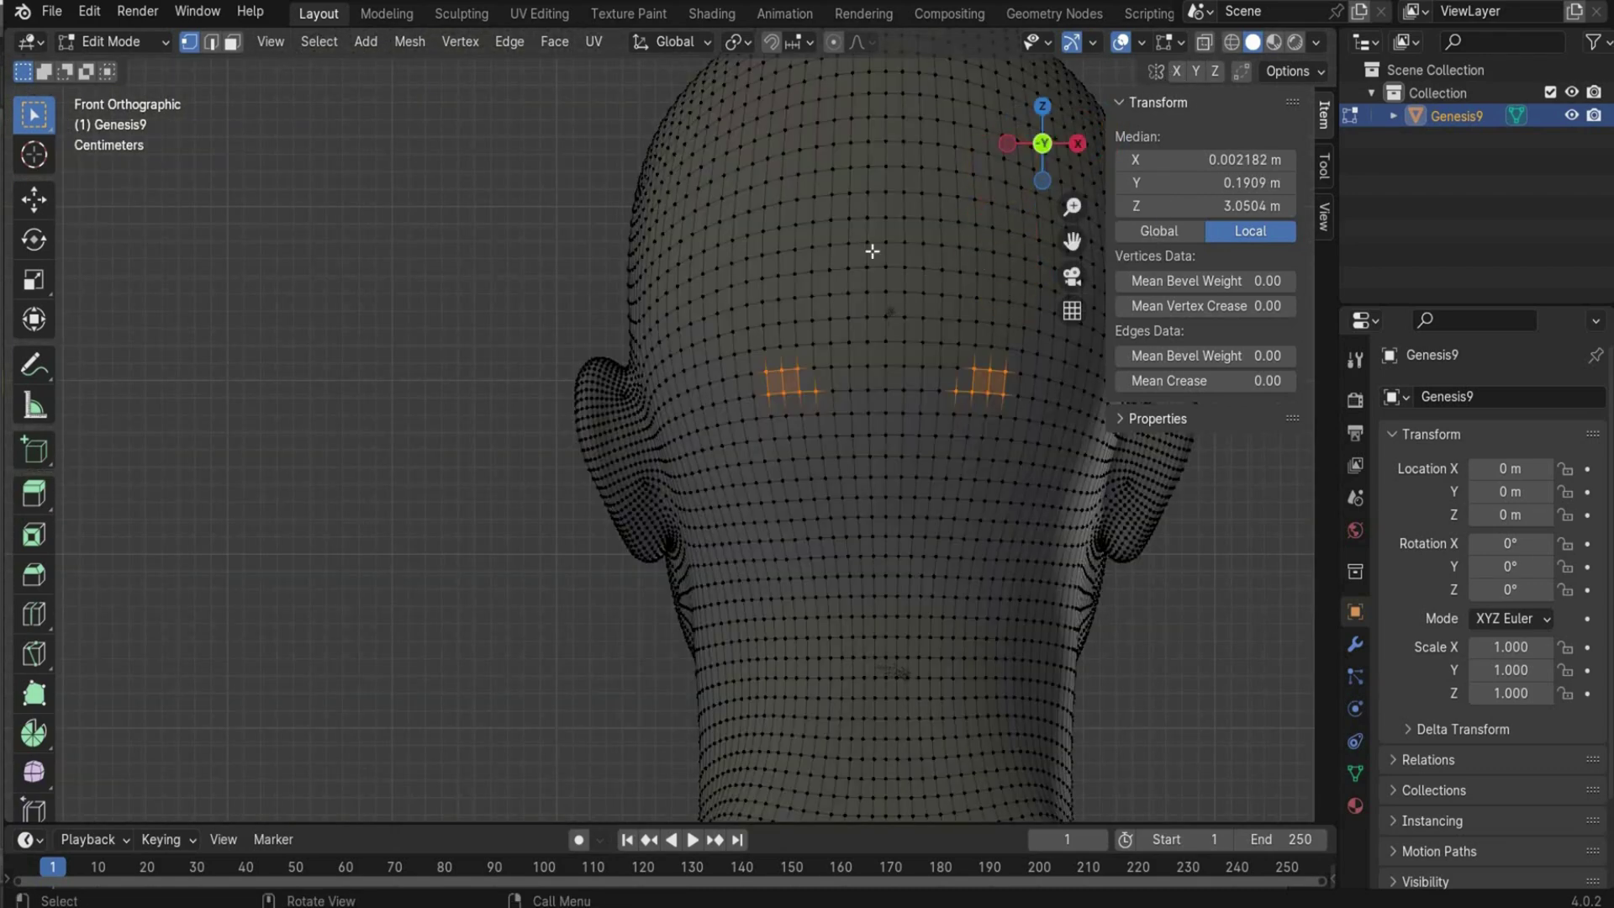
pyautogui.press('c')
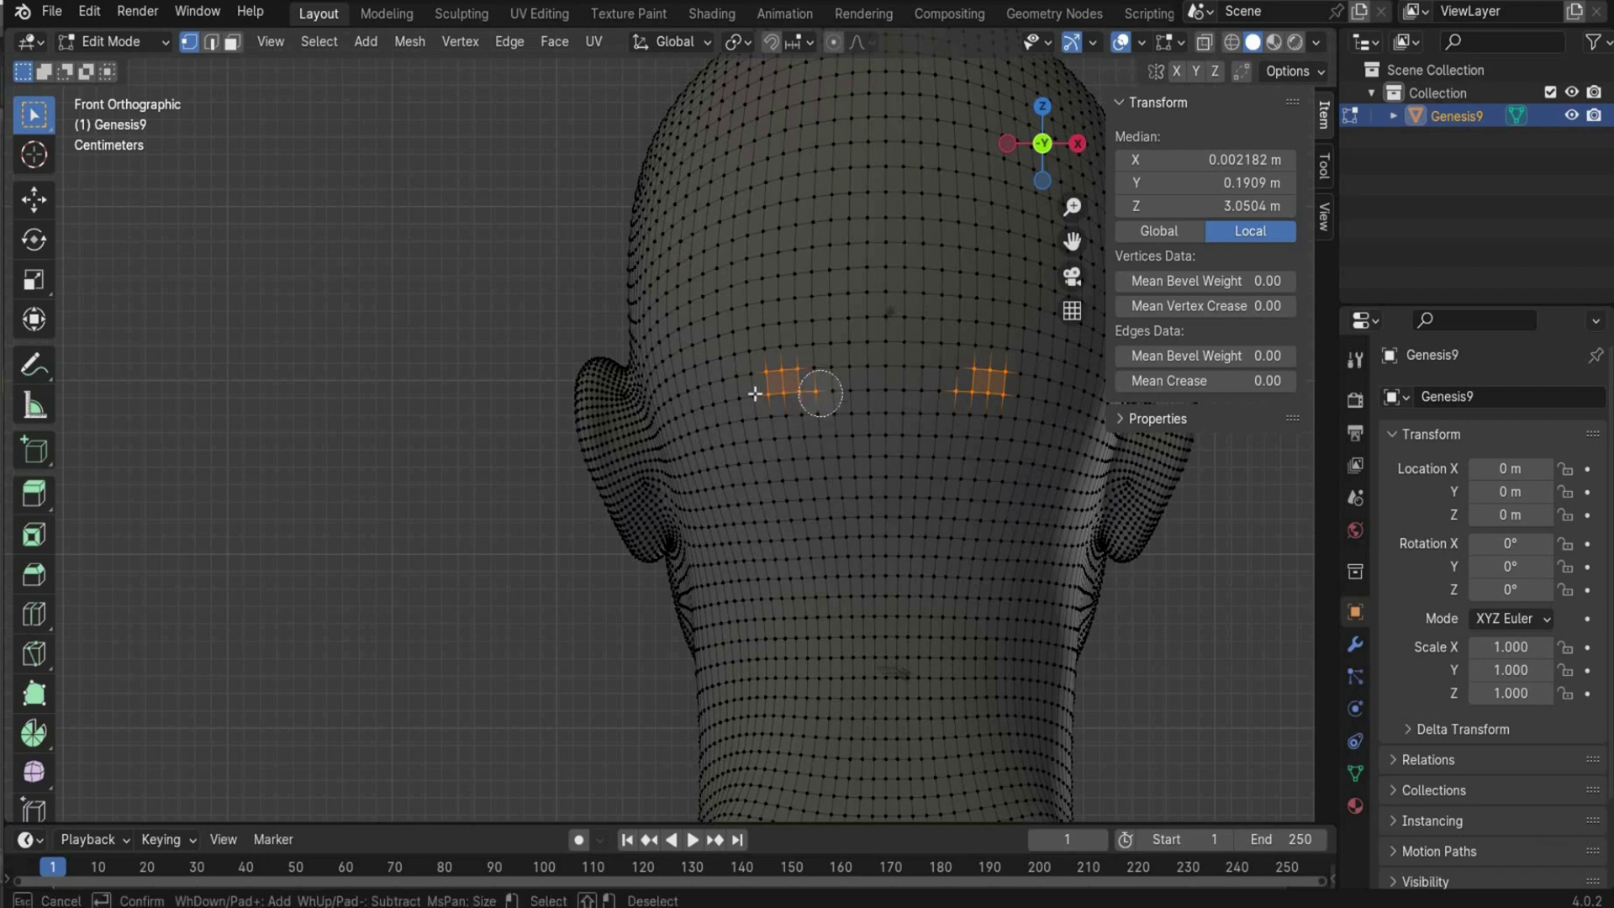
pyautogui.moveTo(754, 395)
pyautogui.mouseDown(button='middle')
pyautogui.moveTo(925, 395)
pyautogui.moveTo(937, 238)
pyautogui.mouseUp(button='middle')
pyautogui.press('Escape')
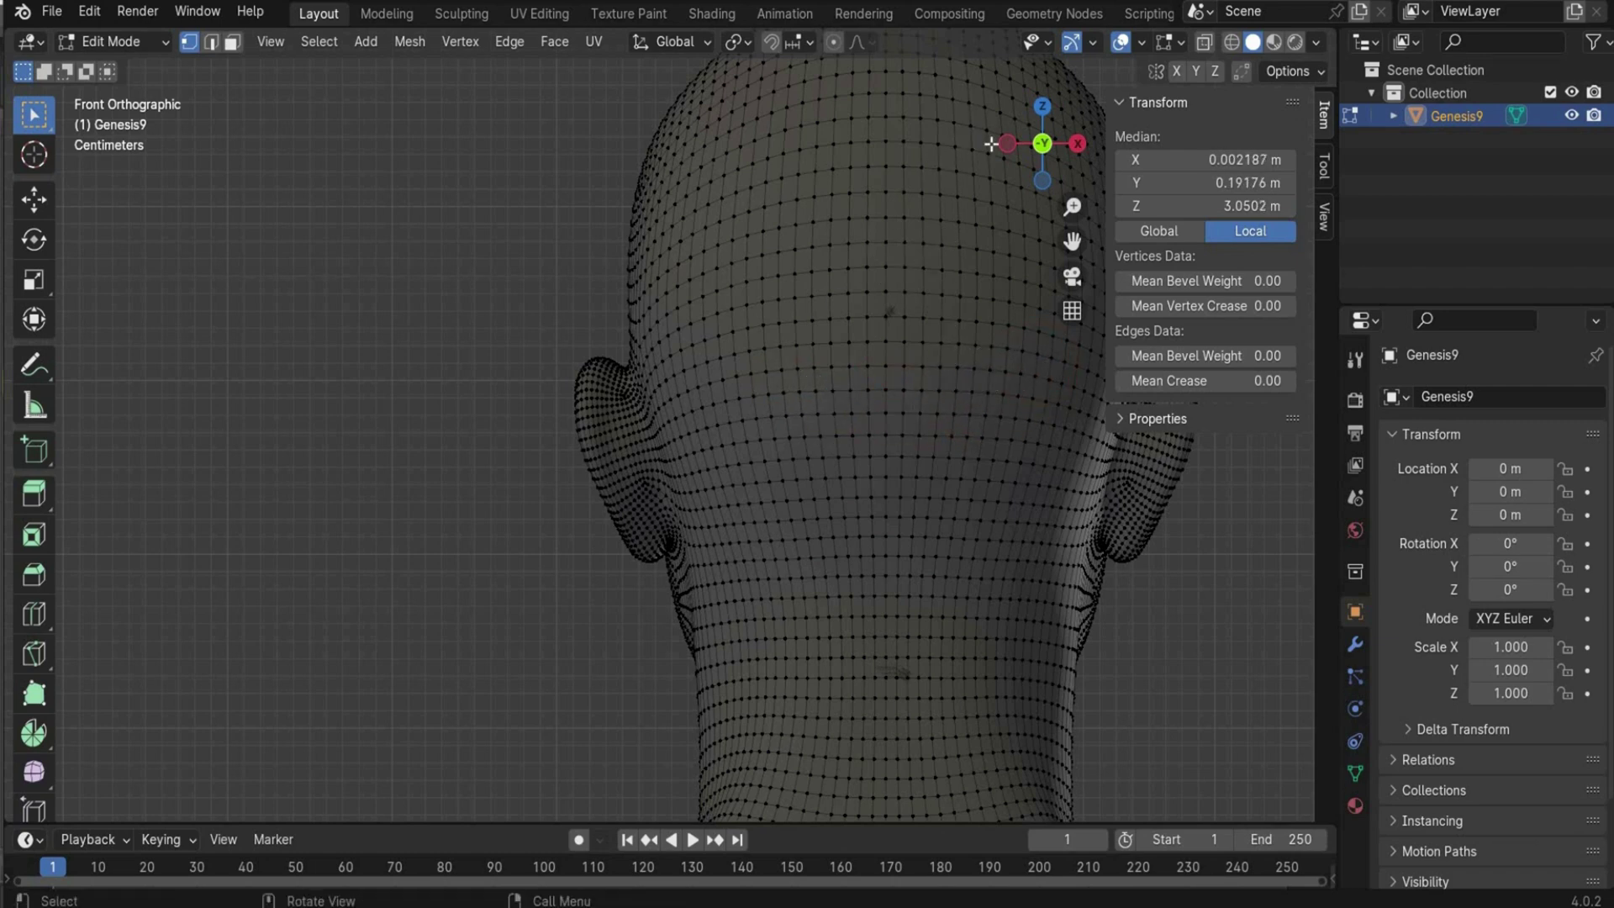
pyautogui.click(1003, 144)
pyautogui.click(1007, 144)
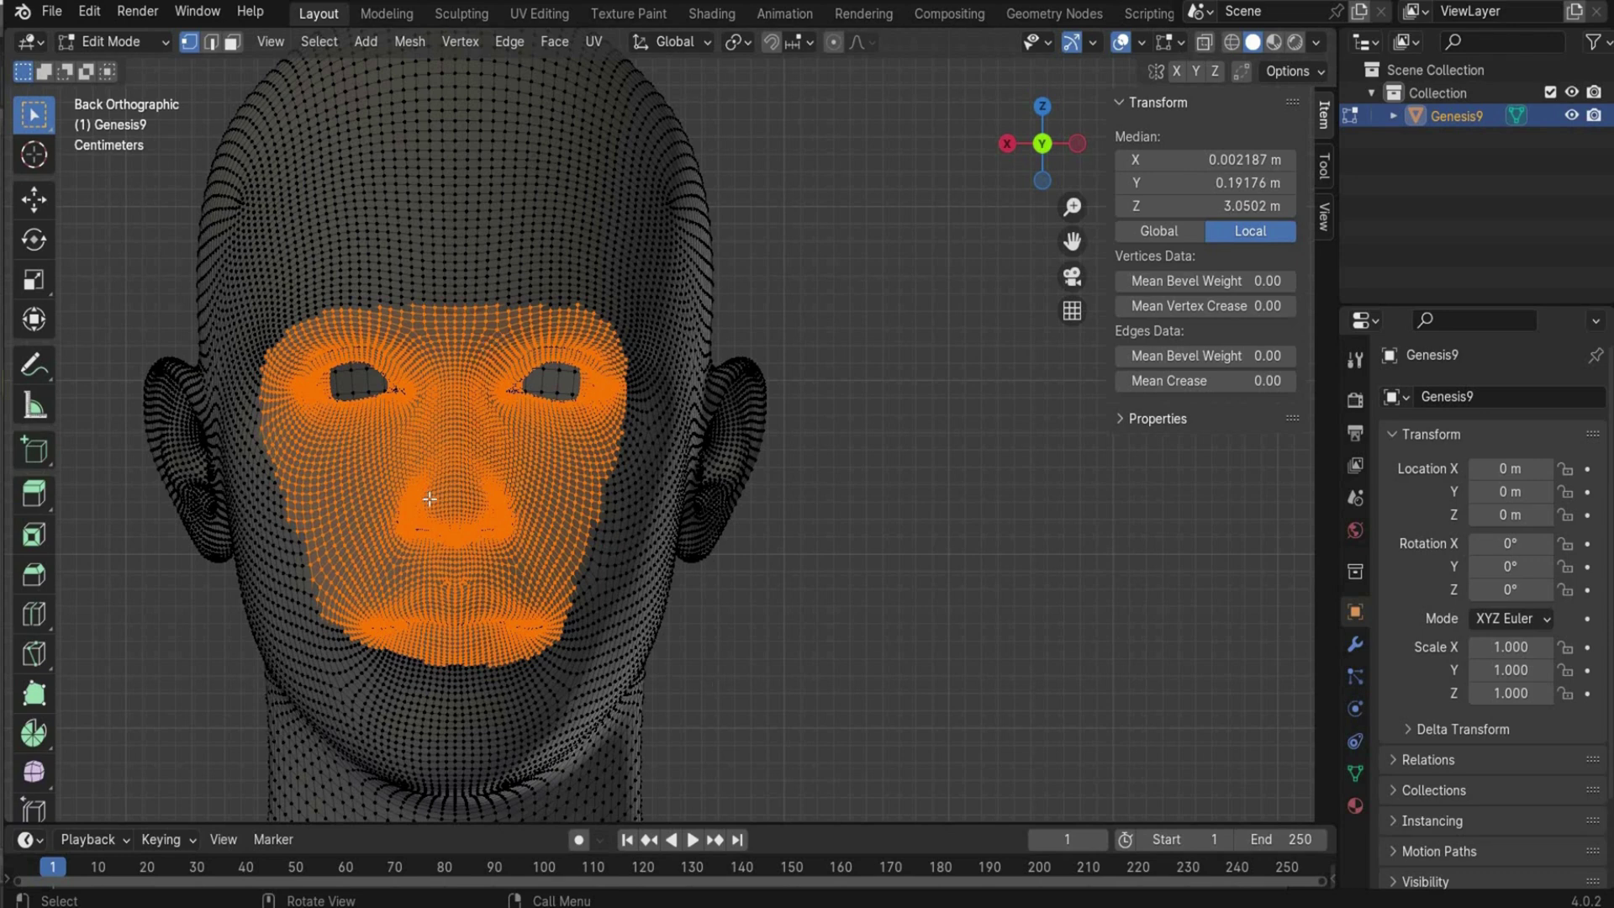
pyautogui.press('x')
pyautogui.click(473, 545)
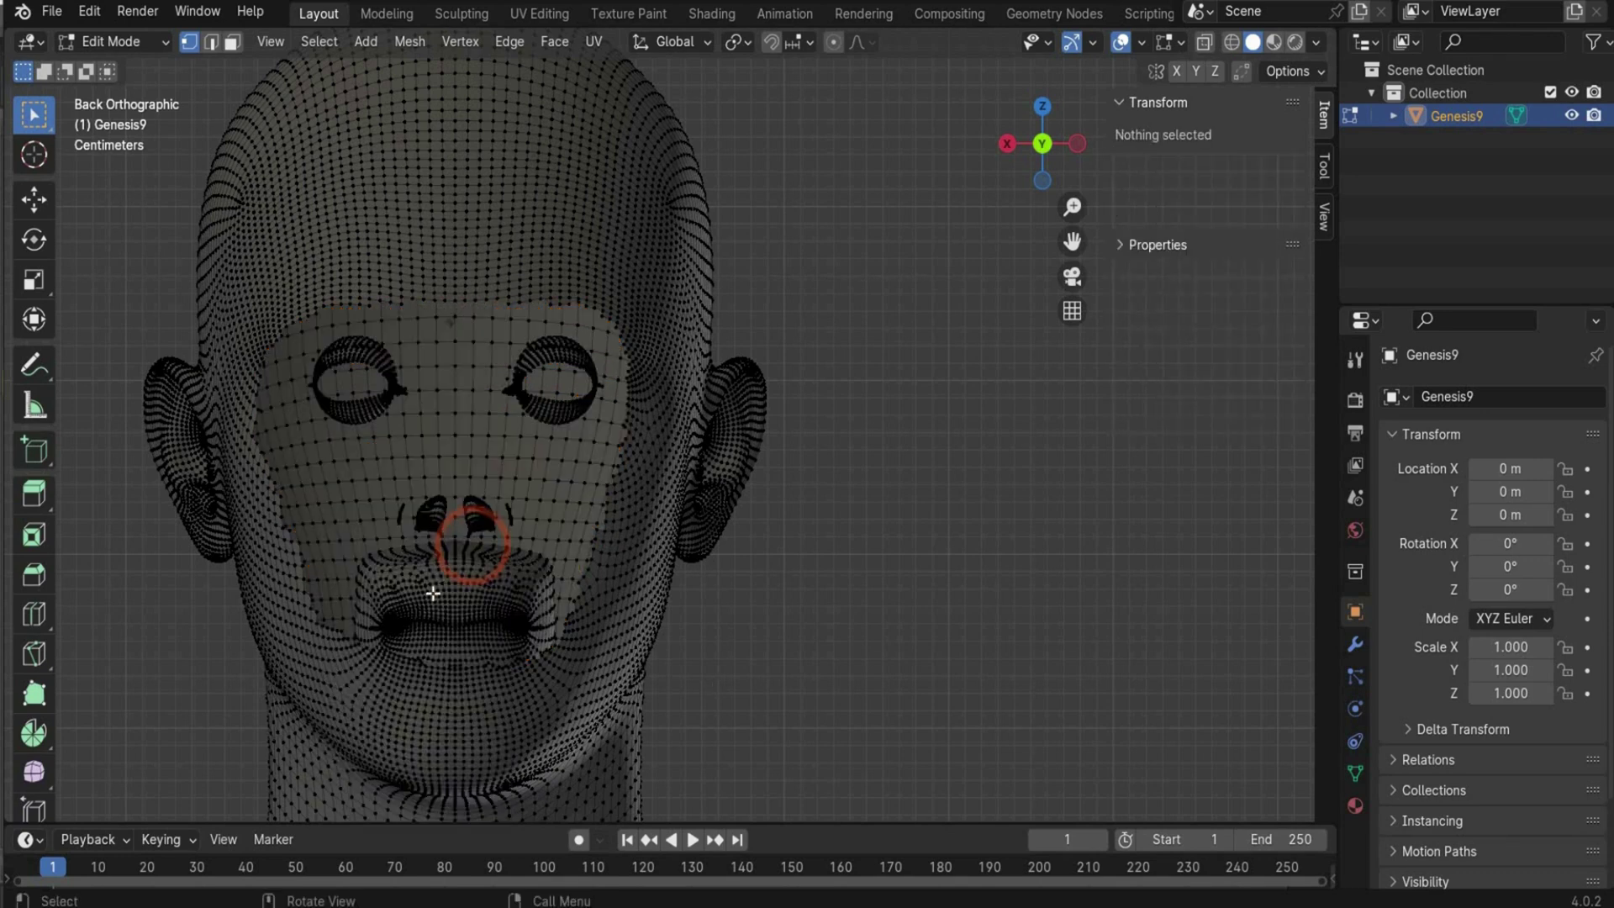
# - Delete the leftover eye-socket geometry inside the head
pyautogui.scroll(2, 429, 612)
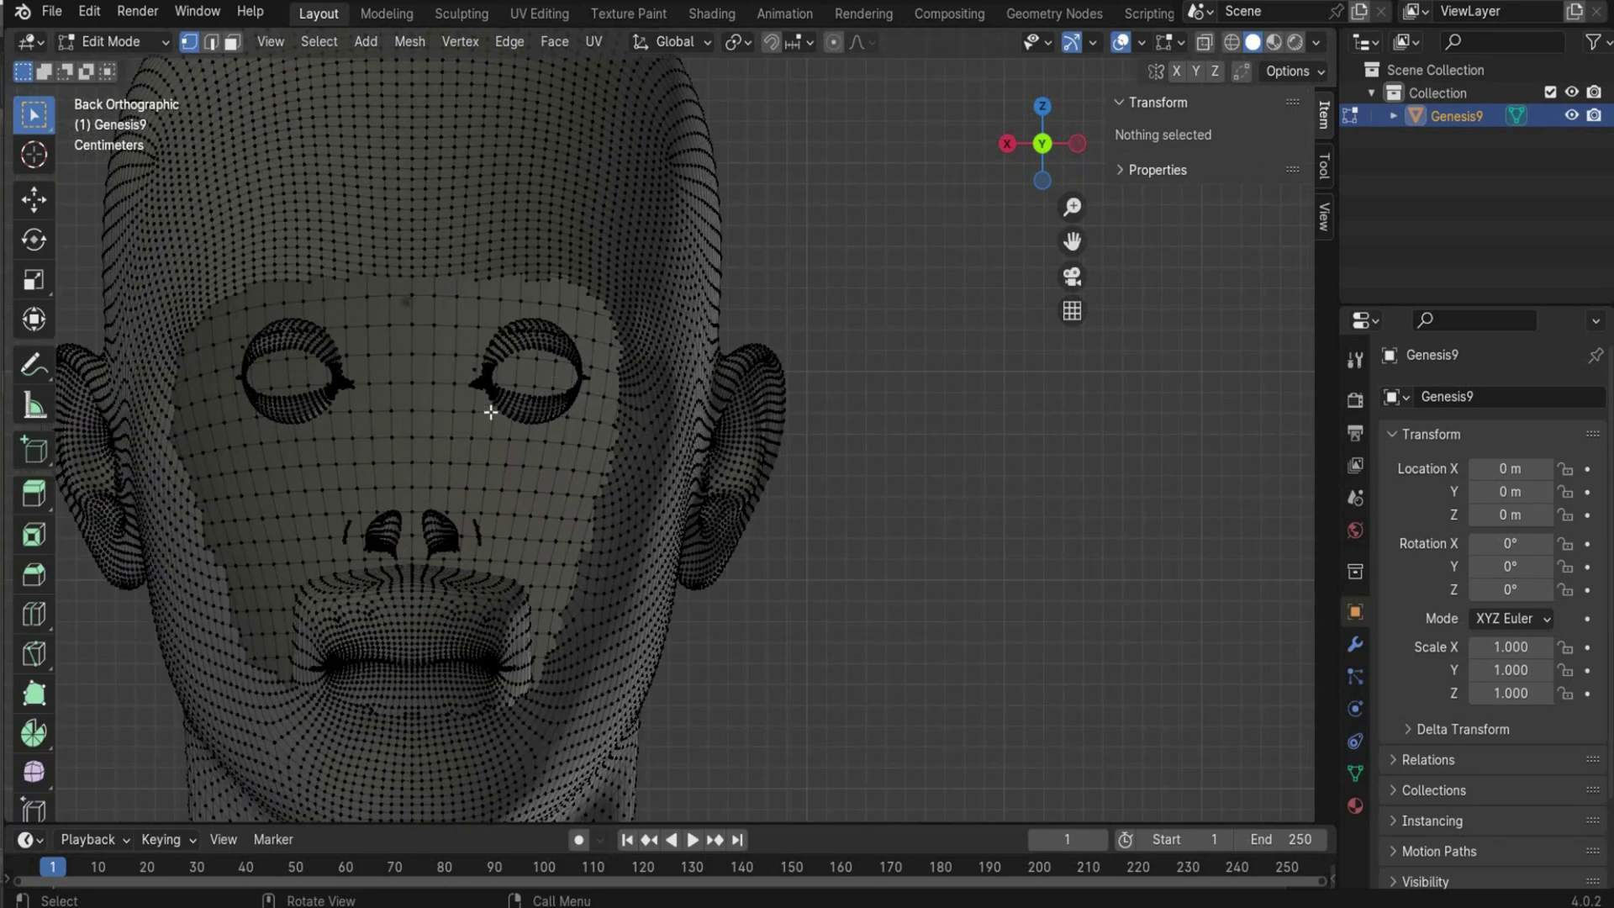
pyautogui.moveTo(1022, 166); pyautogui.dragTo(962, 241)
pyautogui.scroll(2, 961, 242)
pyautogui.moveTo(1073, 242); pyautogui.dragTo(831, 410)
pyautogui.scroll(10, 940, 278)
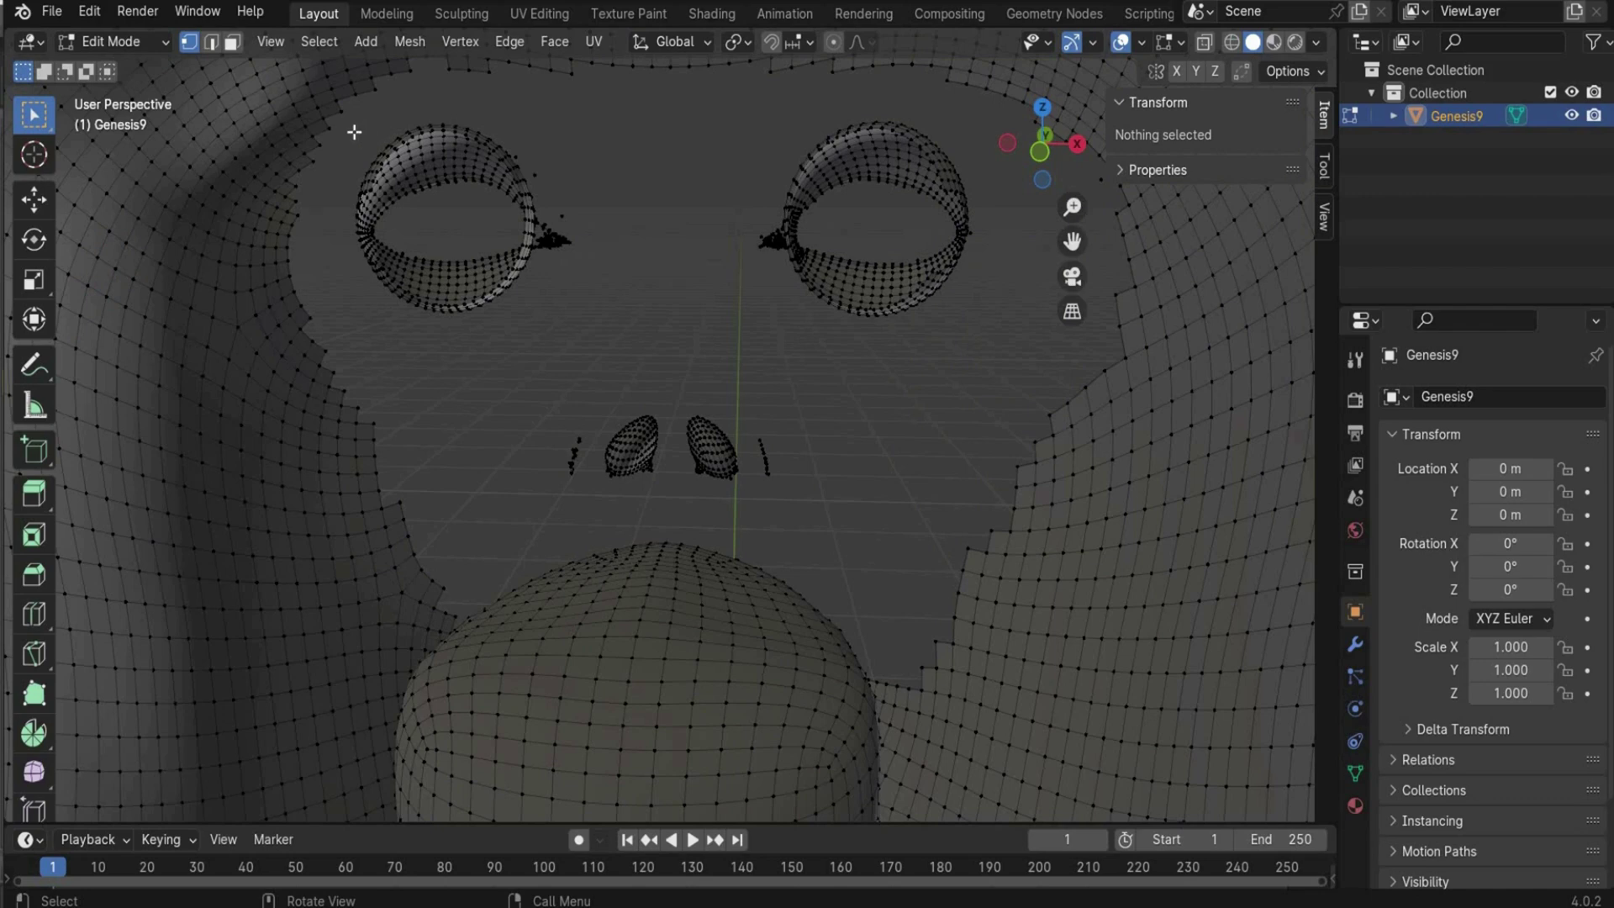
pyautogui.moveTo(354, 132); pyautogui.dragTo(648, 334)
pyautogui.press('x')
pyautogui.moveTo(739, 126); pyautogui.dragTo(973, 367)
pyautogui.press('x')
pyautogui.click(915, 369)
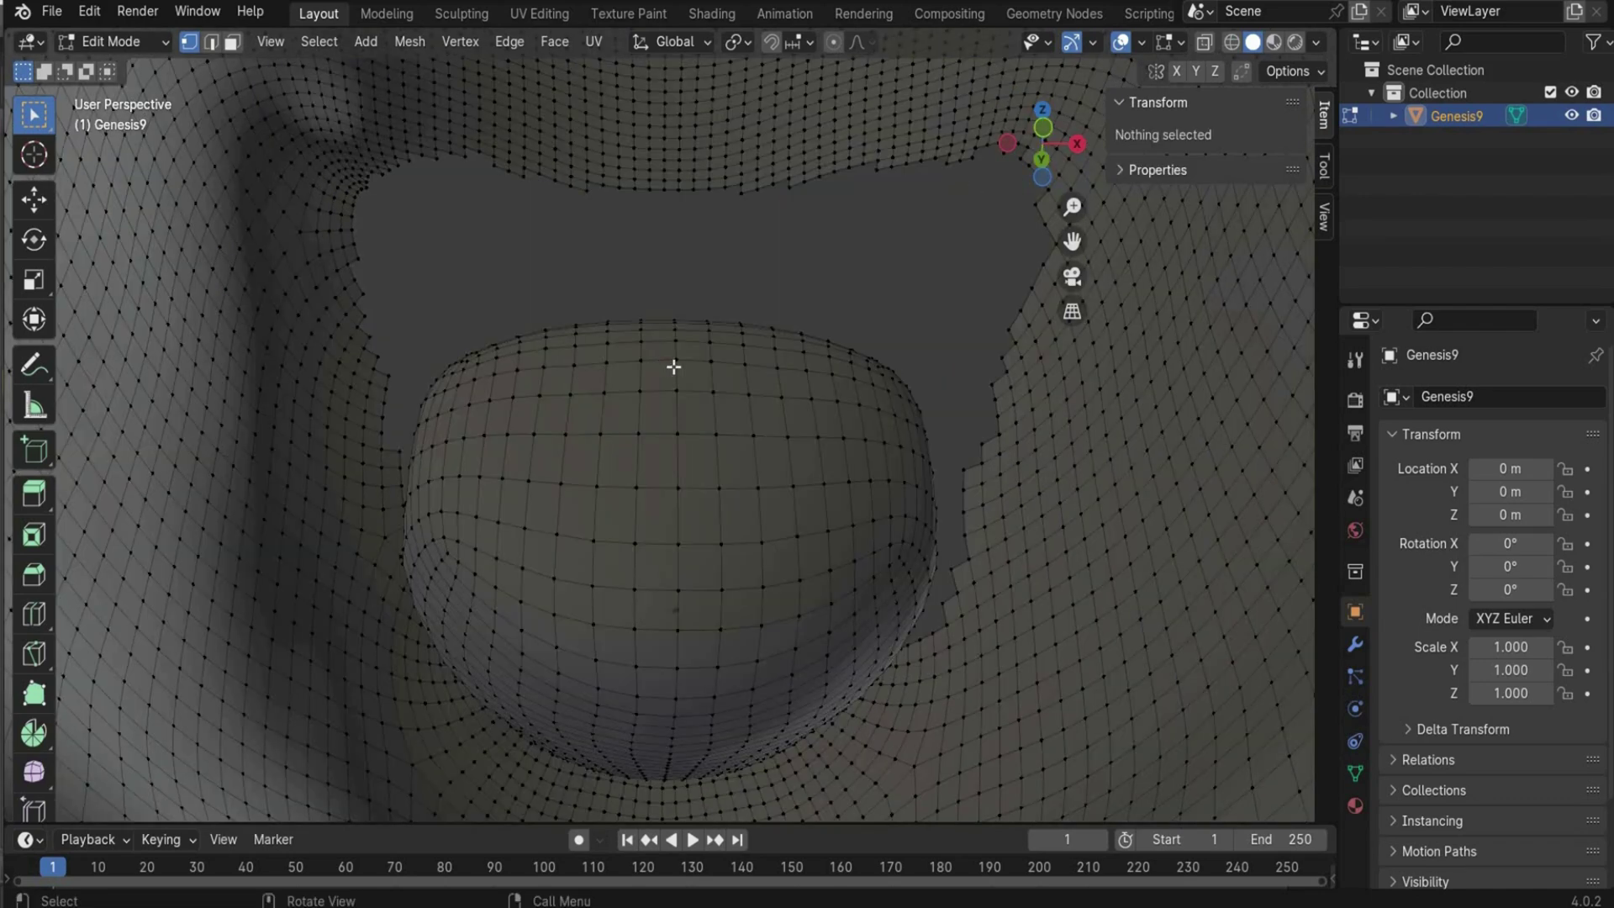
# - Circle-select the mouth cavity's vertices inside the head and delete them
pyautogui.press('c')
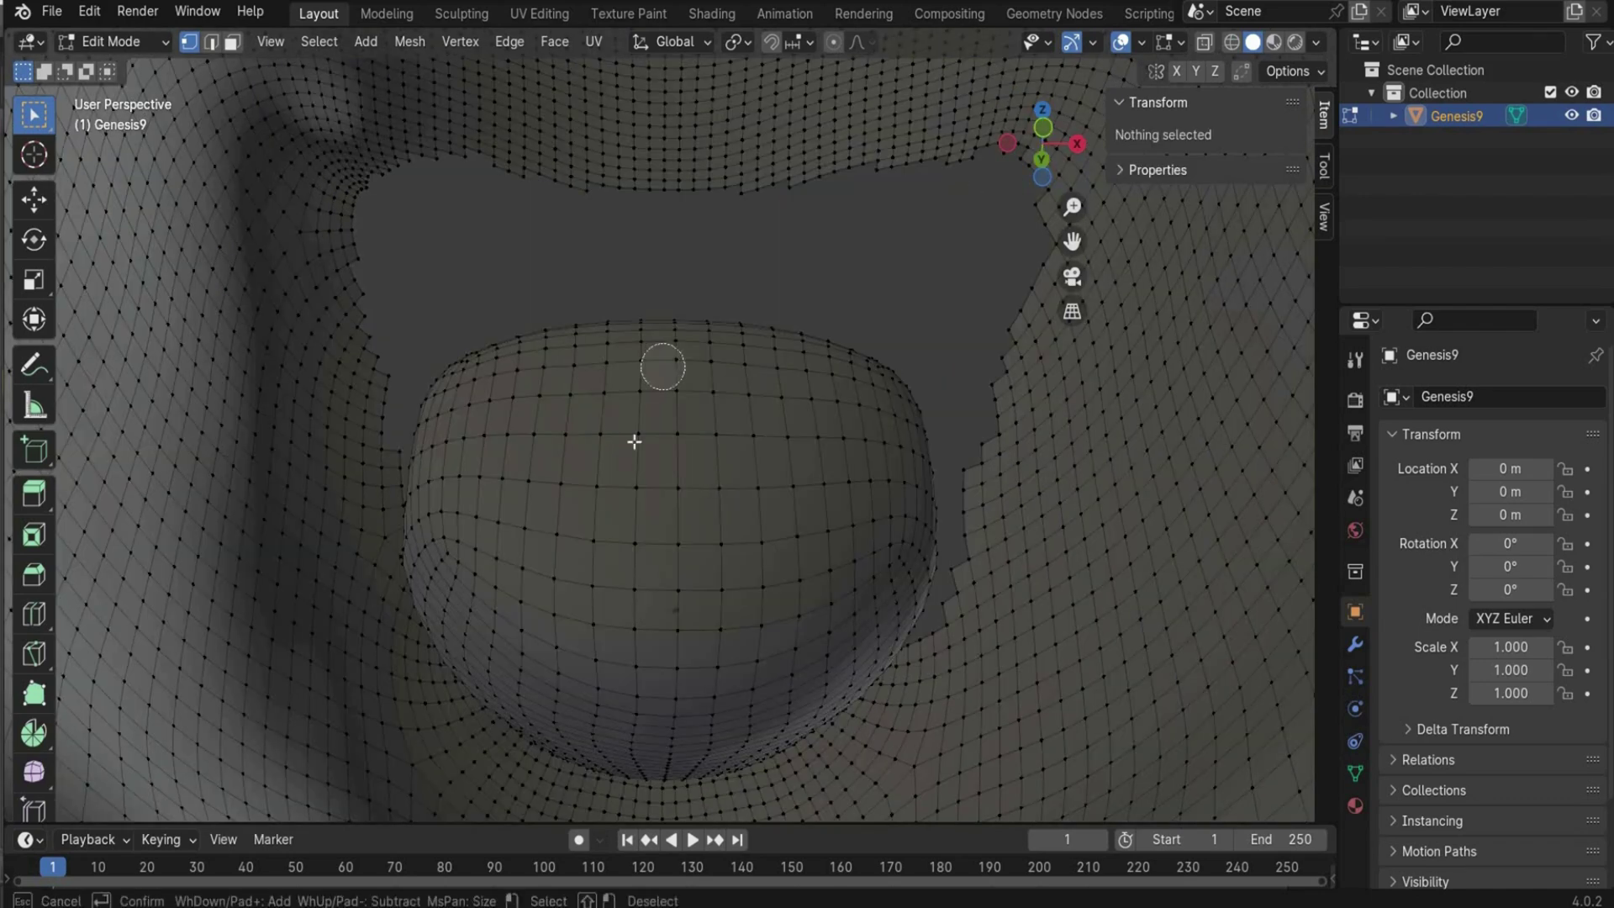
pyautogui.moveTo(740, 374)
pyautogui.mouseDown()
pyautogui.moveTo(627, 418)
pyautogui.moveTo(703, 496)
pyautogui.moveTo(611, 412)
pyautogui.mouseUp()
pyautogui.moveTo(525, 345); pyautogui.dragTo(483, 389)
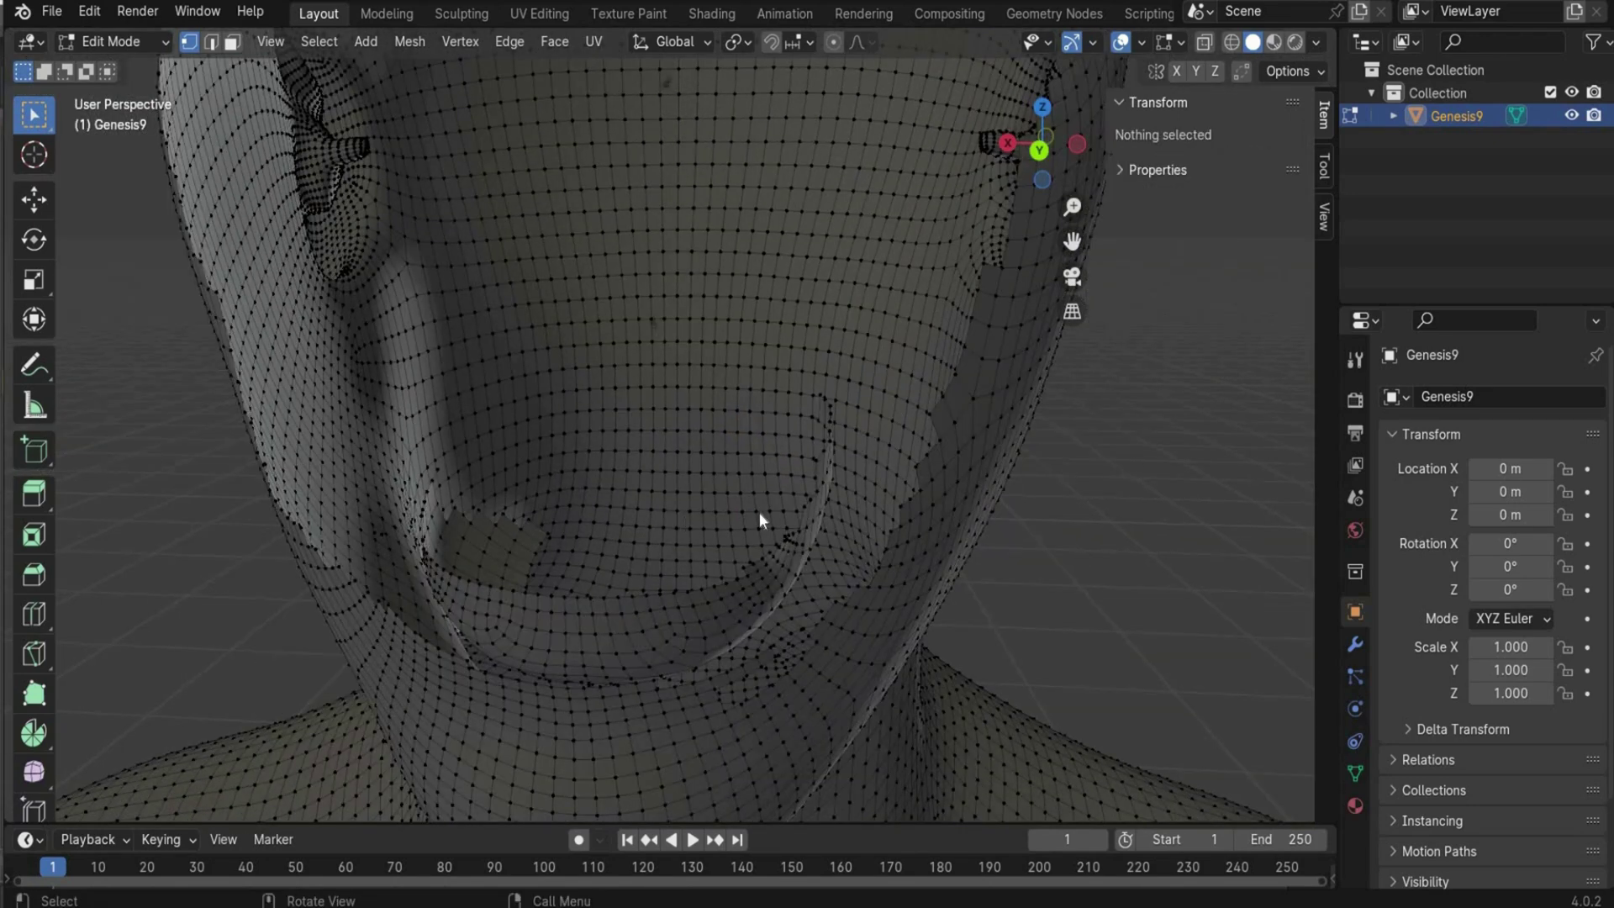
pyautogui.press('x')
# - Circle-select the remaining mouth geometry inside the head along the lower part of the face opening
pyautogui.press('c')
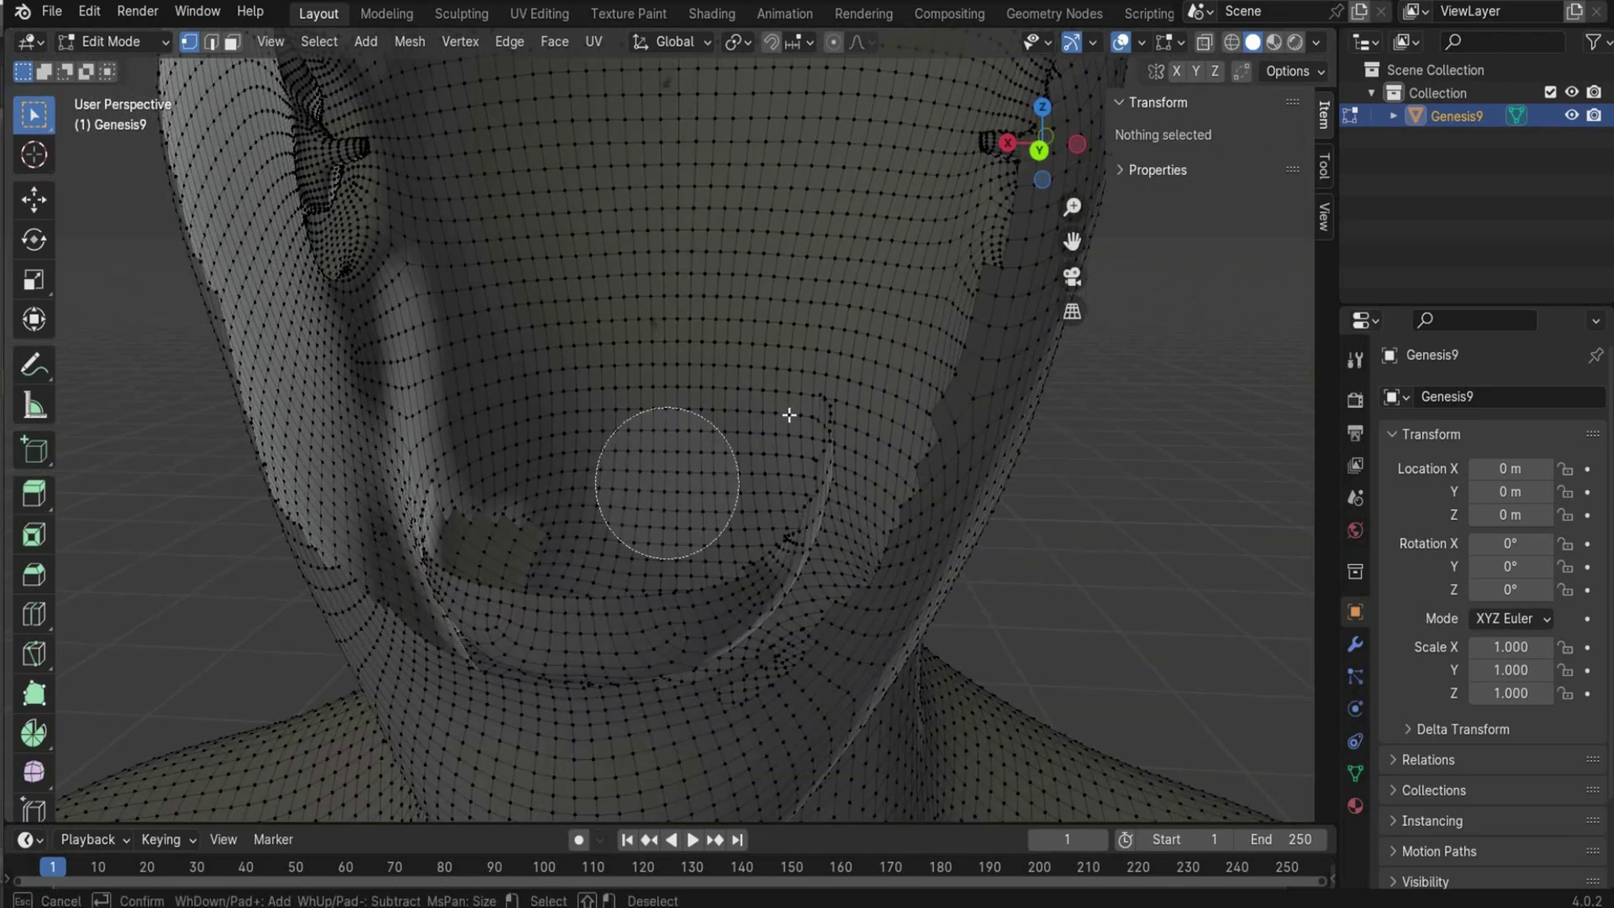
pyautogui.moveTo(789, 415)
pyautogui.mouseDown()
pyautogui.moveTo(739, 395)
pyautogui.moveTo(694, 544)
pyautogui.moveTo(653, 569)
pyautogui.mouseUp()
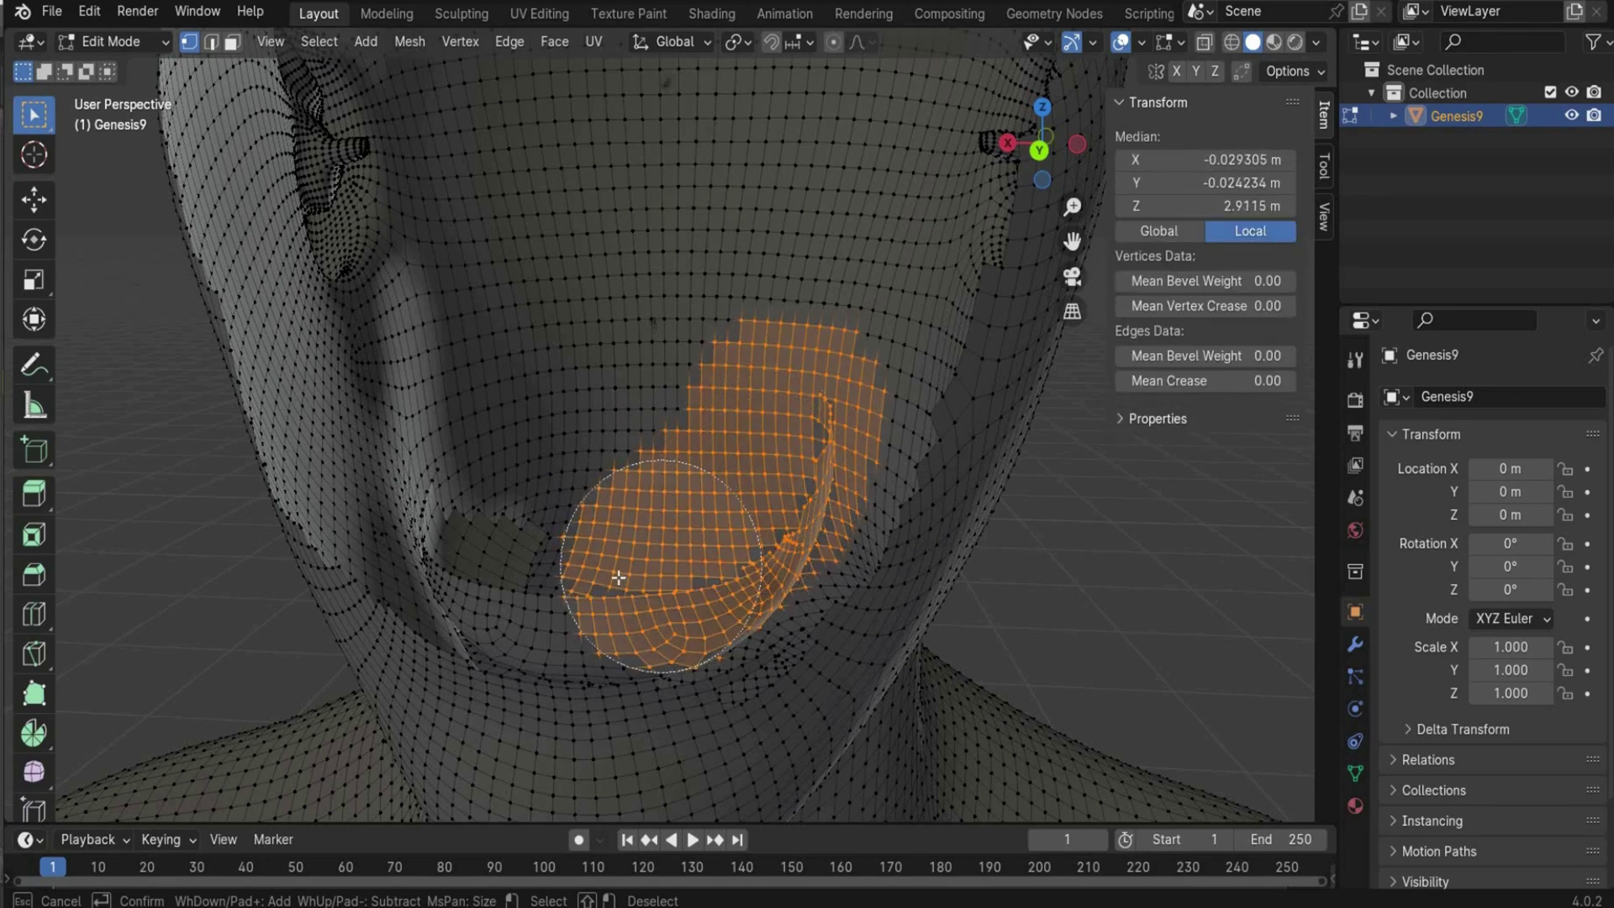
pyautogui.moveTo(619, 577); pyautogui.dragTo(504, 563)
pyautogui.rightClick(504, 564)
pyautogui.moveTo(1043, 142); pyautogui.dragTo(1328, 134)
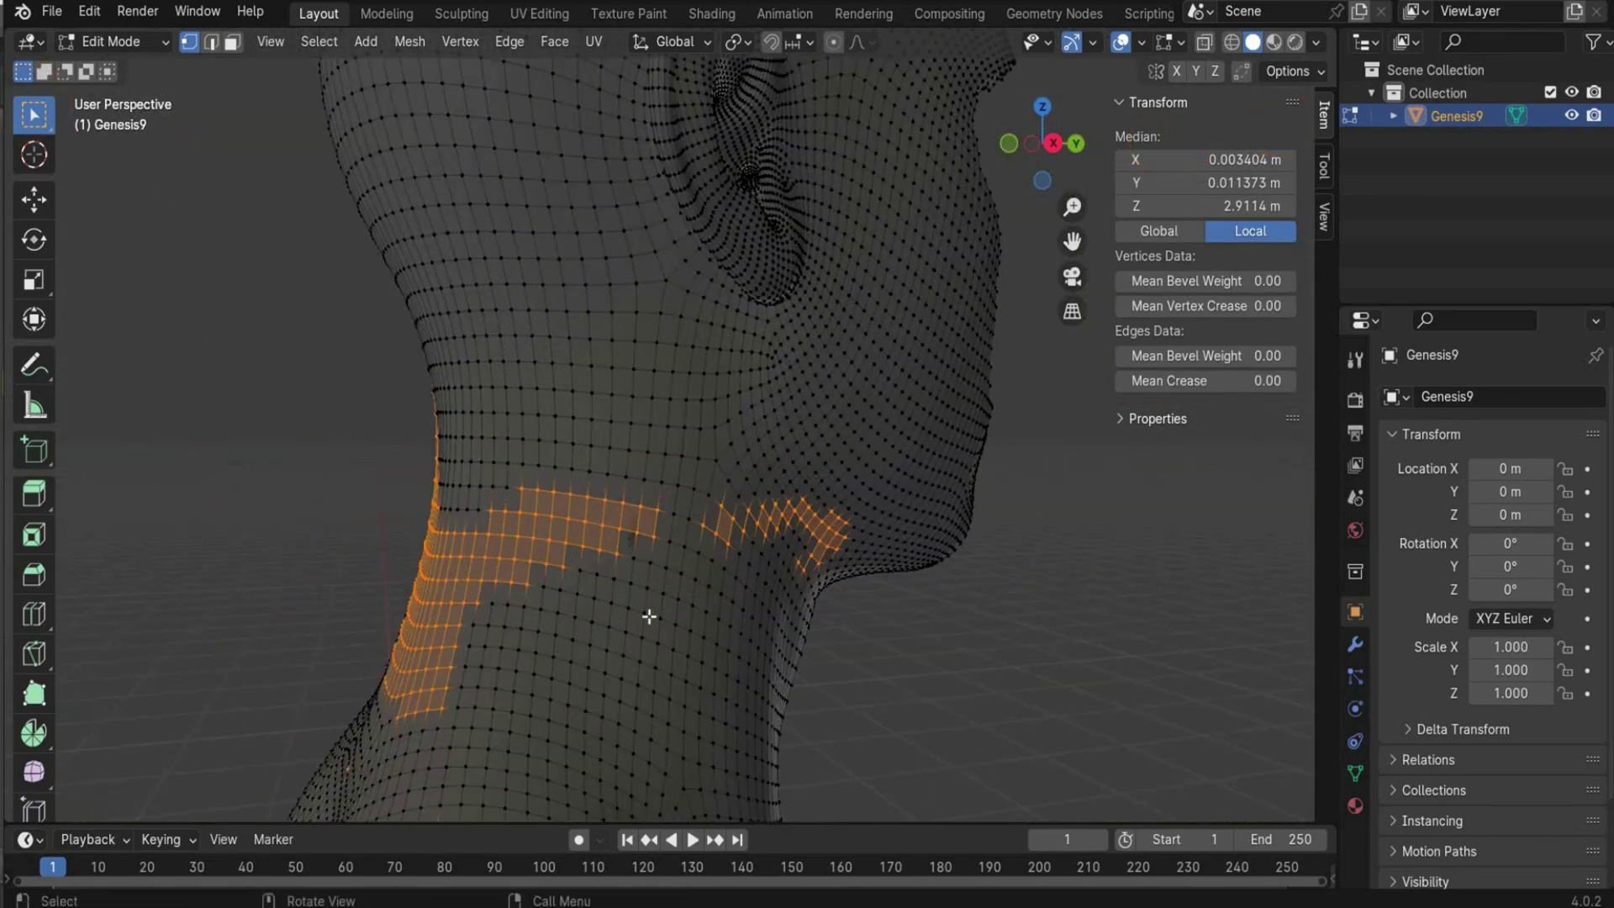
# - Deselect the stray vertices on the jaw and the back of the neck, and delete the remaining mouth selection
pyautogui.press('c')
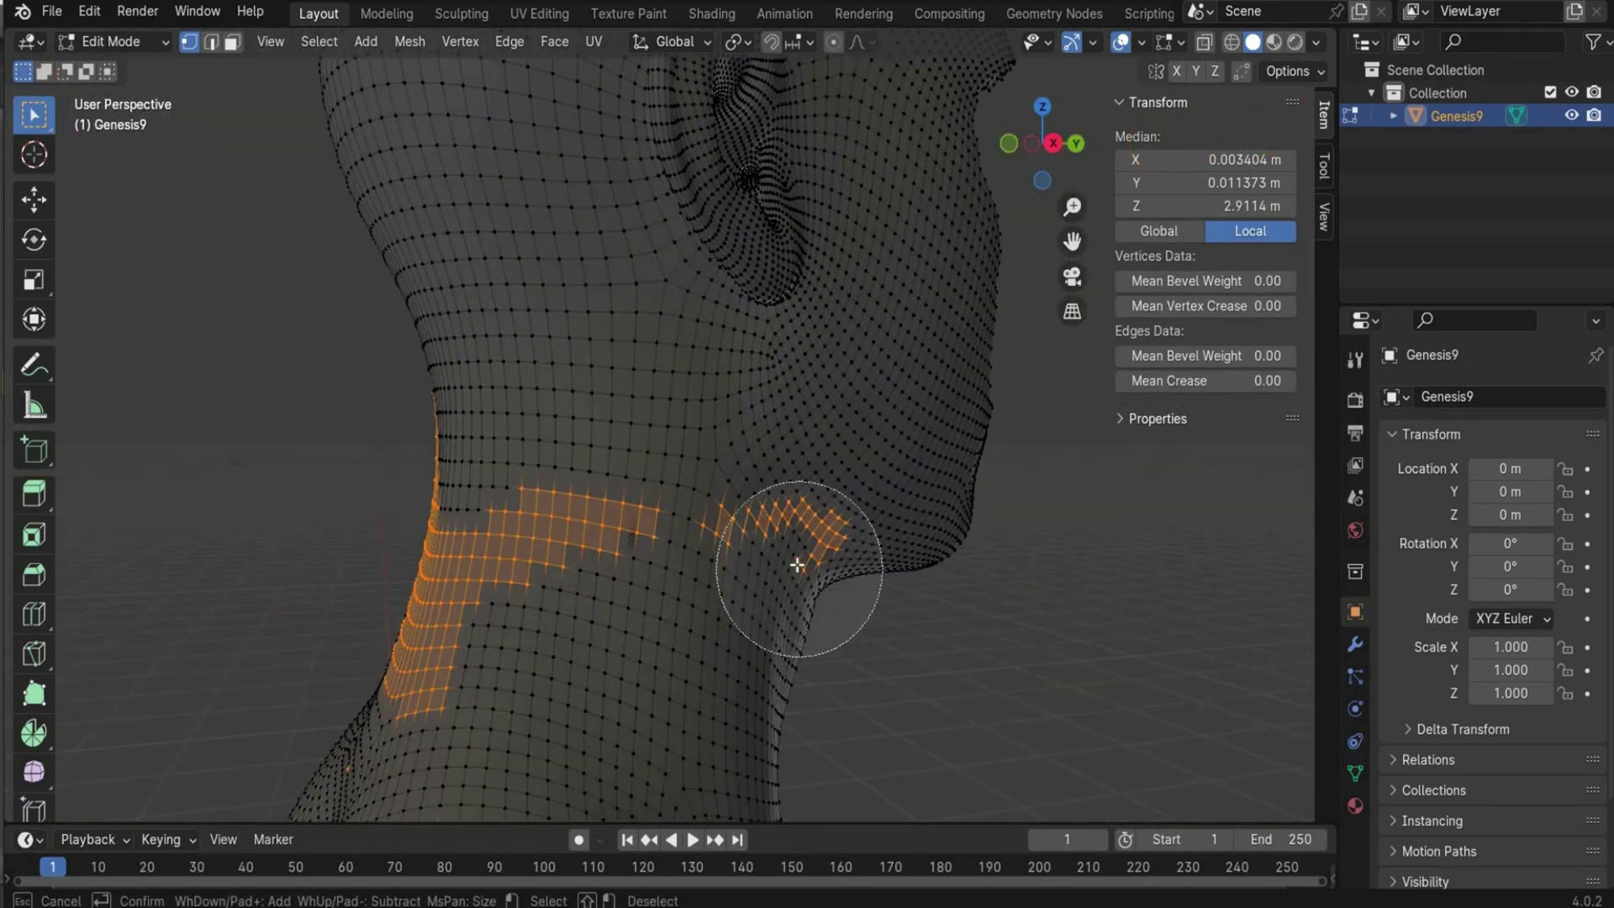
pyautogui.keyDown('shift'); pyautogui.click(796, 553); pyautogui.keyUp('shift')
pyautogui.keyDown('shift'); pyautogui.click(667, 552); pyautogui.keyUp('shift')
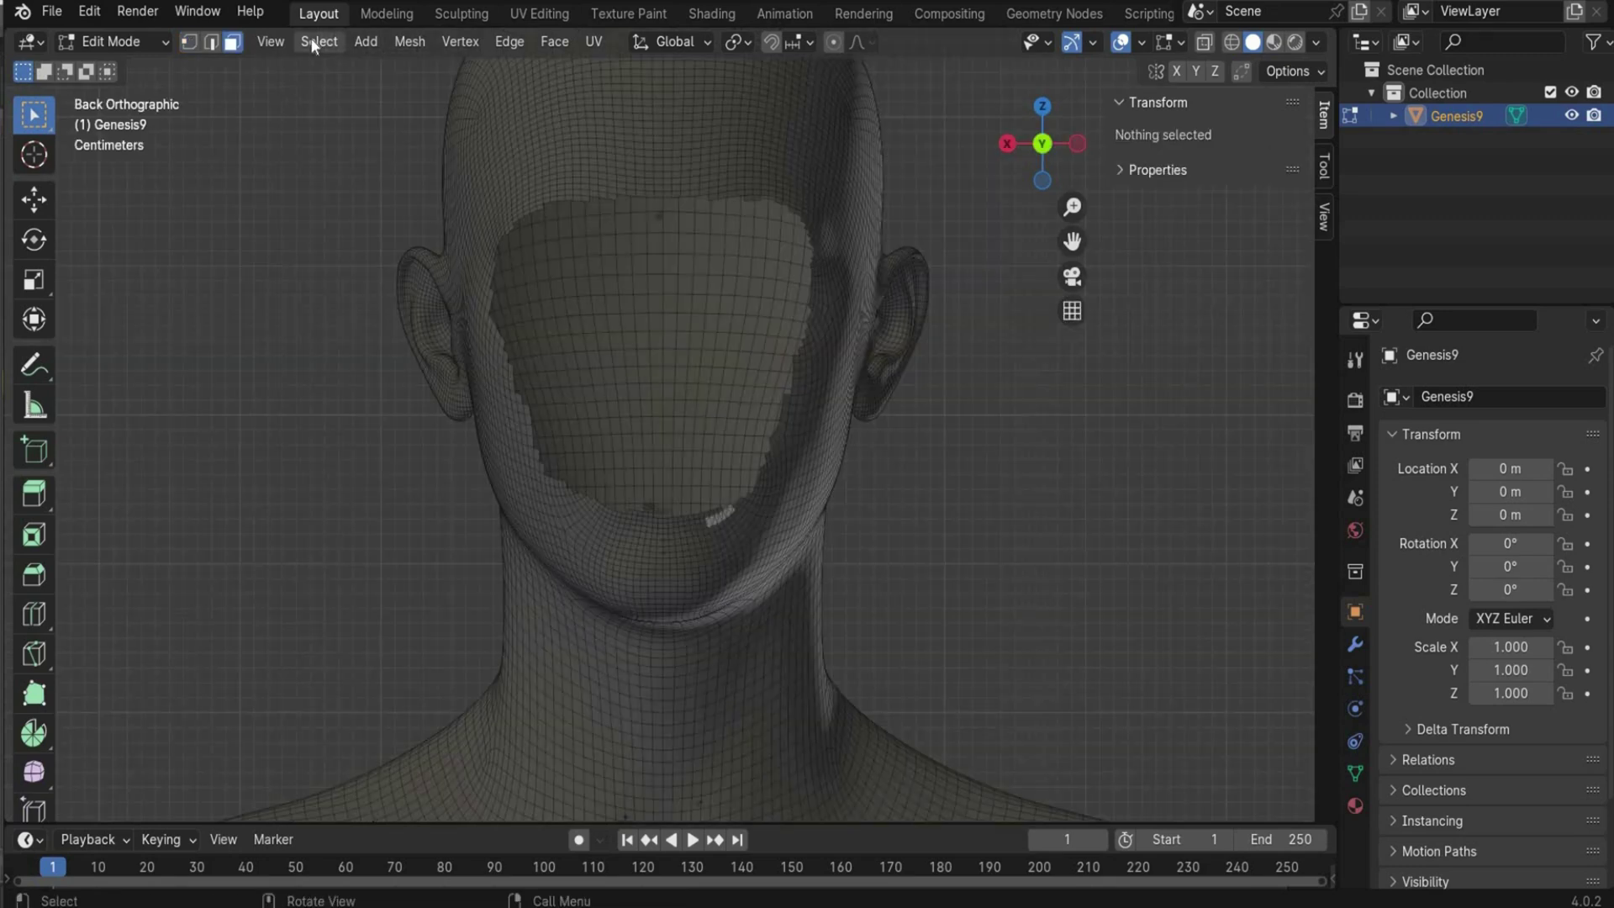
# - Switch to edge selection and select all non-manifold edges to pick the border of the face opening
pyautogui.click(211, 41)
pyautogui.click(326, 43)
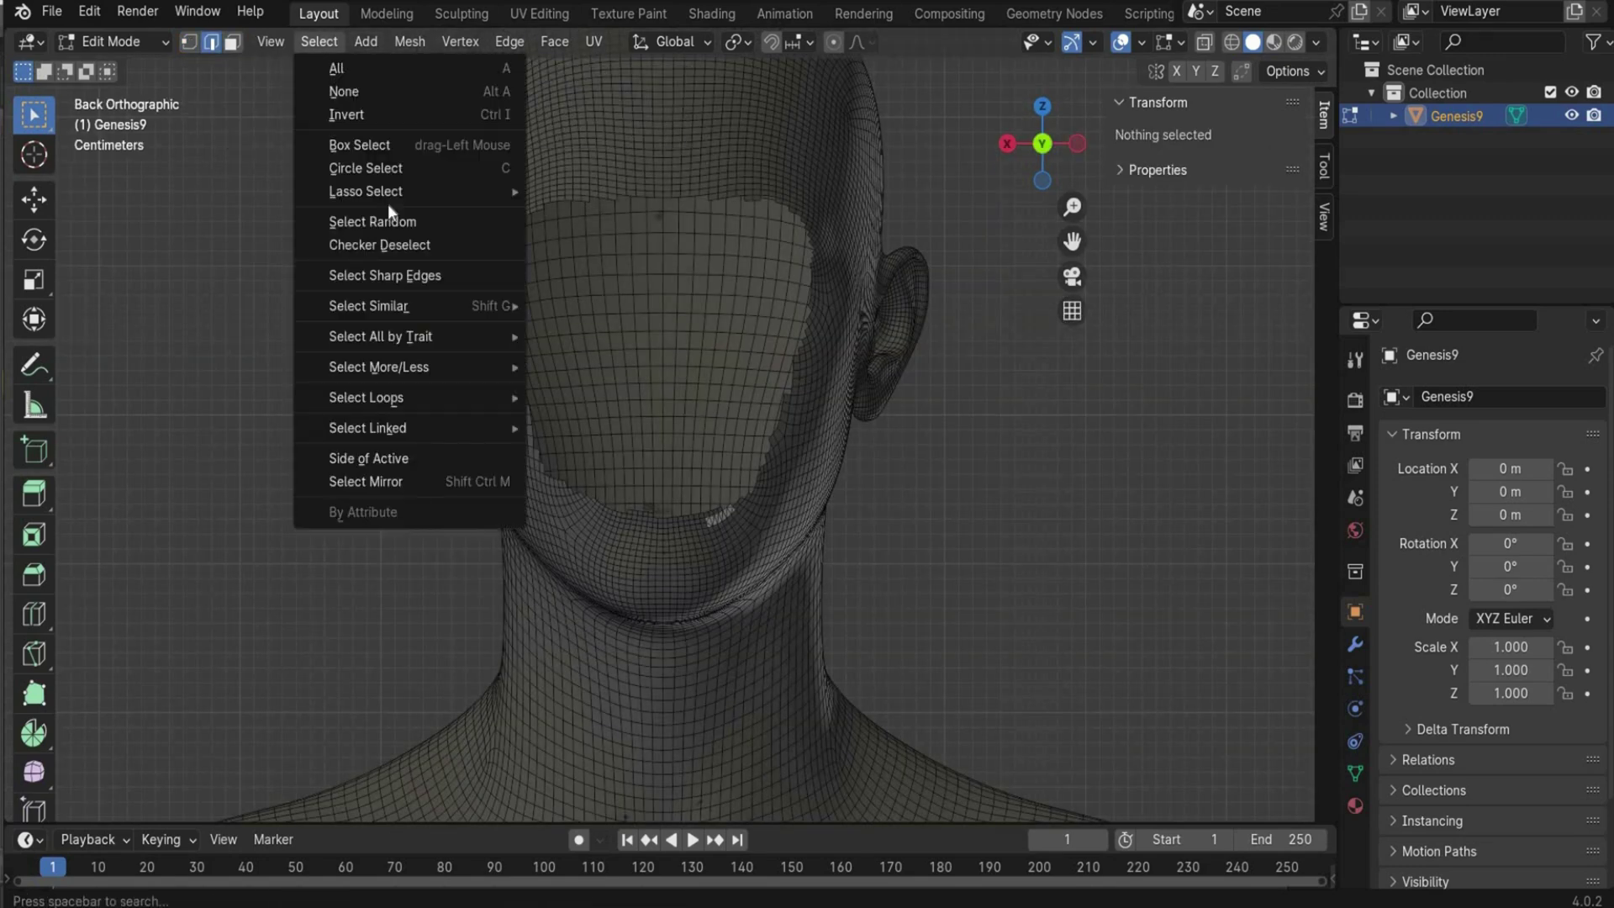
pyautogui.moveTo(427, 337)
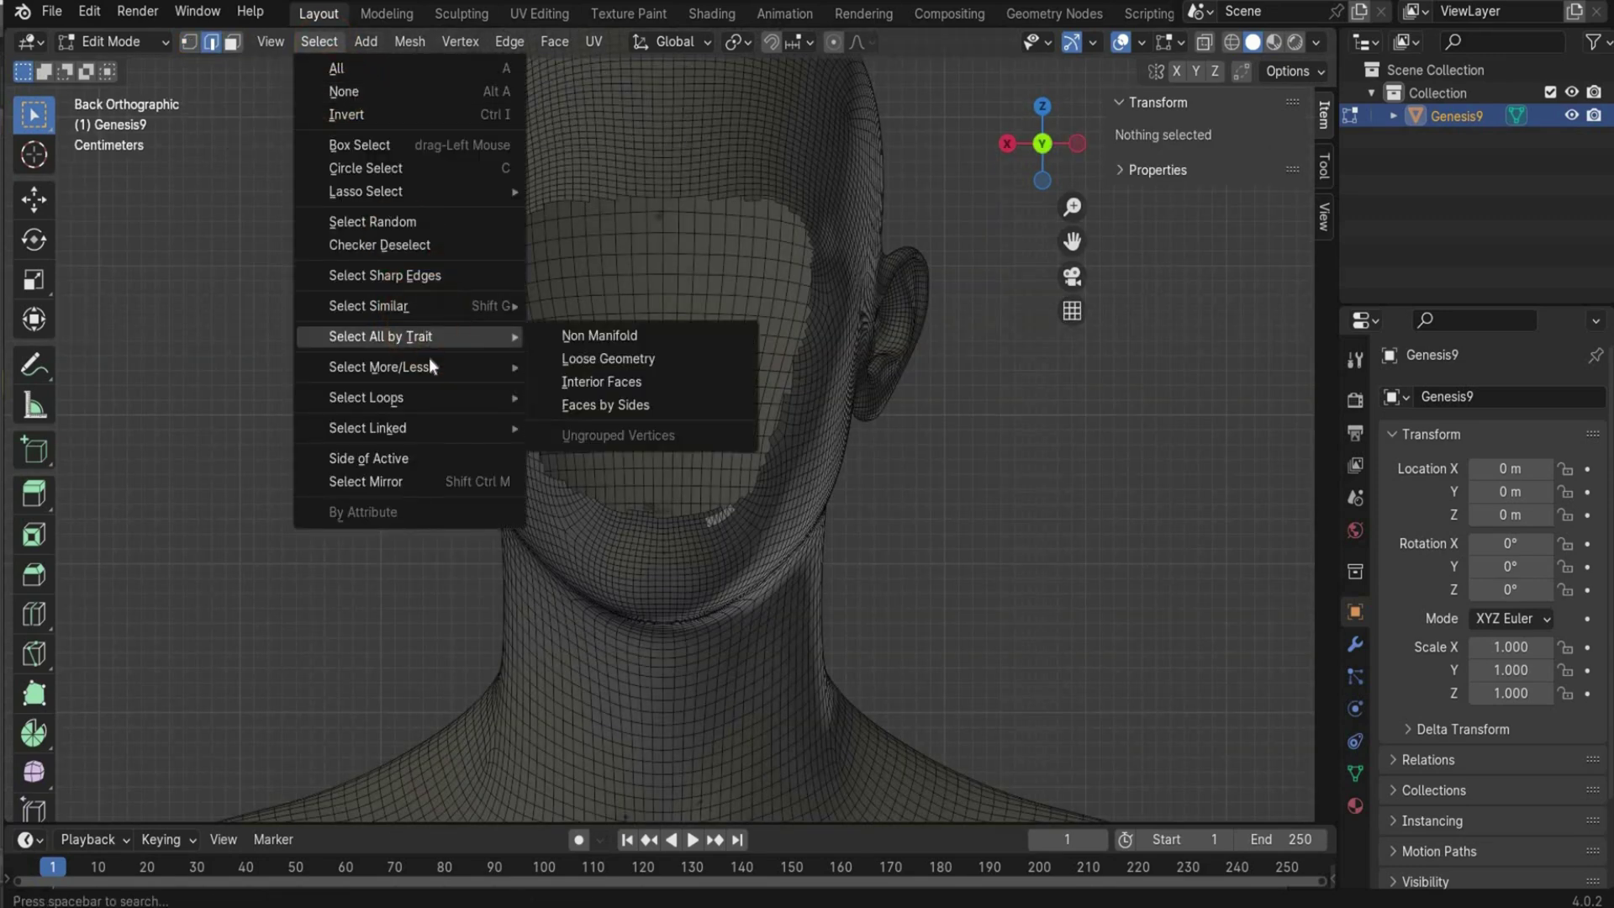
pyautogui.click(624, 339)
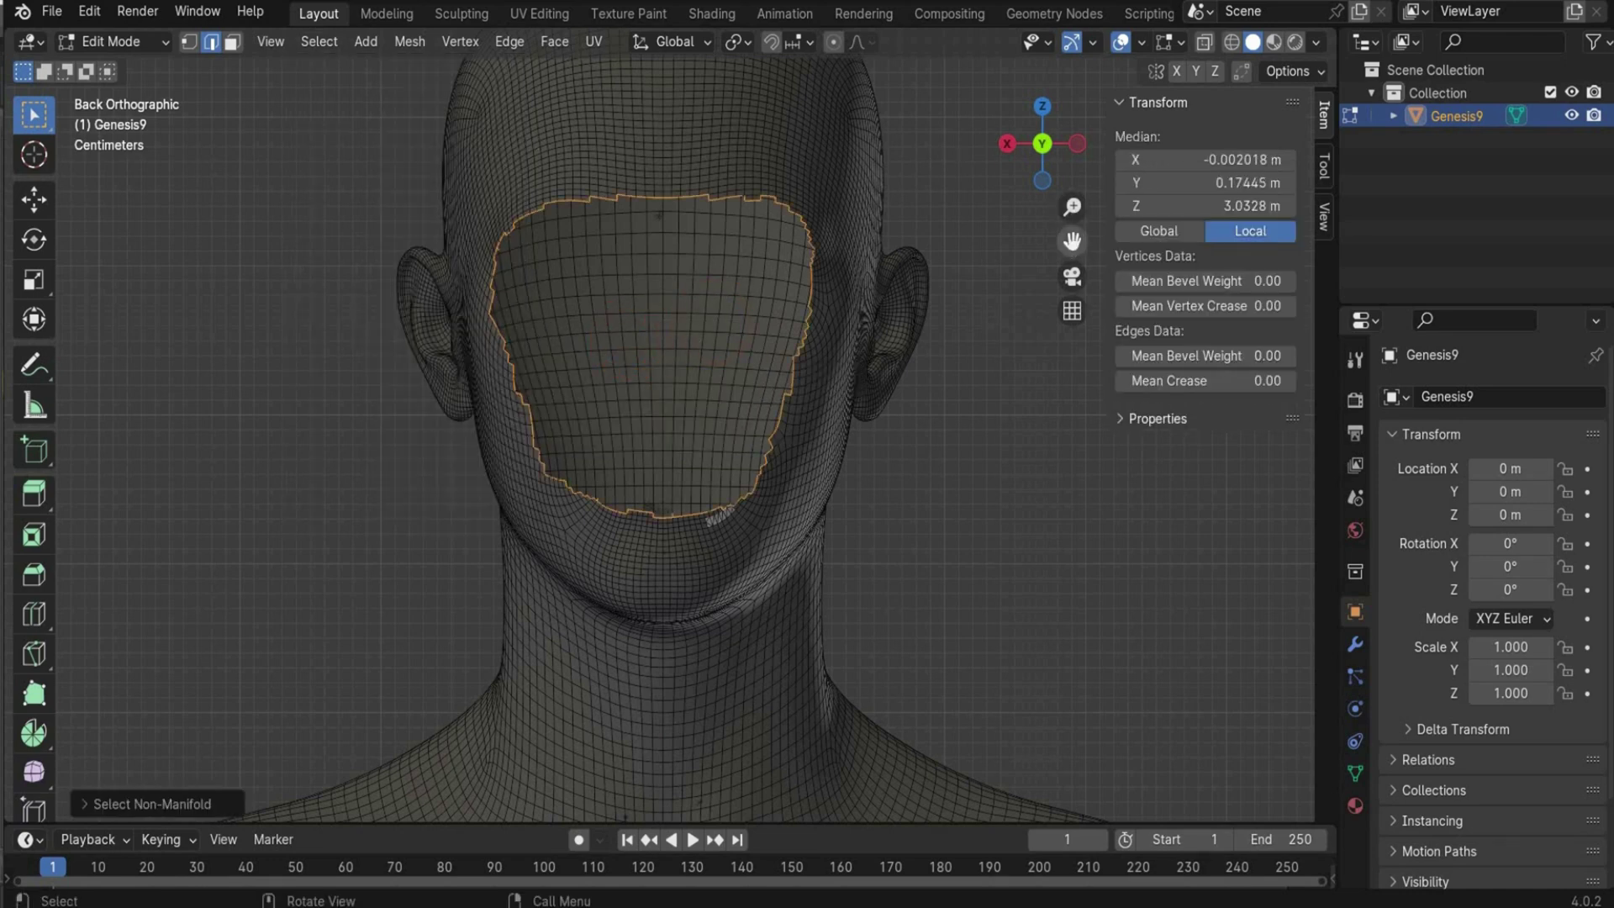
# - Extrude the selected border edges slightly into the head with the Extrude Individual tool to thicken the opening's rim
pyautogui.moveTo(1073, 241); pyautogui.dragTo(1015, 313)
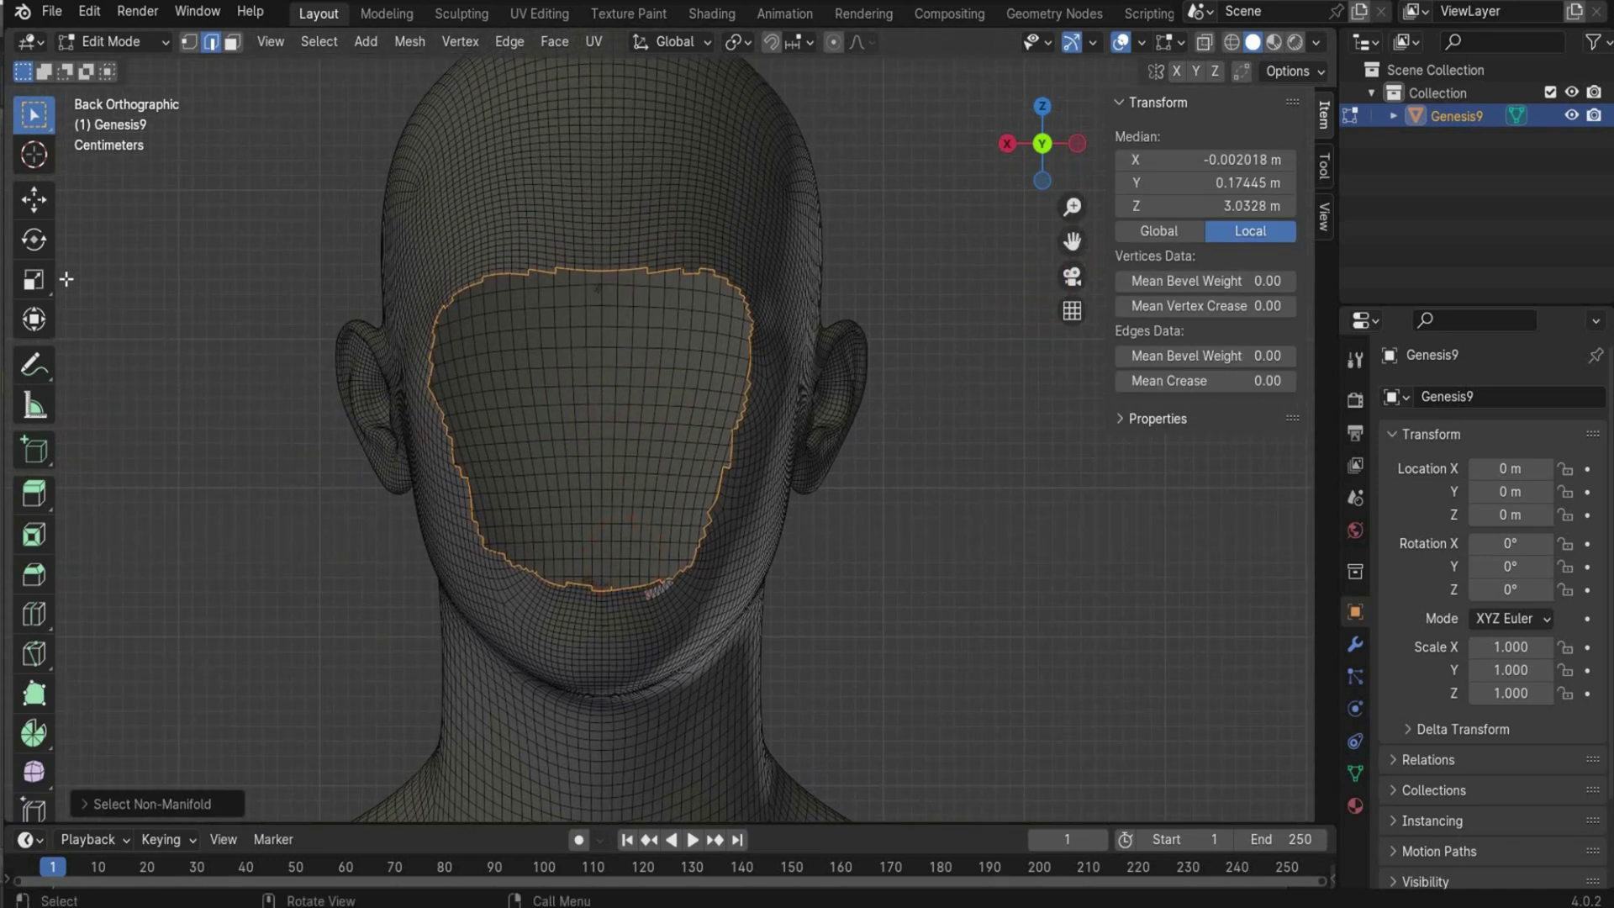
pyautogui.click(34, 494)
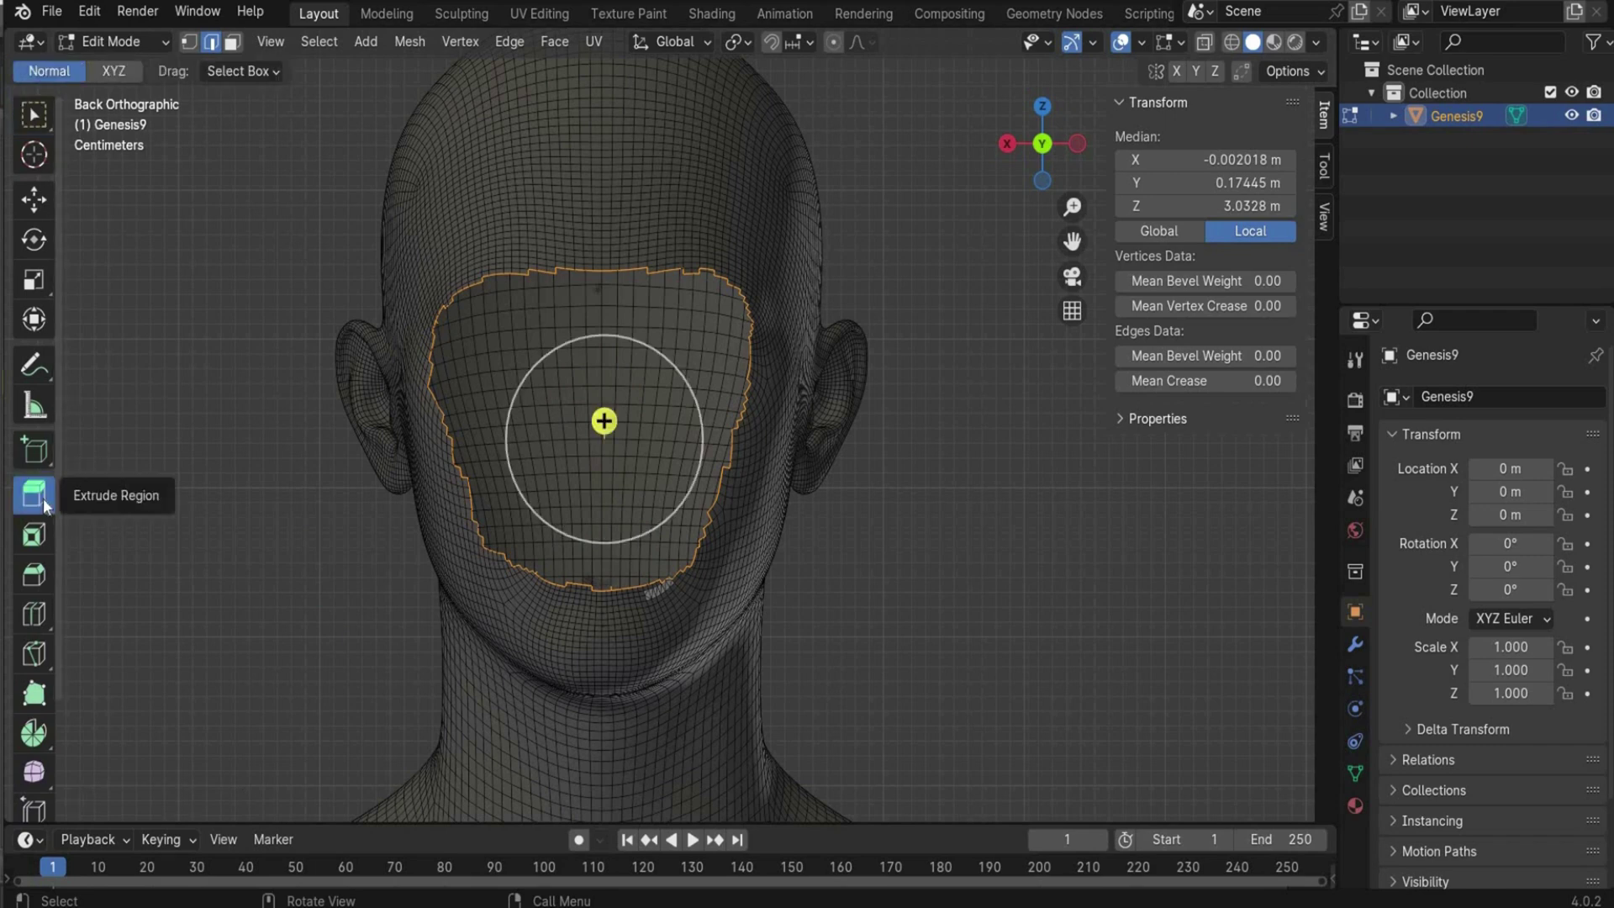
pyautogui.click(33, 493)
pyautogui.click(166, 642)
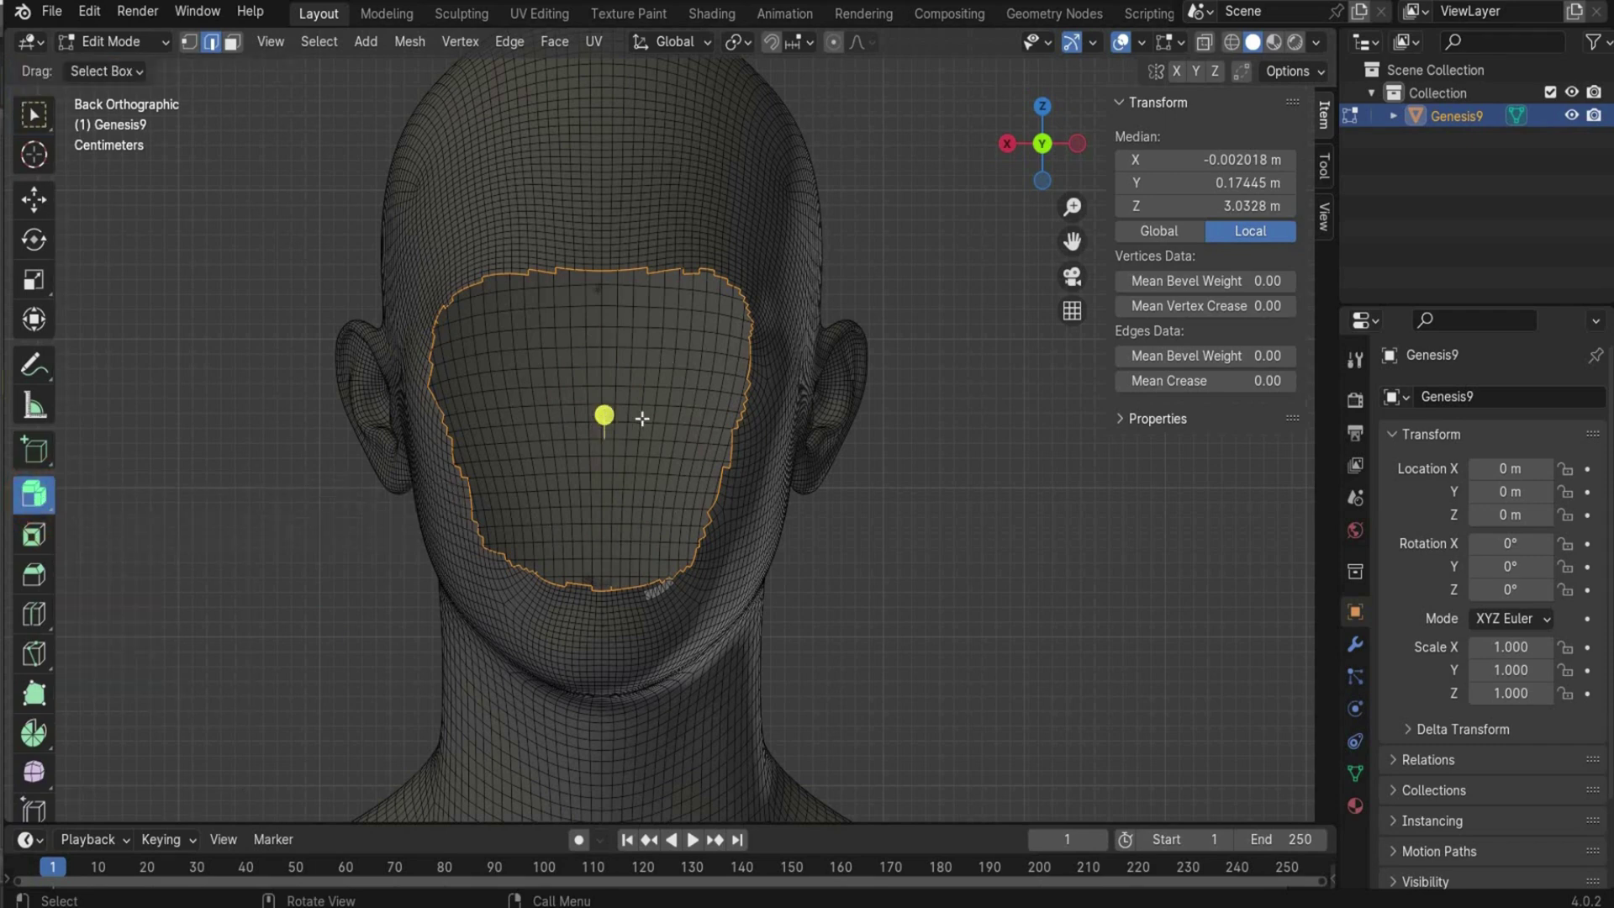
pyautogui.moveTo(604, 415)
pyautogui.mouseDown()
pyautogui.moveTo(625, 412)
pyautogui.moveTo(616, 425)
pyautogui.mouseUp()
pyautogui.scroll(2, 705, 594)
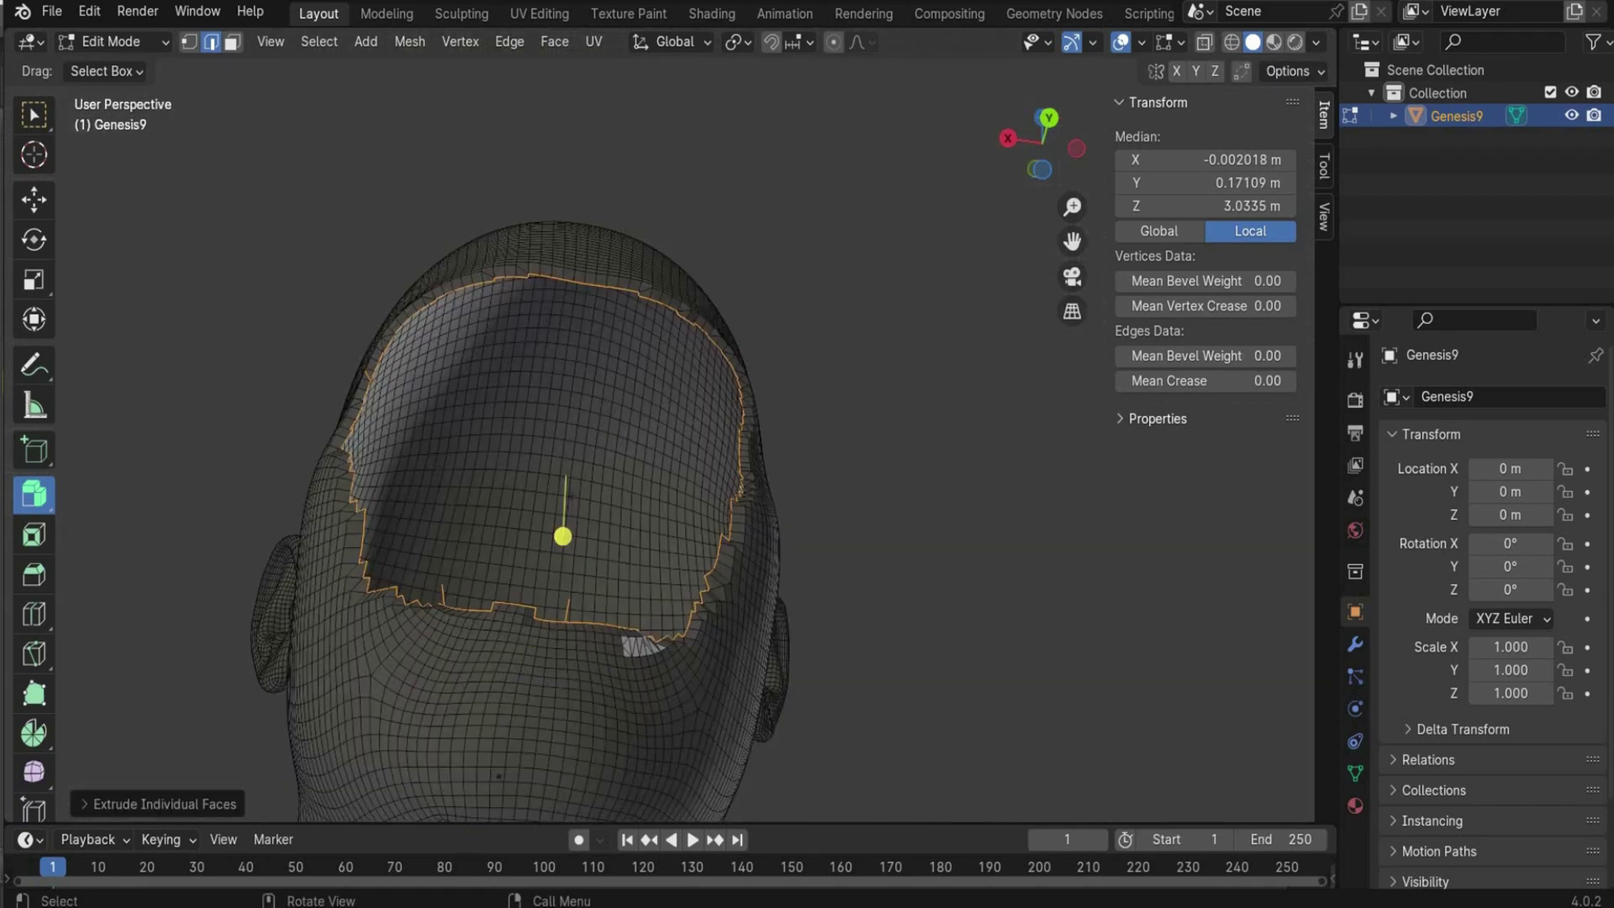
# - Return the figure to Object Mode, apply Shade Smooth and clear the selection
pyautogui.moveTo(1042, 143); pyautogui.dragTo(976, 310)
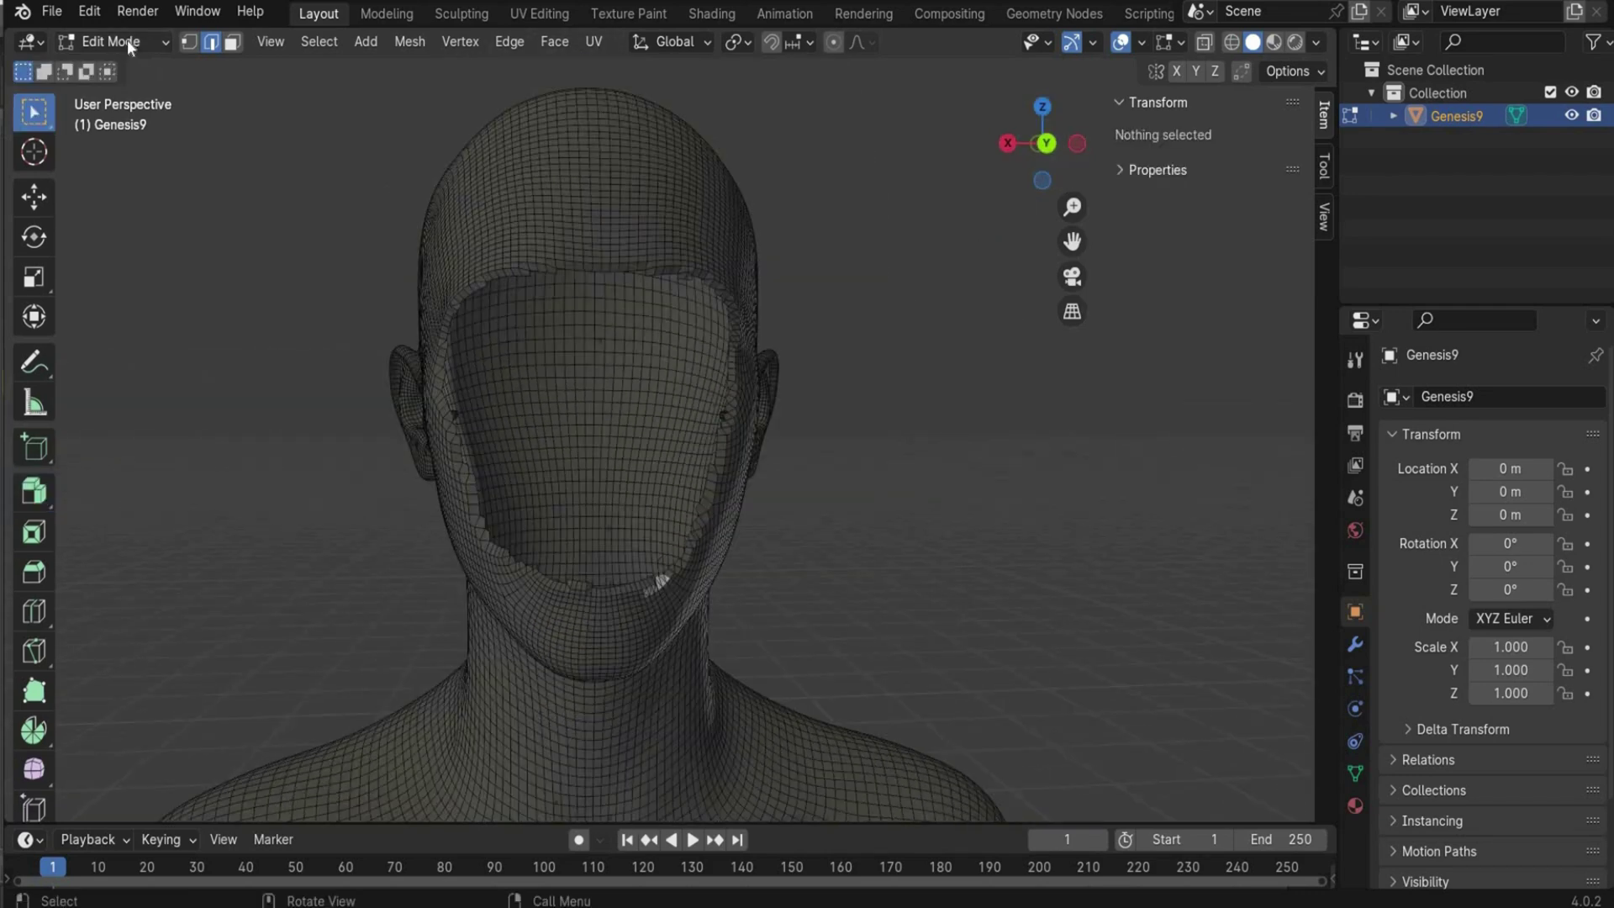
pyautogui.click(127, 47)
pyautogui.click(128, 67)
pyautogui.scroll(-2, 372, 168)
pyautogui.scroll(2, 521, 189)
pyautogui.rightClick(540, 184)
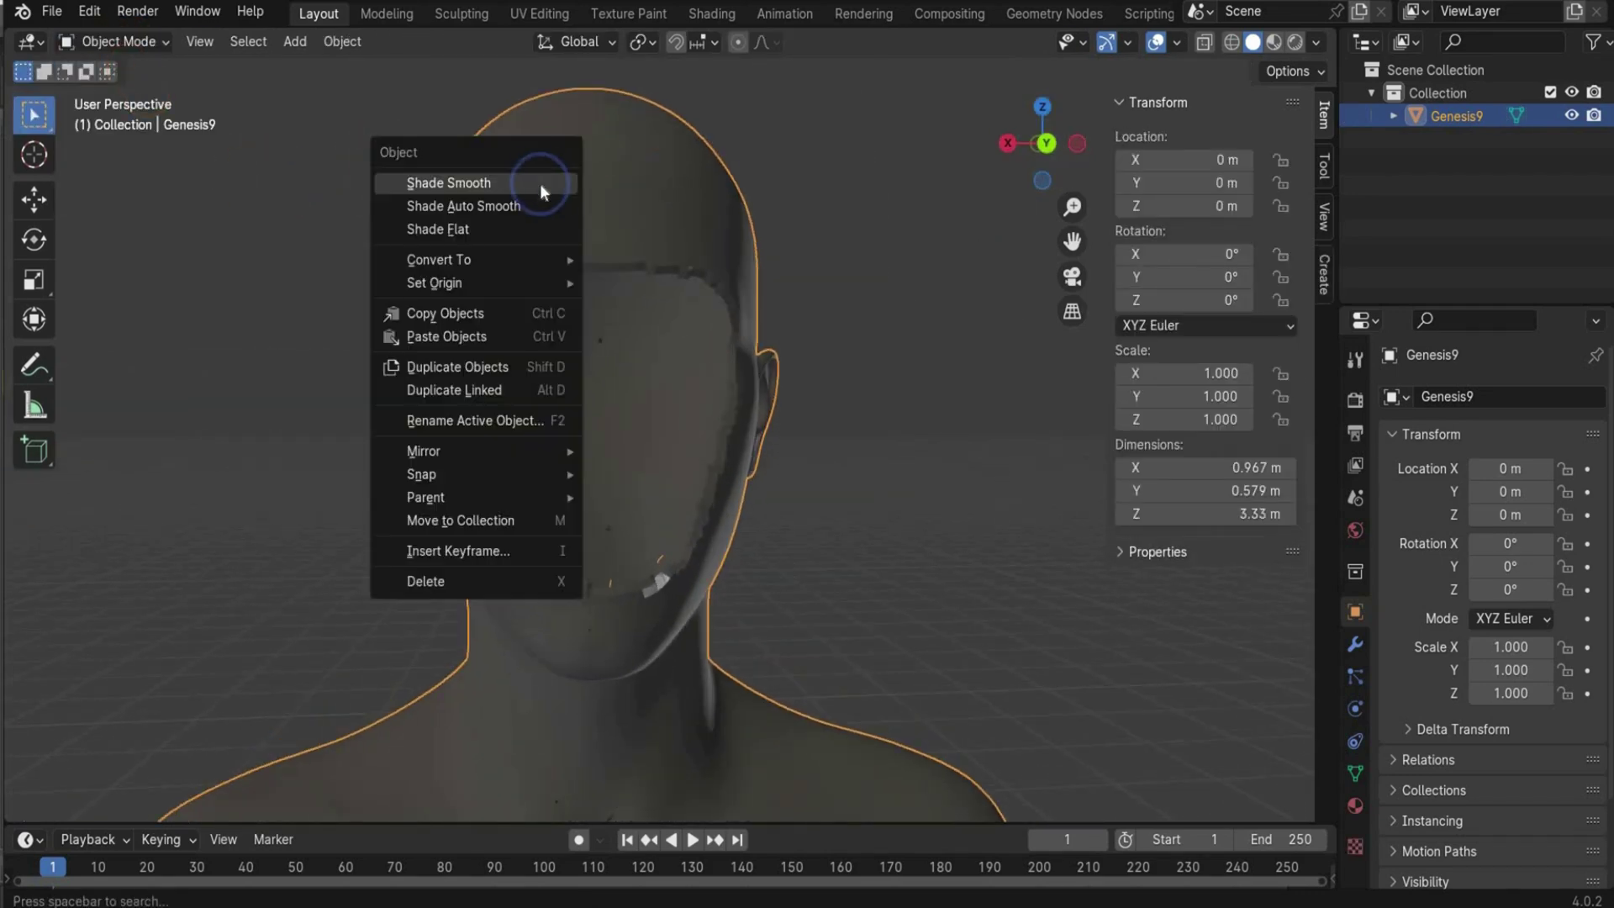
pyautogui.click(540, 184)
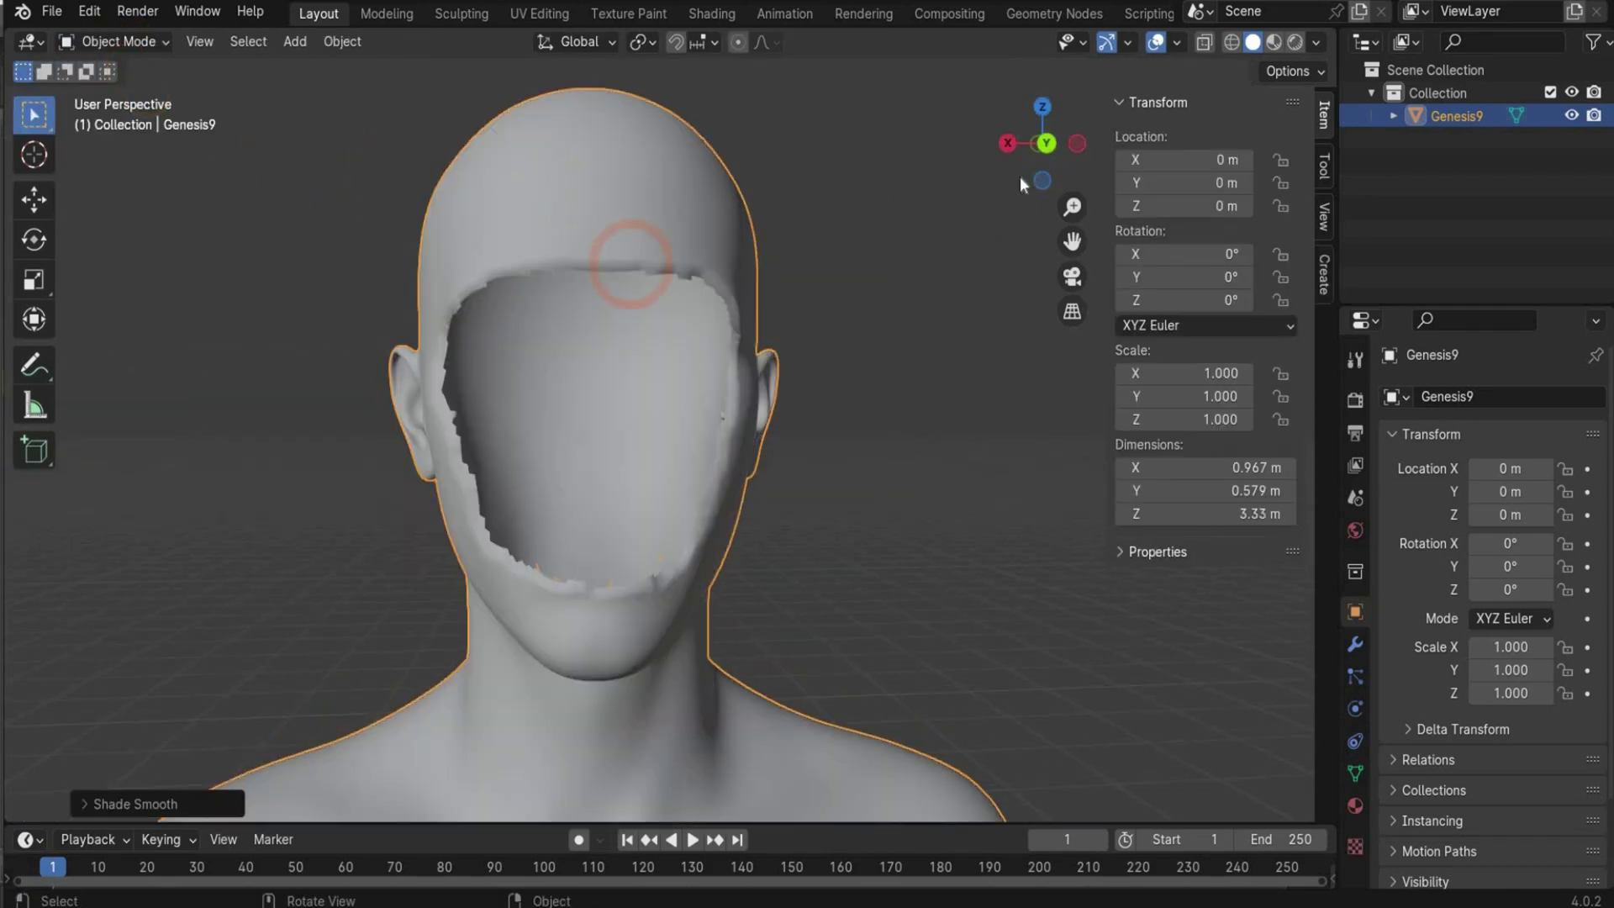
pyautogui.hotkey('alt', 'a')
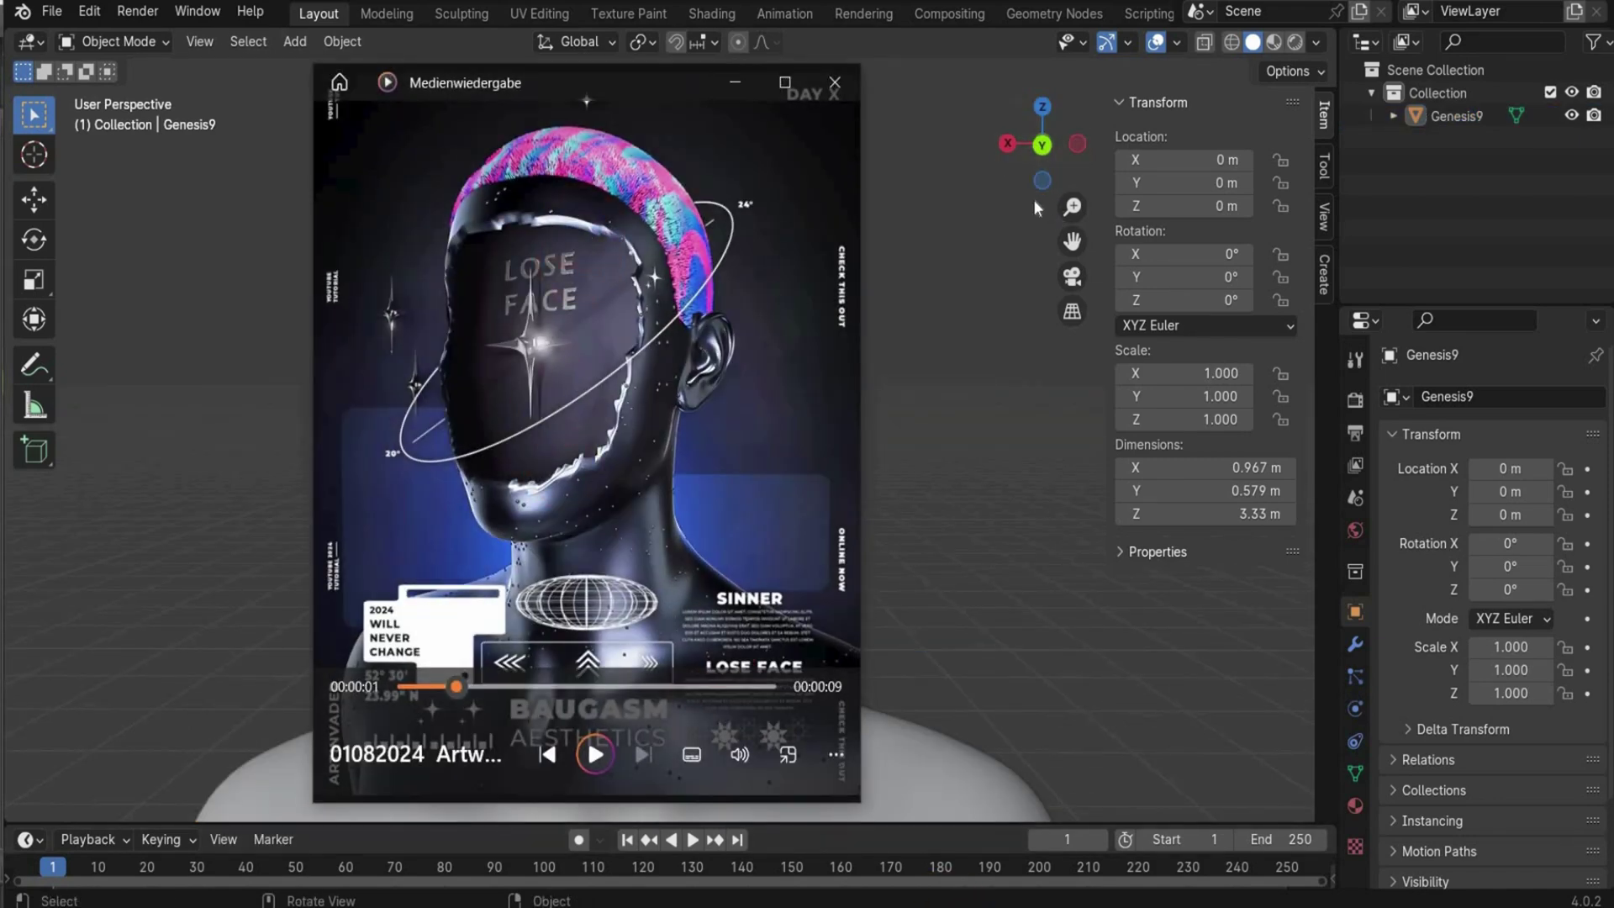
# - Add a mesh plane and rotate it 90° about X so it stands upright
pyautogui.click(295, 41)
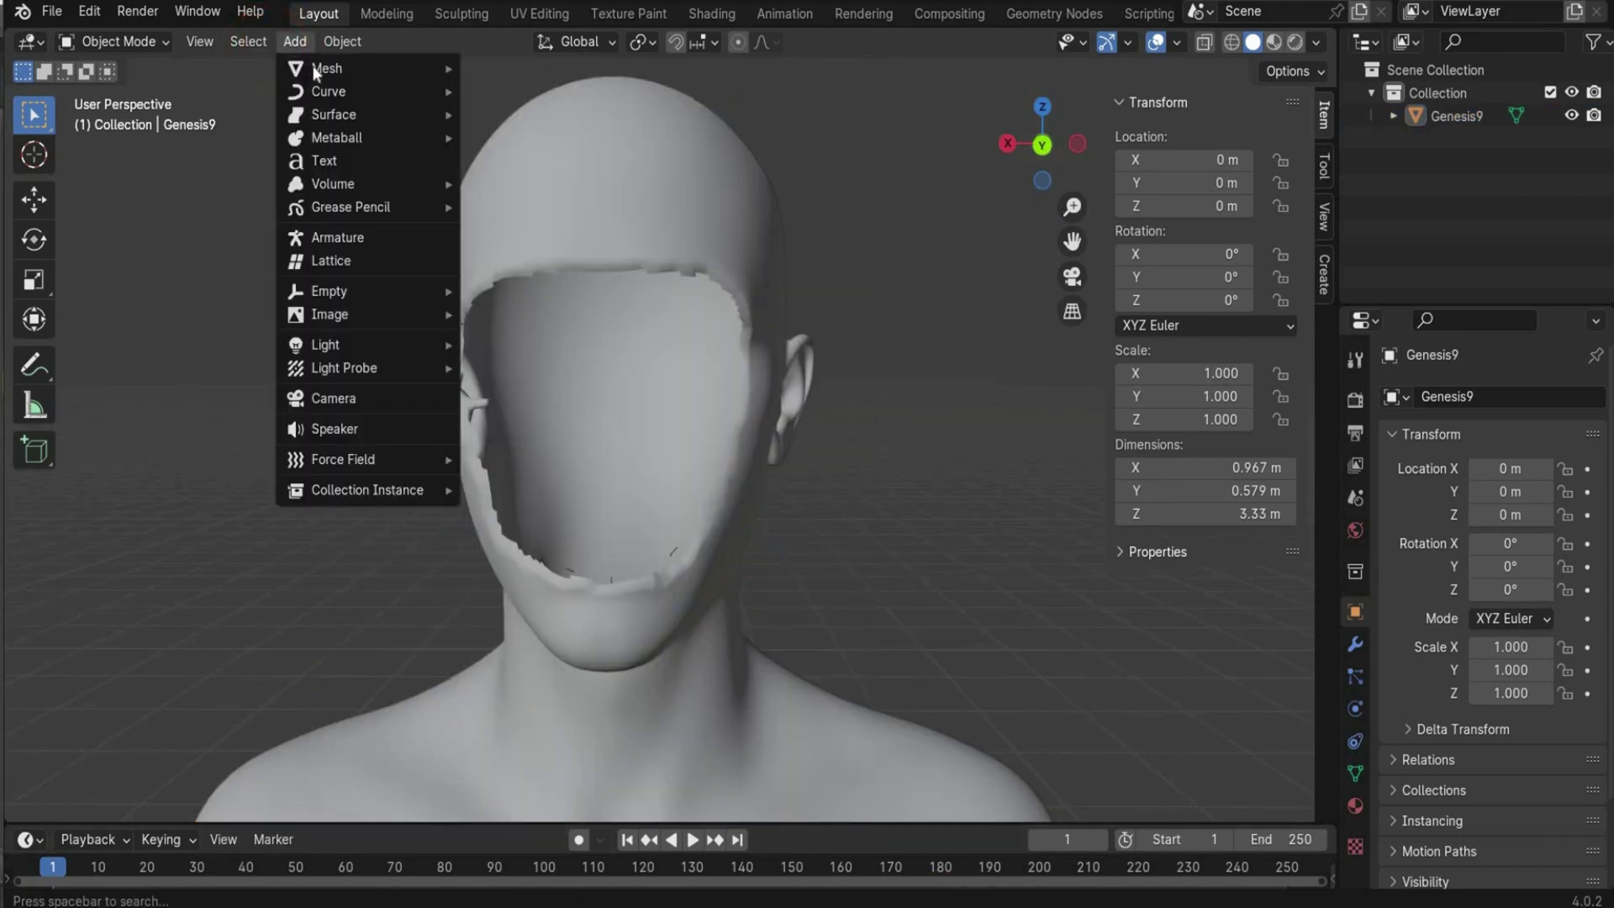
pyautogui.moveTo(326, 68)
pyautogui.click(509, 68)
pyautogui.scroll(-15, 634, 331)
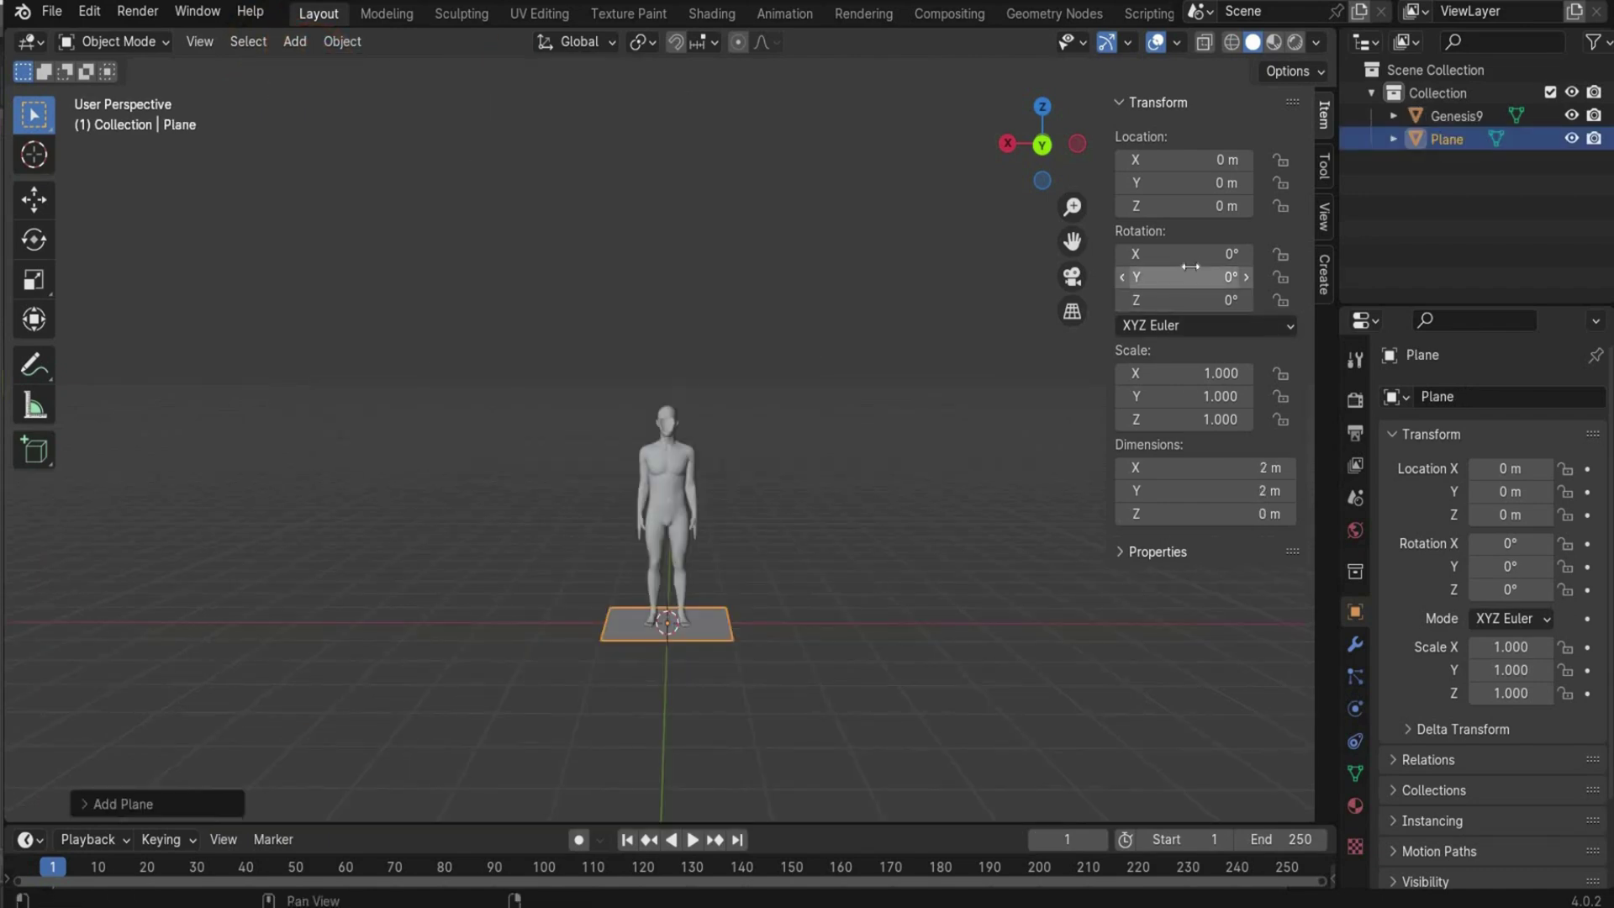
pyautogui.click(1175, 255)
pyautogui.write('90')
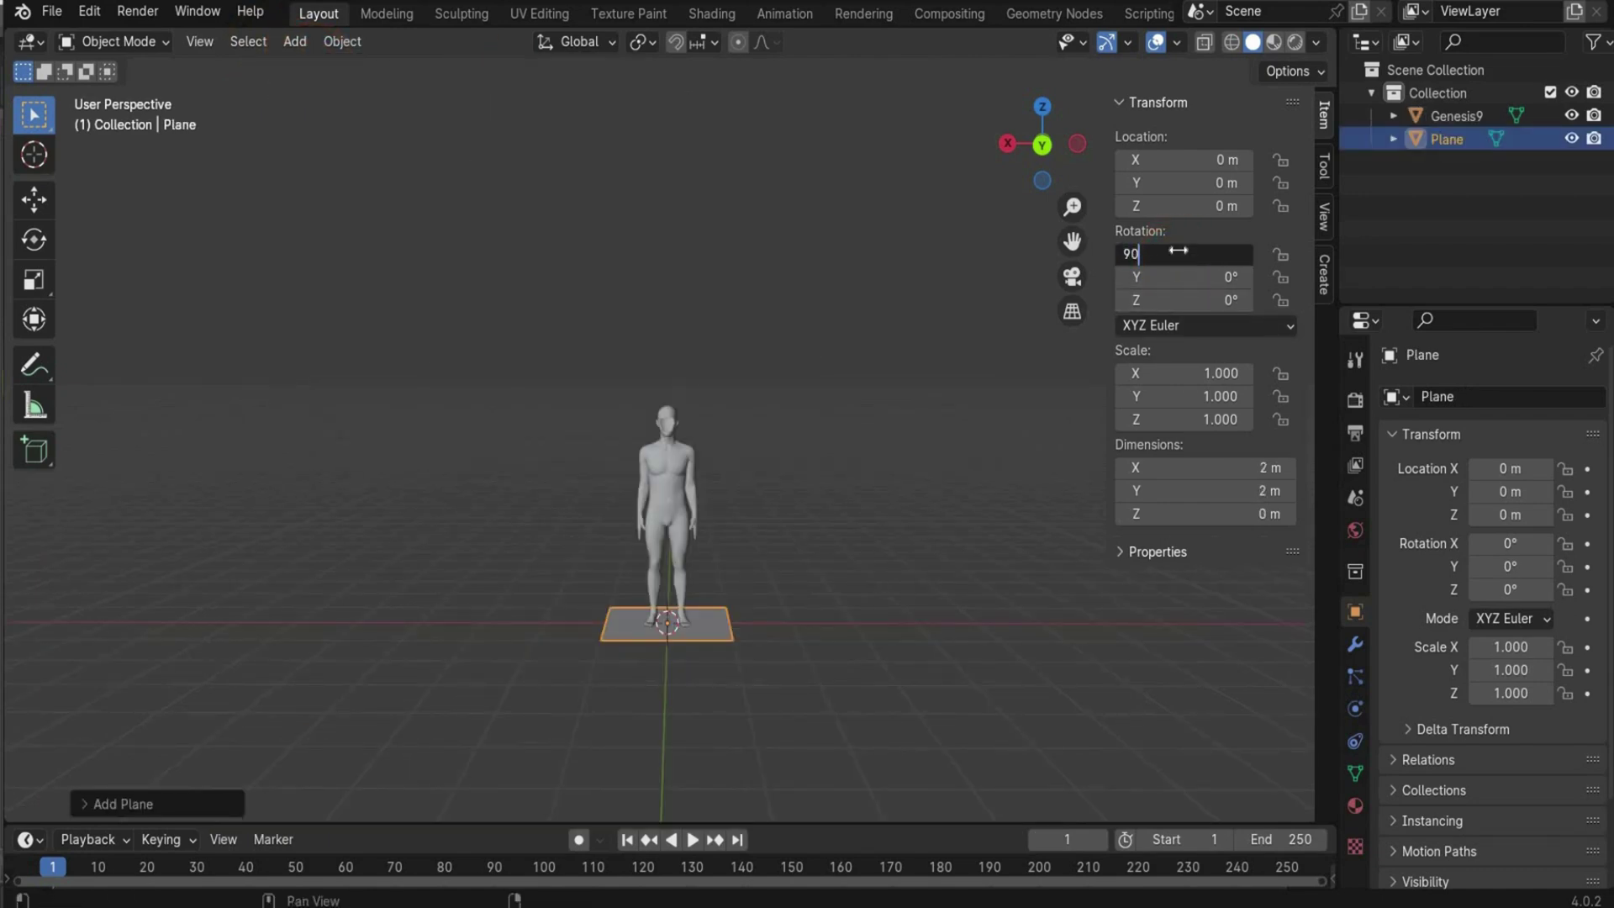
pyautogui.press('Return')
# - Move the plane straight up along Z to about 3.5 m, level with the head
pyautogui.click(33, 200)
pyautogui.moveTo(667, 531); pyautogui.dragTo(670, 303)
pyautogui.scroll(5, 672, 336)
# - Position the plane inside the head at about X 0.007, Y 0.051, Z 3.04 m, and scale it to 0.170 in X and 0.210 in Y
pyautogui.moveTo(1042, 145); pyautogui.dragTo(669, 394)
pyautogui.scroll(7, 696, 457)
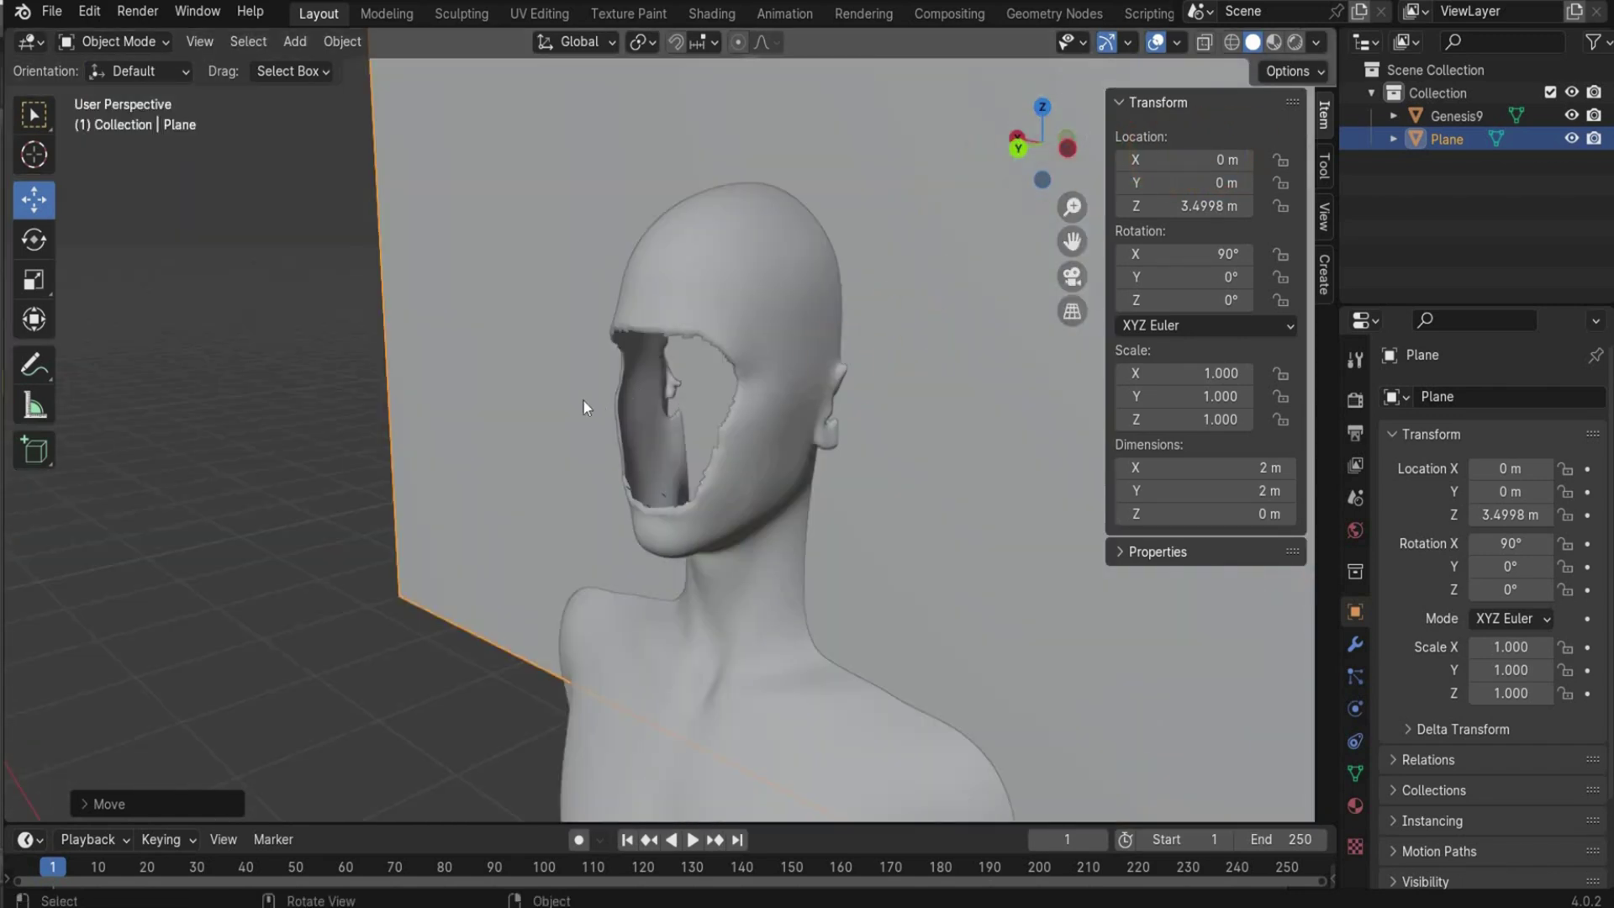
pyautogui.scroll(-3, 642, 429)
pyautogui.moveTo(658, 200); pyautogui.dragTo(630, 203)
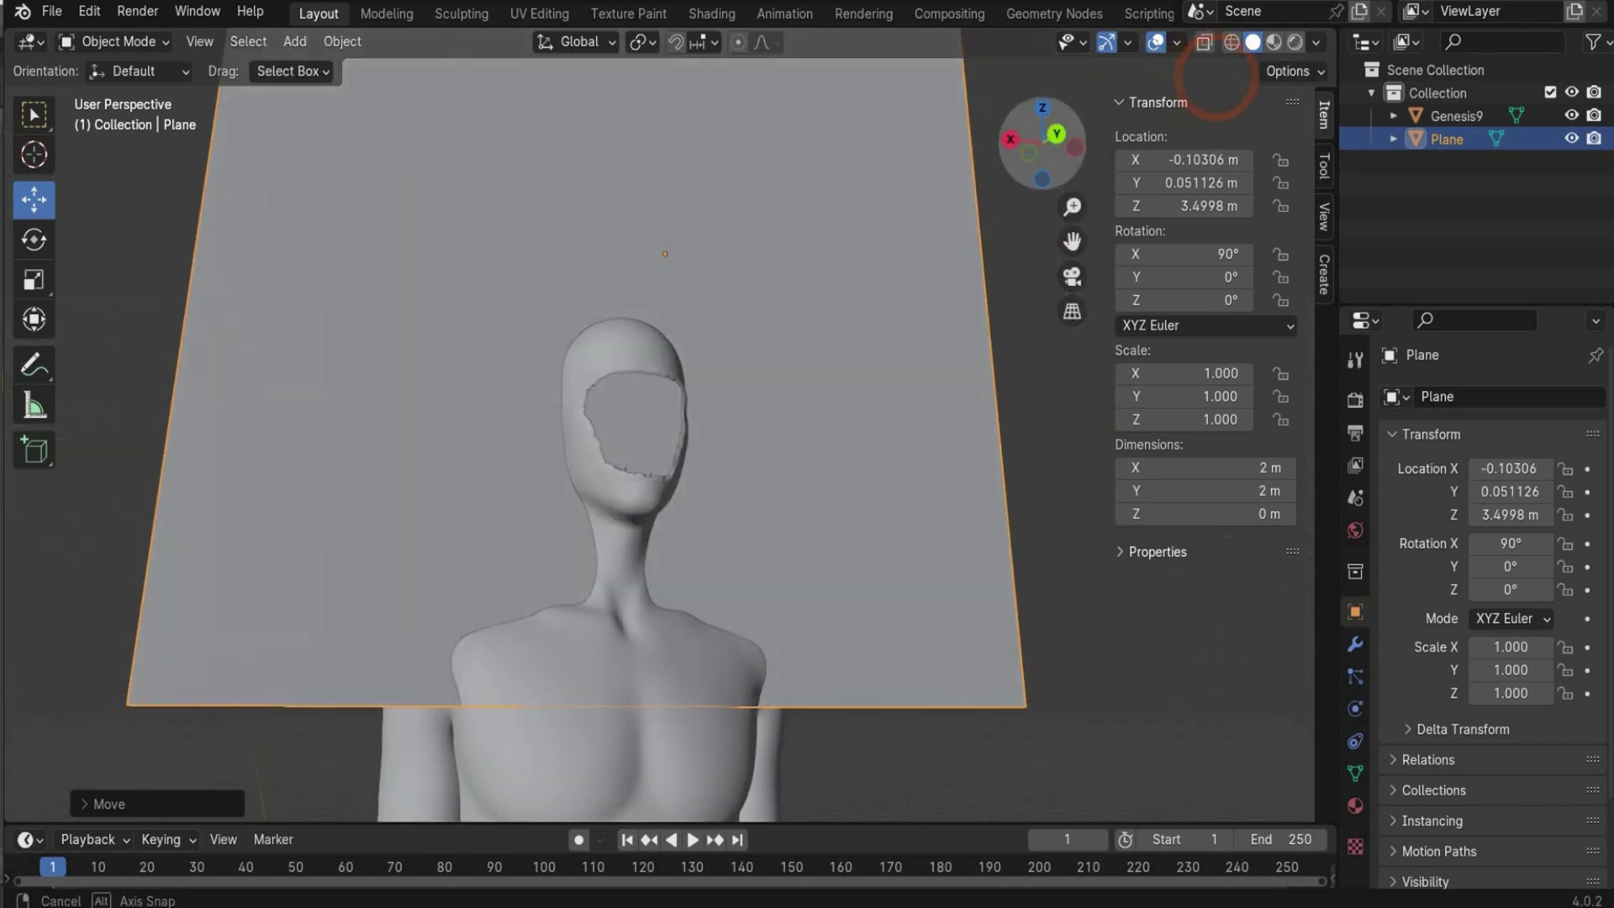
pyautogui.moveTo(1217, 83); pyautogui.dragTo(1037, 164)
pyautogui.scroll(-2, 580, 331)
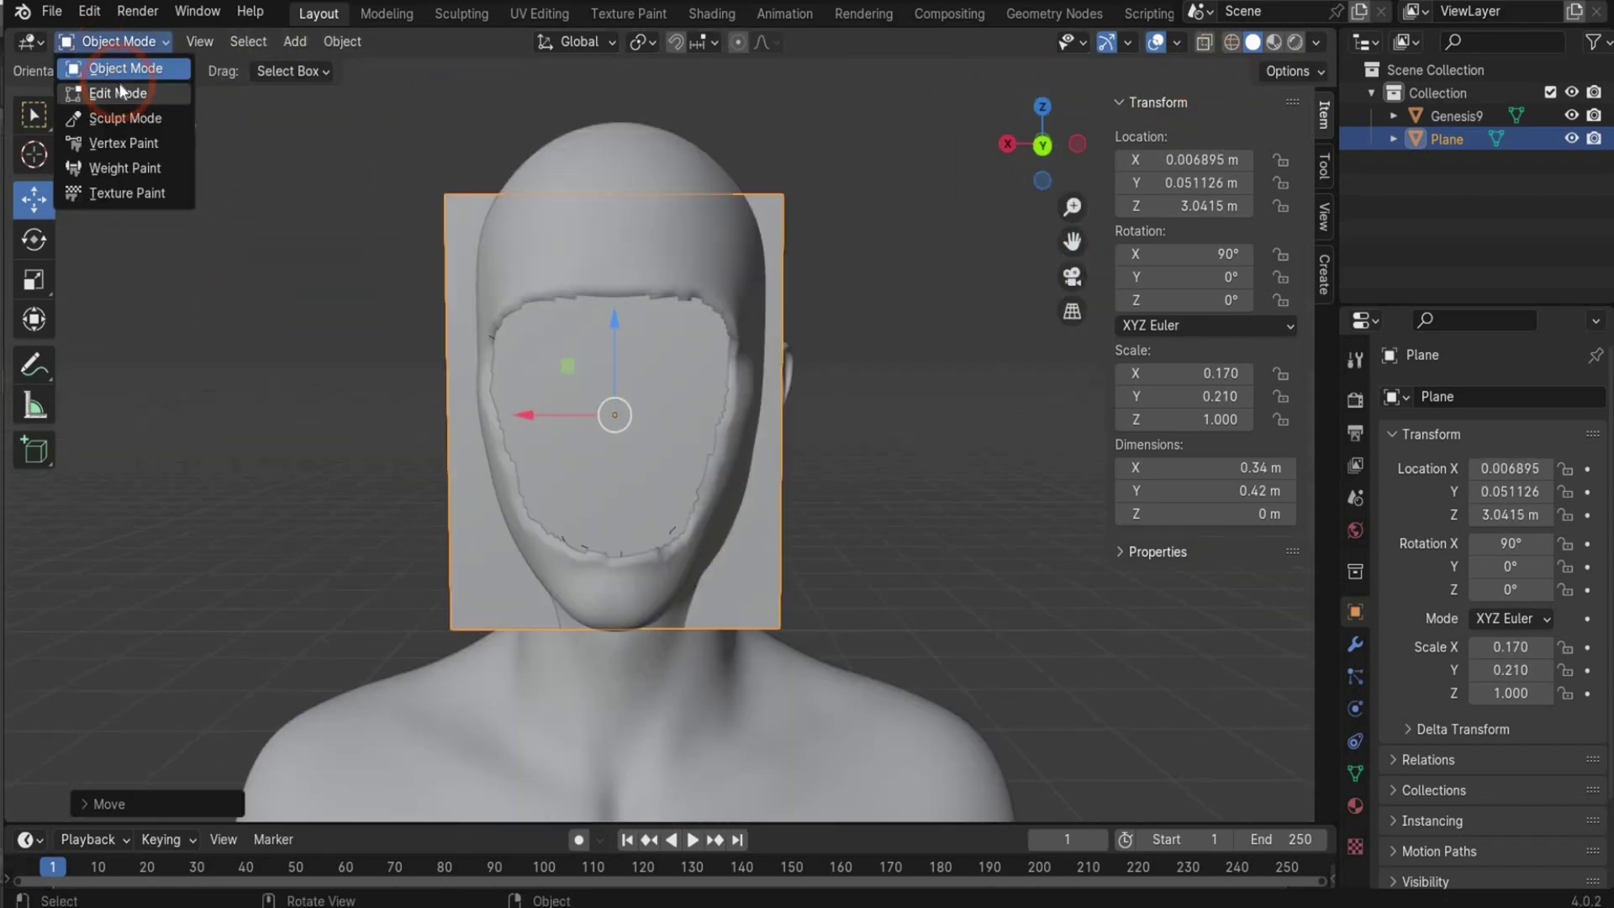
# - Enter Edit Mode on the plane and add a dense set of evenly spaced horizontal loop cuts
pyautogui.click(110, 88)
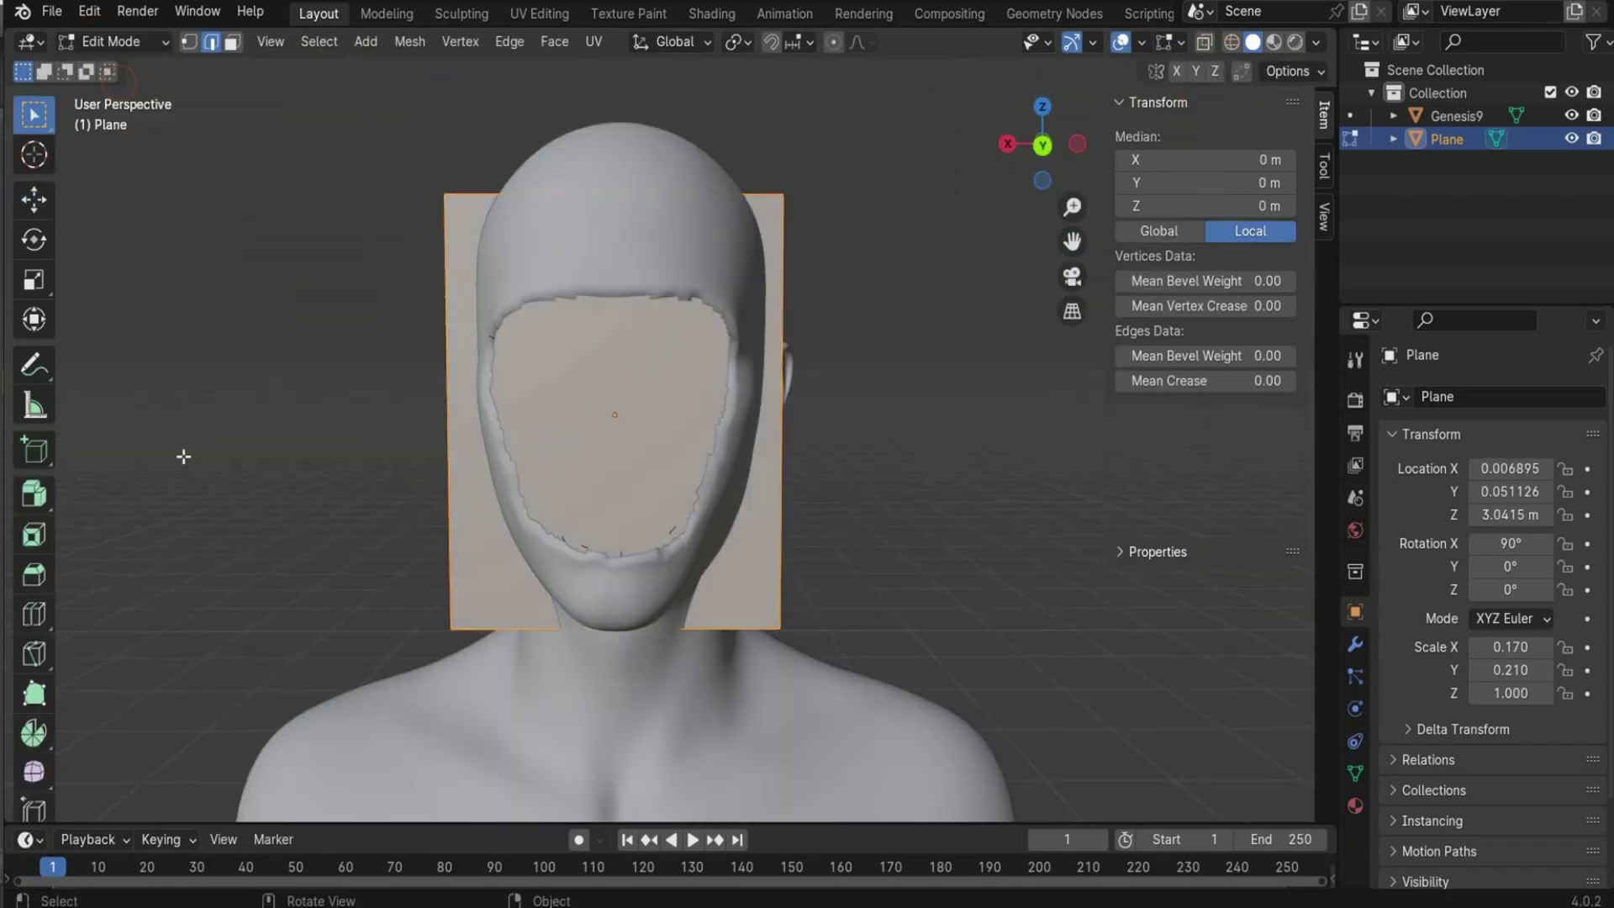
pyautogui.click(39, 623)
pyautogui.click(543, 470)
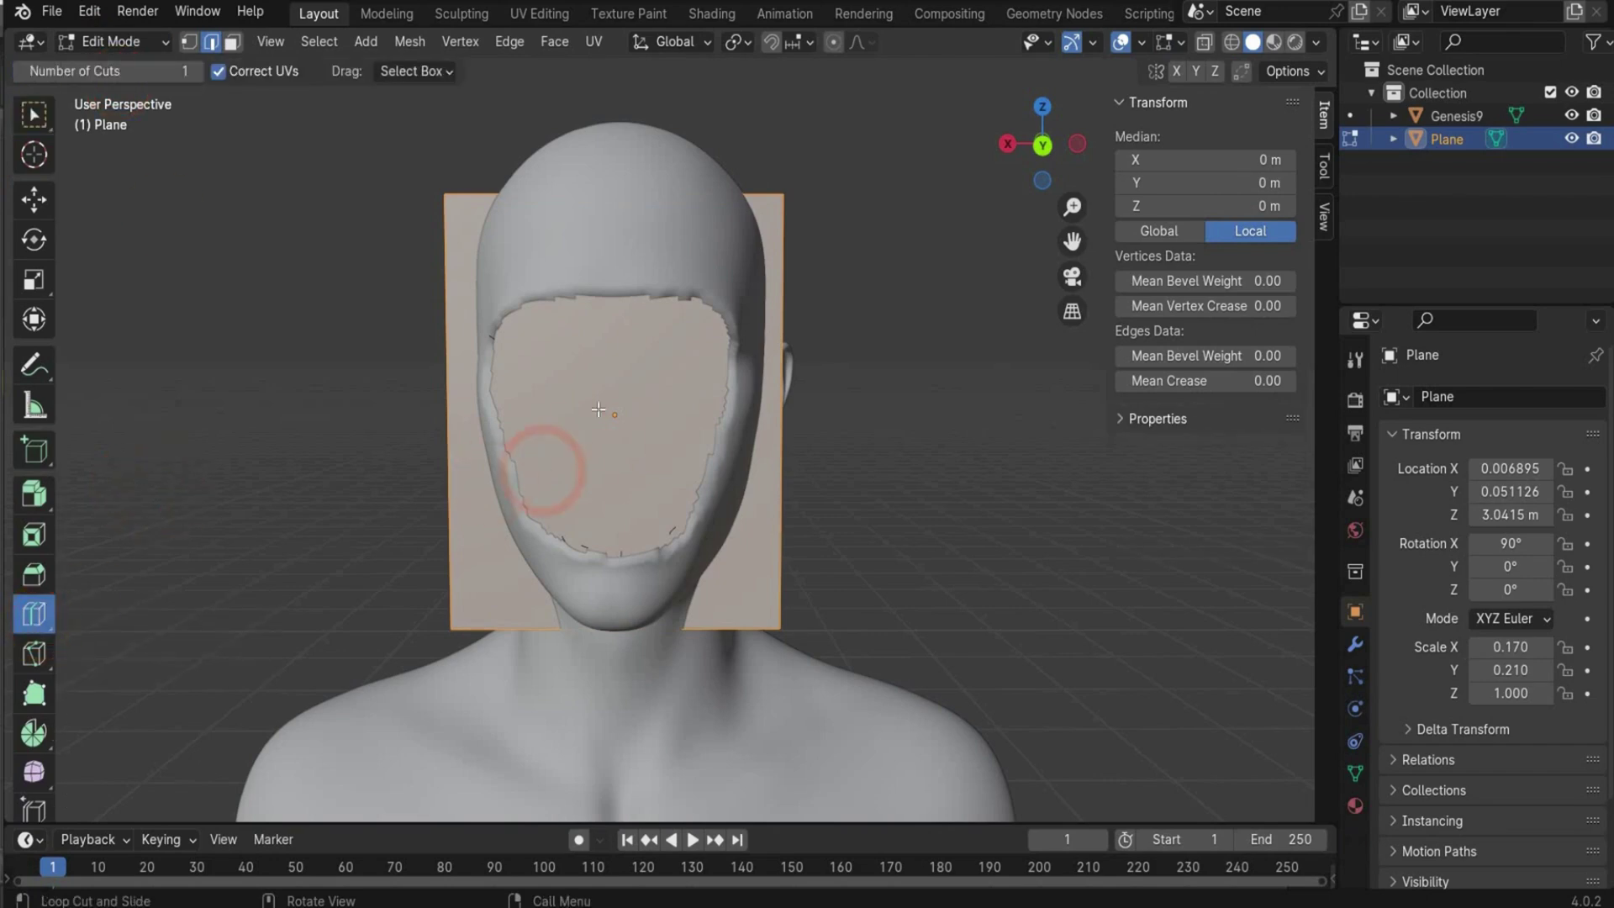
pyautogui.click(460, 491)
pyautogui.click(84, 802)
pyautogui.moveTo(265, 595); pyautogui.dragTo(582, 589)
# - Add 100 vertical loop cuts across the plane to turn it into a fine grid
pyautogui.click(612, 184)
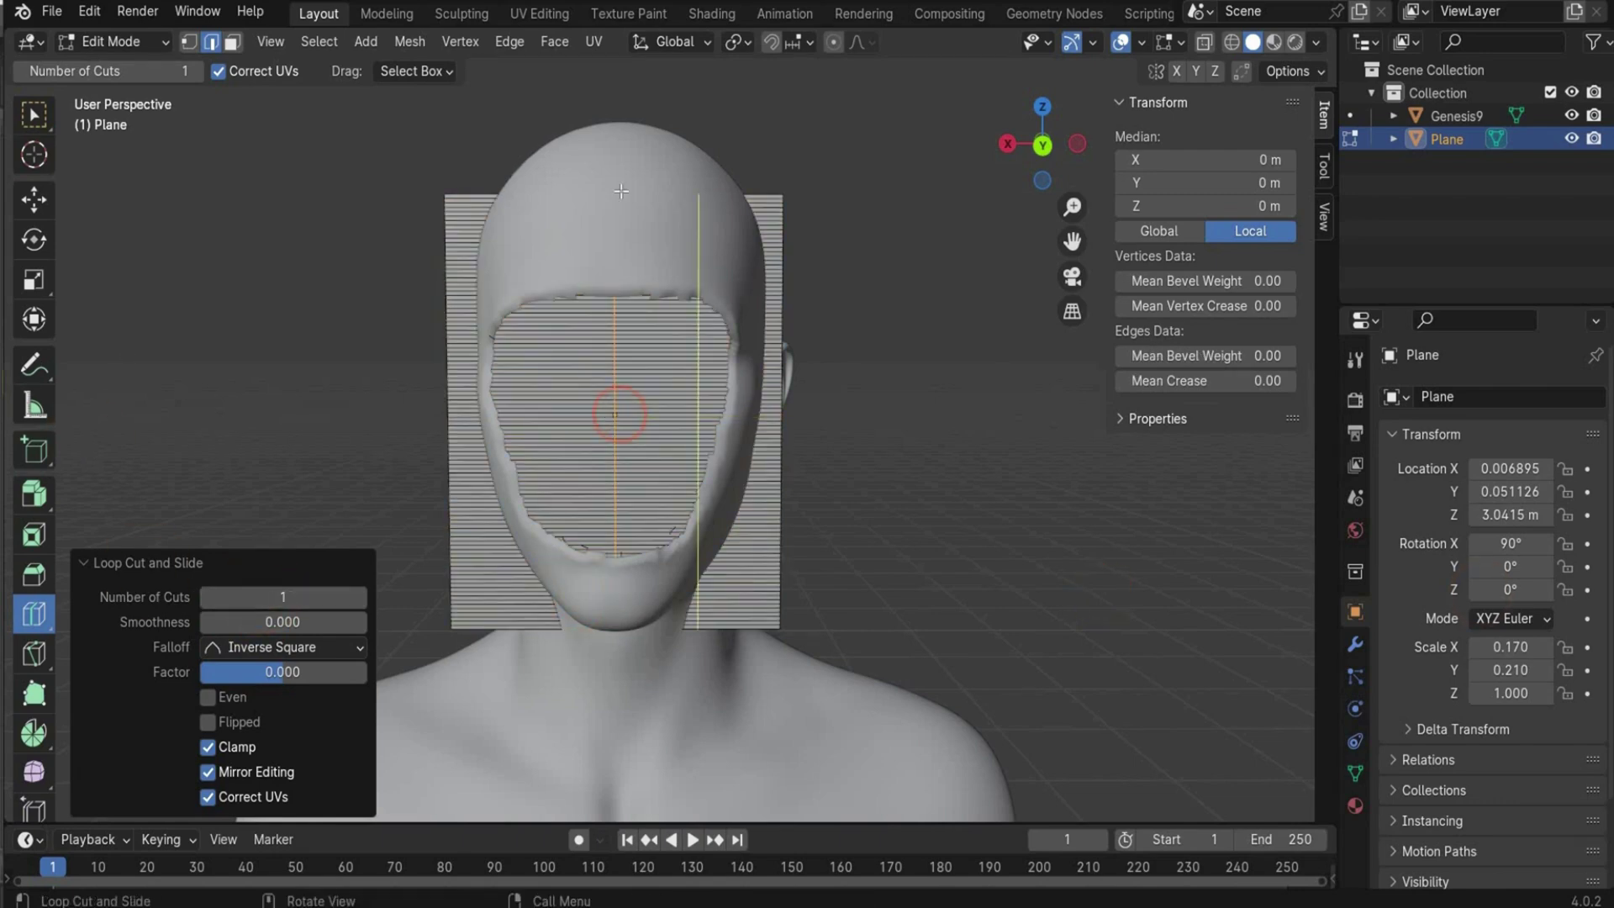
pyautogui.doubleClick(284, 597)
pyautogui.write('100')
pyautogui.press('Return')
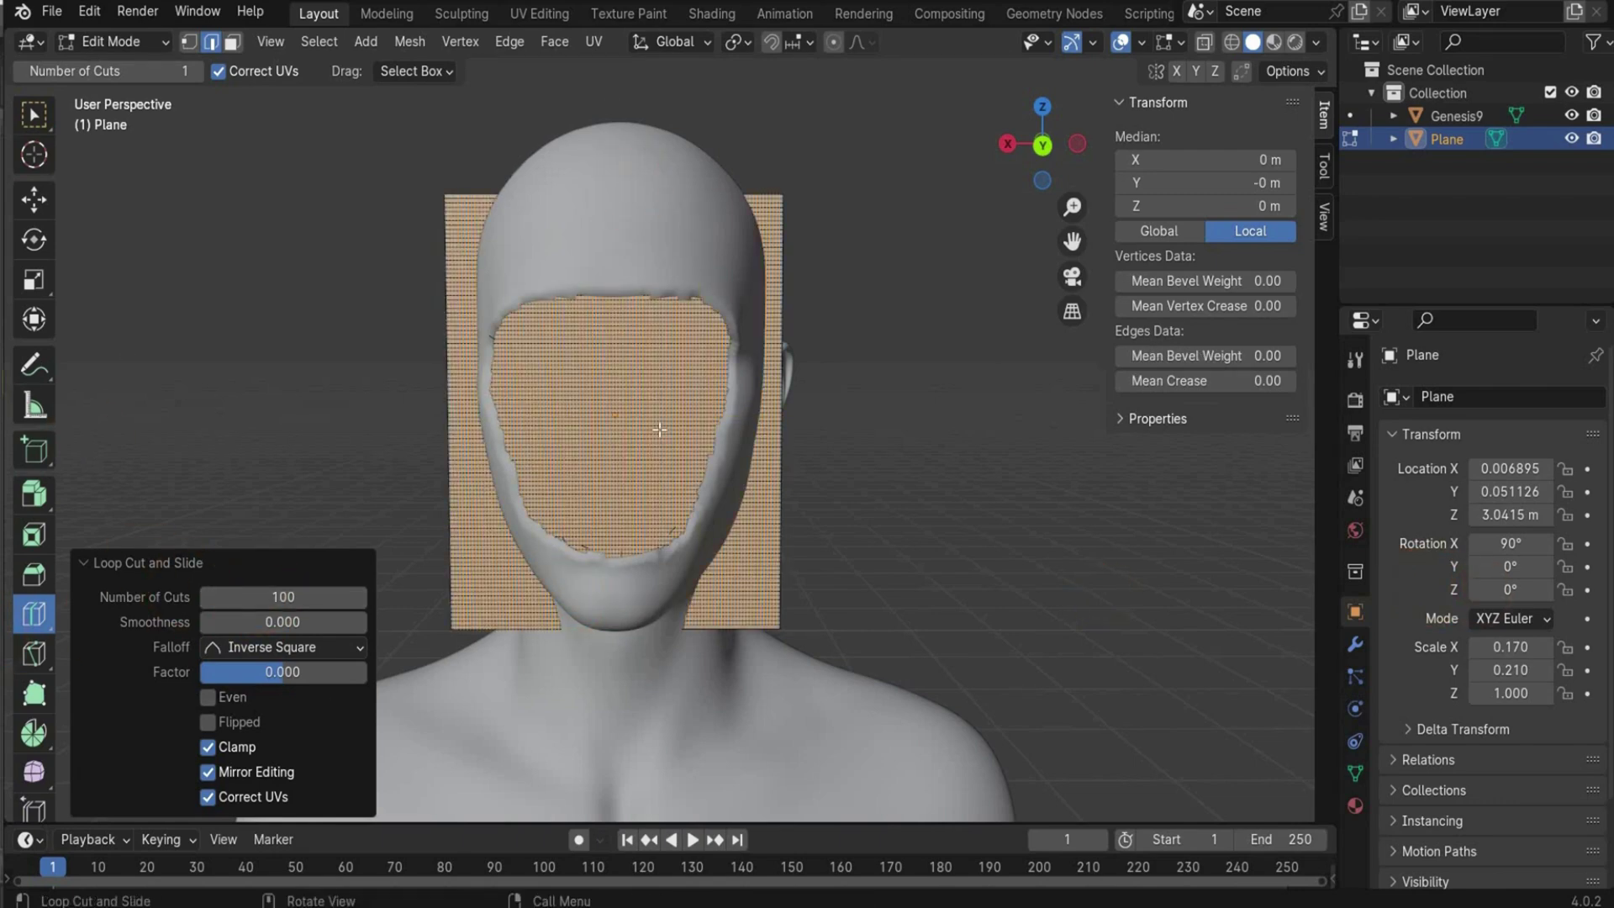
# - Circle-select the part of the plane protruding past the head on its −X side, and delete it
pyautogui.scroll(2, 177, 212)
pyautogui.click(34, 199)
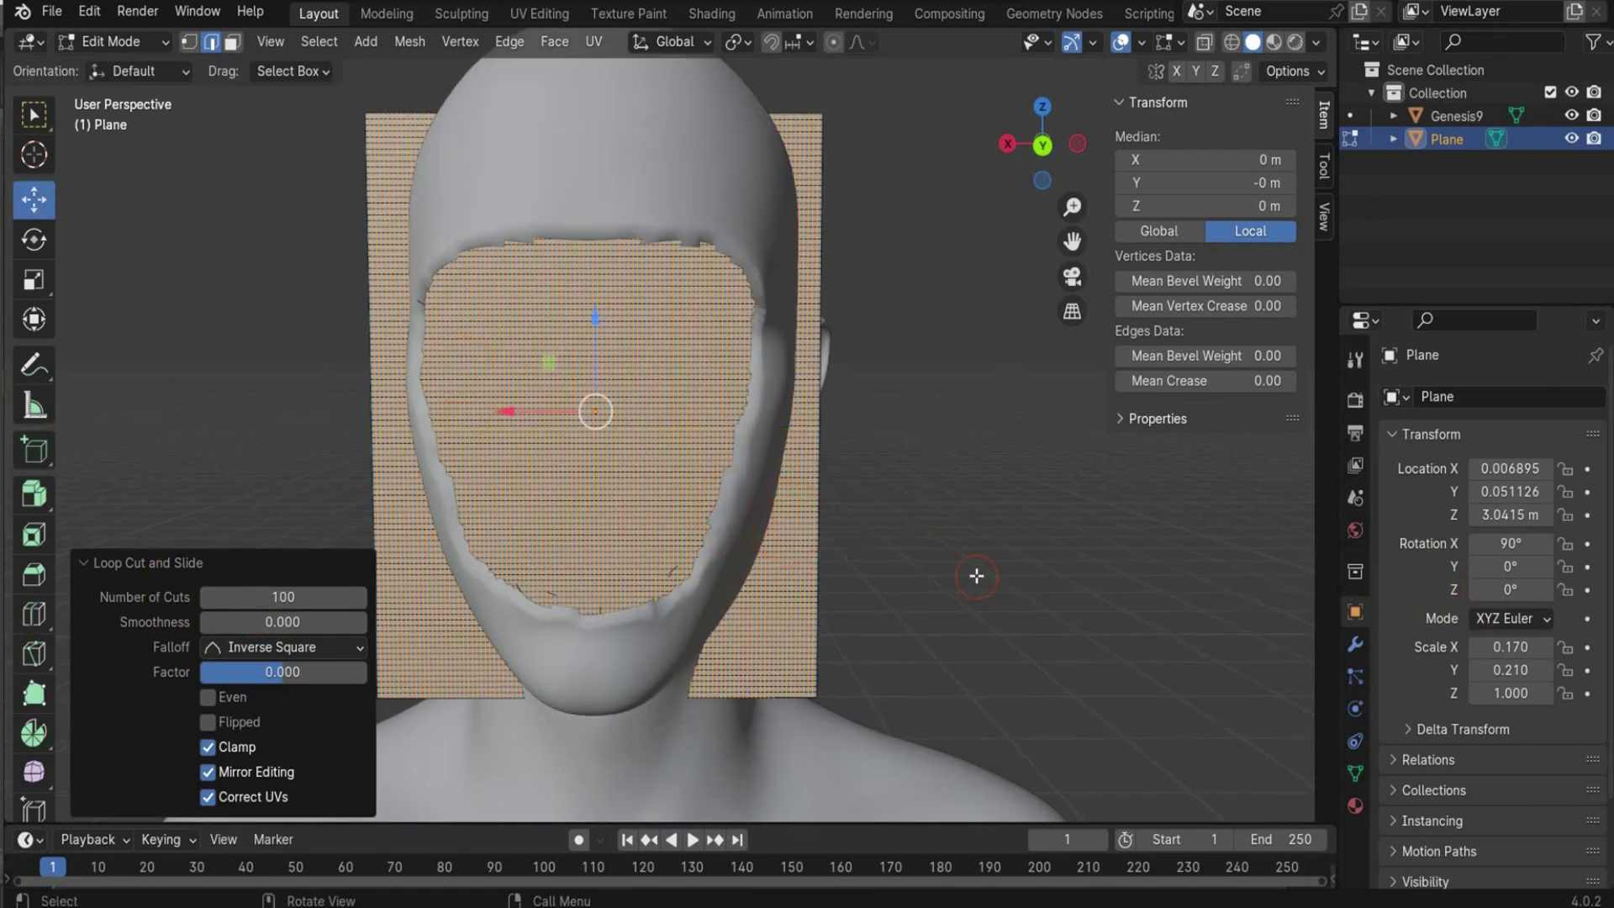
pyautogui.click(970, 562)
pyautogui.press('c')
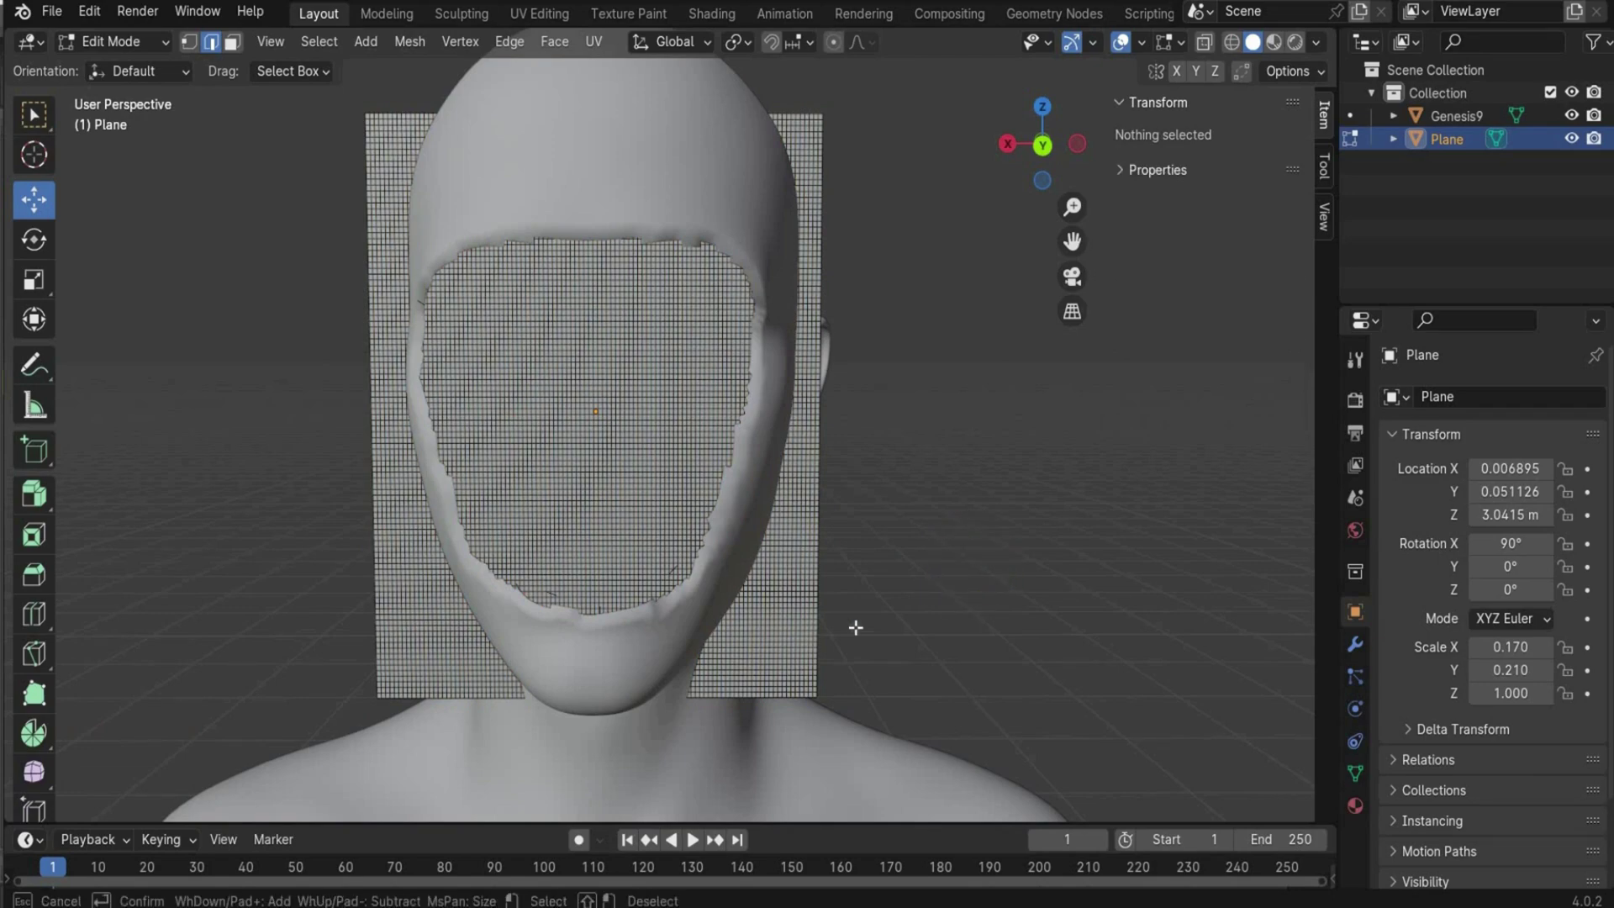
pyautogui.click(790, 646)
pyautogui.rightClick(790, 646)
pyautogui.scroll(2, 935, 698)
pyautogui.scroll(-2, 934, 698)
pyautogui.press('c')
pyautogui.moveTo(808, 666)
pyautogui.mouseDown()
pyautogui.moveTo(741, 706)
pyautogui.moveTo(757, 635)
pyautogui.moveTo(815, 530)
pyautogui.moveTo(841, 252)
pyautogui.moveTo(919, 384)
pyautogui.mouseUp()
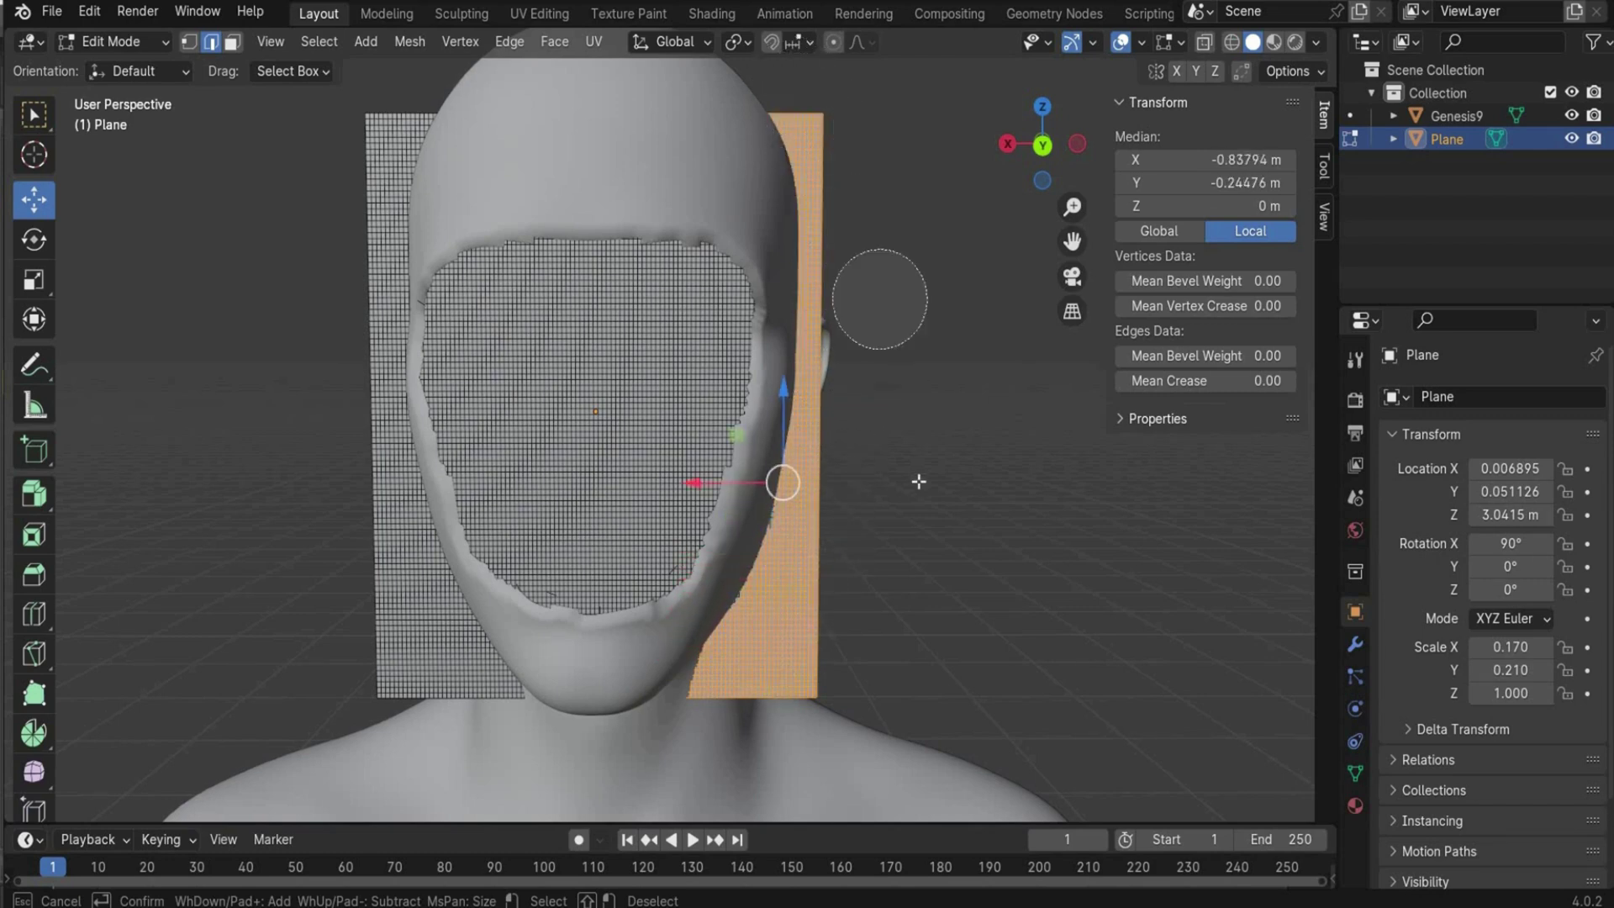
# - From the straight back view, circle-select and delete the plane's strip protruding on the +X side, and return to Object Mode
pyautogui.moveTo(1051, 153); pyautogui.dragTo(645, 270)
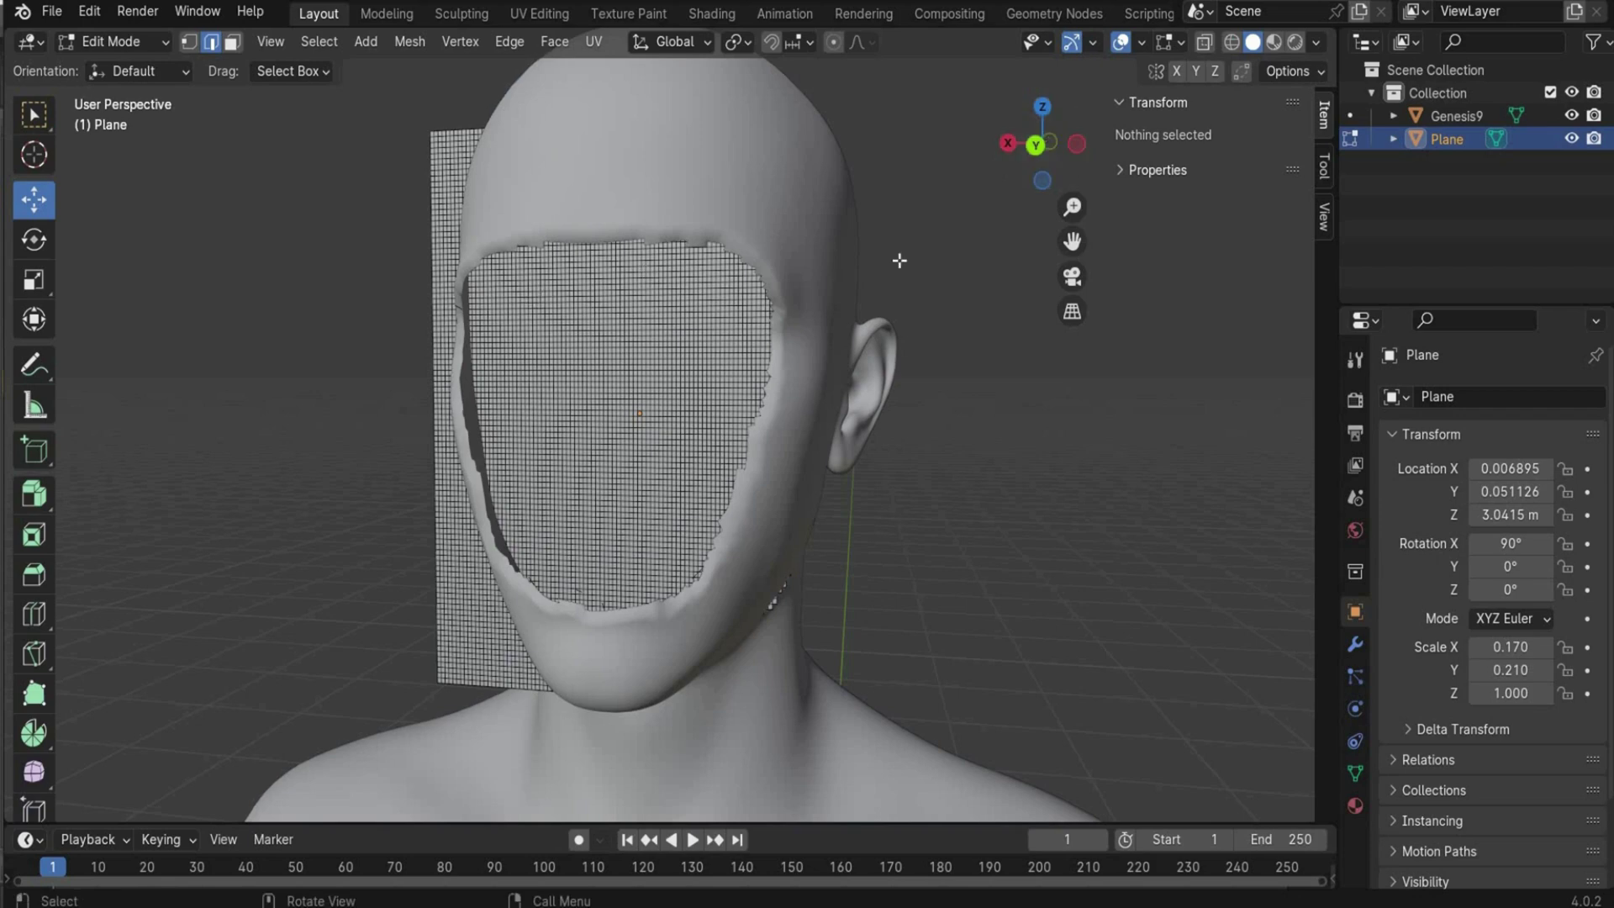
pyautogui.press('ctrl+KP_1')
pyautogui.press('c')
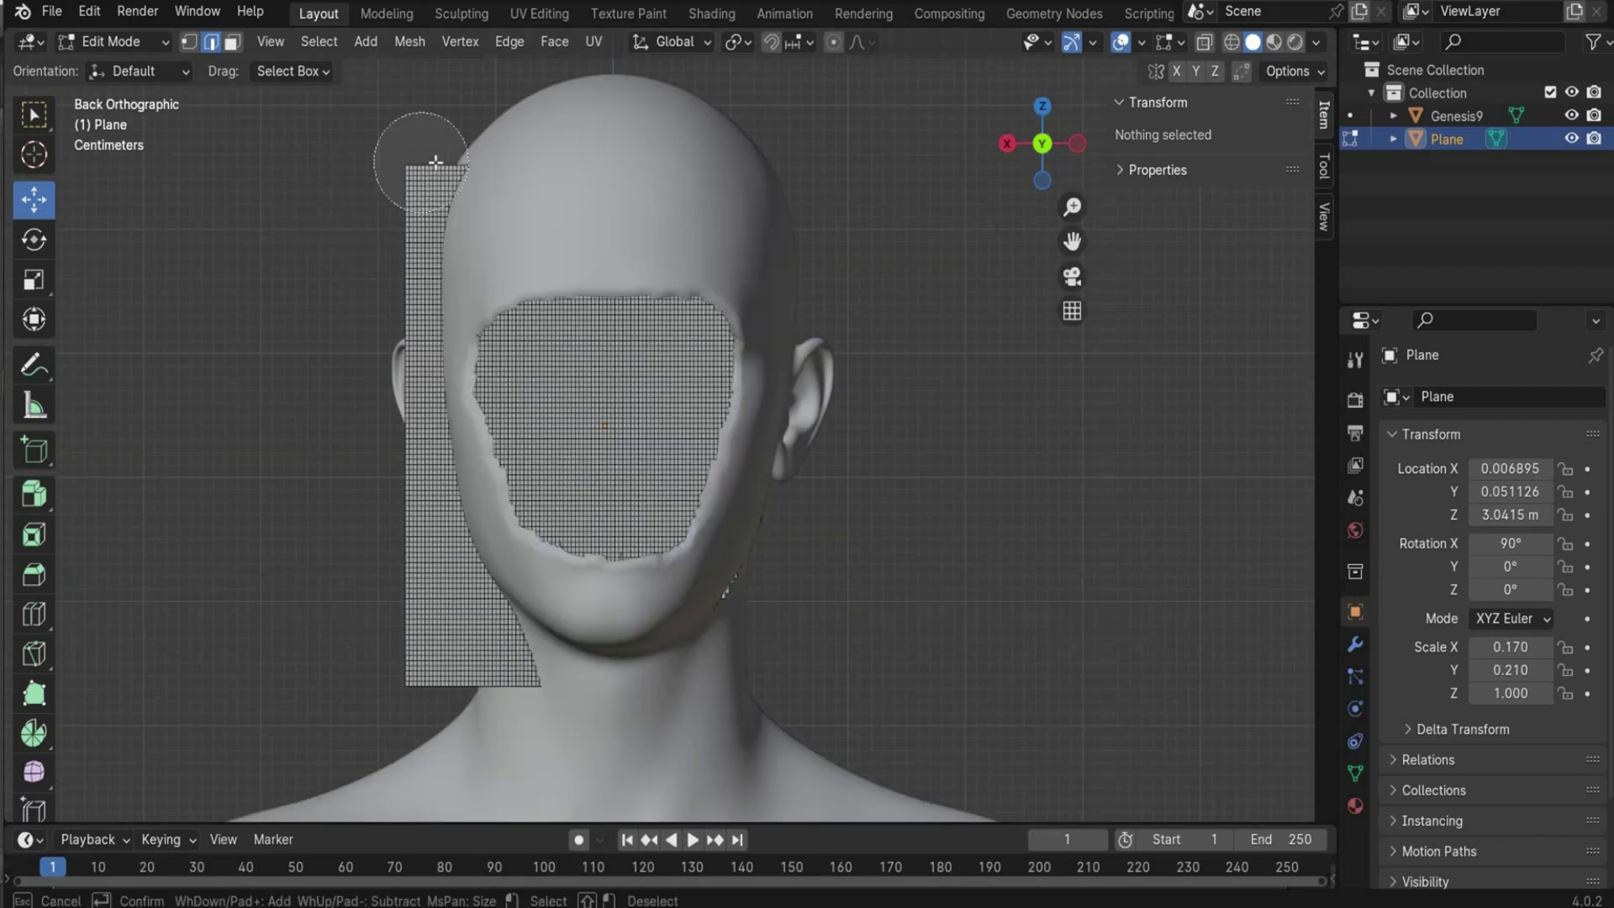
pyautogui.moveTo(433, 179); pyautogui.dragTo(395, 320)
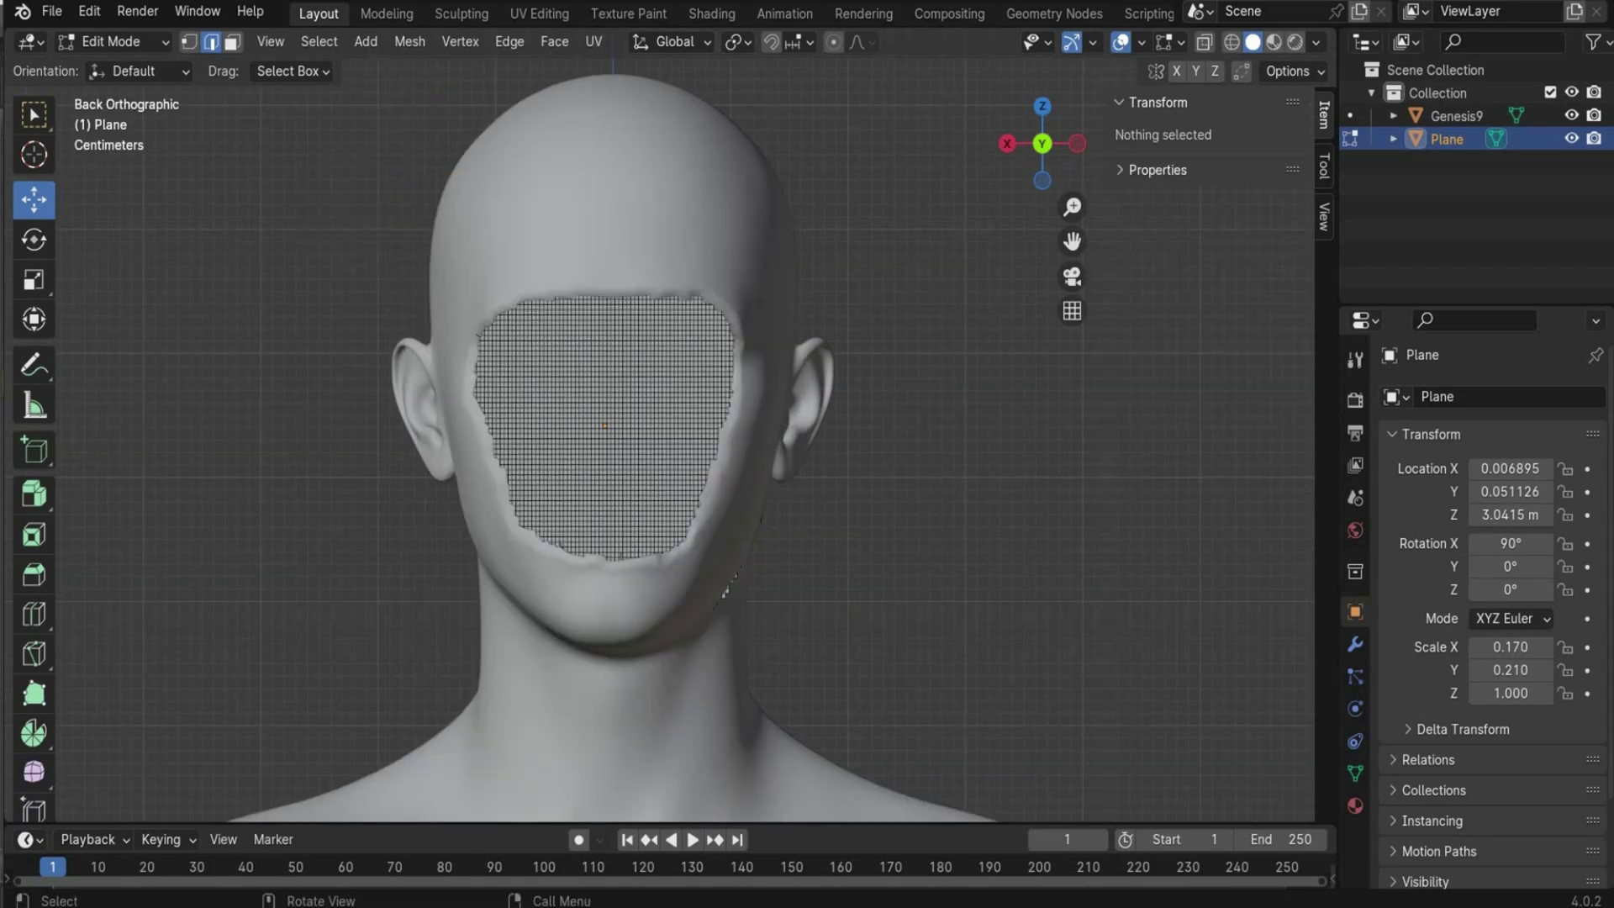
pyautogui.click(114, 41)
pyautogui.click(115, 68)
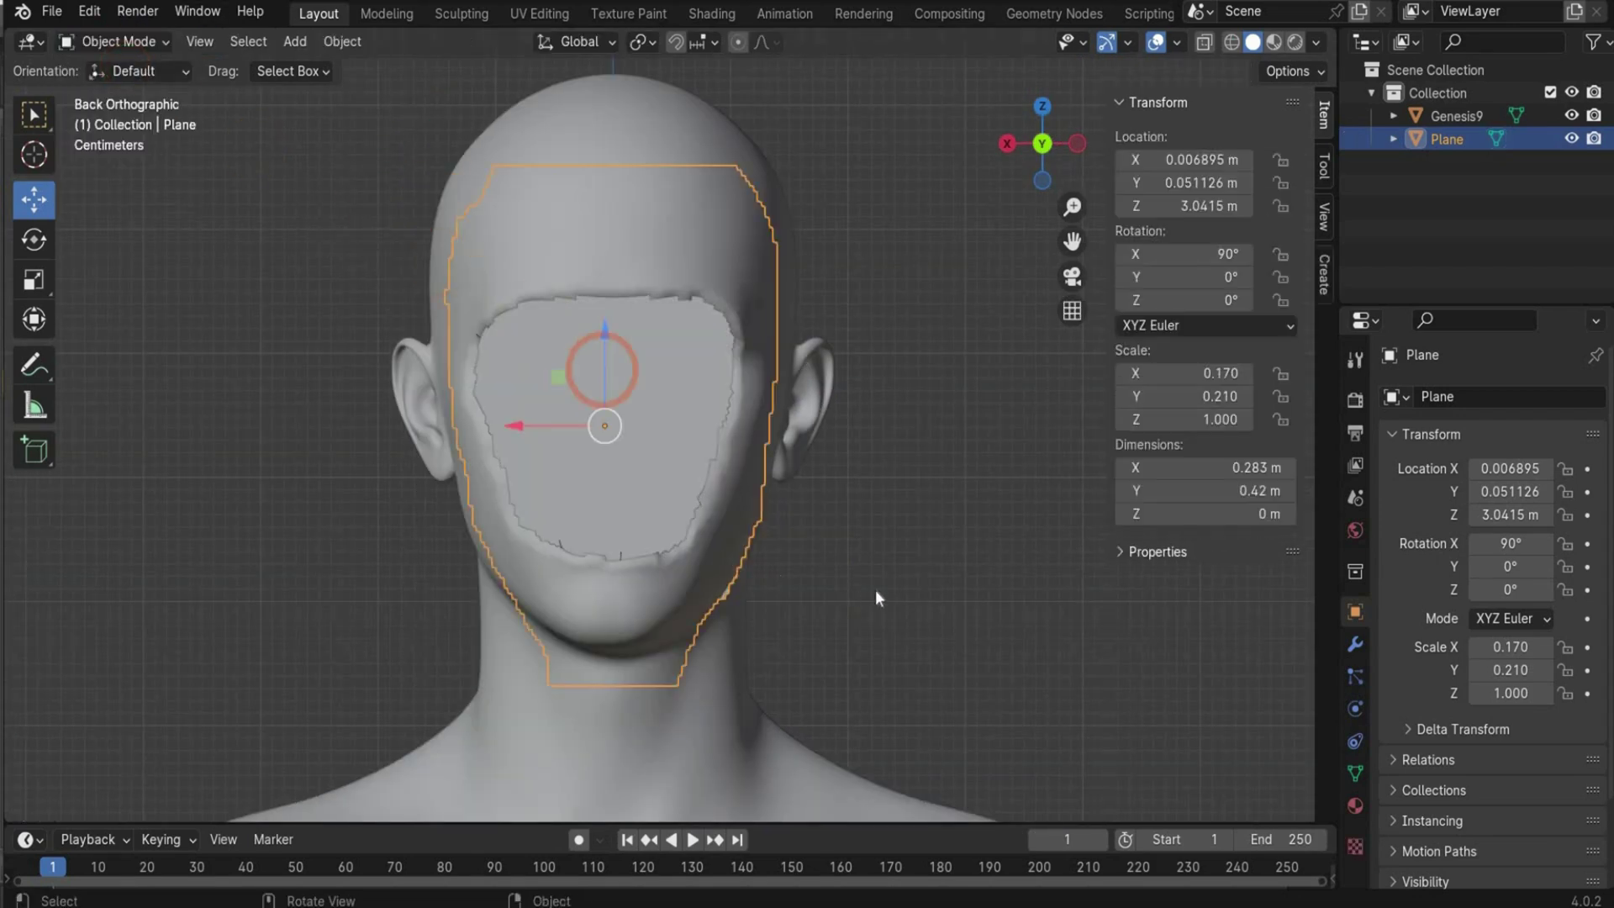
# - Select the trimmed plane, move it about 0.0104 m along X inside the head, and deselect it
pyautogui.click(724, 599)
pyautogui.click(727, 594)
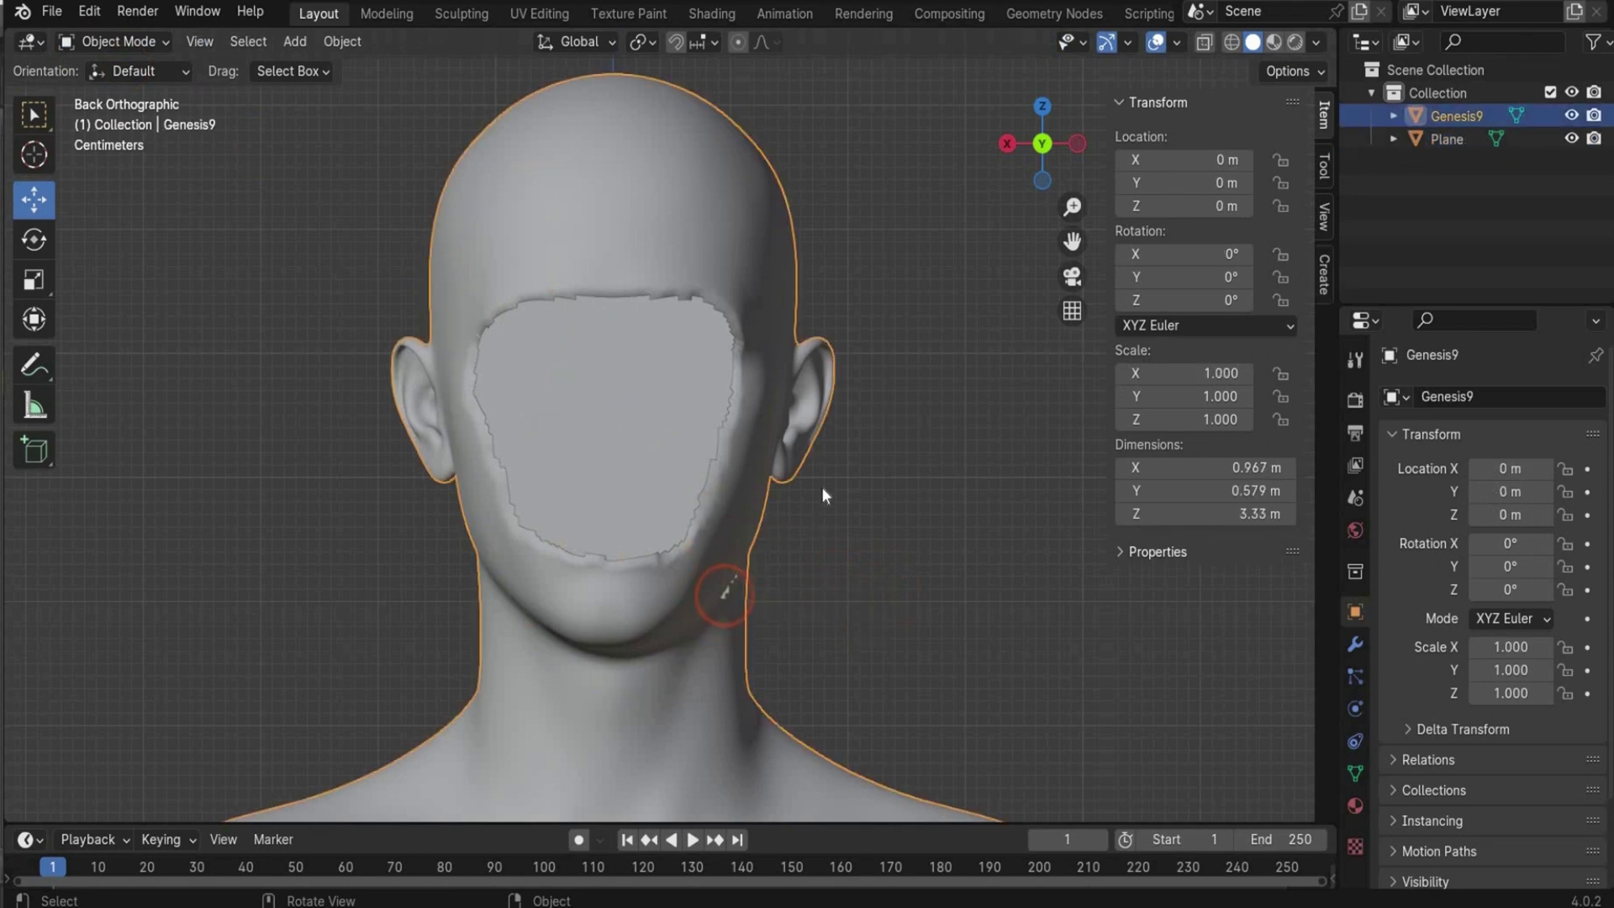
pyautogui.click(640, 390)
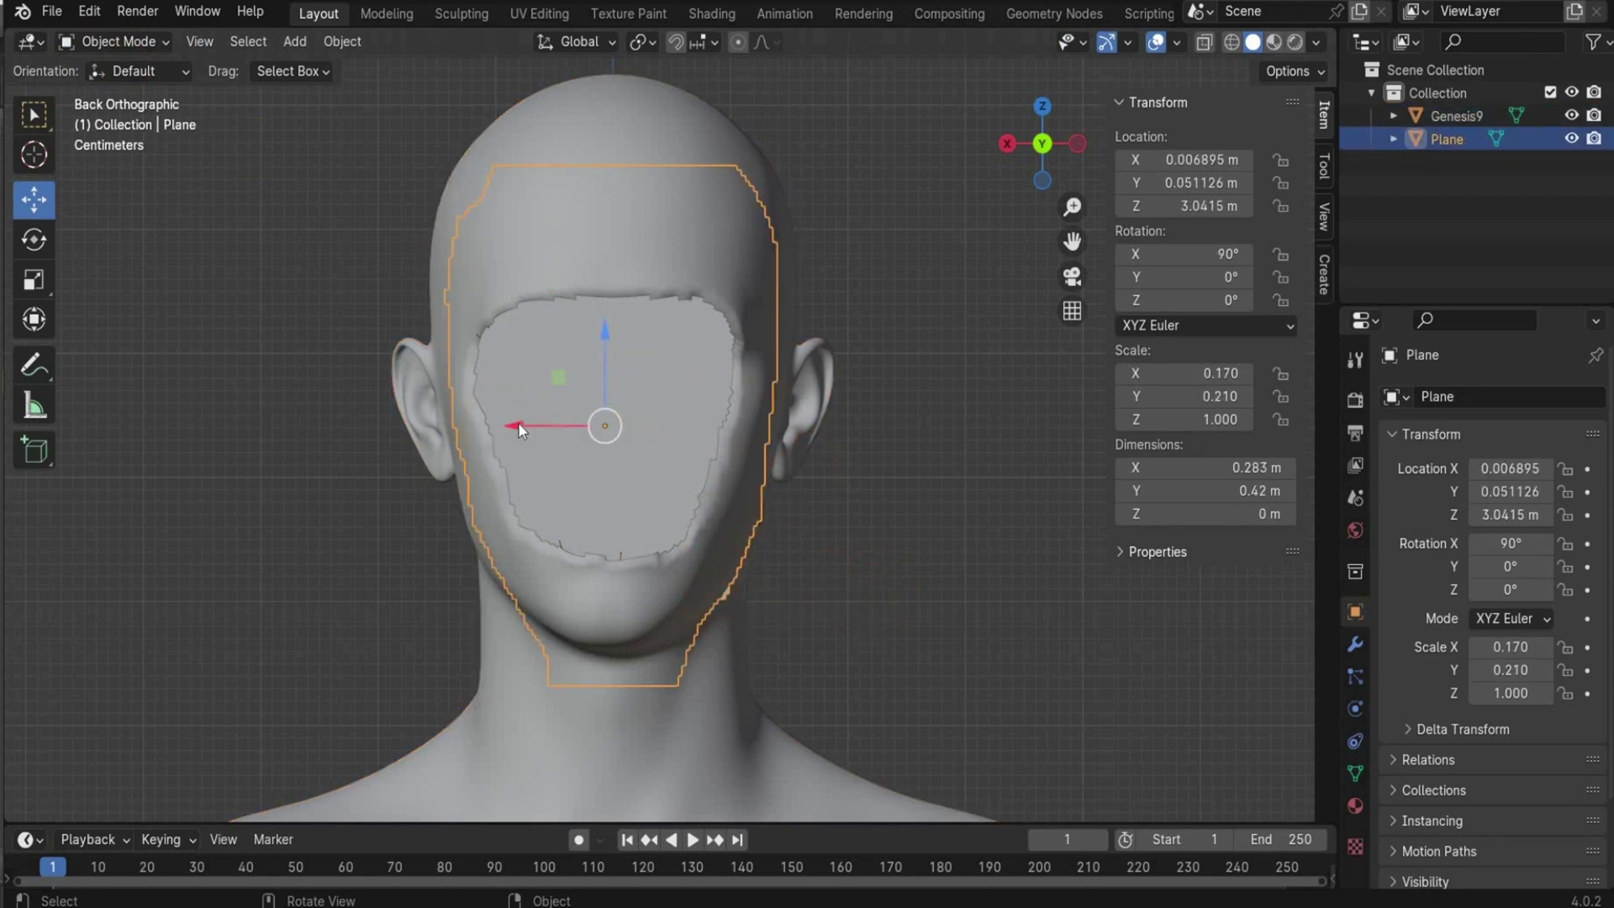
pyautogui.moveTo(518, 426); pyautogui.dragTo(496, 424)
pyautogui.moveTo(1042, 144); pyautogui.dragTo(972, 145)
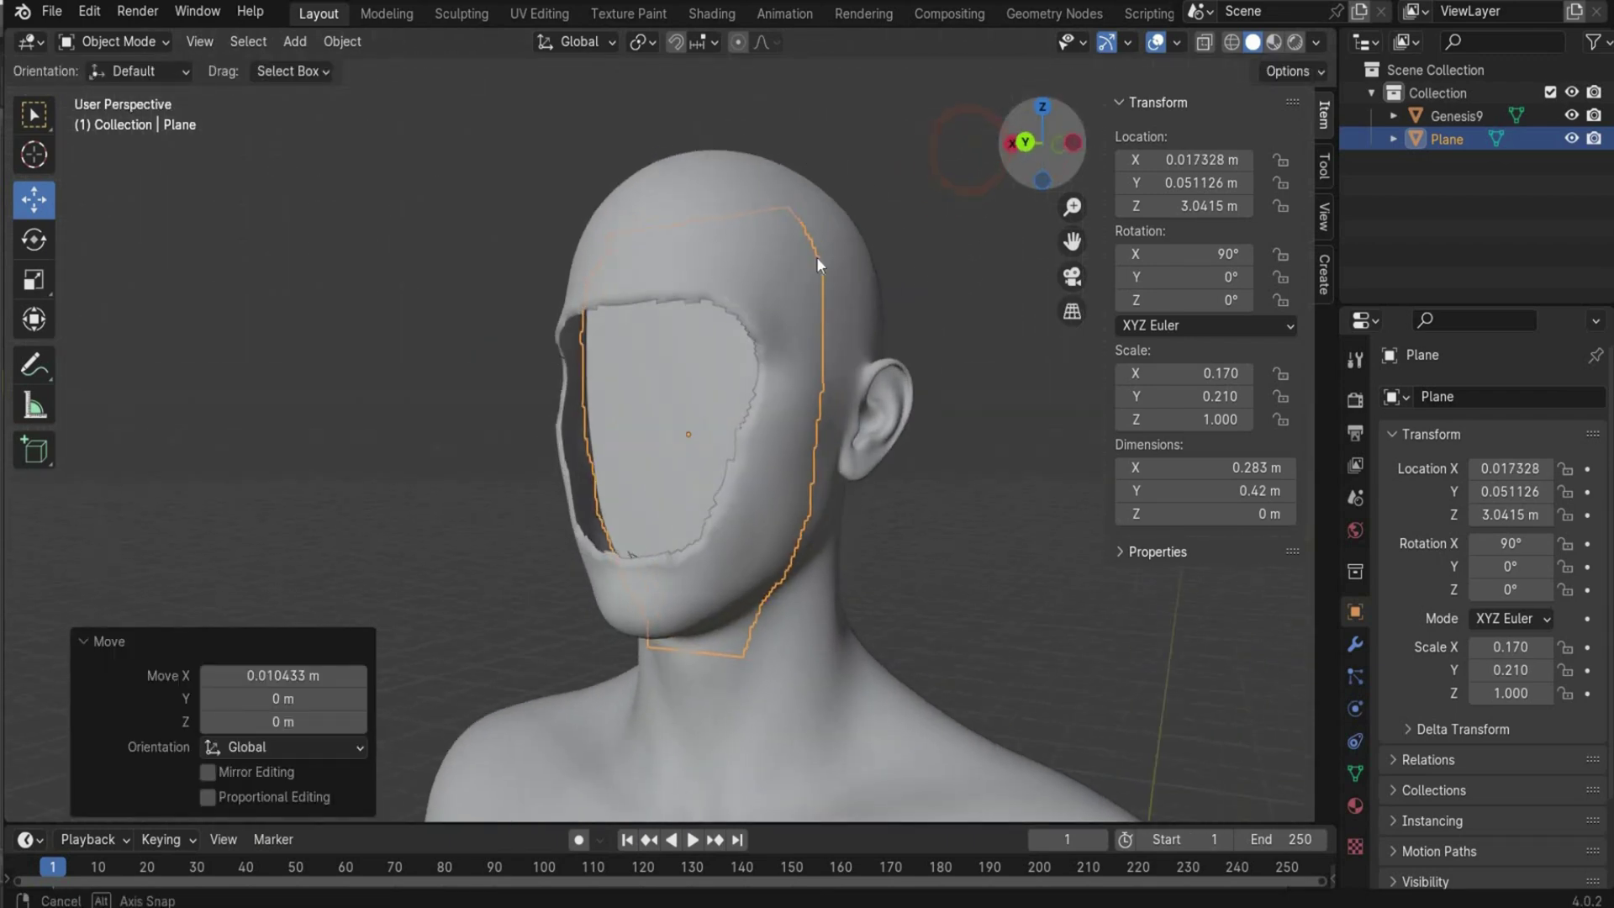
pyautogui.click(907, 326)
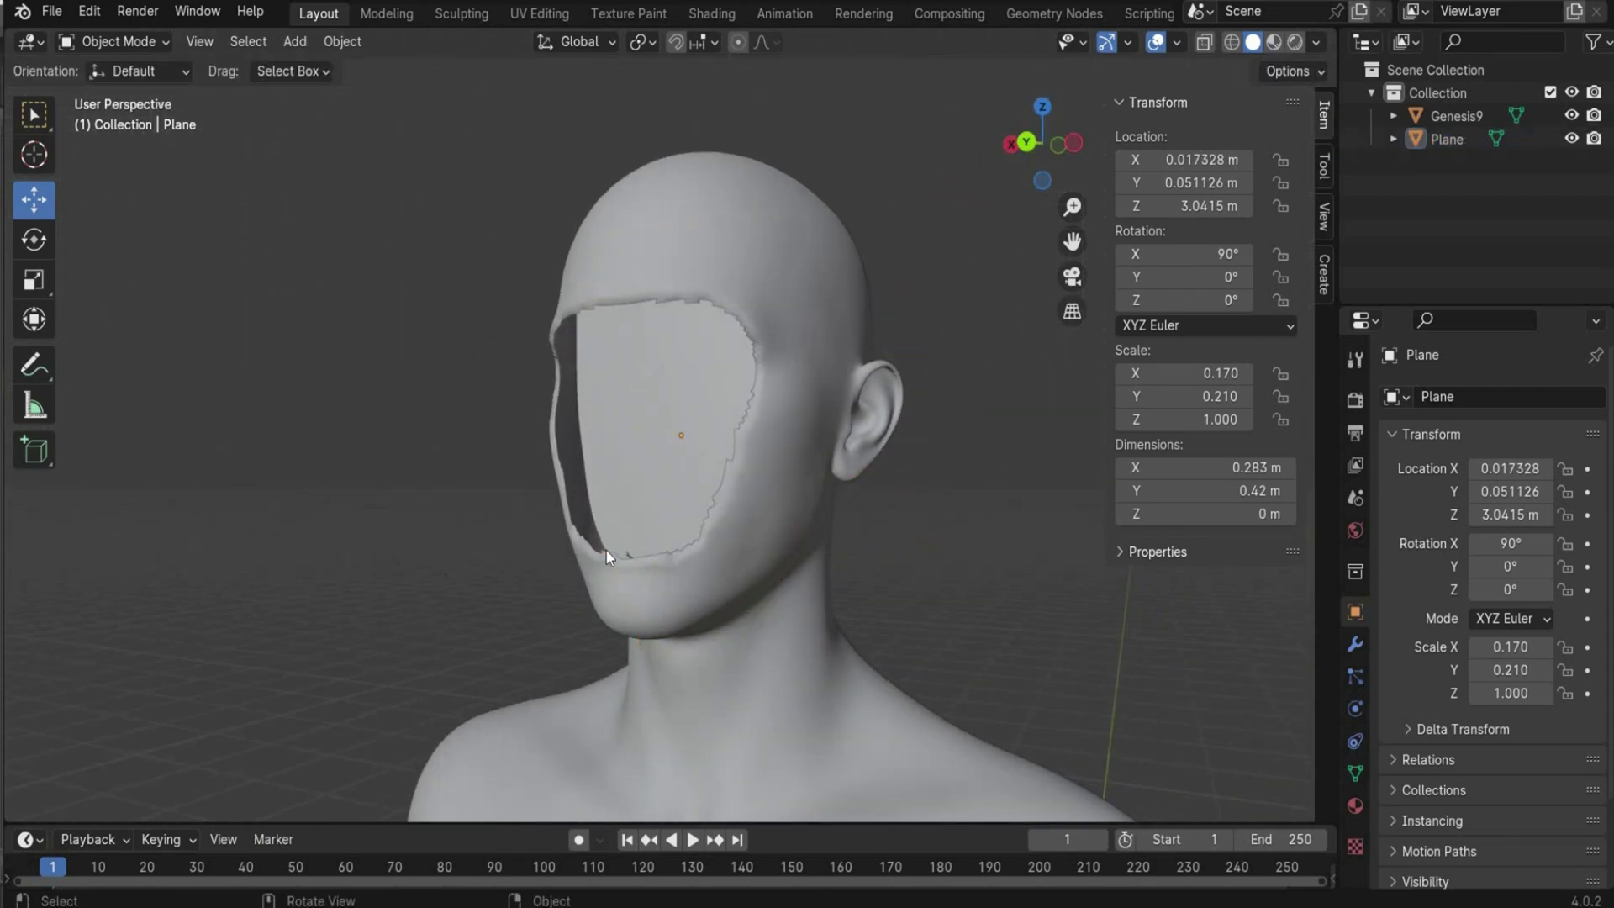
# - Add a text object, as in the reference artwork, and rotate it to 90° on X and 180° on Z
pyautogui.moveTo(1042, 143); pyautogui.dragTo(424, 249)
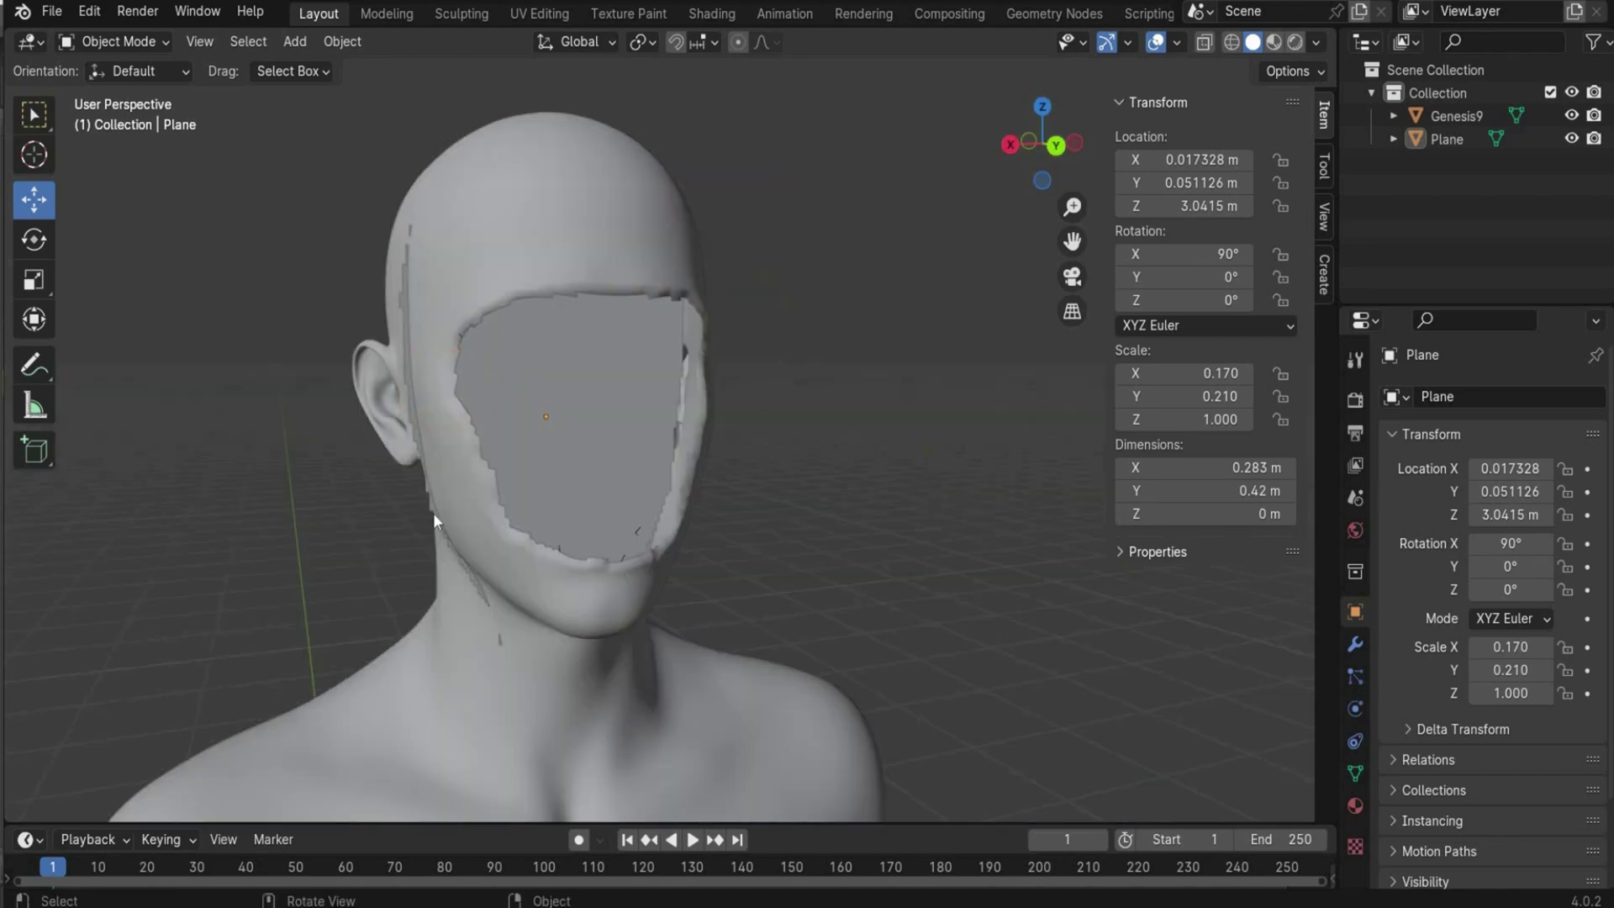
pyautogui.click(1056, 147)
pyautogui.moveTo(1042, 144); pyautogui.dragTo(994, 145)
pyautogui.click(964, 901)
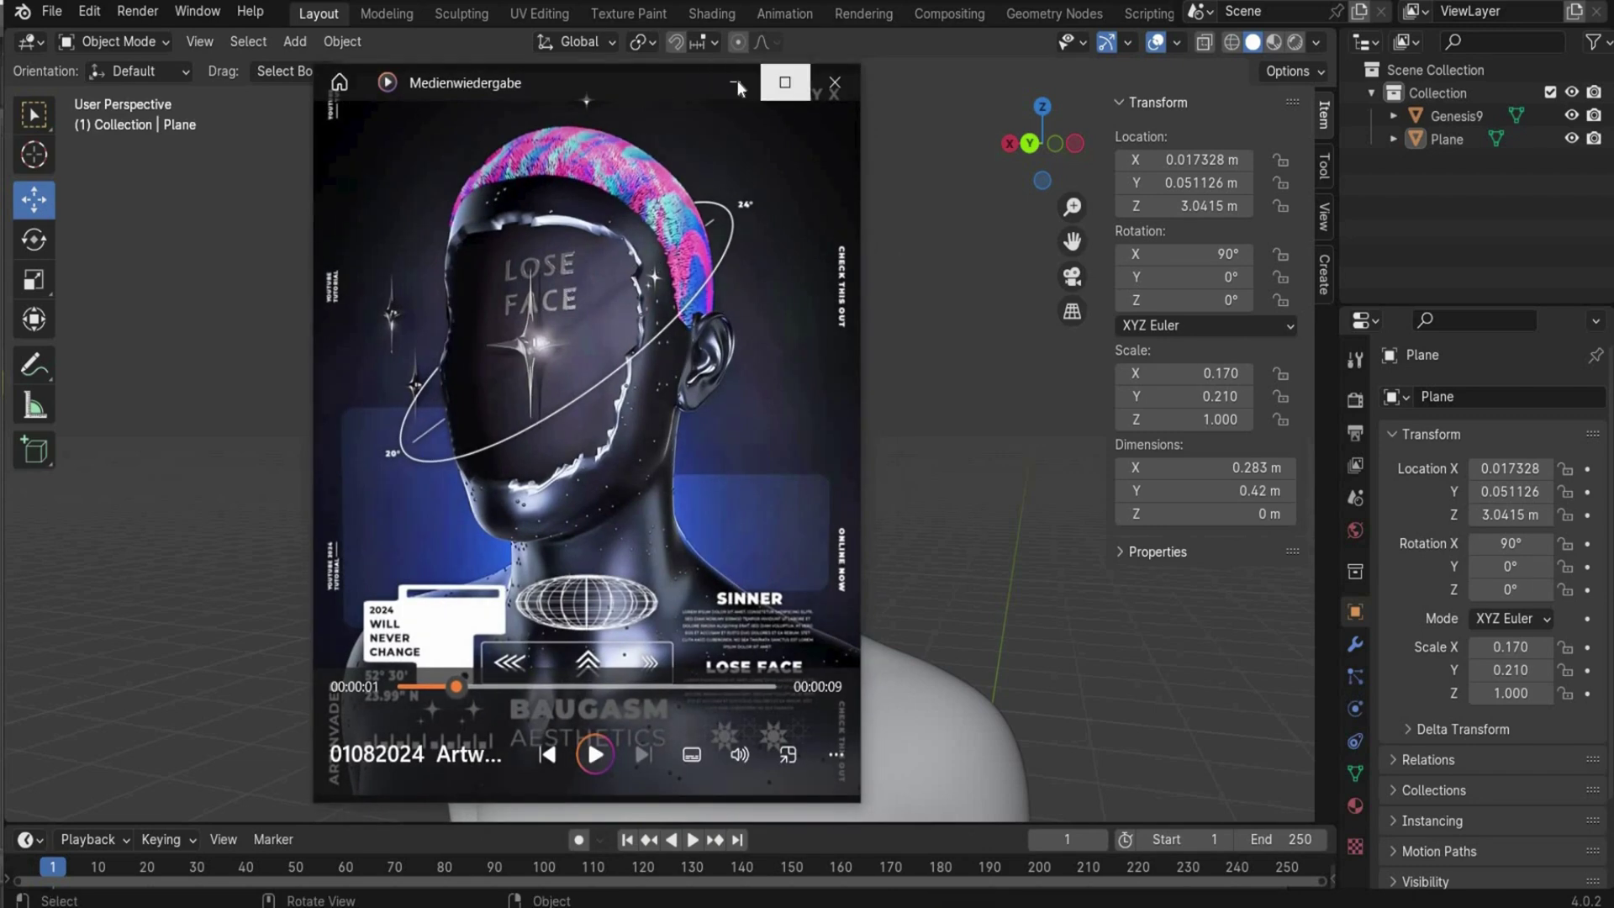
pyautogui.click(308, 38)
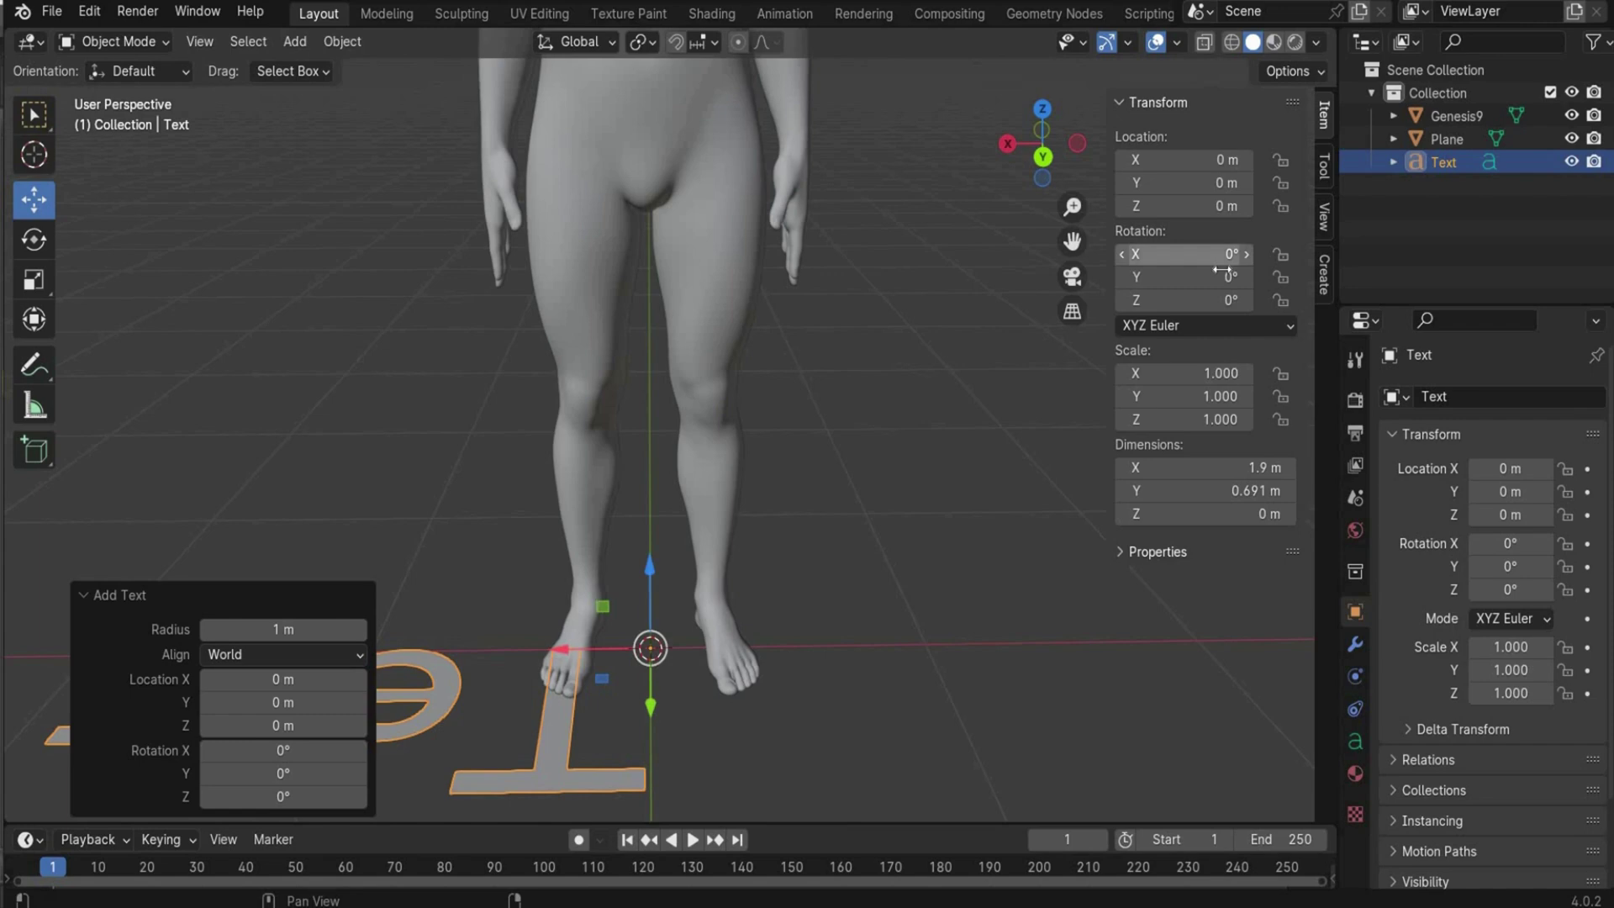
pyautogui.click(1219, 256)
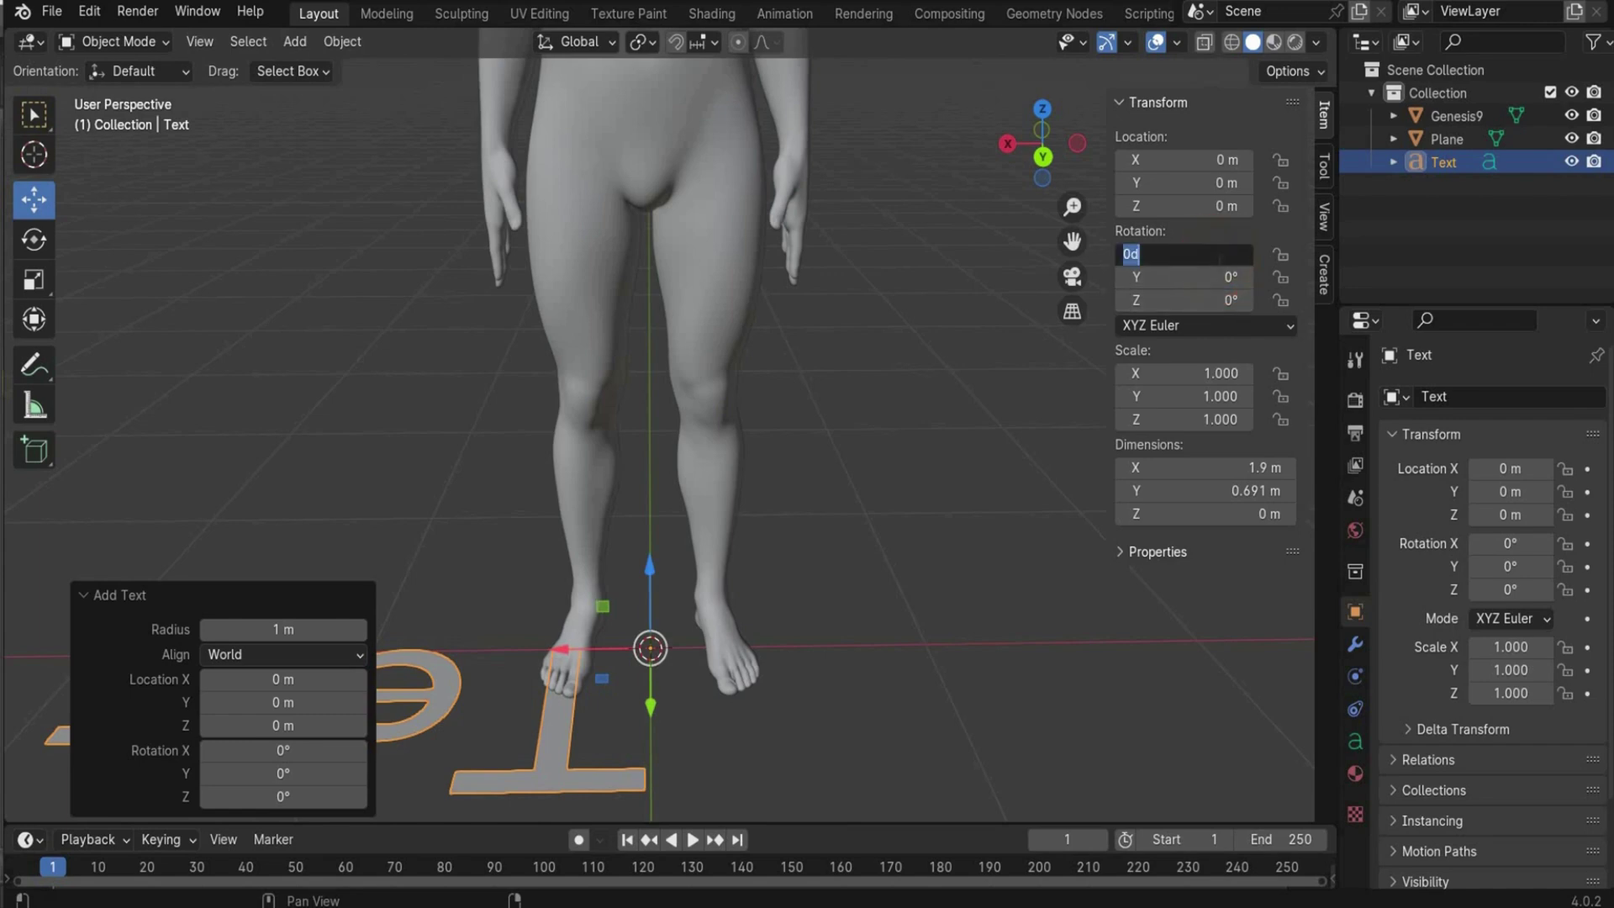
pyautogui.press('Return')
pyautogui.click(1229, 276)
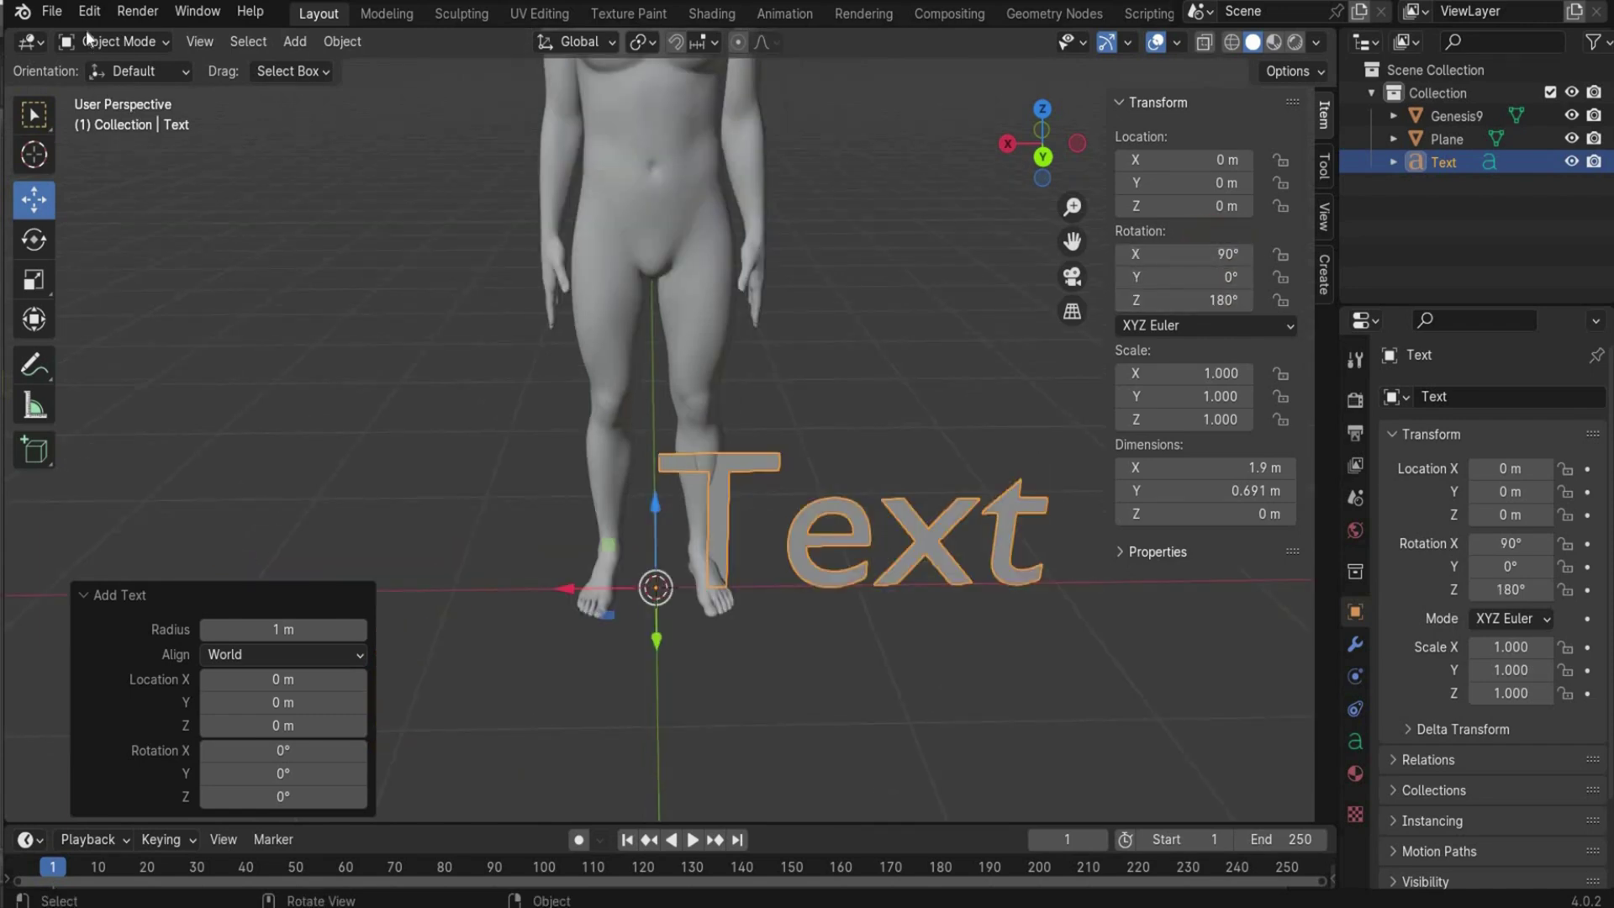
# - Replace the text object's content with LOSE FACE in capitals on two lines, and return to Object Mode
pyautogui.click(93, 41)
pyautogui.click(114, 93)
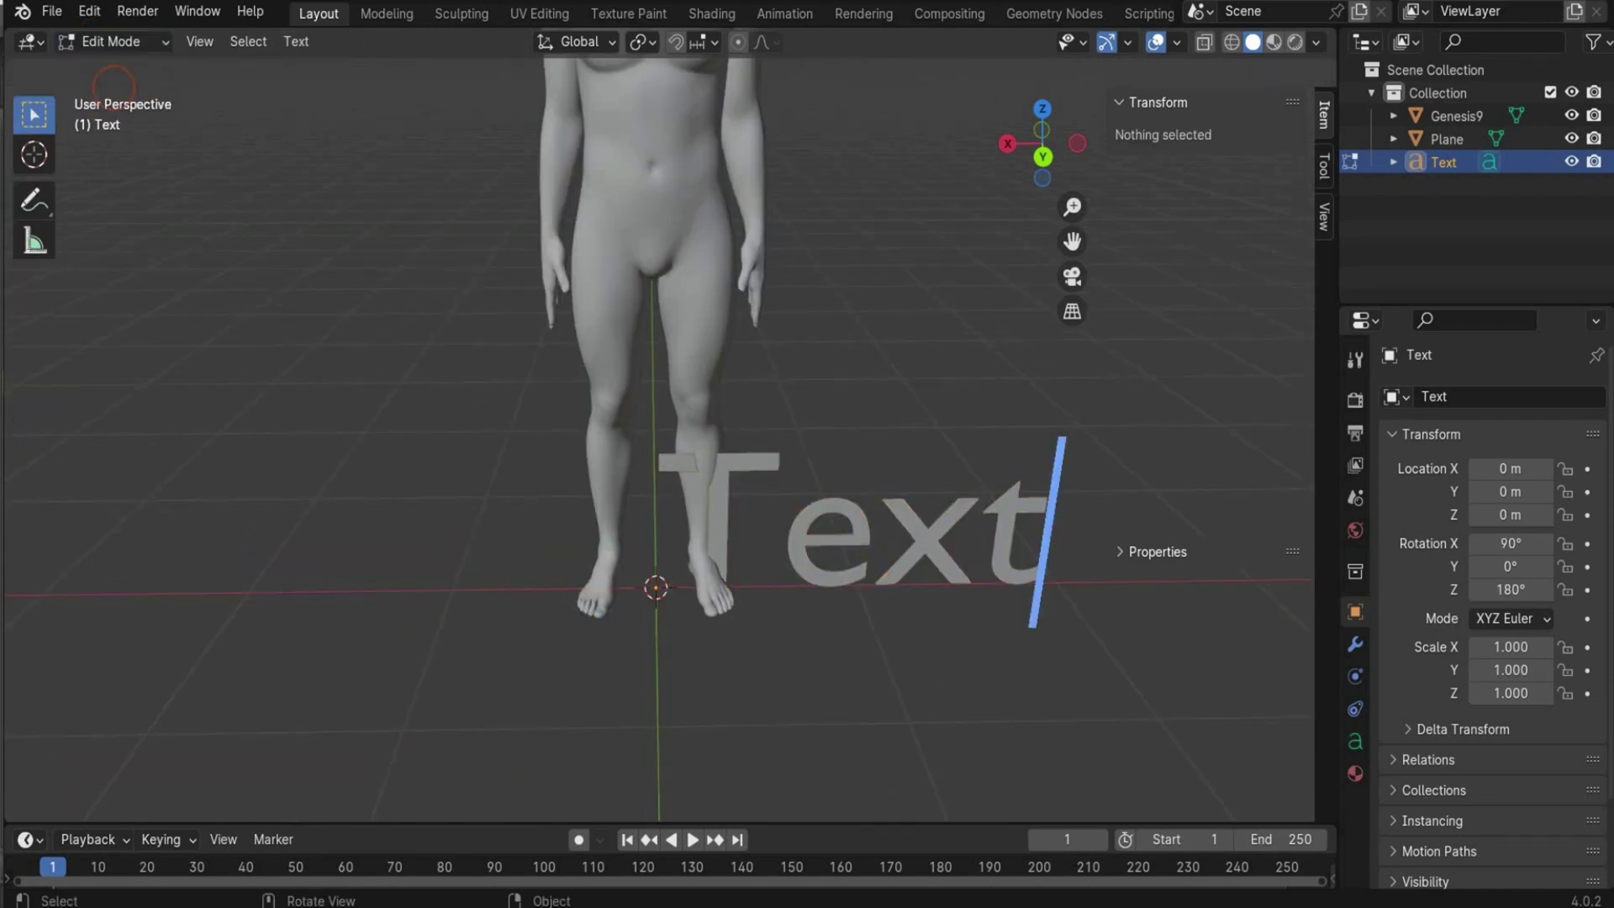
pyautogui.press('BackSpace')
pyautogui.press('BackSpace')
pyautogui.press('BackSpace')
pyautogui.press('BackSpace')
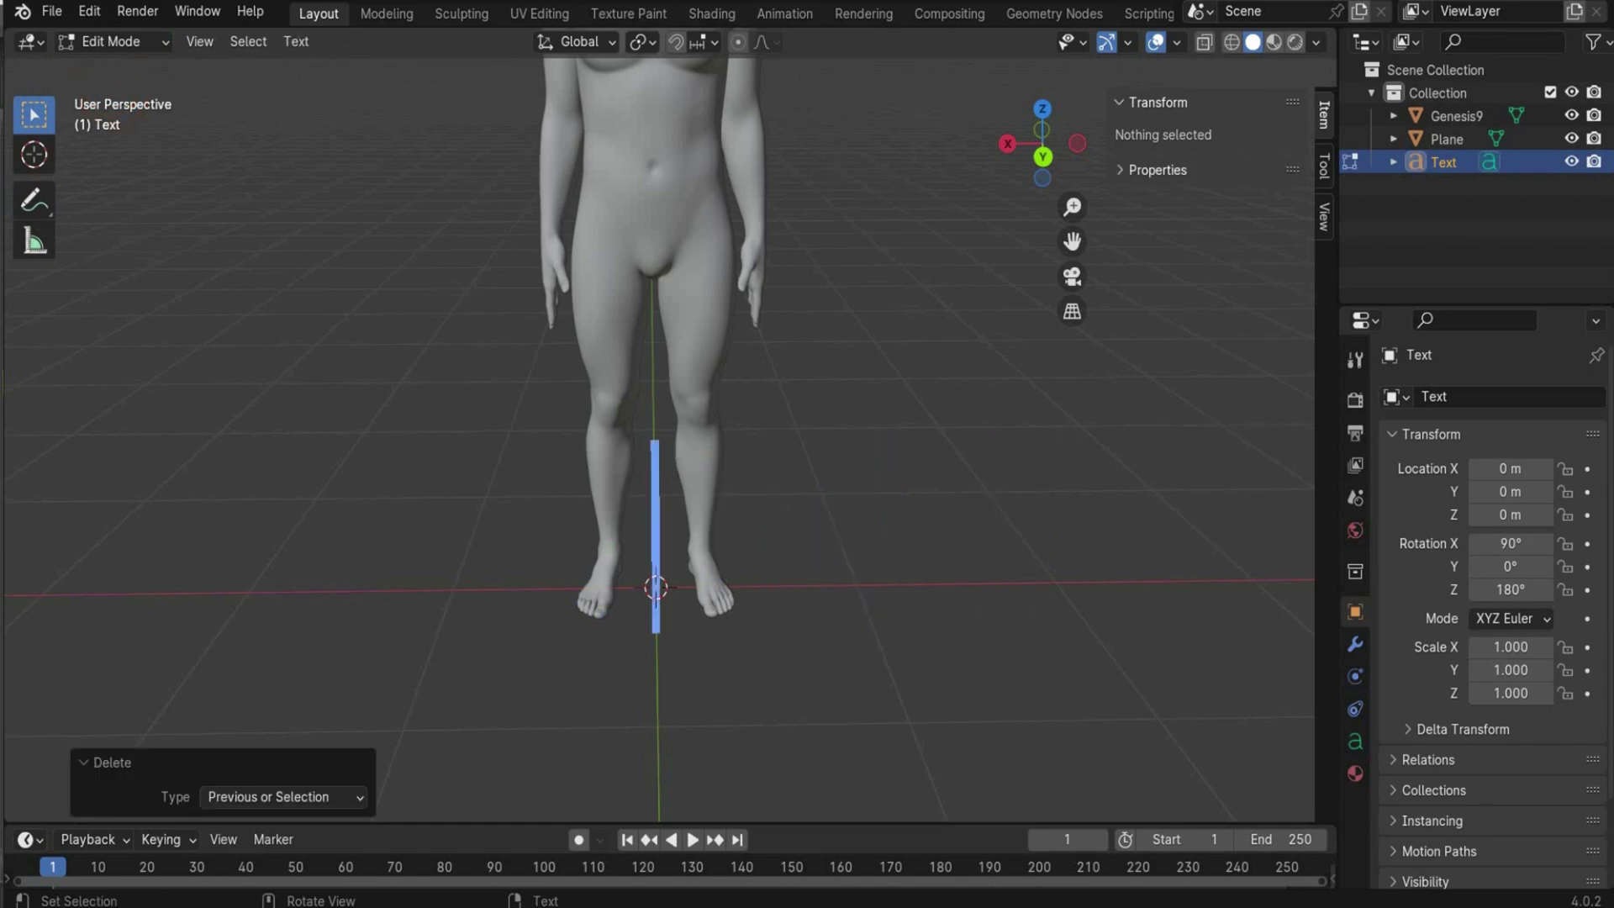
pyautogui.write('lose')
pyautogui.press('BackSpace')
pyautogui.press('BackSpace')
pyautogui.press('BackSpace')
pyautogui.press('BackSpace')
pyautogui.write('L')
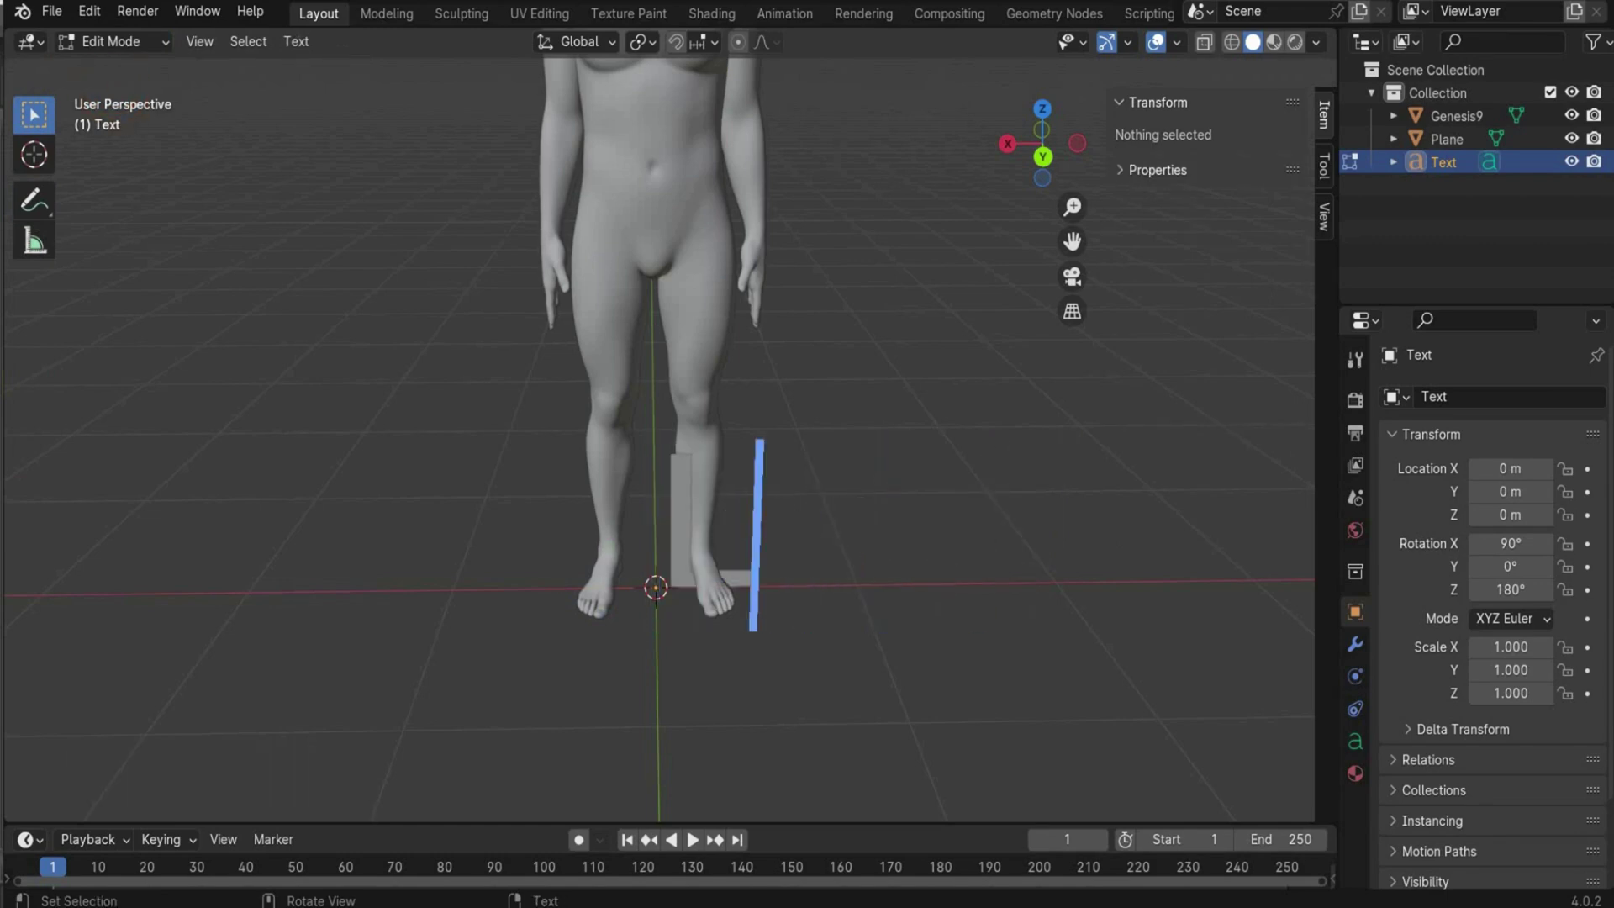
pyautogui.write('OSE')
pyautogui.press('Return')
pyautogui.write('FACE')
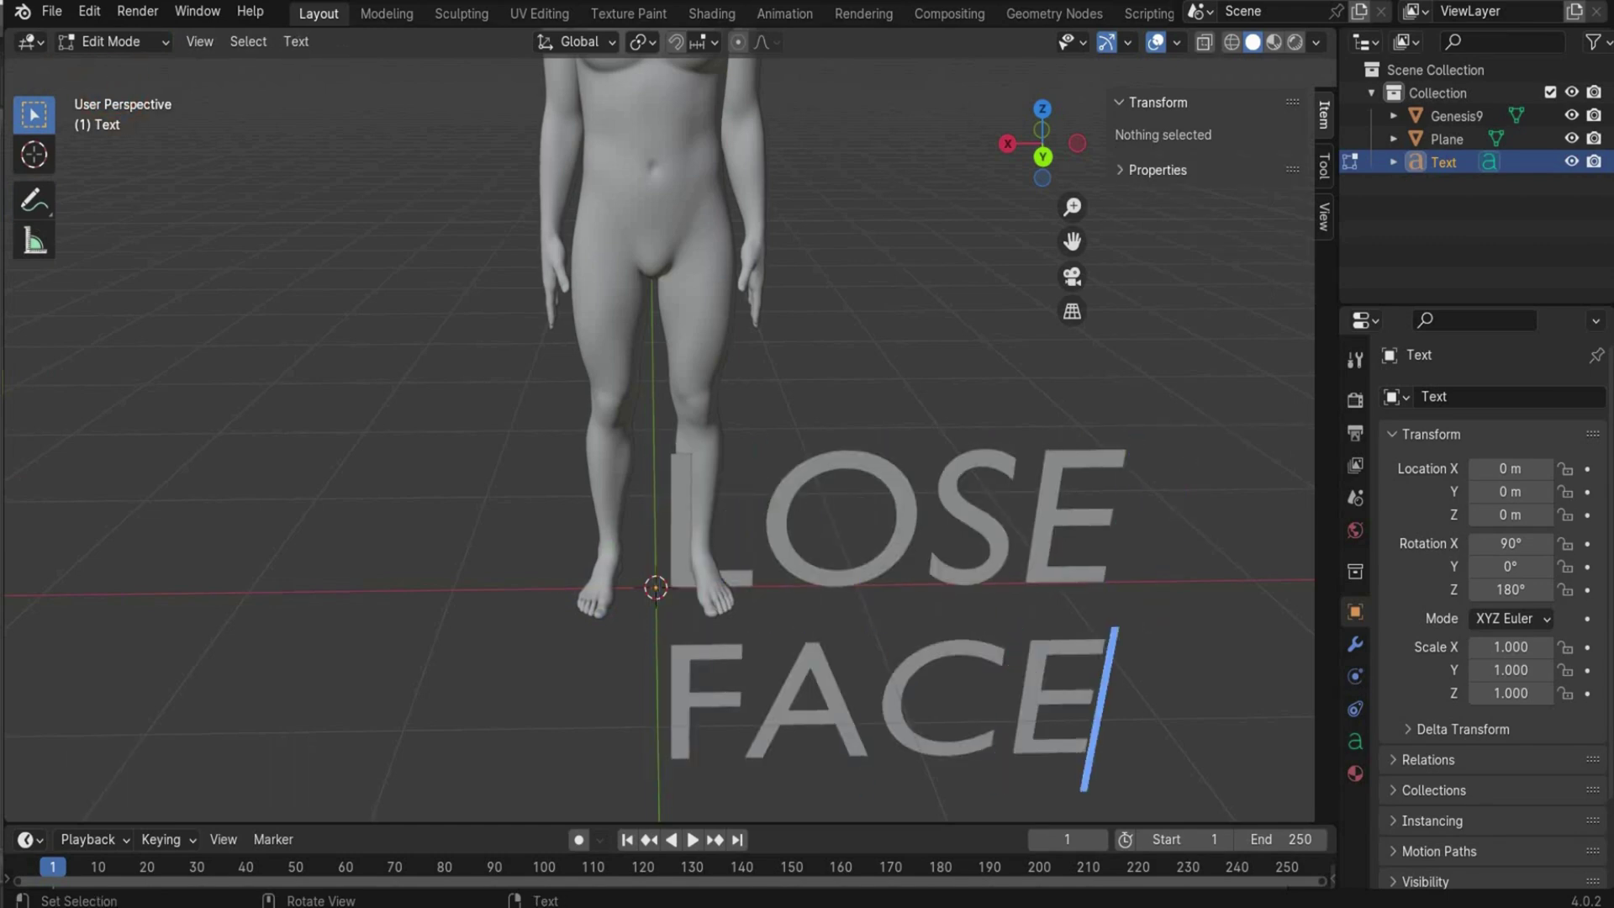
pyautogui.scroll(-3, 660, 437)
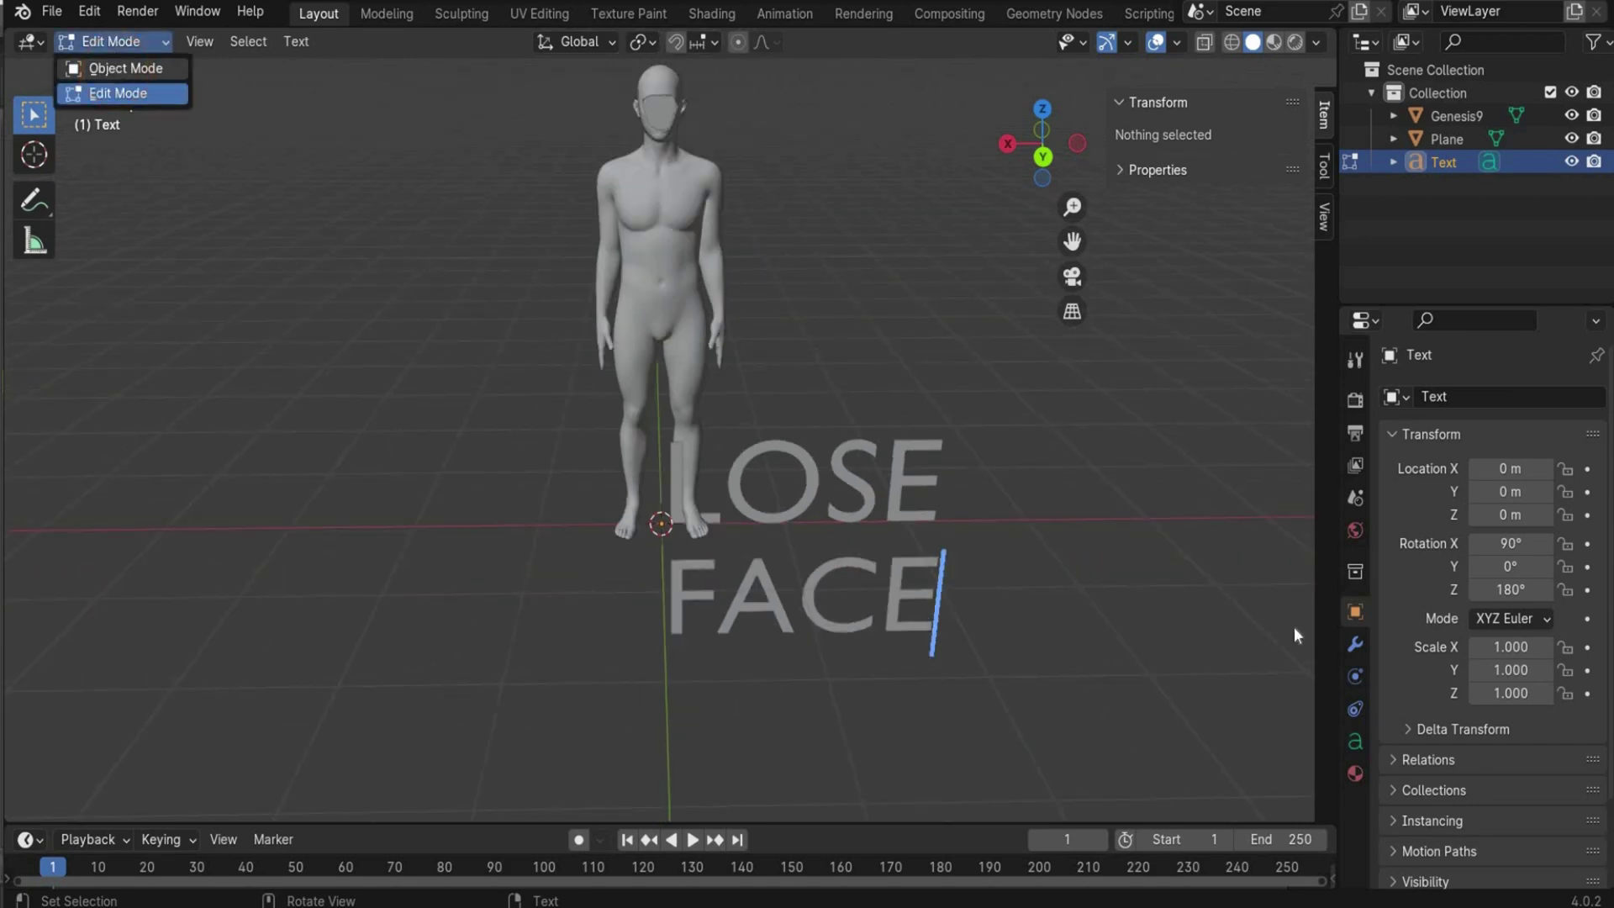
pyautogui.press('Tab')
# - Set the text's regular font to Eras Bold ITC Regular from the Windows fonts folder
pyautogui.click(1355, 741)
pyautogui.moveTo(1337, 680); pyautogui.dragTo(1178, 678)
pyautogui.scroll(-5, 1429, 672)
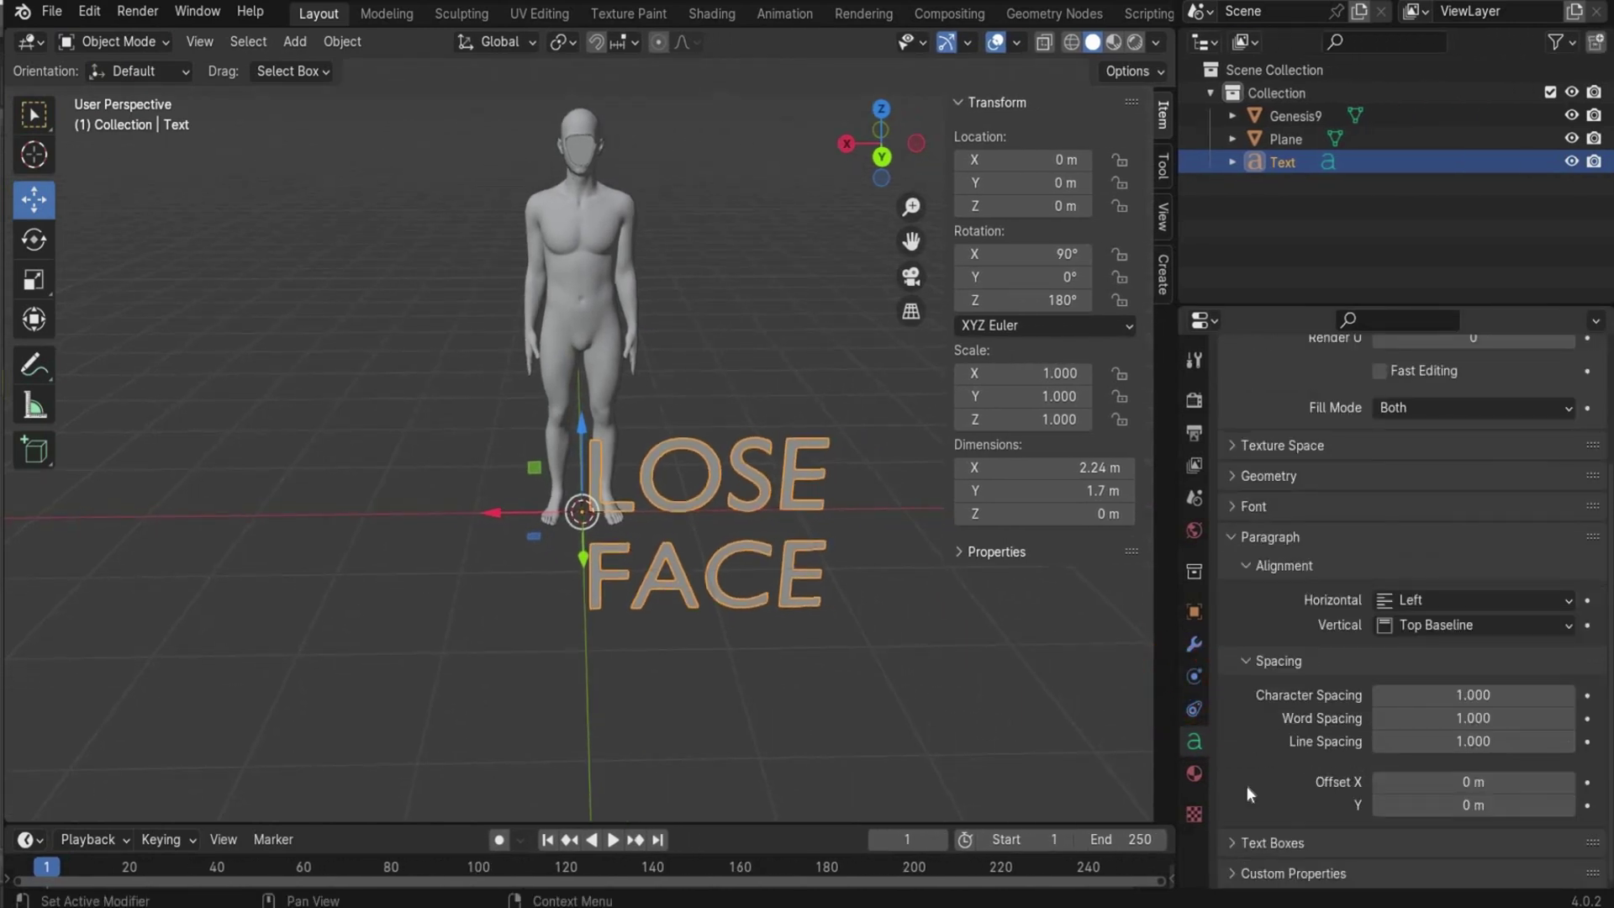
pyautogui.click(1265, 514)
pyautogui.click(1564, 543)
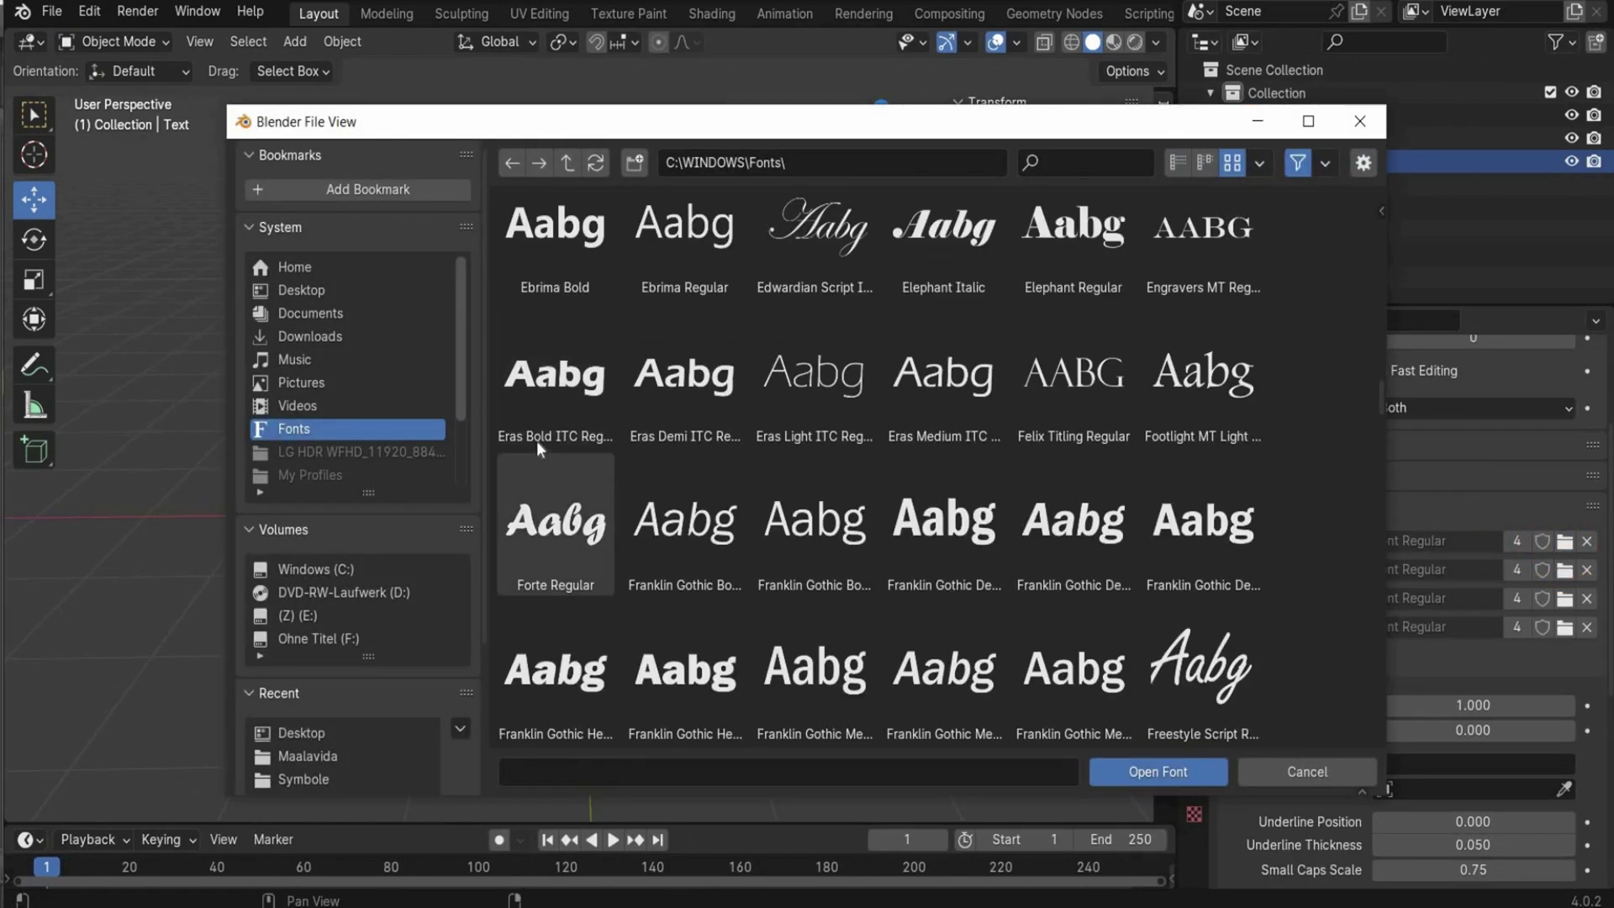
pyautogui.doubleClick(569, 385)
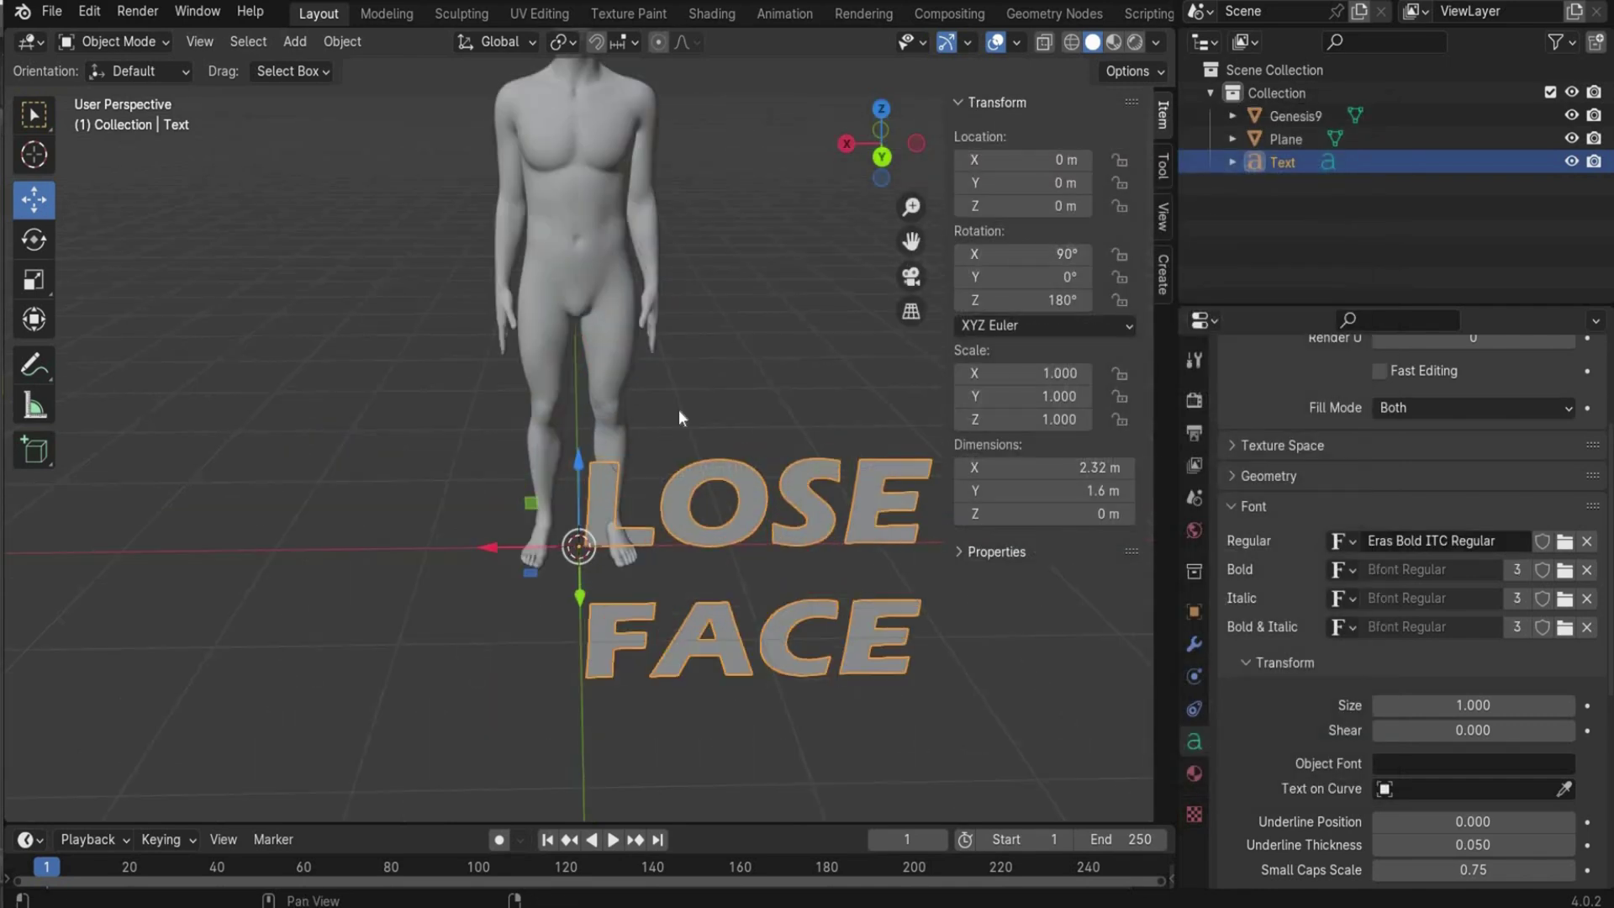
# - Set the LOSE FACE text's font size to 0.04
pyautogui.scroll(2, 1379, 723)
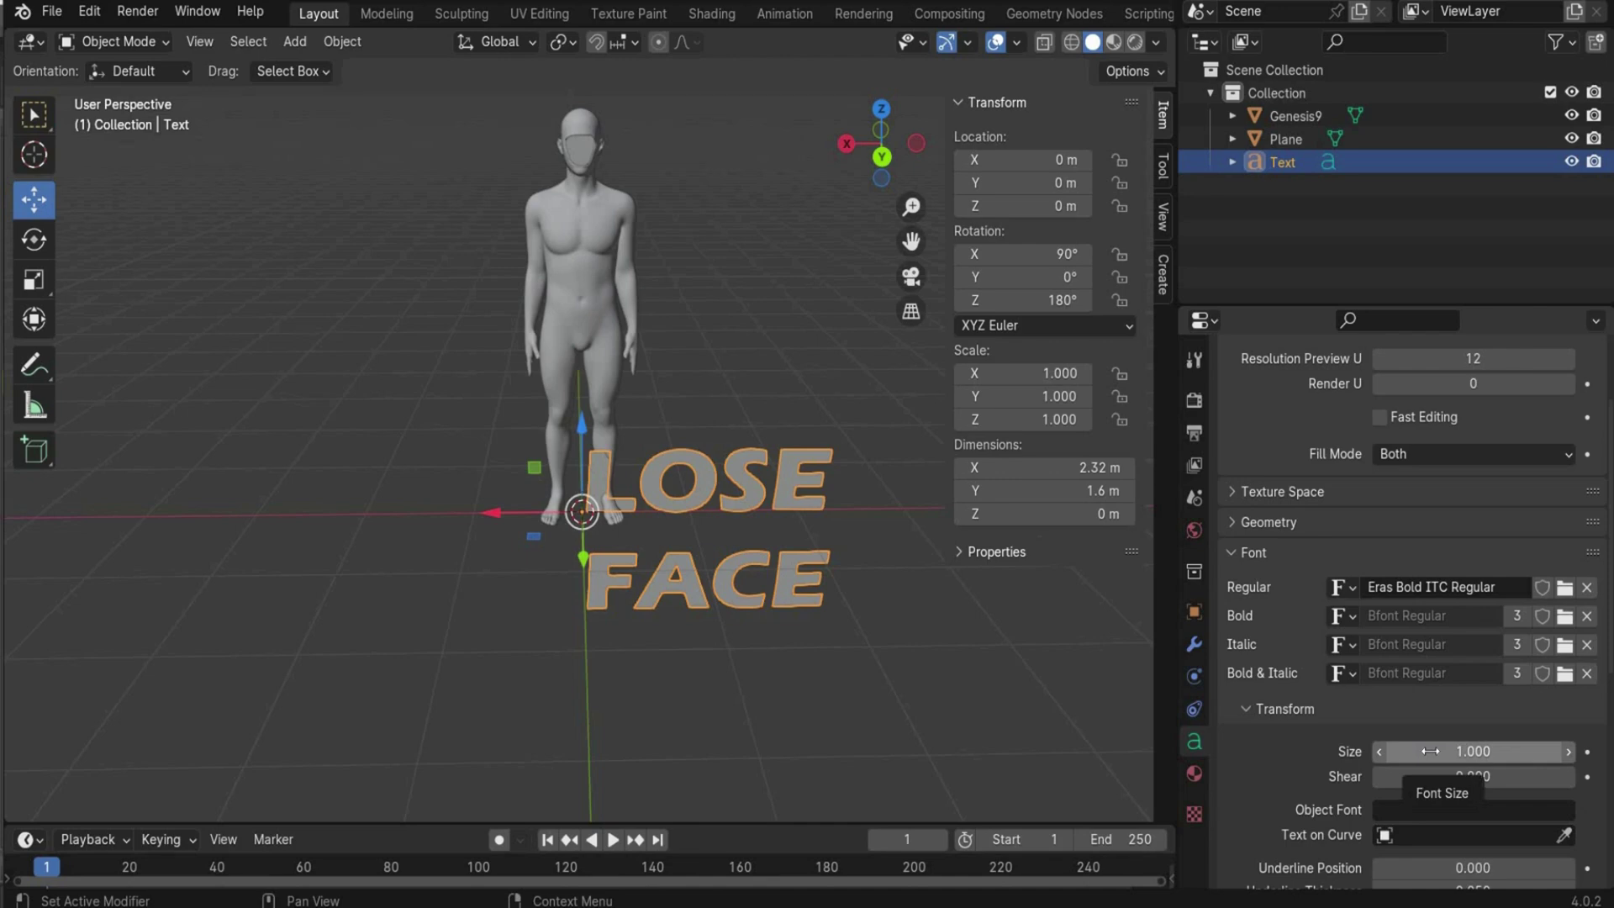
pyautogui.scroll(-4, 1467, 640)
pyautogui.click(1467, 632)
pyautogui.write('0.')
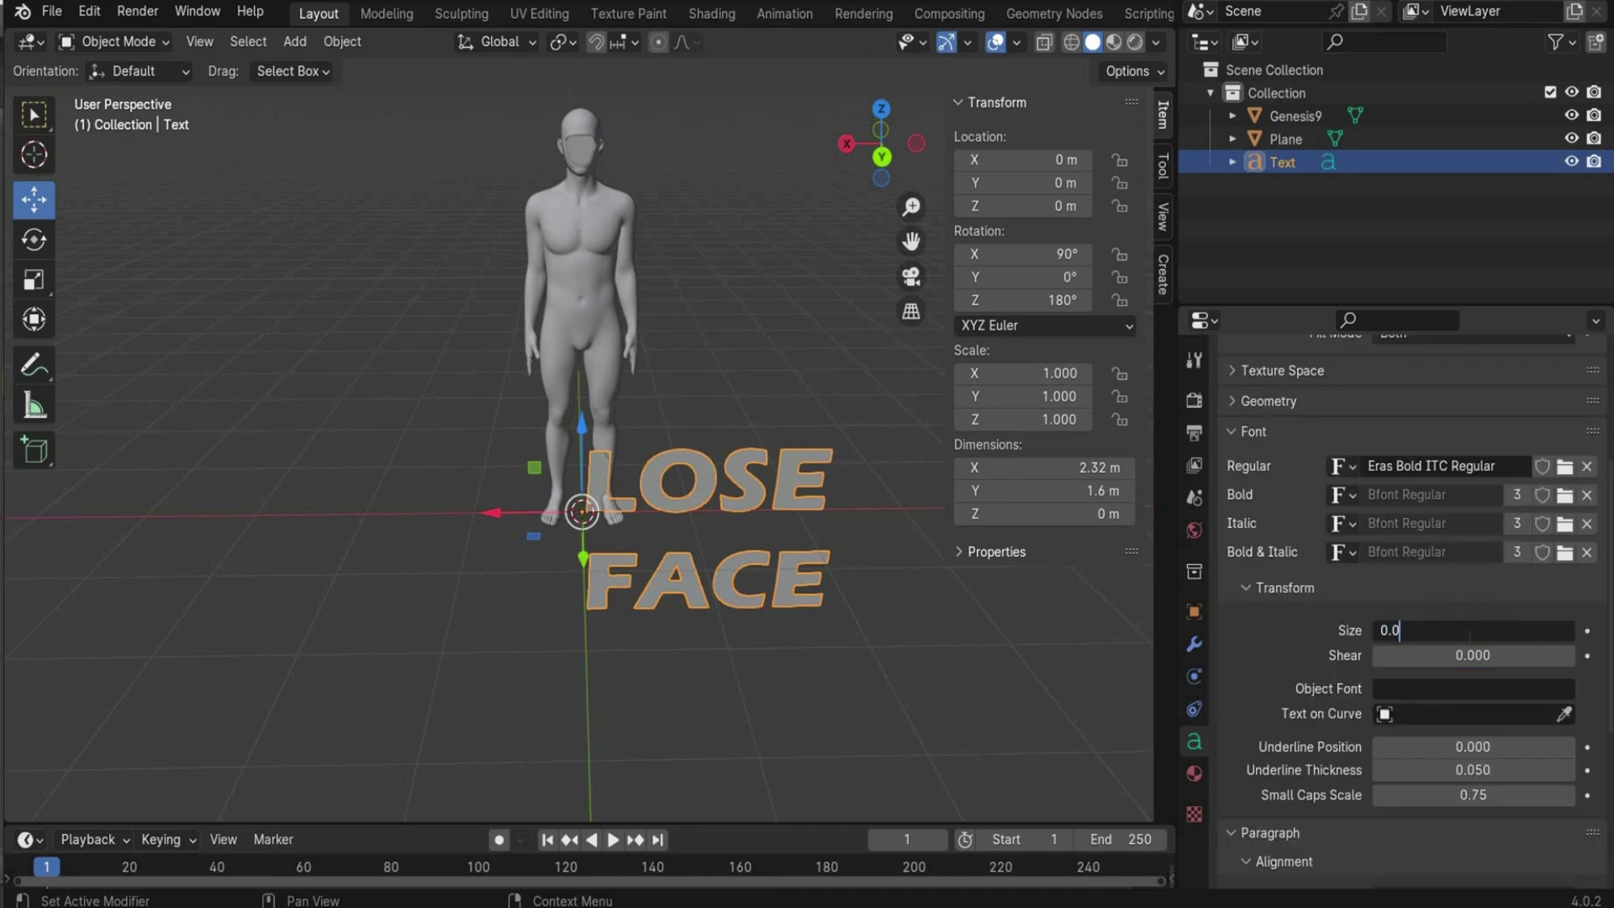
pyautogui.write('04')
pyautogui.press('Return')
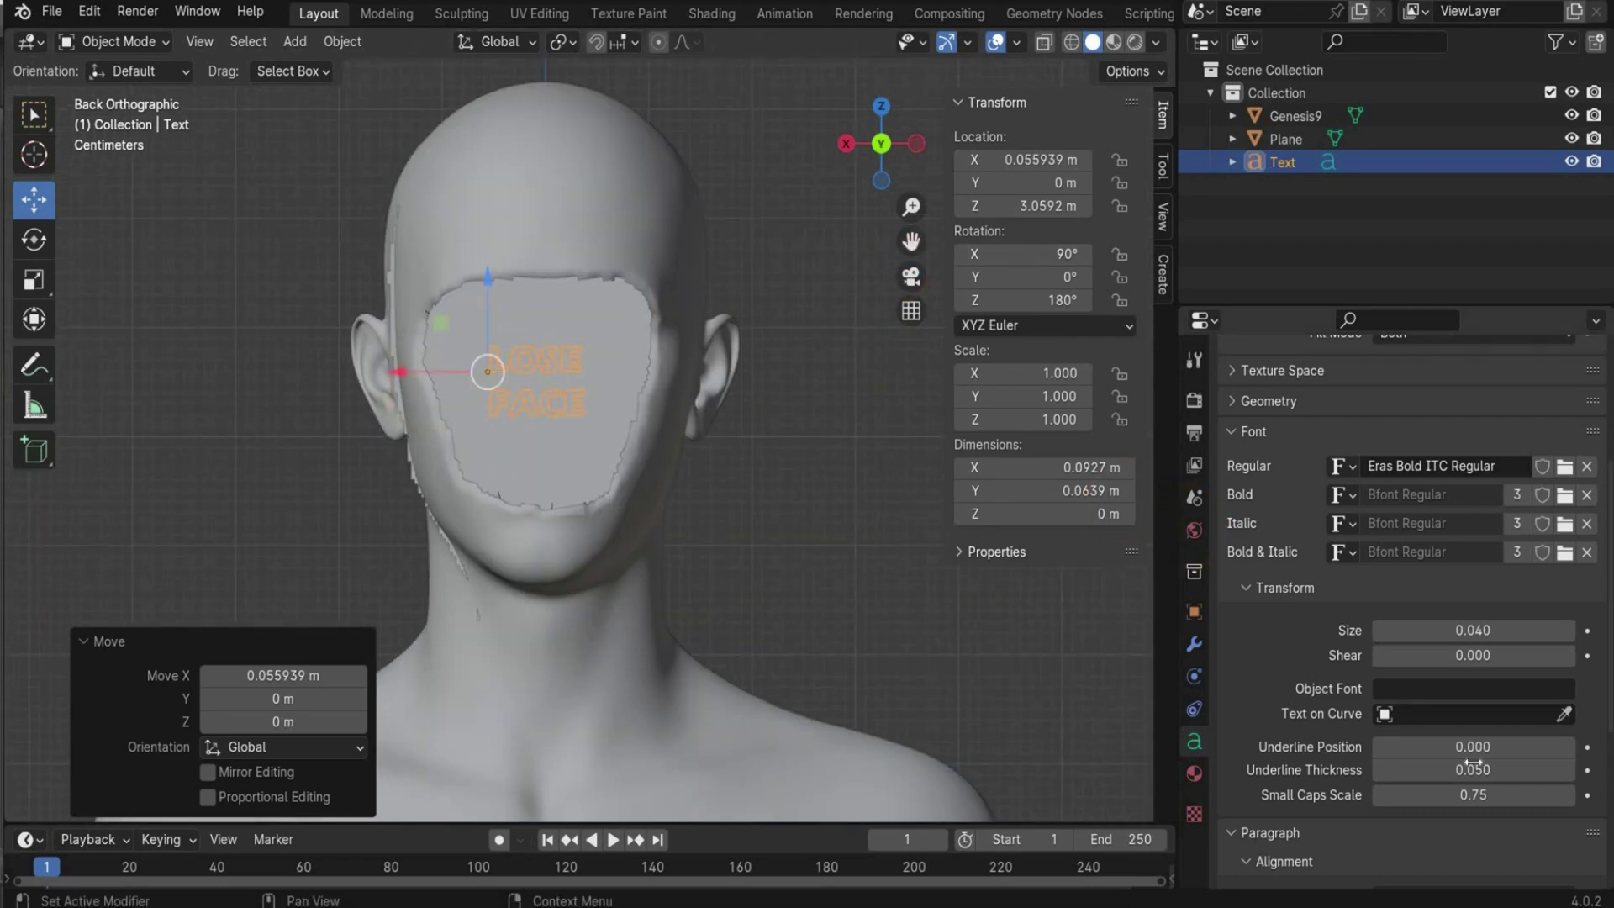
# - Set both the underline position and the underline thickness of the text to 0.35
pyautogui.click(1463, 748)
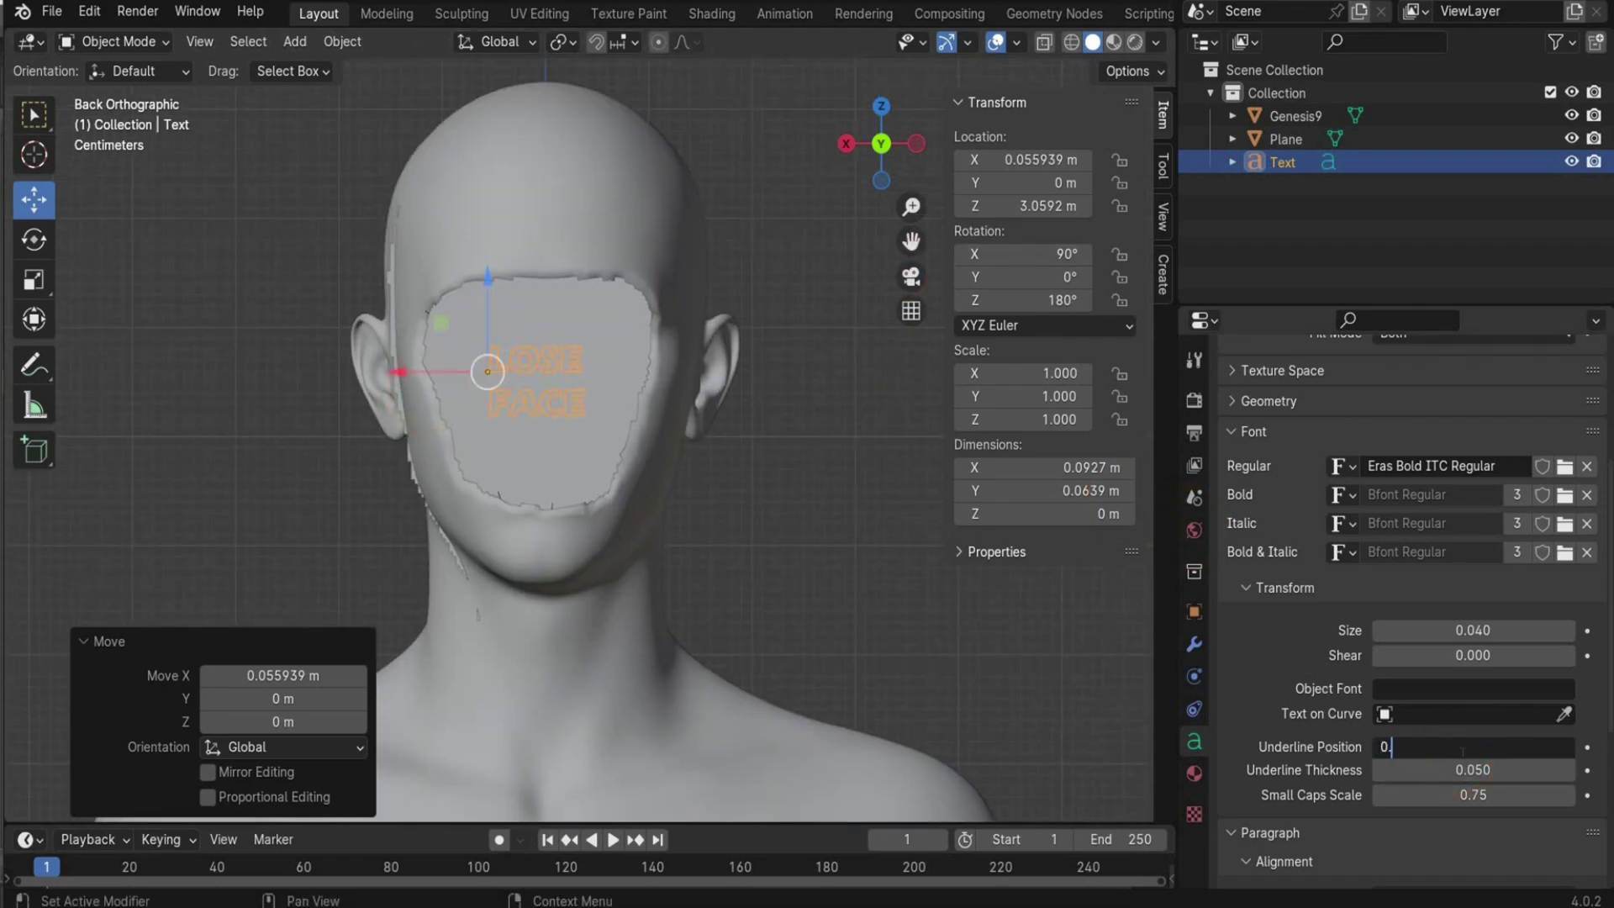
pyautogui.write('0.35')
pyautogui.press('Return')
pyautogui.click(1382, 770)
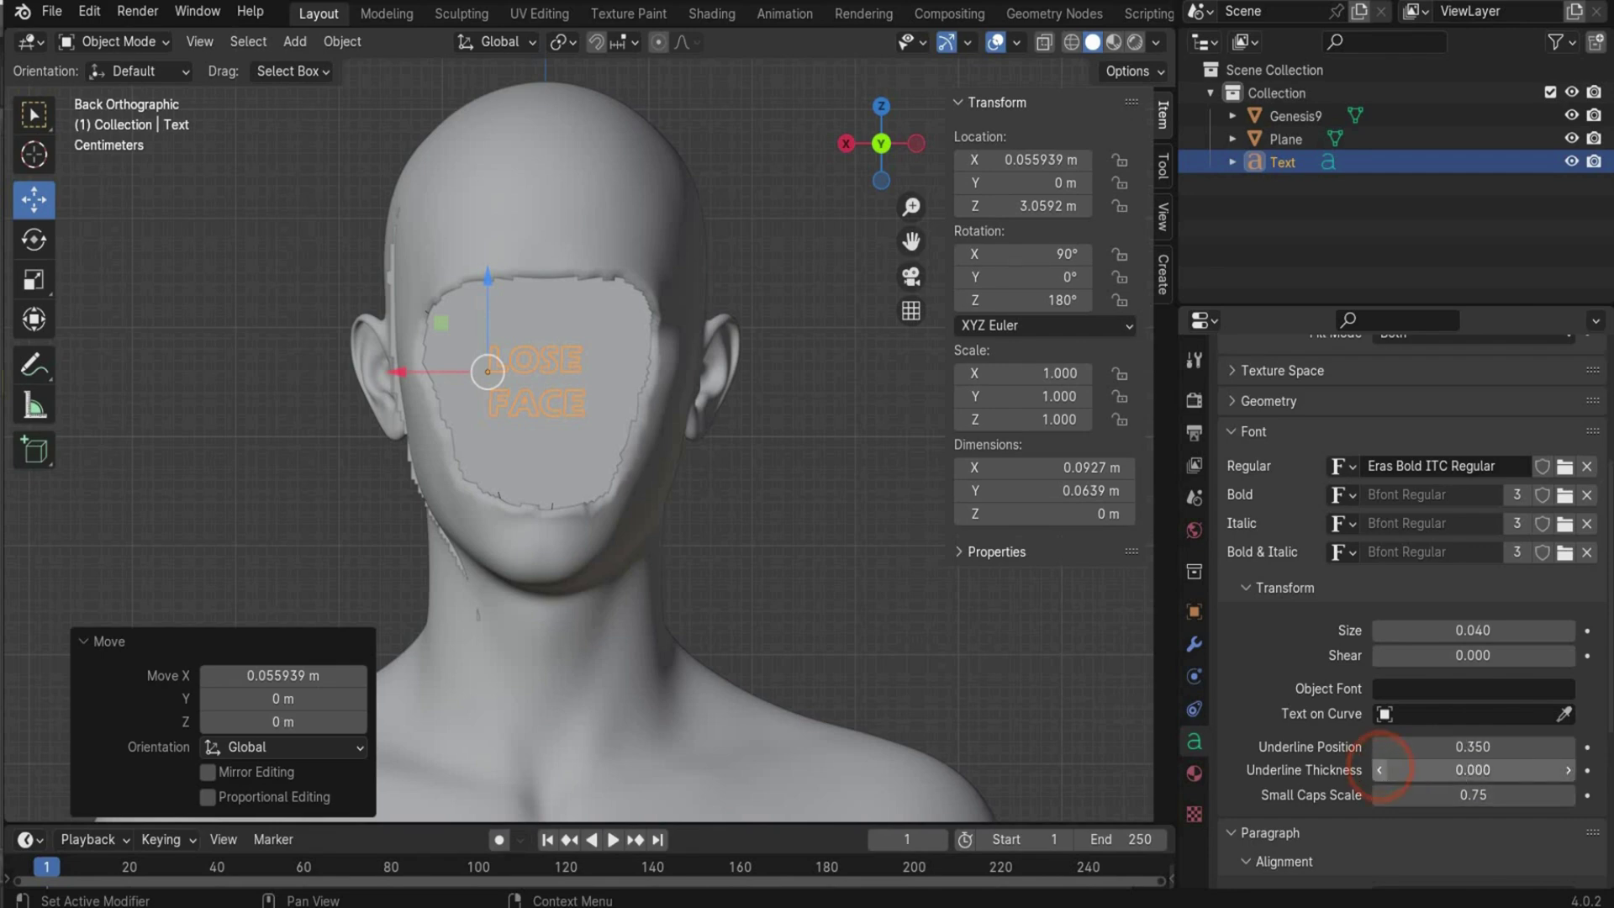
pyautogui.click(1435, 769)
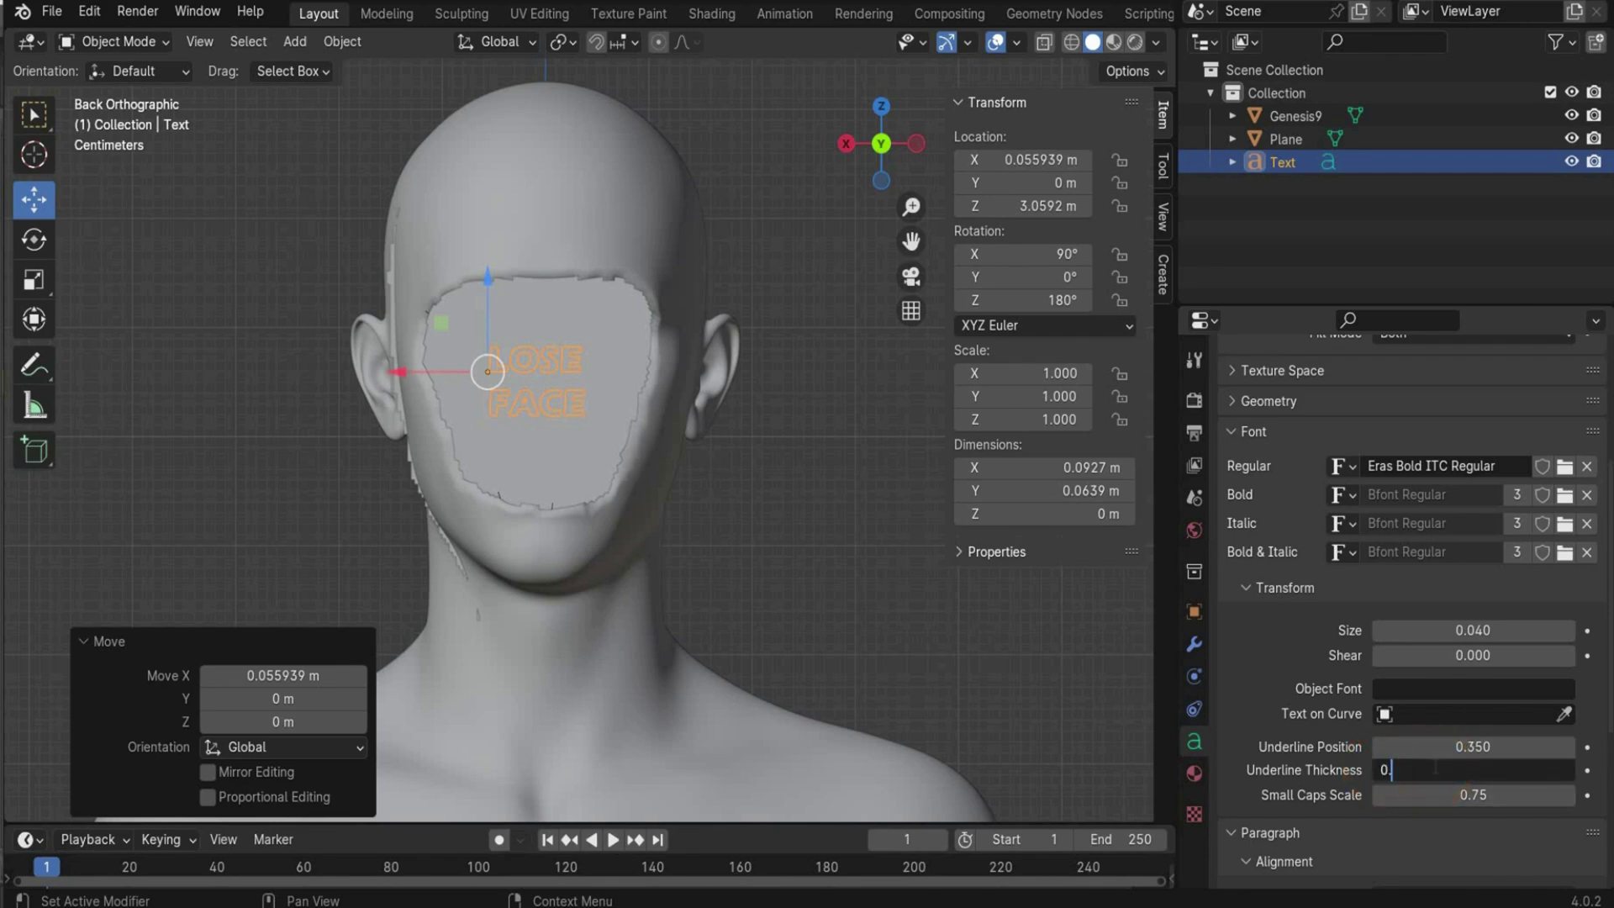
pyautogui.write('0.35')
pyautogui.press('Return')
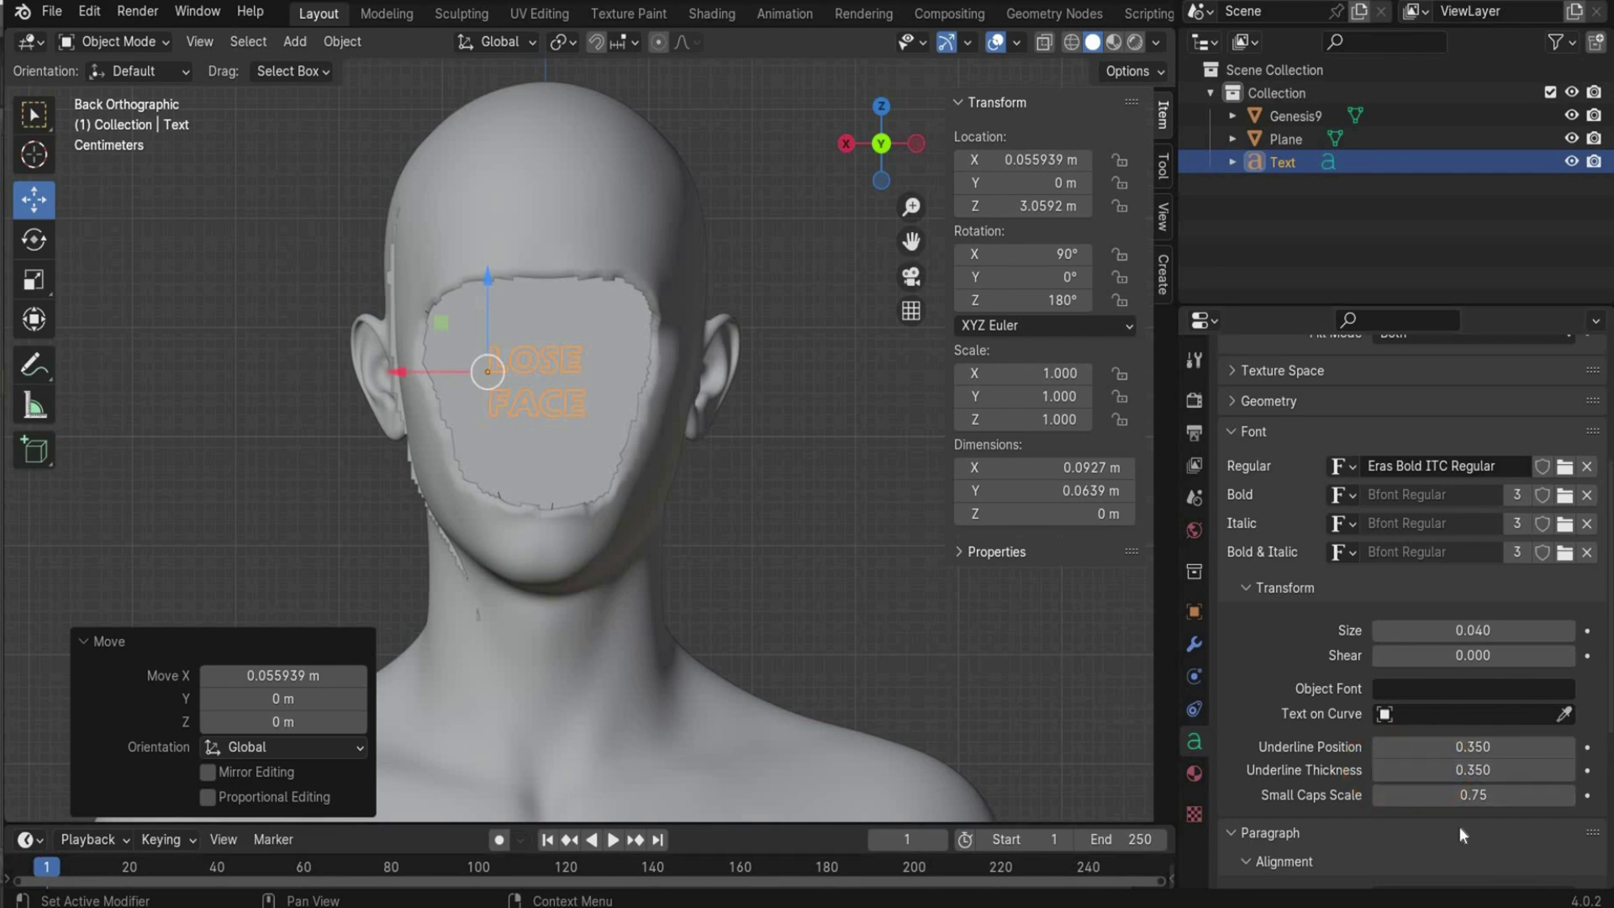
# - Set the text's character spacing to 1.2
pyautogui.scroll(-8, 1476, 801)
pyautogui.click(1459, 698)
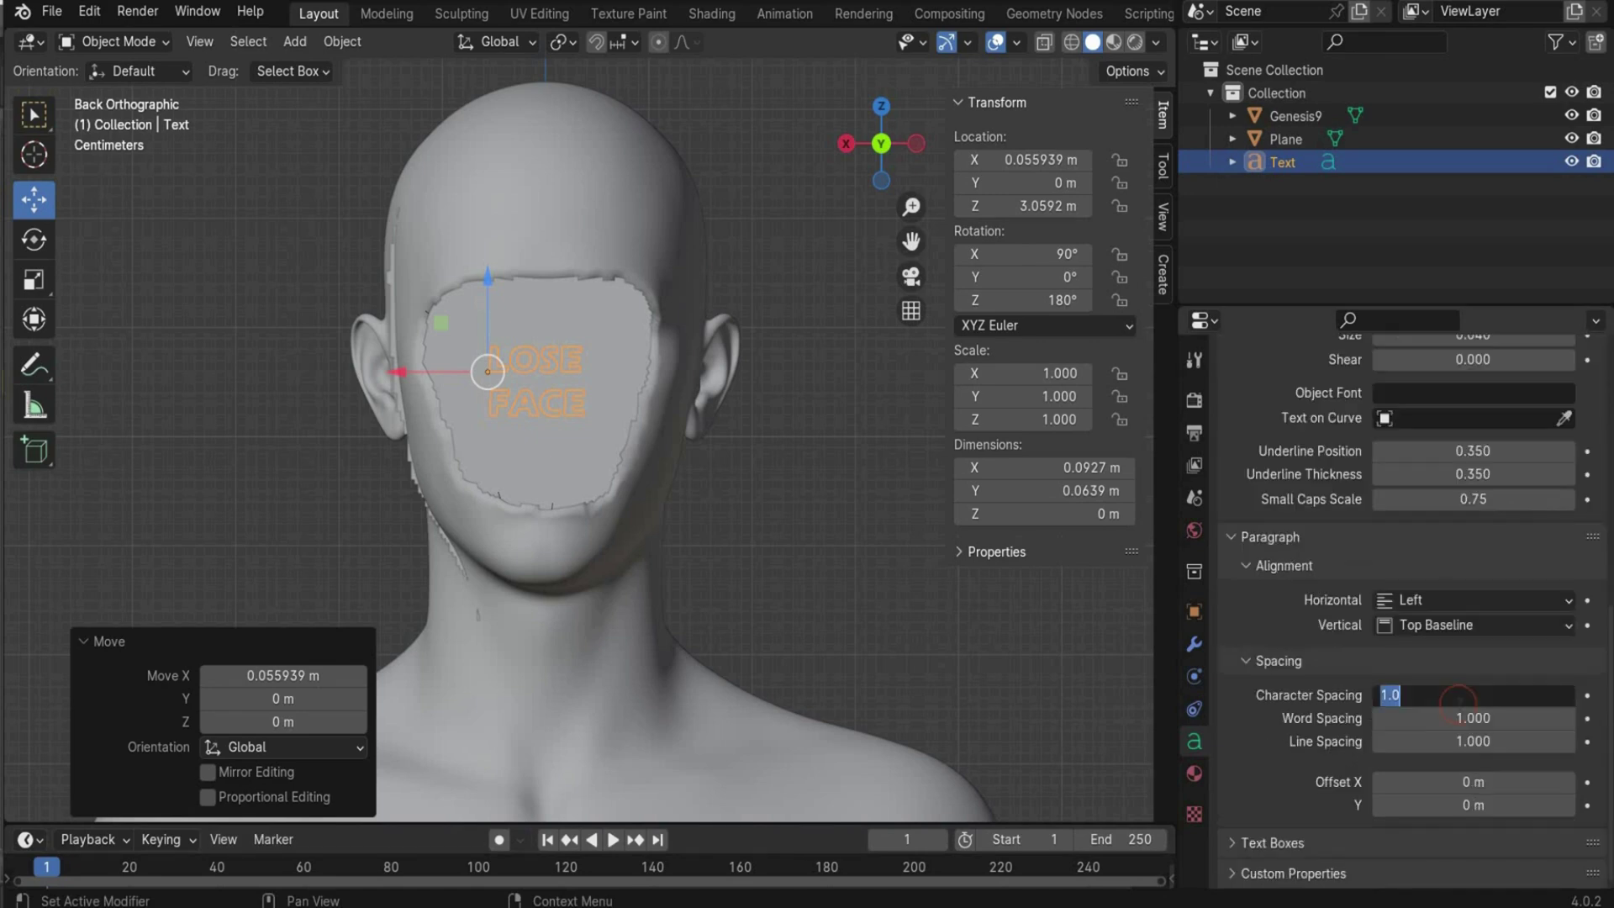
pyautogui.write('1.2')
pyautogui.press('Return')
# - Give the text depth by setting its geometry extrusion to 0.02 m
pyautogui.scroll(10, 1248, 687)
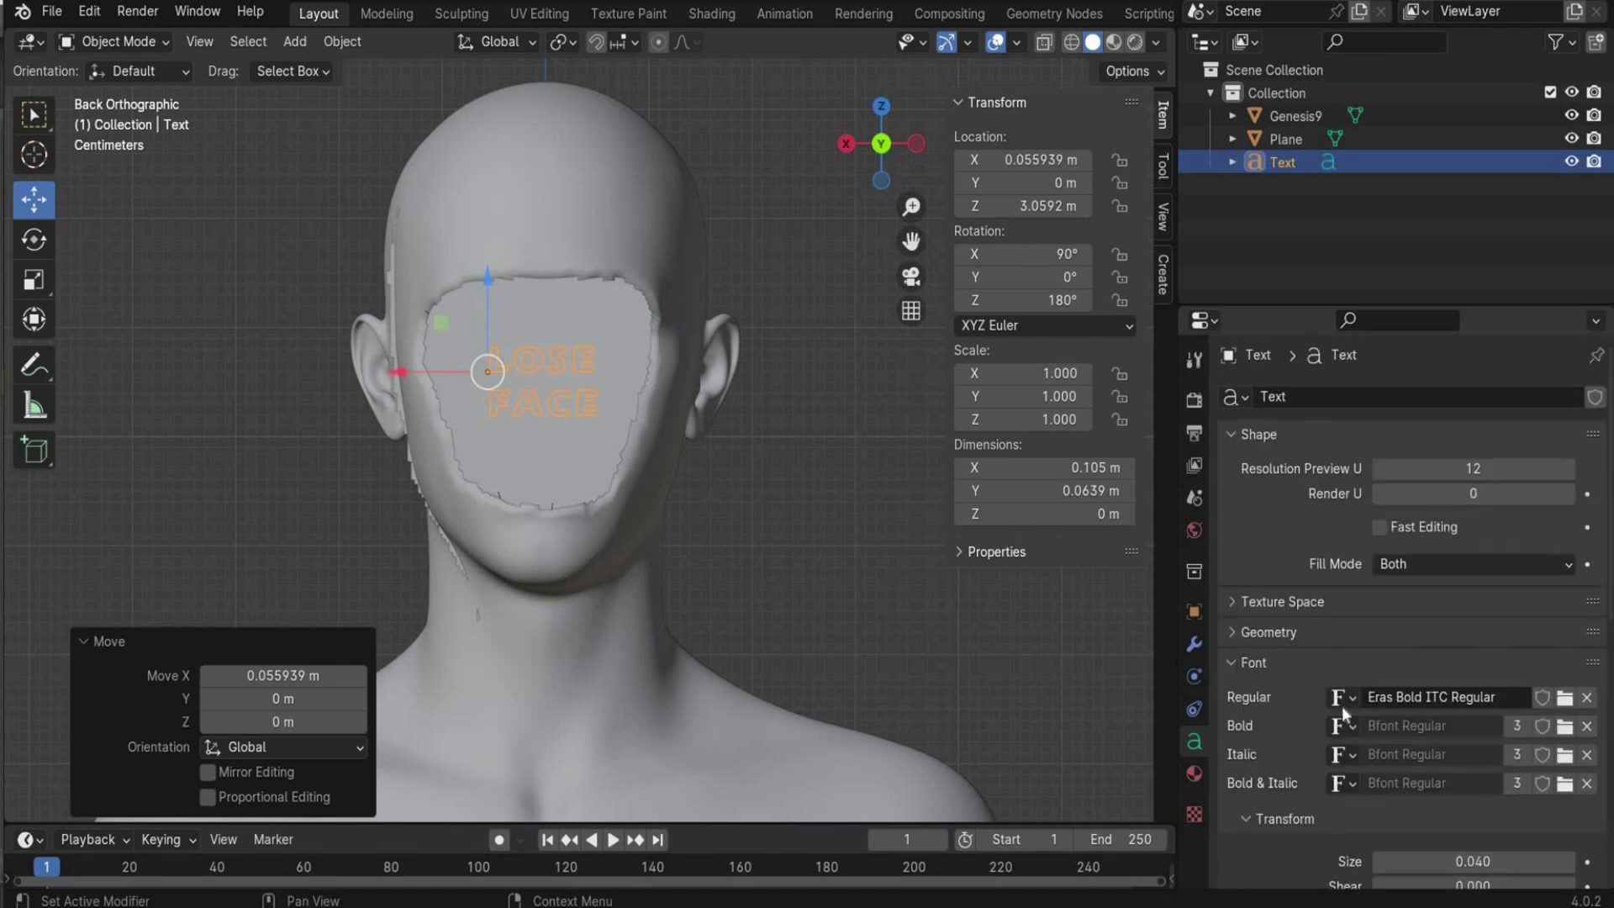
pyautogui.click(1234, 633)
pyautogui.click(1477, 693)
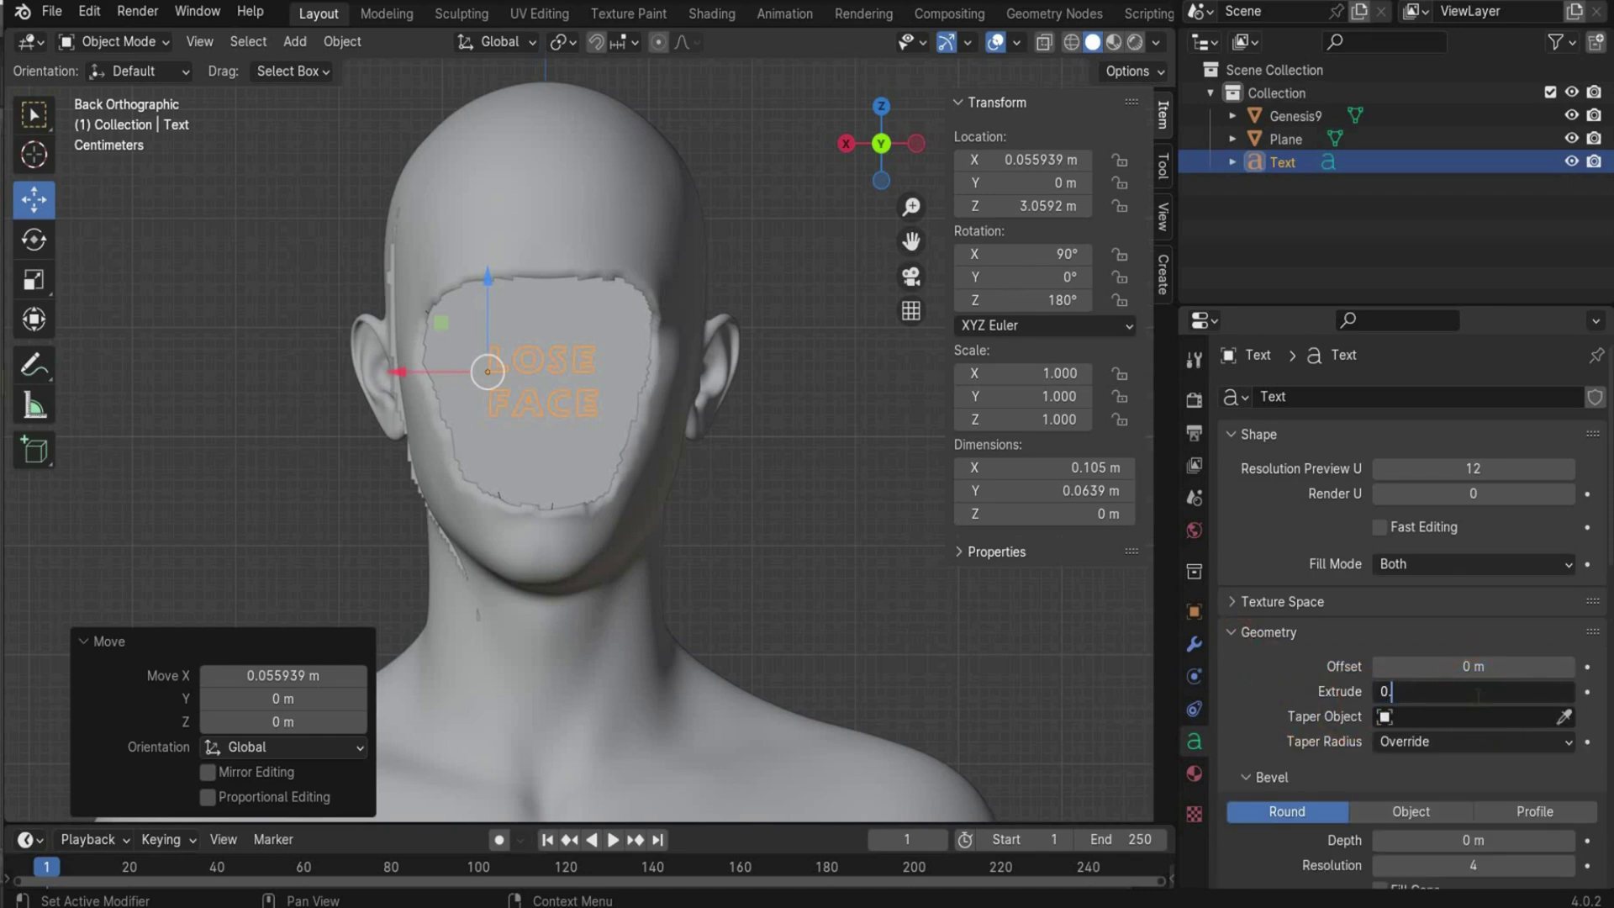
pyautogui.write('0.02')
pyautogui.press('Return')
# - Move the text into the face plane at about X 0.063, Y 0.033, Z 3.094 m, deselect it and compare with the reference artwork
pyautogui.moveTo(881, 143); pyautogui.dragTo(819, 421)
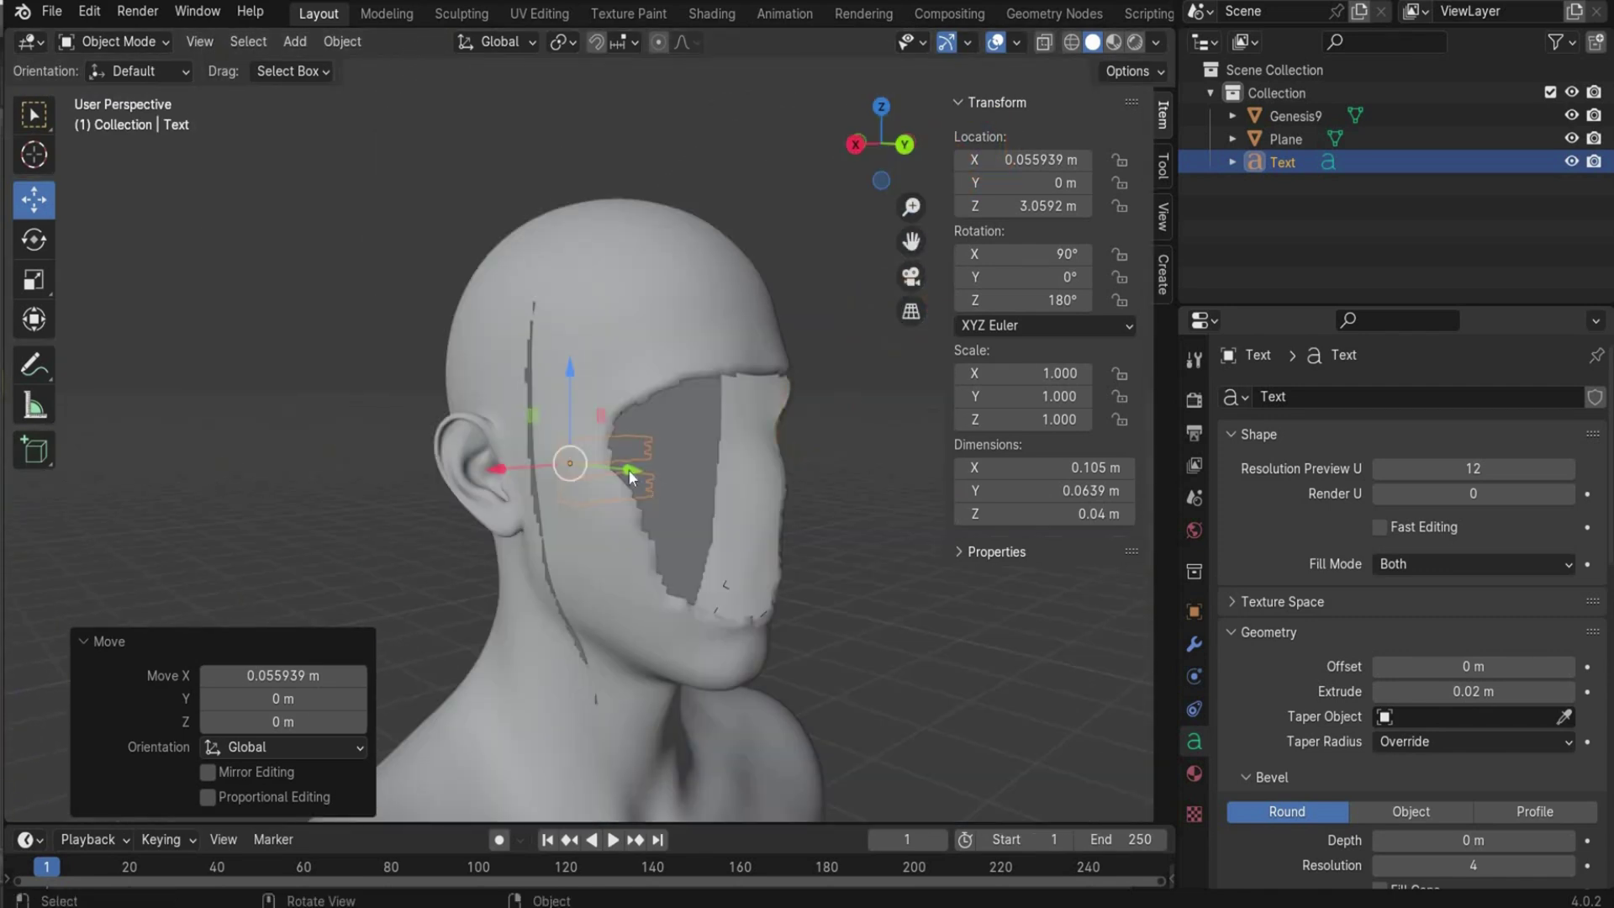
pyautogui.moveTo(649, 475); pyautogui.dragTo(679, 473)
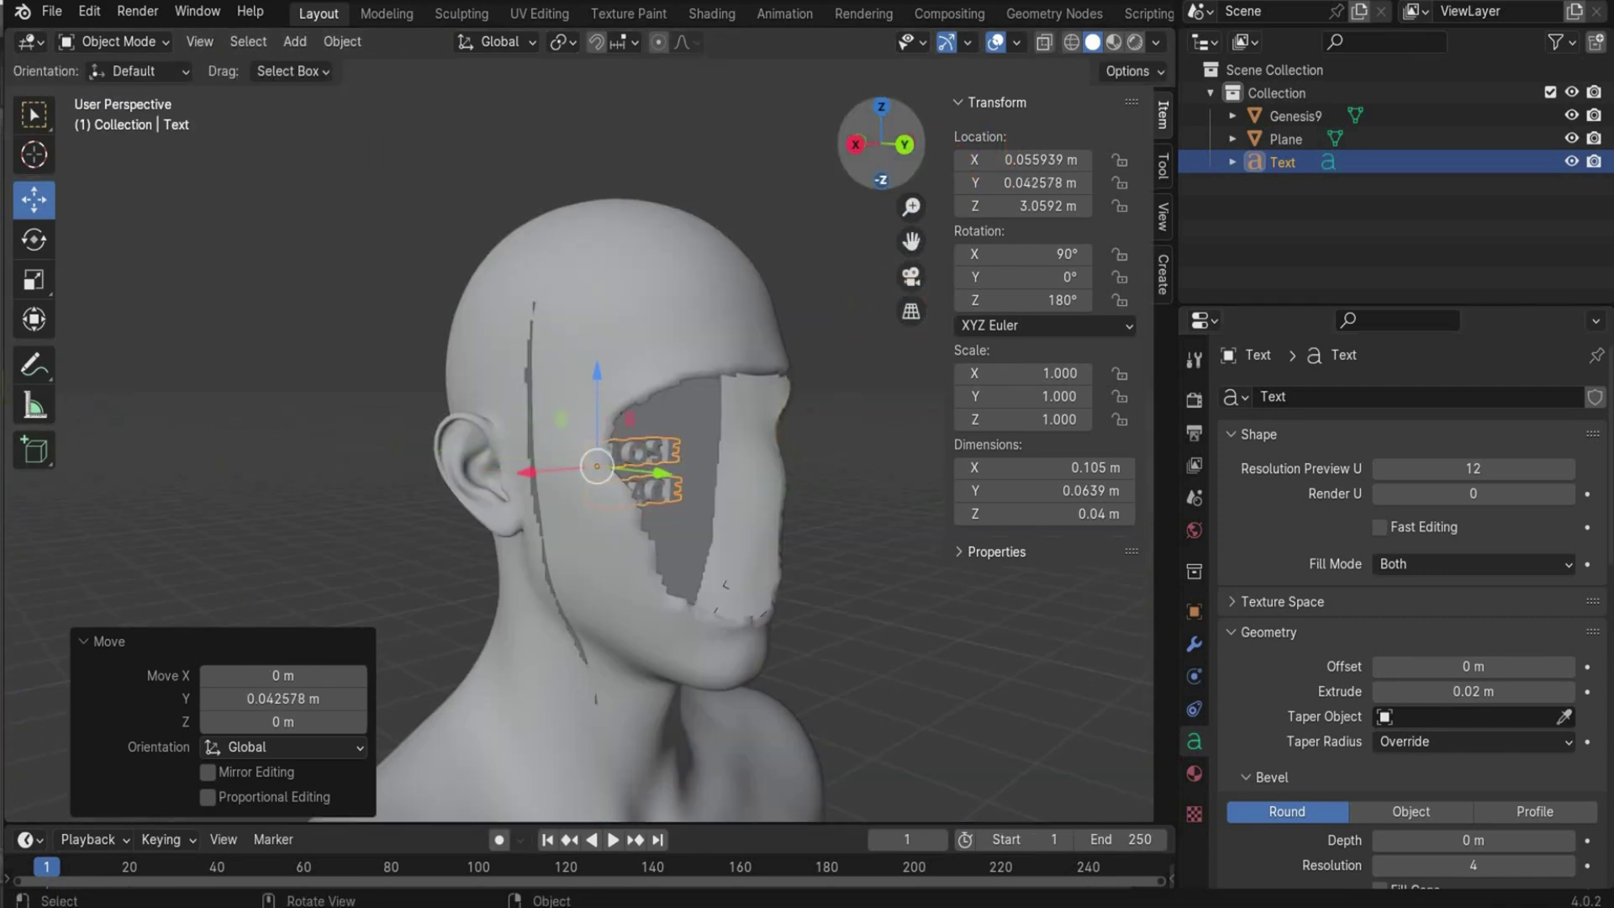
pyautogui.moveTo(870, 150); pyautogui.dragTo(833, 243)
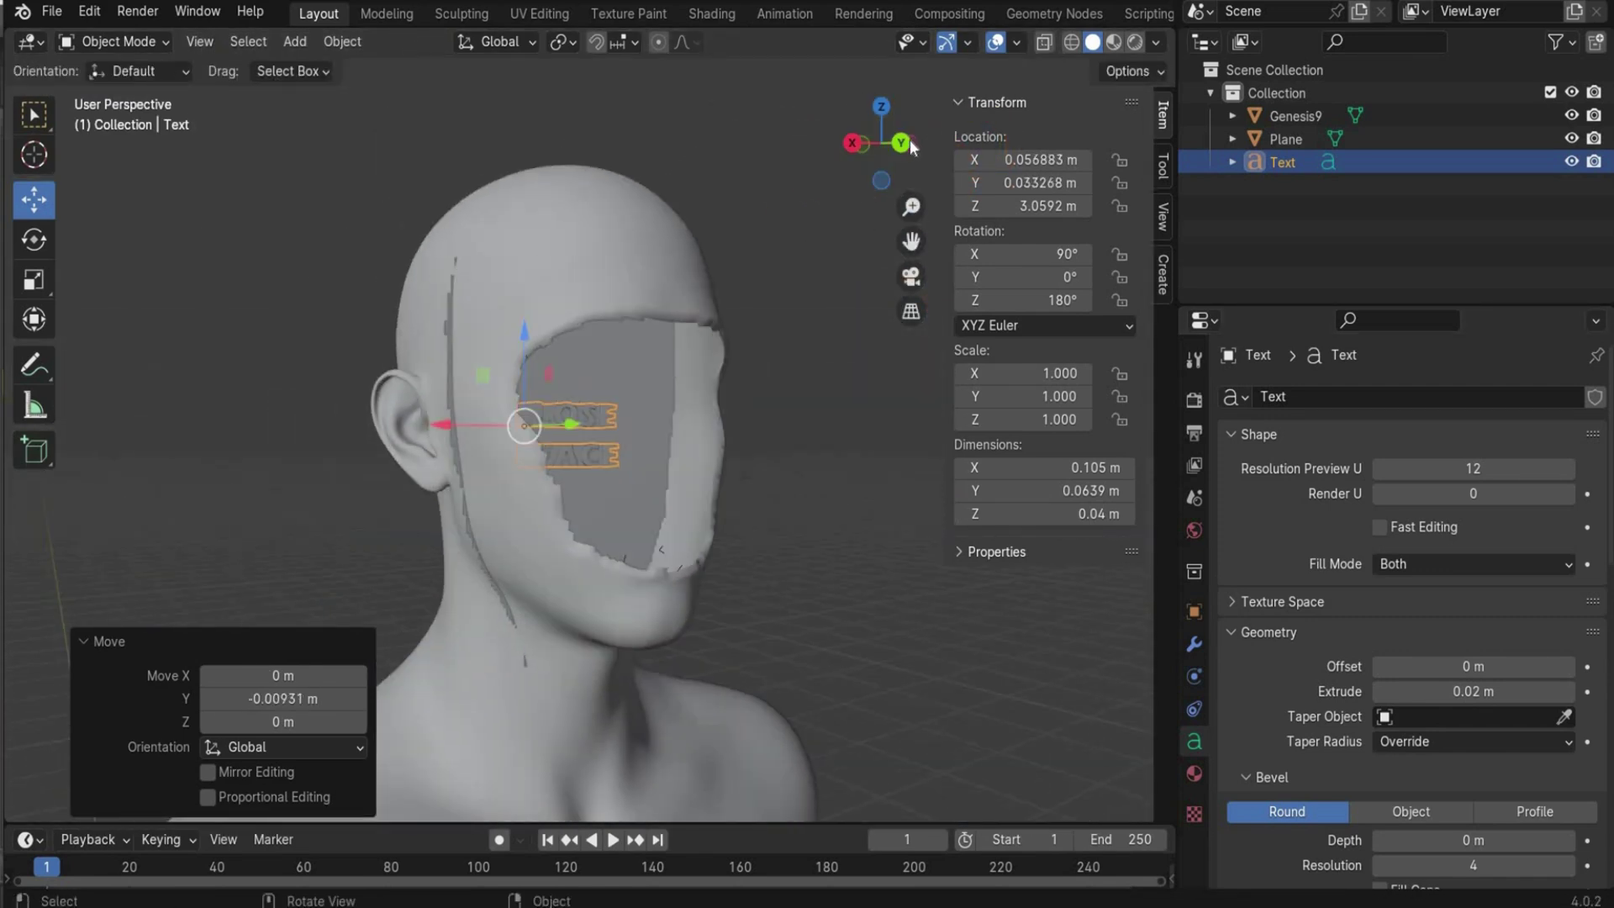
pyautogui.click(889, 146)
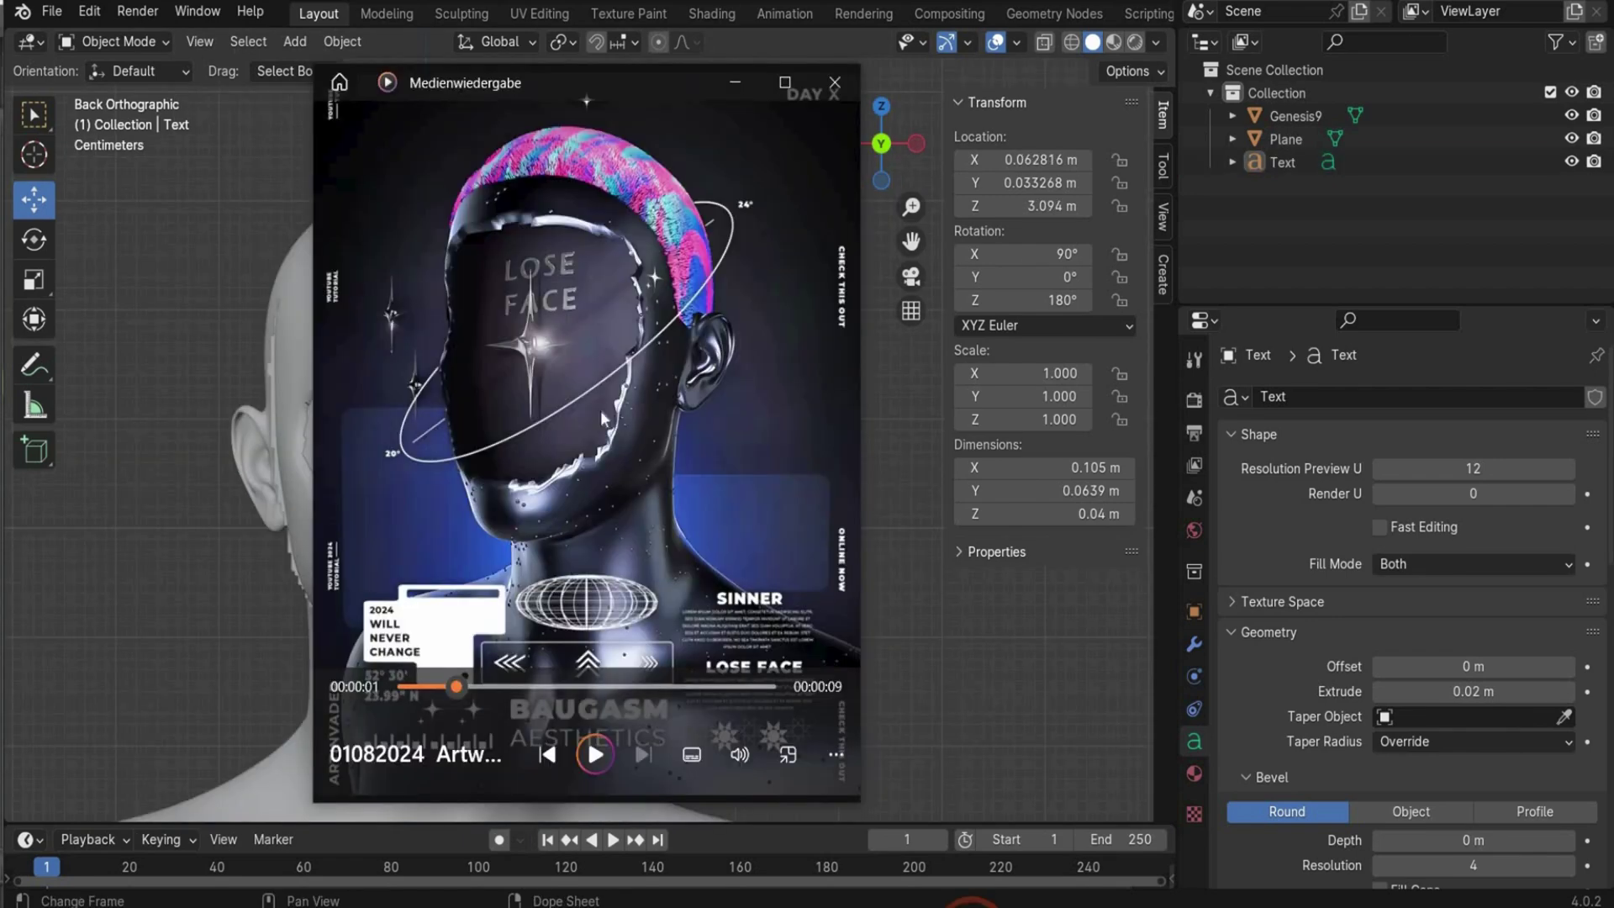
pyautogui.click(596, 408)
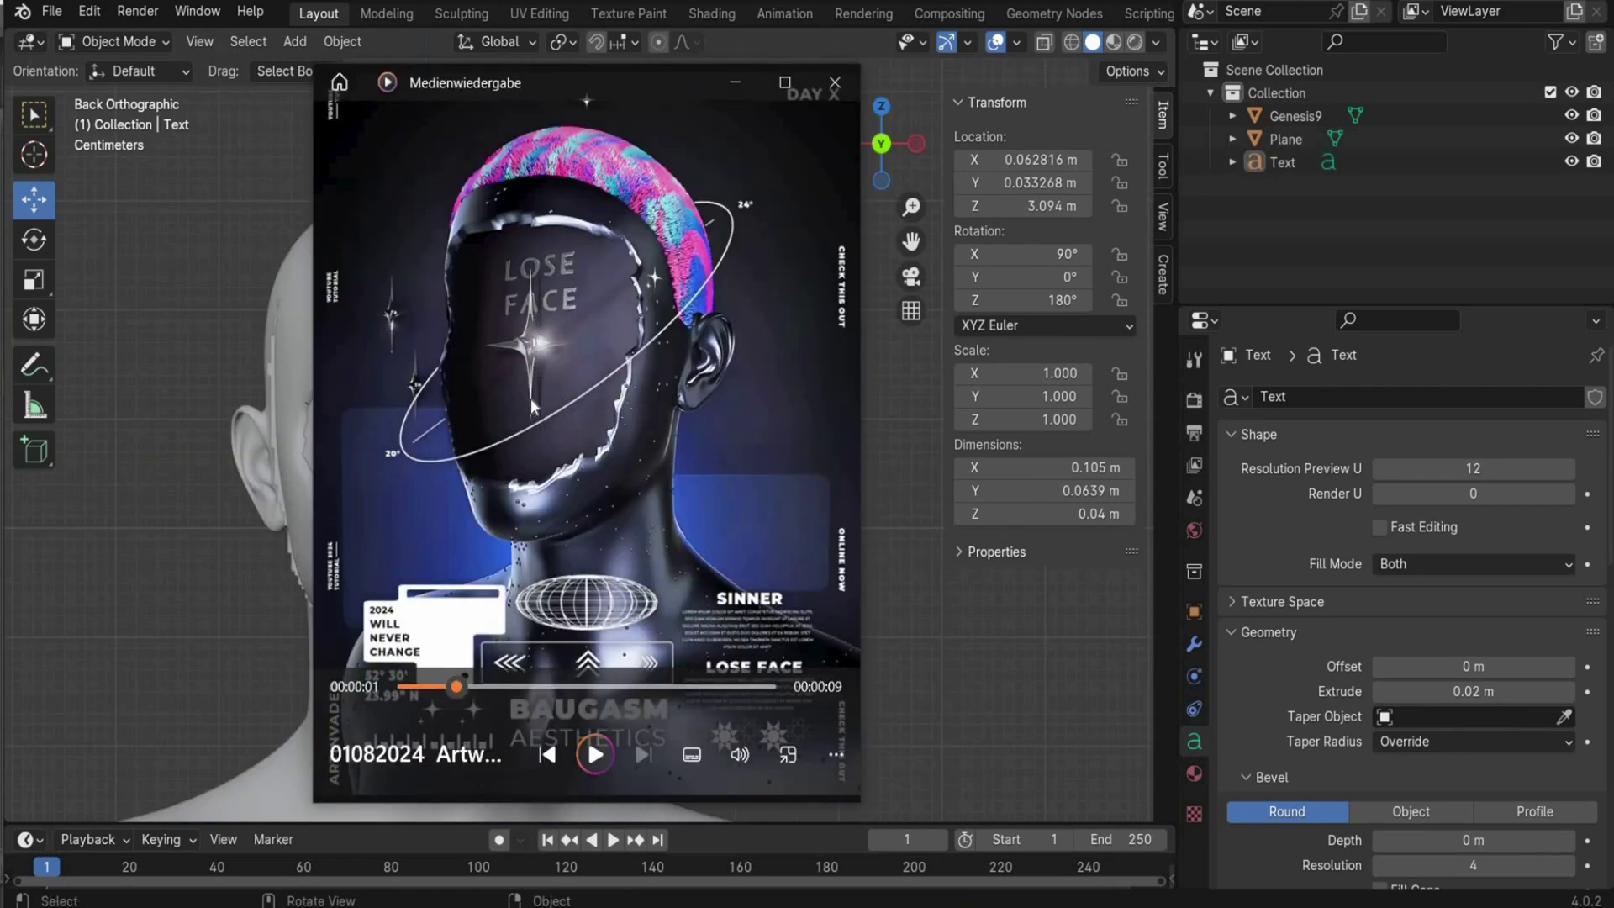
pyautogui.click(735, 83)
# - Hide the text, the plane and the Genesis9 figure from the viewport
pyautogui.click(1571, 162)
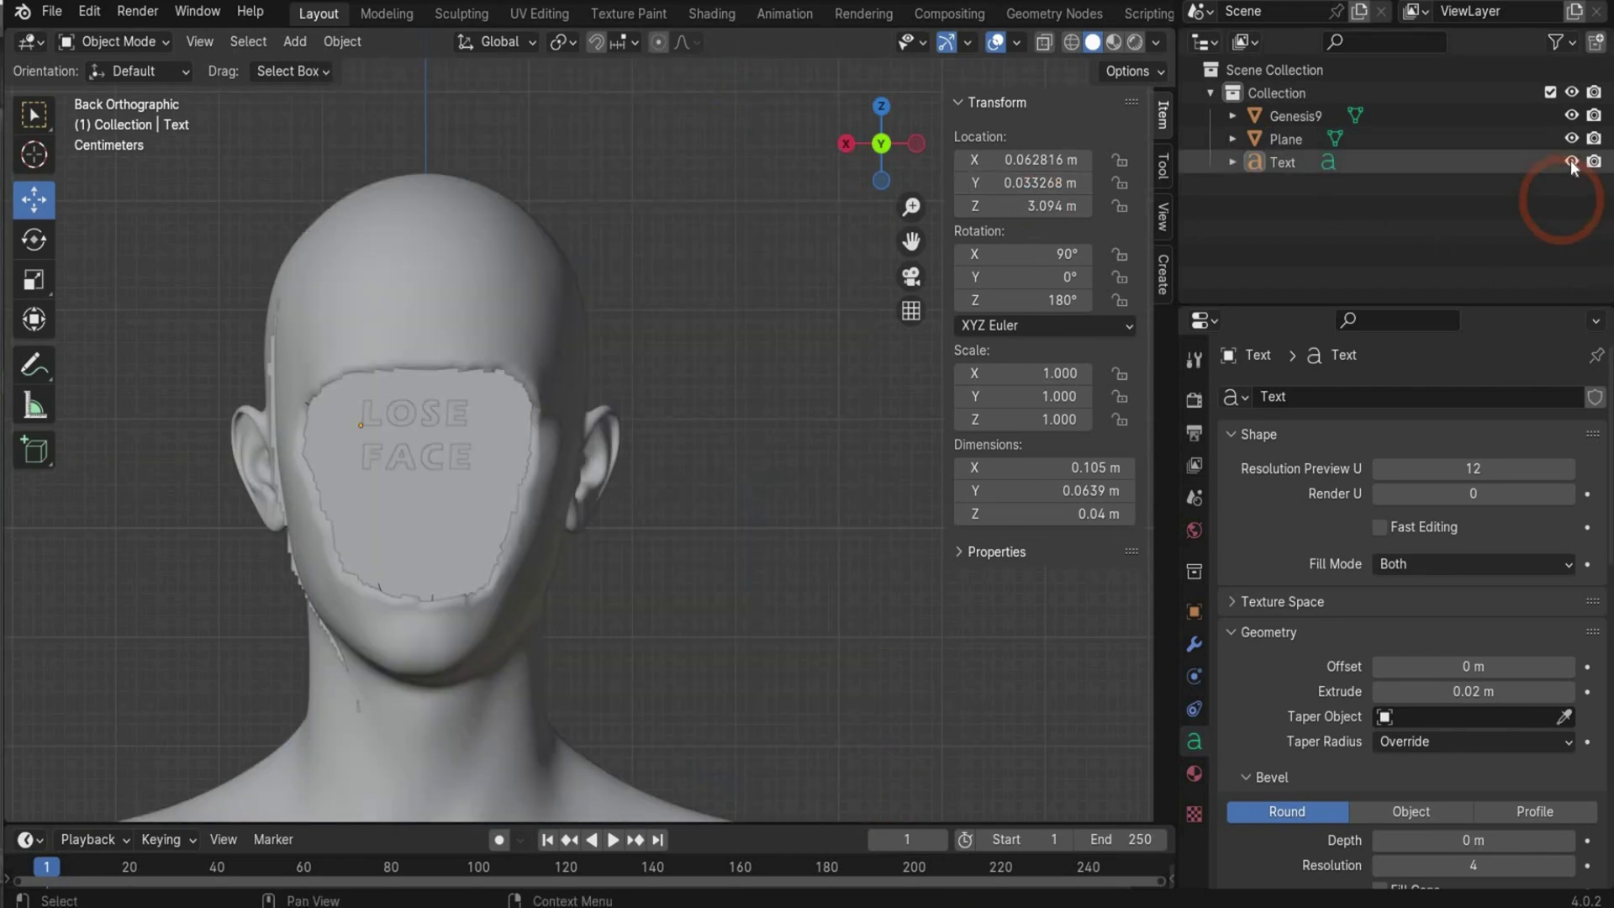
pyautogui.click(1571, 138)
pyautogui.click(1572, 116)
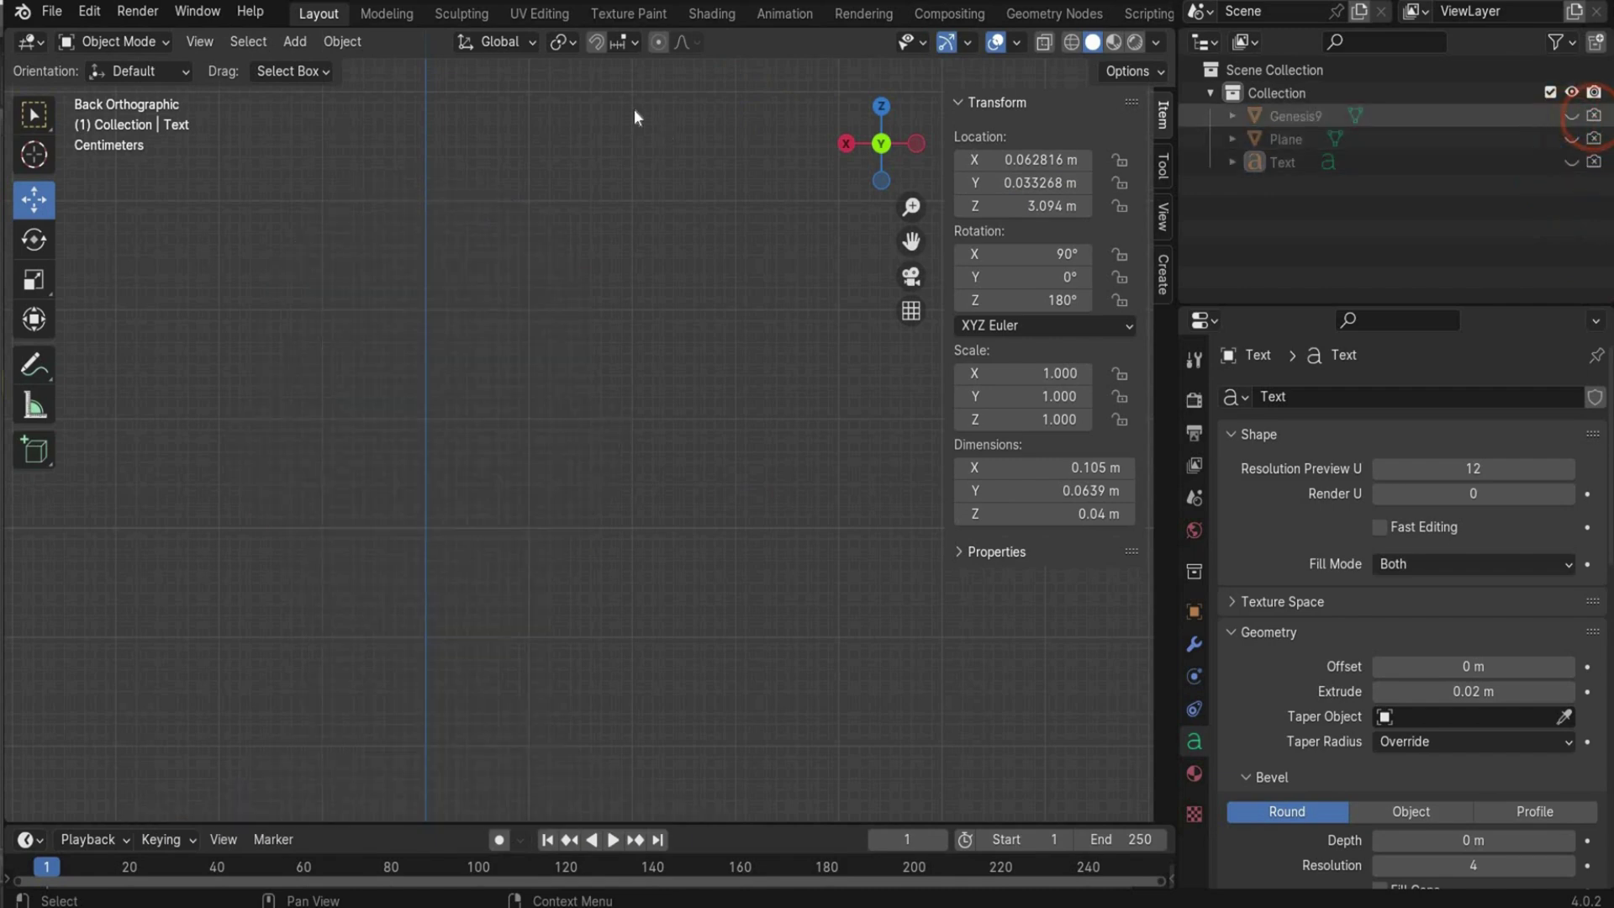
# - Add a mesh cube at the origin and enter Edit Mode on it
pyautogui.click(296, 42)
pyautogui.moveTo(370, 68)
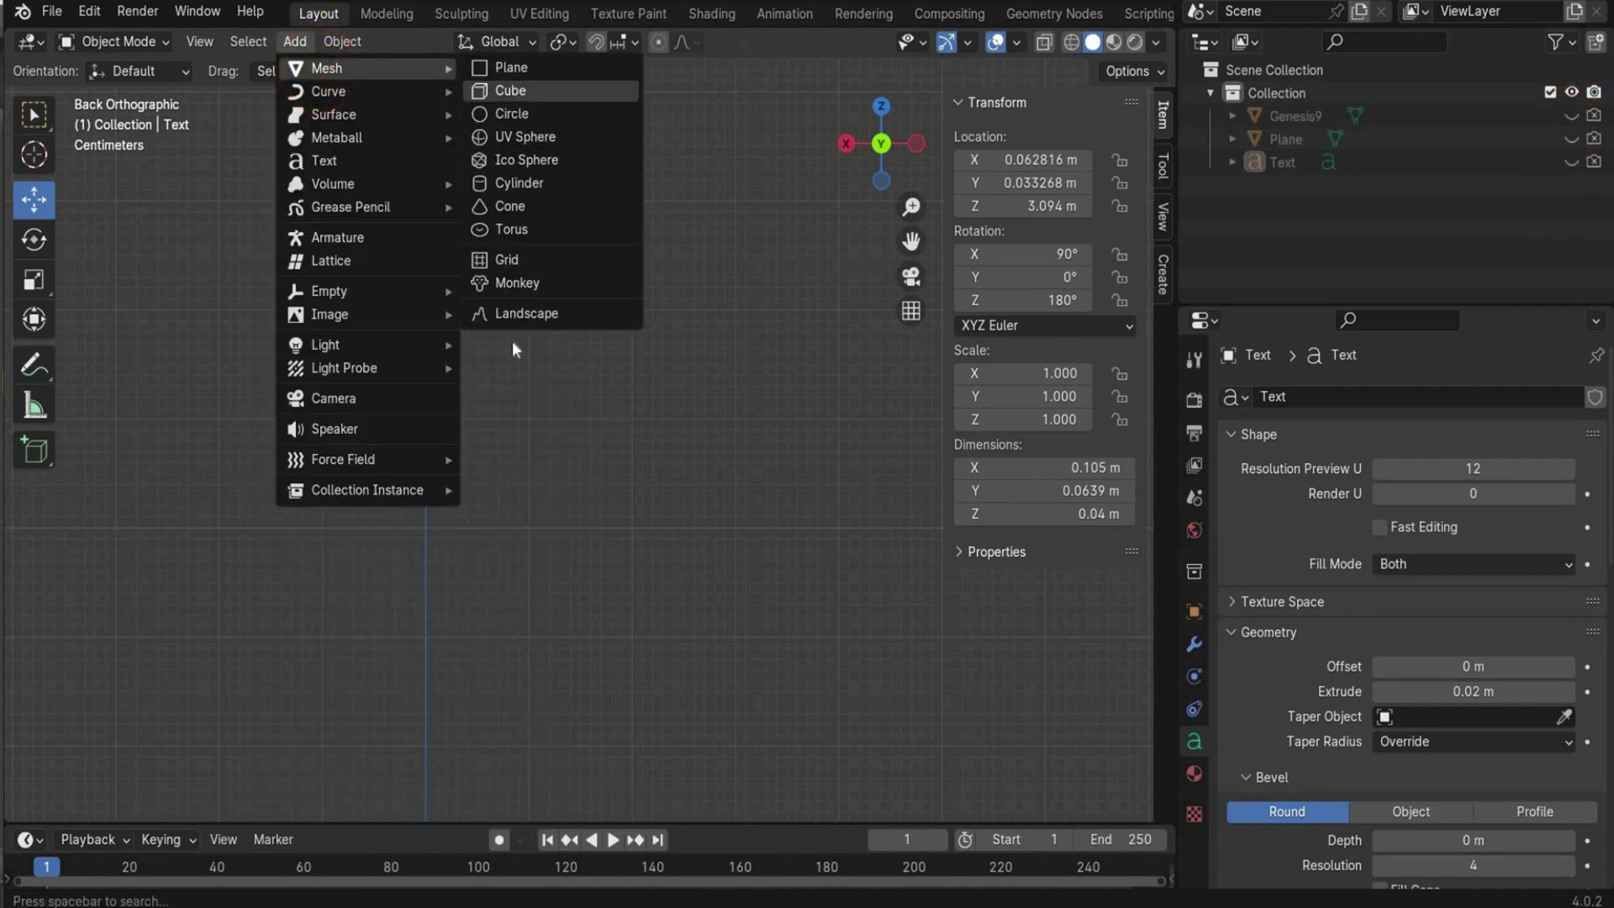
pyautogui.click(515, 93)
pyautogui.click(124, 42)
pyautogui.click(120, 93)
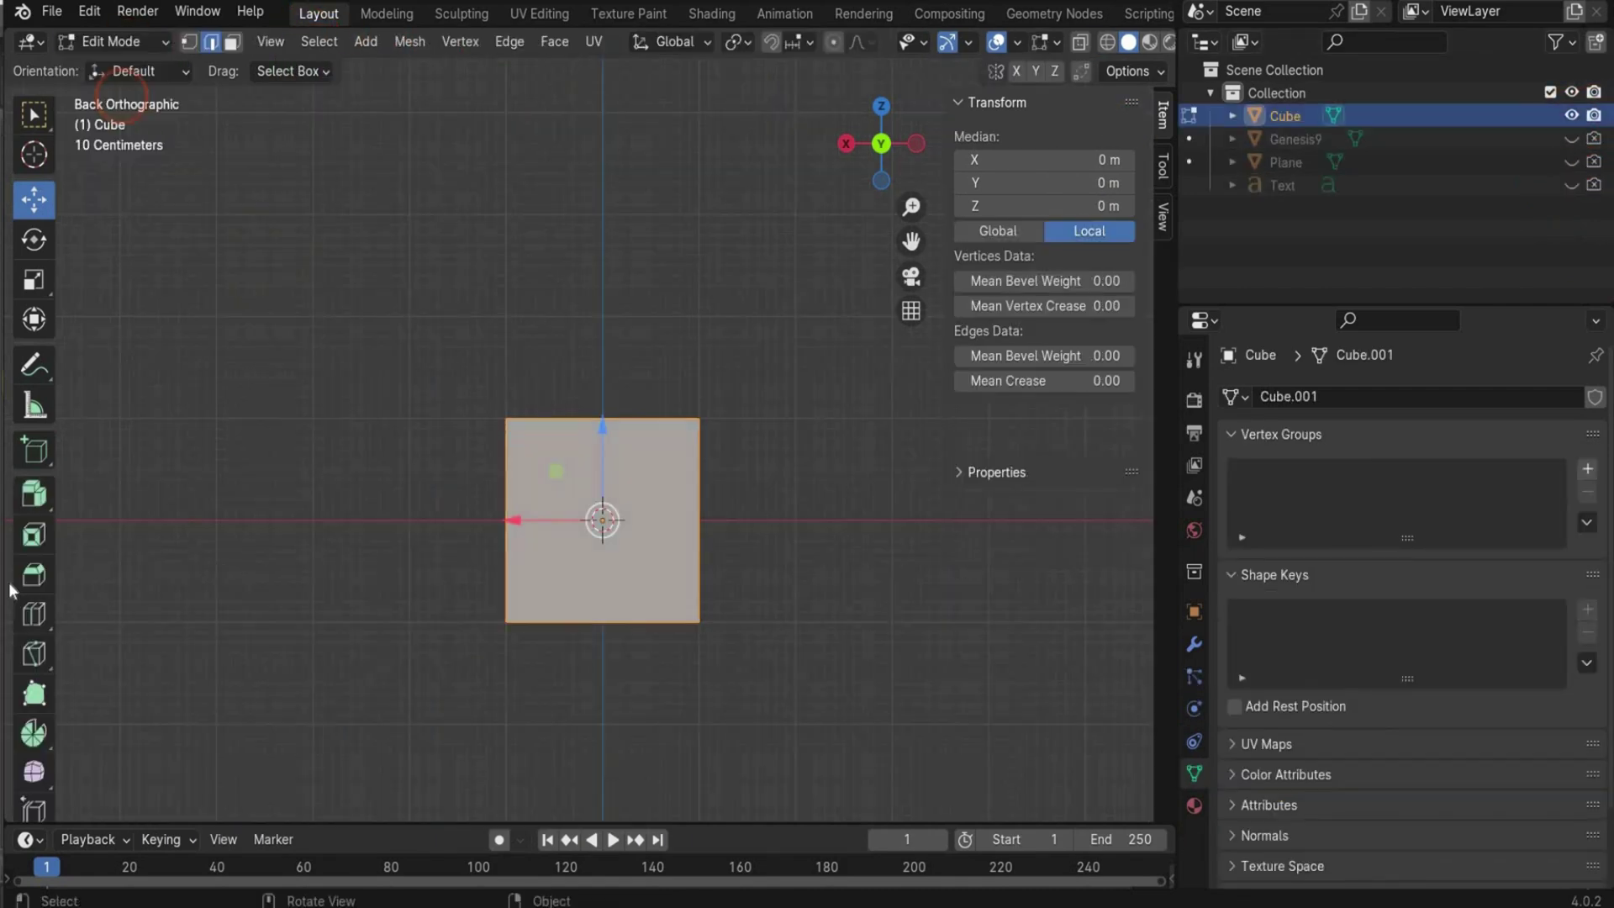
# - Extrude all of the cube's faces individually outward by about 1.03 m
pyautogui.click(38, 497)
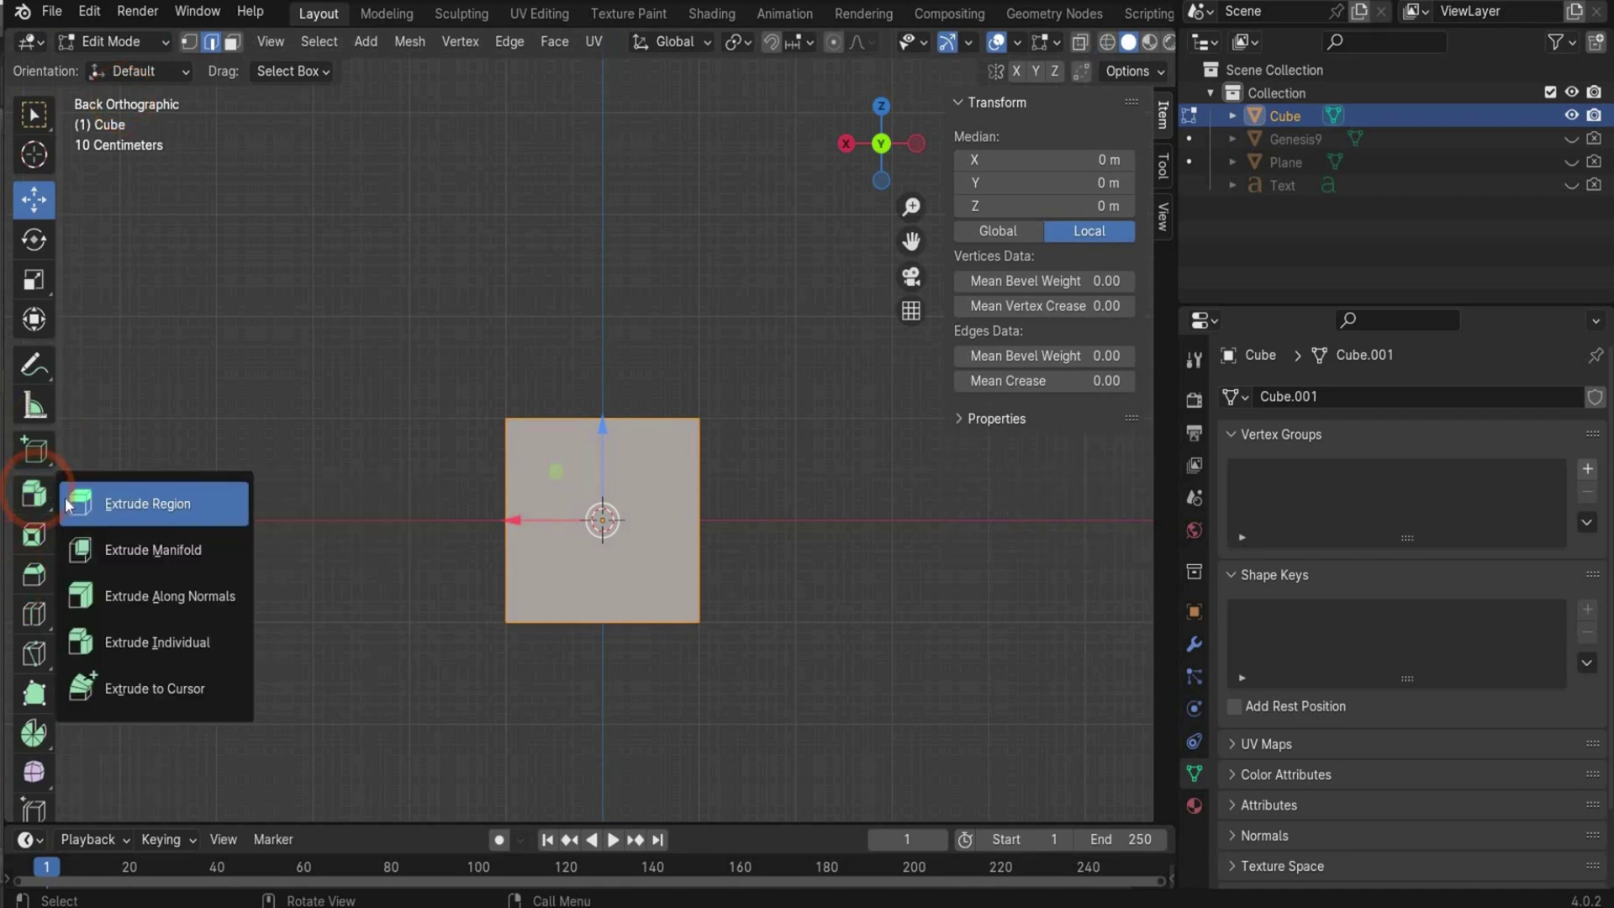
pyautogui.click(204, 642)
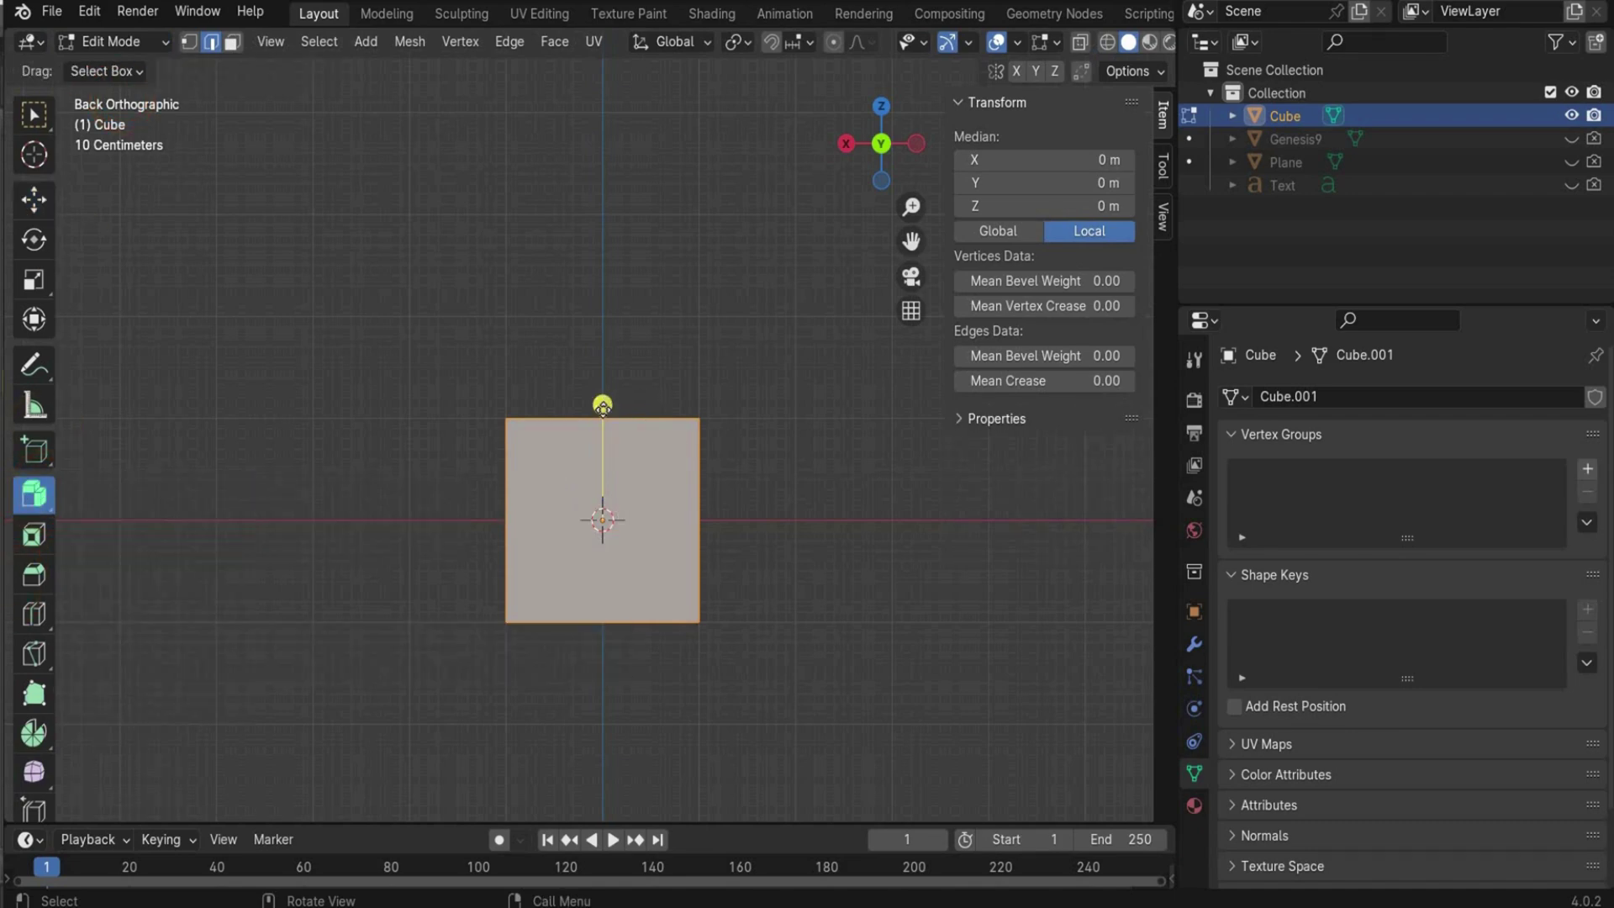
pyautogui.moveTo(603, 405); pyautogui.dragTo(630, 343)
pyautogui.scroll(-4, 630, 342)
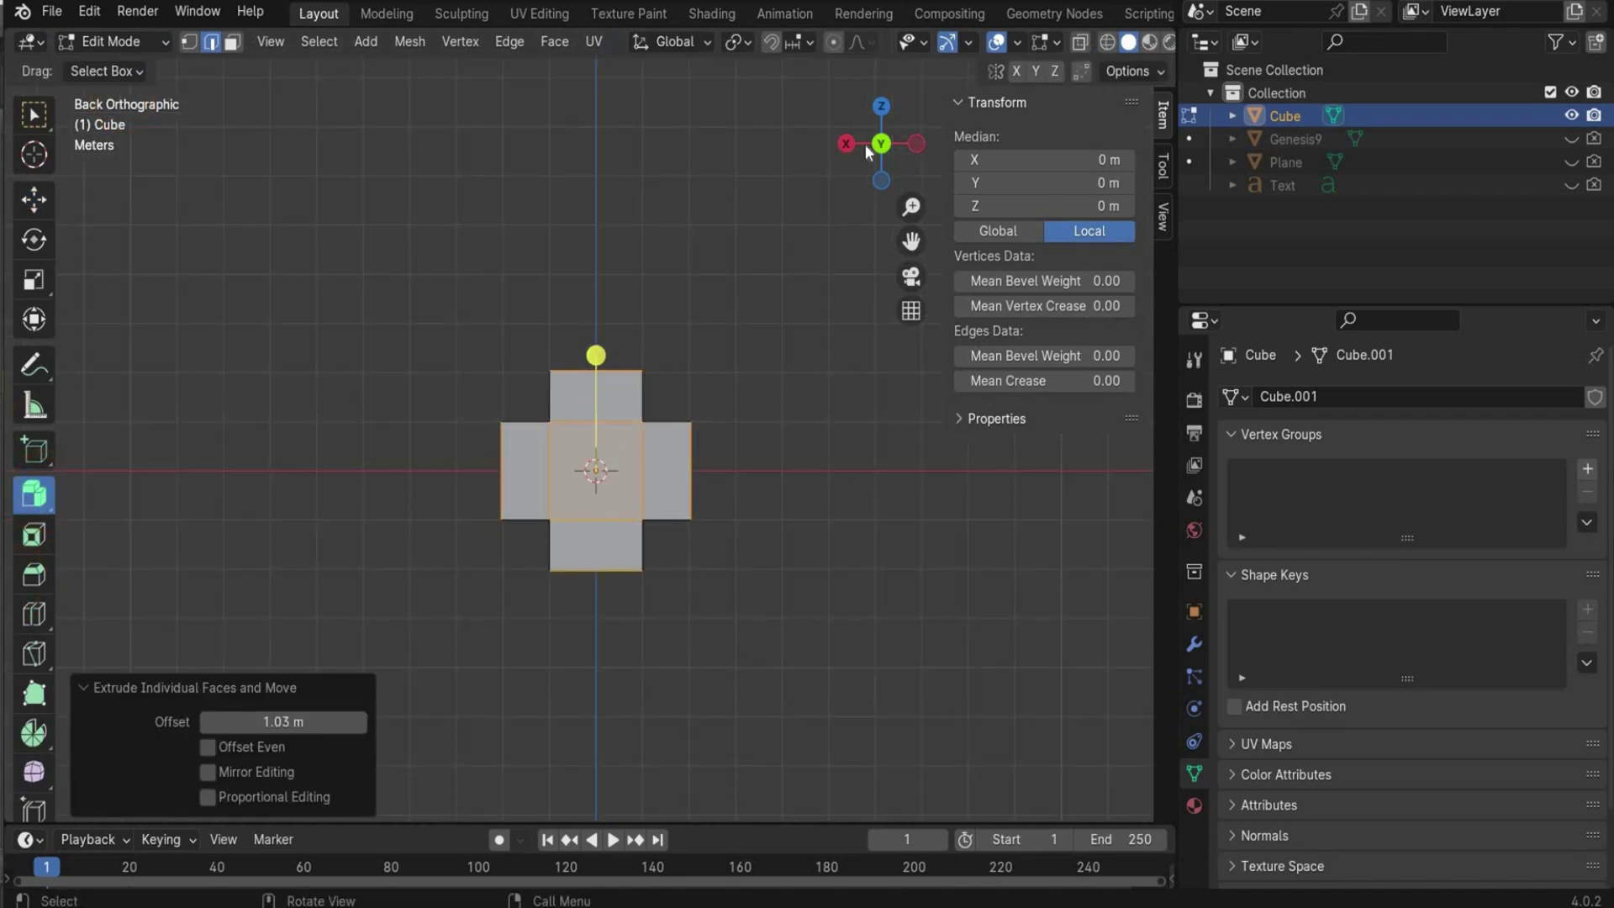
# - Set the transform pivot point to Individual Origins for the selected extruded faces
pyautogui.moveTo(881, 143); pyautogui.dragTo(659, 194)
pyautogui.scroll(1, 886, 64)
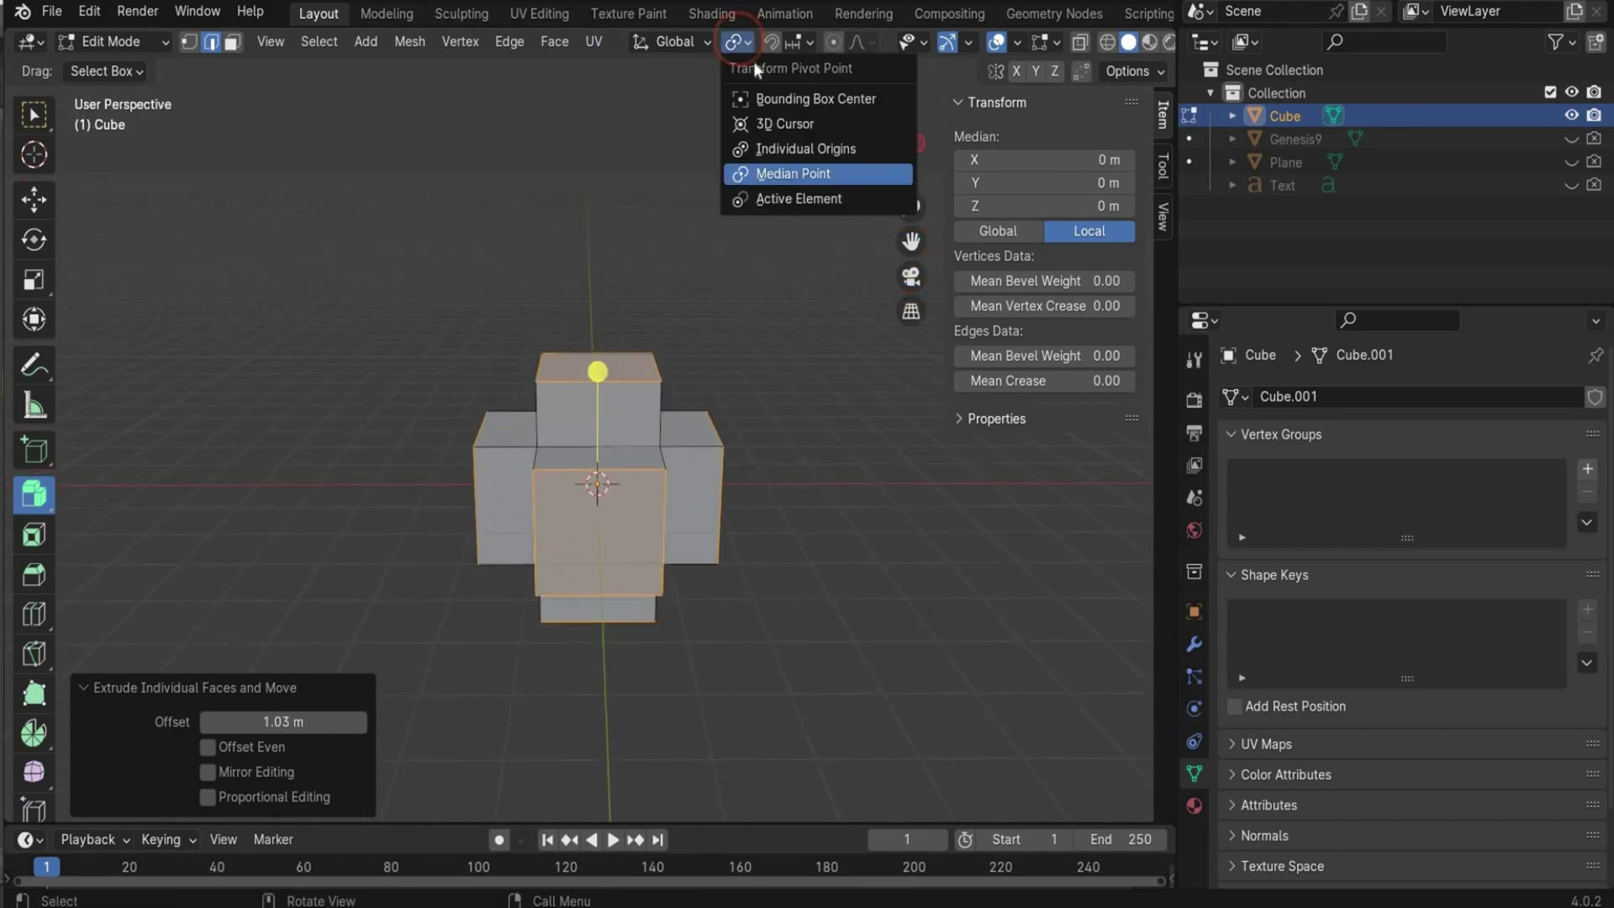
pyautogui.click(777, 151)
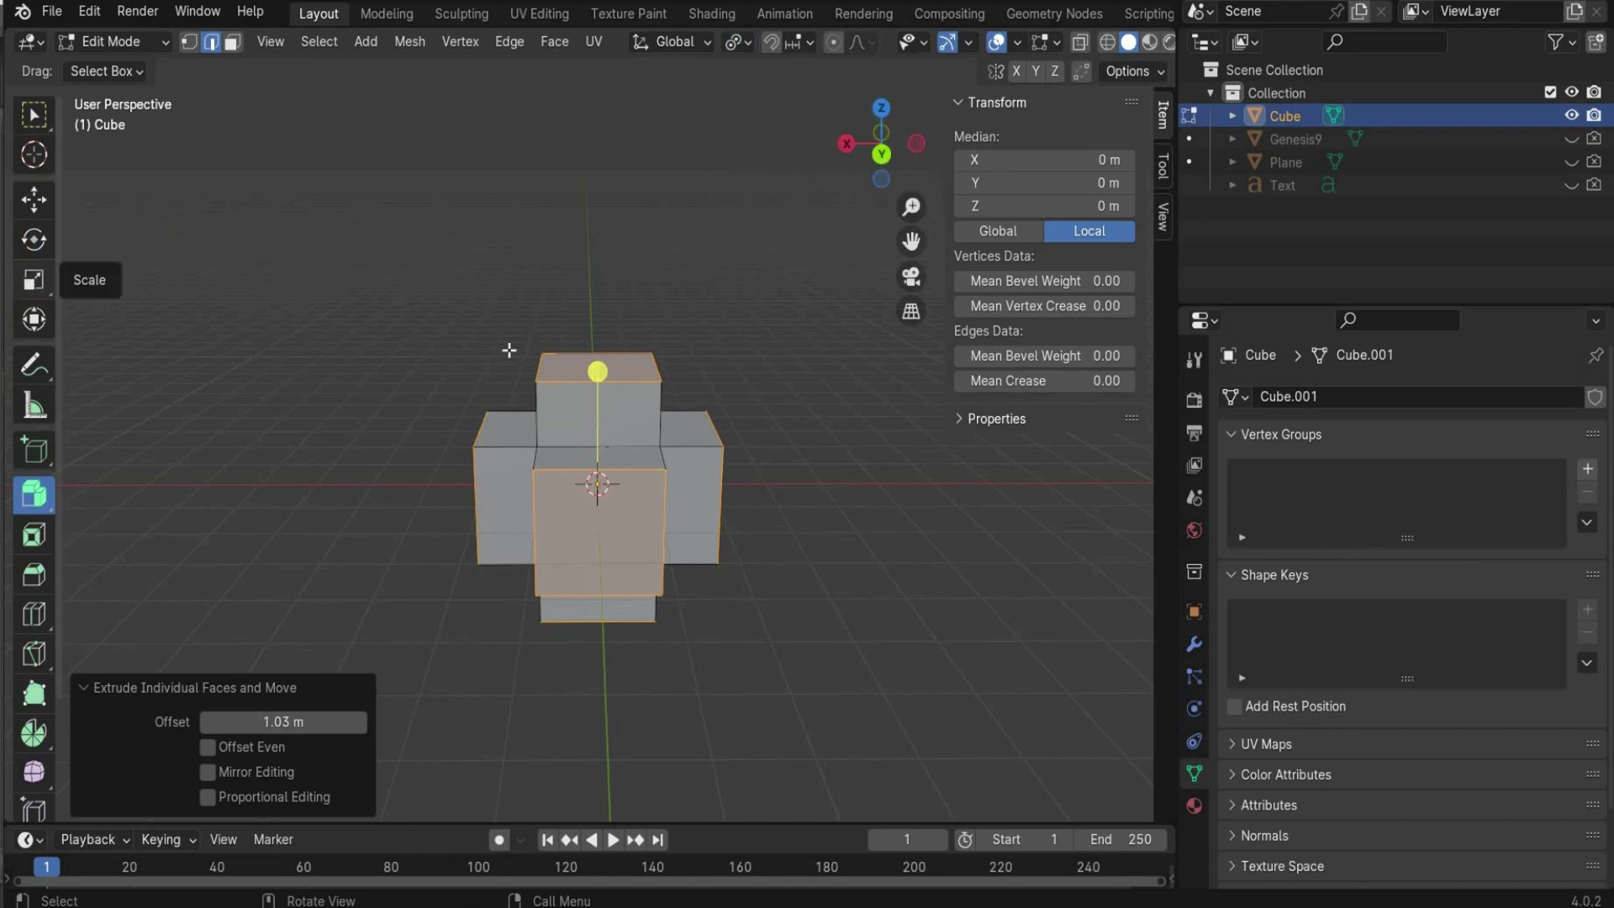
# - Scale the selected end faces of the extruded cube to 0.8 on X, Y and Z
pyautogui.click(38, 280)
pyautogui.scroll(1, 592, 408)
pyautogui.moveTo(599, 410); pyautogui.dragTo(595, 421)
pyautogui.click(303, 720)
pyautogui.write('0.')
pyautogui.press('Return')
pyautogui.click(290, 698)
pyautogui.write('0')
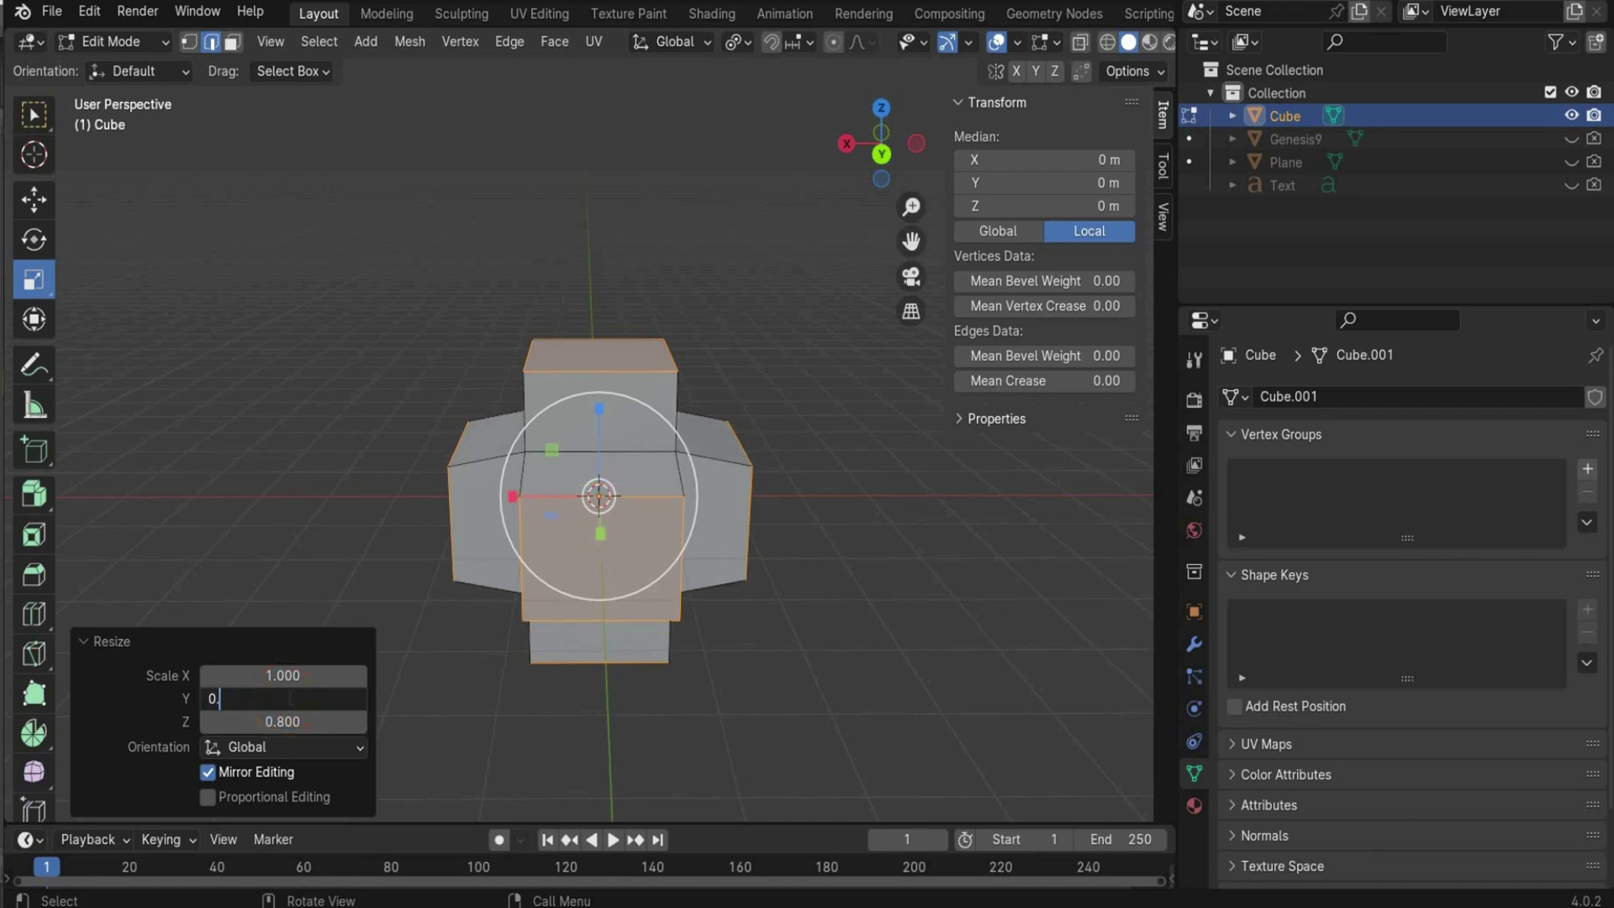
pyautogui.write('.85')
pyautogui.press('Return')
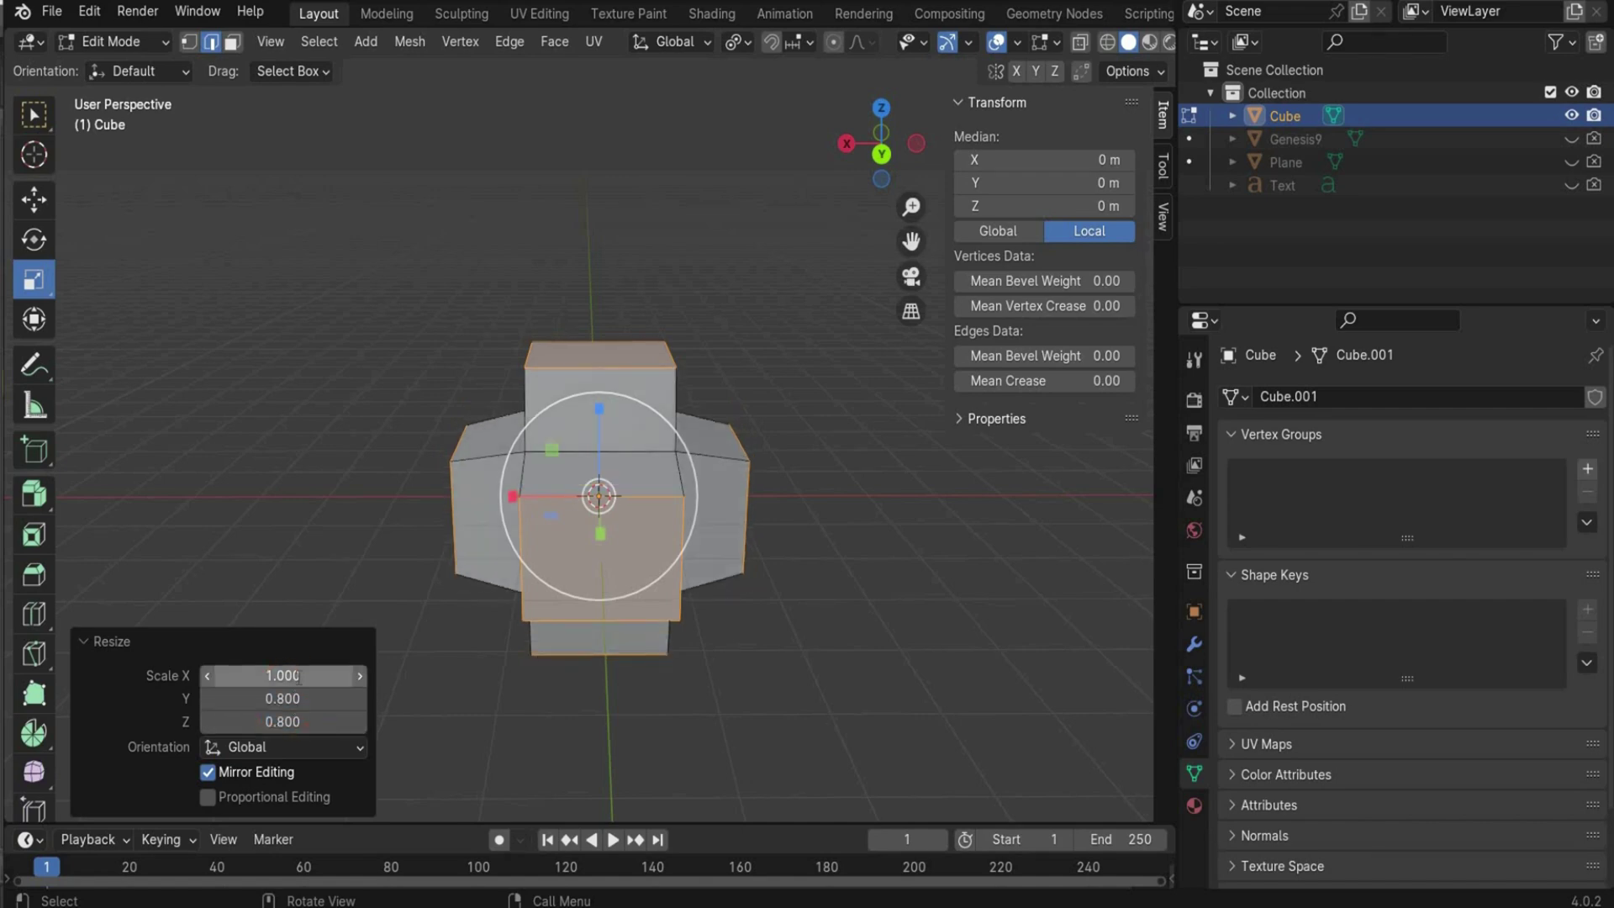
pyautogui.click(294, 675)
pyautogui.write('0.8')
pyautogui.press('Return')
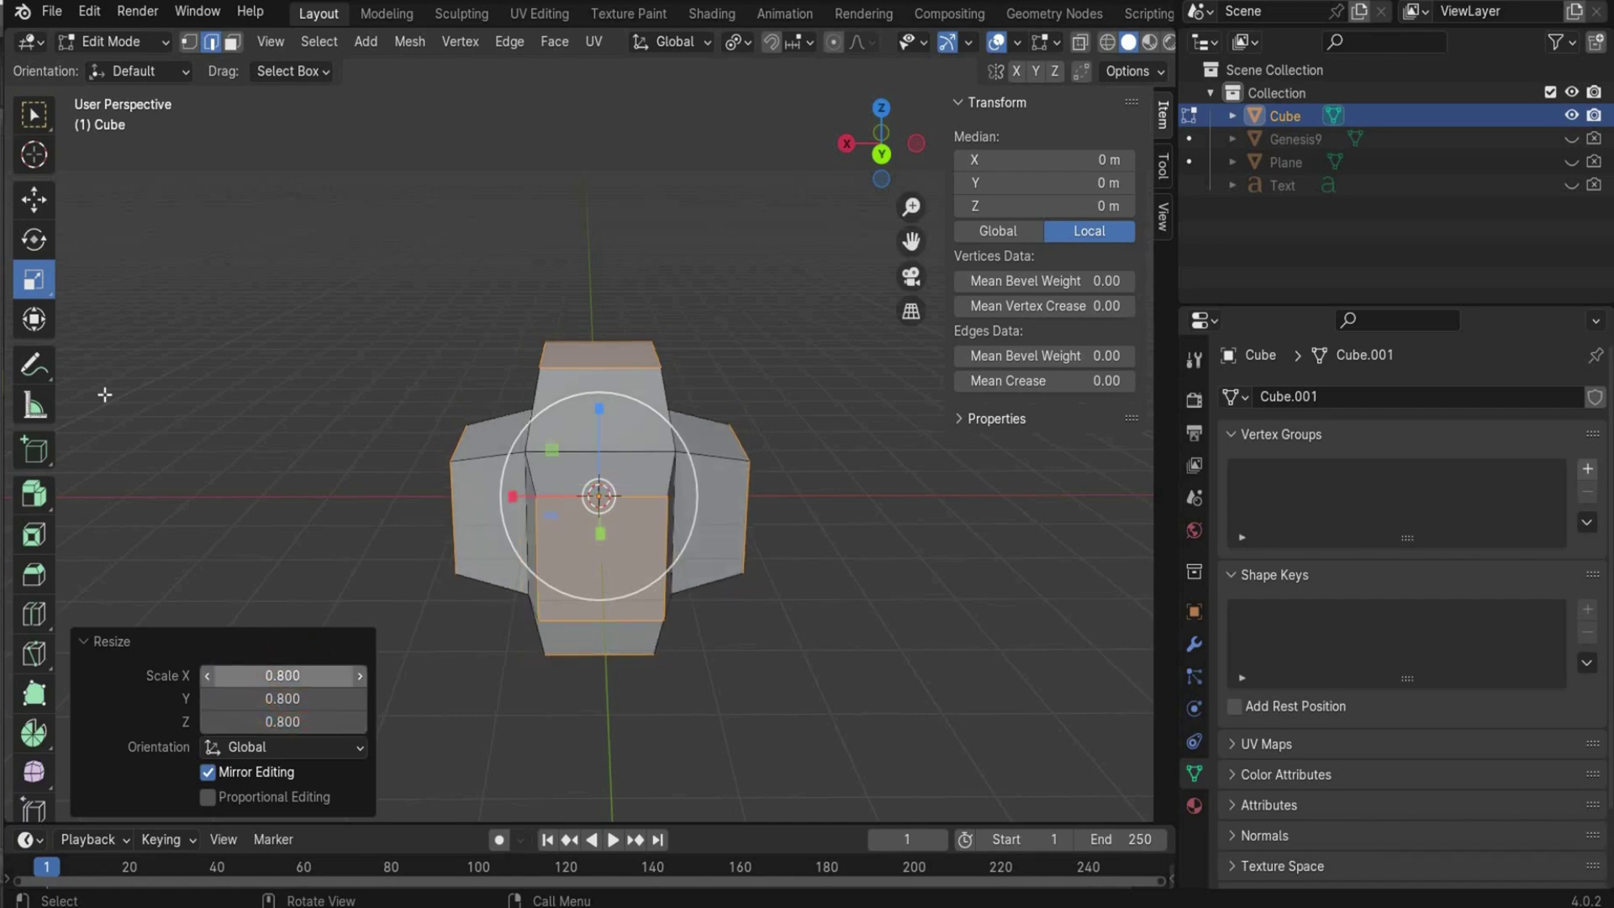
# - Extrude the six end faces individually outward by about 1.17 m and scale them to 0.5 on all axes
pyautogui.click(33, 493)
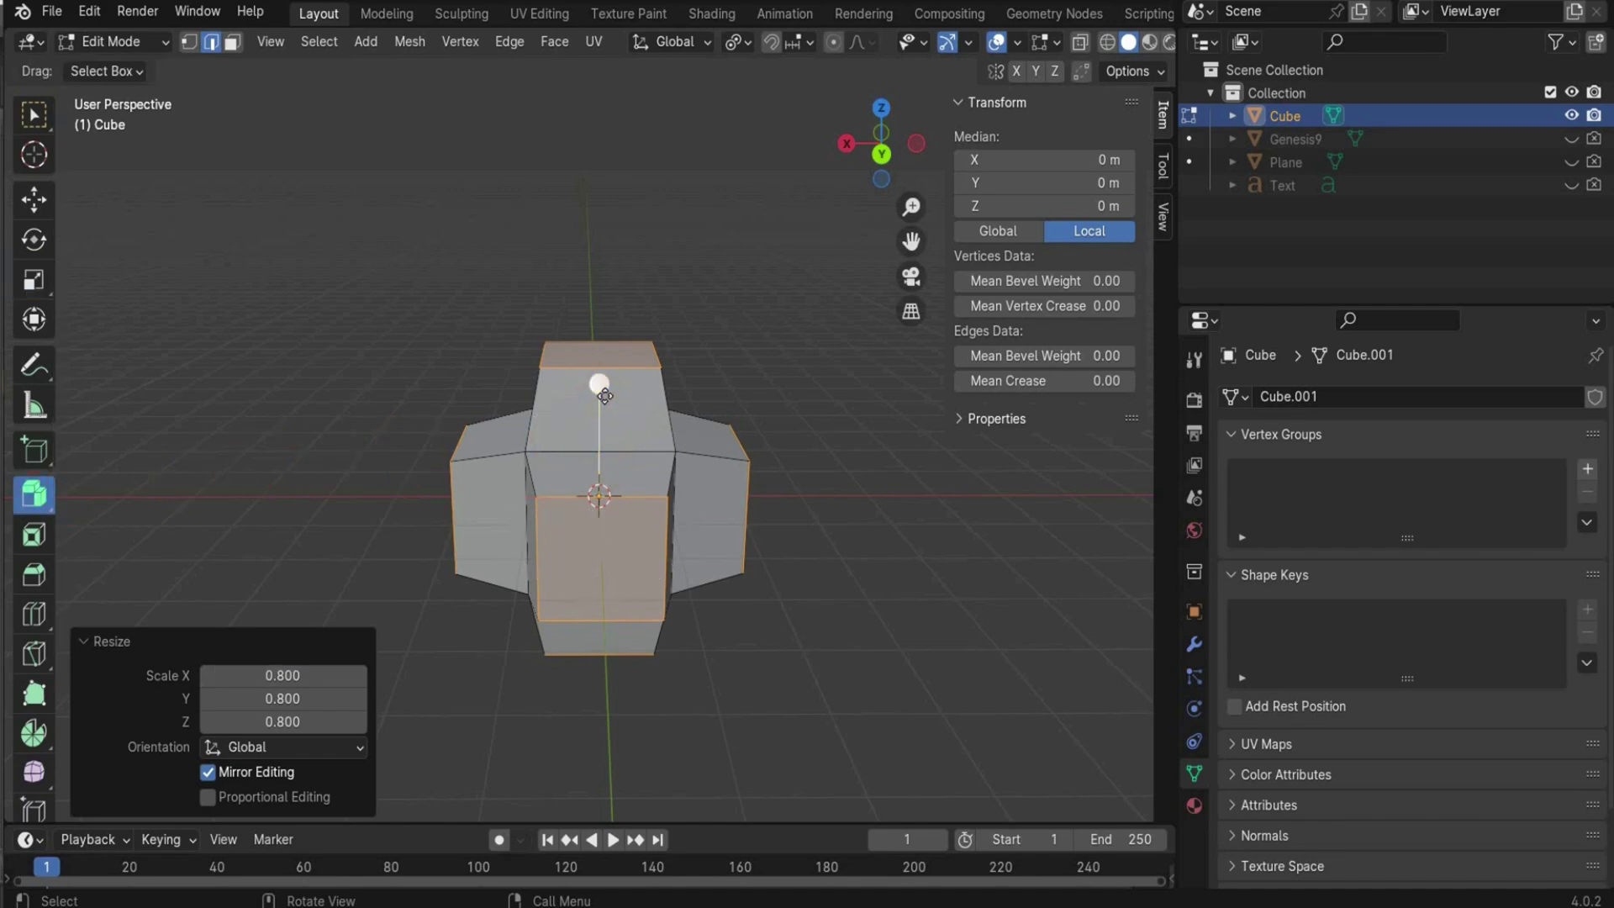
pyautogui.moveTo(604, 395); pyautogui.dragTo(623, 339)
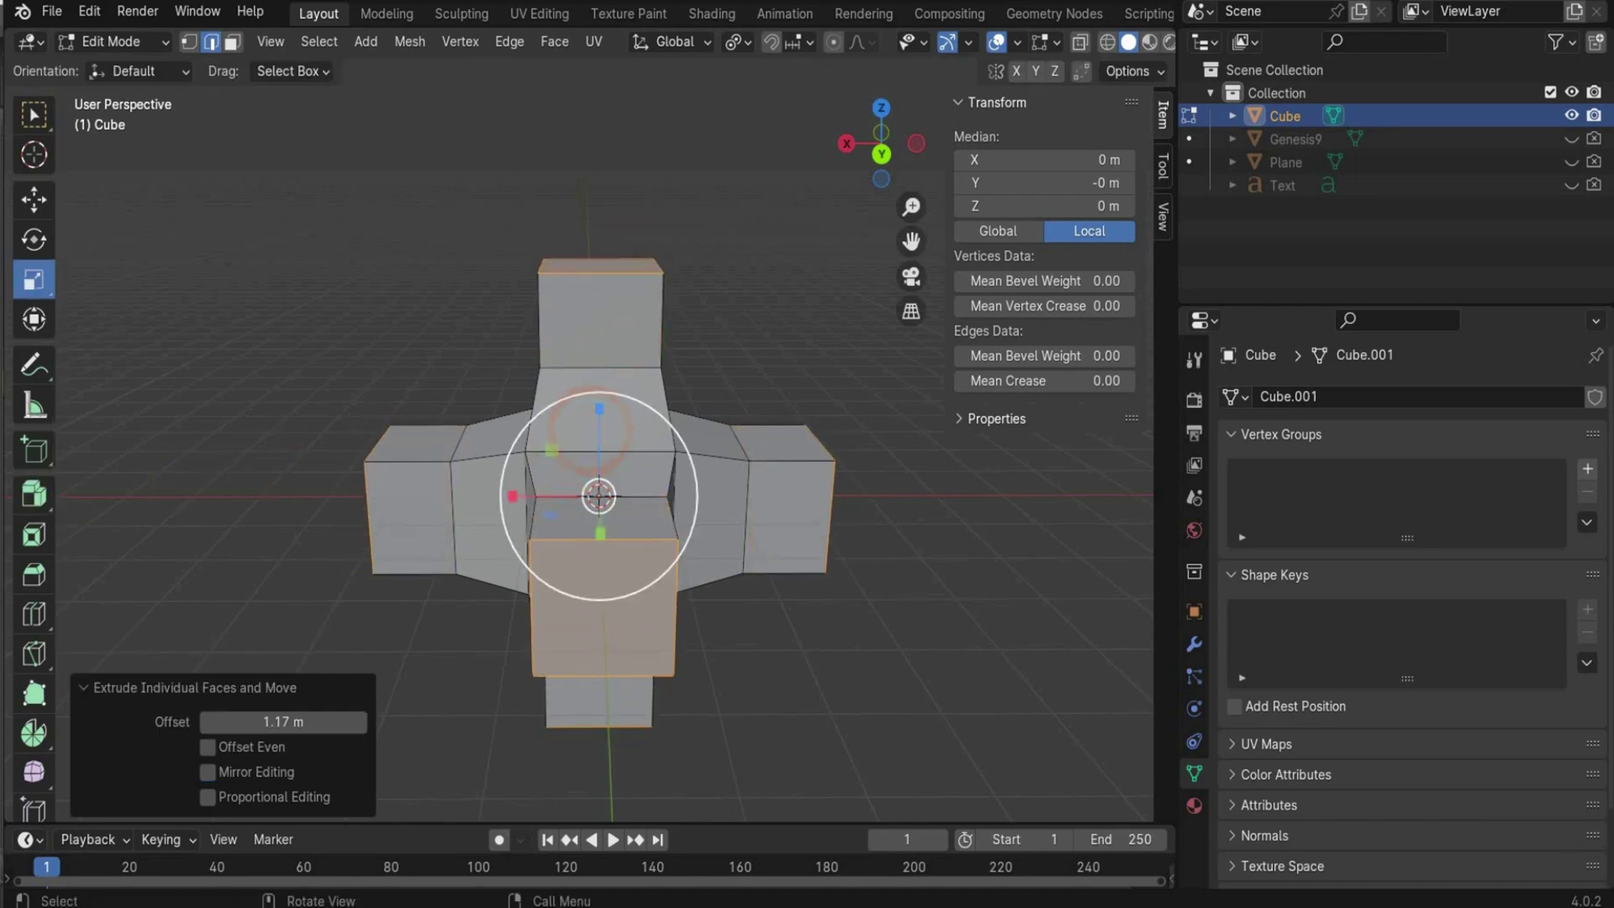
pyautogui.moveTo(599, 431); pyautogui.dragTo(595, 439)
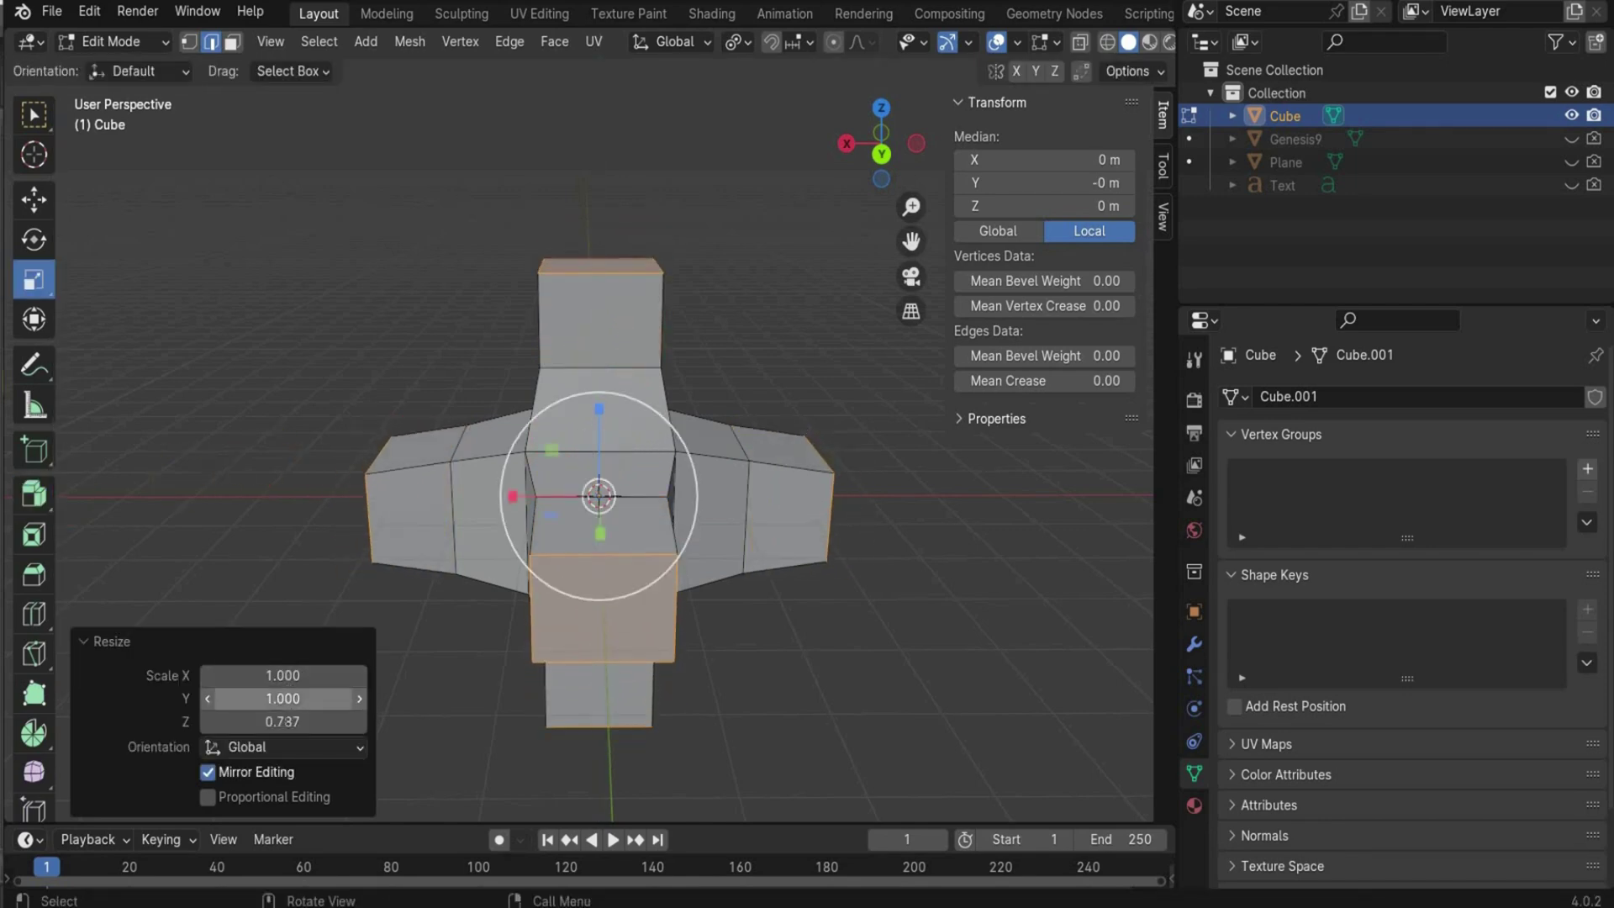
pyautogui.click(282, 721)
pyautogui.write('0.5')
pyautogui.click(301, 699)
pyautogui.write('0.5')
pyautogui.press('Return')
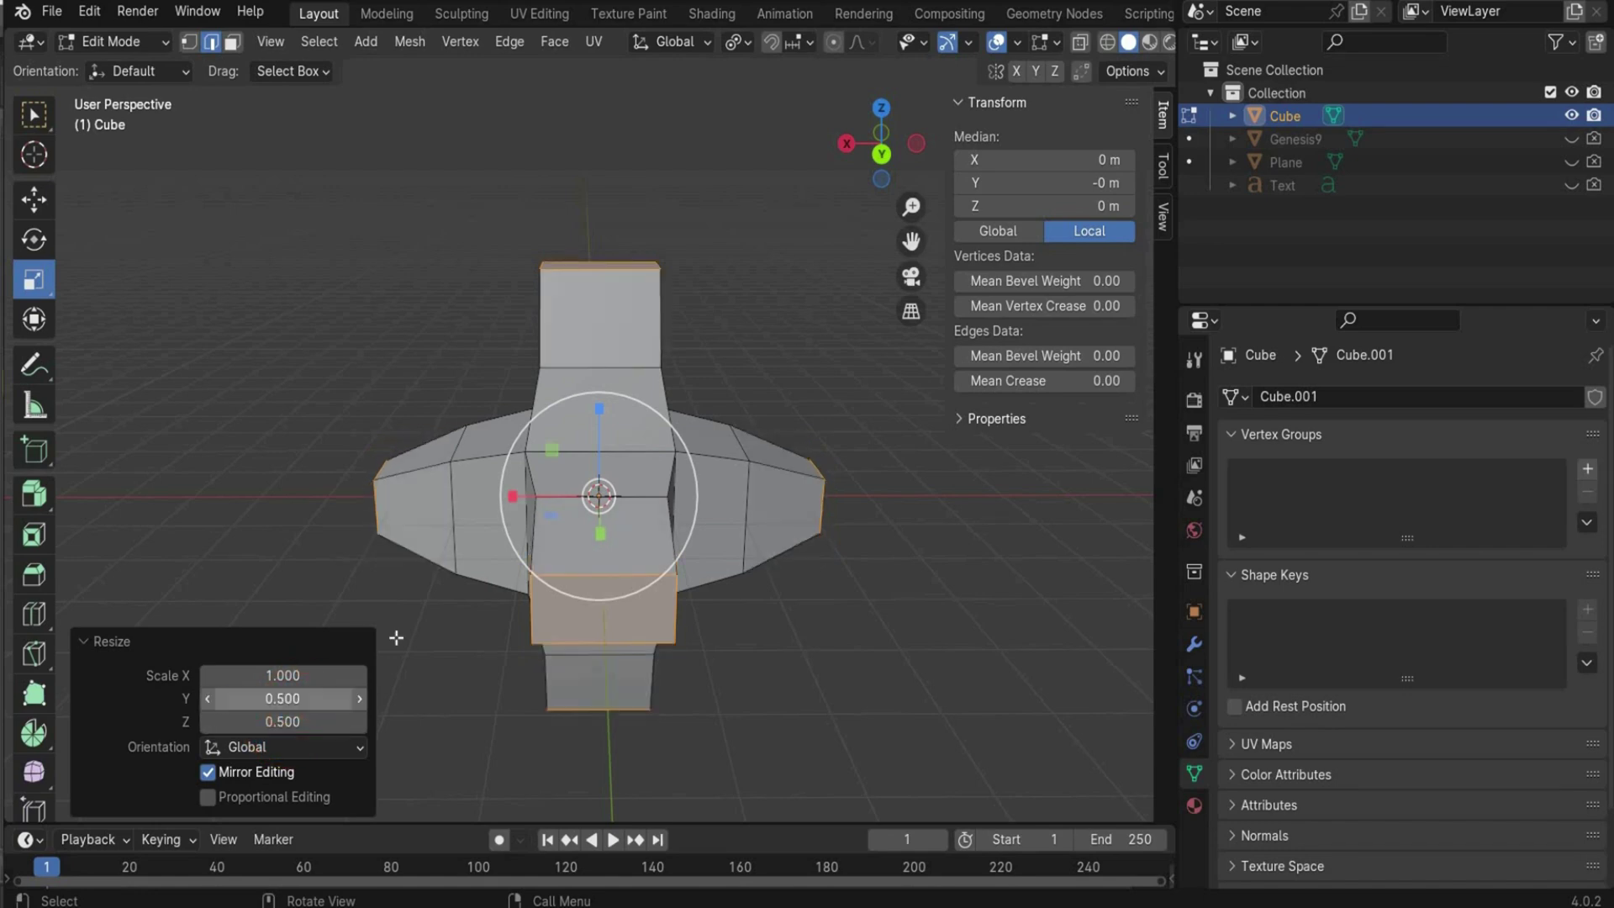
pyautogui.click(290, 675)
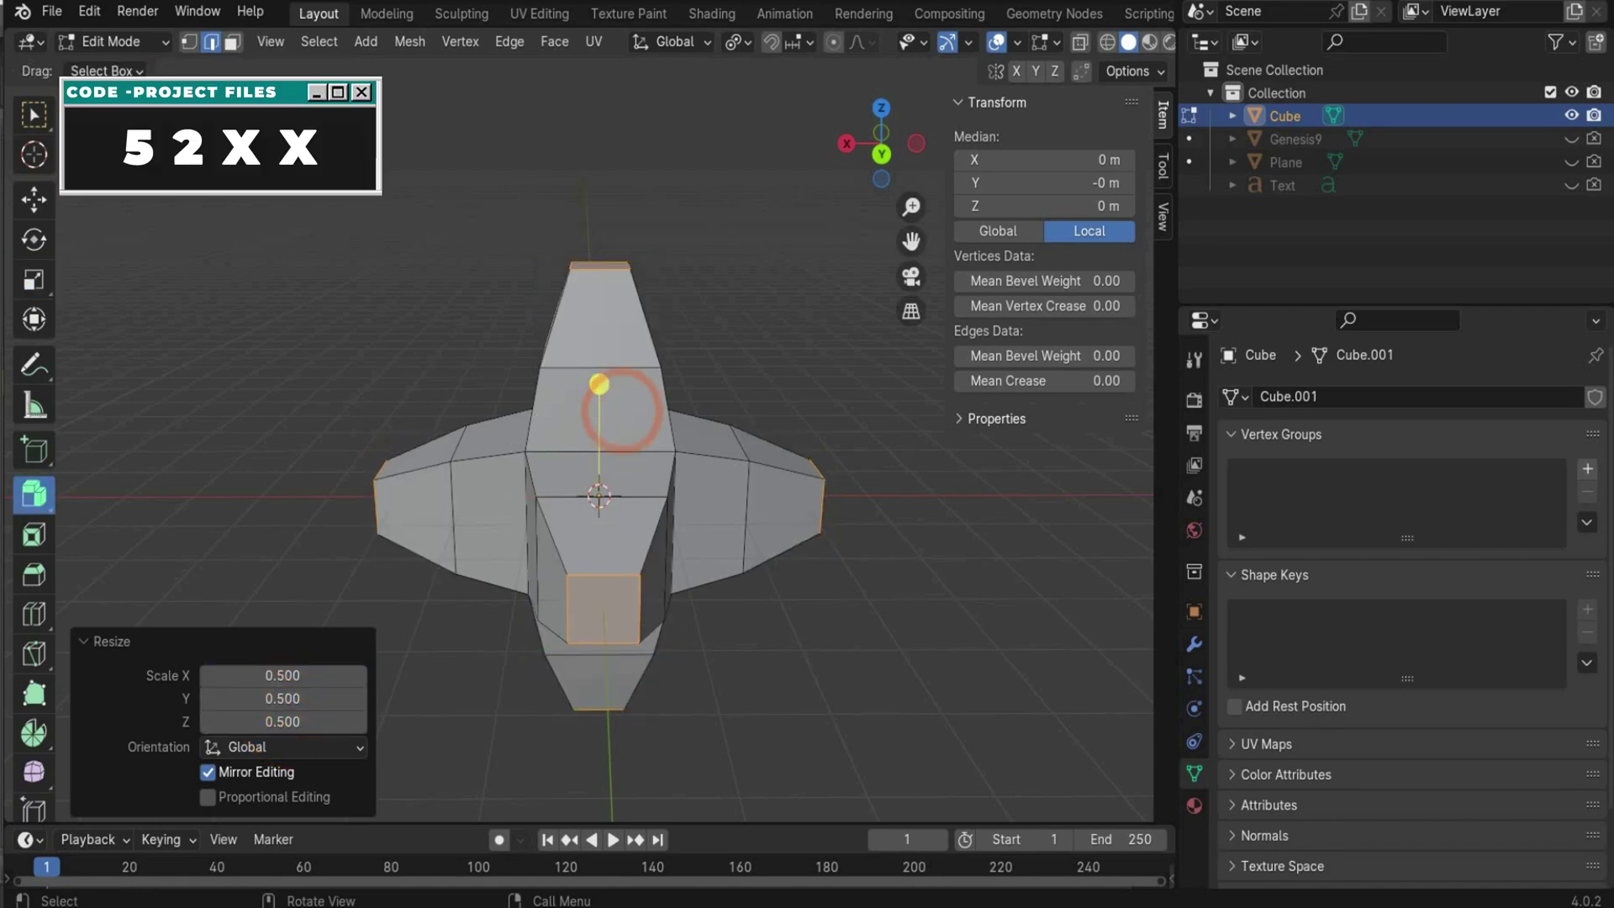
# - Extrude the end faces individually outward once more and scale them to 0 on X, Y and Z to form points
pyautogui.moveTo(607, 391); pyautogui.dragTo(616, 345)
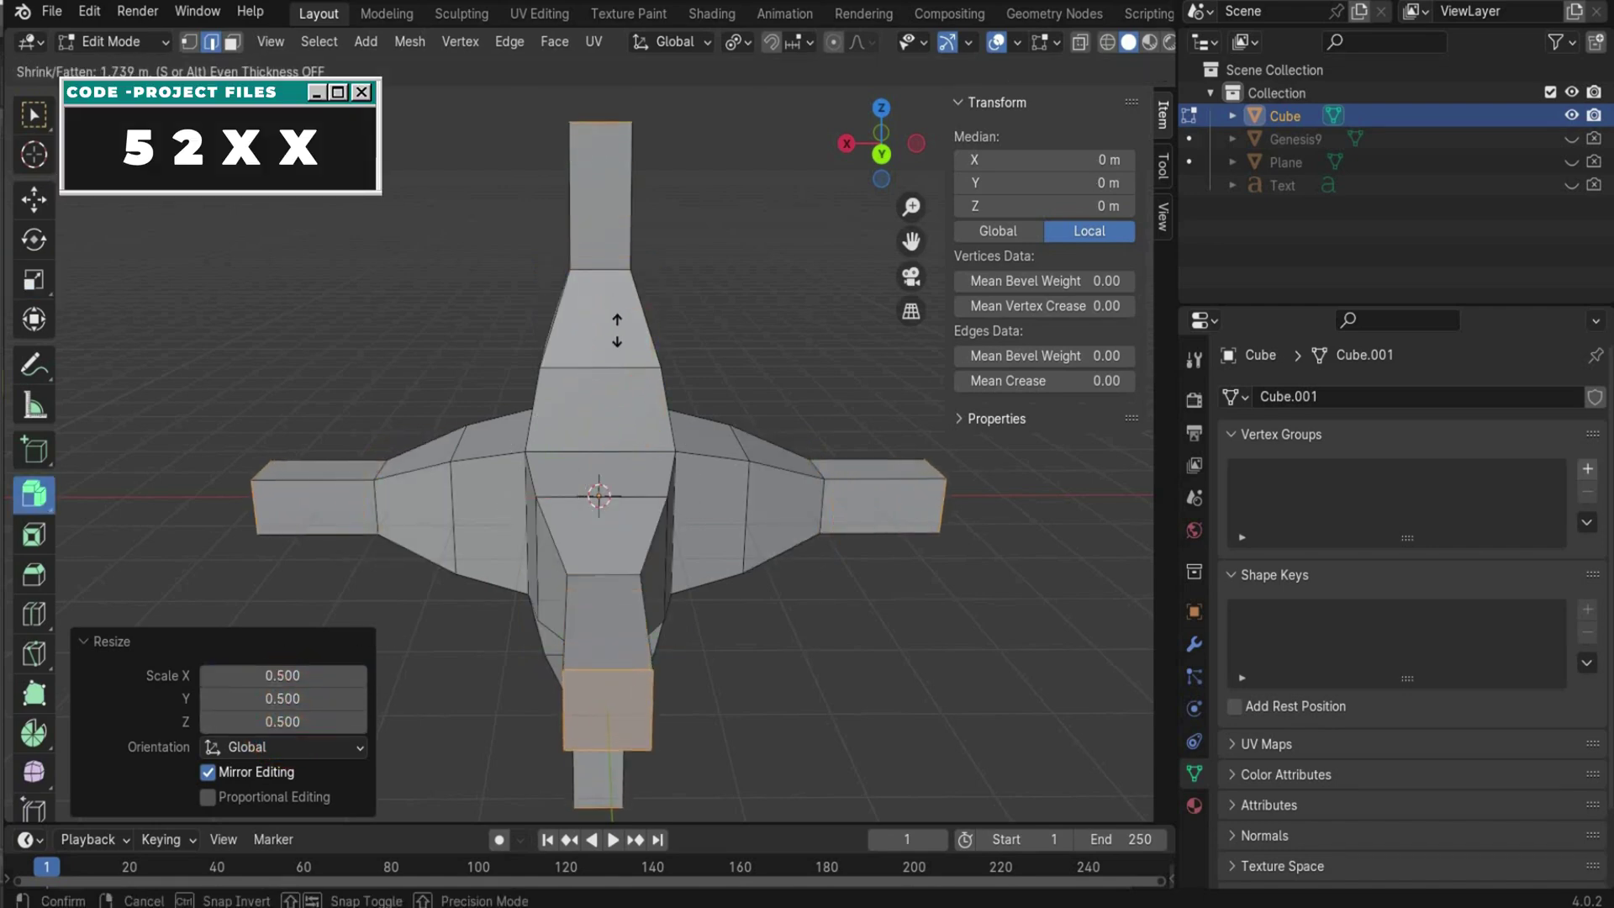
pyautogui.click(238, 721)
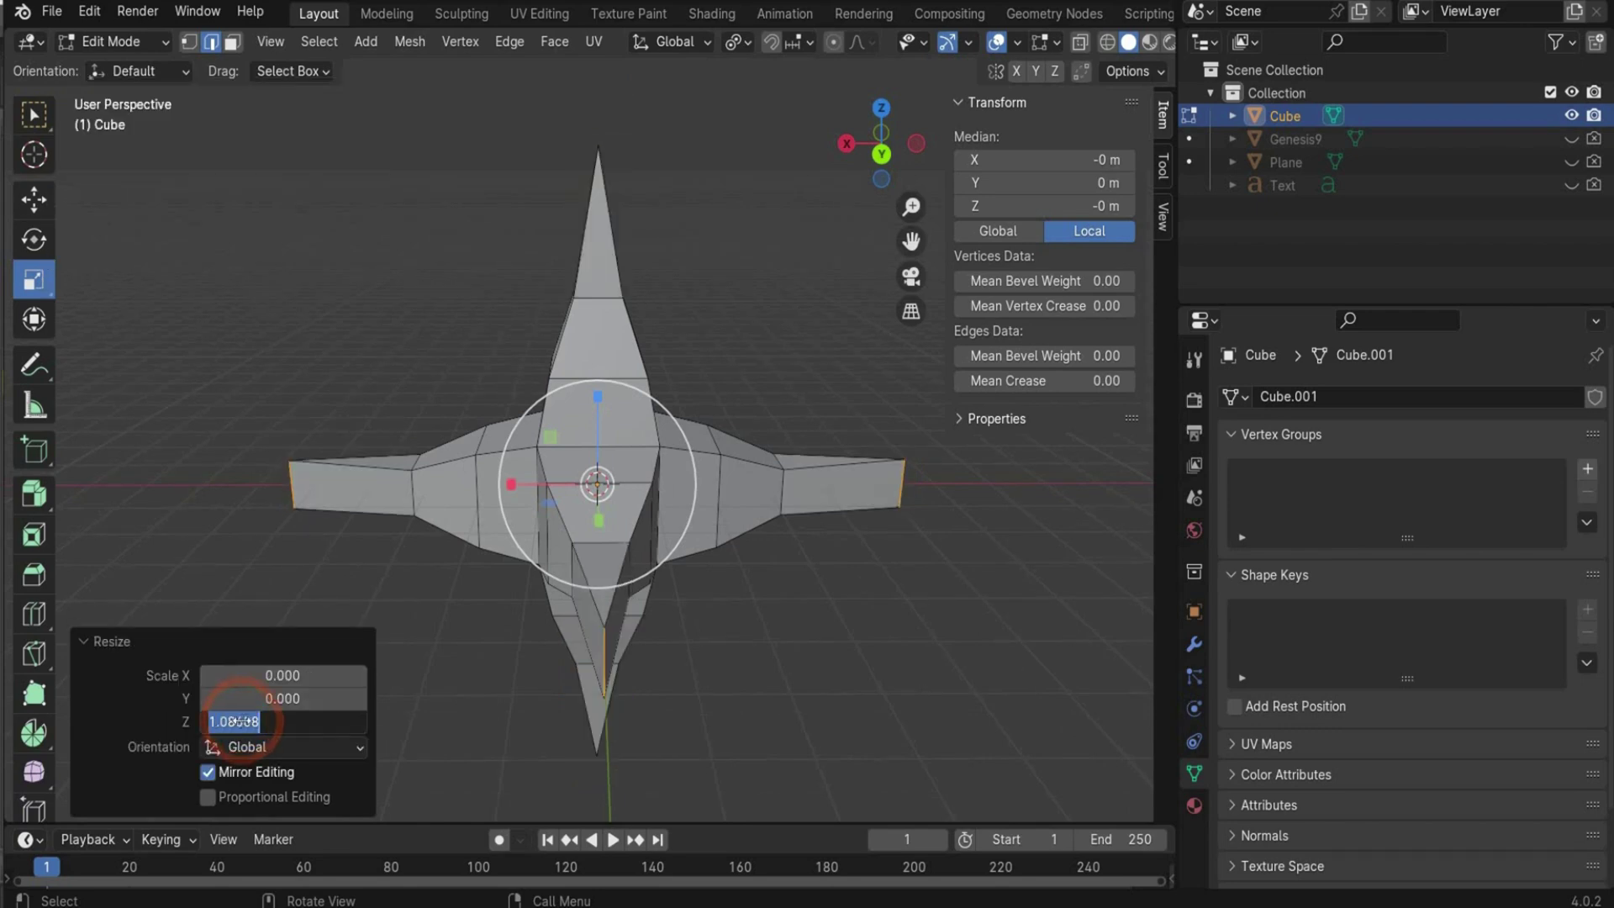
pyautogui.write('0')
pyautogui.press('Return')
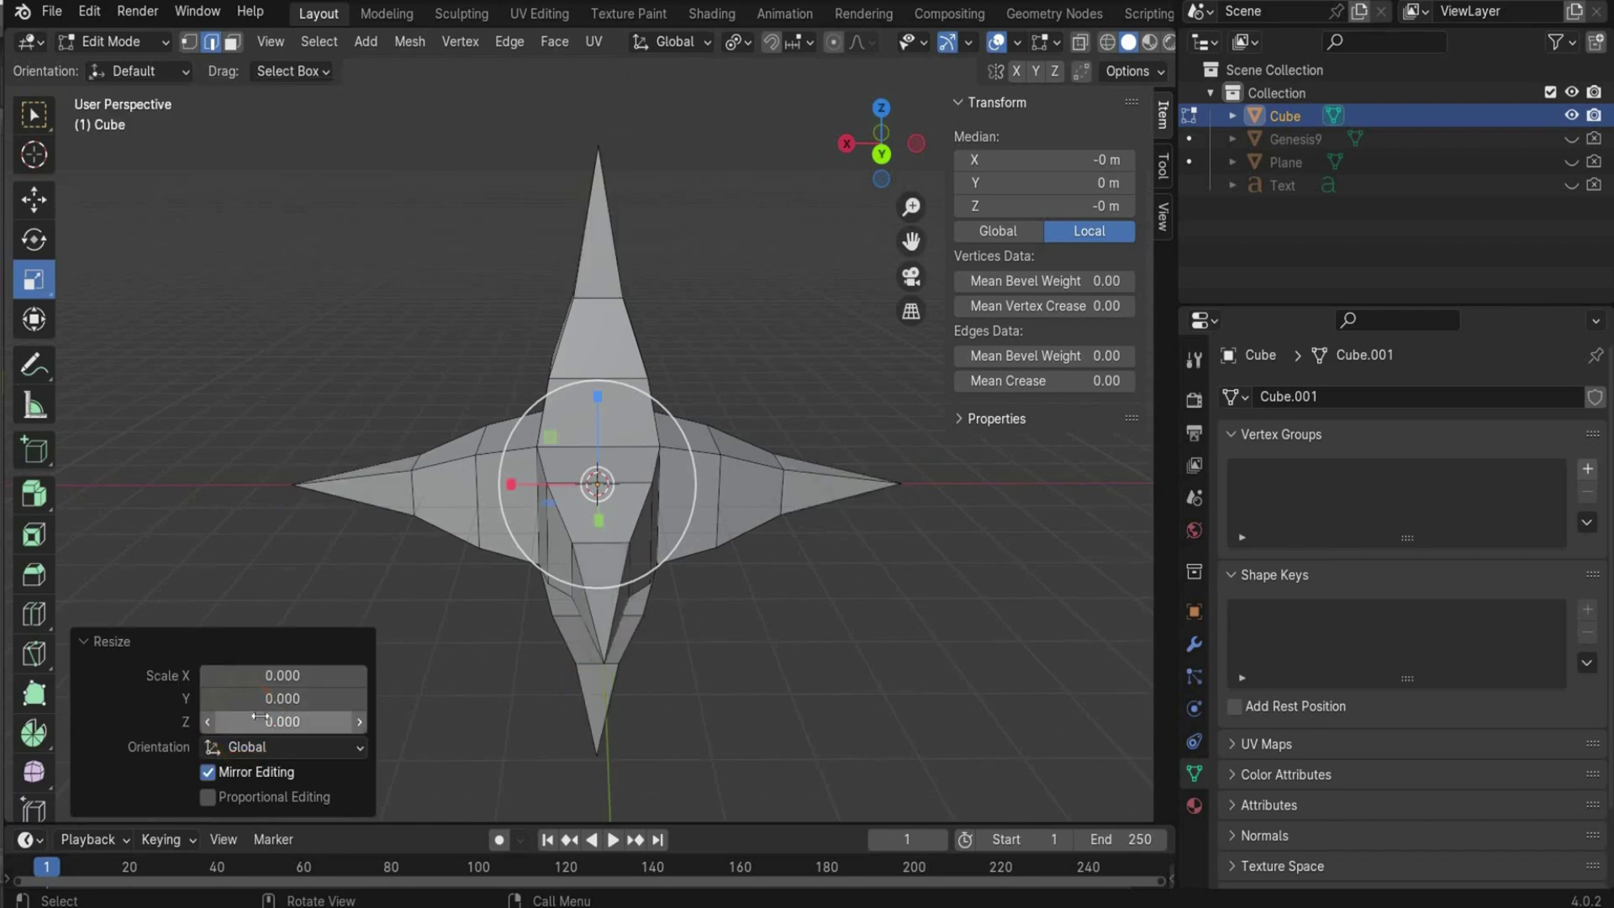
# - Return the star mesh to Object Mode
pyautogui.scroll(-2, 717, 281)
pyautogui.scroll(1, 664, 227)
pyautogui.moveTo(853, 170); pyautogui.dragTo(547, 225)
pyautogui.click(102, 42)
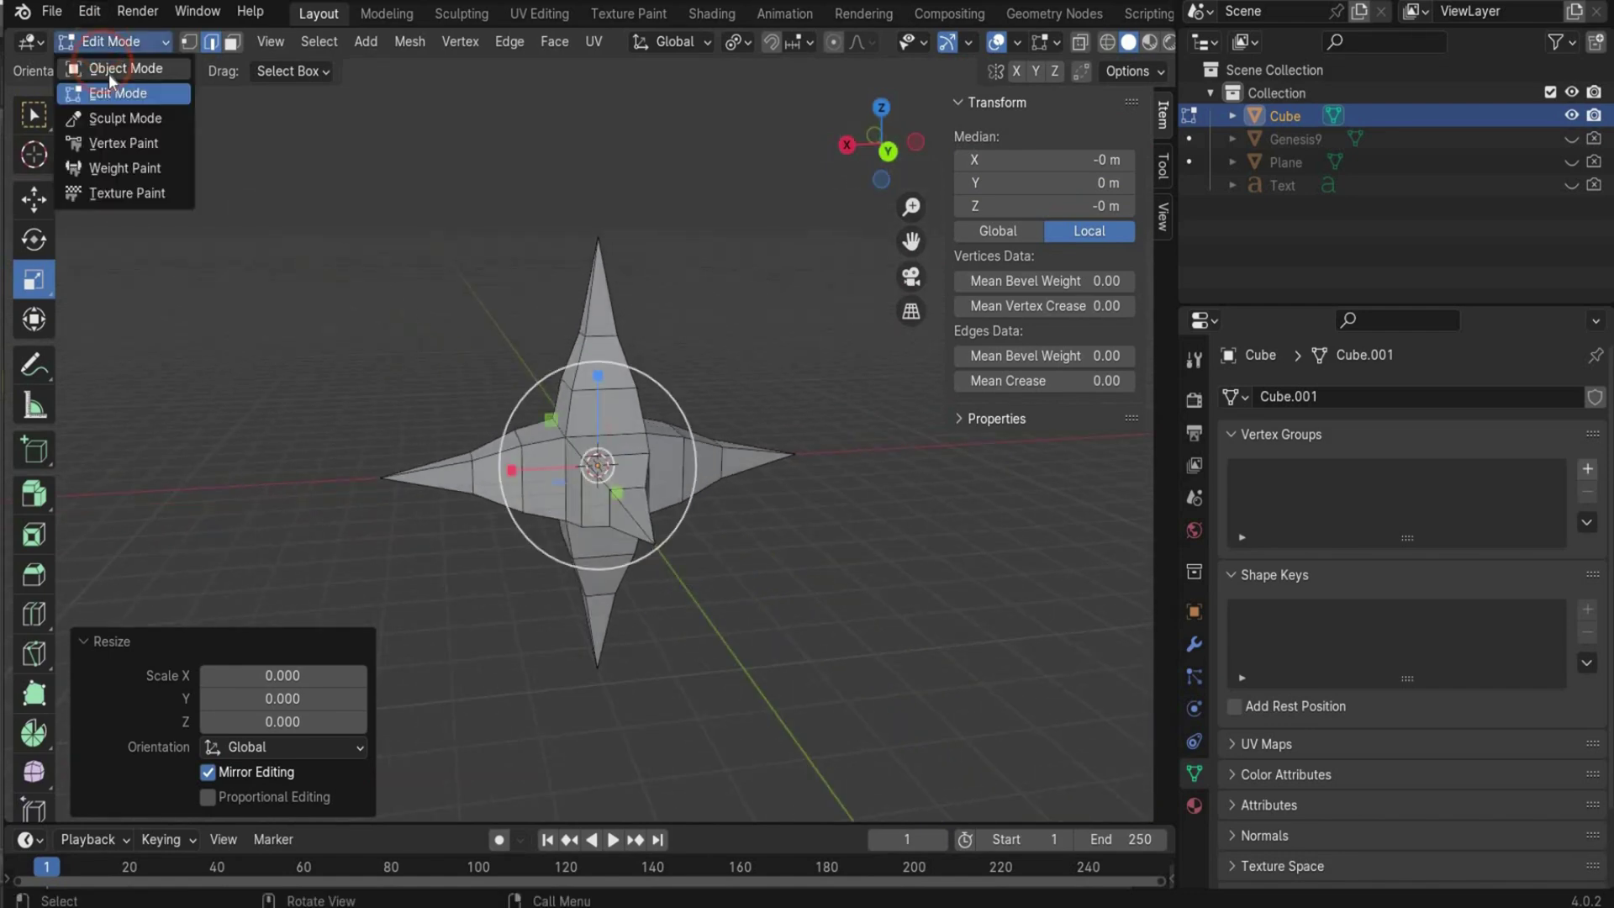
pyautogui.click(108, 67)
# - Add a Smooth deform modifier to the star and set its factor to 1.9
pyautogui.click(1196, 640)
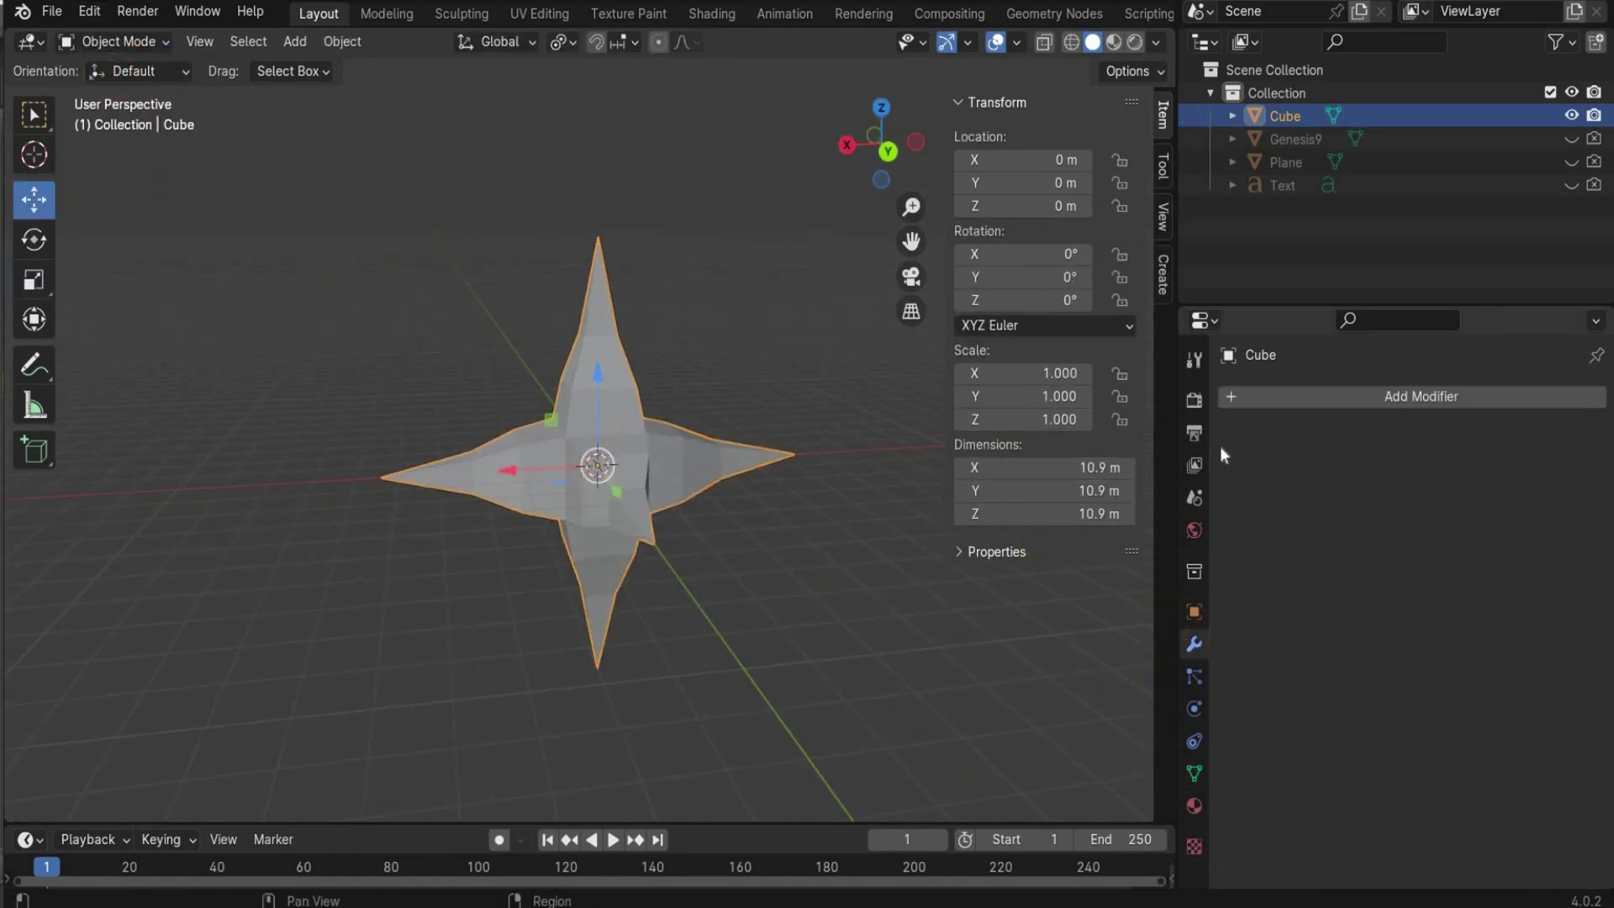
pyautogui.click(1233, 396)
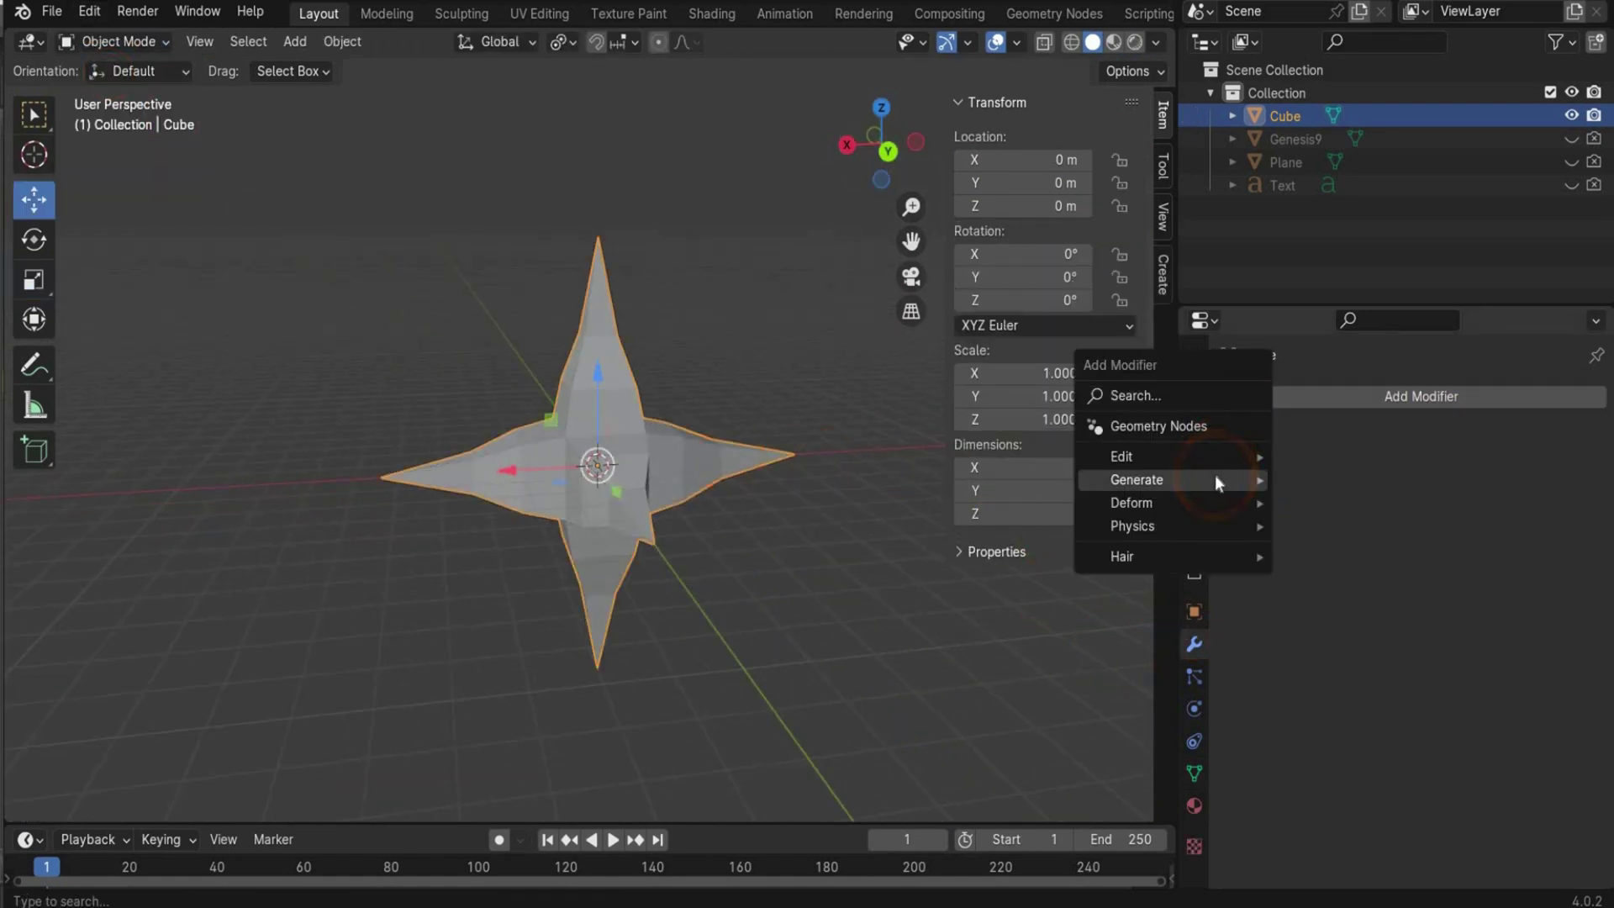
pyautogui.moveTo(1214, 476)
pyautogui.moveTo(1213, 508)
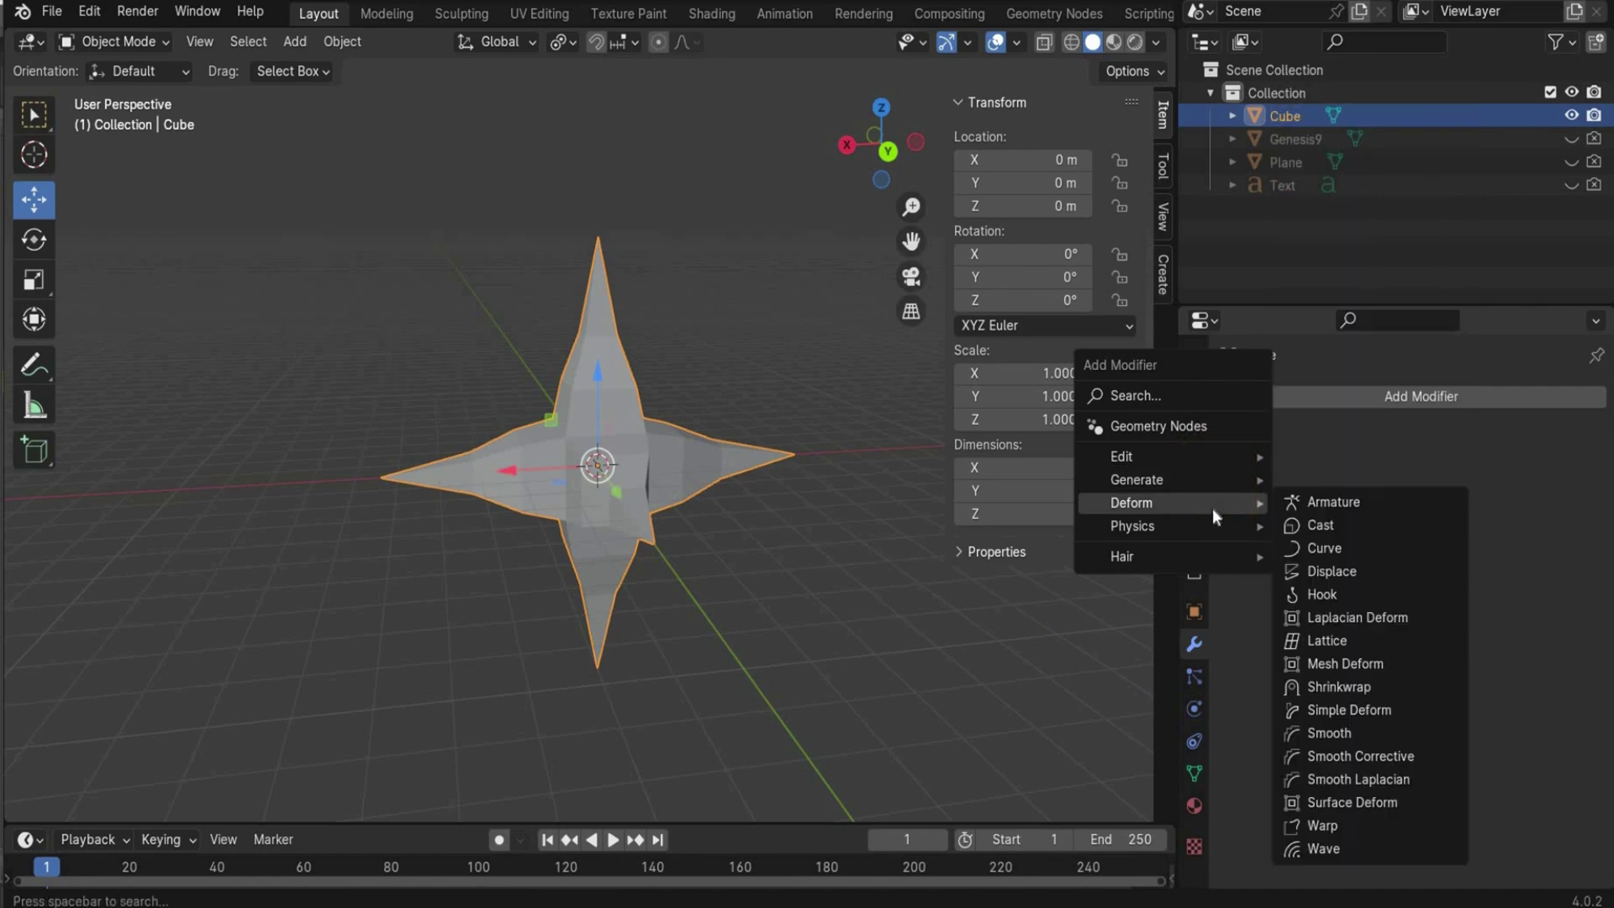
pyautogui.click(1338, 733)
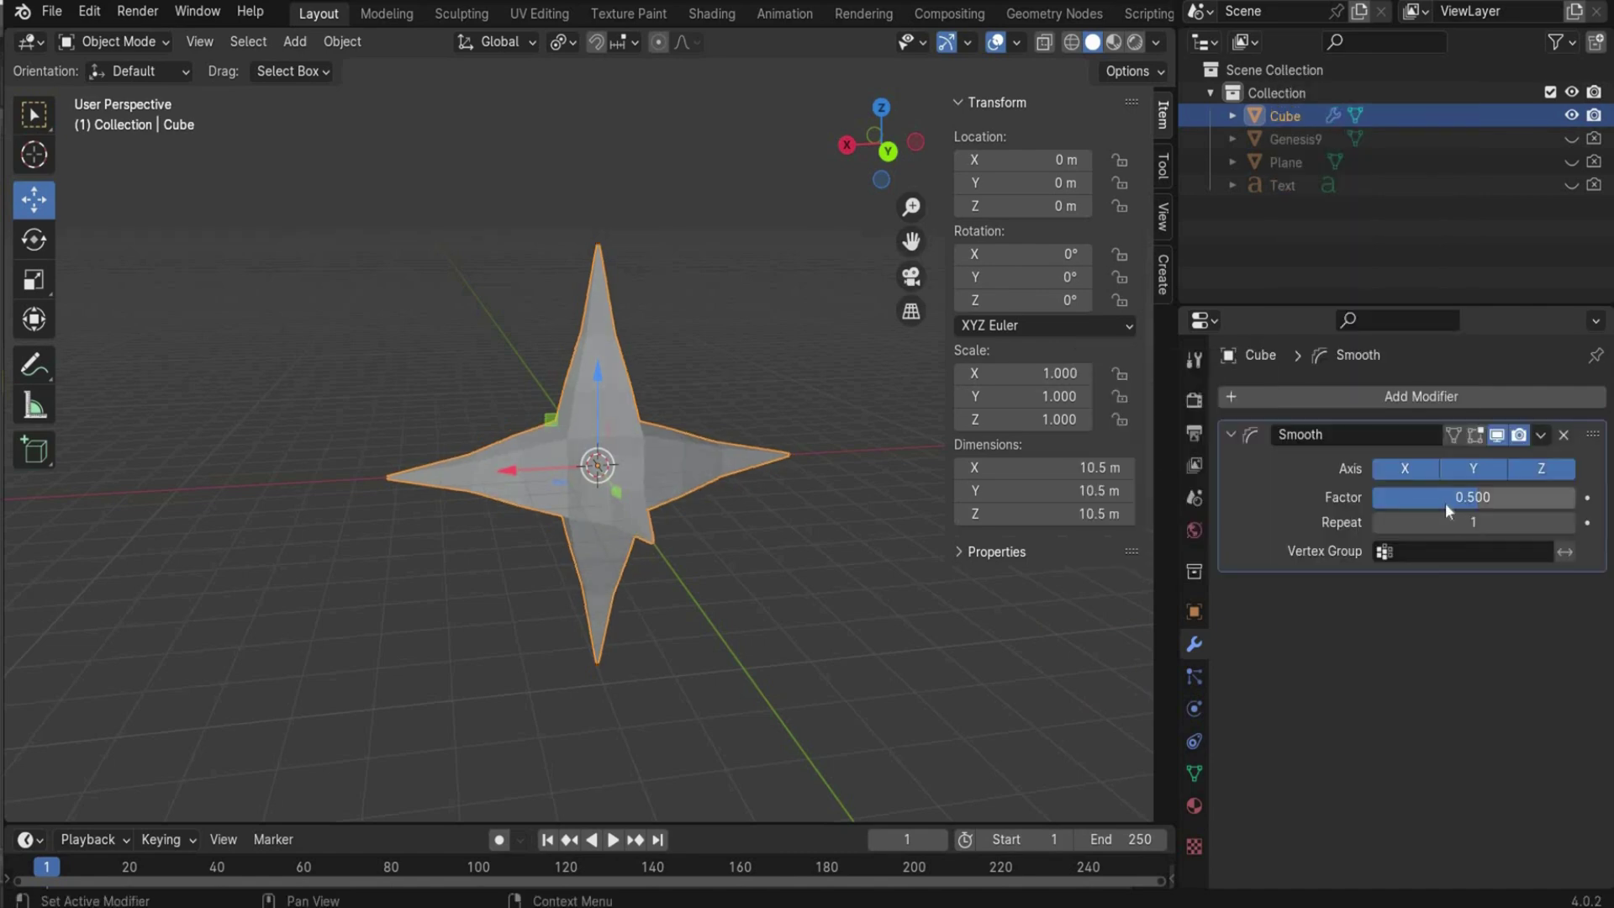
pyautogui.click(1400, 499)
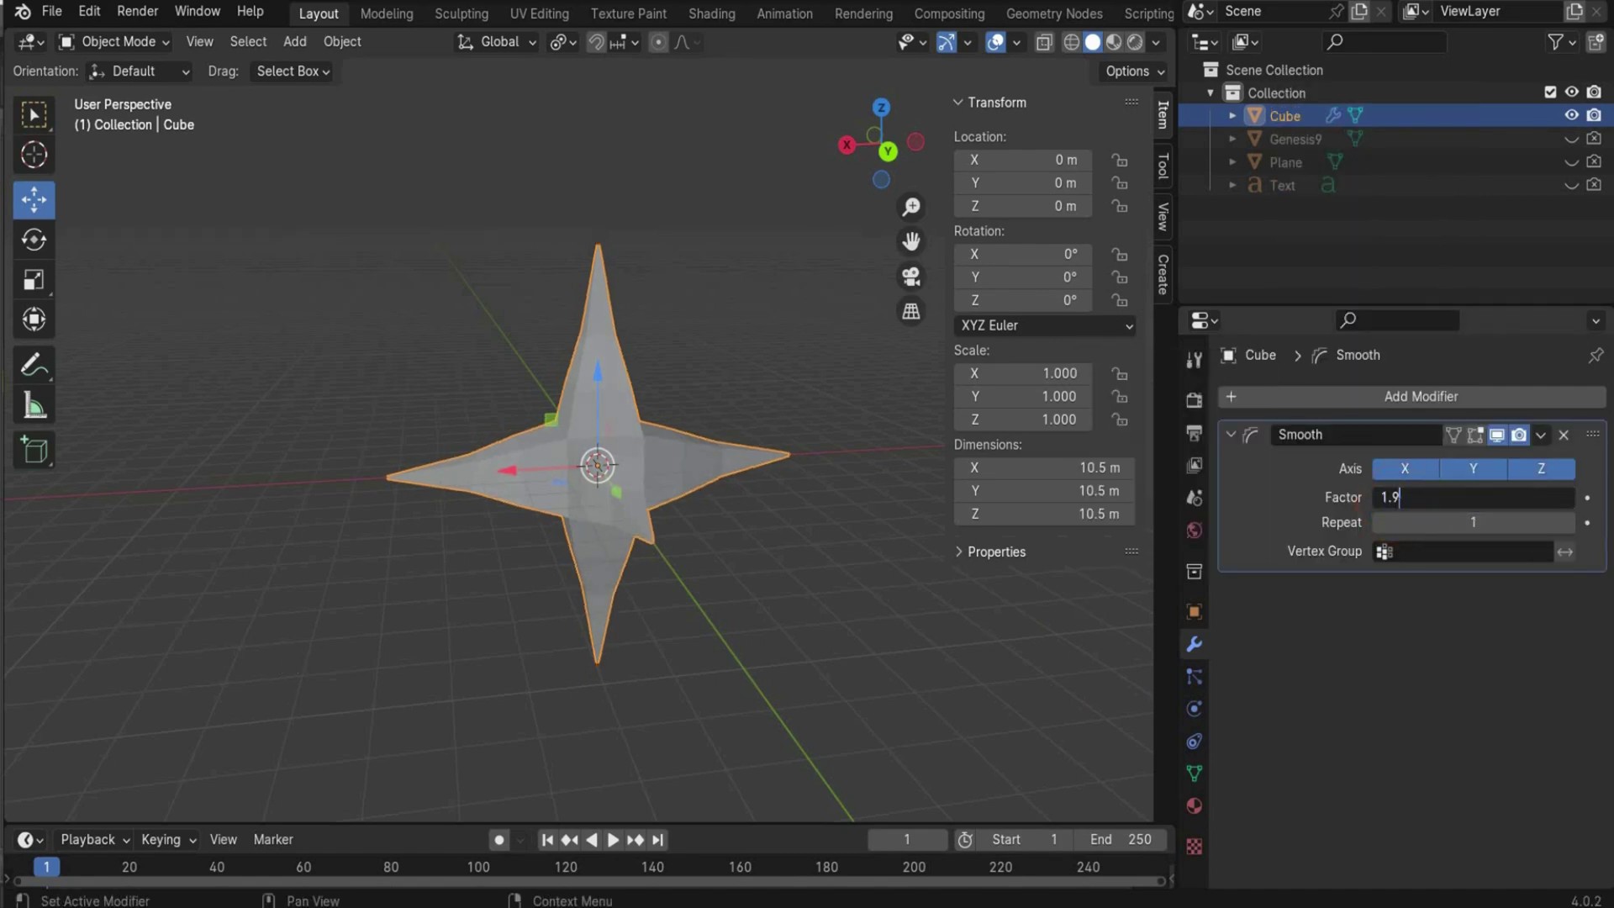
pyautogui.write('1.9')
pyautogui.press('Return')
# - Add a Subdivision Surface modifier to the star and raise its viewport levels to 6
pyautogui.click(1227, 400)
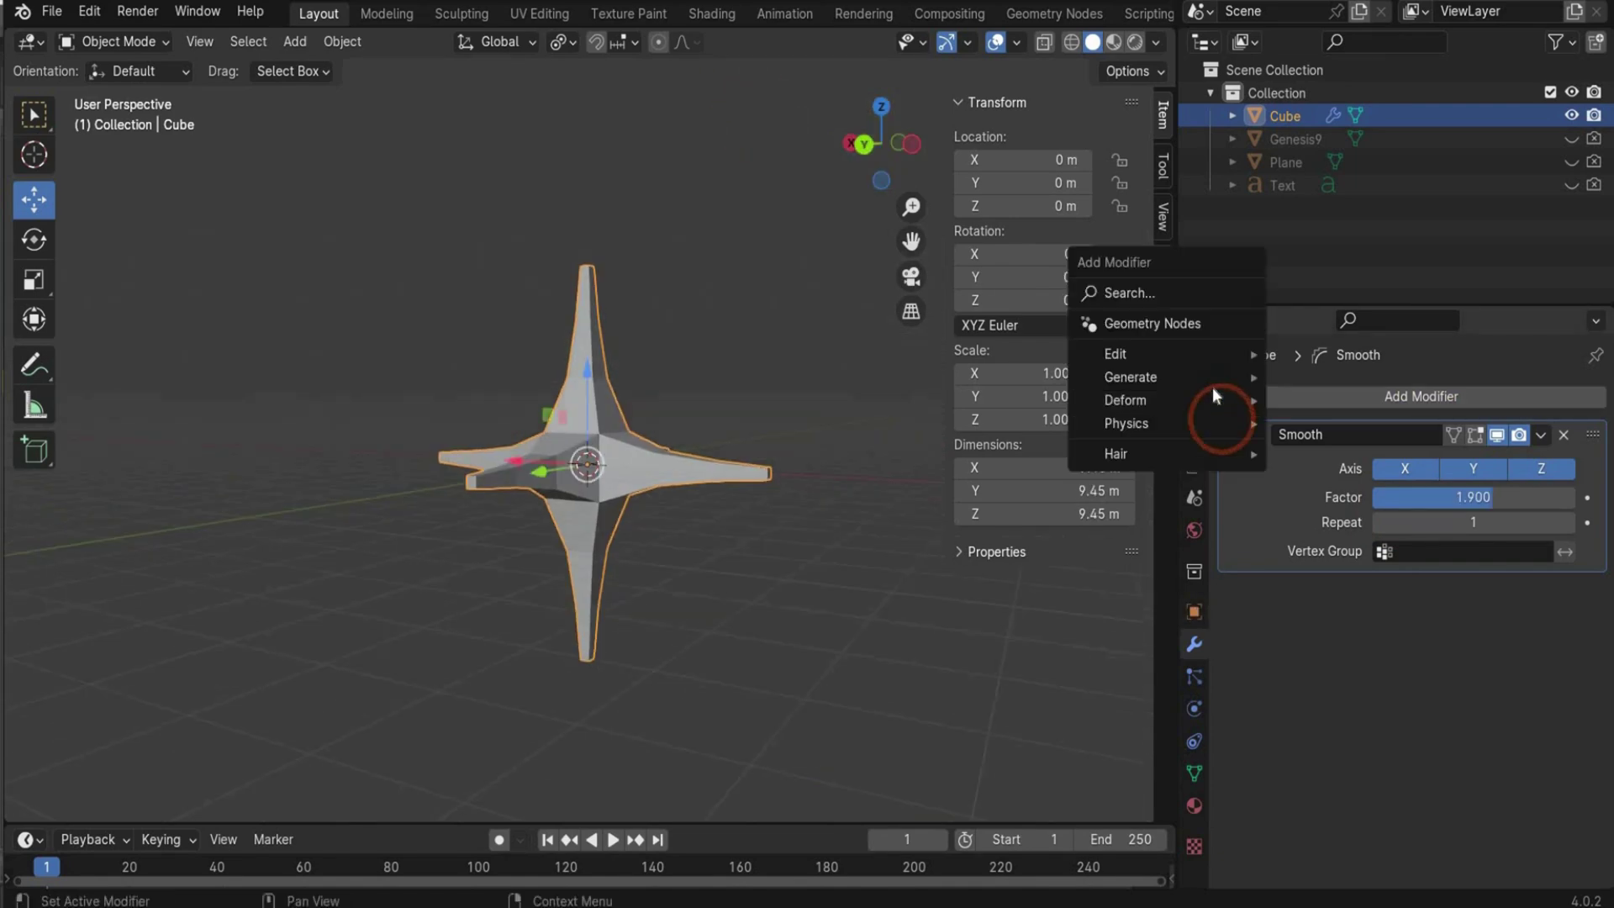
pyautogui.moveTo(1213, 370)
pyautogui.click(1361, 673)
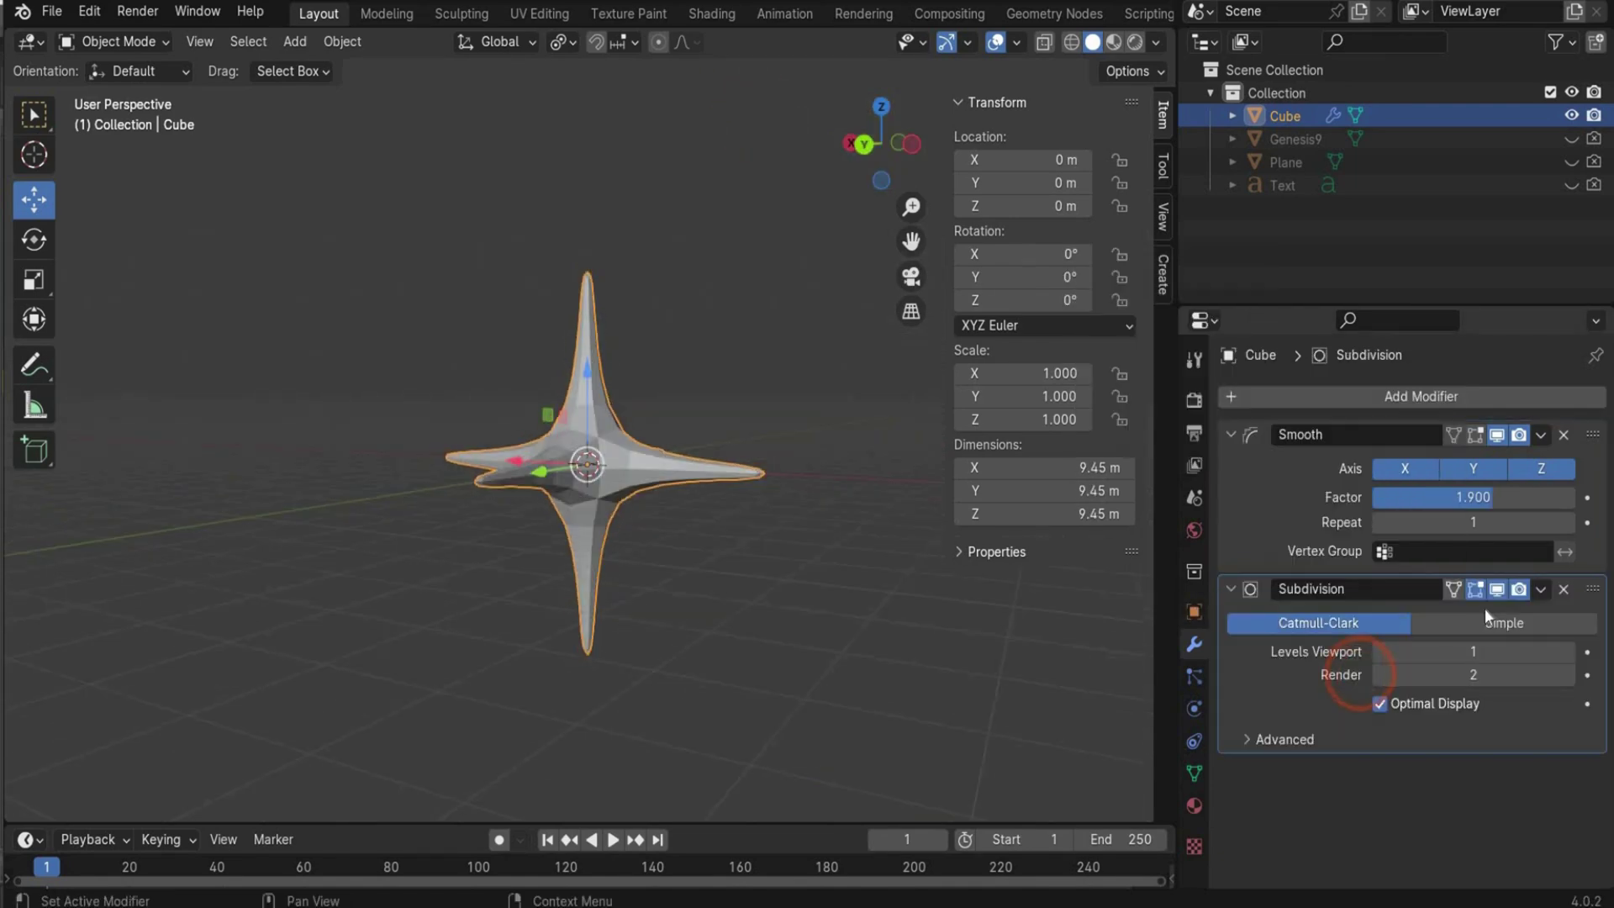
pyautogui.click(1568, 653)
pyautogui.click(1568, 652)
pyautogui.click(1568, 652)
pyautogui.click(1567, 652)
pyautogui.click(1567, 653)
# - Set the star's scale to 0.008 on X and Y and 0.012 on Z
pyautogui.moveTo(881, 143); pyautogui.dragTo(847, 174)
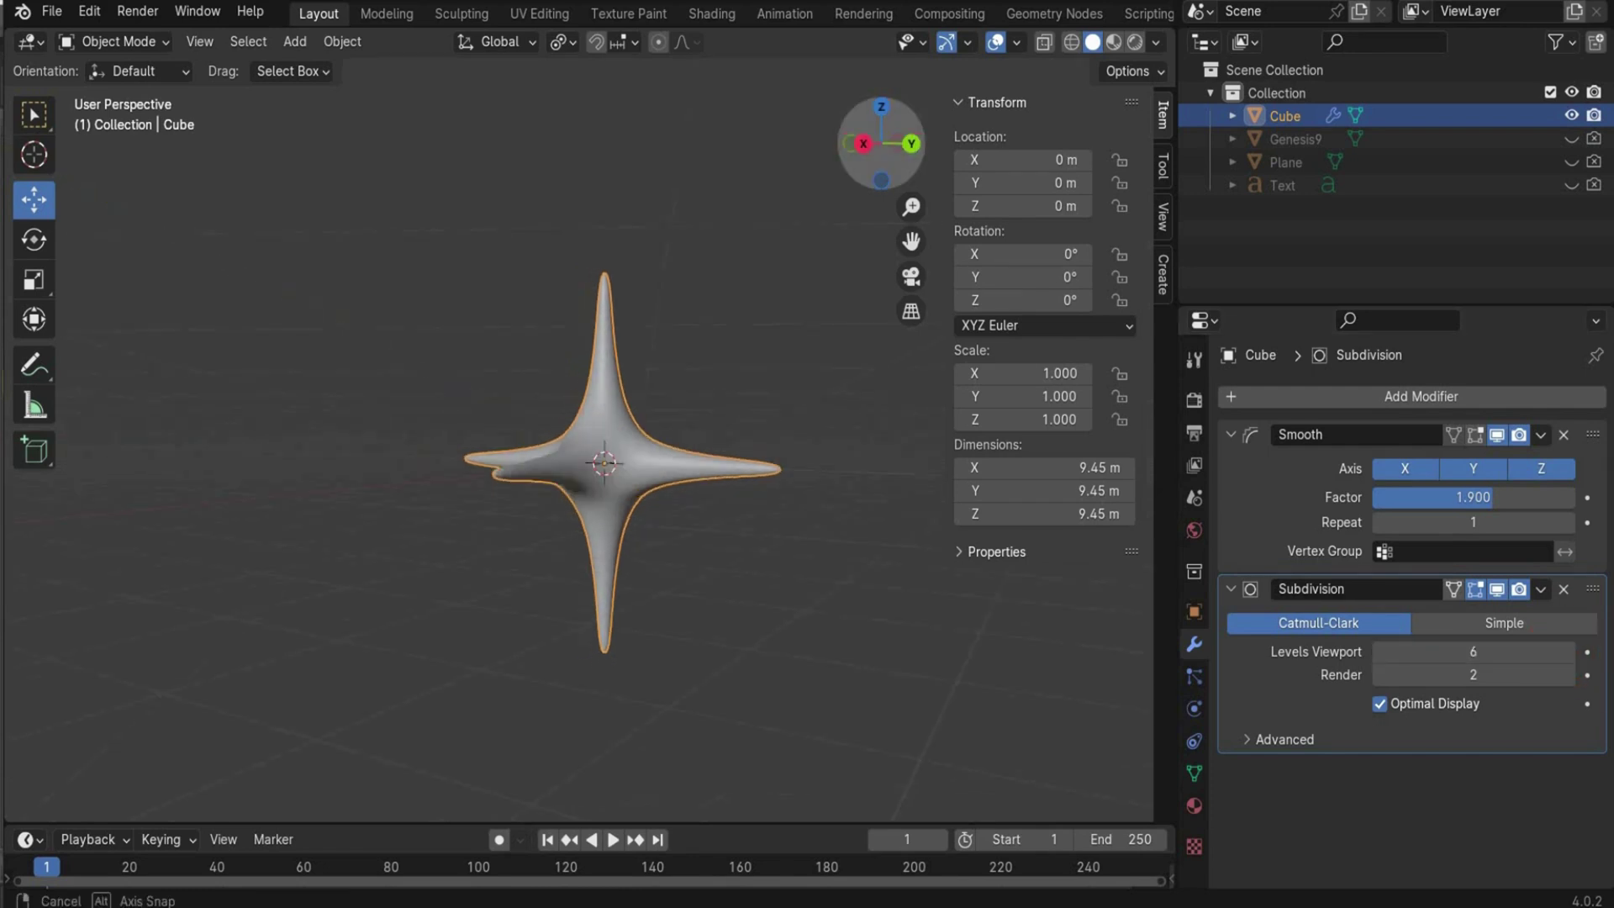
pyautogui.scroll(-1, 493, 325)
pyautogui.click(1009, 380)
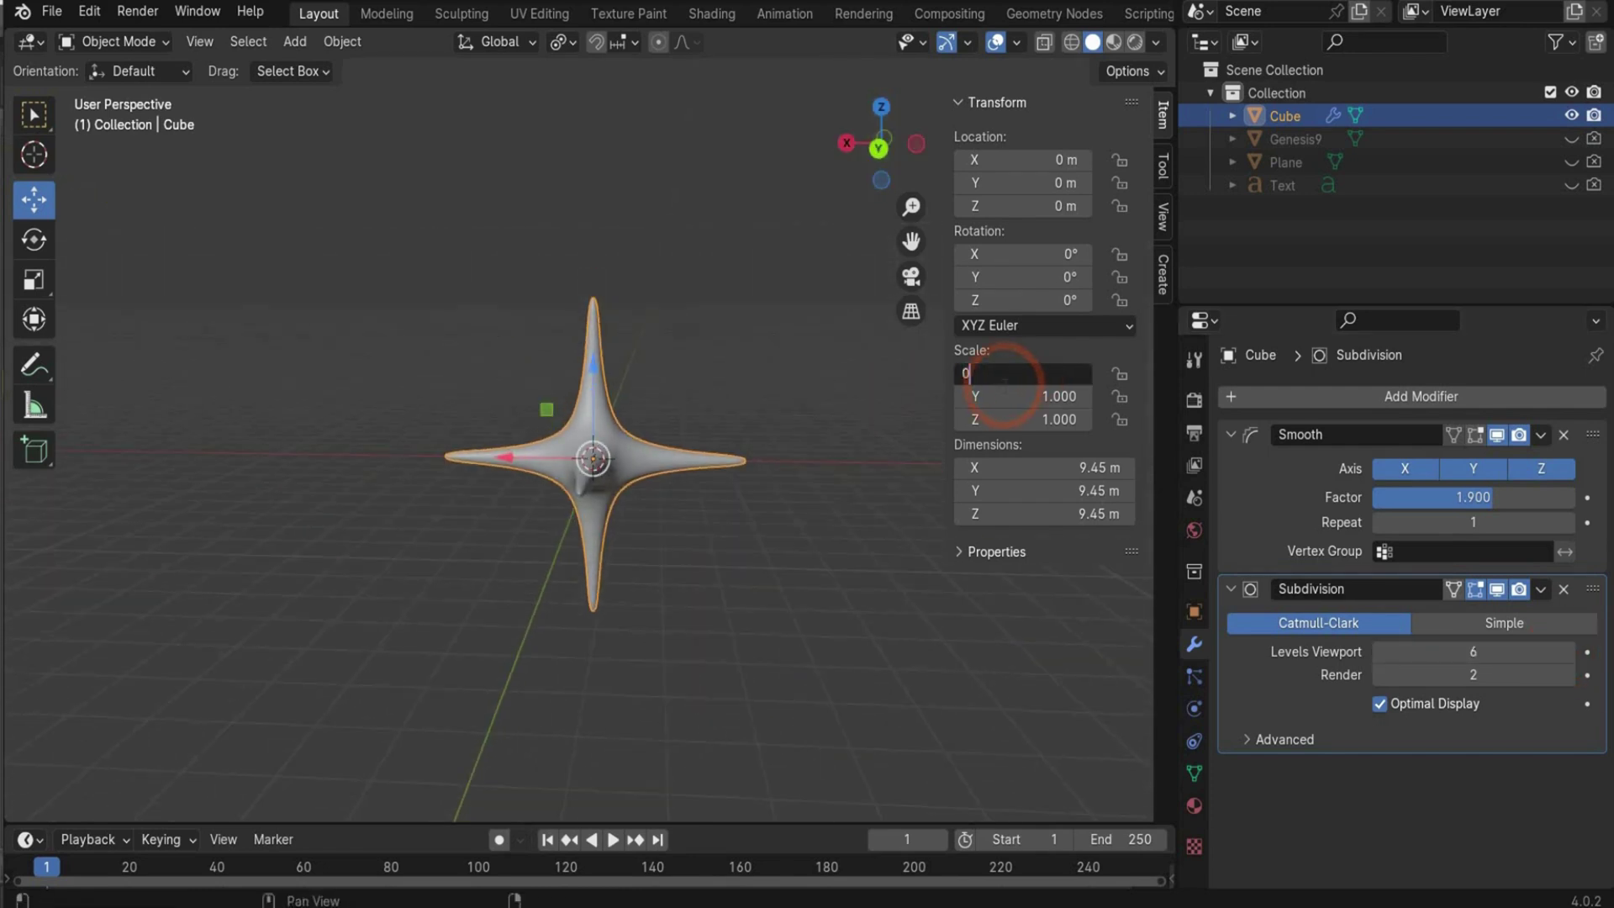
pyautogui.write('0.008')
pyautogui.press('Return')
pyautogui.click(1056, 376)
pyautogui.hotkey('ctrl', 'c')
pyautogui.press('Return')
pyautogui.click(1050, 398)
pyautogui.hotkey('ctrl', 'v')
pyautogui.press('Return')
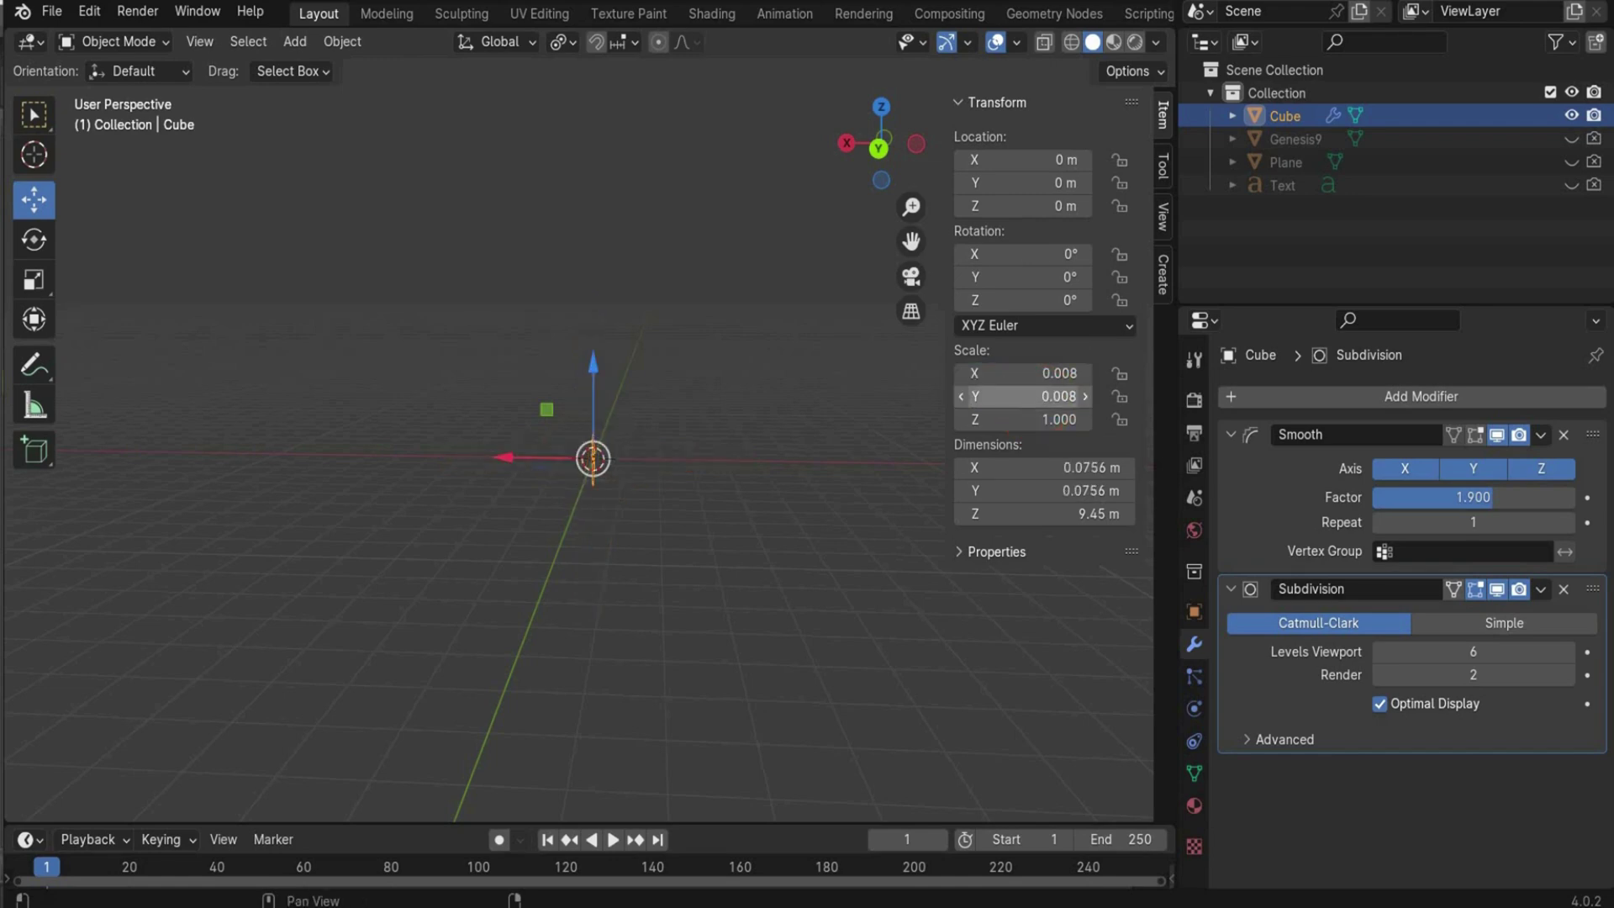
pyautogui.click(1018, 419)
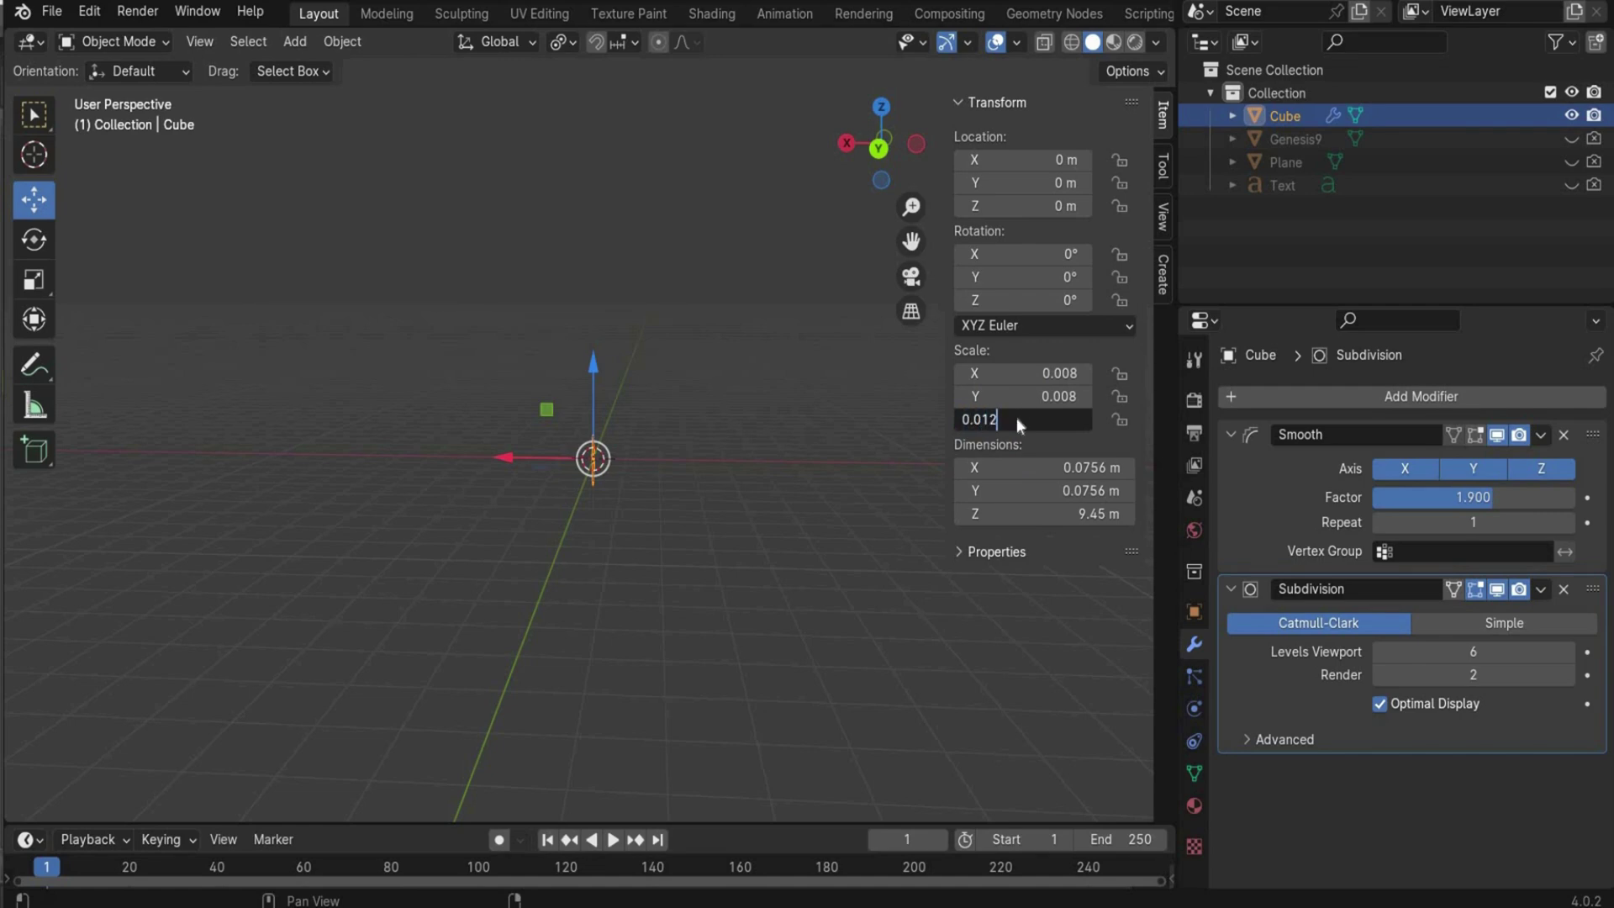
pyautogui.press('Return')
# - Unhide the Genesis9 figure, the plane and the text in the viewport
pyautogui.click(1572, 138)
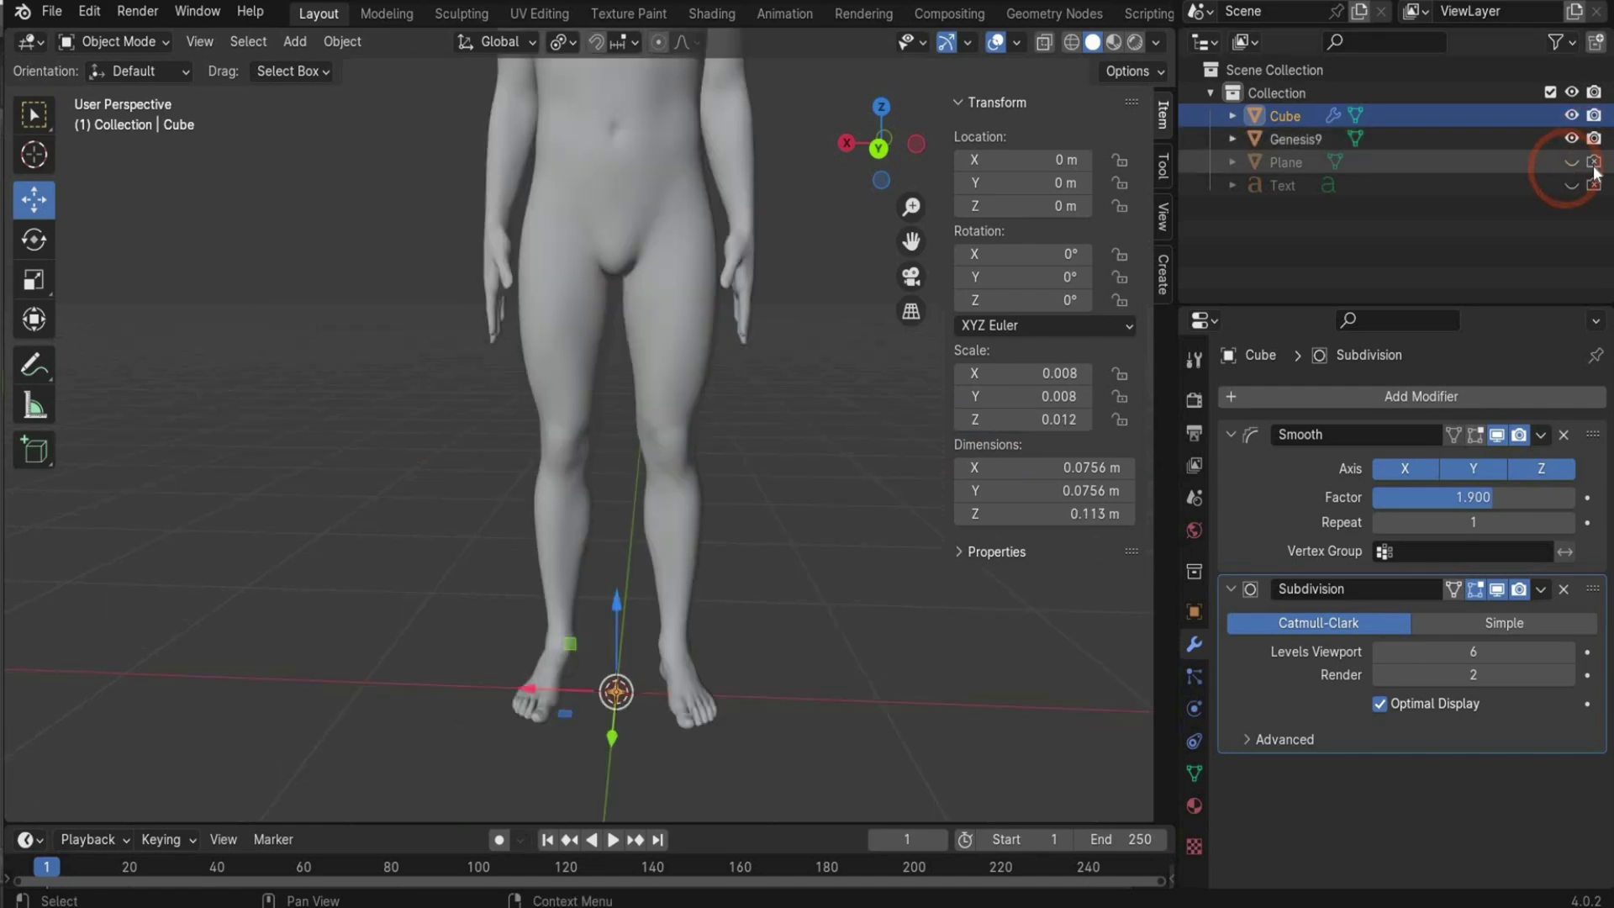
pyautogui.click(1571, 161)
pyautogui.click(1571, 184)
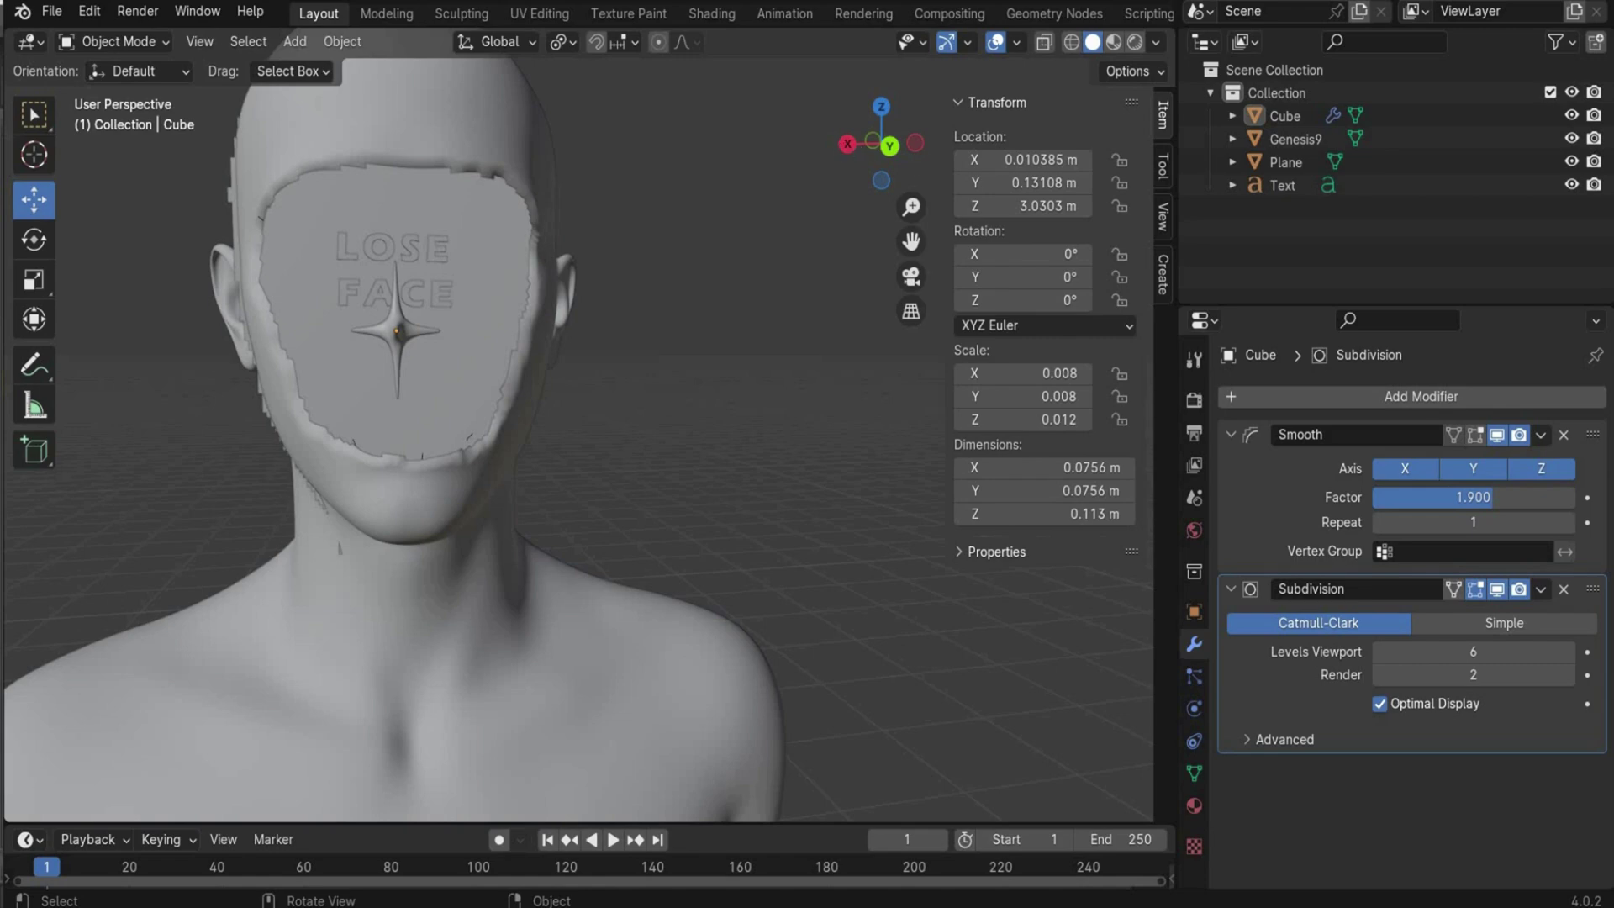
# - Copy the face star, move the copy about 0.194 m along X beside the head, and scale it to 0.005, 0.005, 0.009
pyautogui.moveTo(881, 144); pyautogui.dragTo(870, 140)
pyautogui.click(477, 392)
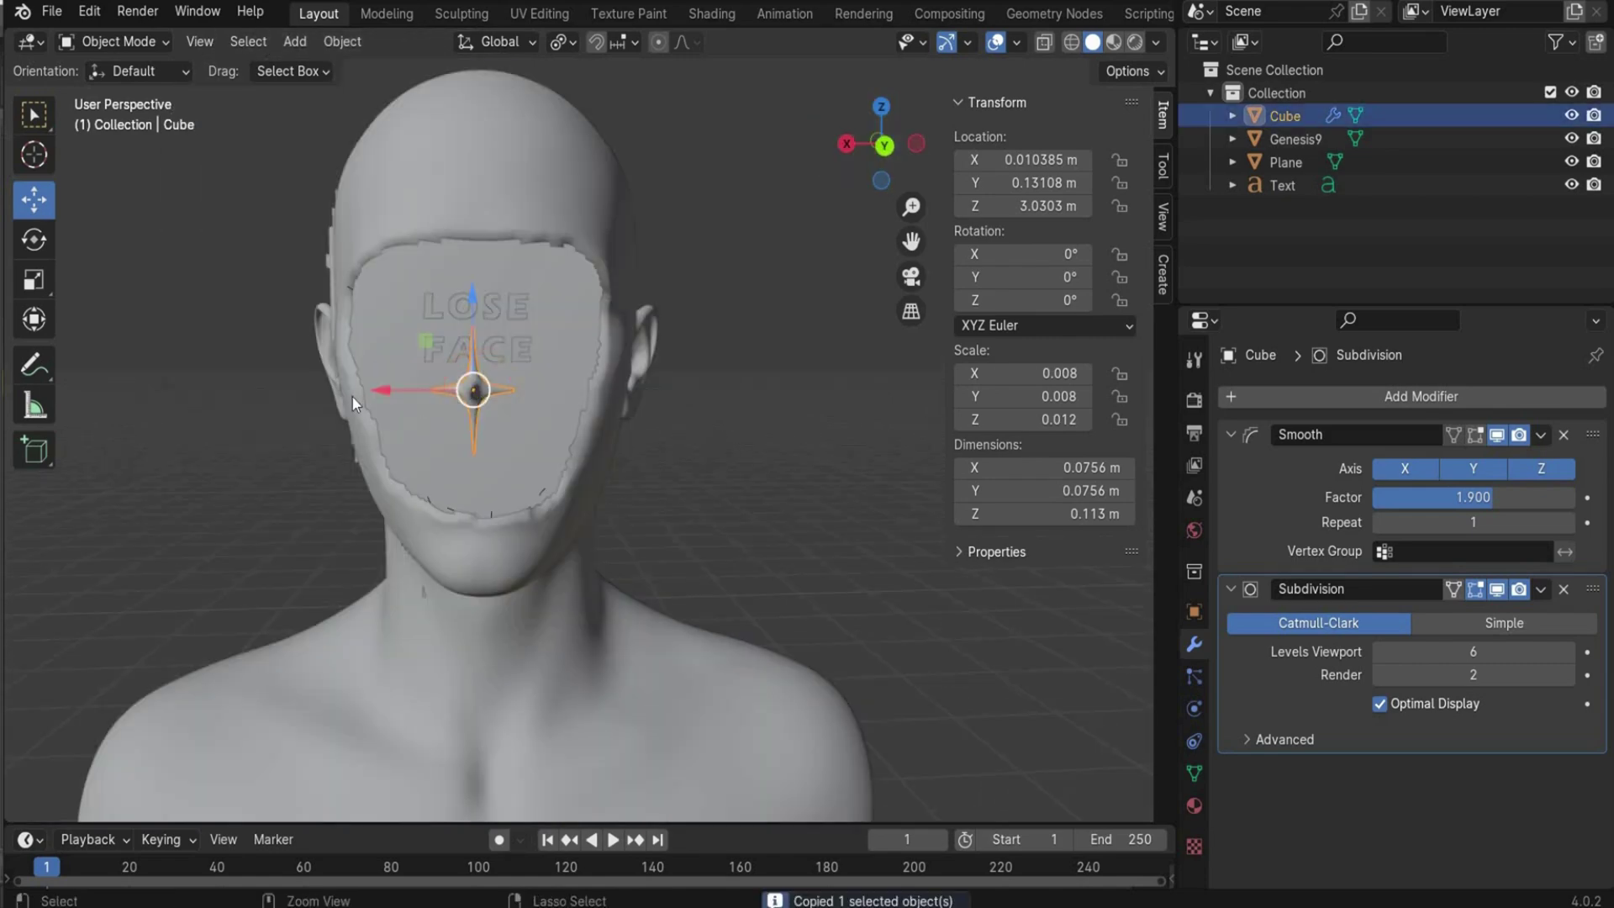
pyautogui.hotkey('ctrl', 'c')
pyautogui.hotkey('ctrl', 'v')
pyautogui.moveTo(367, 395); pyautogui.dragTo(142, 395)
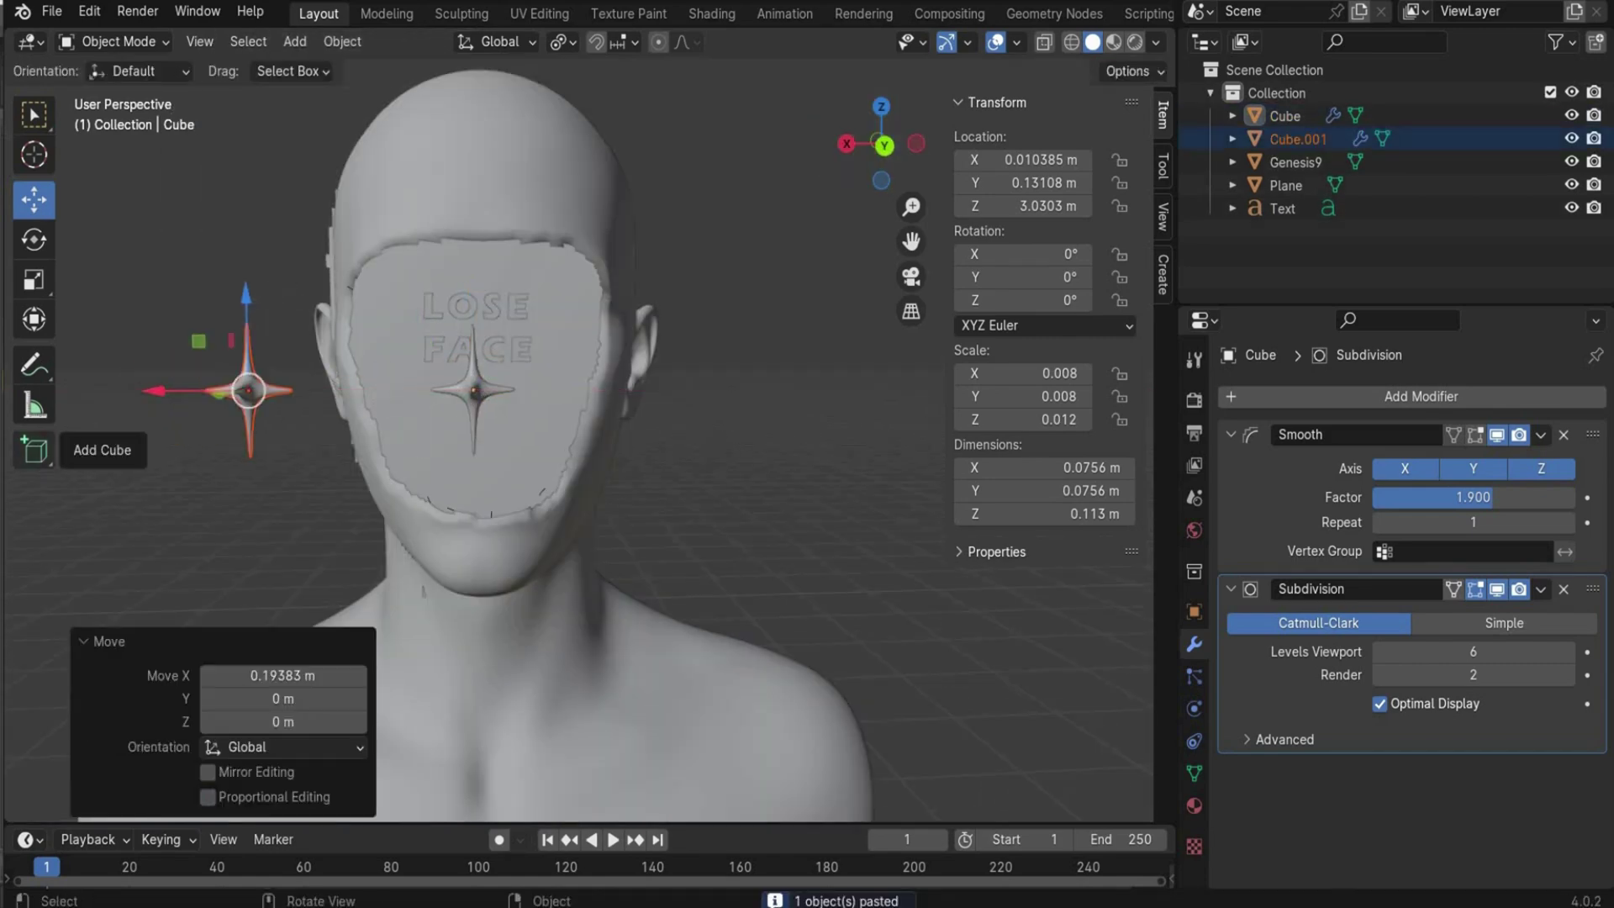
pyautogui.click(1052, 378)
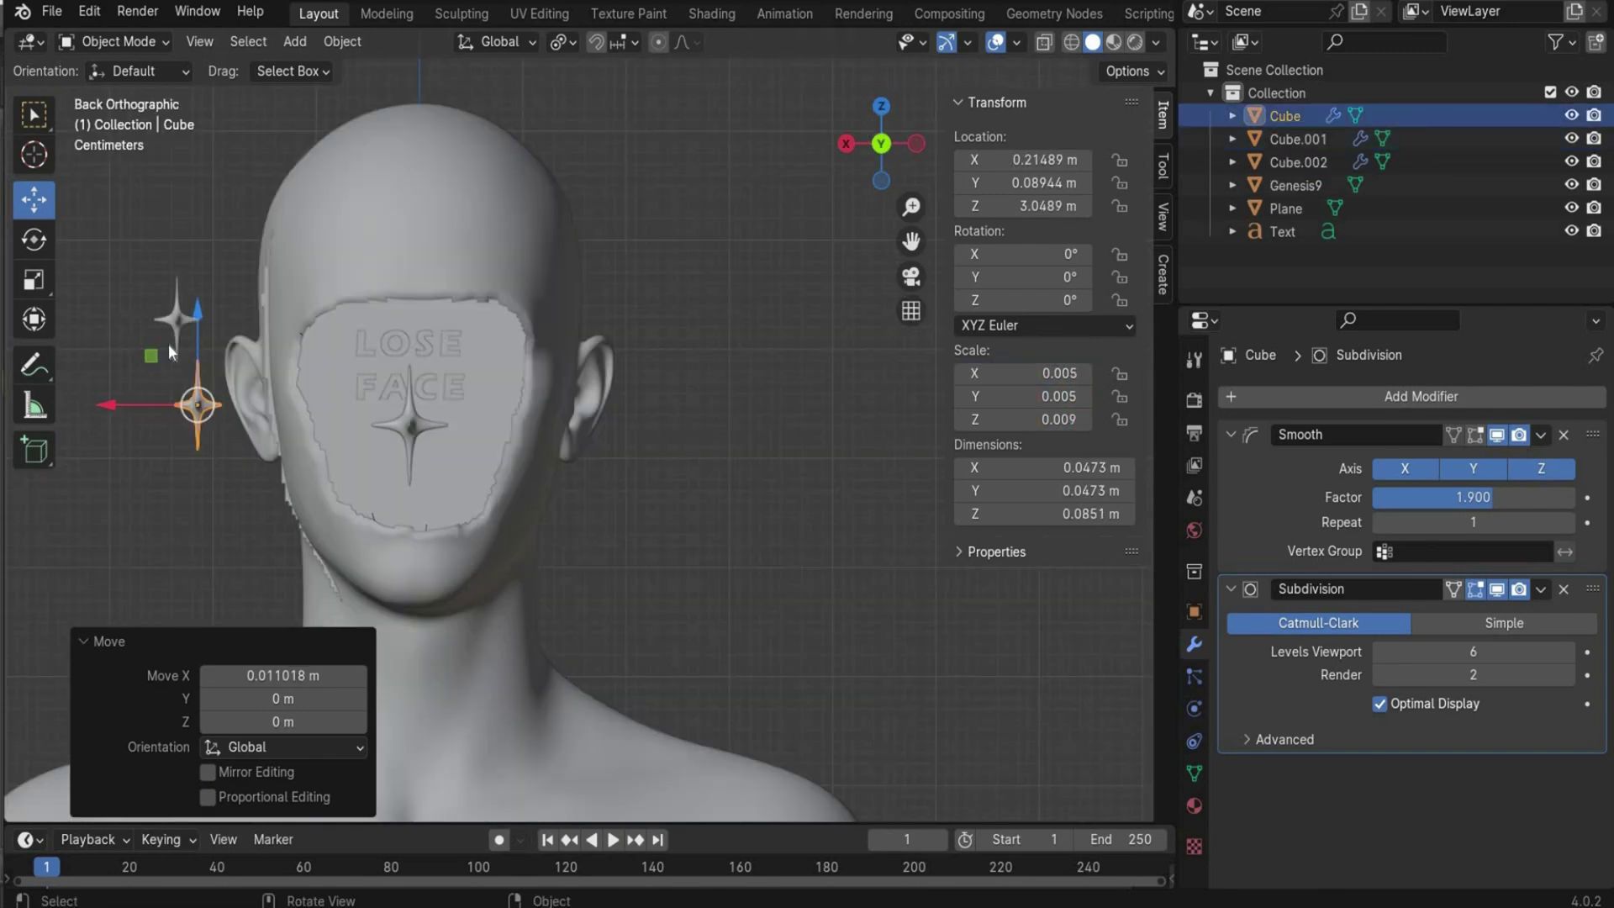
pyautogui.click(169, 341)
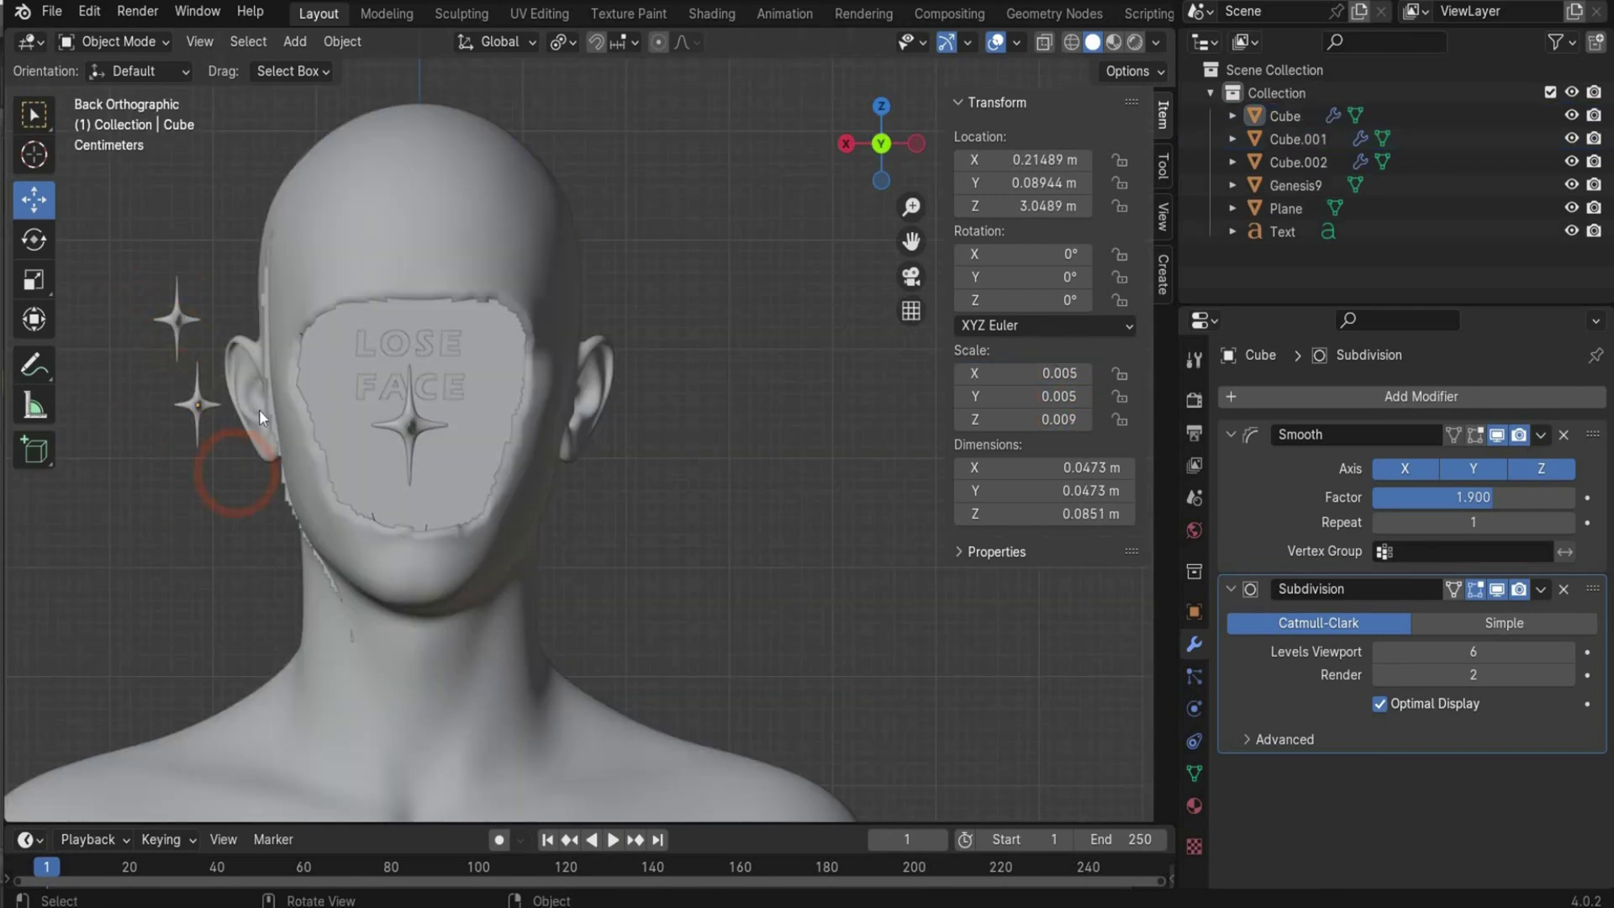
# - Switch to the media player to check the reference artwork, and minimize it again
pyautogui.scroll(-2, 300, 395)
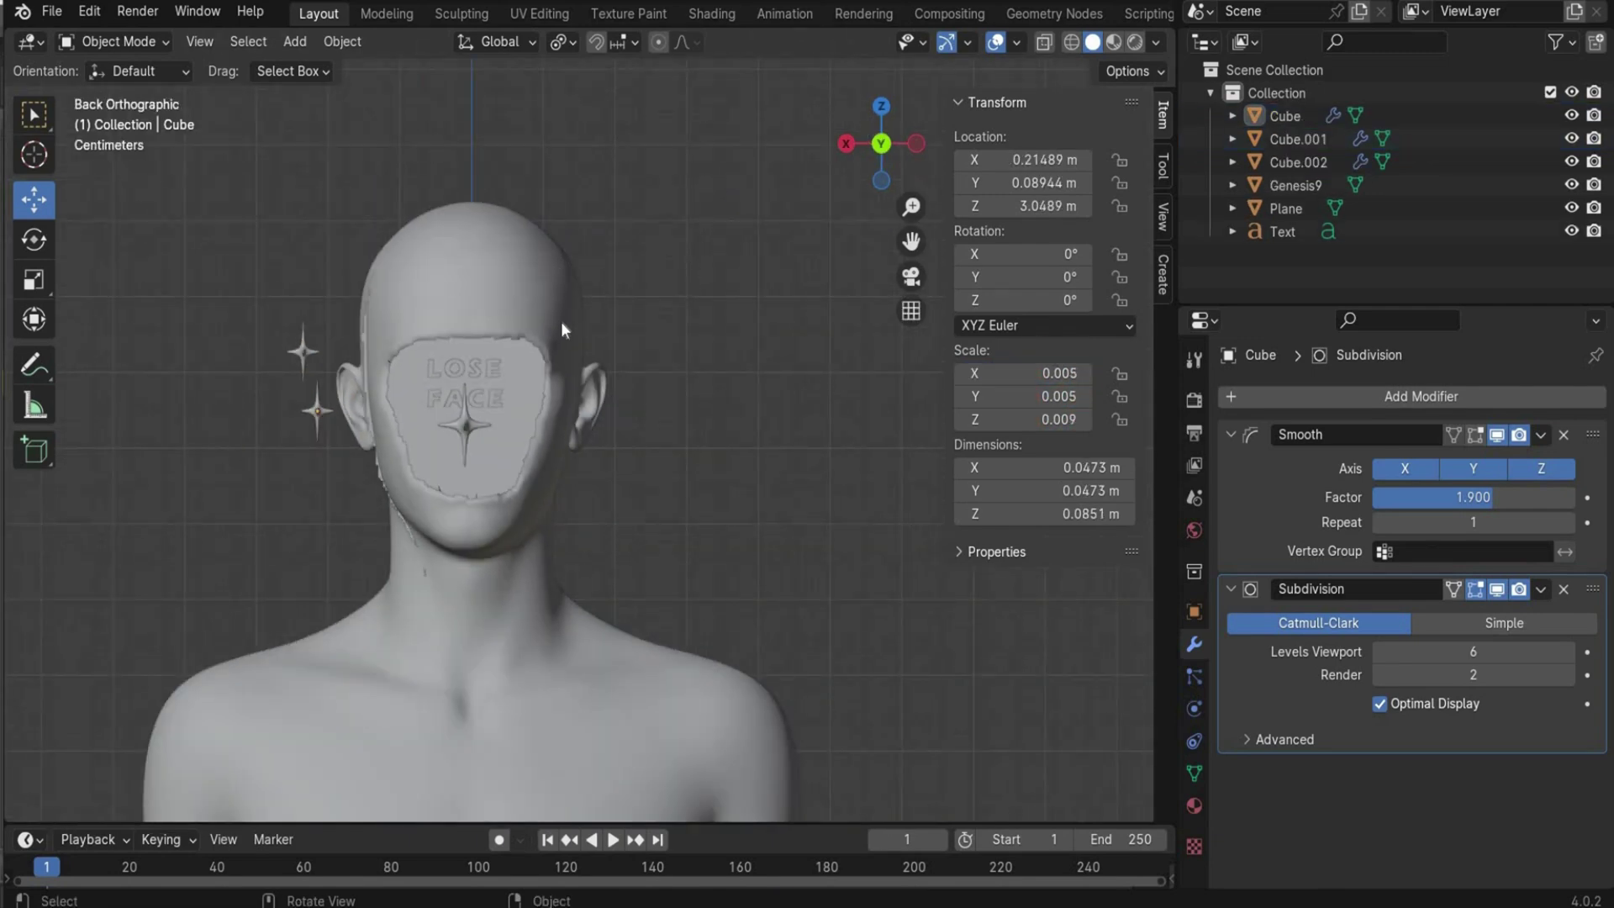
pyautogui.hotkey('alt', 'Tab')
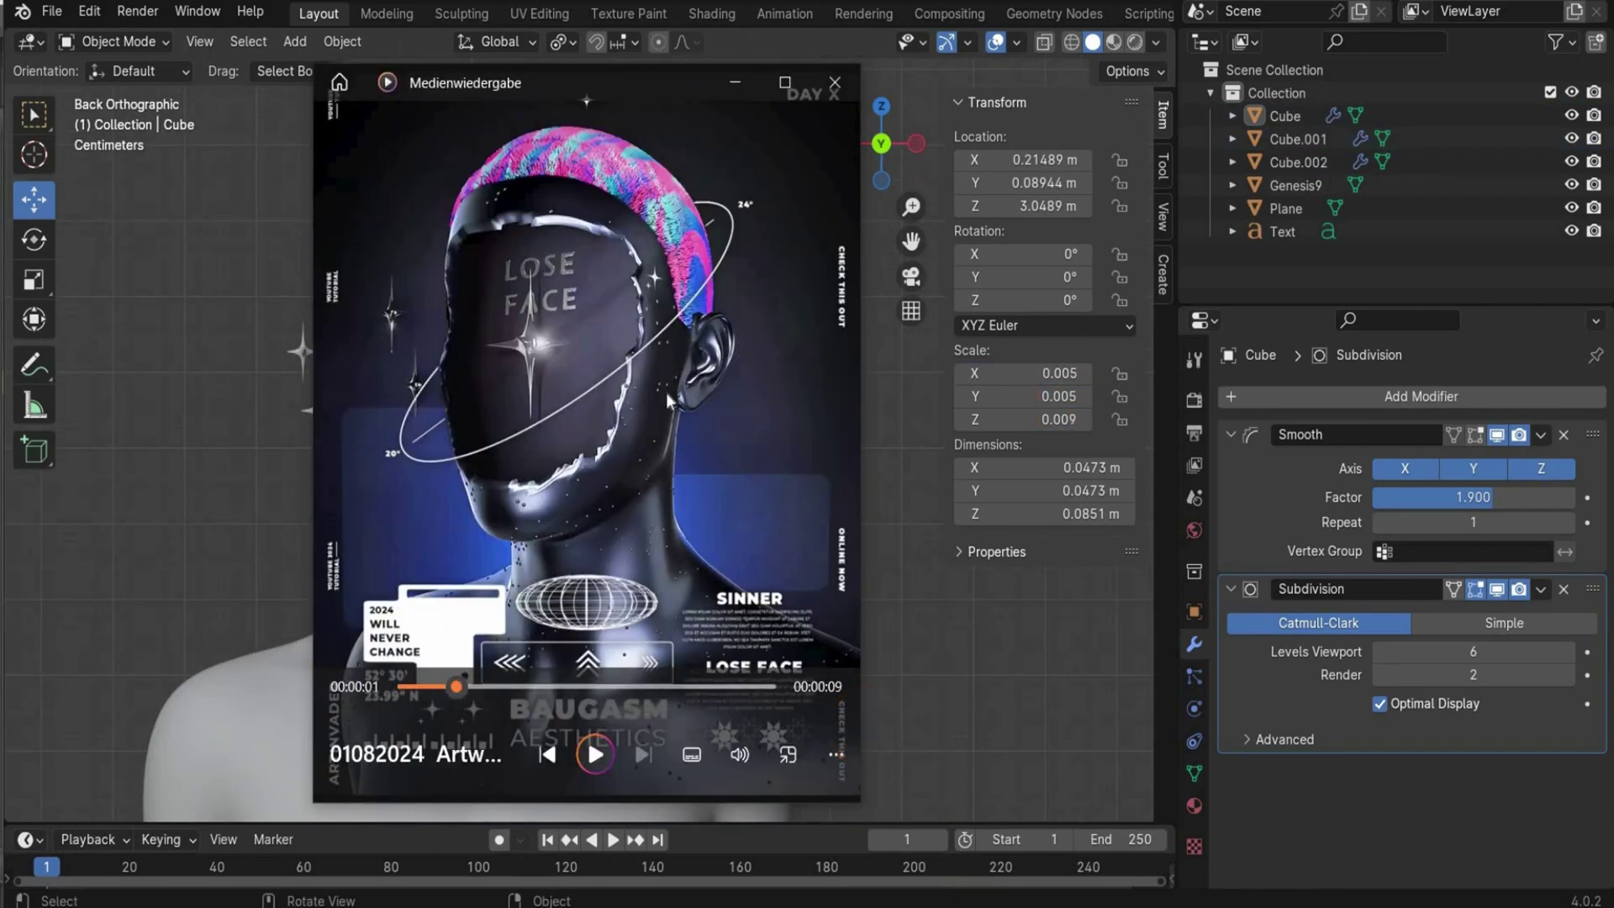
pyautogui.click(724, 87)
# - Add a UV sphere mesh with a 1 m radius at the origin
pyautogui.click(294, 41)
pyautogui.click(335, 67)
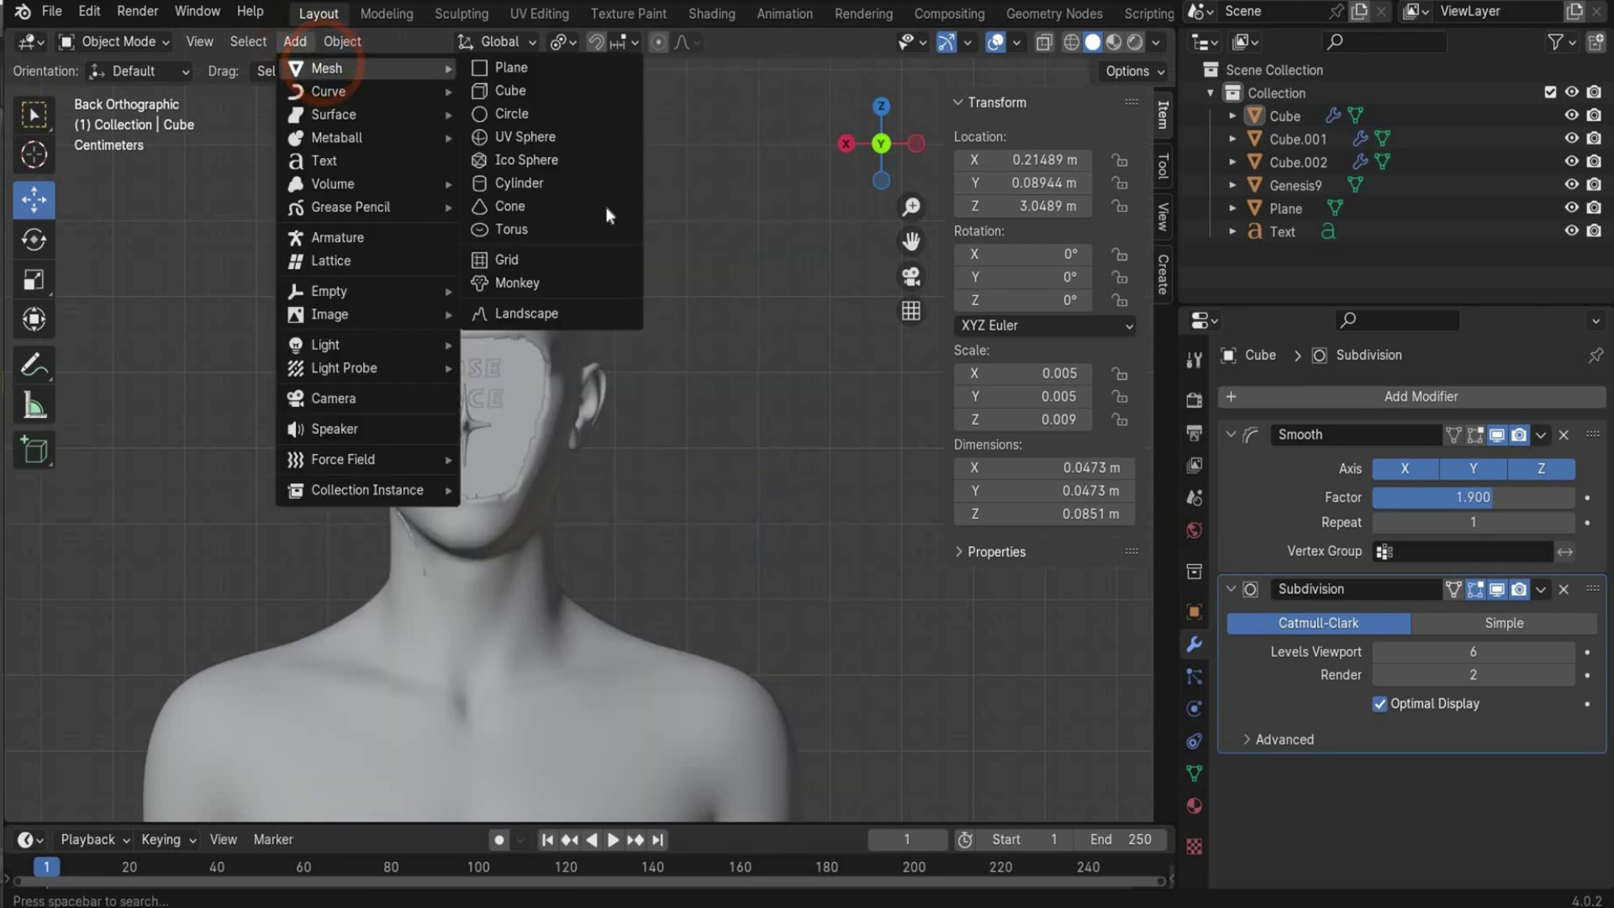
pyautogui.click(572, 136)
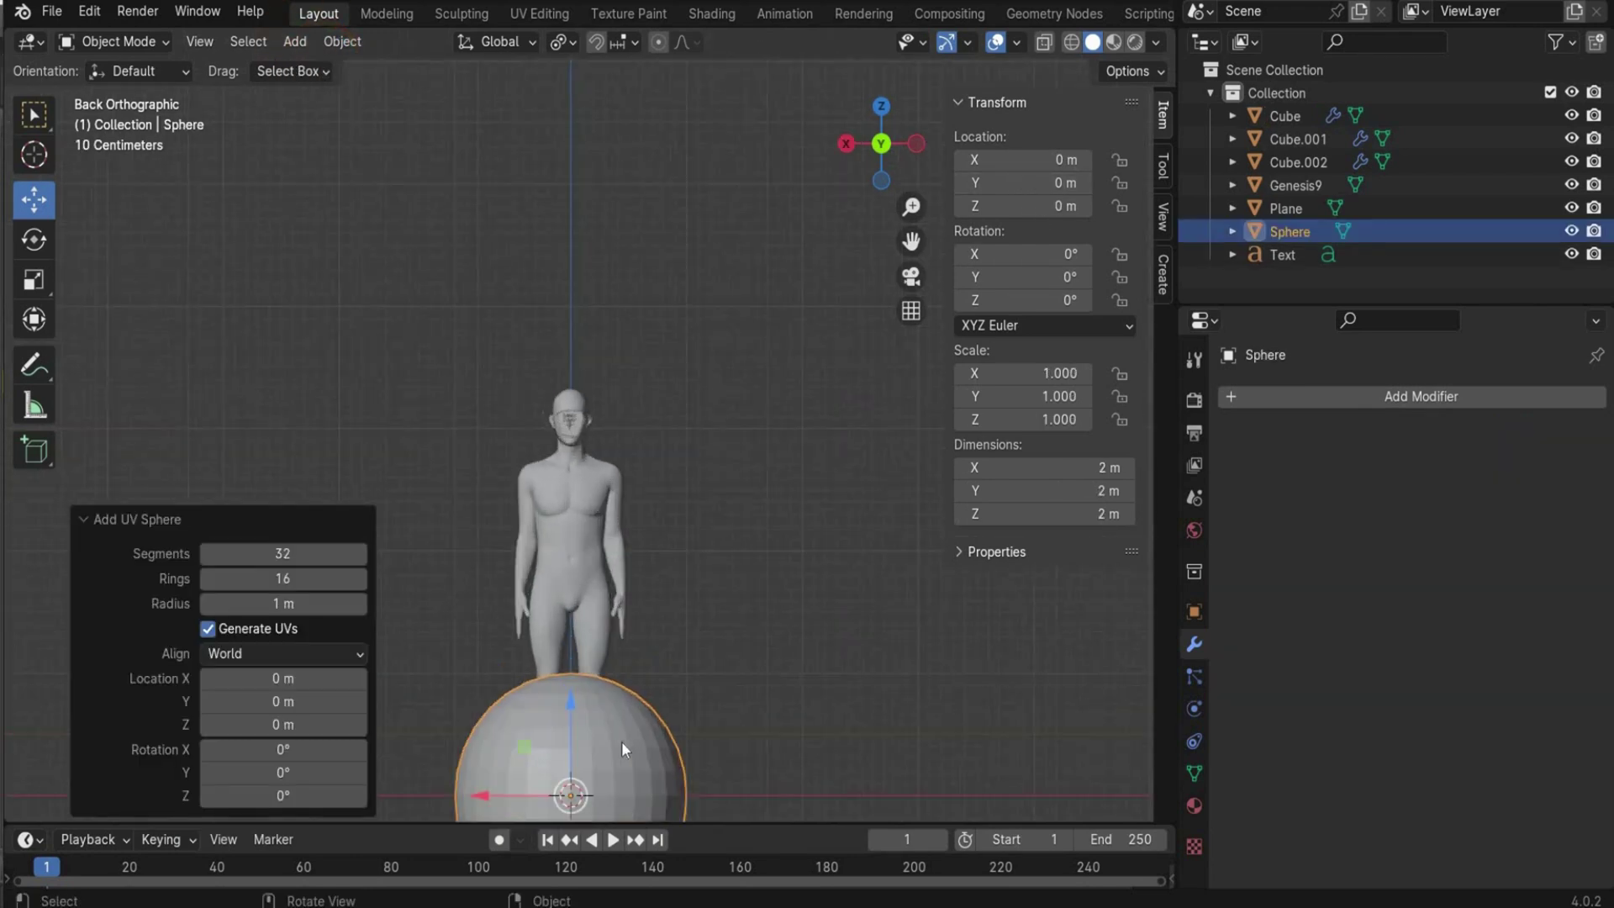
# - Set the sphere's scale to 0.01 on X, Y and Z
pyautogui.moveTo(1047, 380); pyautogui.dragTo(1047, 380)
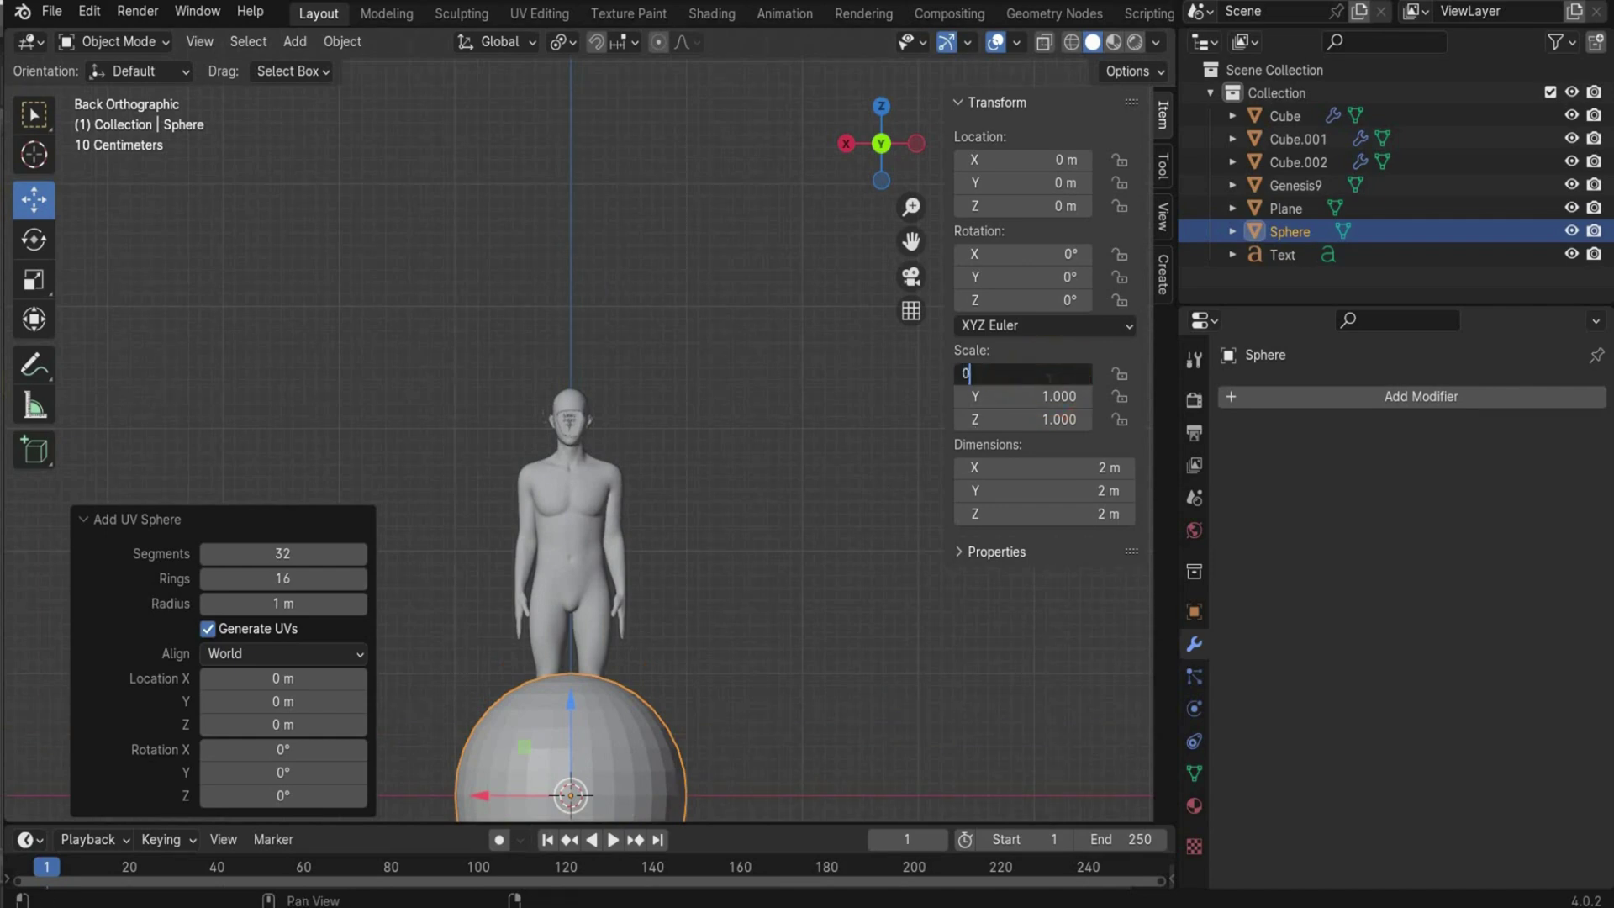
pyautogui.press('Return')
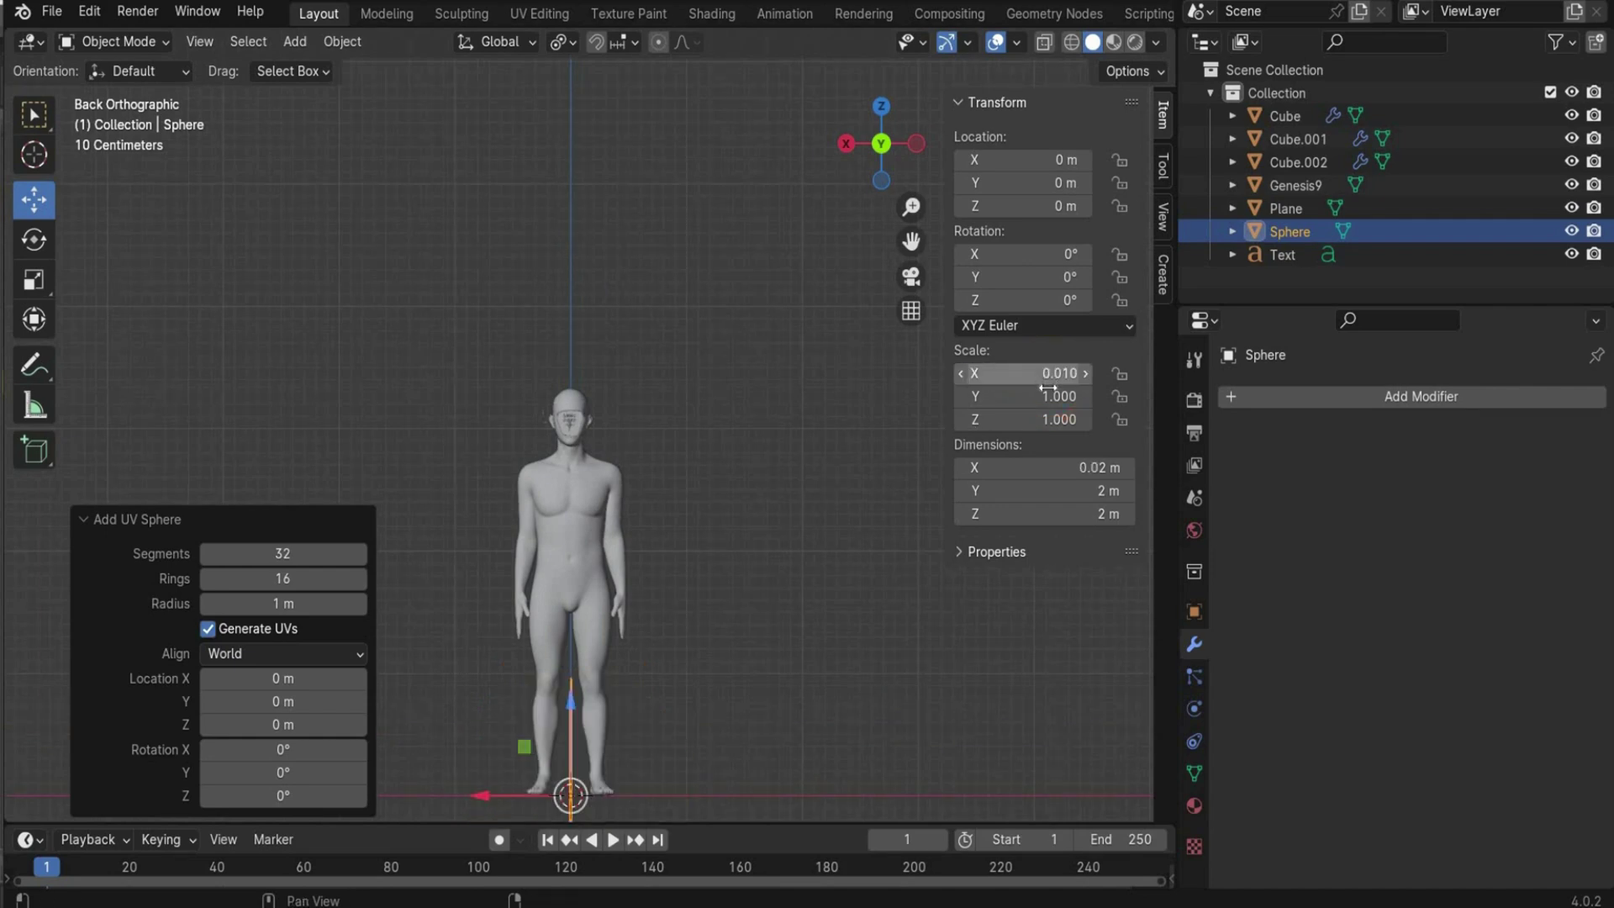
pyautogui.click(1049, 394)
pyautogui.write('0.01')
pyautogui.press('Return')
pyautogui.click(1076, 421)
pyautogui.write('0.')
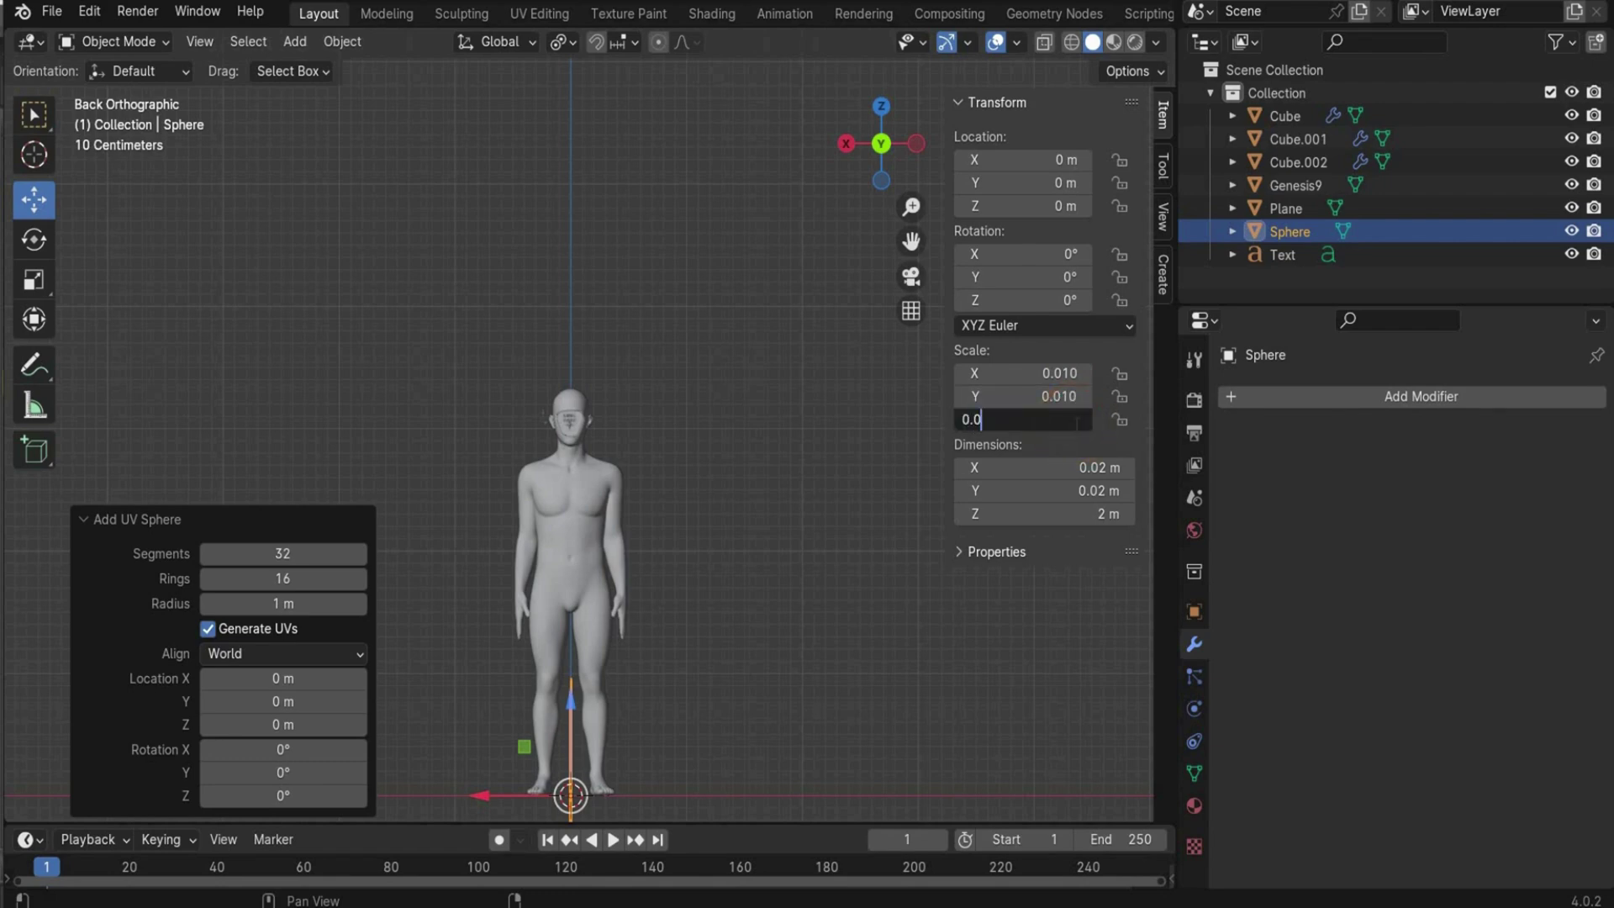
pyautogui.press('Return')
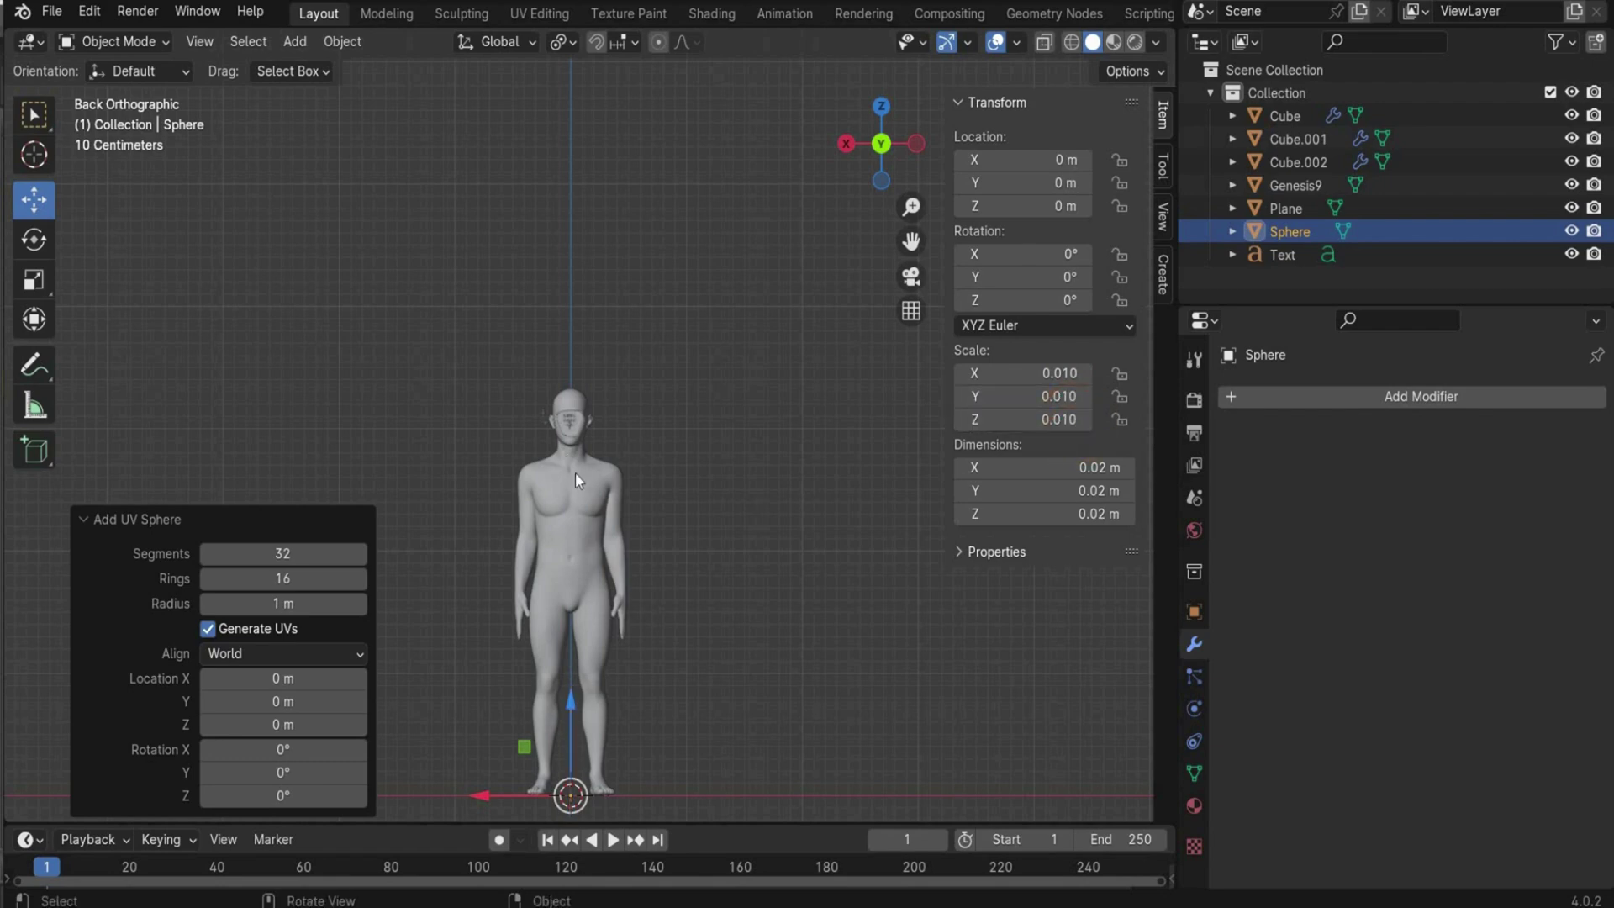
# - Add a particle system of type Hair to the Genesis9 body
pyautogui.scroll(6, 577, 496)
pyautogui.click(580, 560)
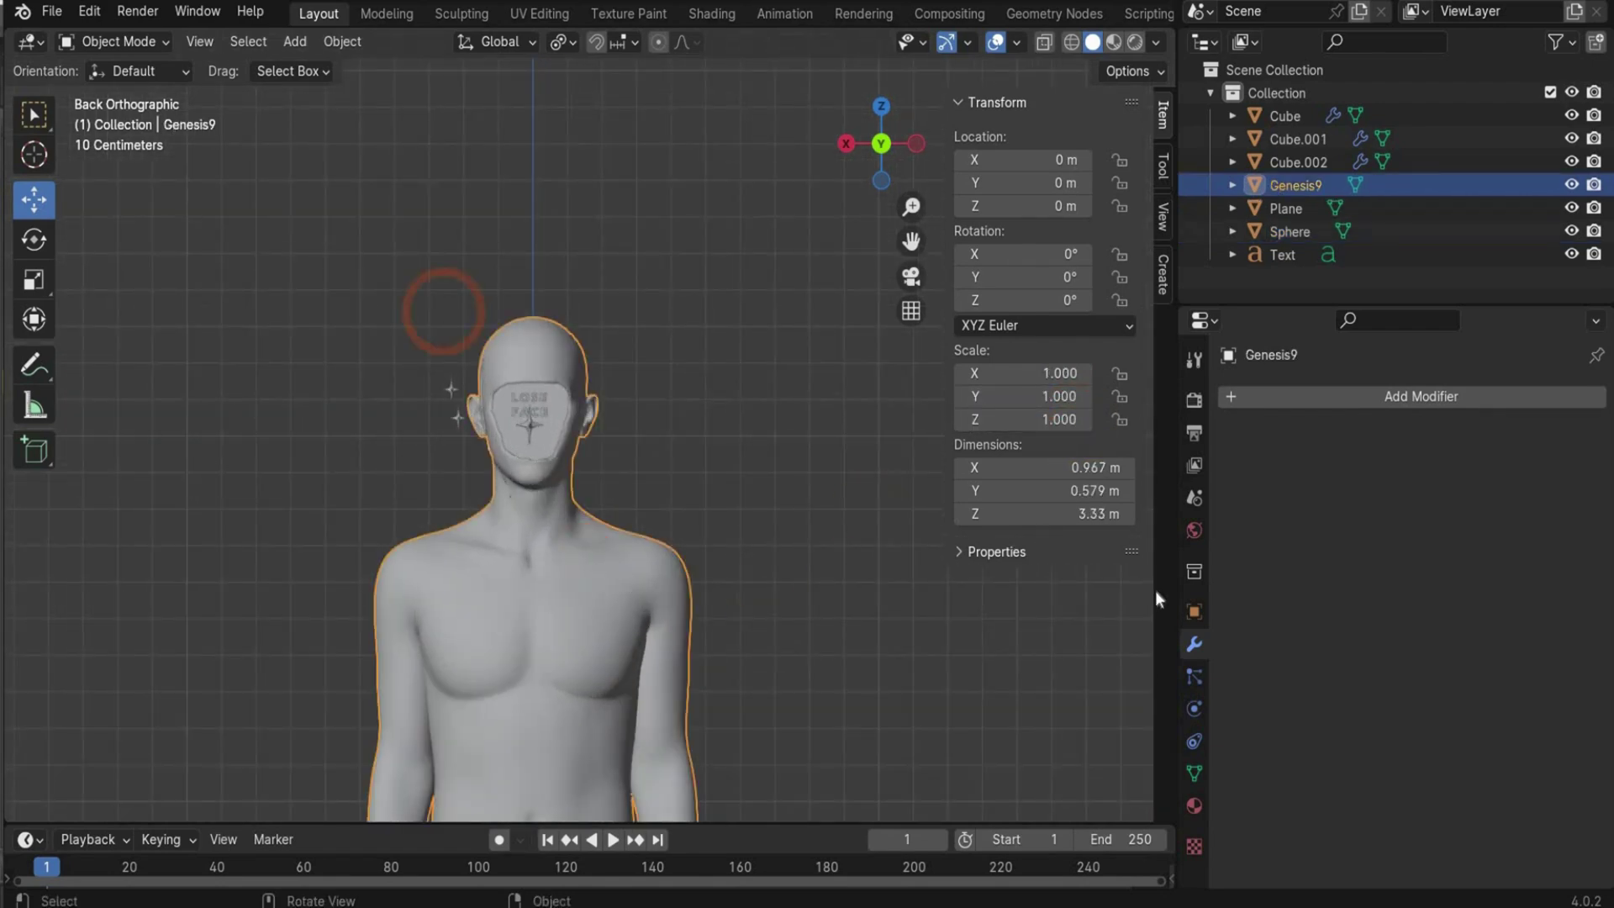
pyautogui.click(1200, 670)
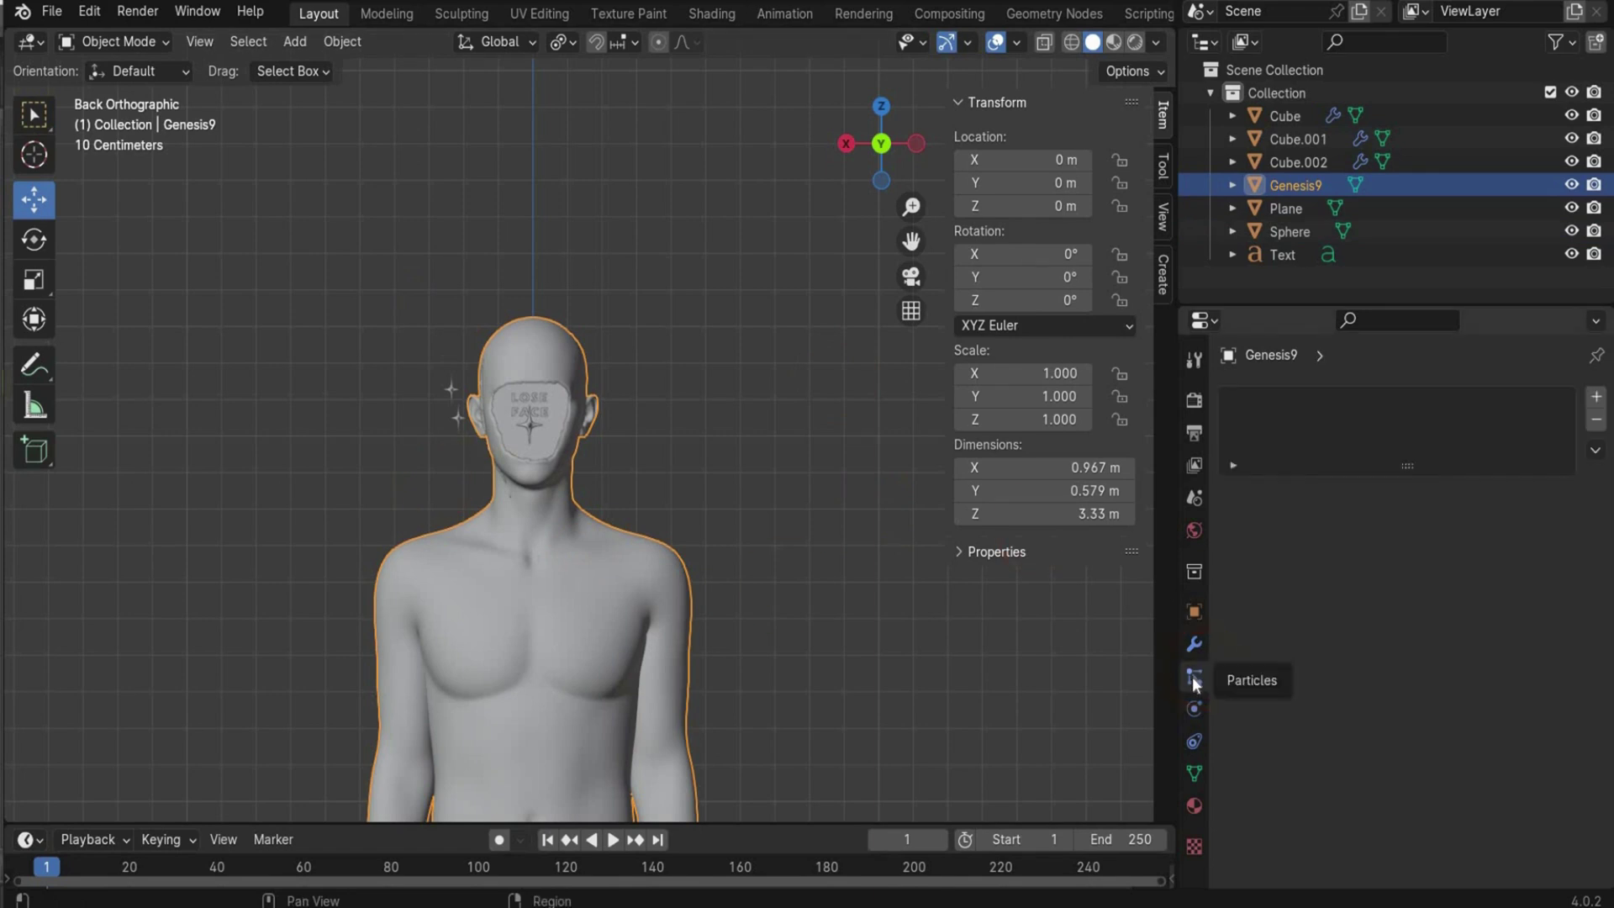
pyautogui.click(1597, 398)
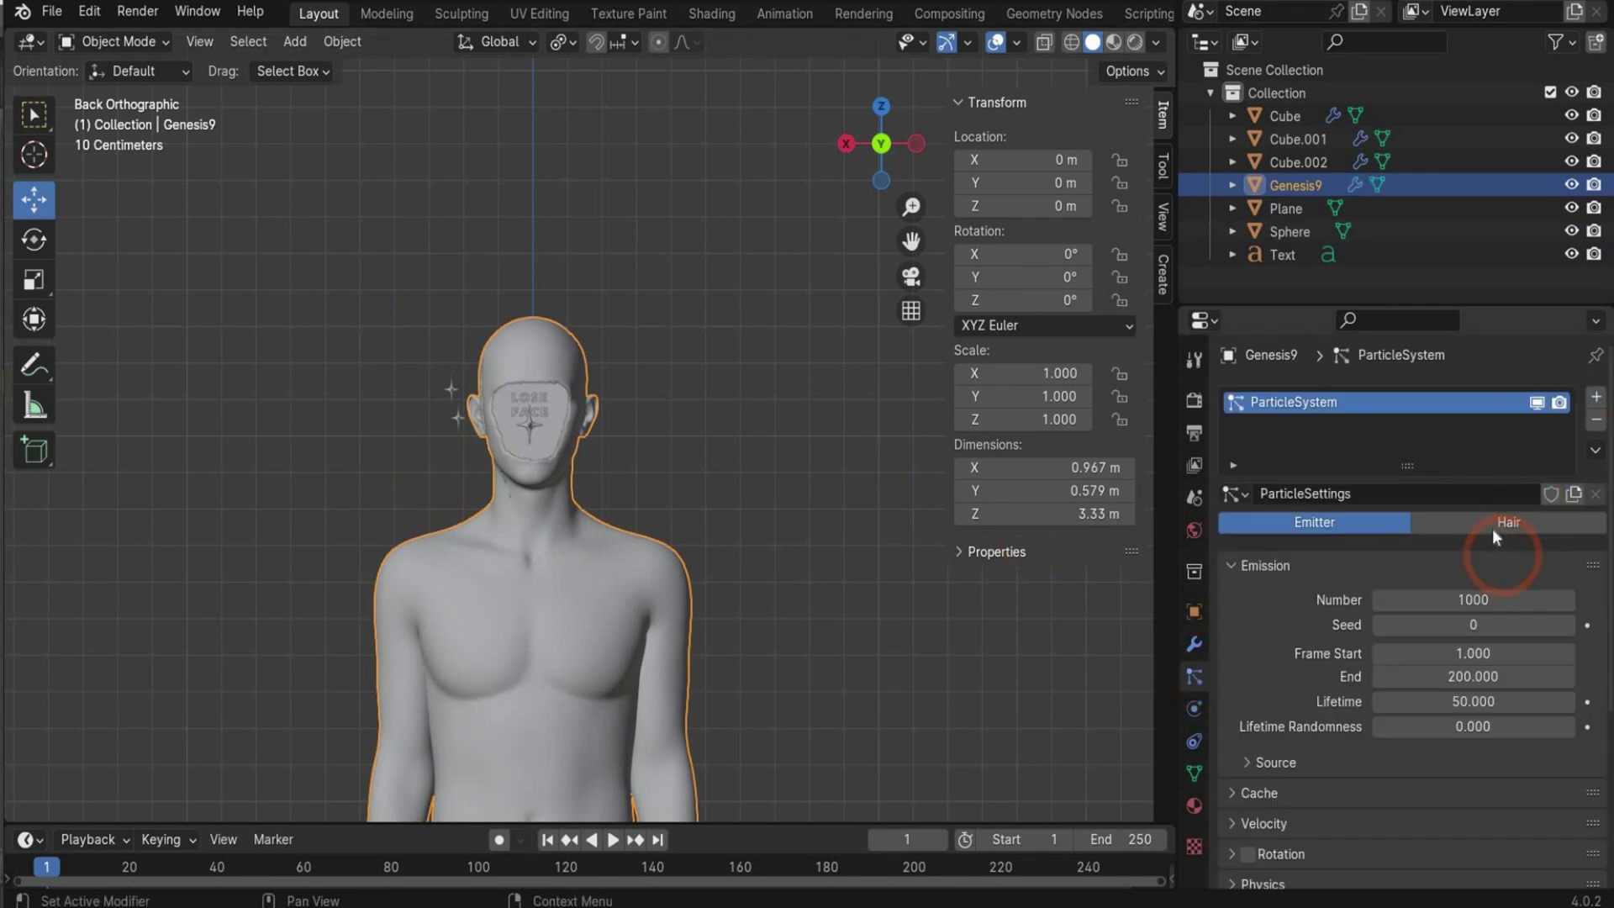
pyautogui.click(1492, 527)
pyautogui.scroll(-5, 1273, 717)
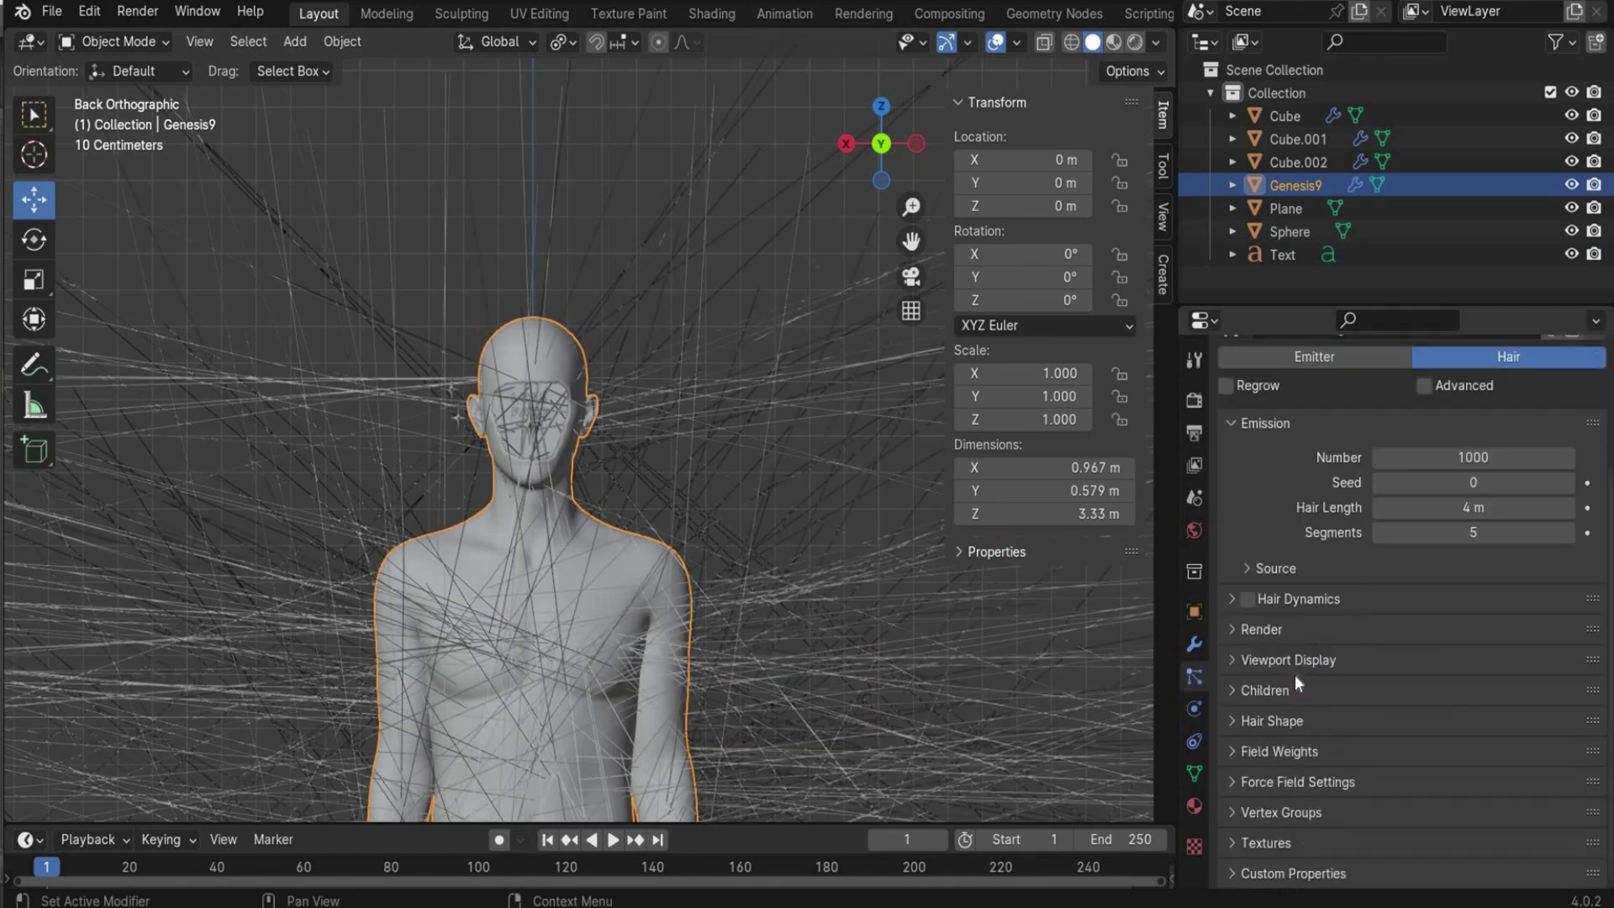
# - Render the body's hair particles as Object, using Sphere as the instance object
pyautogui.click(1235, 630)
pyautogui.click(1402, 662)
pyautogui.click(1414, 748)
pyautogui.scroll(-1, 1514, 769)
pyautogui.click(1563, 786)
pyautogui.click(1286, 231)
pyautogui.scroll(8, 513, 376)
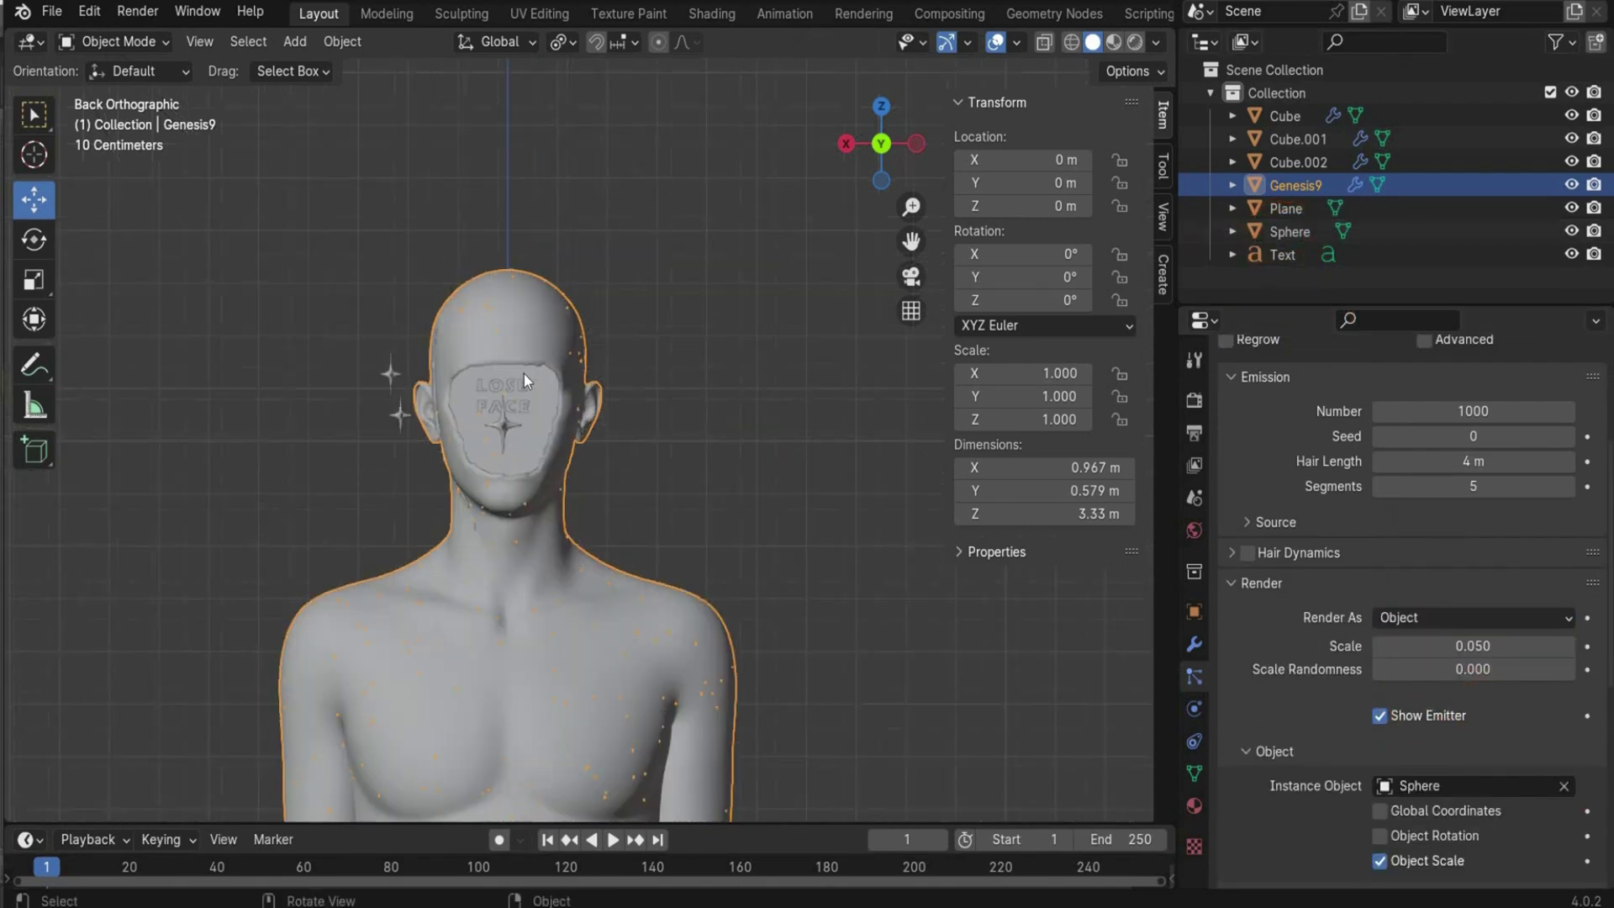
pyautogui.scroll(-8, 577, 419)
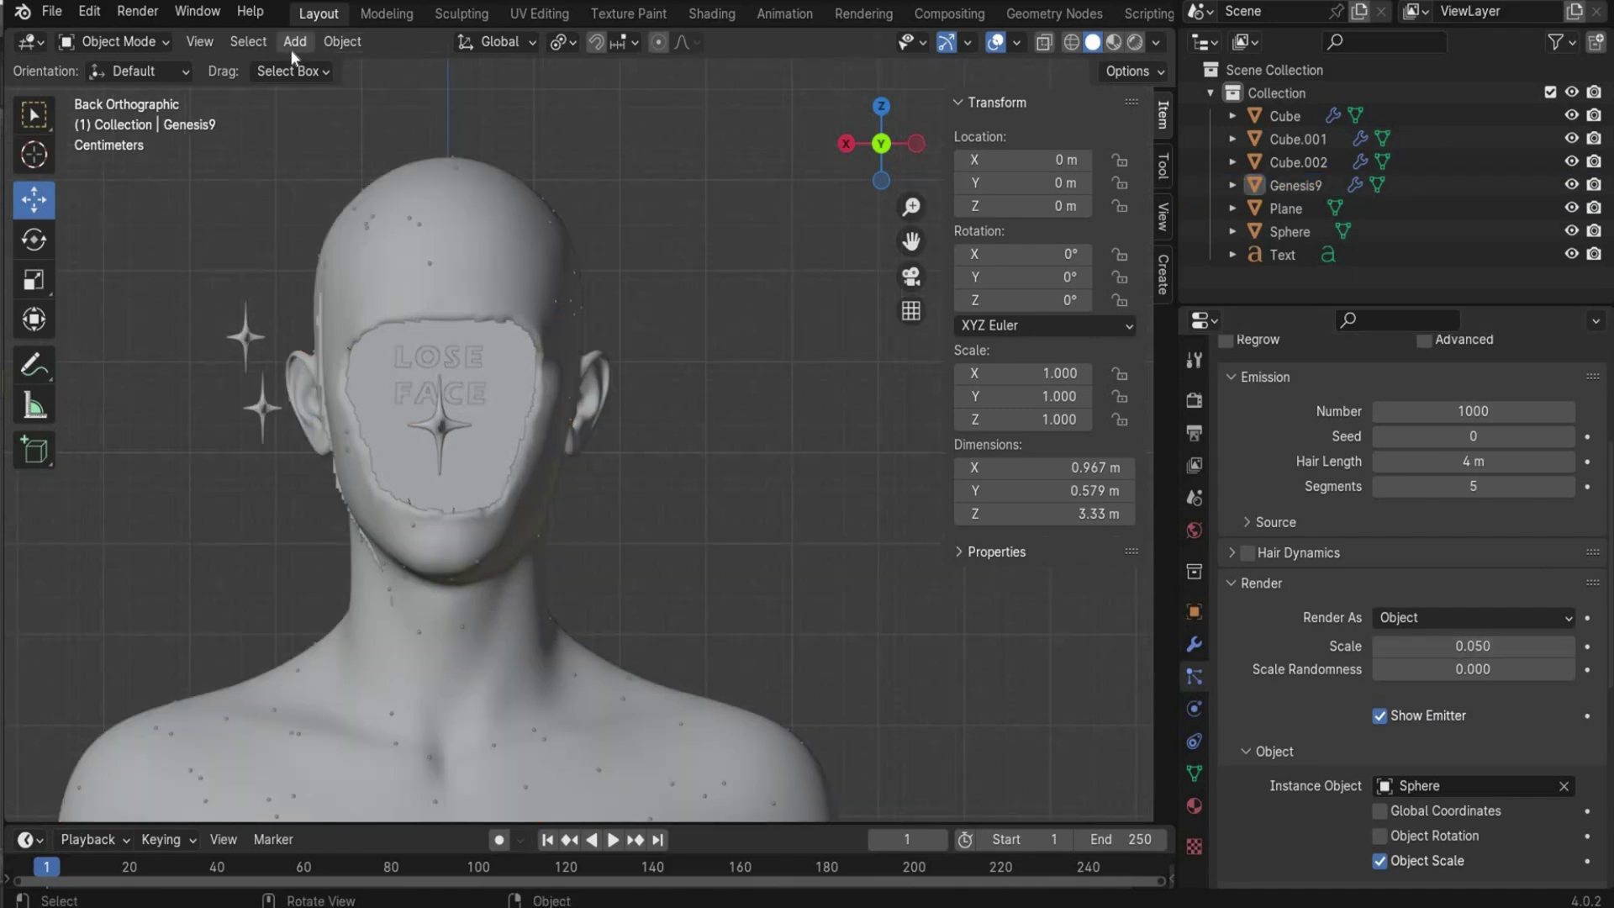
# - Add a camera, look through it, and place it at X -0.36, Y 0.74, Z 2.97 m with Z rotation -154°
pyautogui.click(294, 45)
pyautogui.click(361, 397)
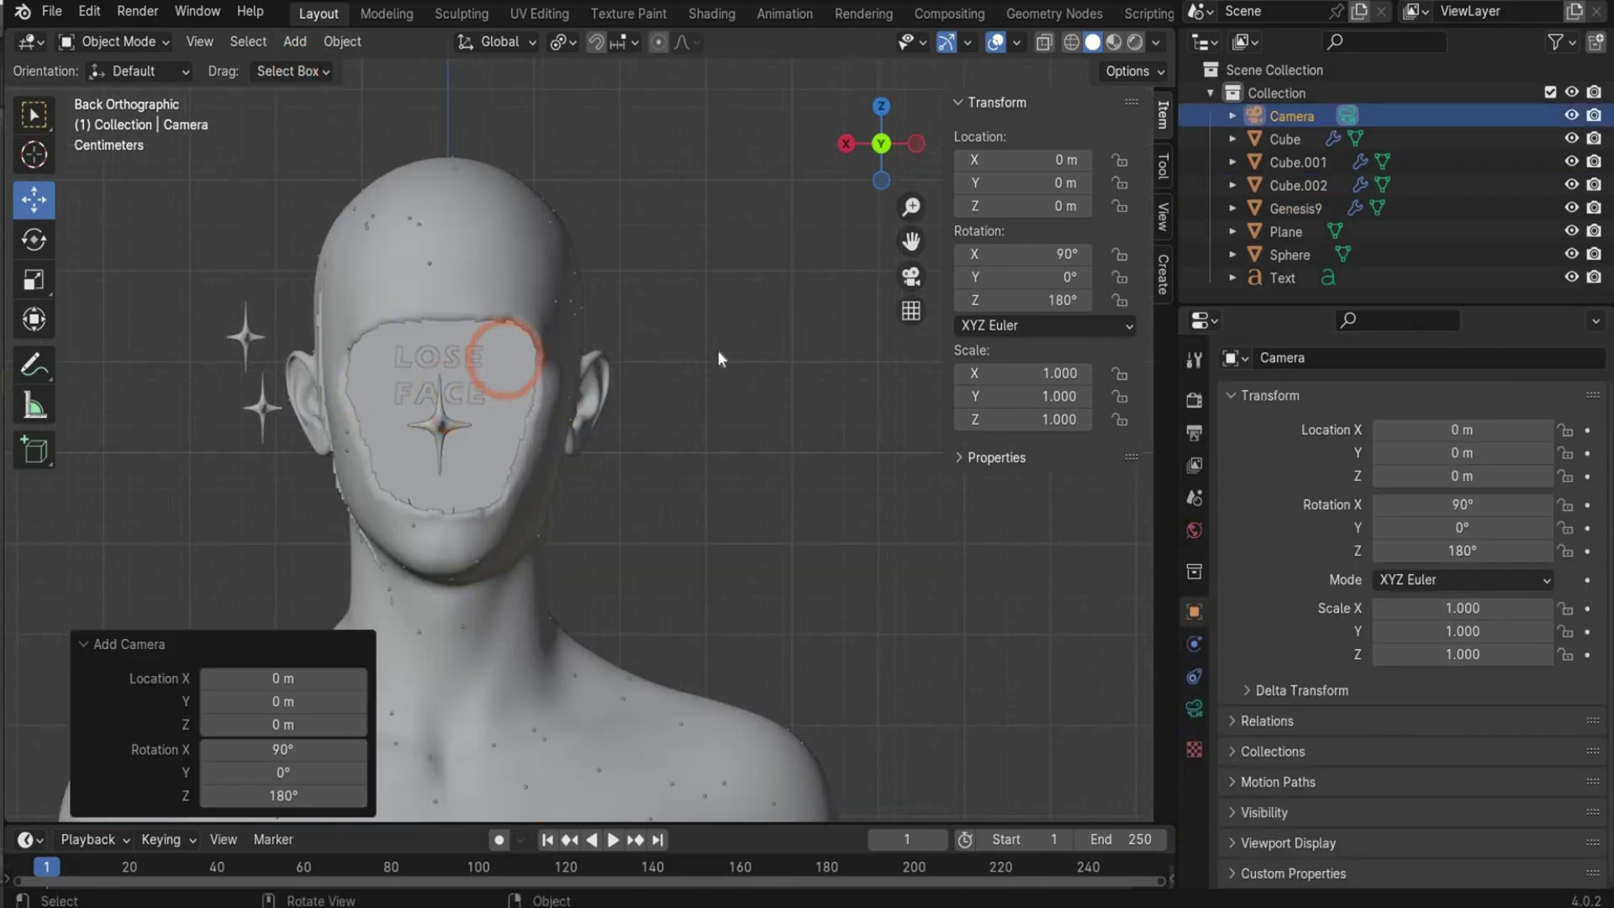
pyautogui.click(911, 276)
pyautogui.click(698, 320)
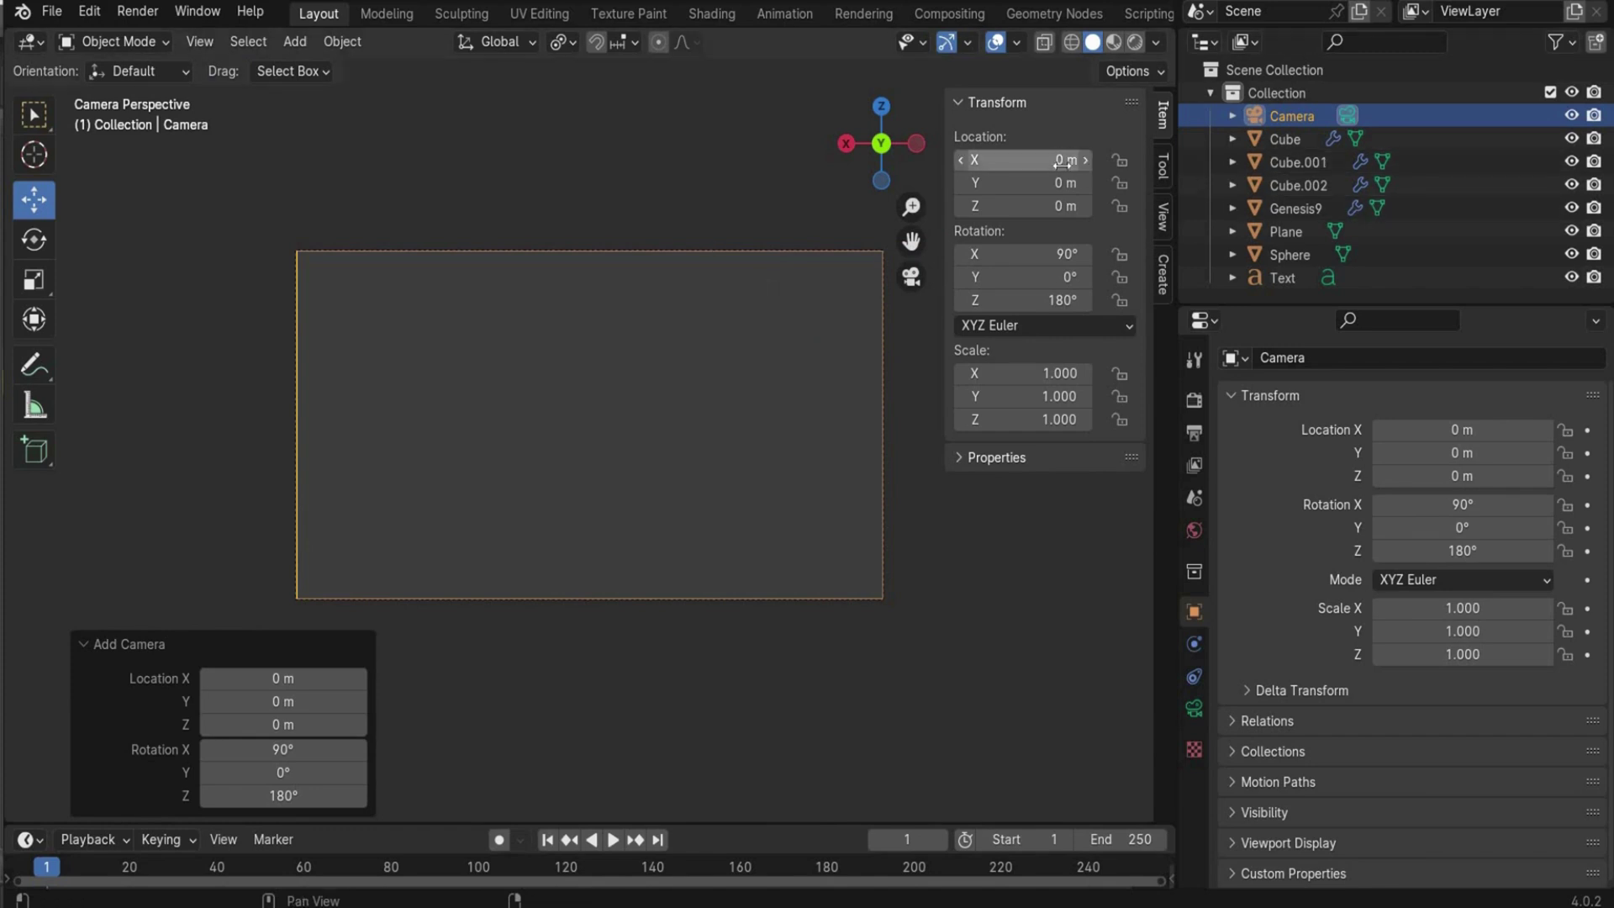
# - Set the output resolution to 1080 by 1350 px
pyautogui.click(1193, 433)
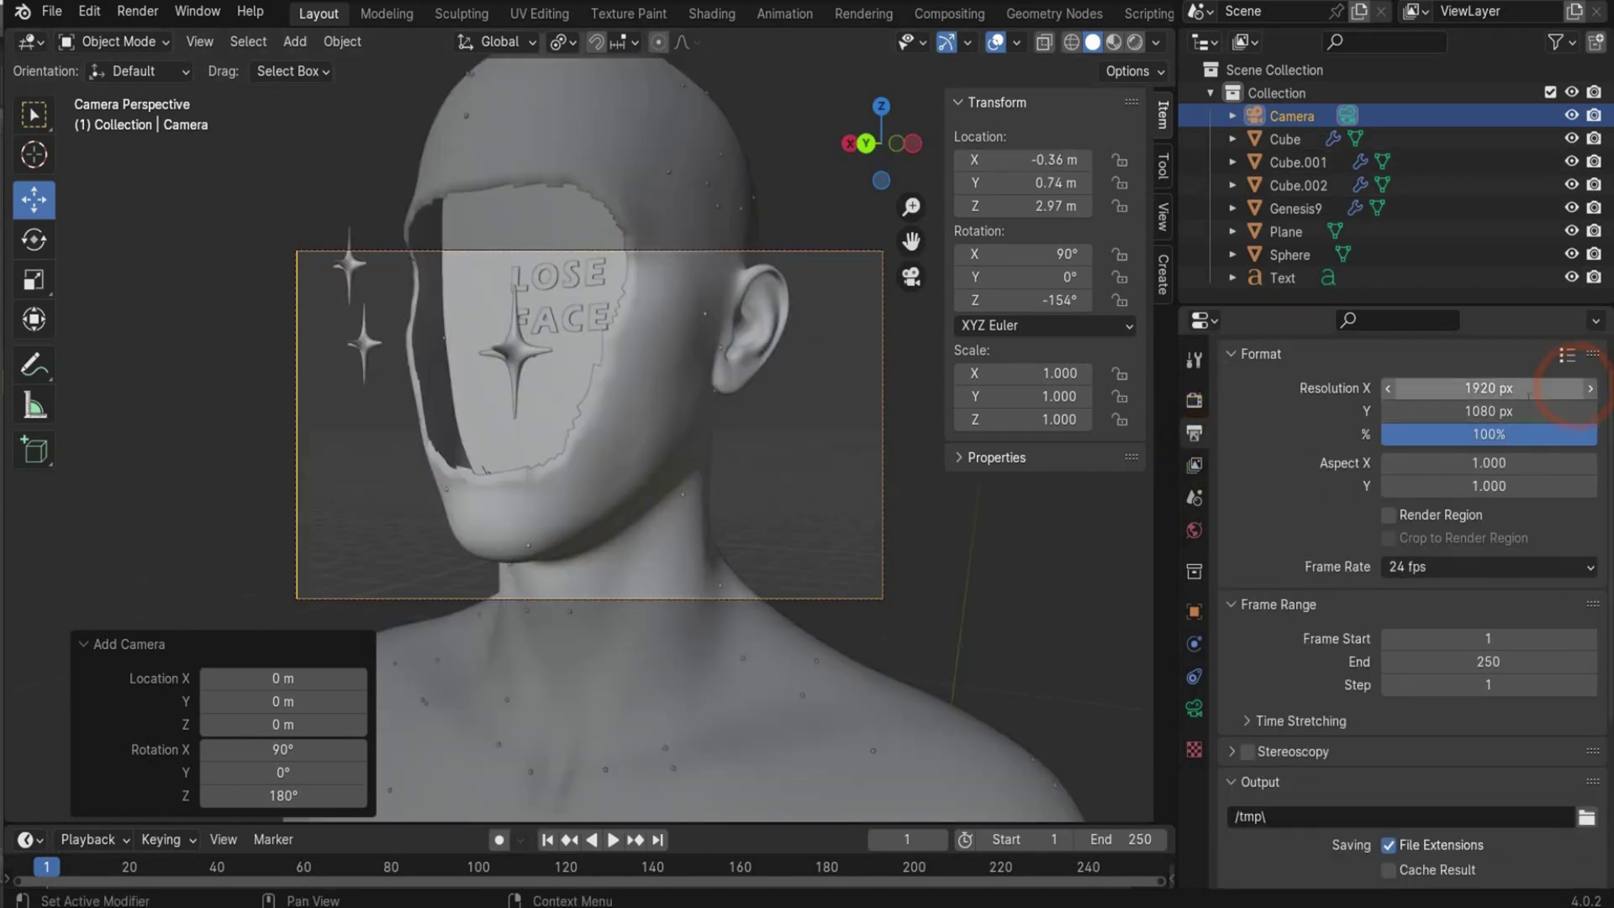
pyautogui.click(1524, 407)
pyautogui.click(1518, 386)
pyautogui.write('10')
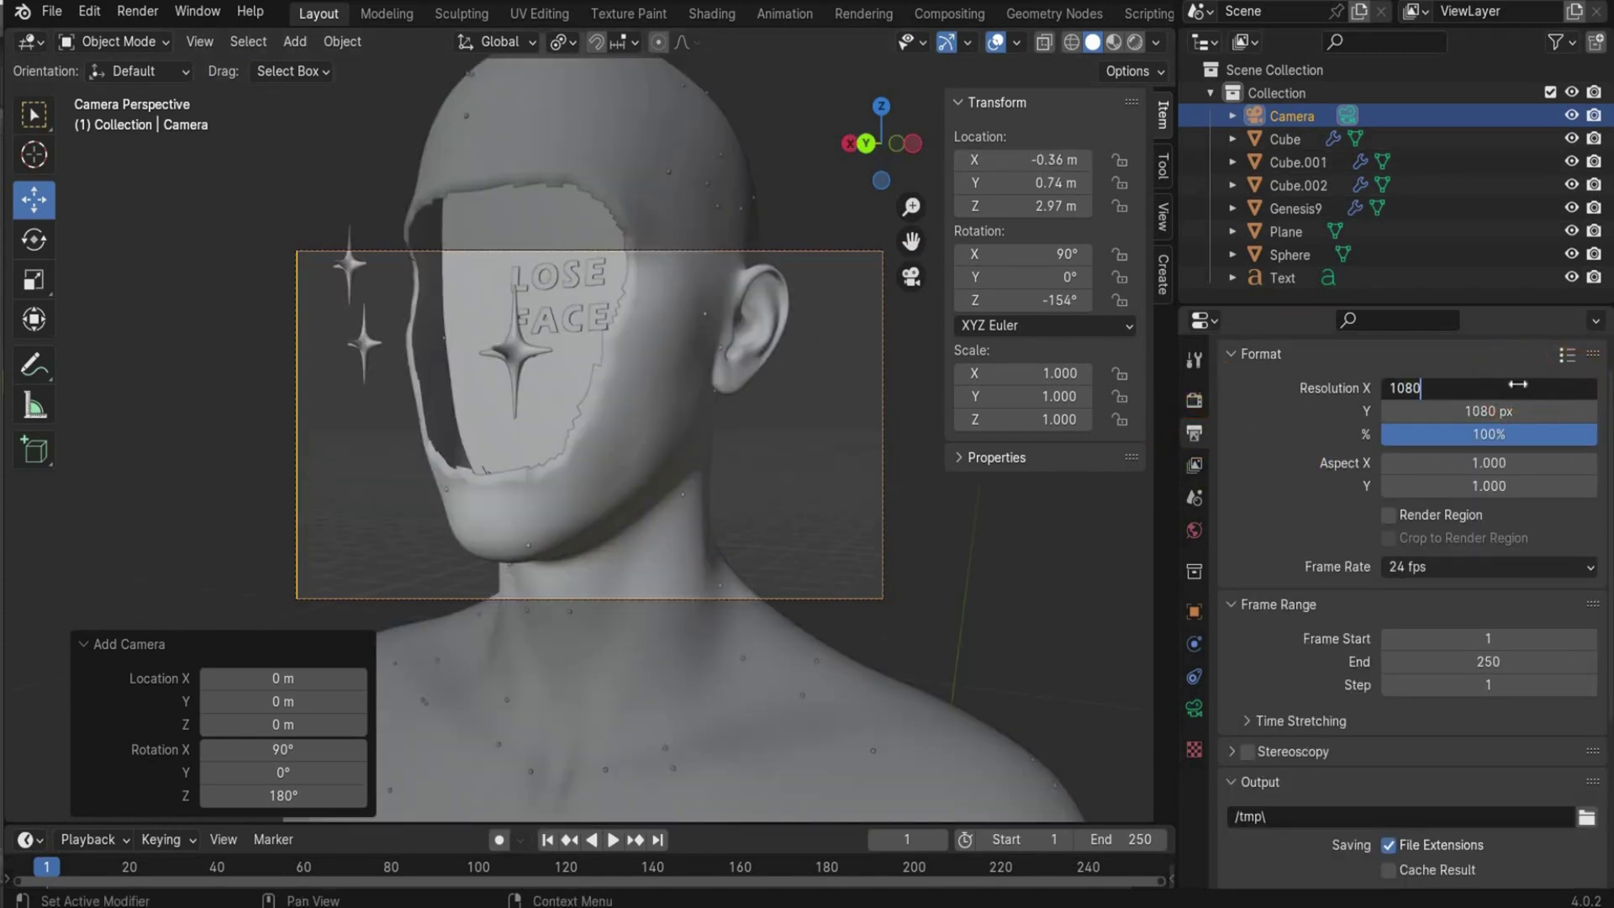
pyautogui.write('80')
pyautogui.press('Return')
pyautogui.click(1513, 411)
pyautogui.write('1350')
pyautogui.press('Return')
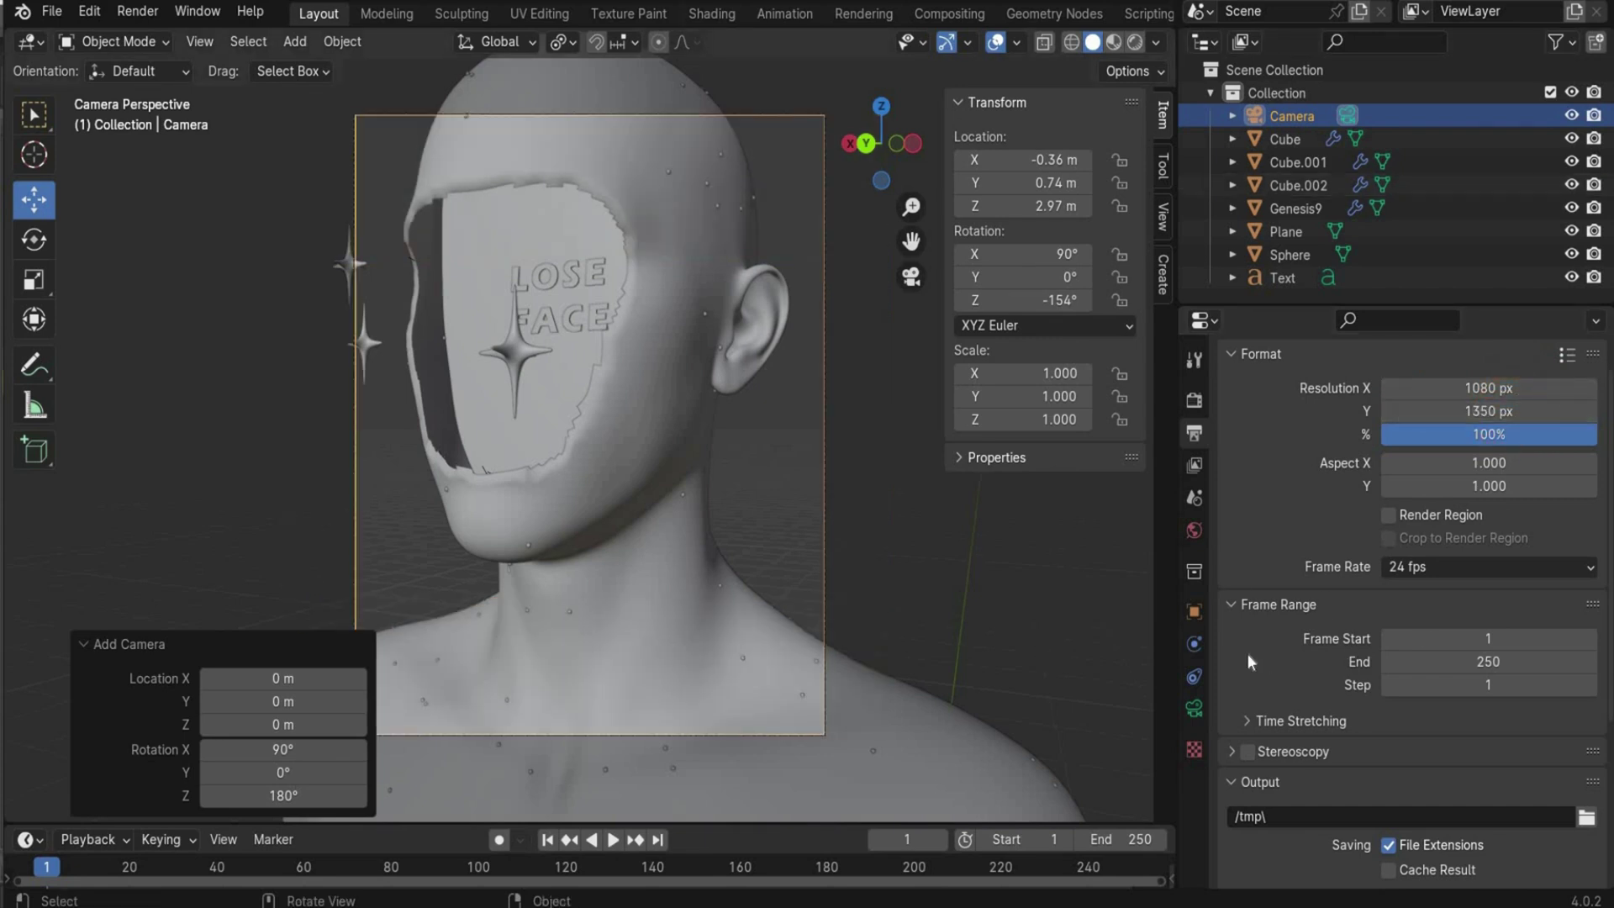
# - Set the camera's focal length to 33 mm and deselect the camera
pyautogui.click(1193, 709)
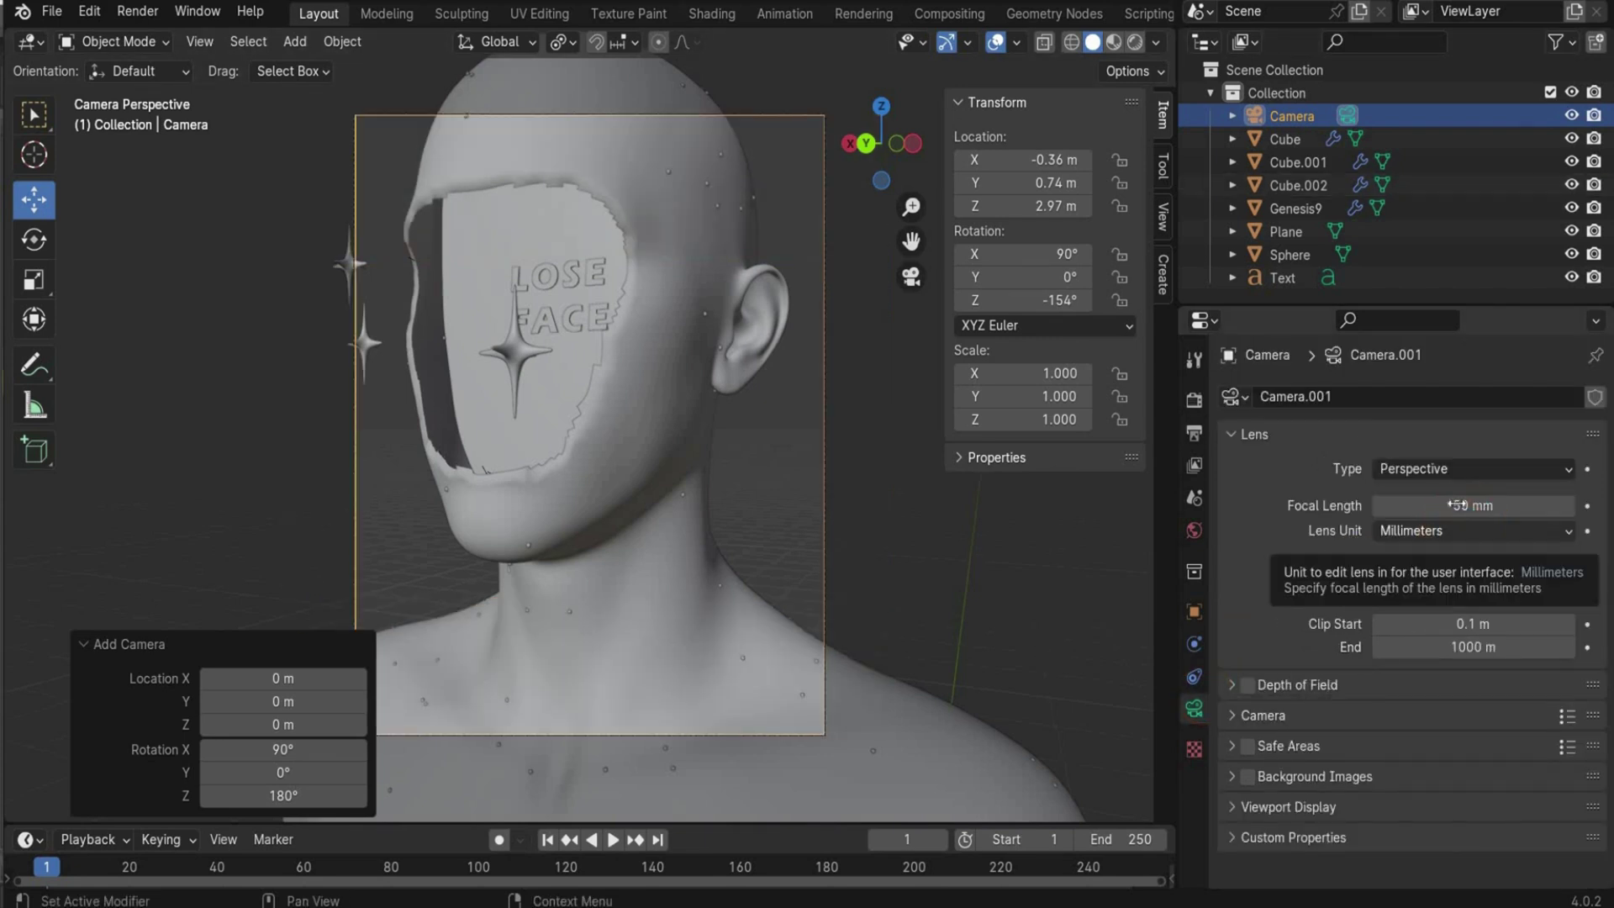
pyautogui.click(1458, 505)
pyautogui.write('3')
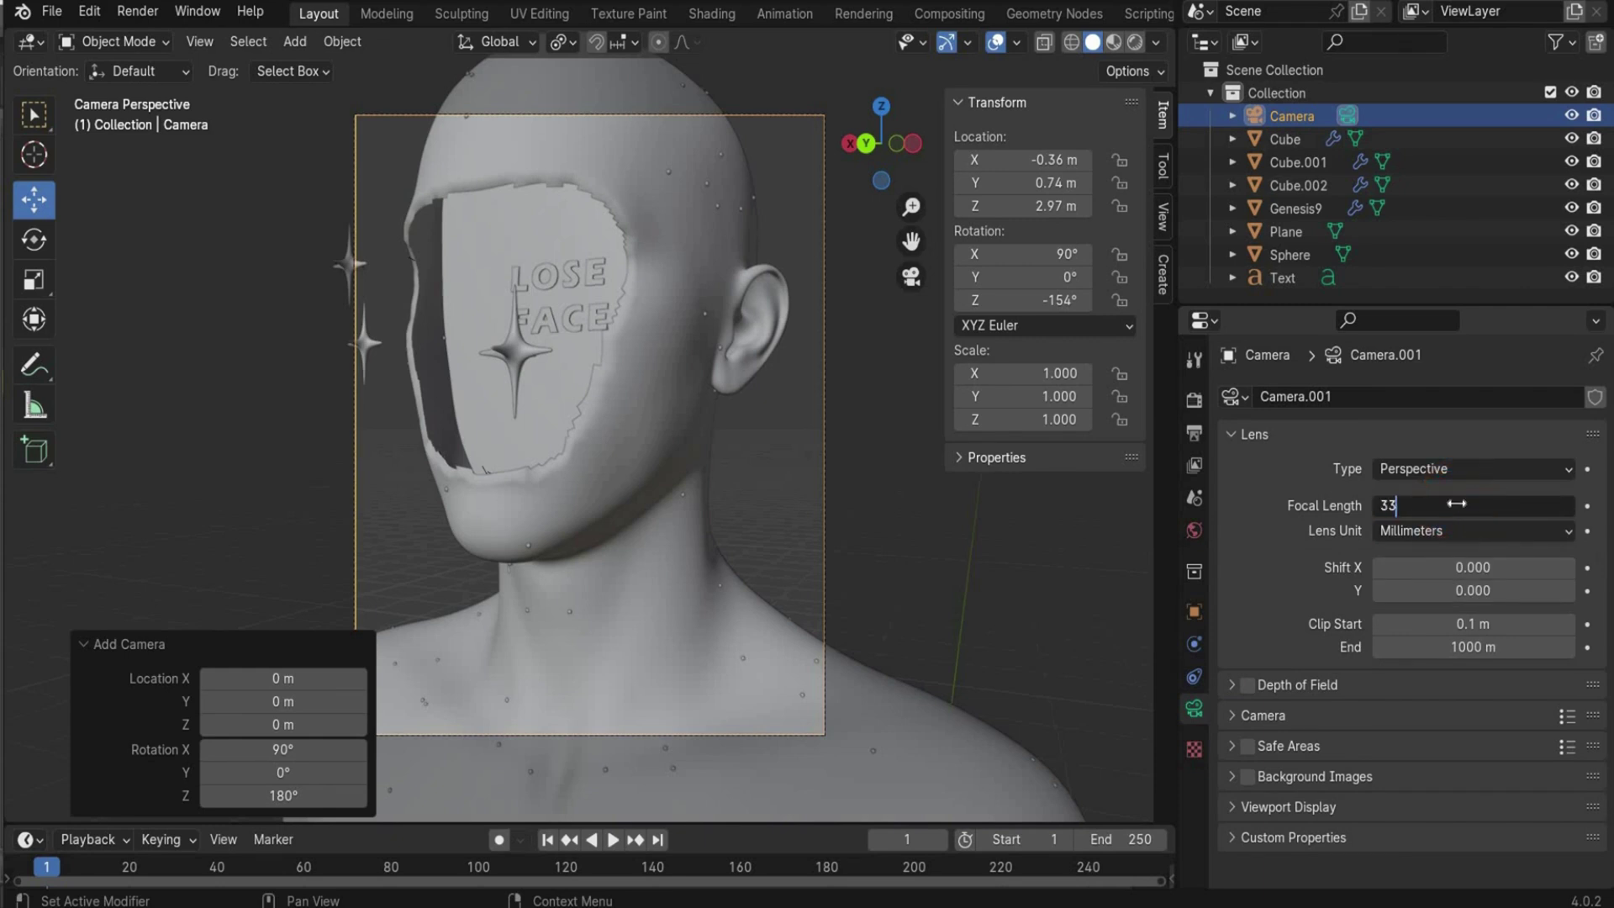
pyautogui.write('3')
pyautogui.press('Return')
pyautogui.click(612, 520)
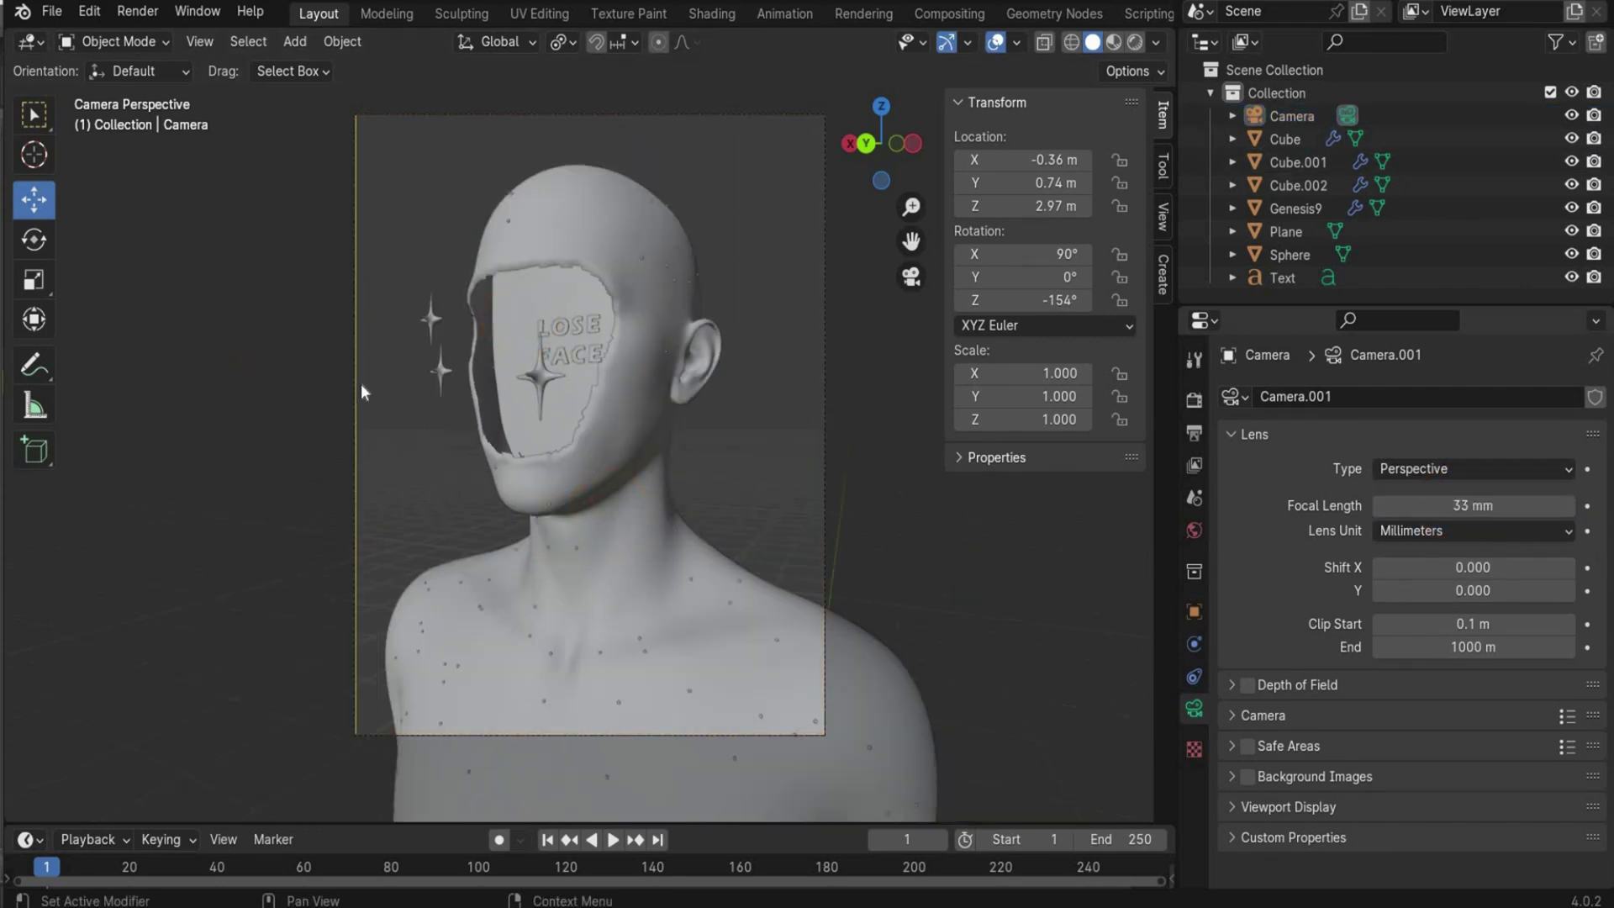
# - Move the LOSE FACE text within the face opening to about X 0.112 m, Z 3.133 m
pyautogui.click(558, 332)
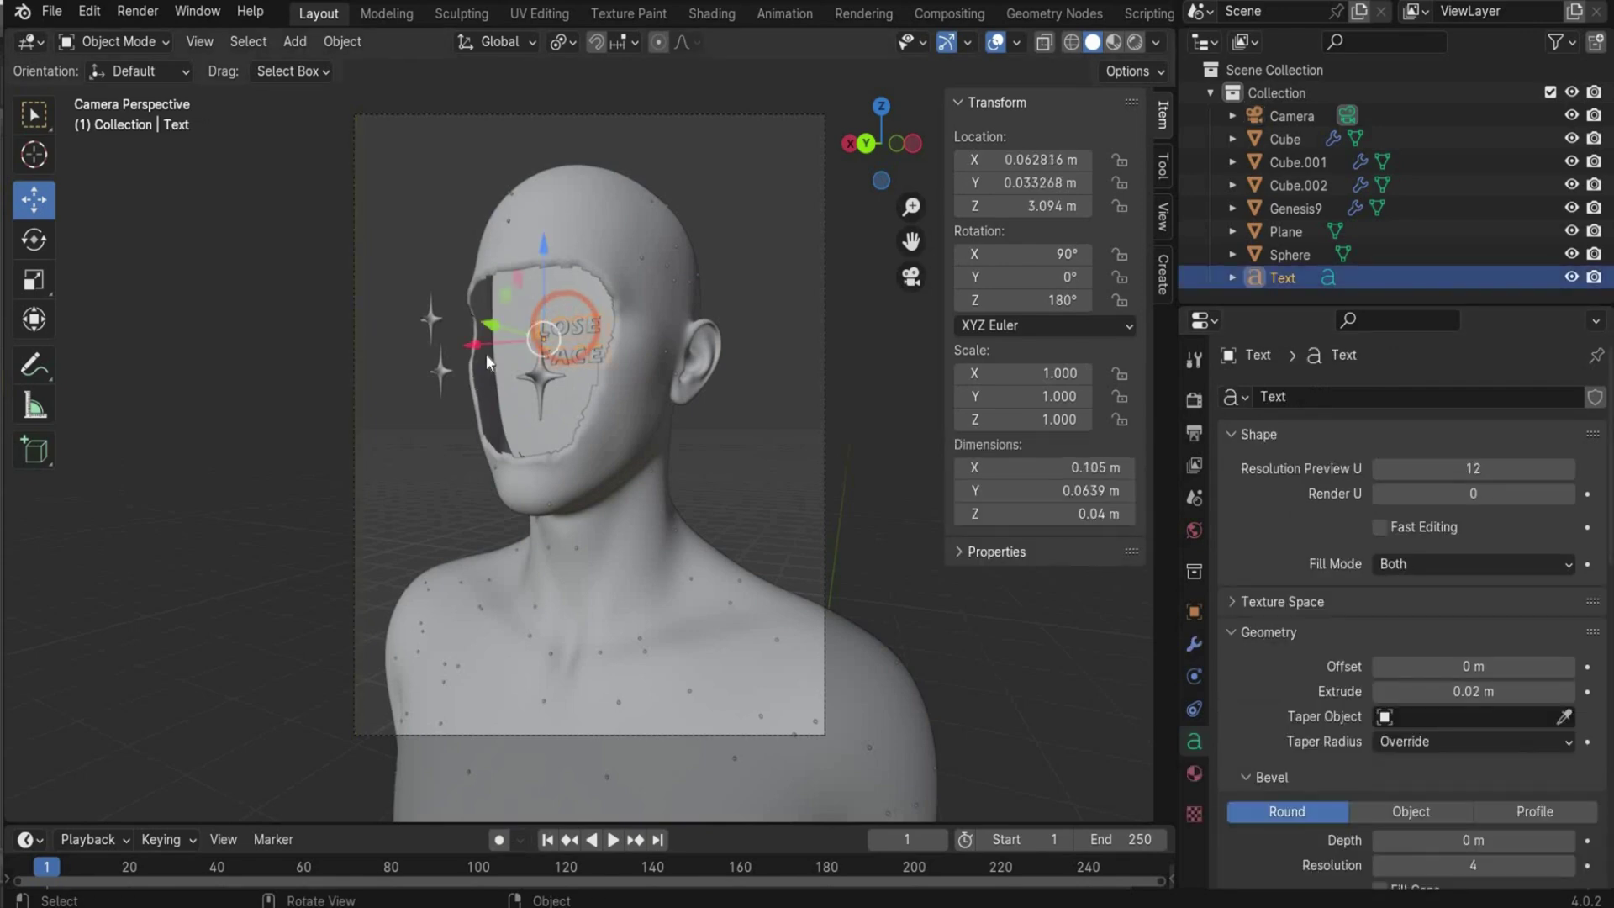
pyautogui.moveTo(461, 345); pyautogui.dragTo(514, 263)
pyautogui.click(528, 376)
# - Add a background plane at X 0, Y -2.47, Z 3.27 m with X rotation 90° and the camera's Z rotation of -154°
pyautogui.click(269, 38)
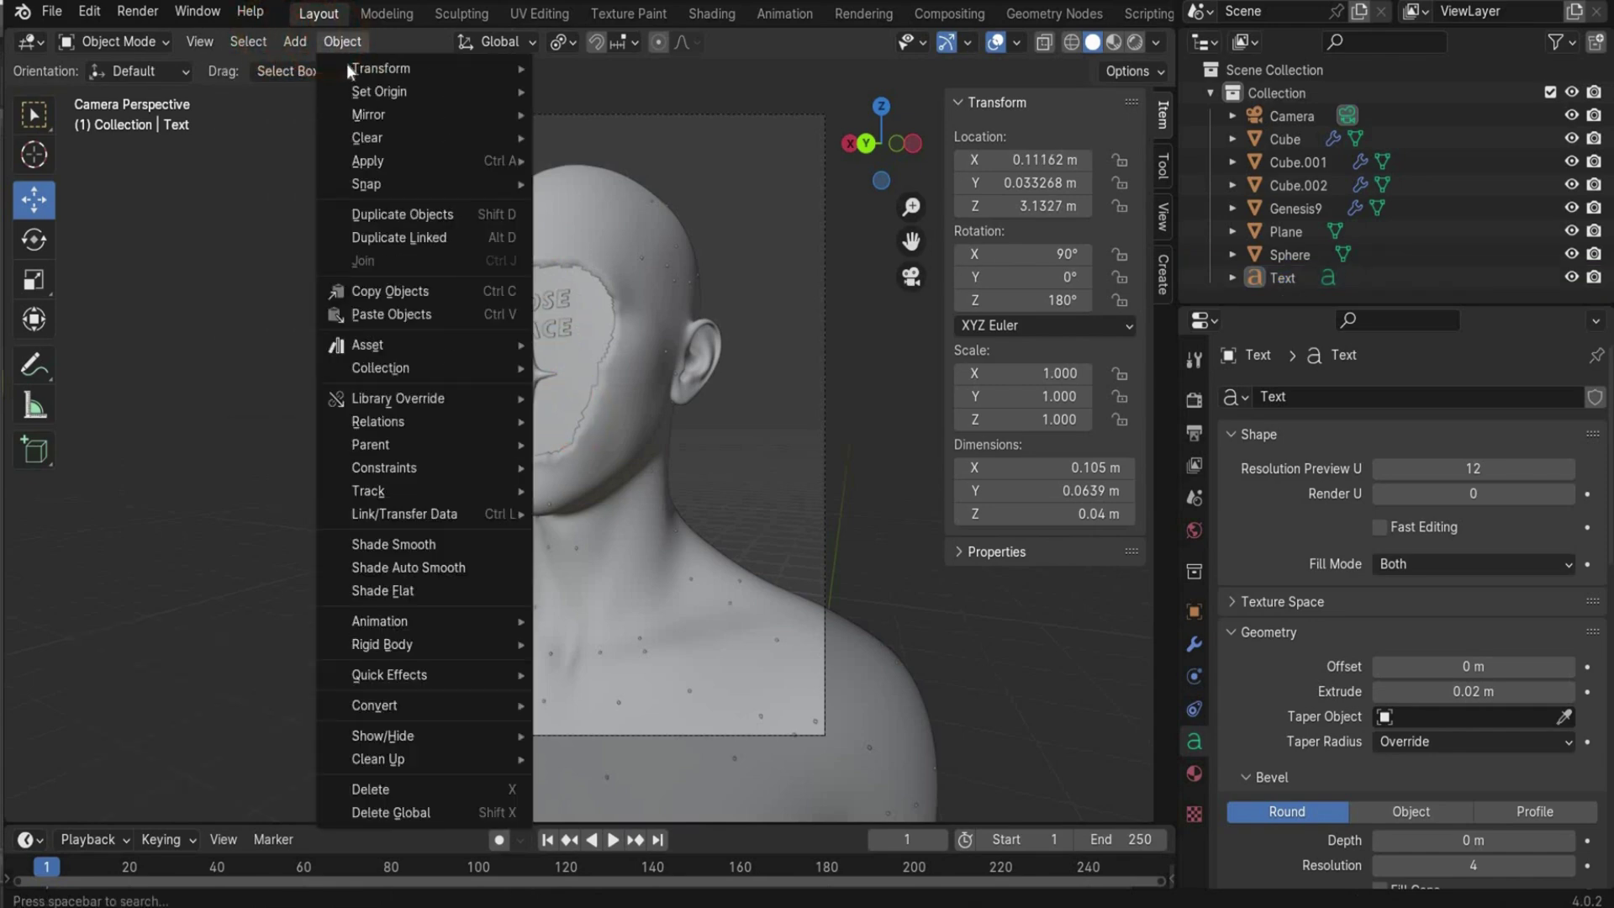
pyautogui.moveTo(225, 37)
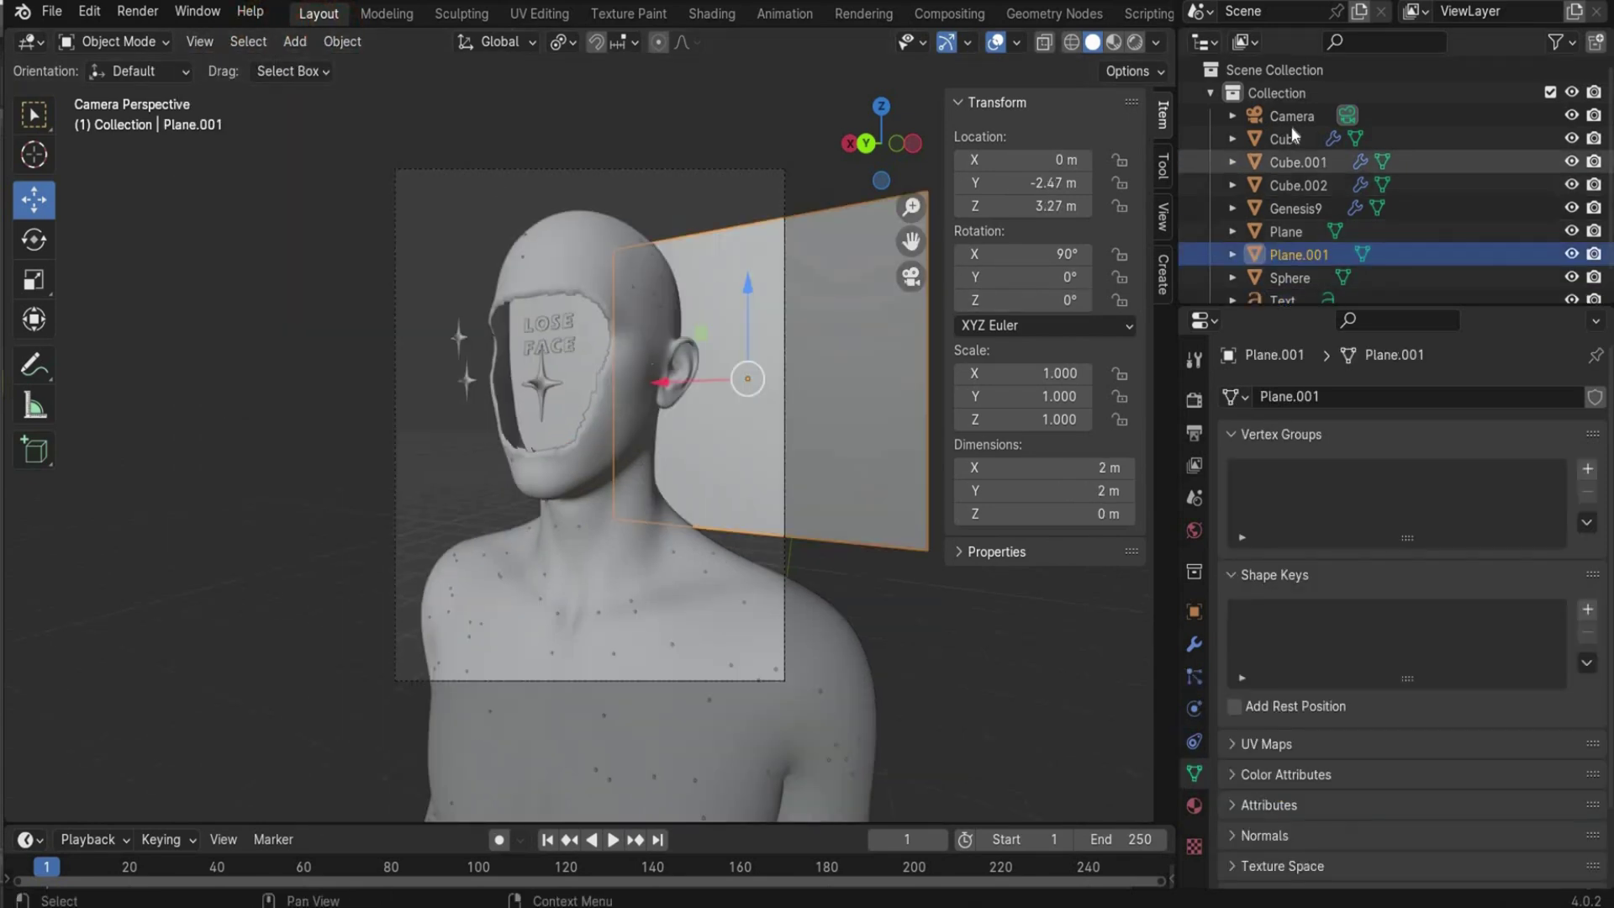
pyautogui.click(1291, 124)
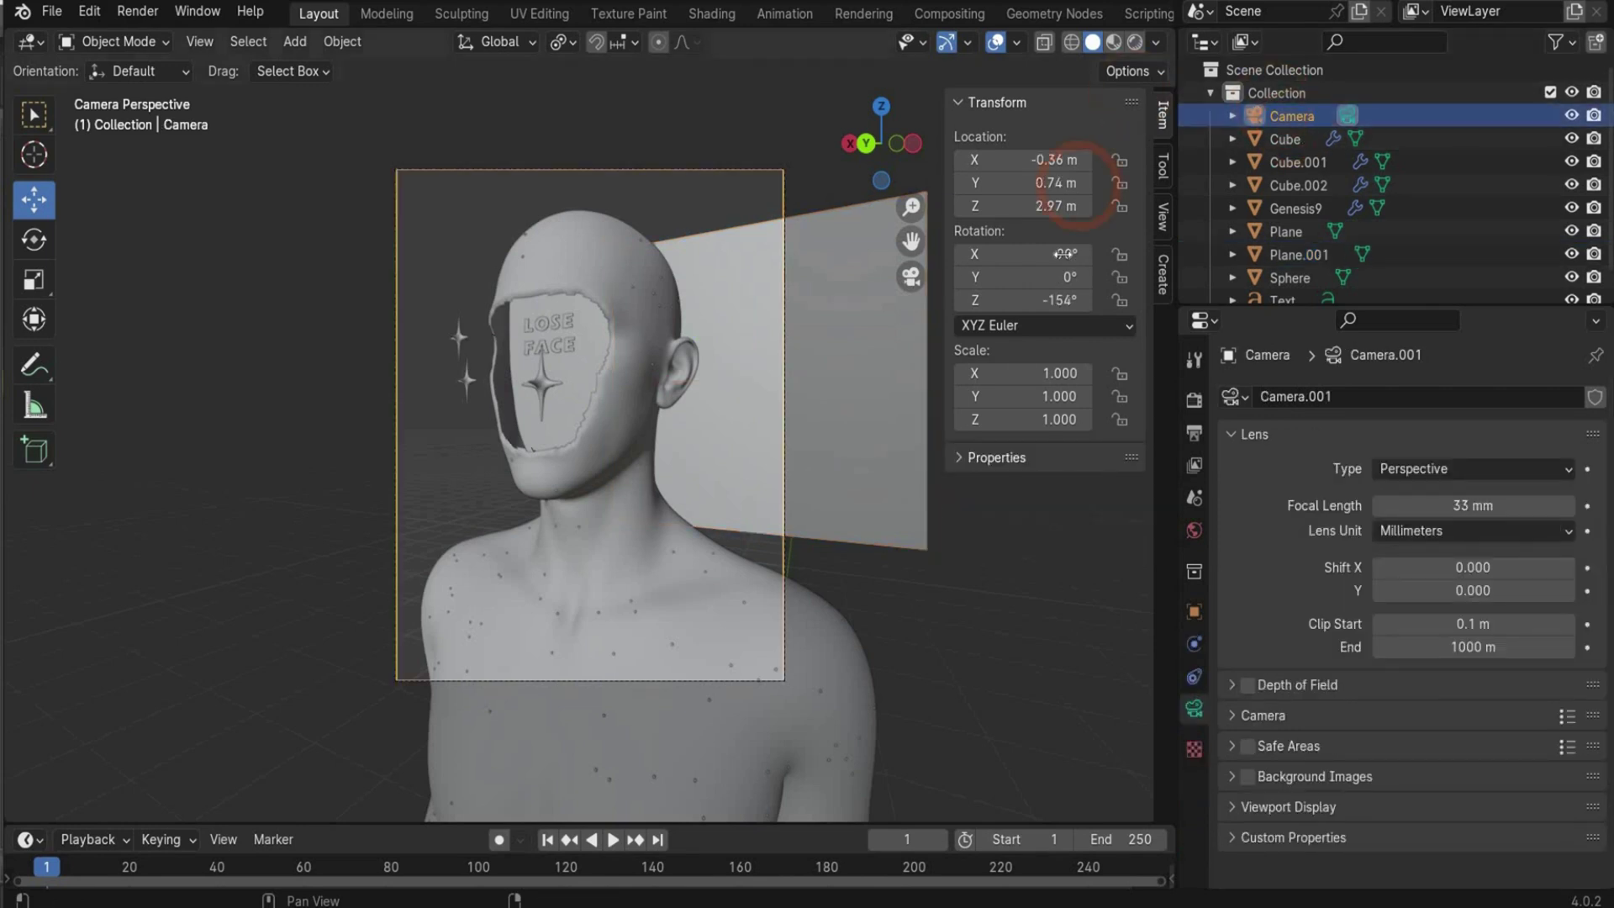
pyautogui.doubleClick(1070, 300)
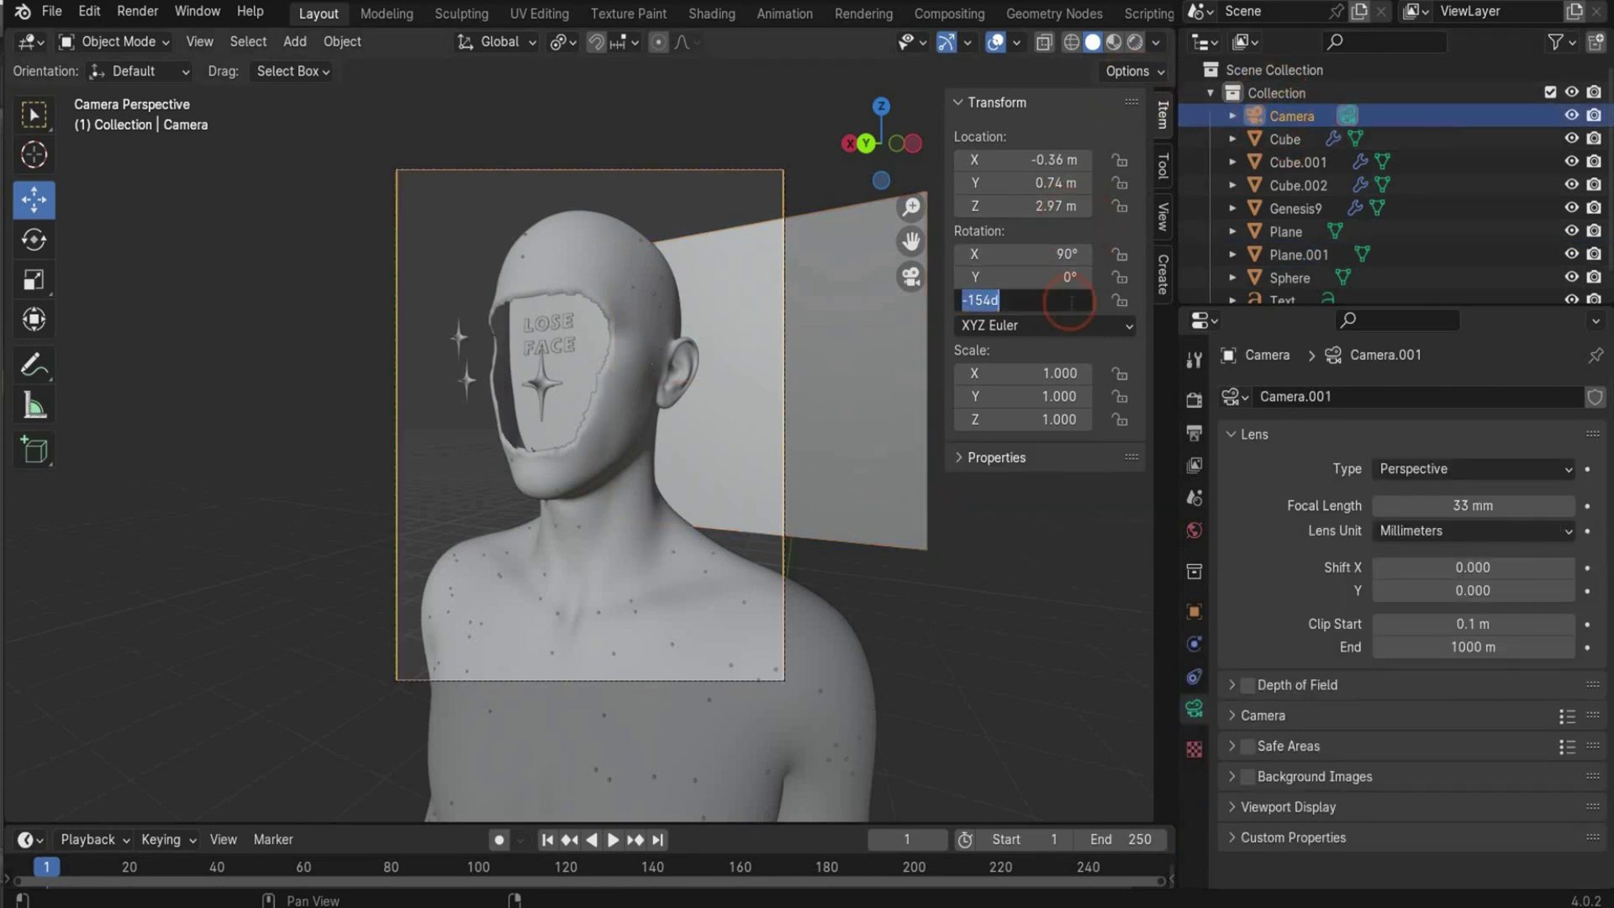
pyautogui.click(736, 425)
pyautogui.click(86, 199)
pyautogui.click(612, 269)
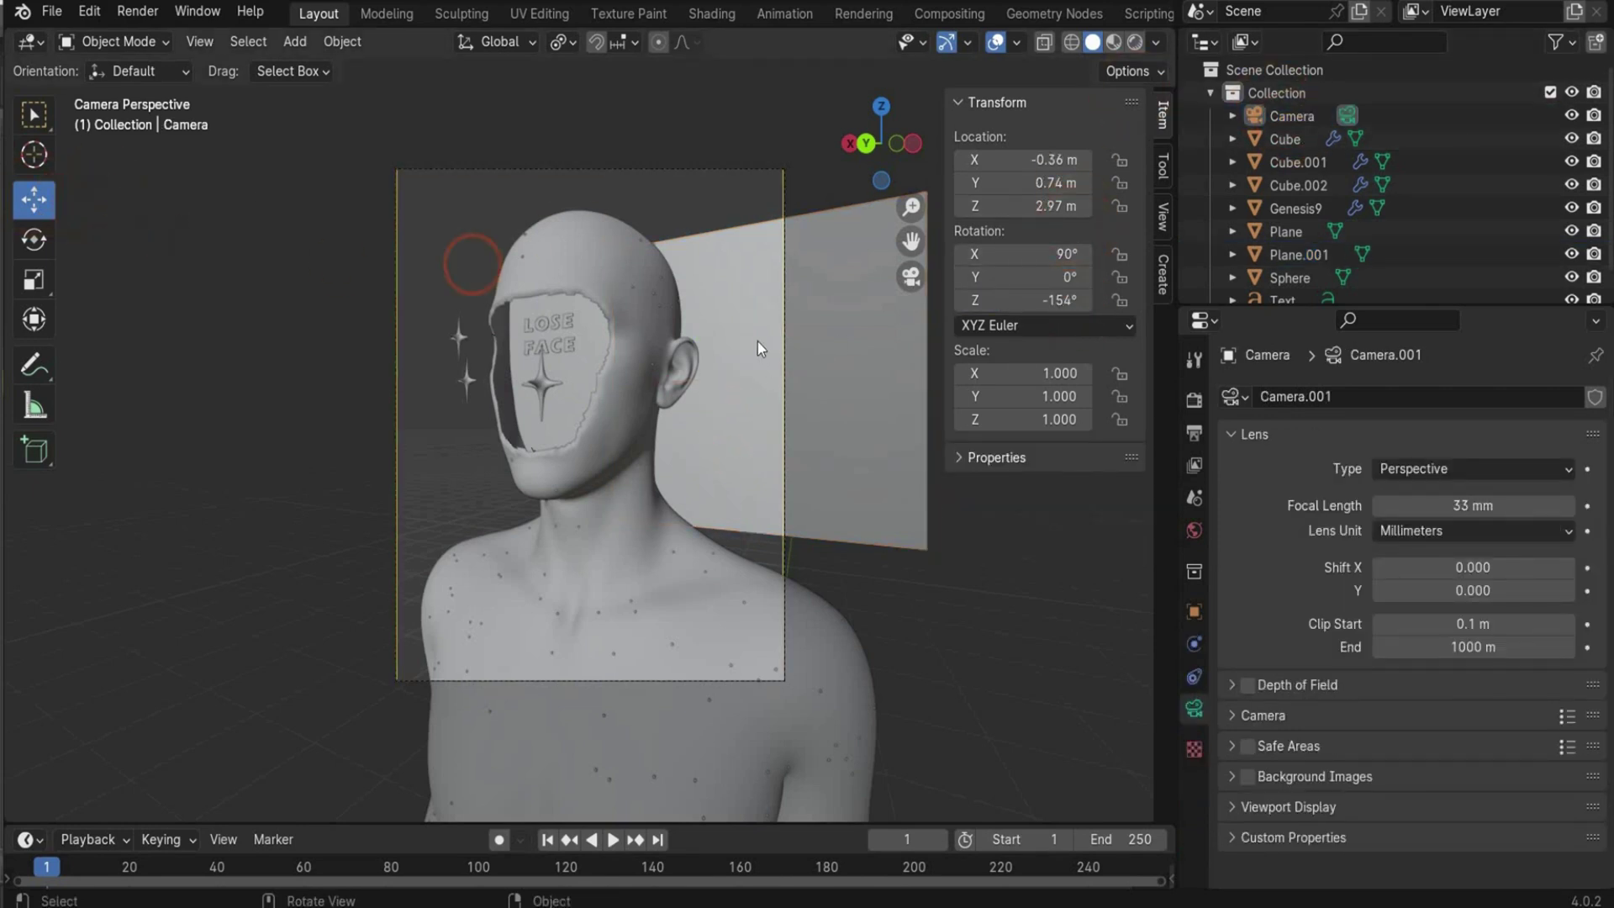
# - Shift the background plane along X behind the head and scale it up until it fills the camera frame
pyautogui.moveTo(660, 383); pyautogui.dragTo(506, 382)
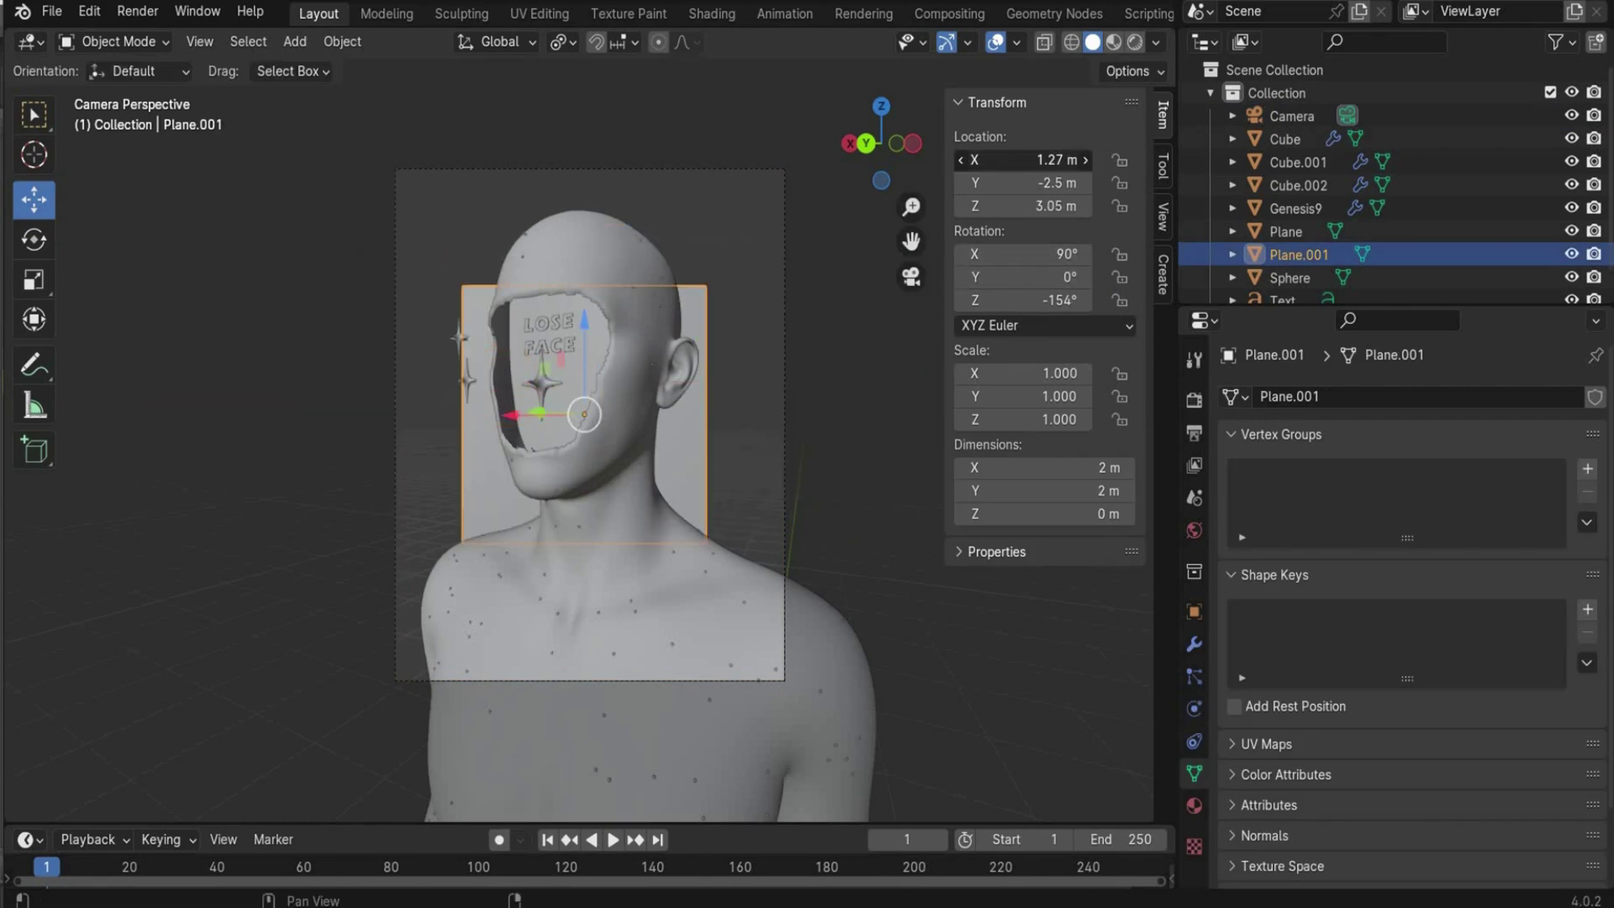
pyautogui.moveTo(1023, 159); pyautogui.dragTo(1013, 160)
pyautogui.moveTo(1061, 372); pyautogui.dragTo(1108, 372)
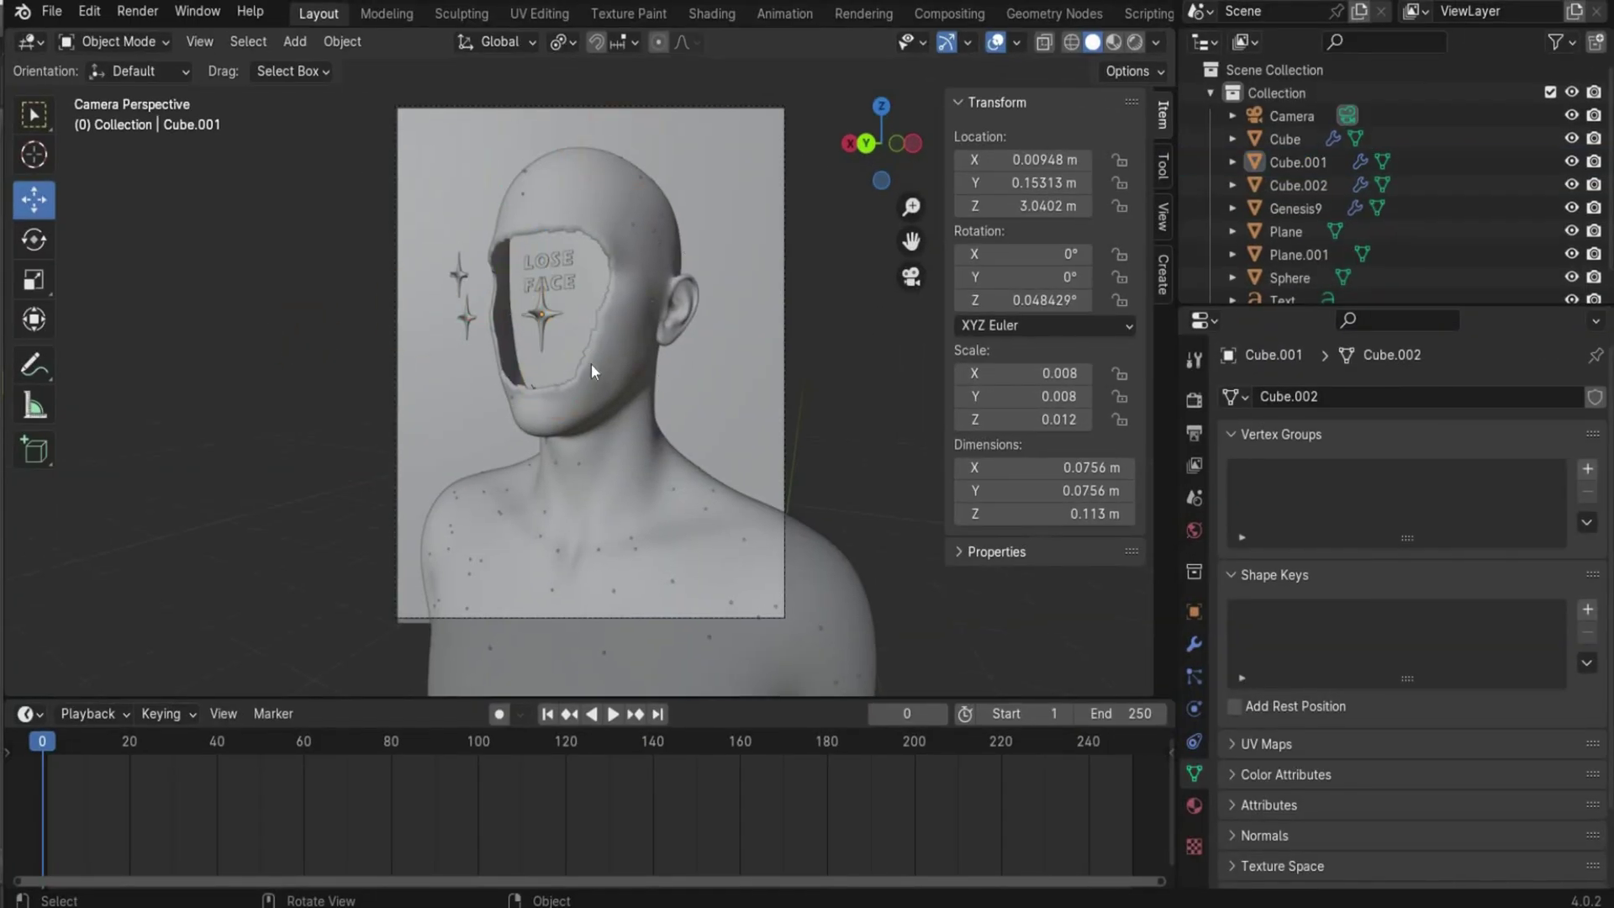
# - Set the animation's end frame to 150
pyautogui.click(1106, 713)
pyautogui.write('1')
pyautogui.press('Return')
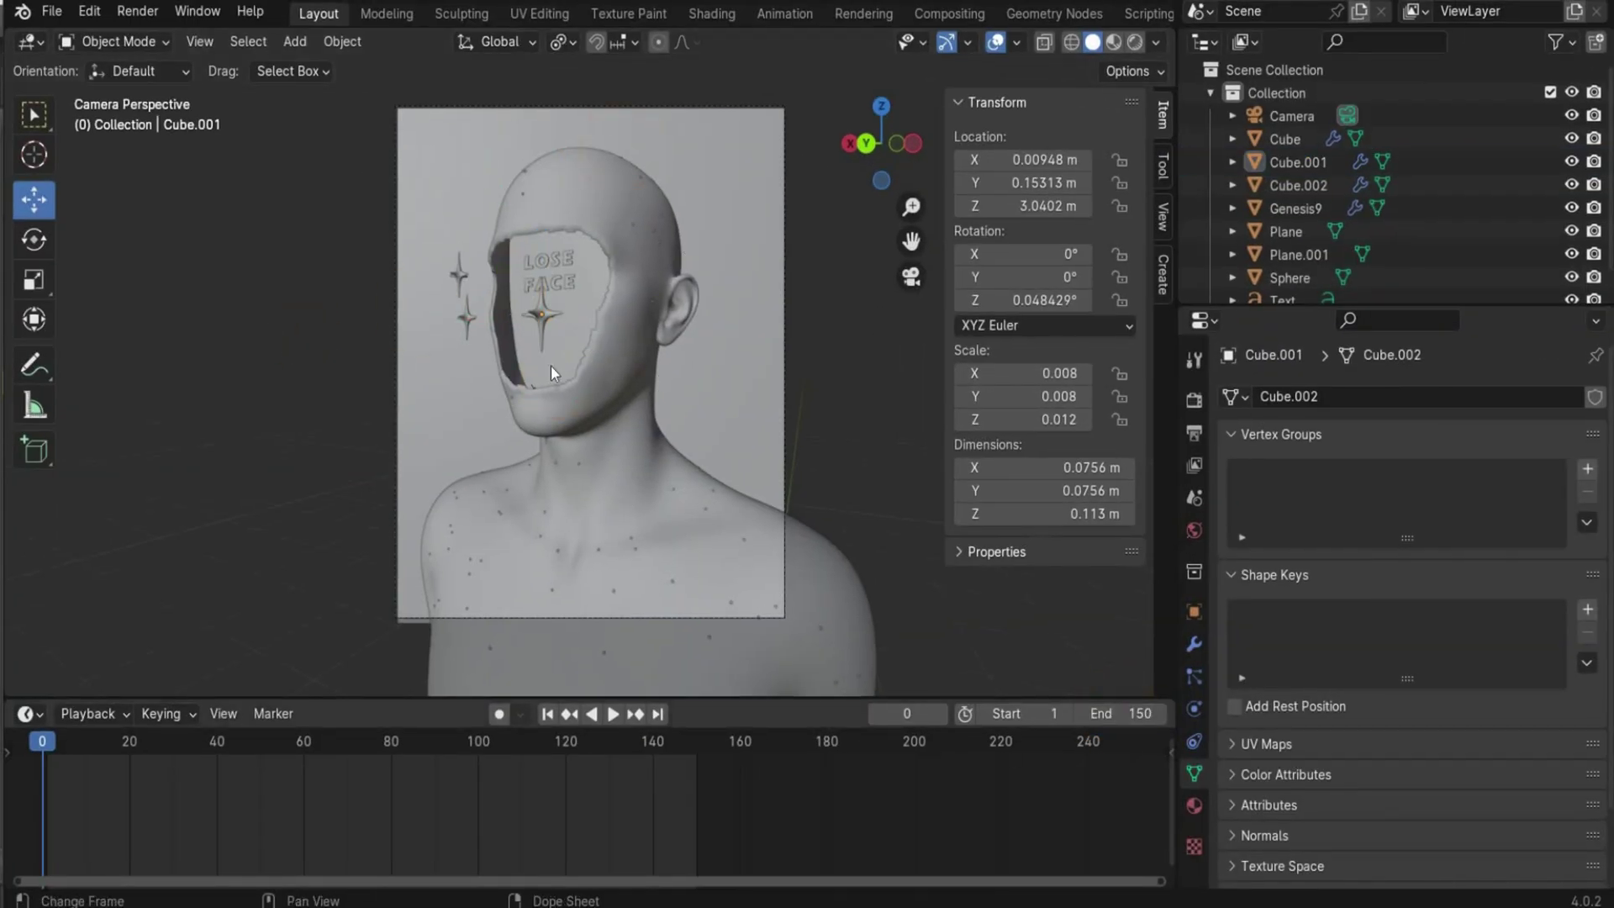
# - Insert location and rotation keyframes for the face star at frame 0
pyautogui.click(540, 311)
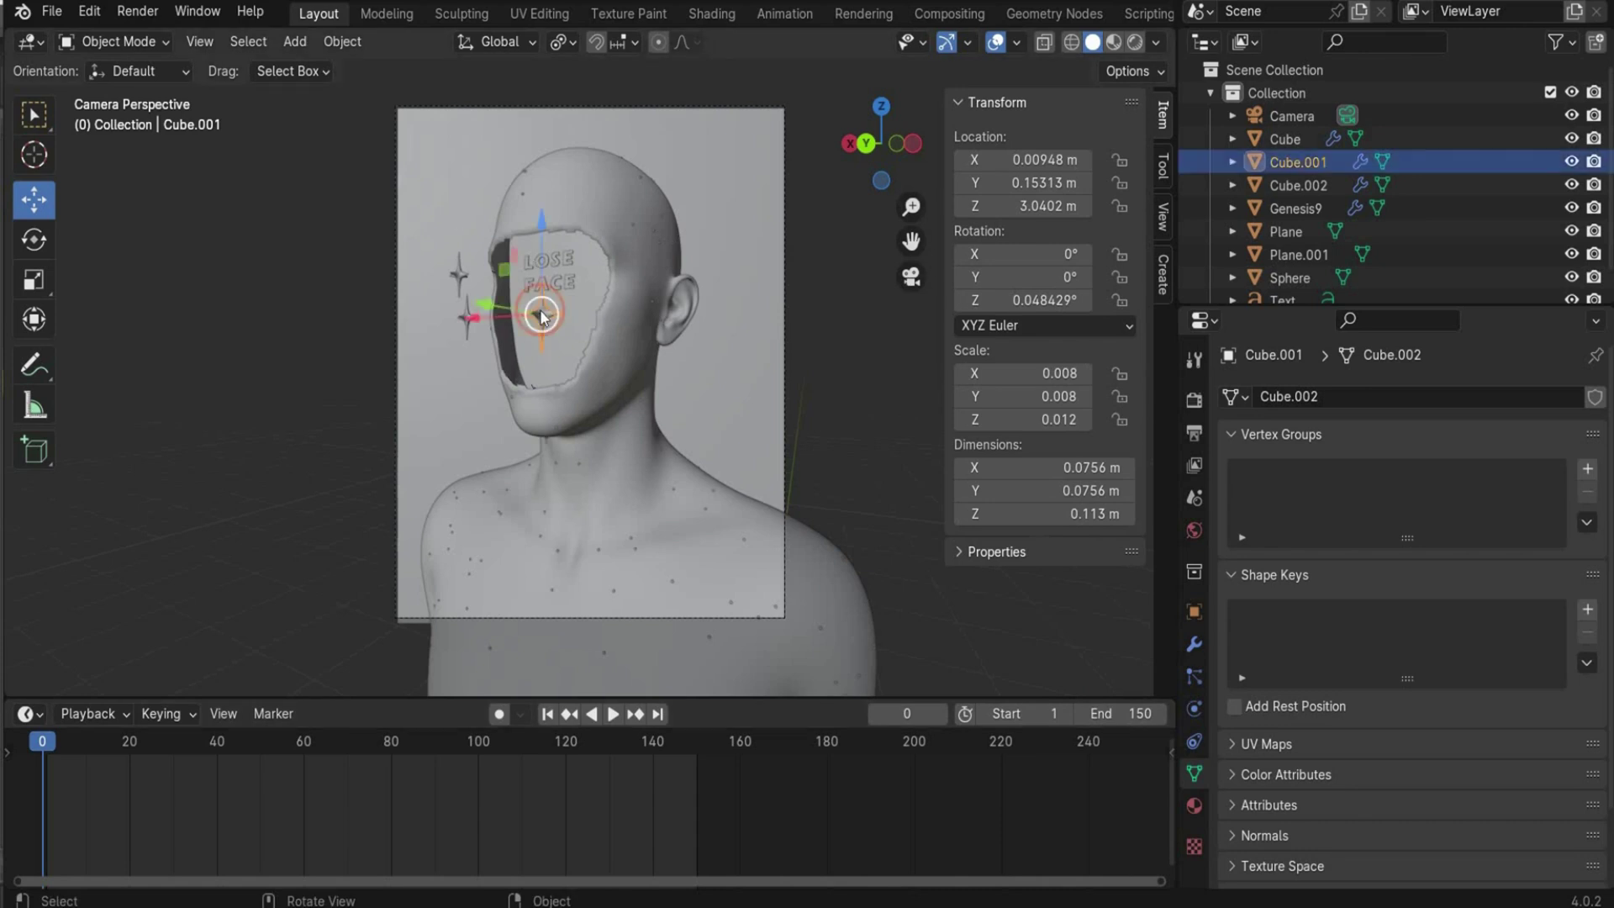
pyautogui.rightClick(1041, 184)
pyautogui.click(1041, 183)
pyautogui.rightClick(1051, 283)
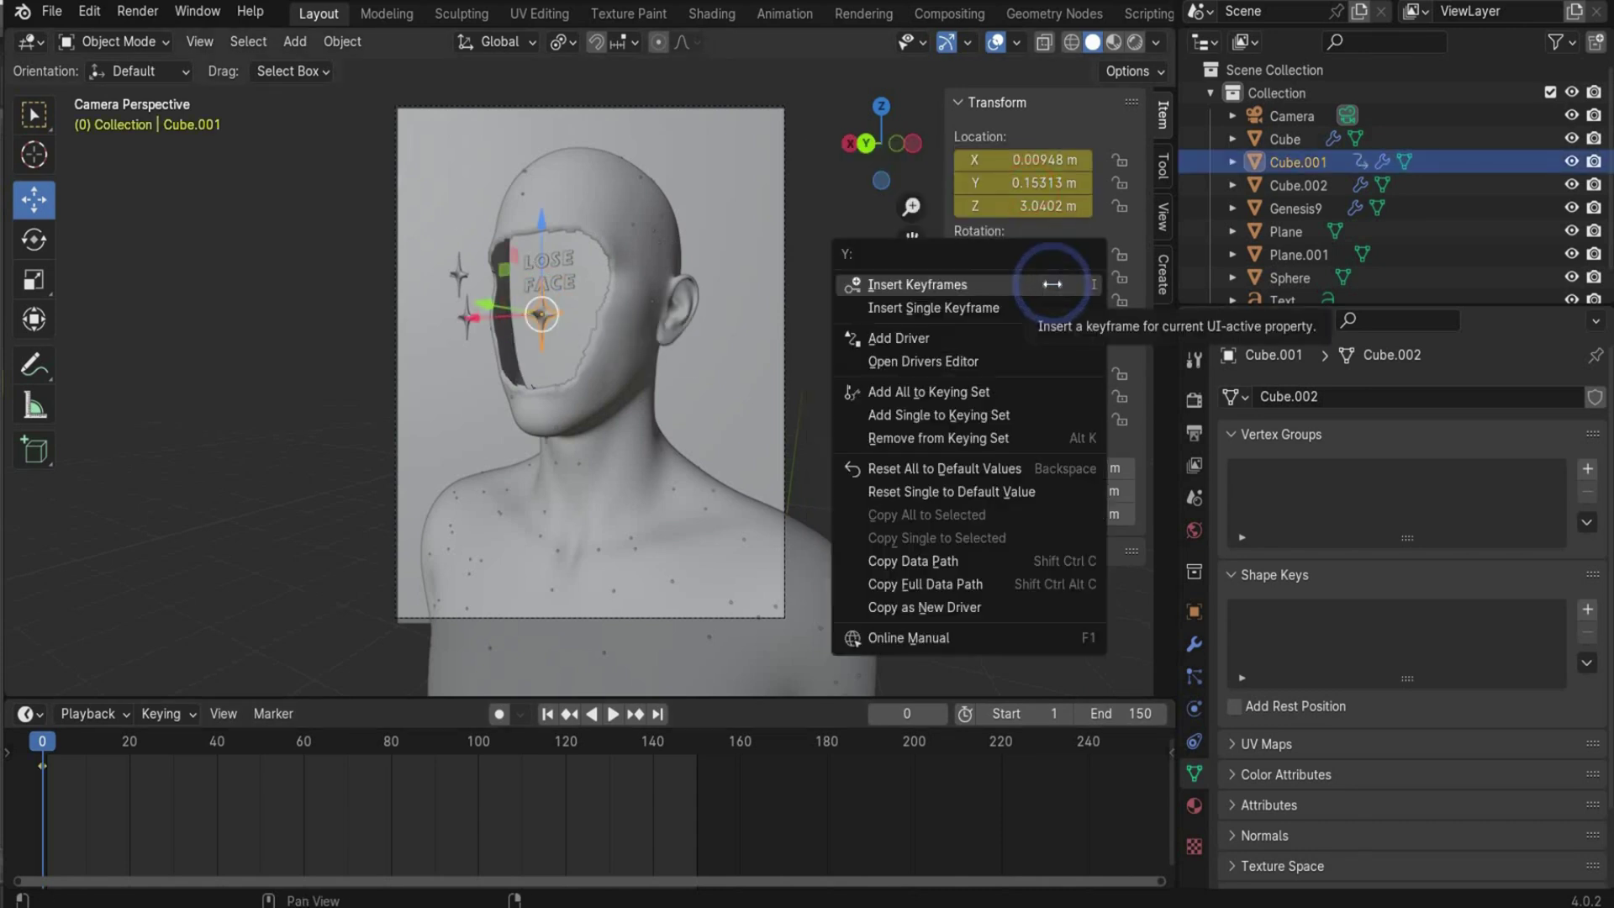
pyautogui.click(1051, 284)
# - At frame 150, keyframe the face star's location and rotation, with its Z rotation set to 360°
pyautogui.moveTo(692, 741); pyautogui.dragTo(697, 742)
pyautogui.rightClick(1058, 278)
pyautogui.click(1059, 279)
pyautogui.press('i')
pyautogui.click(1049, 308)
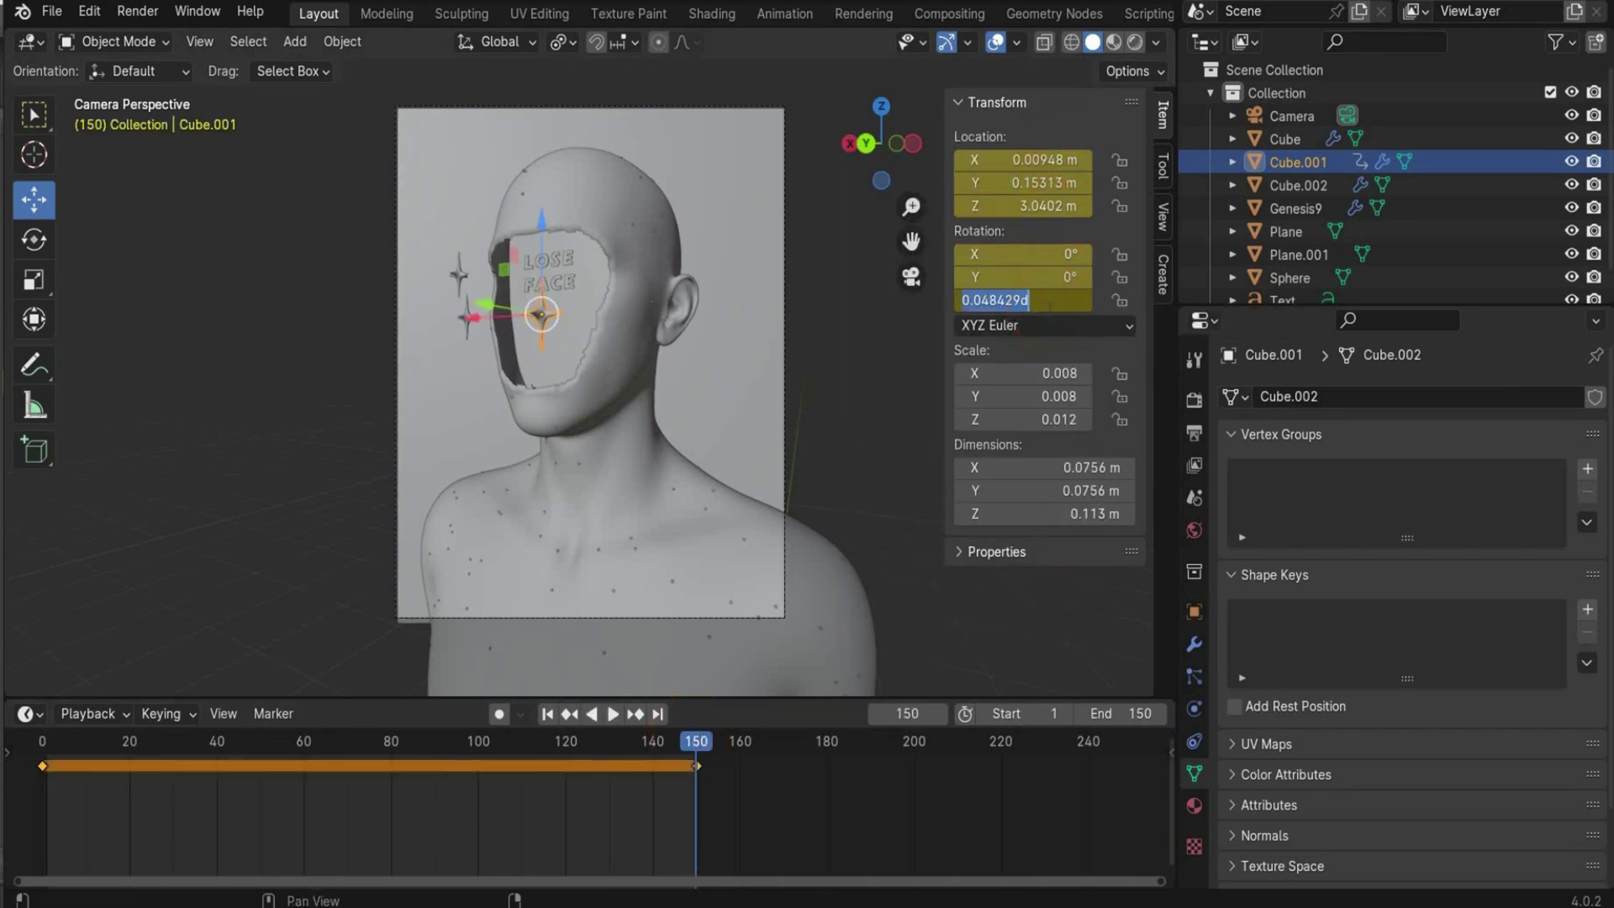
pyautogui.press('Return')
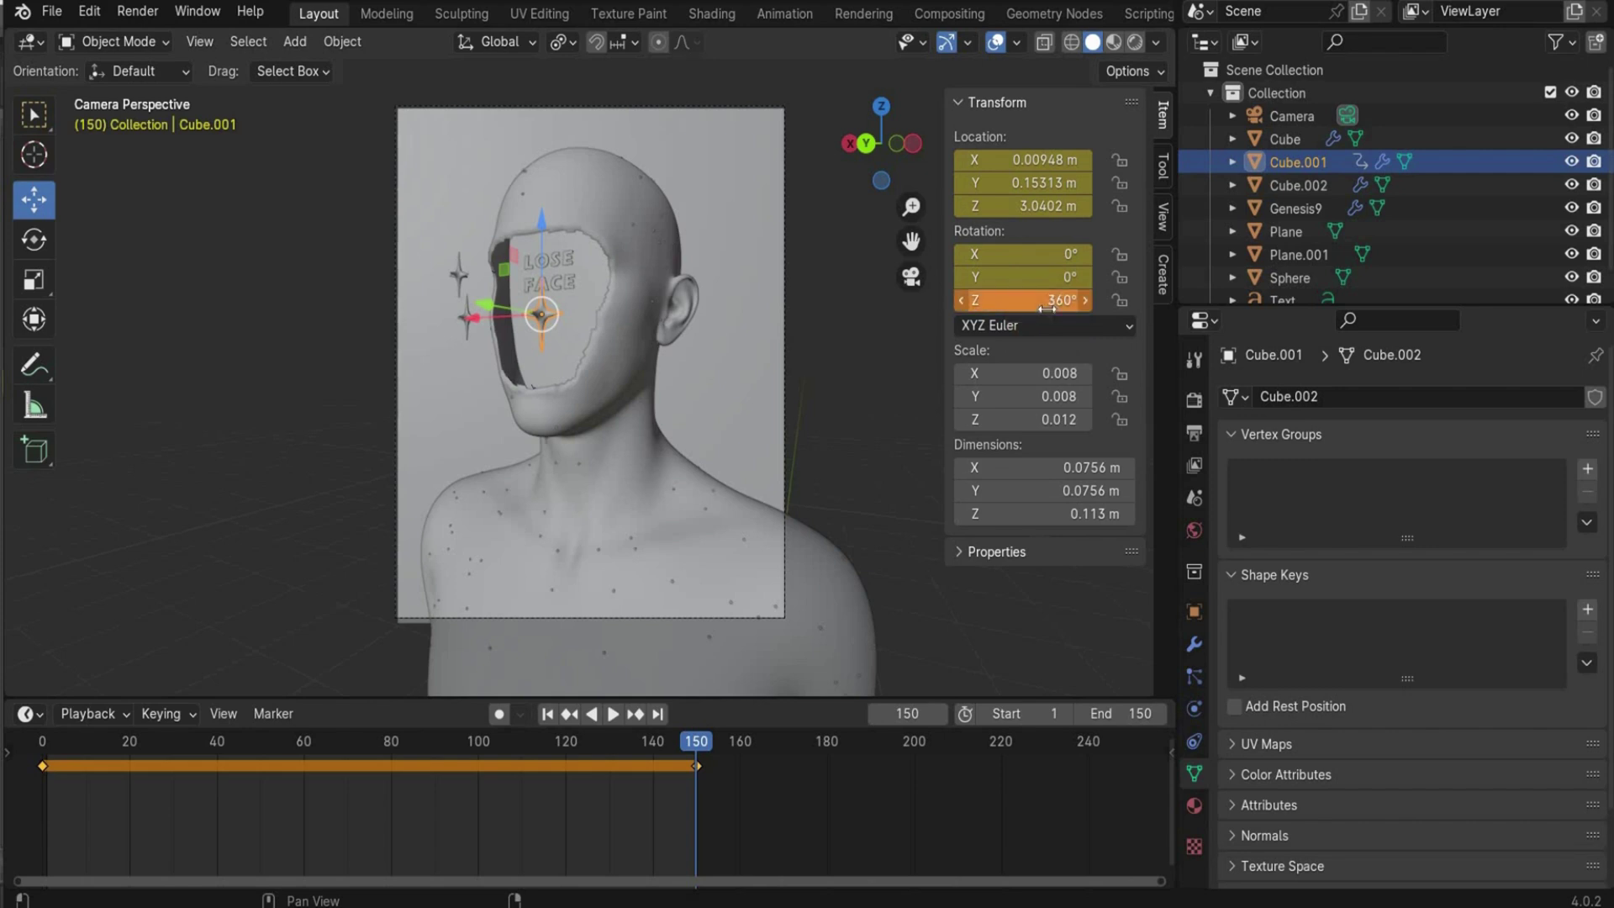
pyautogui.rightClick(1046, 308)
pyautogui.click(1046, 307)
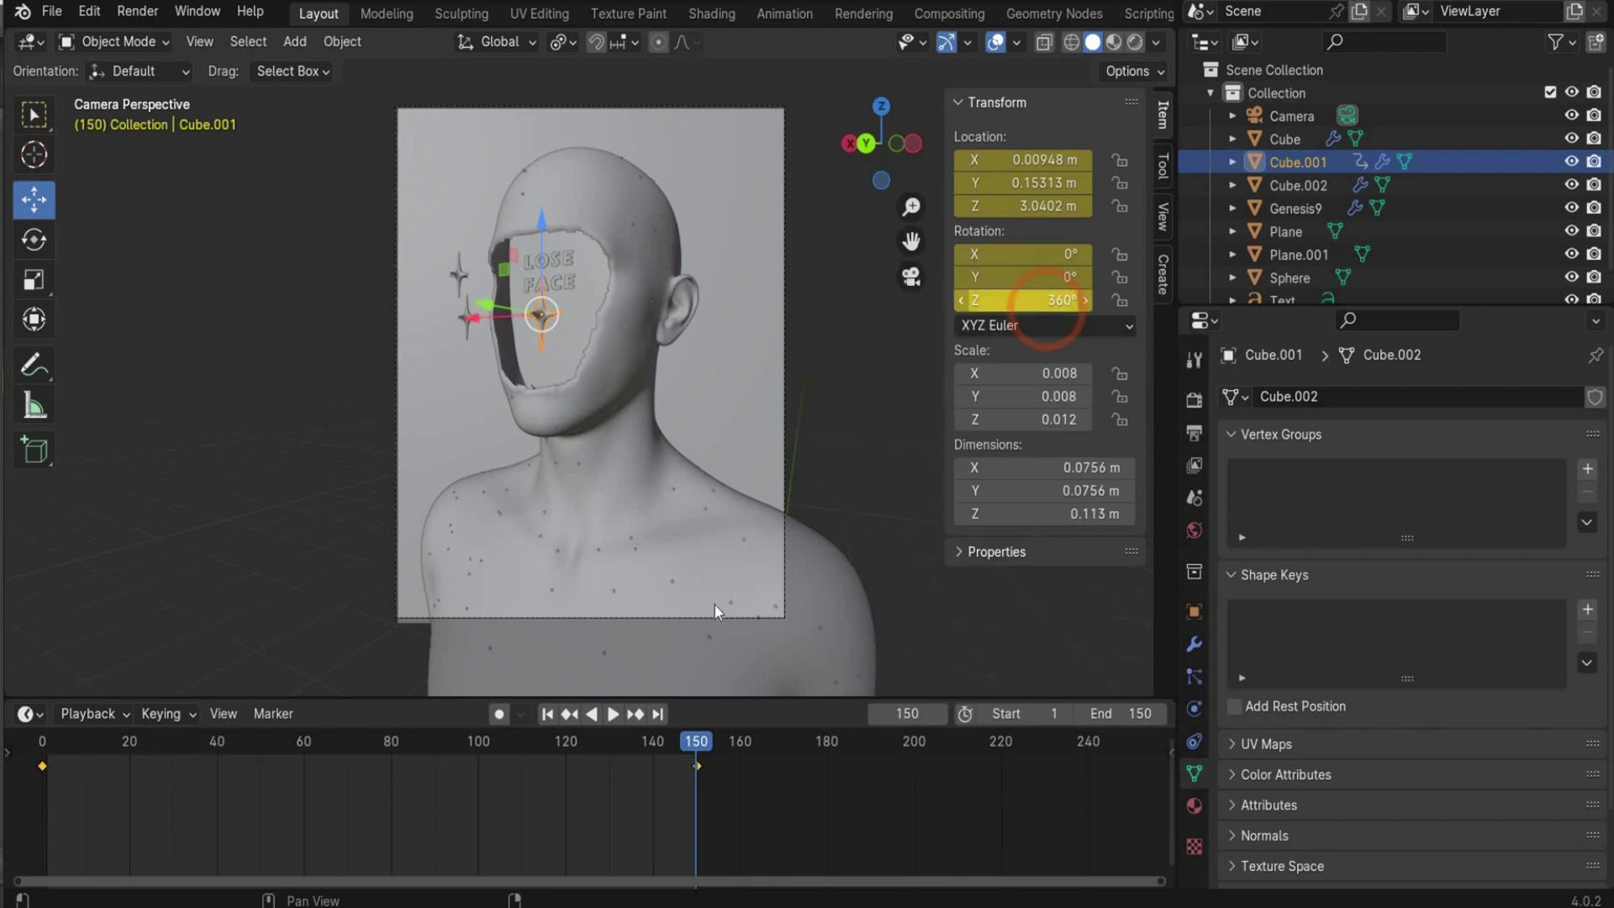
# - Raise the face star about 0.018 m along Z at frame 74, keyframe its location, and preview the animation
pyautogui.press('space')
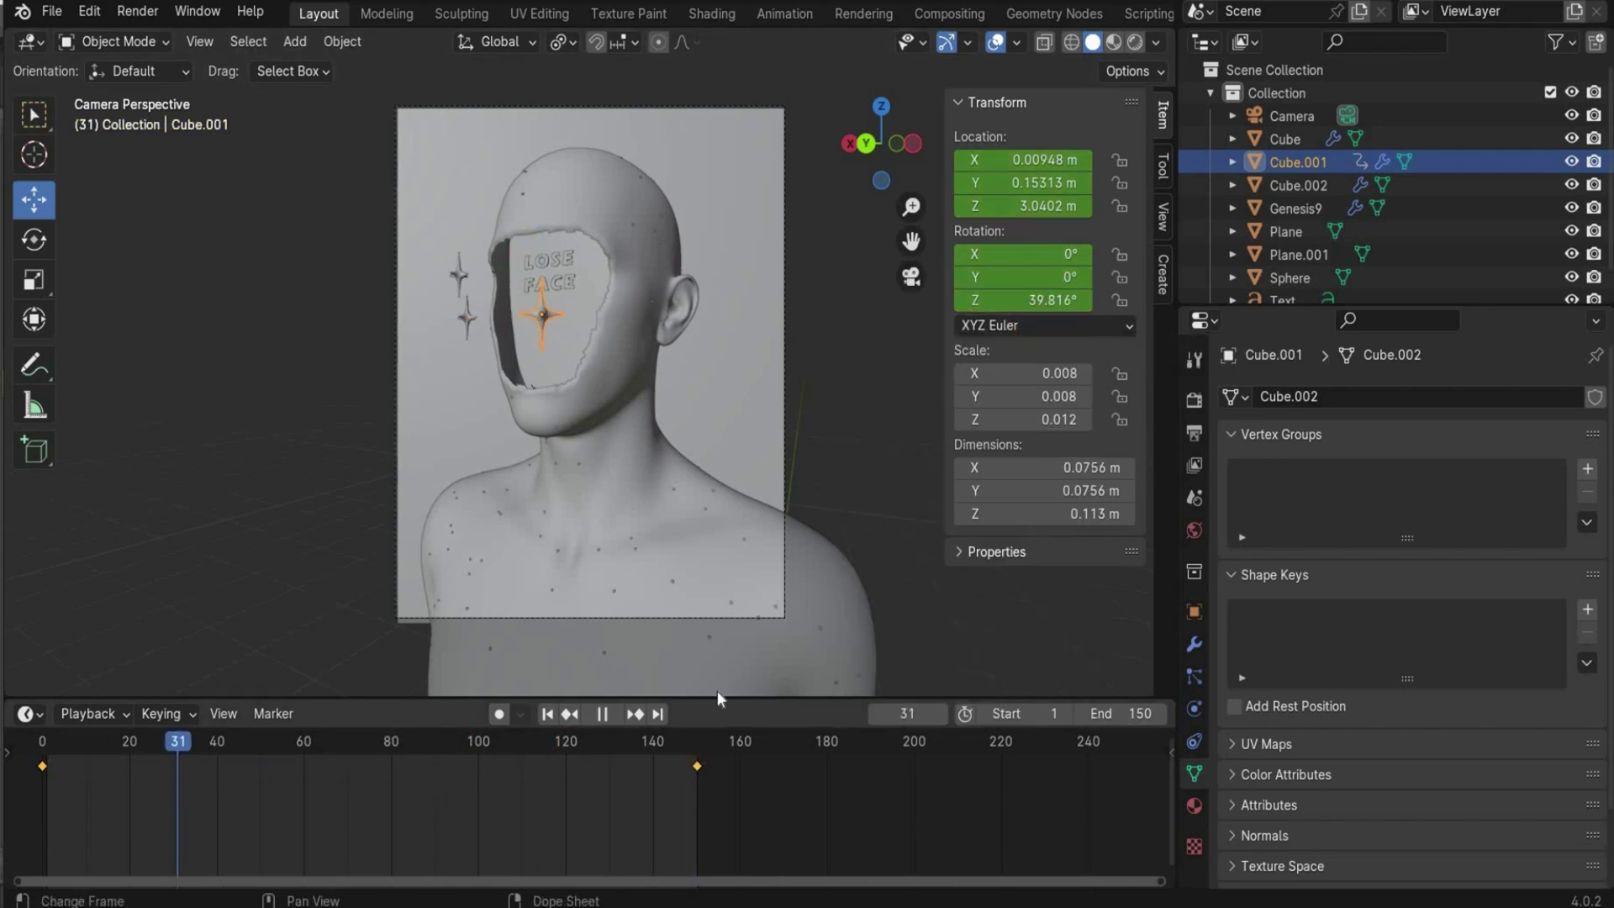
pyautogui.press('space')
pyautogui.moveTo(542, 232); pyautogui.dragTo(546, 213)
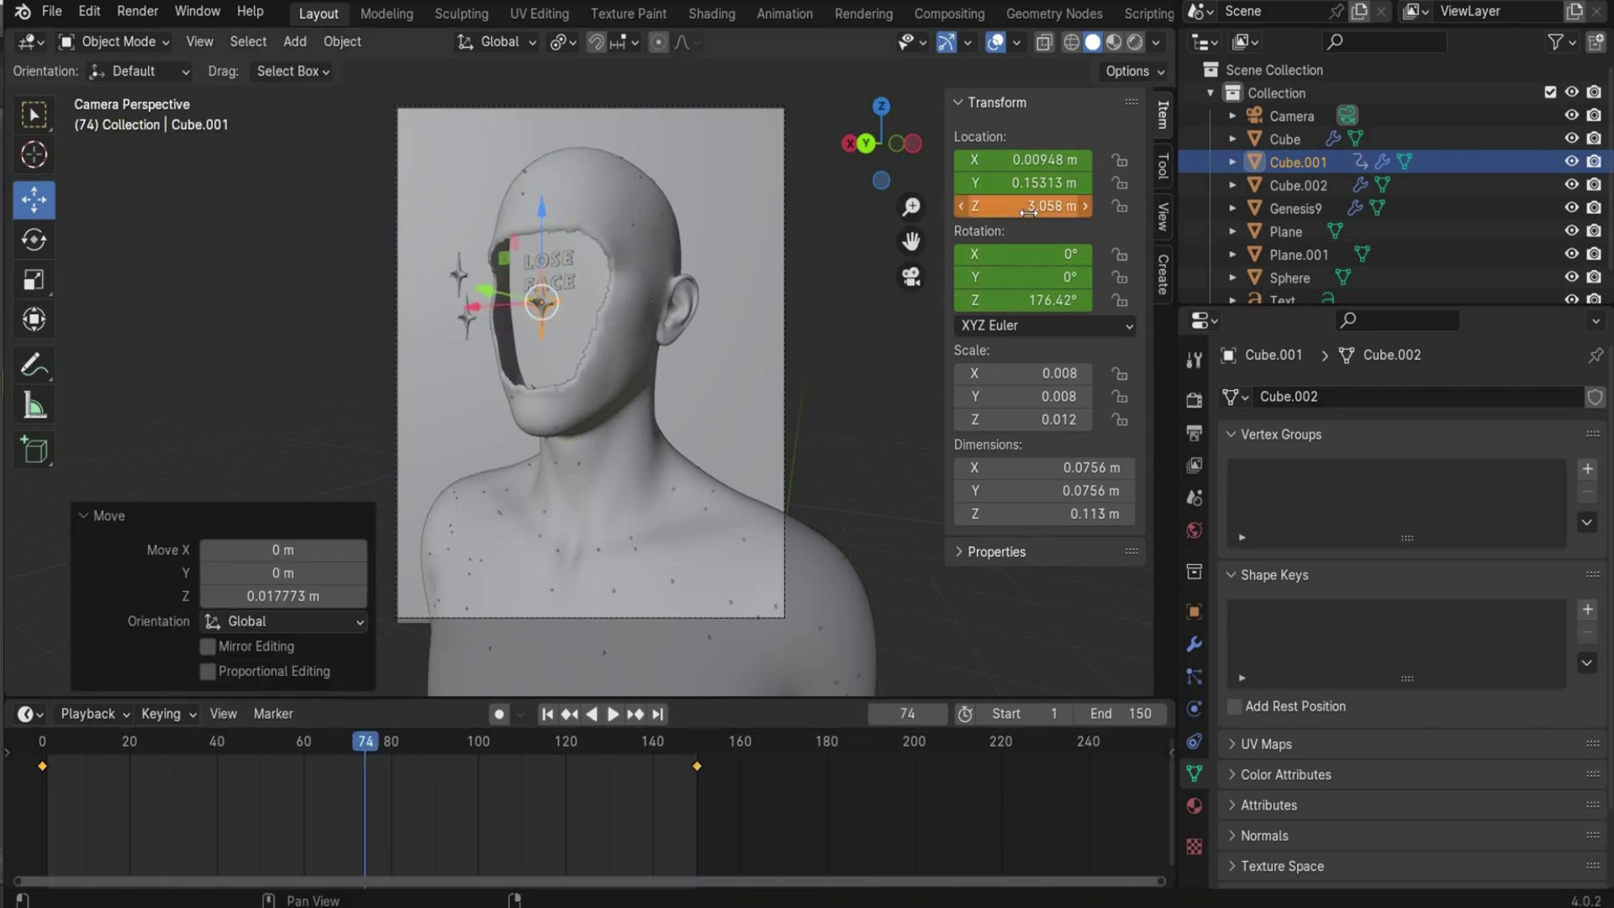
pyautogui.rightClick(1022, 205)
pyautogui.click(1034, 210)
pyautogui.press('space')
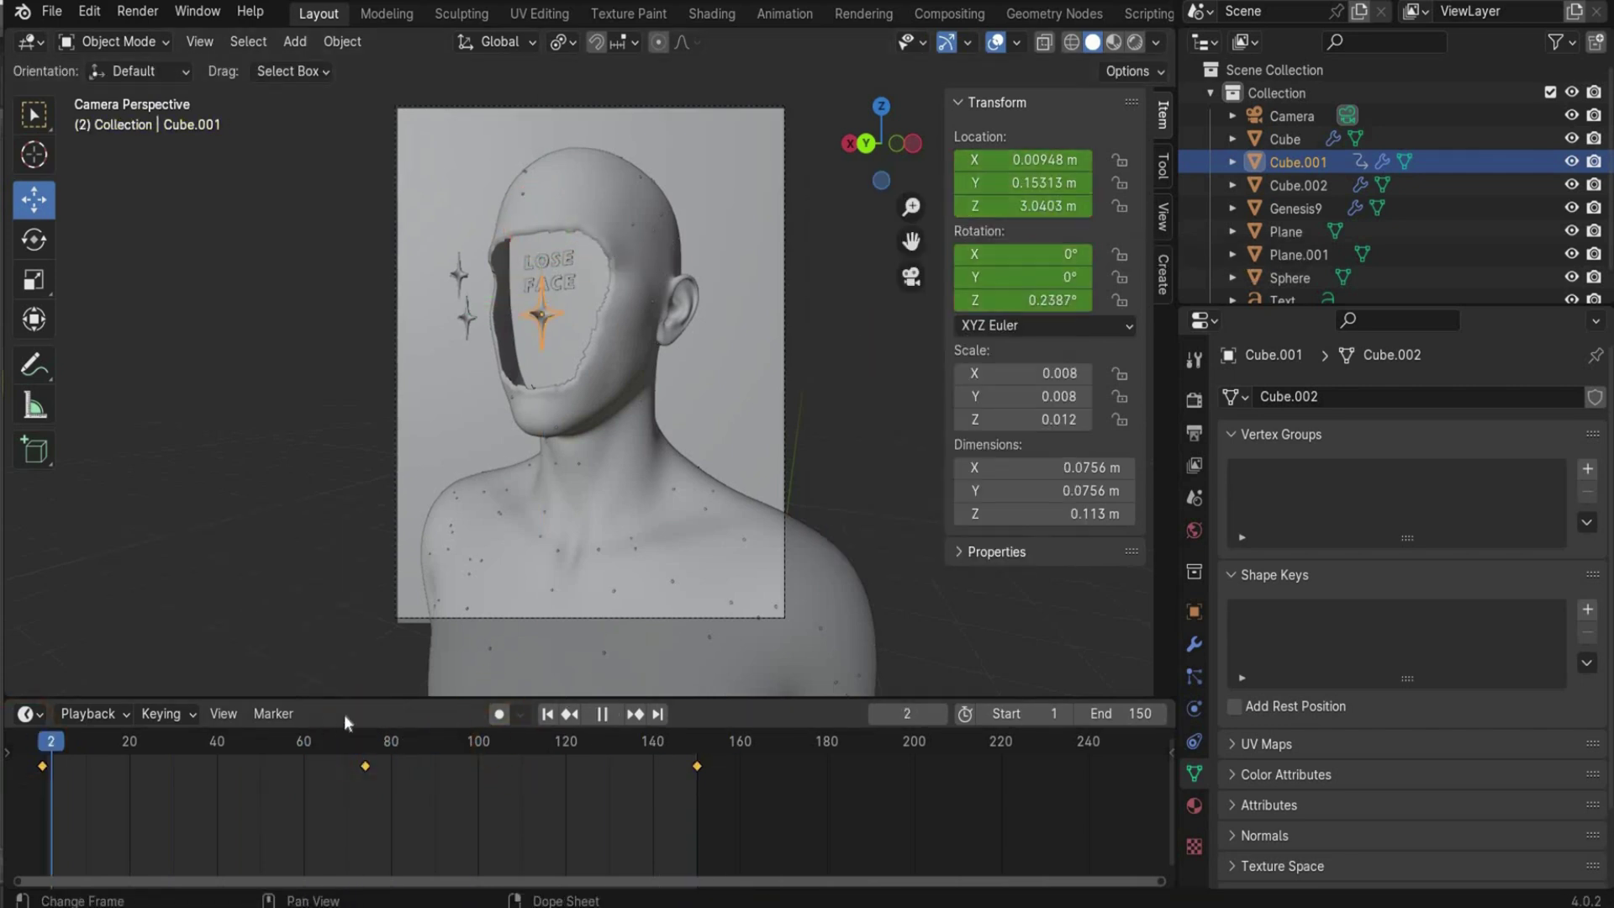
pyautogui.moveTo(718, 673); pyautogui.dragTo(44, 712)
# - Animate the two small stars beside the head with keyframes, placing the upper star's at frames 0, 84 and 150
pyautogui.click(459, 276)
pyautogui.click(466, 311)
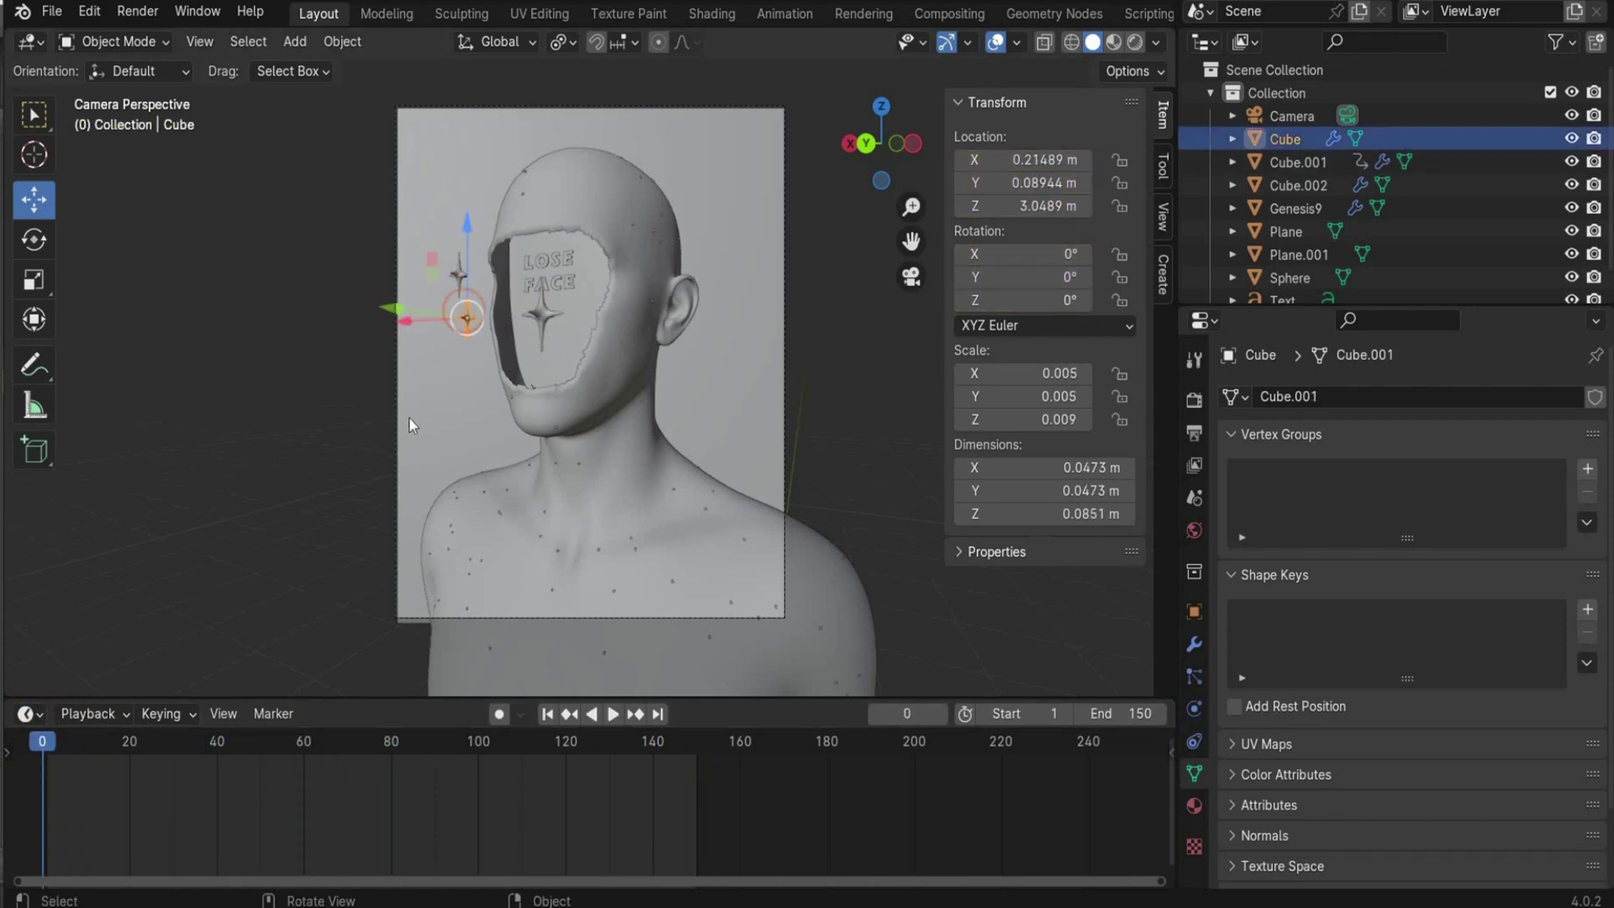
pyautogui.click(404, 419)
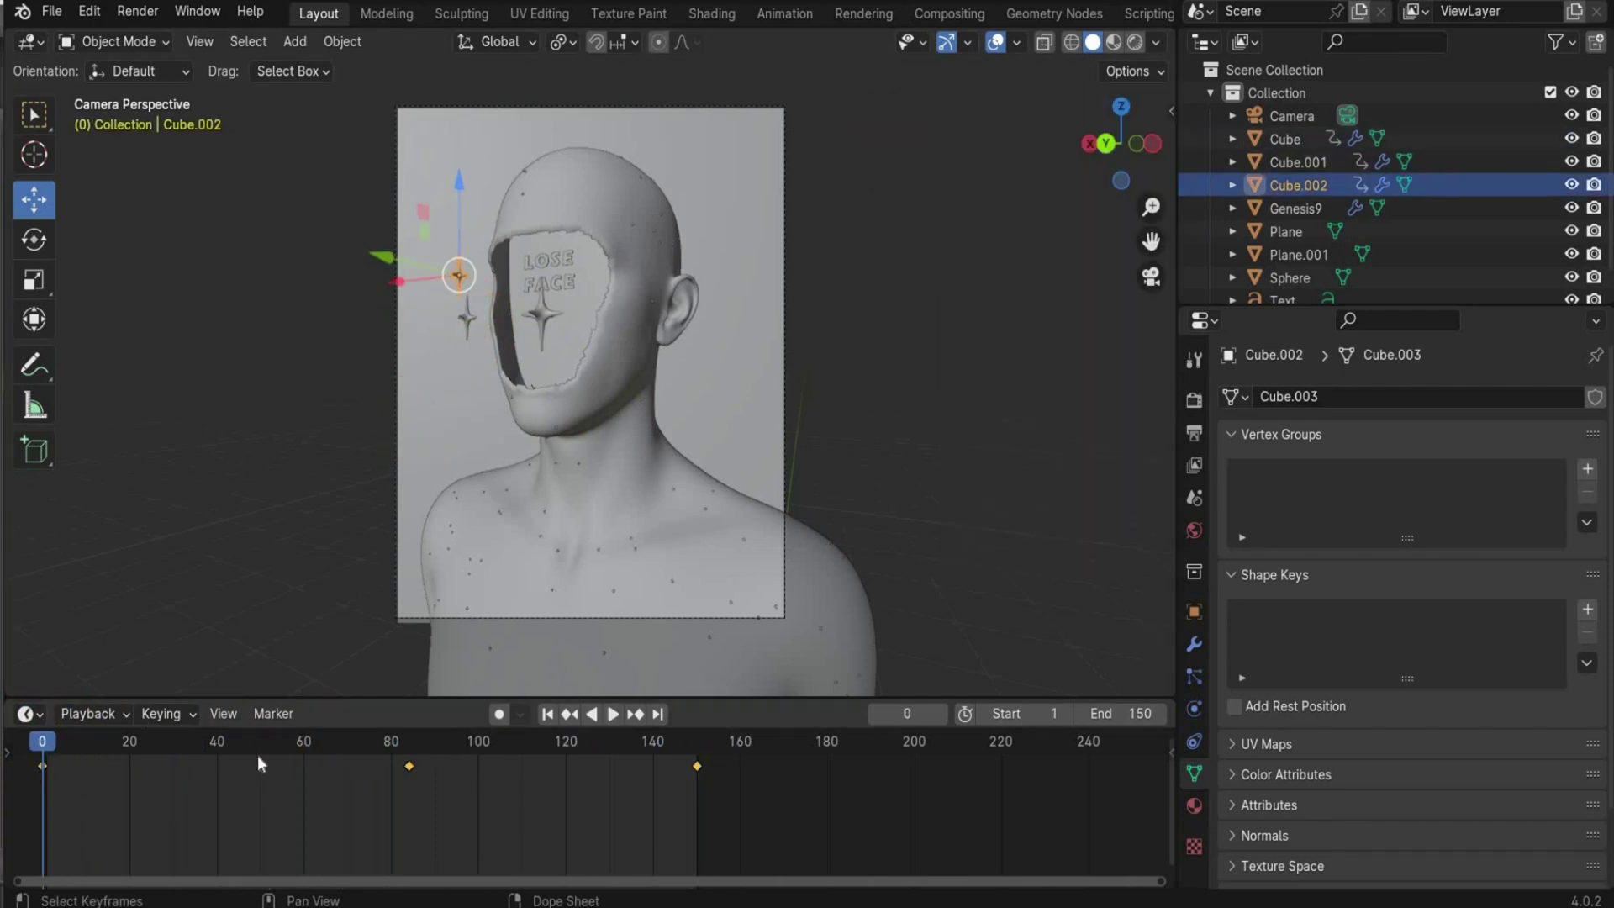
pyautogui.press('space')
pyautogui.click(43, 741)
# - In the Graph Editor, select all keyframes of the upper small star and set their interpolation mode to Linear
pyautogui.click(39, 721)
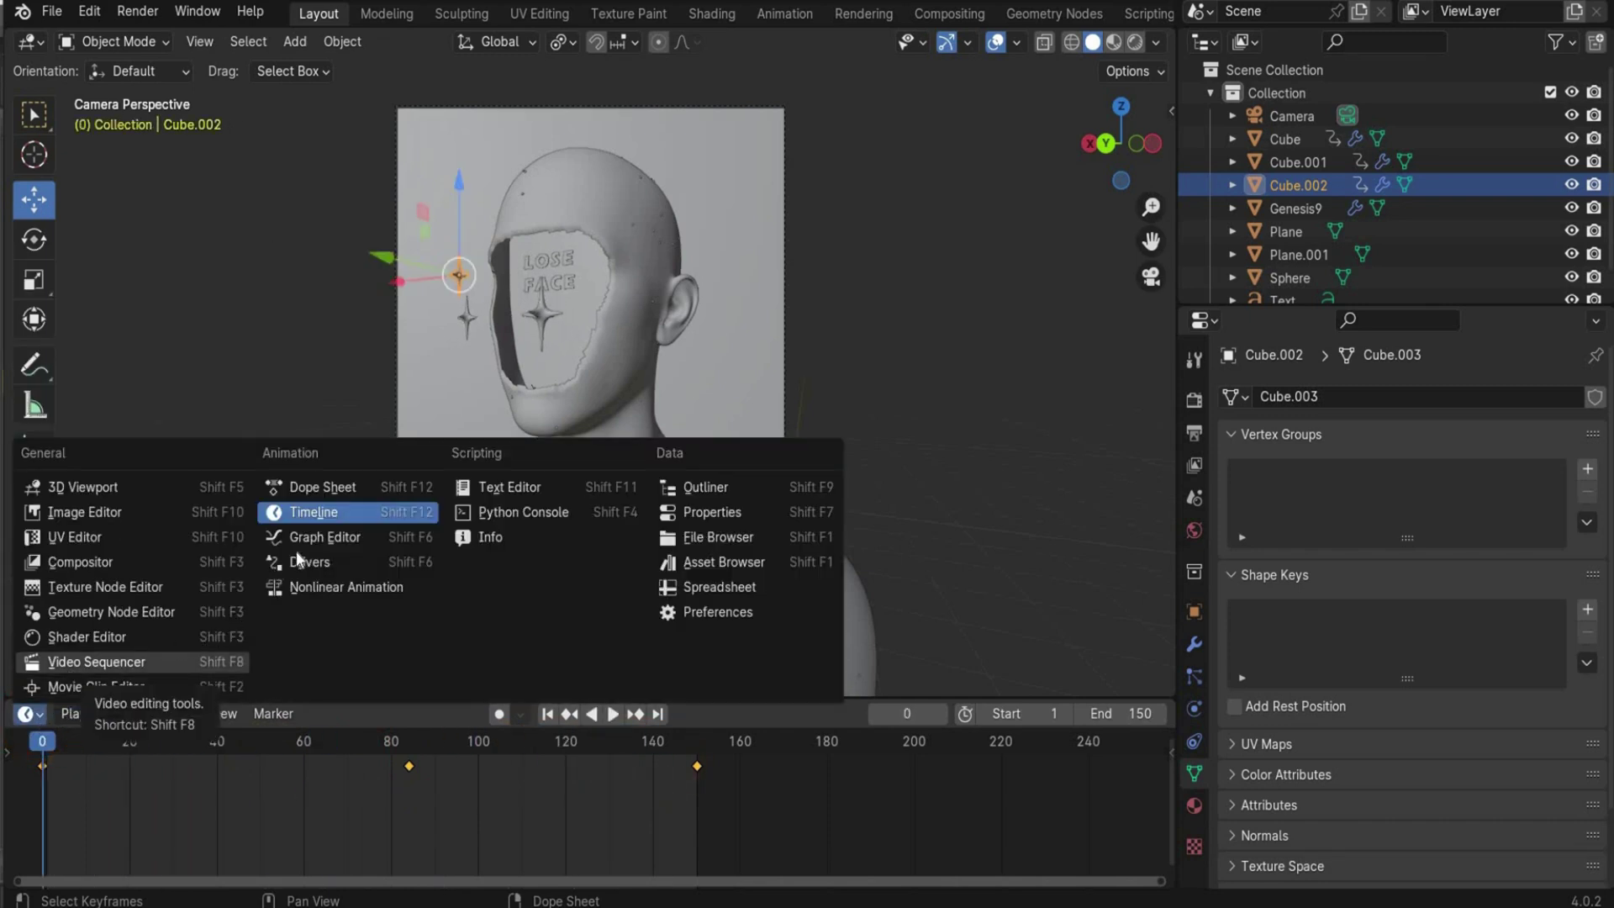
pyautogui.click(325, 536)
pyautogui.scroll(-6, 299, 818)
pyautogui.moveTo(316, 783); pyautogui.dragTo(372, 819)
pyautogui.click(131, 711)
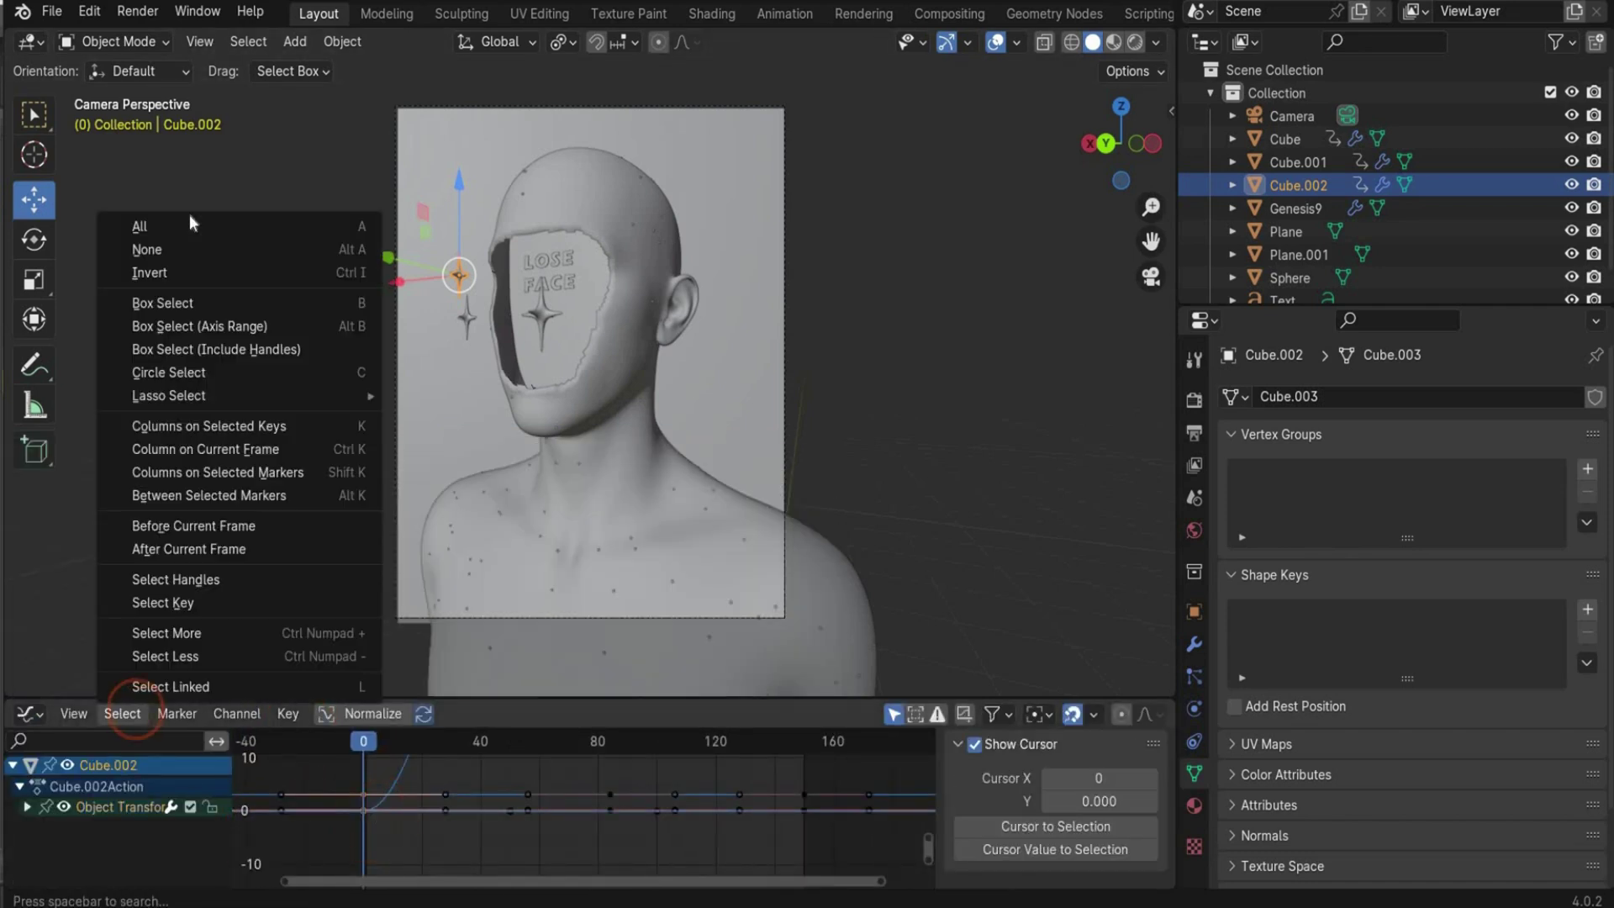
pyautogui.click(189, 224)
pyautogui.click(287, 714)
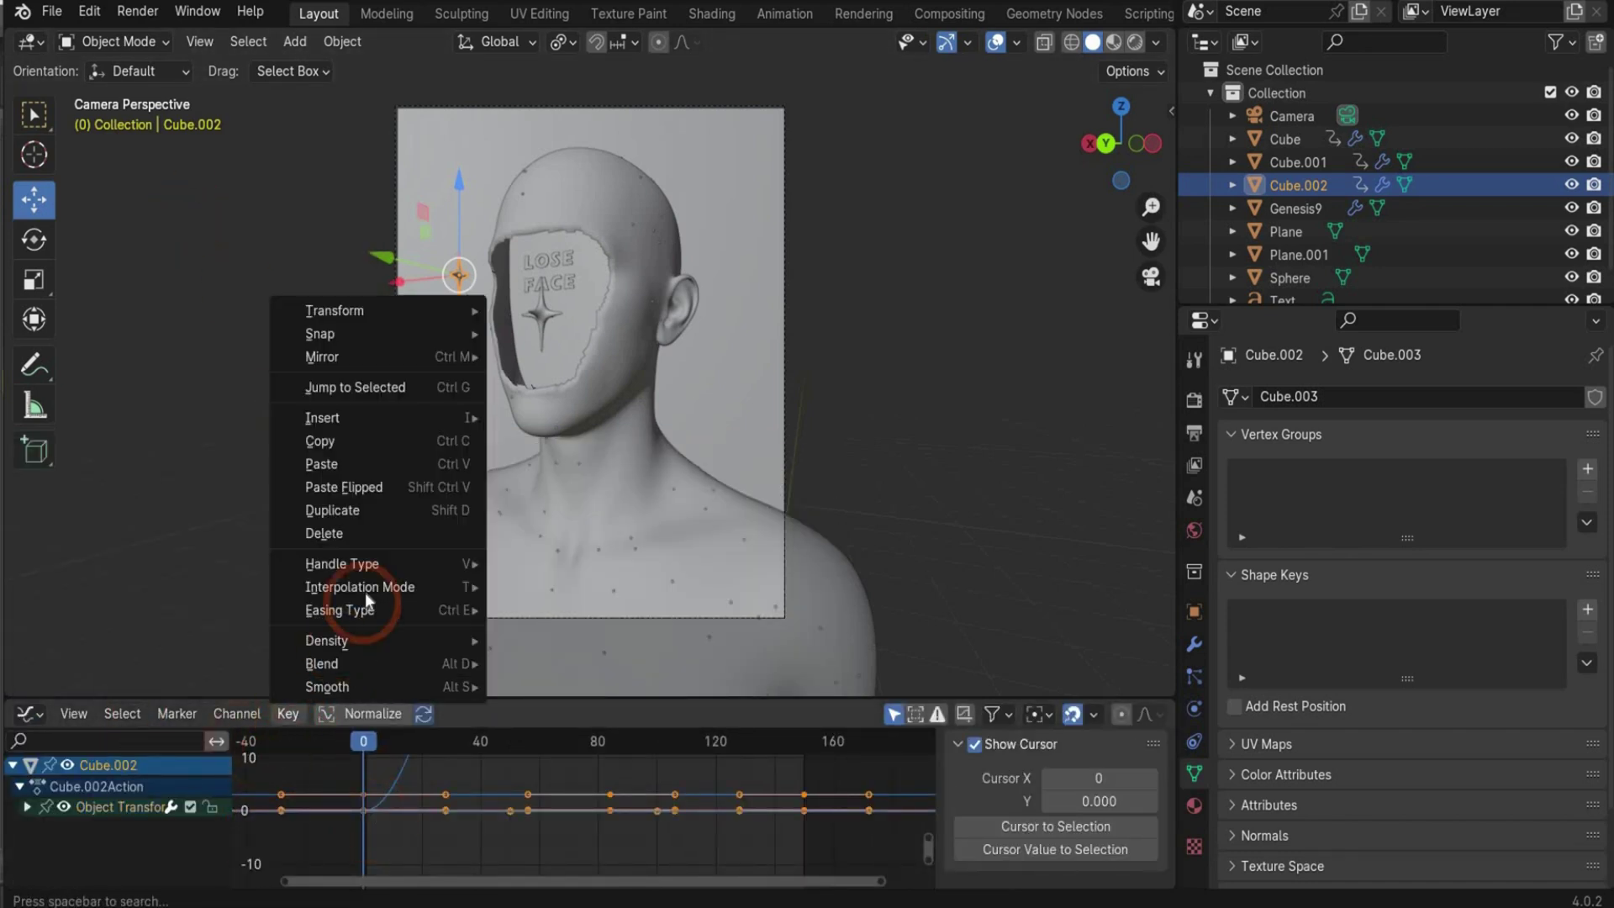
pyautogui.moveTo(365, 588)
pyautogui.click(538, 645)
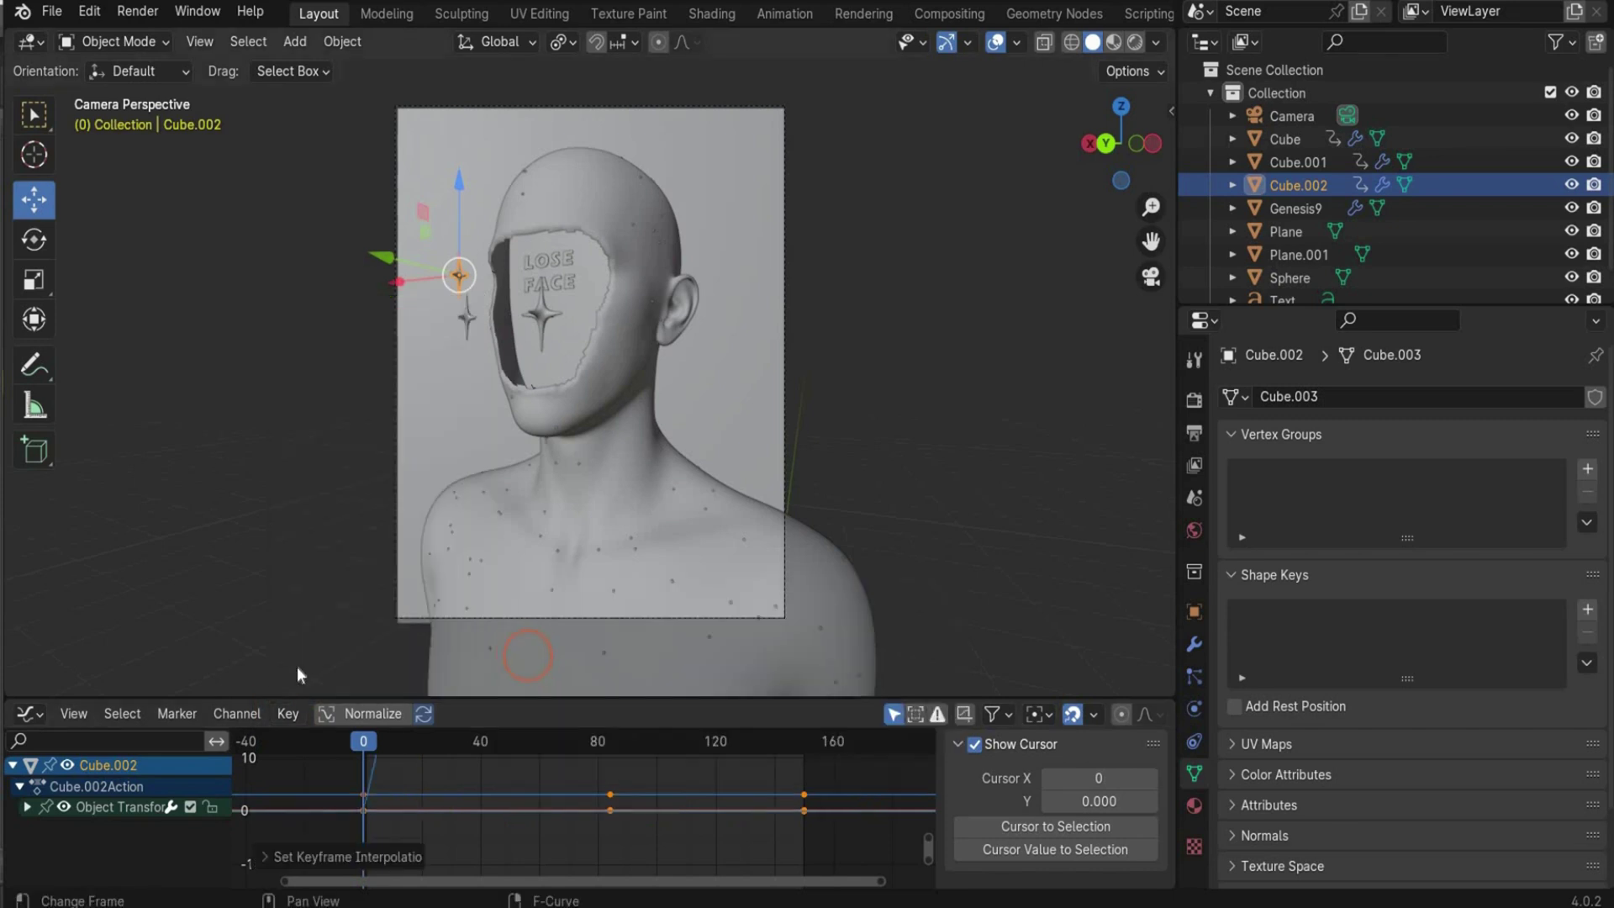
# - Return the lower editor to the Timeline and preview the star animation
pyautogui.click(29, 714)
pyautogui.click(313, 512)
pyautogui.press('space')
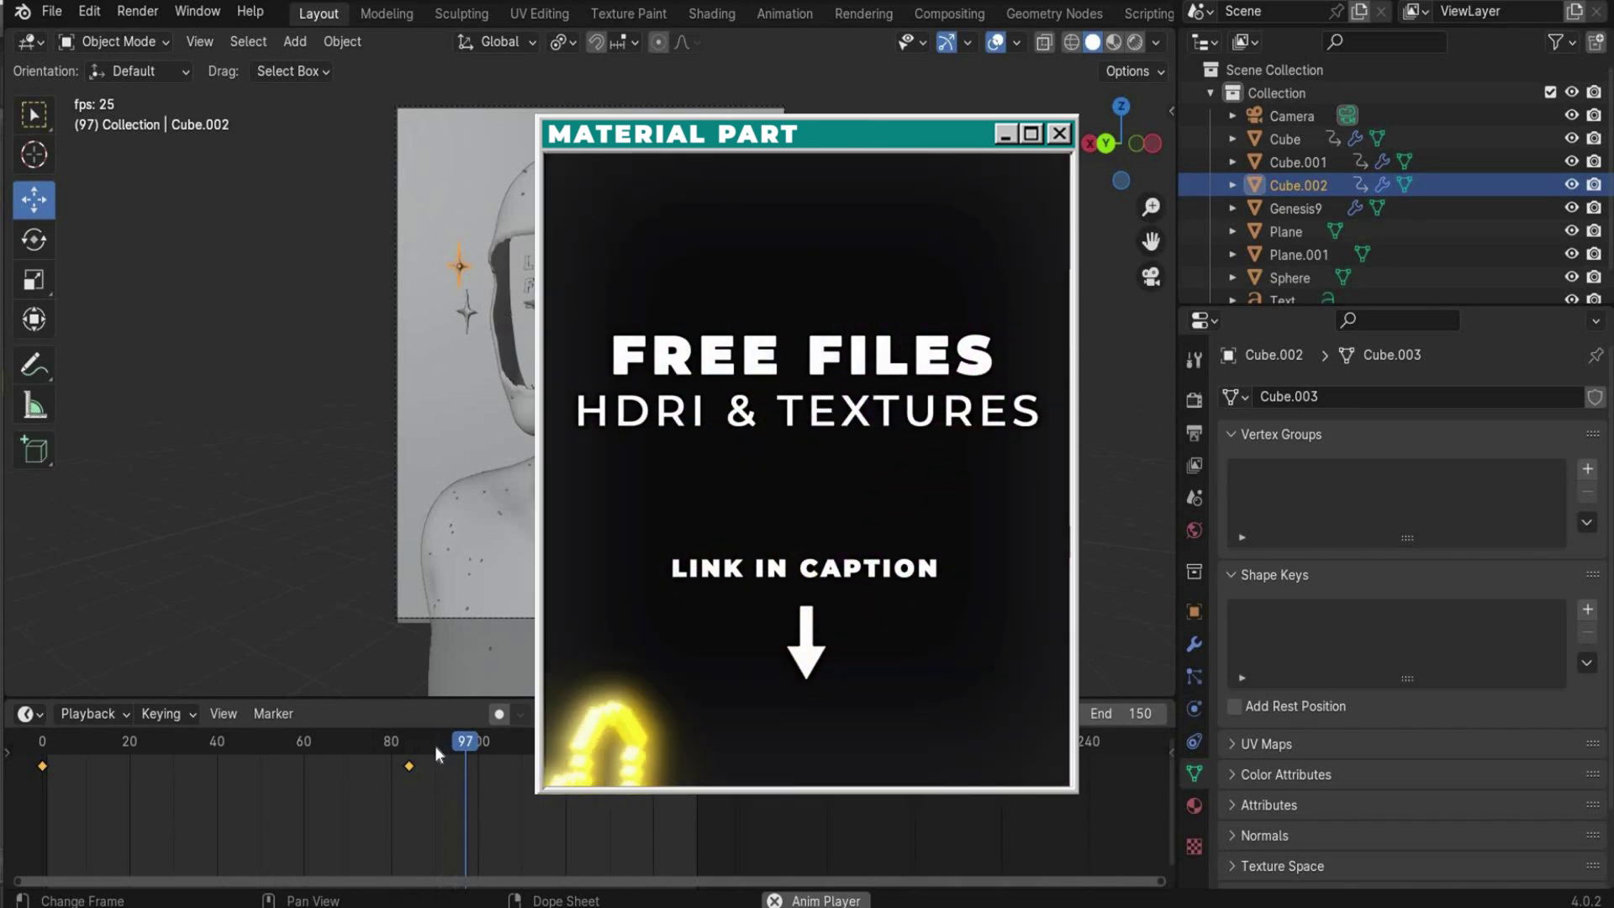
pyautogui.press('Escape')
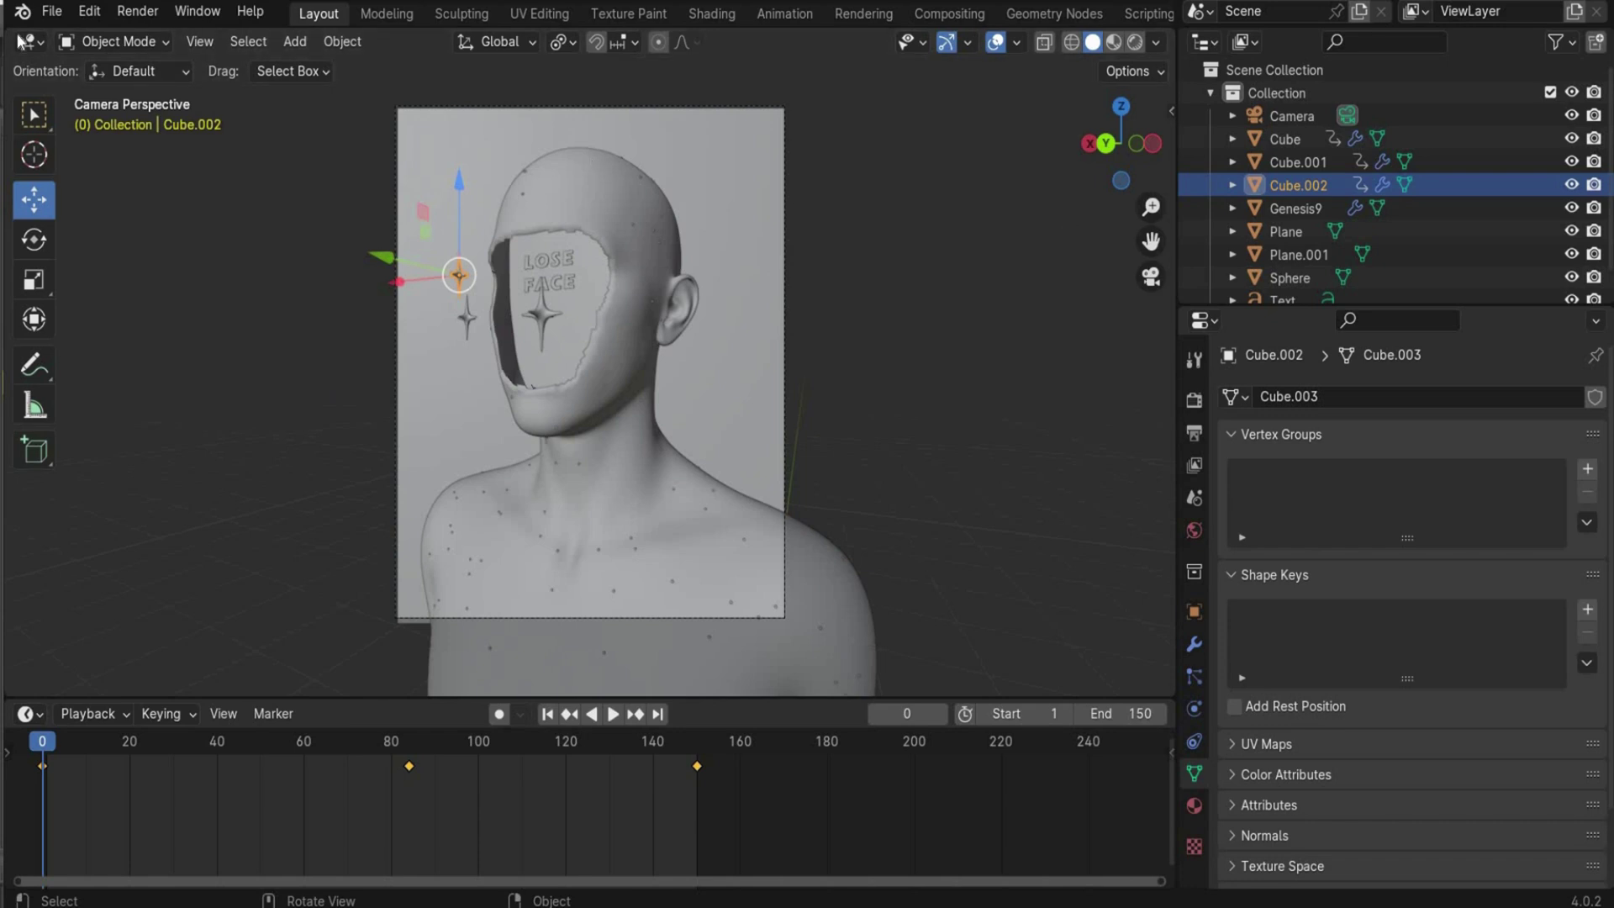
# - Split the 3D viewport side by side with a Shader Editor, hide its sidebar, and set the camera view to rendered shading
pyautogui.moveTo(158, 34); pyautogui.dragTo(695, 57)
pyautogui.click(703, 42)
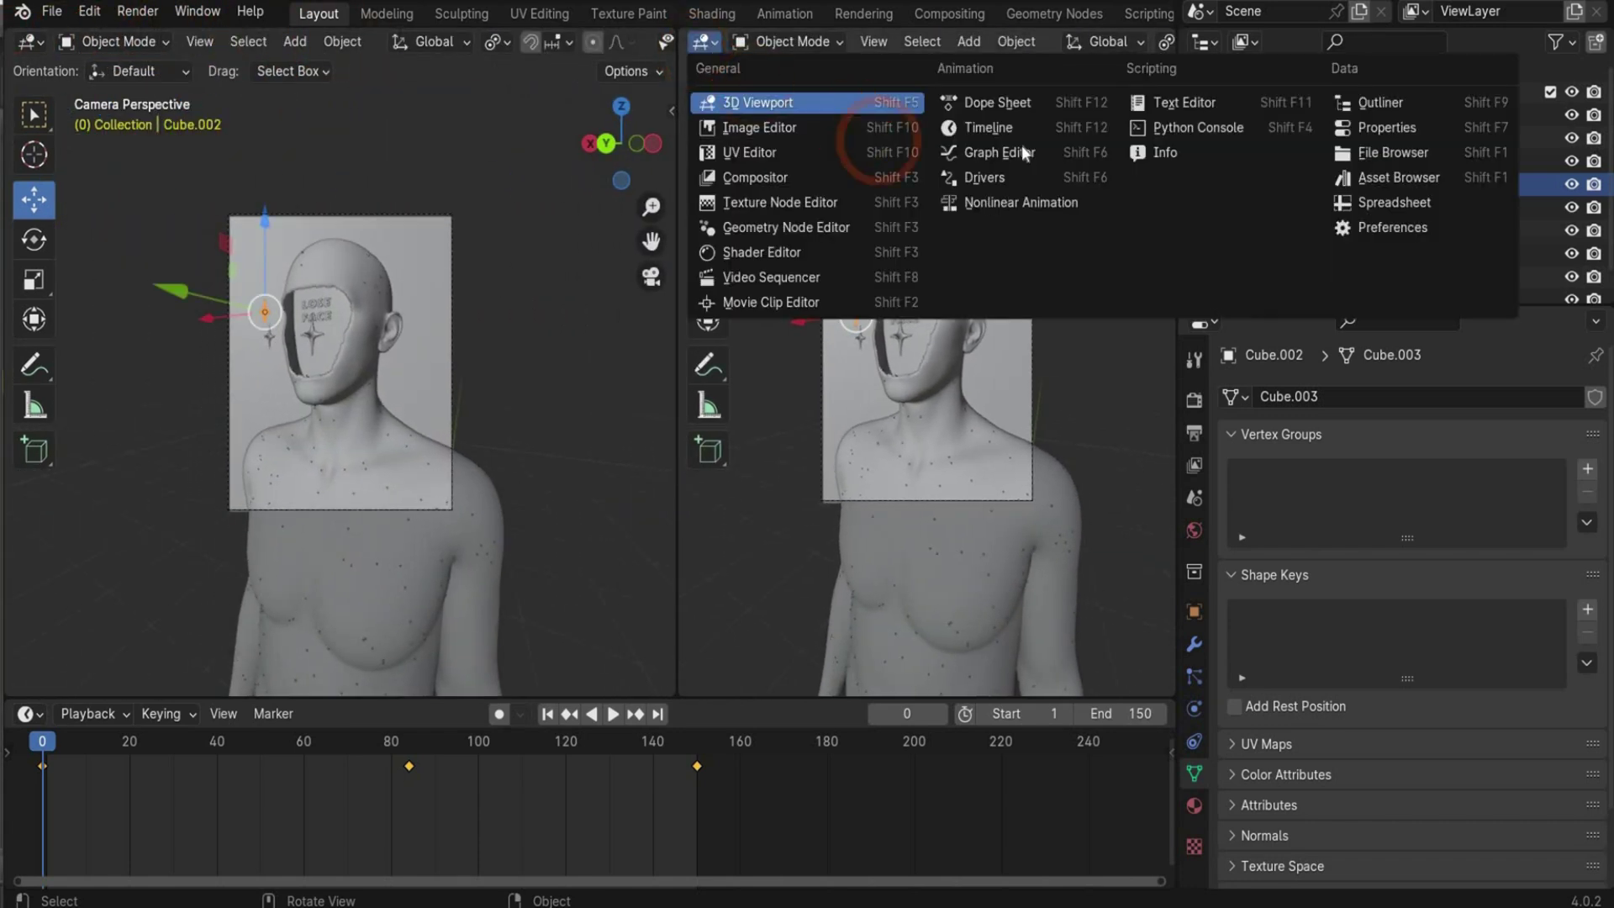
pyautogui.click(777, 256)
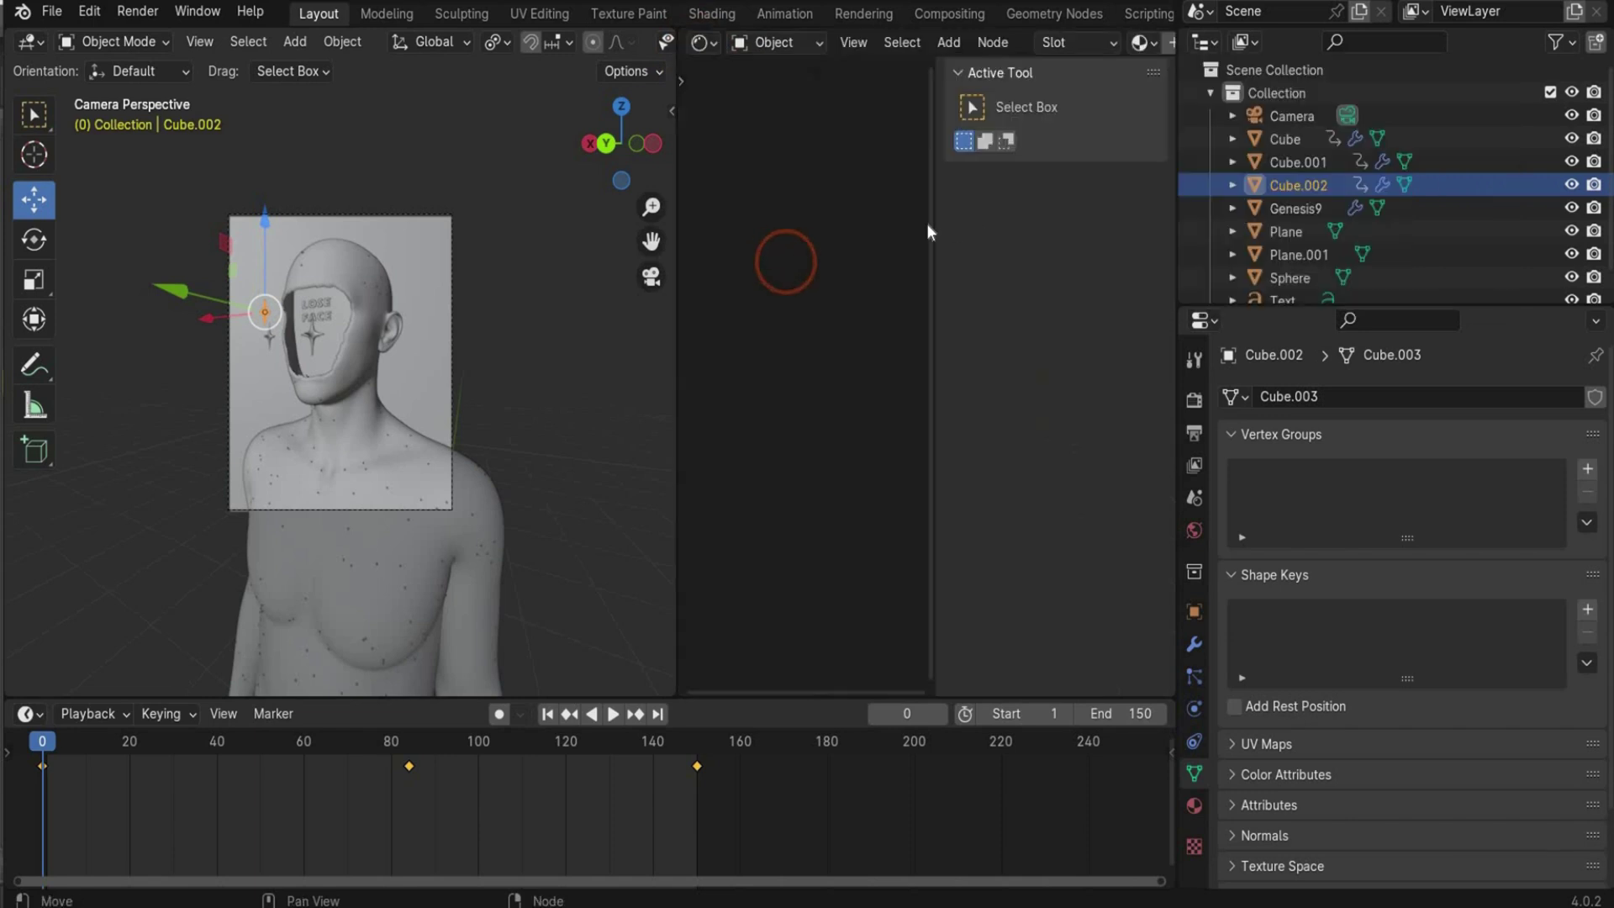
pyautogui.moveTo(943, 225); pyautogui.dragTo(1093, 234)
pyautogui.scroll(2, 250, 235)
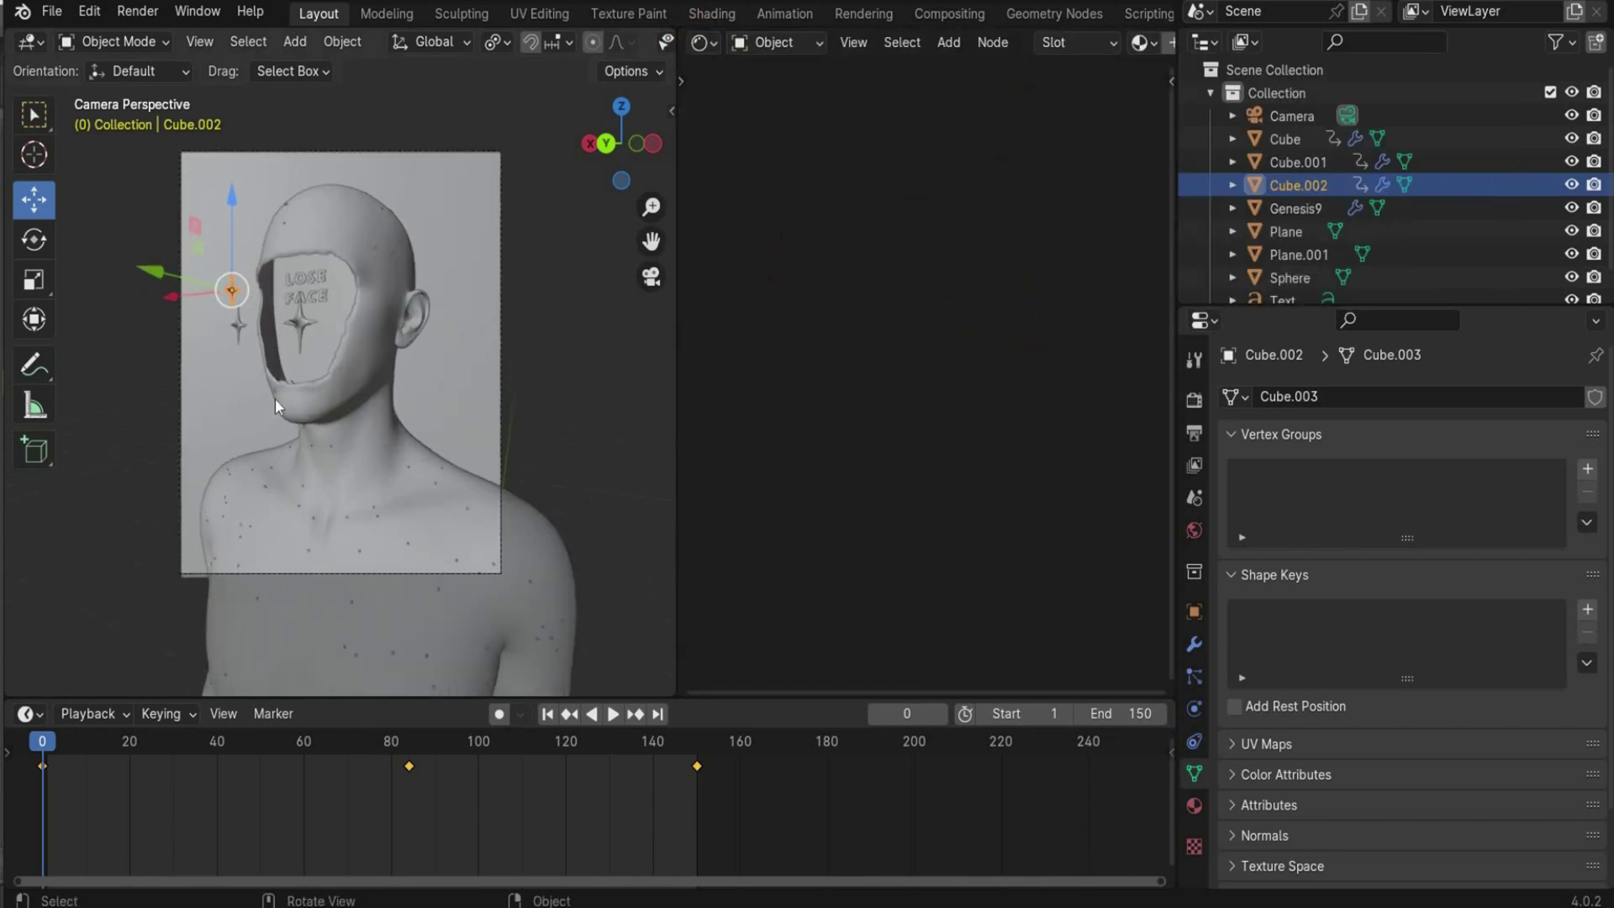
pyautogui.moveTo(679, 317); pyautogui.dragTo(942, 290)
pyautogui.click(900, 42)
pyautogui.moveTo(941, 433); pyautogui.dragTo(692, 440)
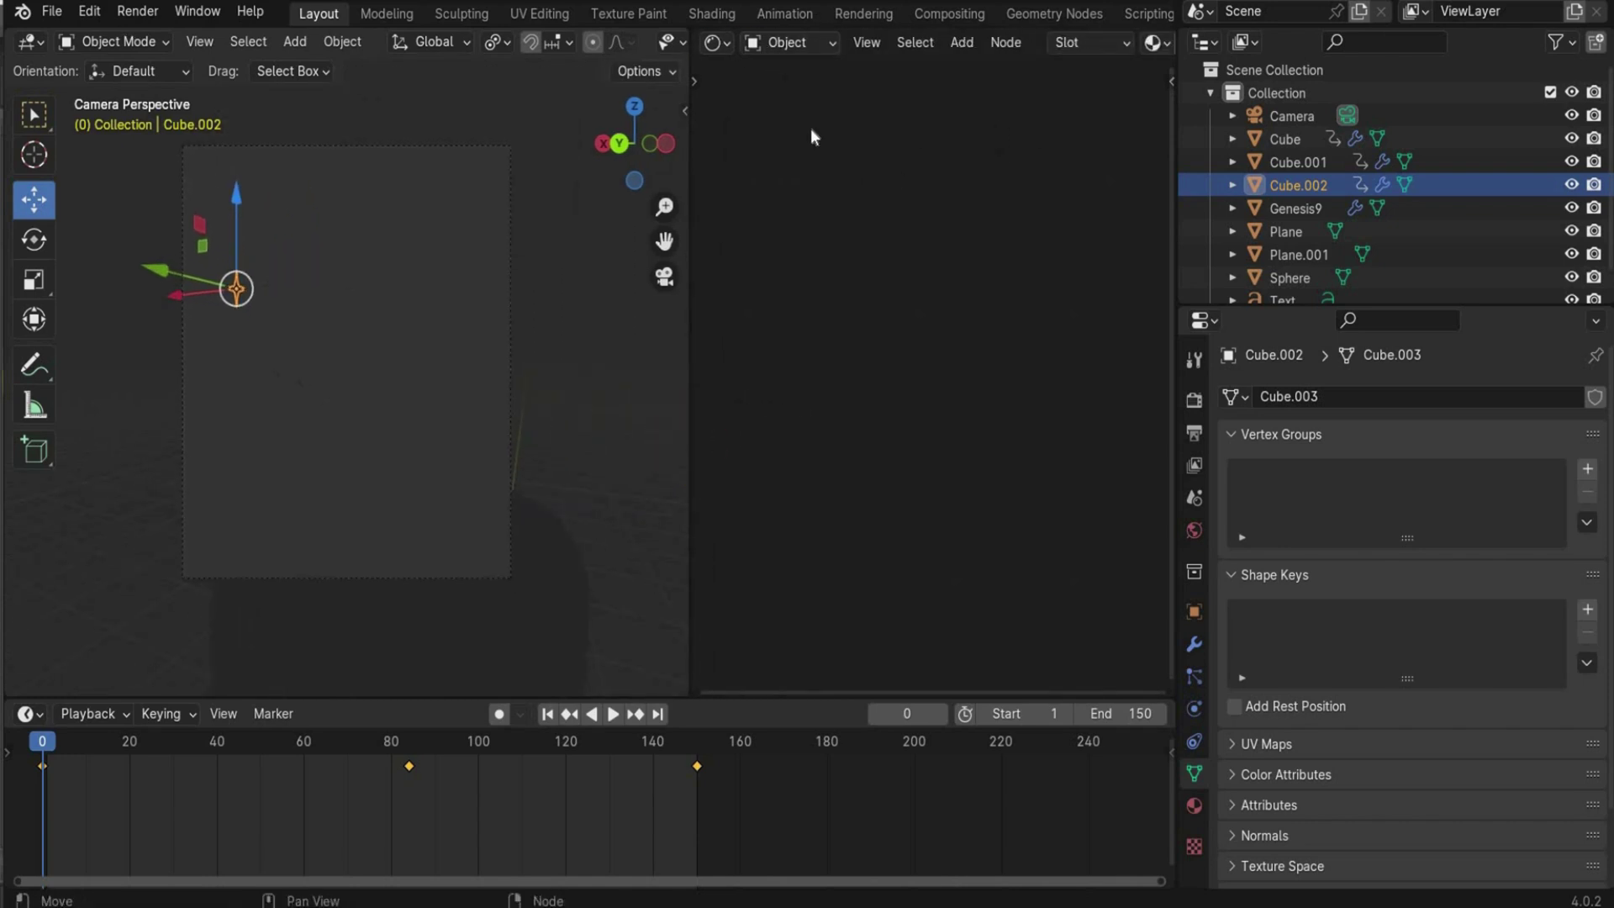
# - In the world shader, feed the Background color from an Environment Texture node loaded with Studio 1.jpg
pyautogui.click(804, 49)
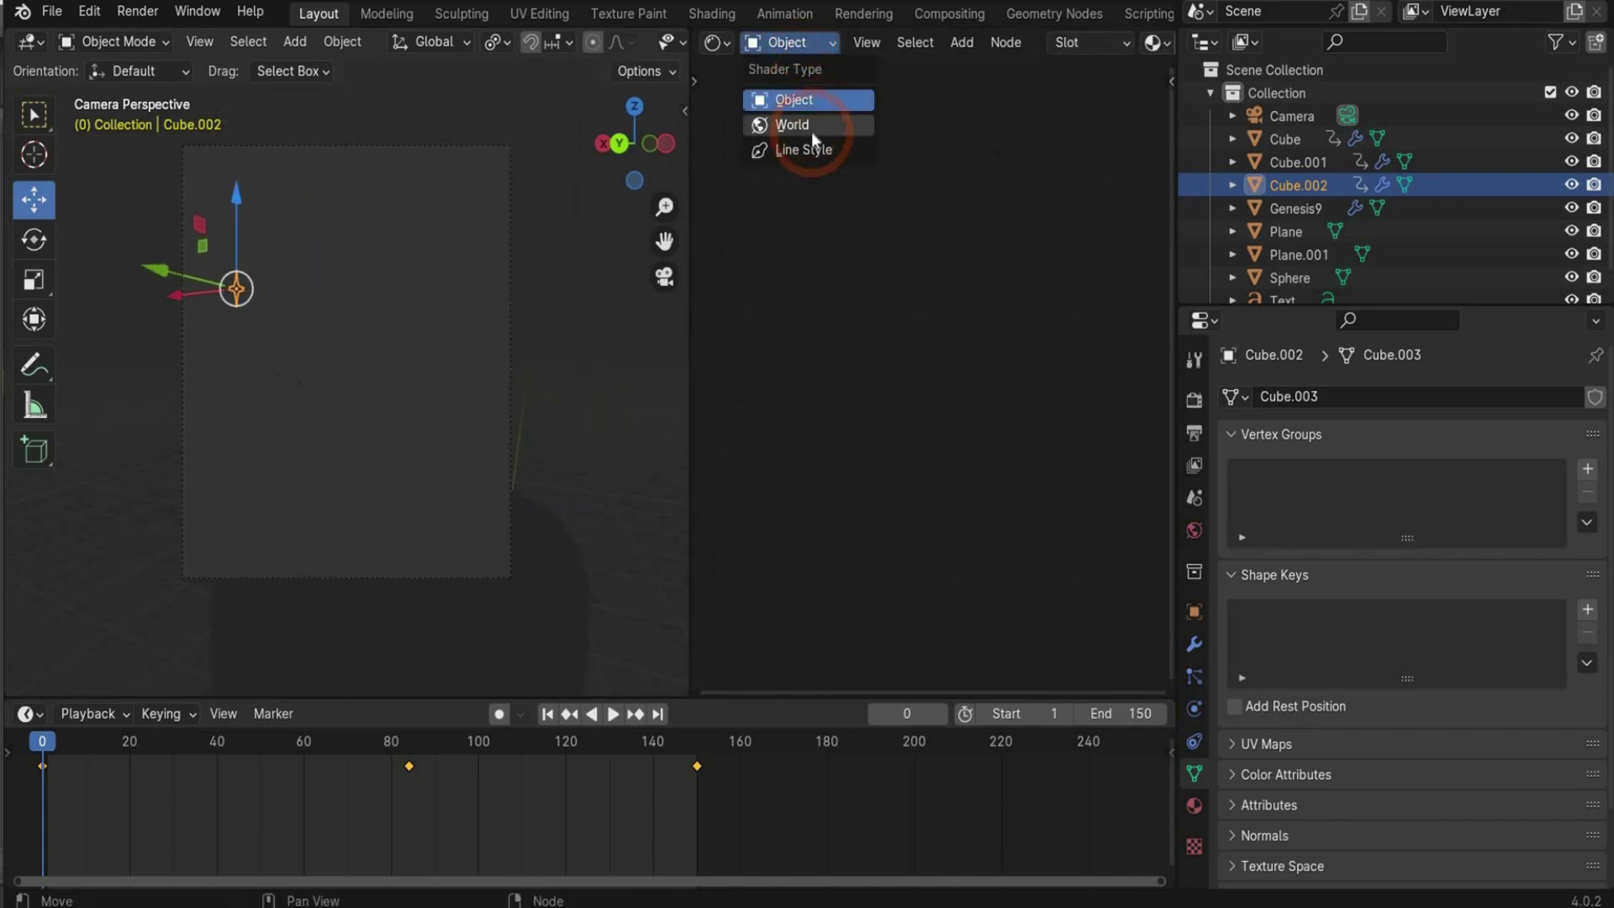
pyautogui.click(810, 132)
pyautogui.click(926, 468)
pyautogui.scroll(5, 900, 462)
pyautogui.moveTo(820, 314); pyautogui.dragTo(775, 336)
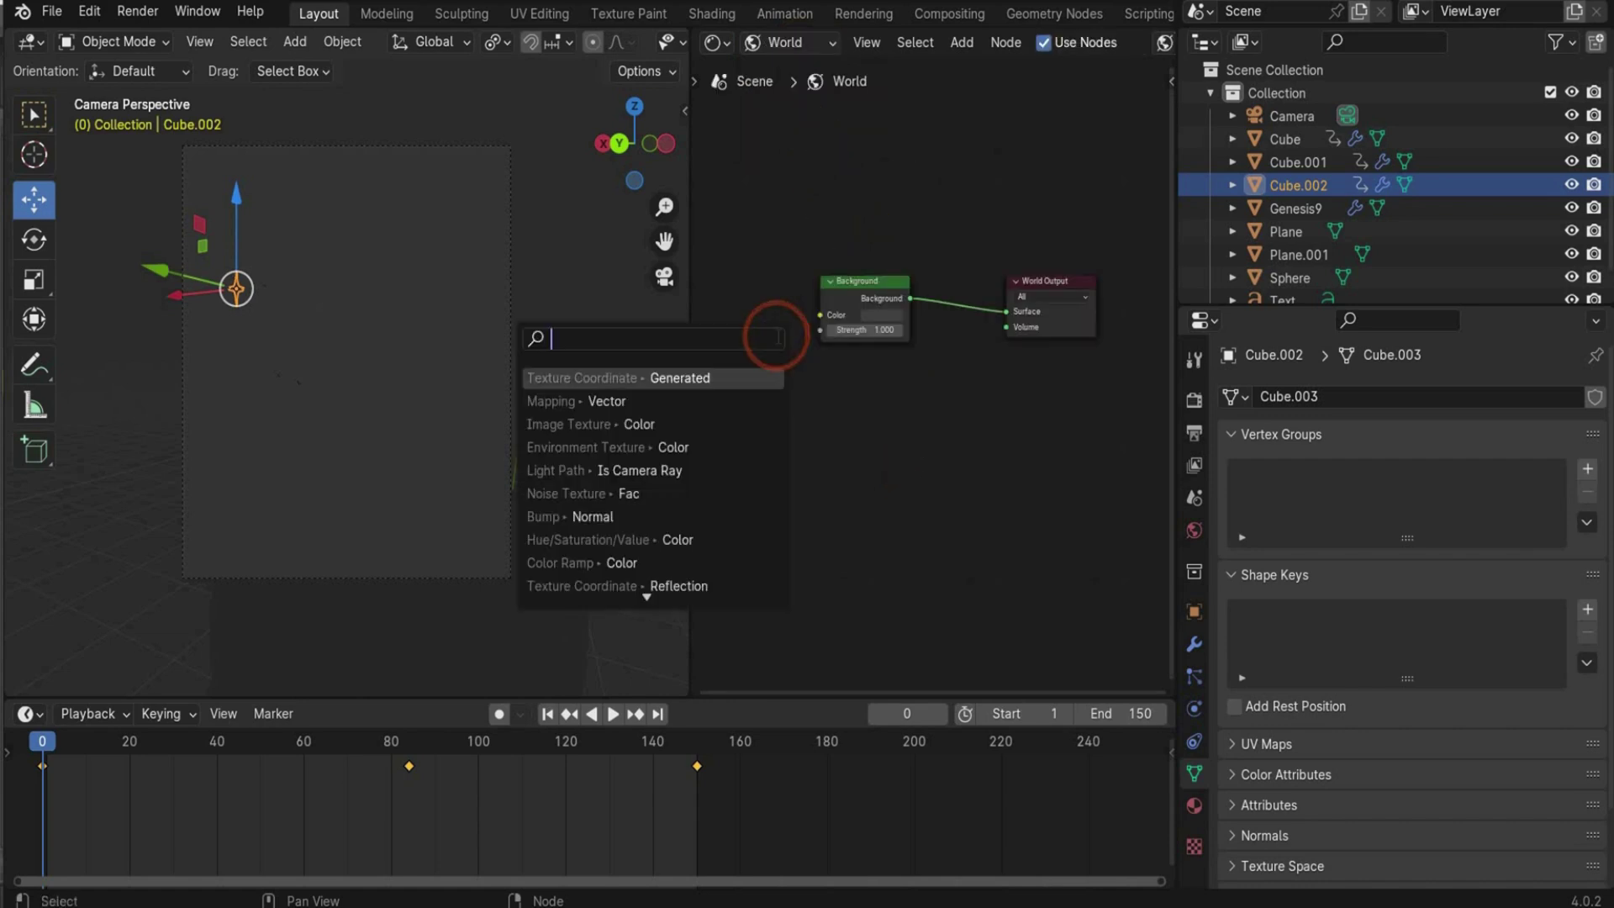
pyautogui.write('envio')
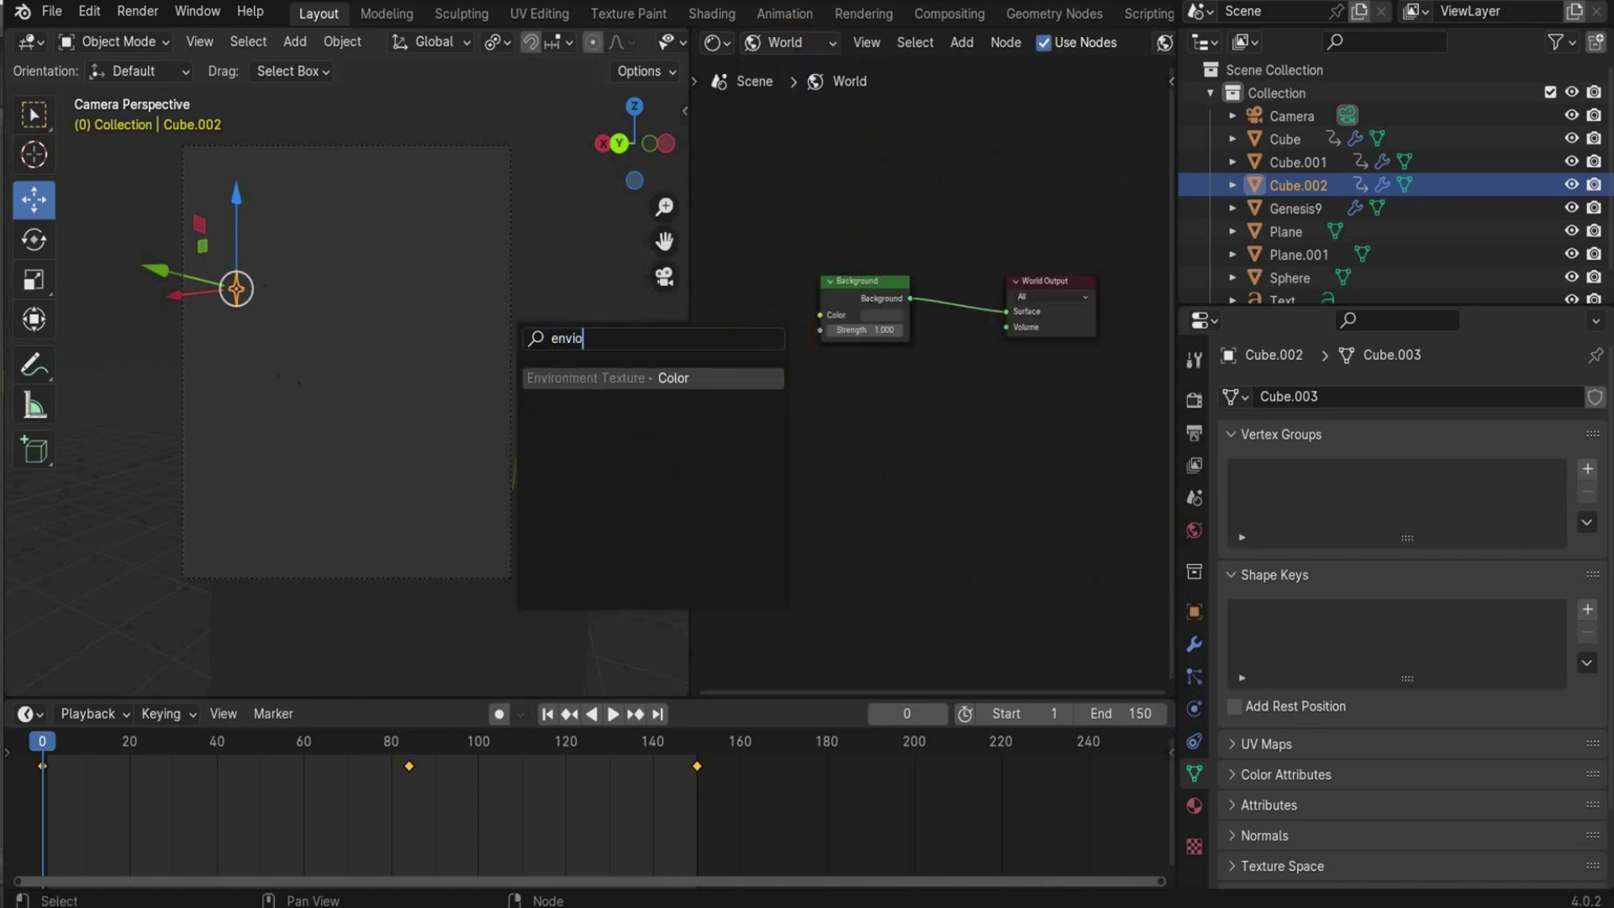
pyautogui.press('Return')
pyautogui.click(866, 333)
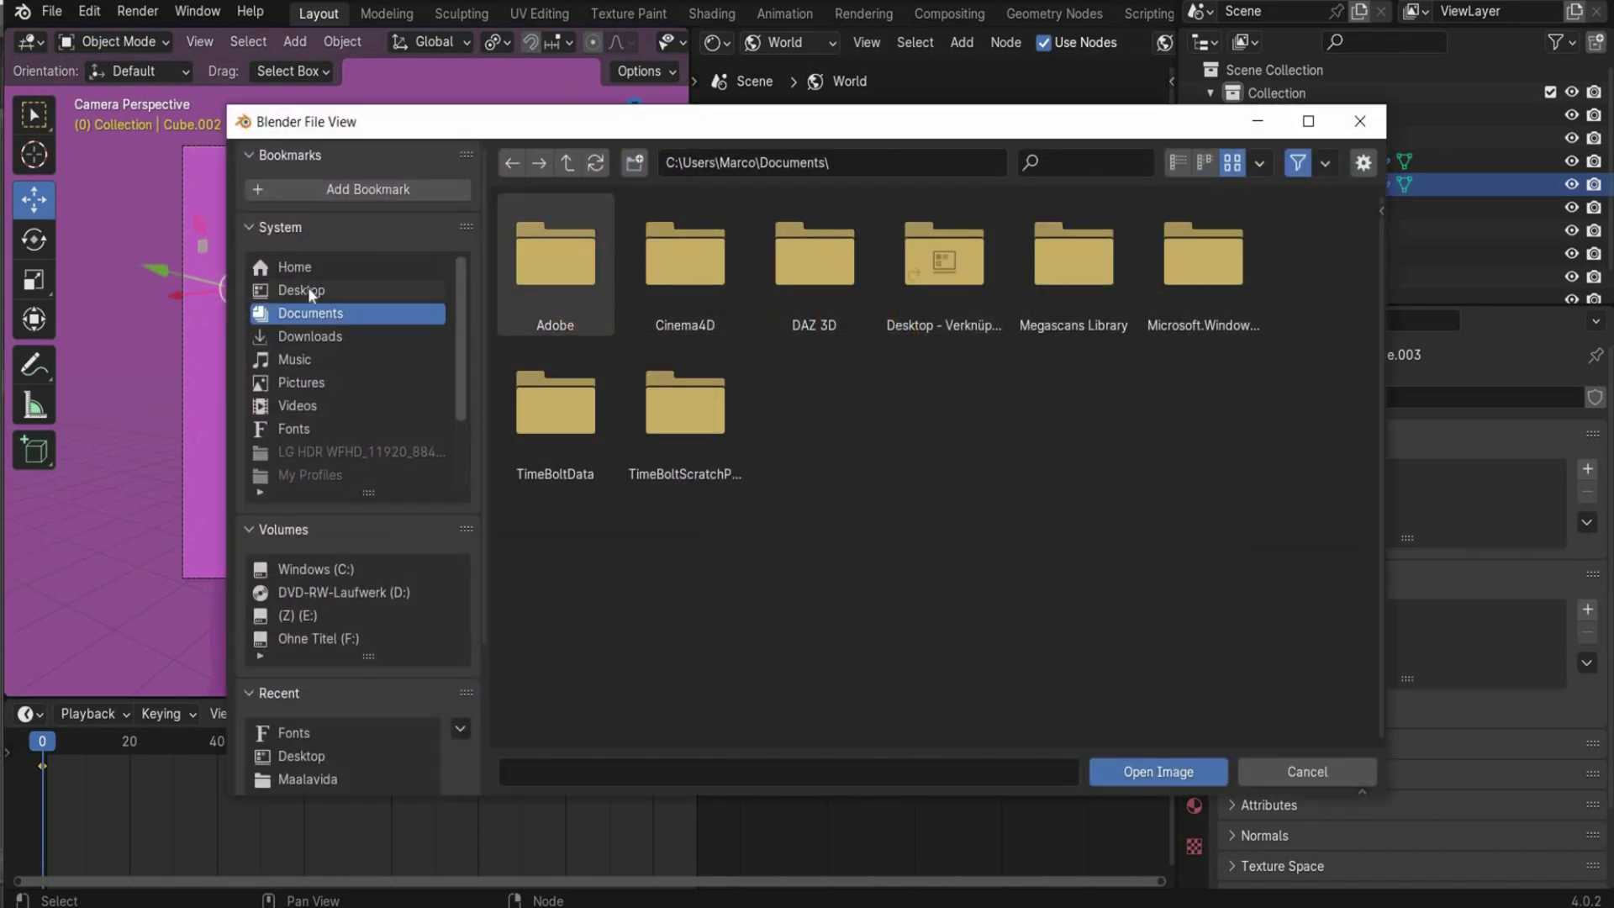
pyautogui.click(308, 289)
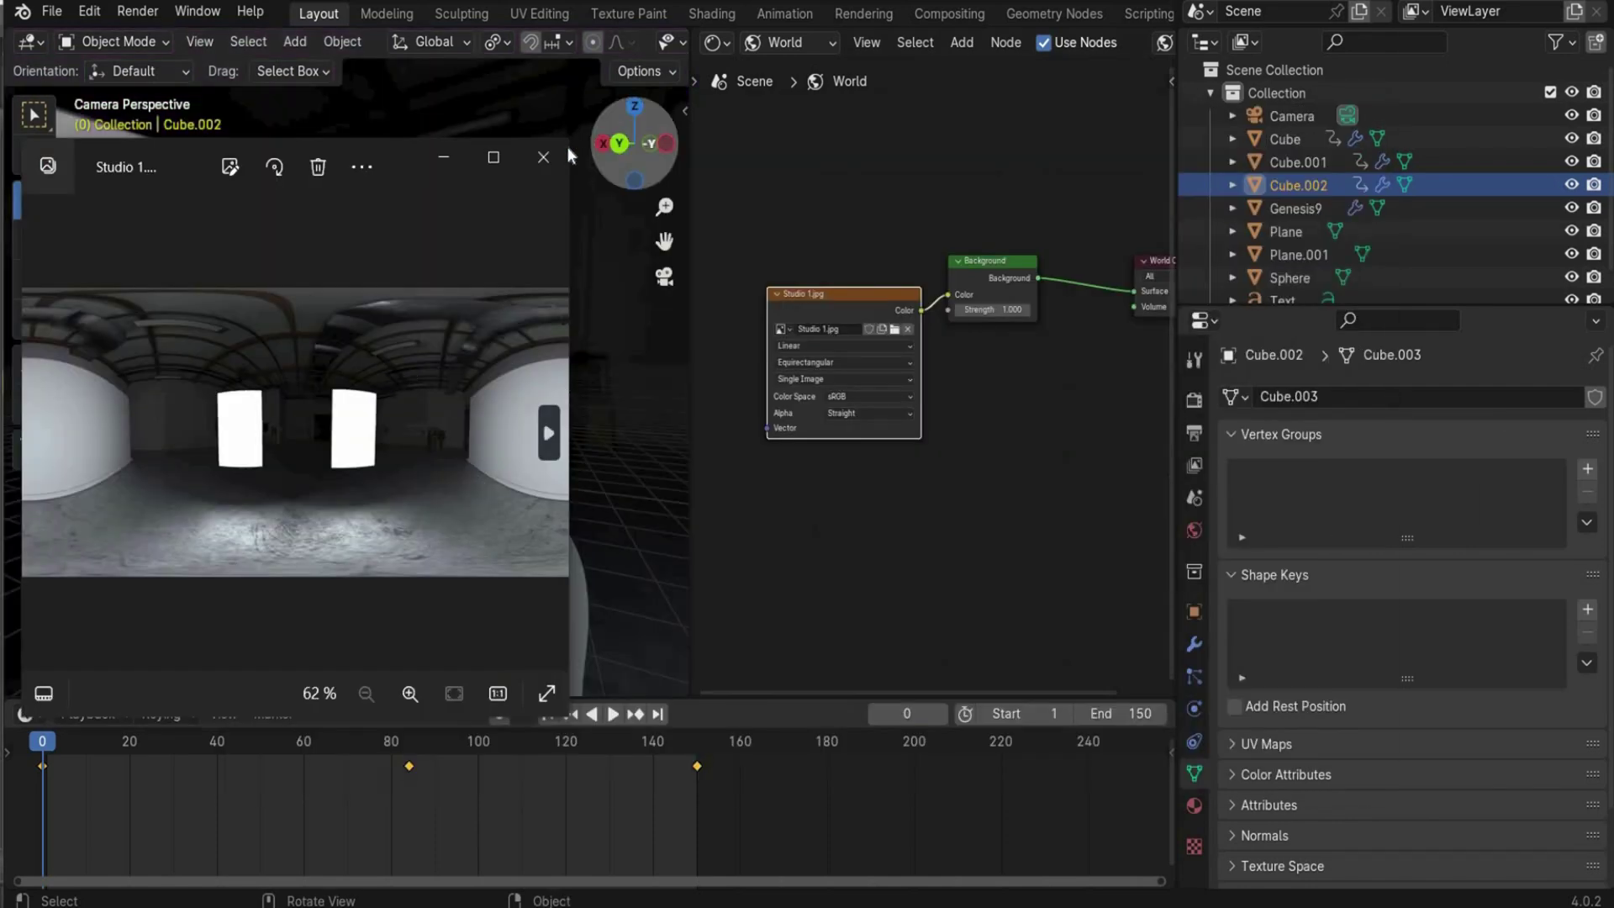
pyautogui.click(543, 157)
# - Add a Mapping node to the environment texture's Vector input, driven by the Camera output of a Texture Coordinate node
pyautogui.moveTo(840, 487); pyautogui.dragTo(891, 414, button='middle')
pyautogui.moveTo(889, 411); pyautogui.dragTo(728, 444)
pyautogui.write('mapping')
pyautogui.press('Return')
pyautogui.click(810, 469)
pyautogui.write('text')
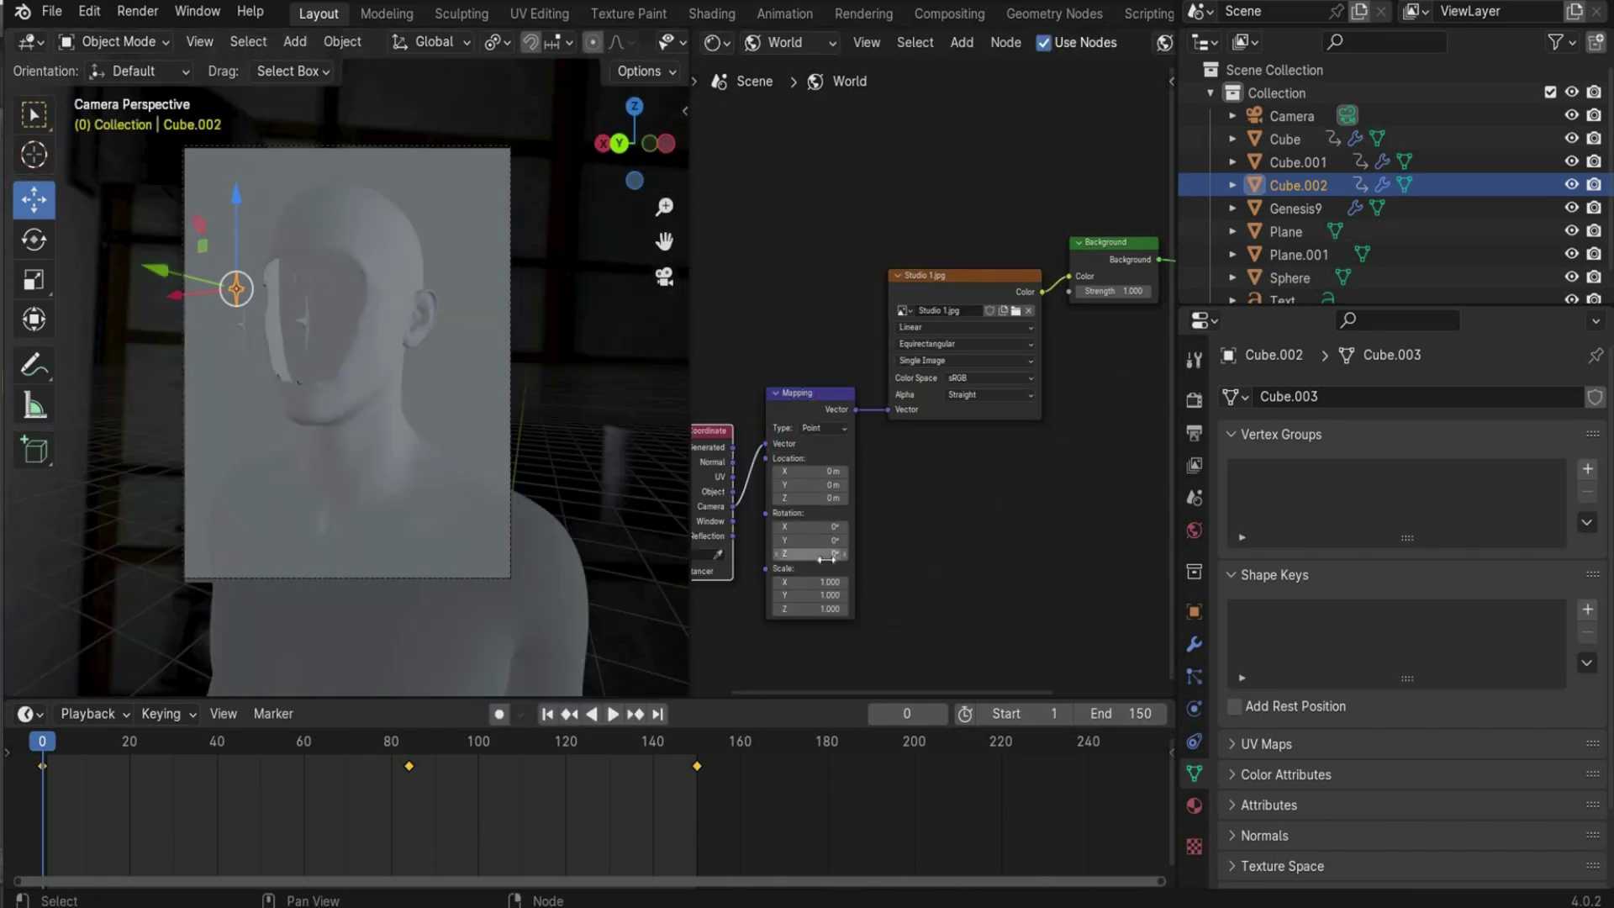
pyautogui.scroll(4, 995, 447)
pyautogui.moveTo(996, 447); pyautogui.dragTo(1083, 374, button='middle')
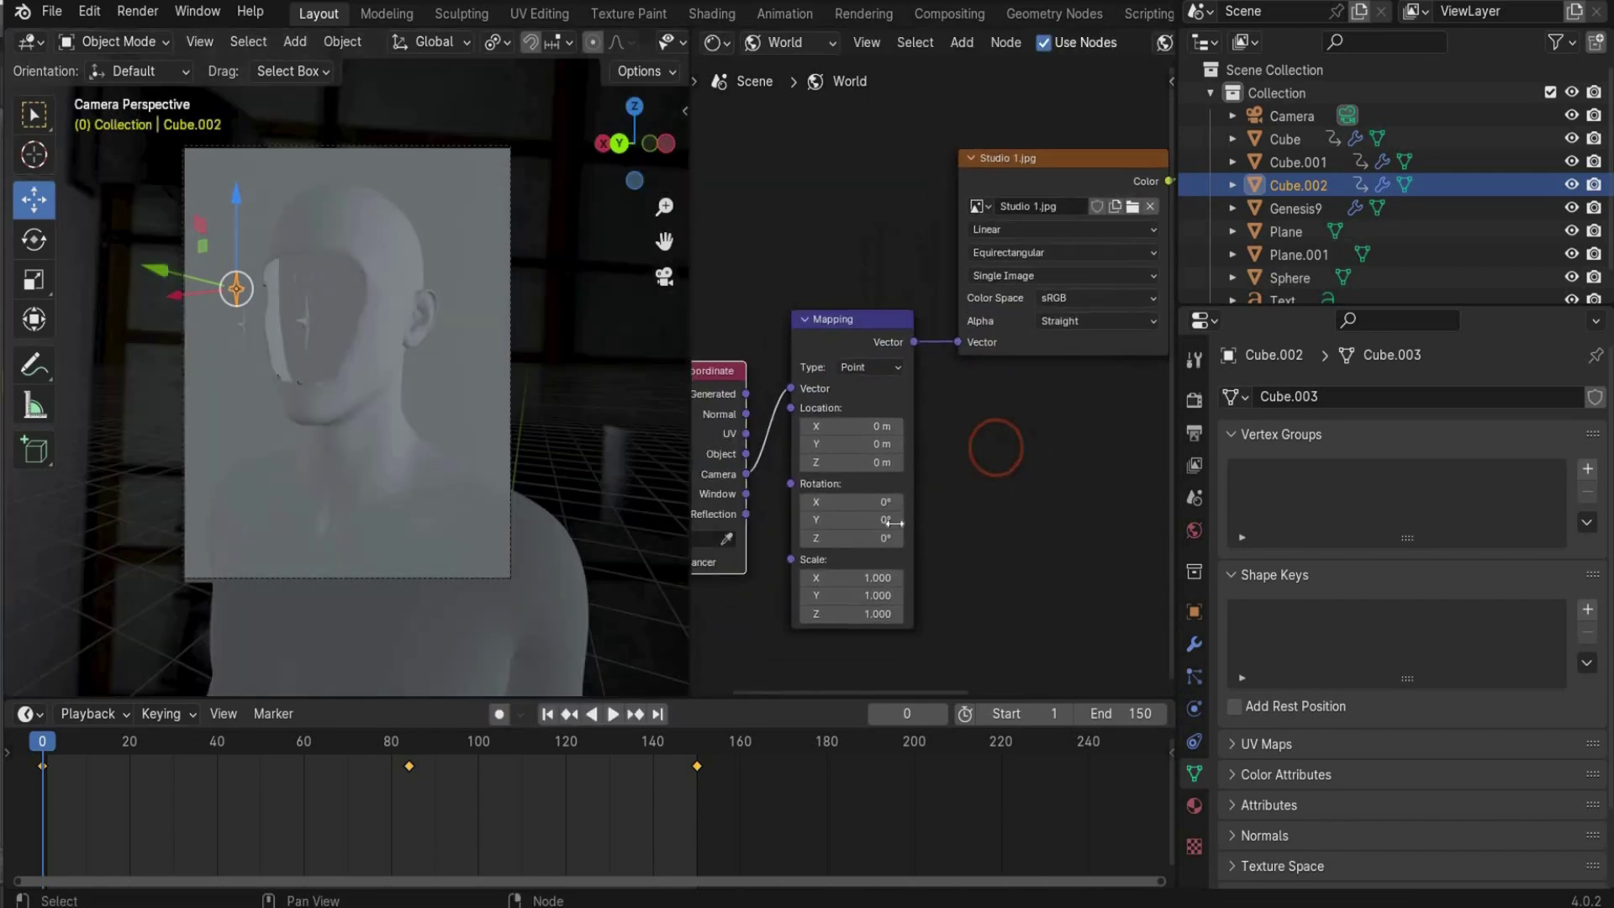
# - Set the Z rotation of the world's Mapping node to -159°
pyautogui.moveTo(894, 523); pyautogui.dragTo(909, 498, button='middle')
pyautogui.moveTo(893, 513); pyautogui.dragTo(1253, 512)
pyautogui.click(876, 514)
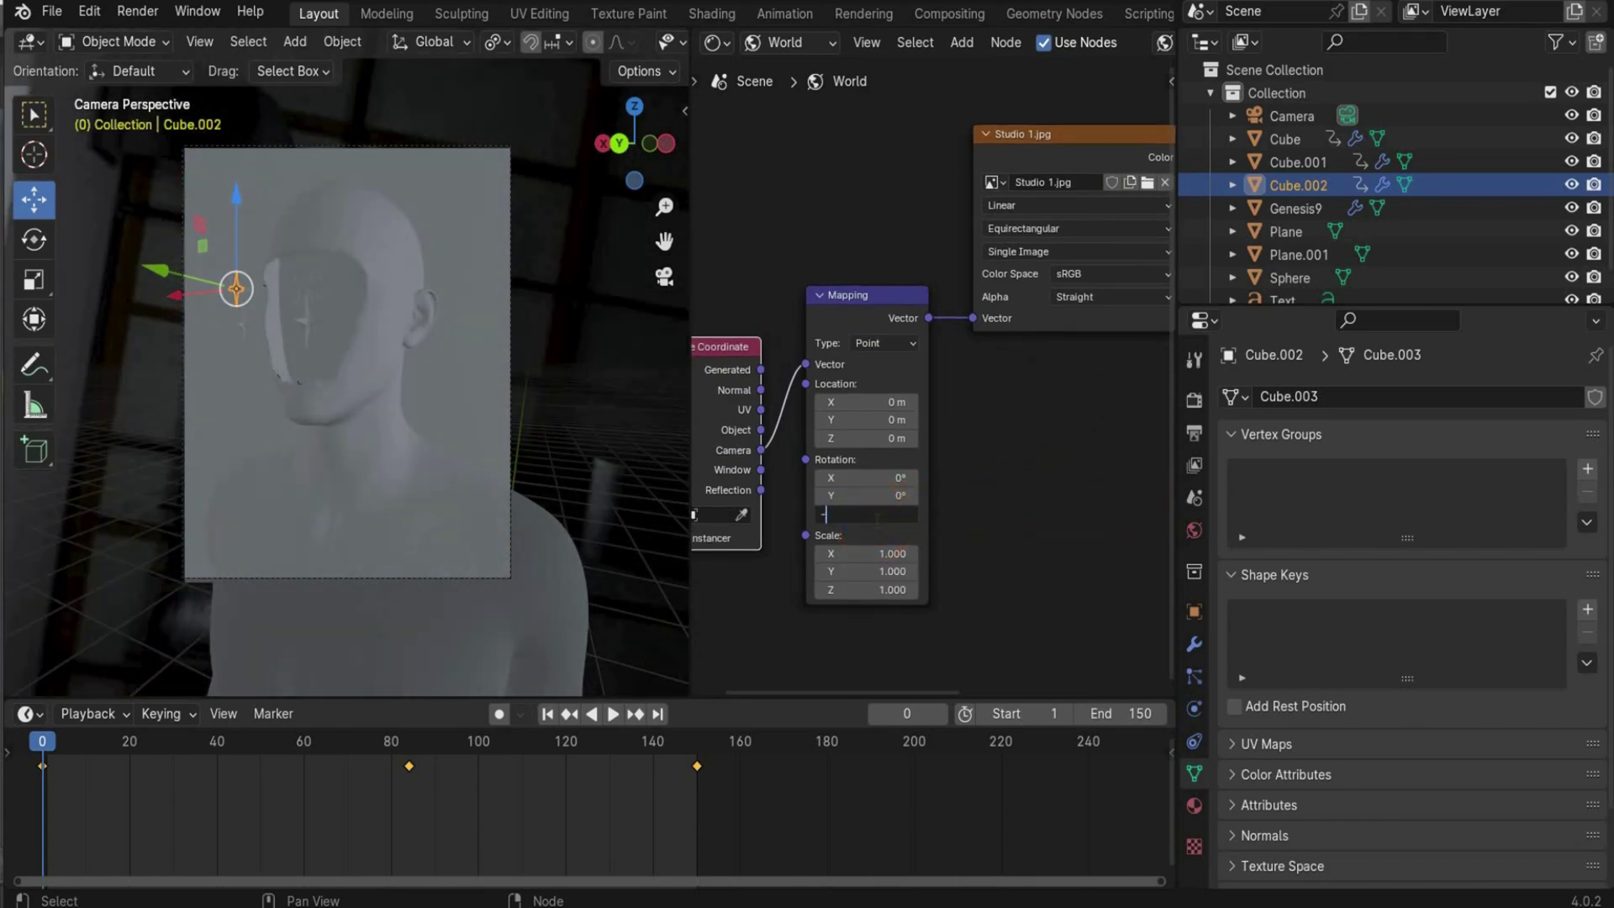
pyautogui.write('-159')
pyautogui.press('Return')
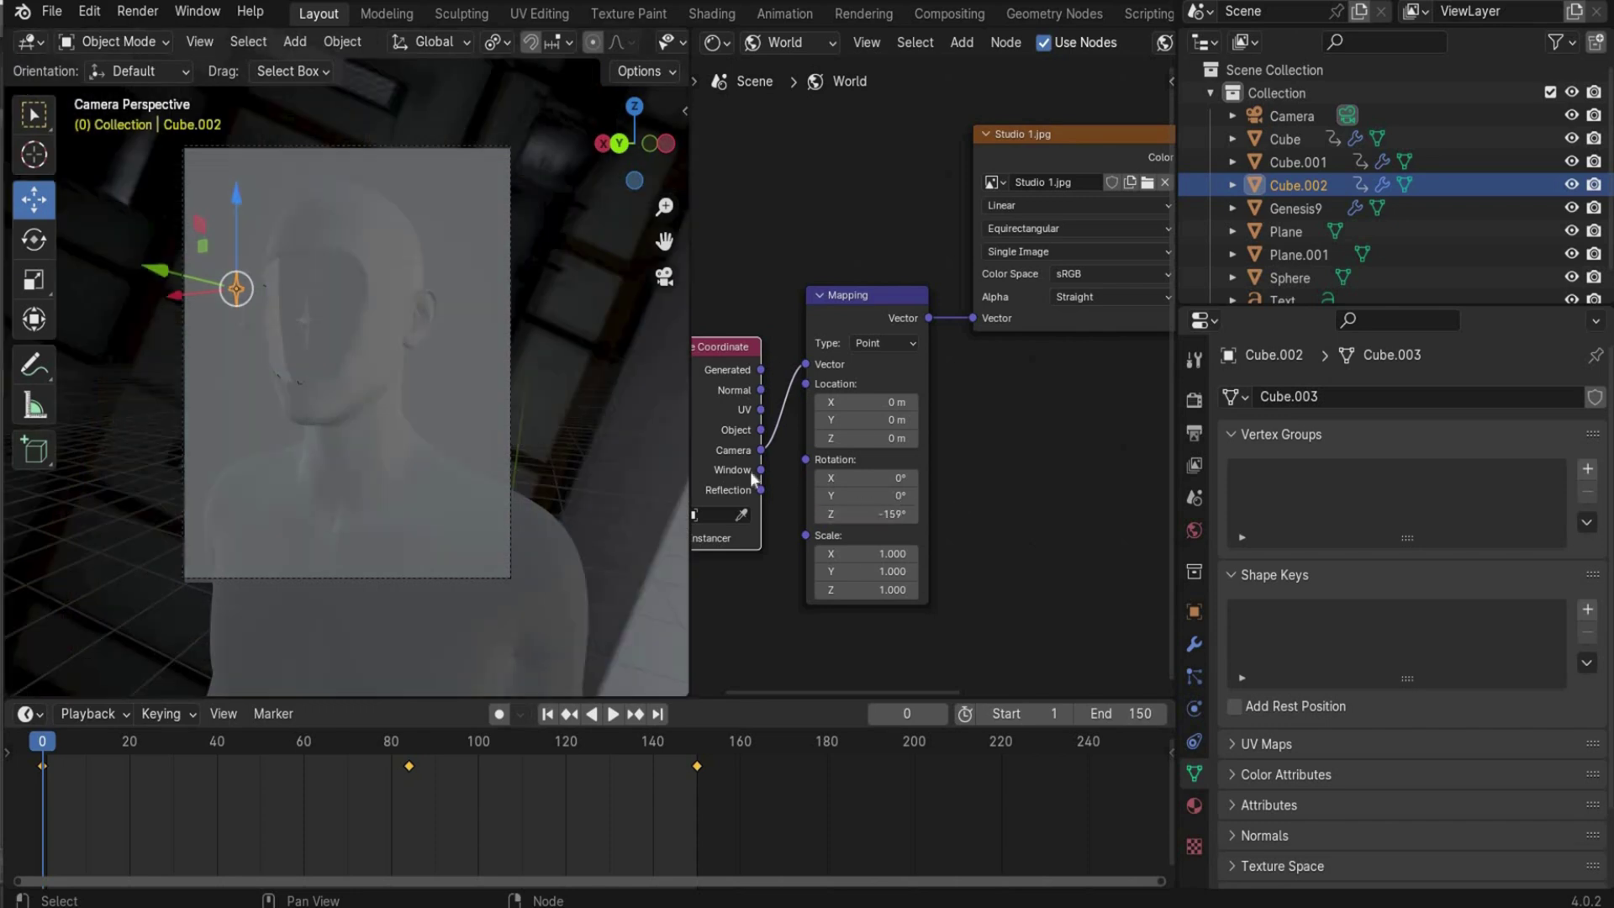
# - Set the world Background strength to 1.7
pyautogui.moveTo(882, 530); pyautogui.dragTo(542, 675, button='middle')
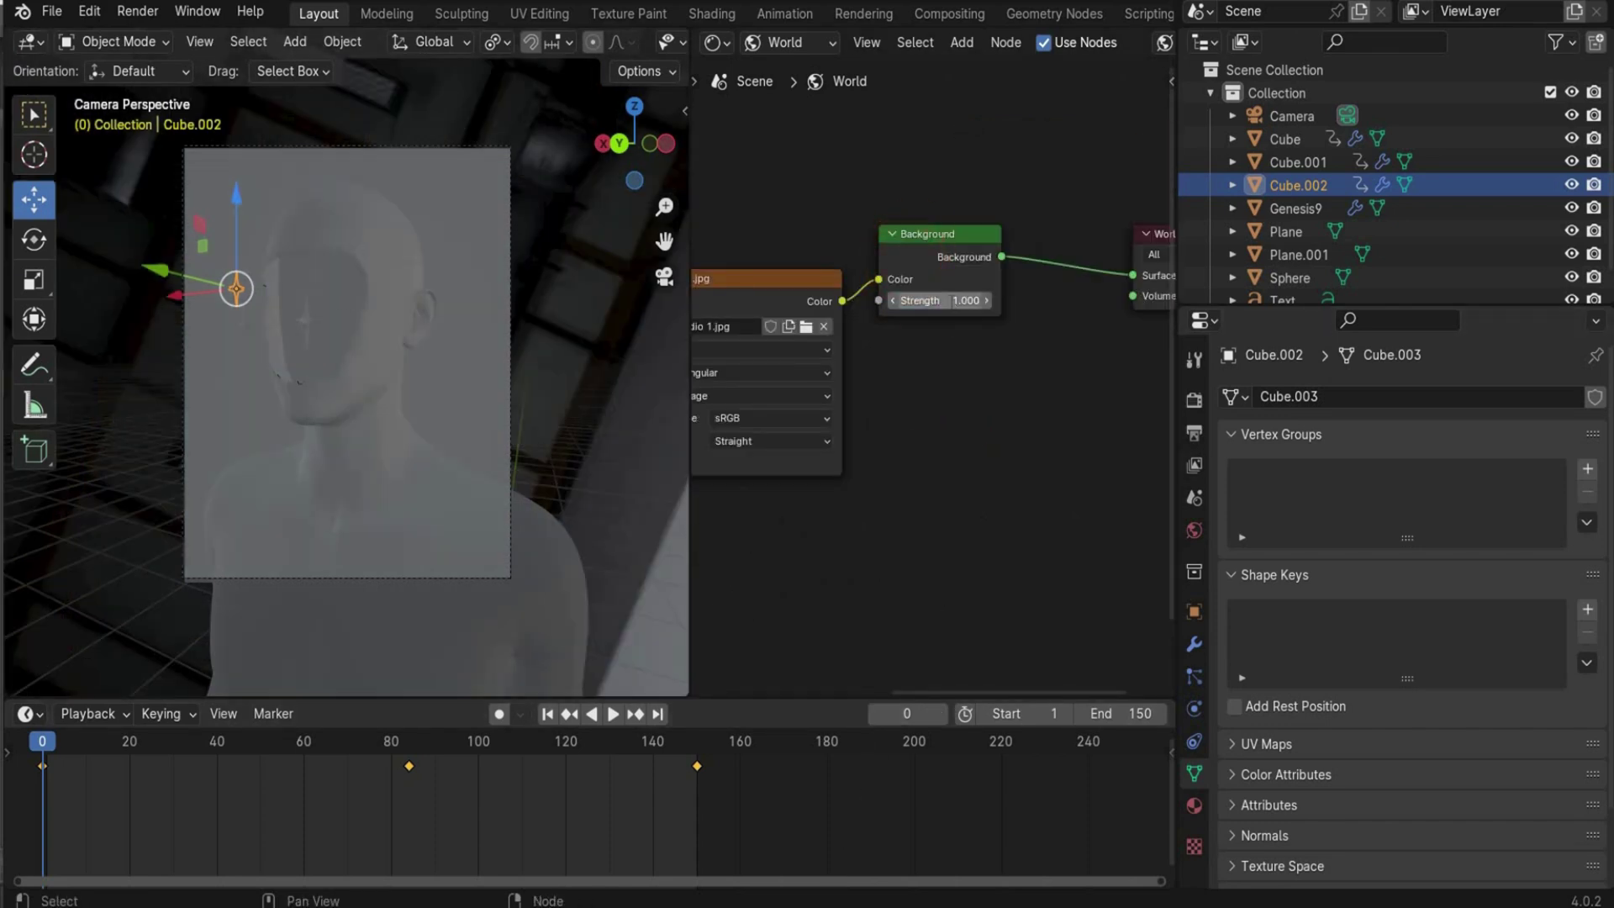
pyautogui.click(950, 301)
pyautogui.write('1.0')
pyautogui.press('BackSpace')
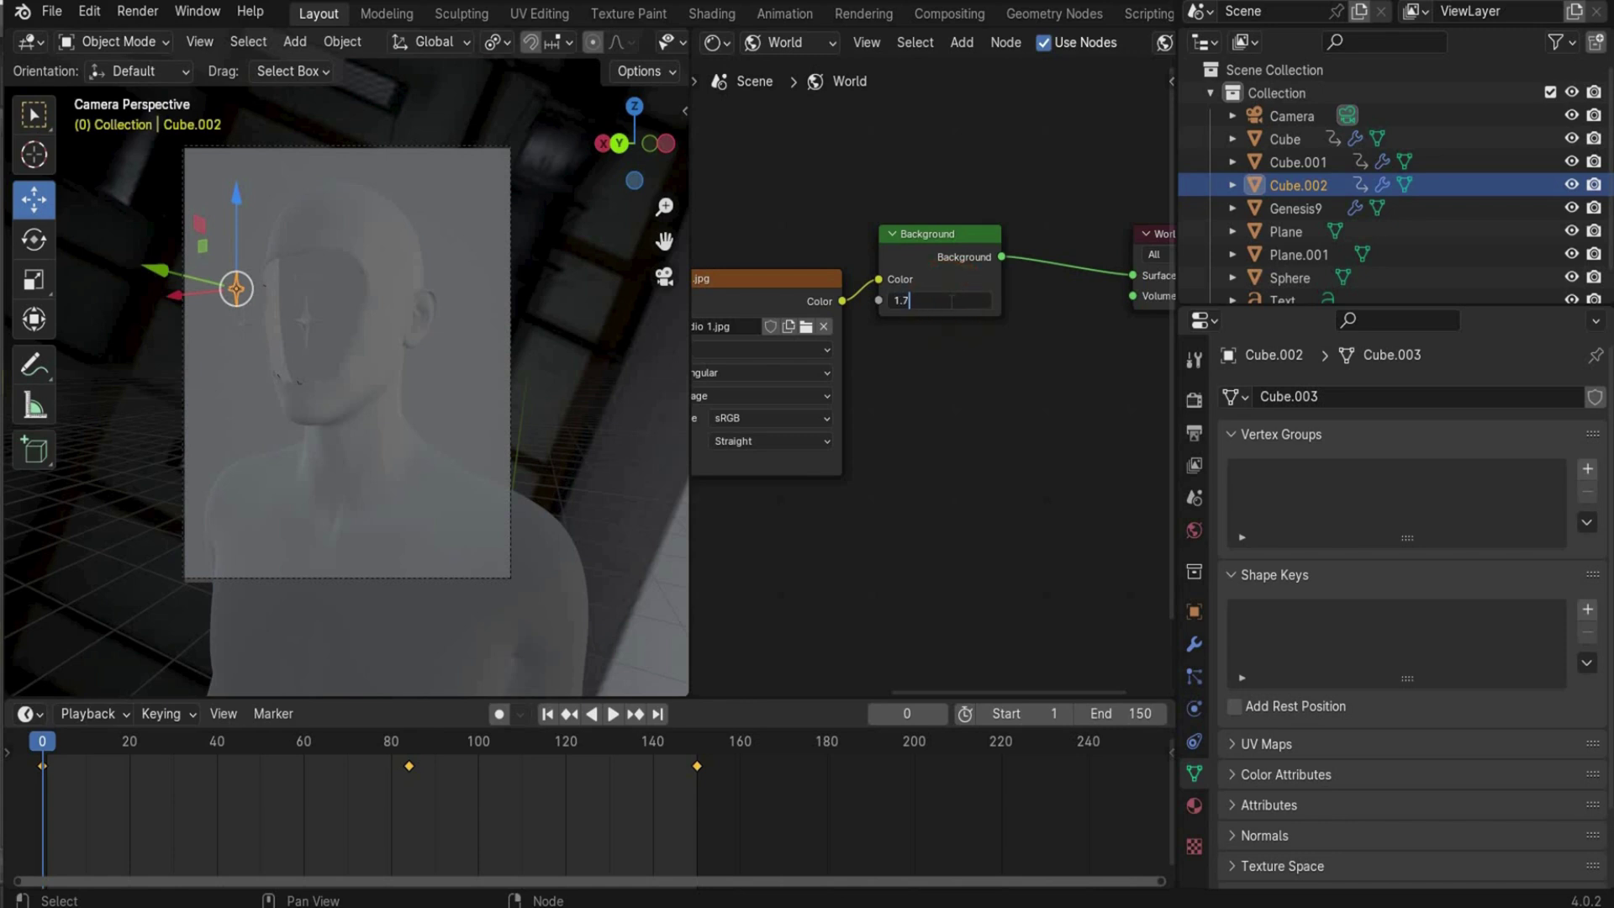
pyautogui.write('7')
pyautogui.press('Return')
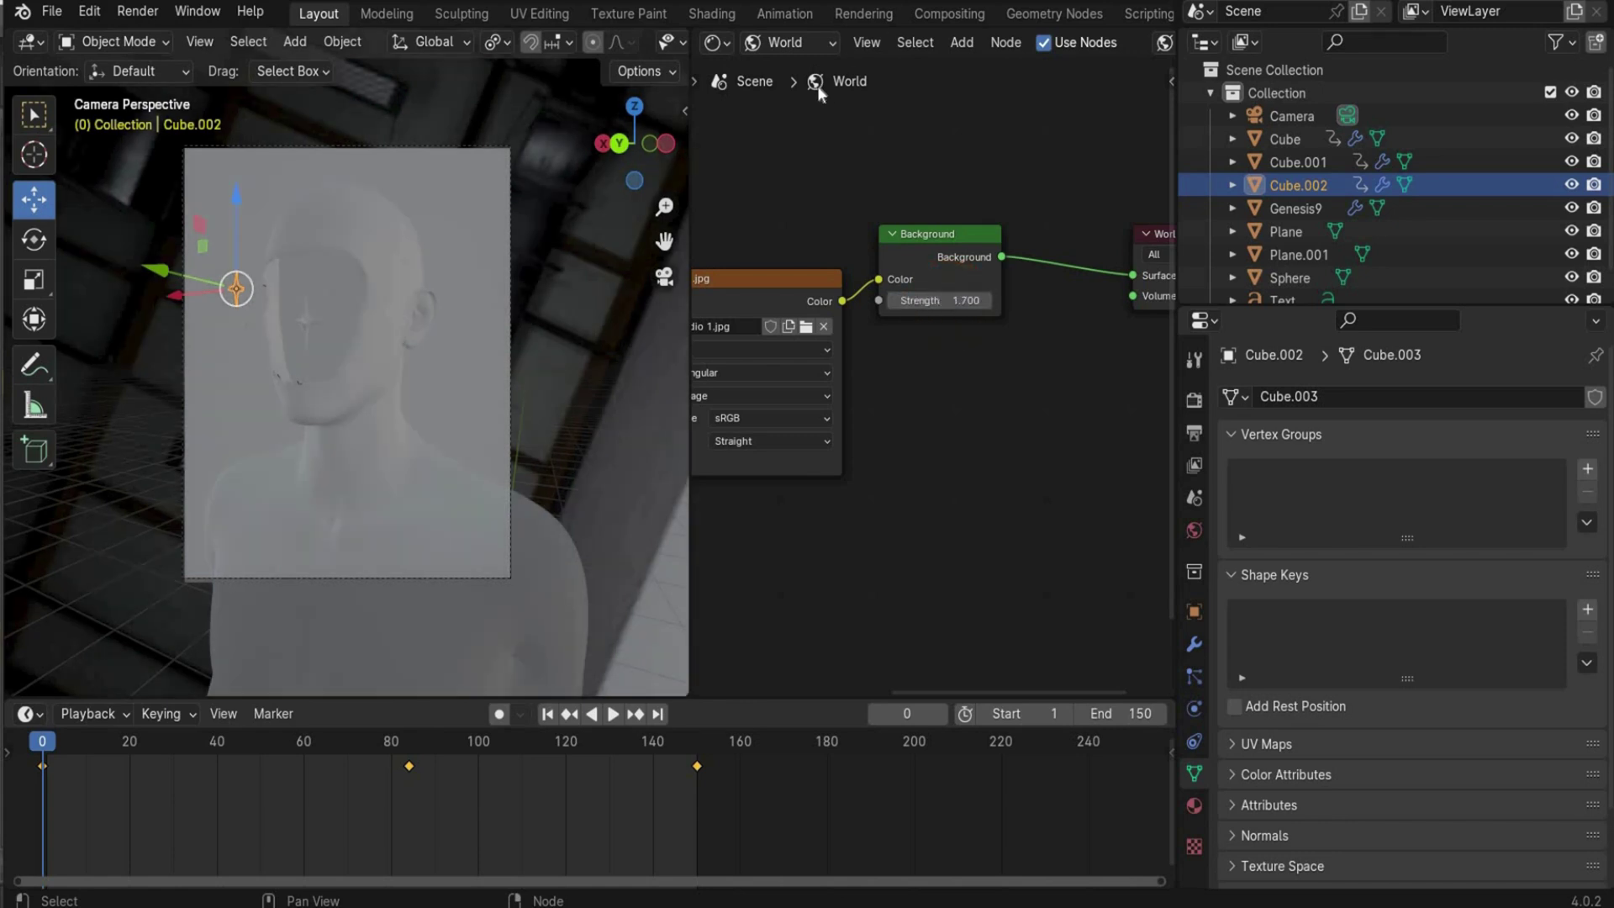
# - Switch the Shader Editor back to object materials and bring up the material slots of the human figure
pyautogui.click(796, 42)
pyautogui.click(802, 101)
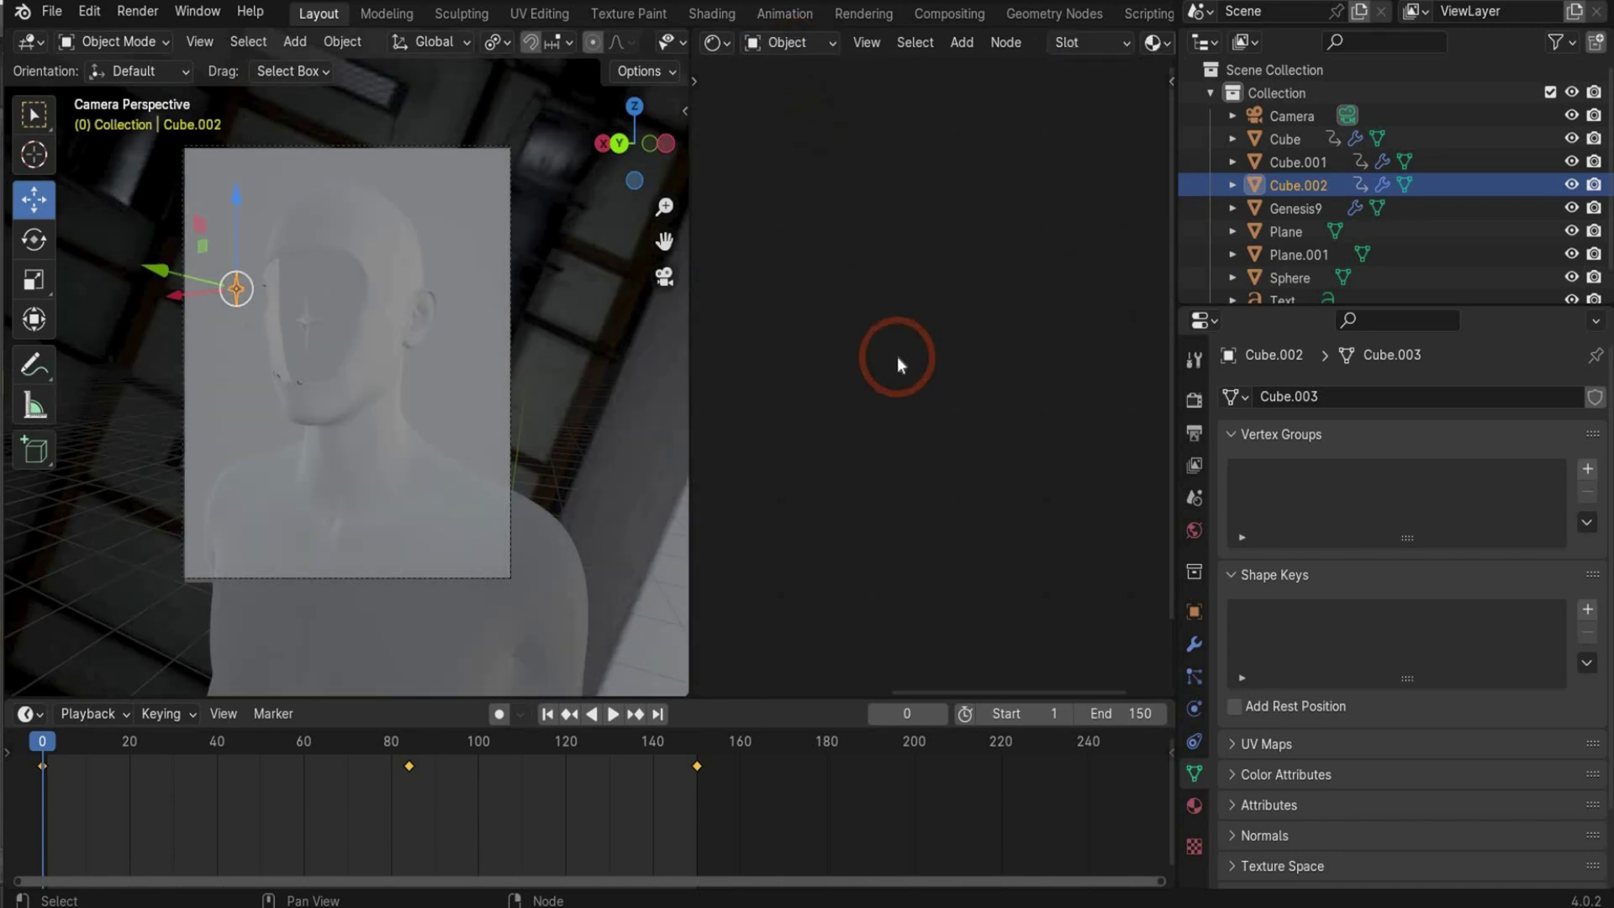
pyautogui.click(552, 587)
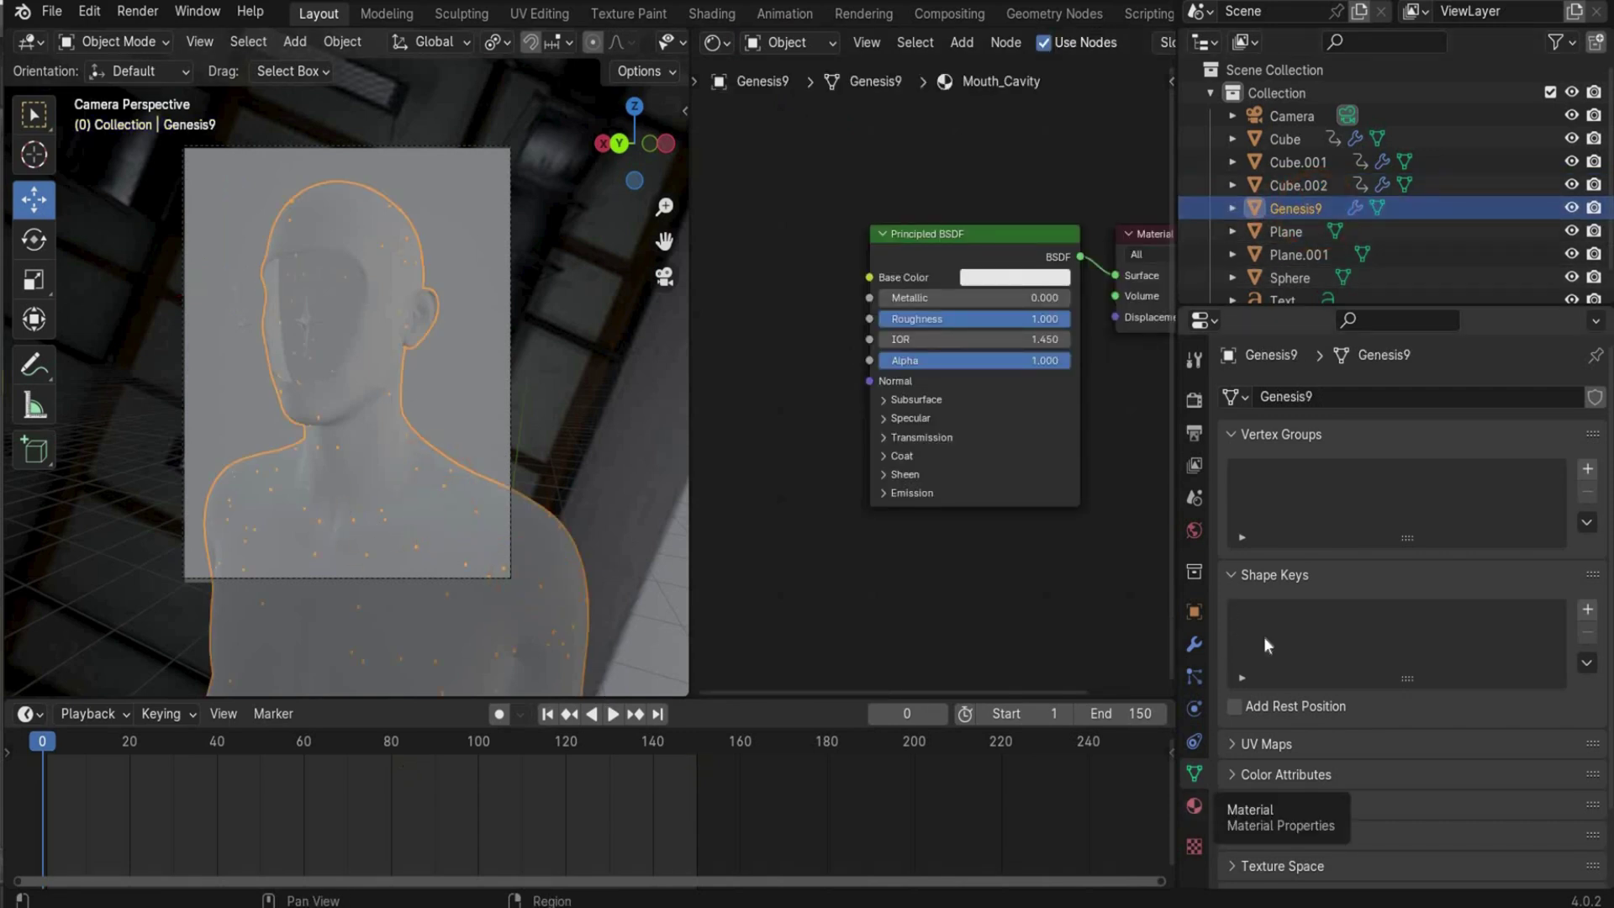
pyautogui.click(1193, 807)
# - Remove the figure's material slots until only the Body material is left
pyautogui.scroll(-2, 1345, 432)
pyautogui.scroll(2, 1345, 432)
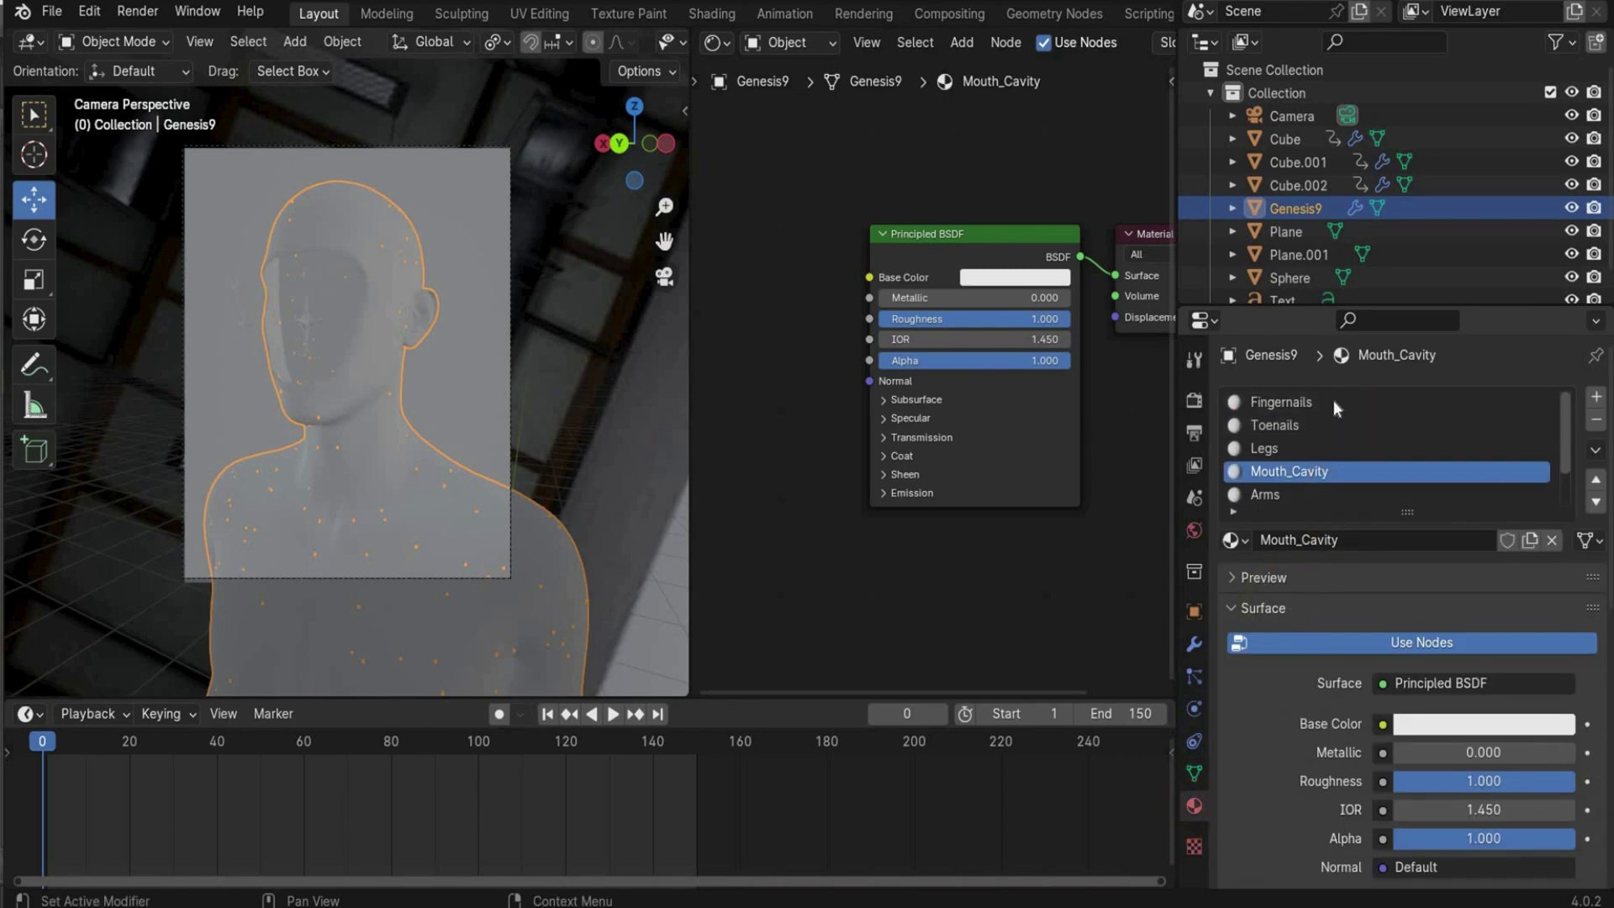
pyautogui.scroll(-2, 1326, 397)
pyautogui.scroll(2, 1323, 402)
pyautogui.click(1323, 402)
pyautogui.click(1594, 422)
pyautogui.click(1594, 422)
pyautogui.click(1595, 422)
pyautogui.click(1594, 422)
pyautogui.click(1594, 422)
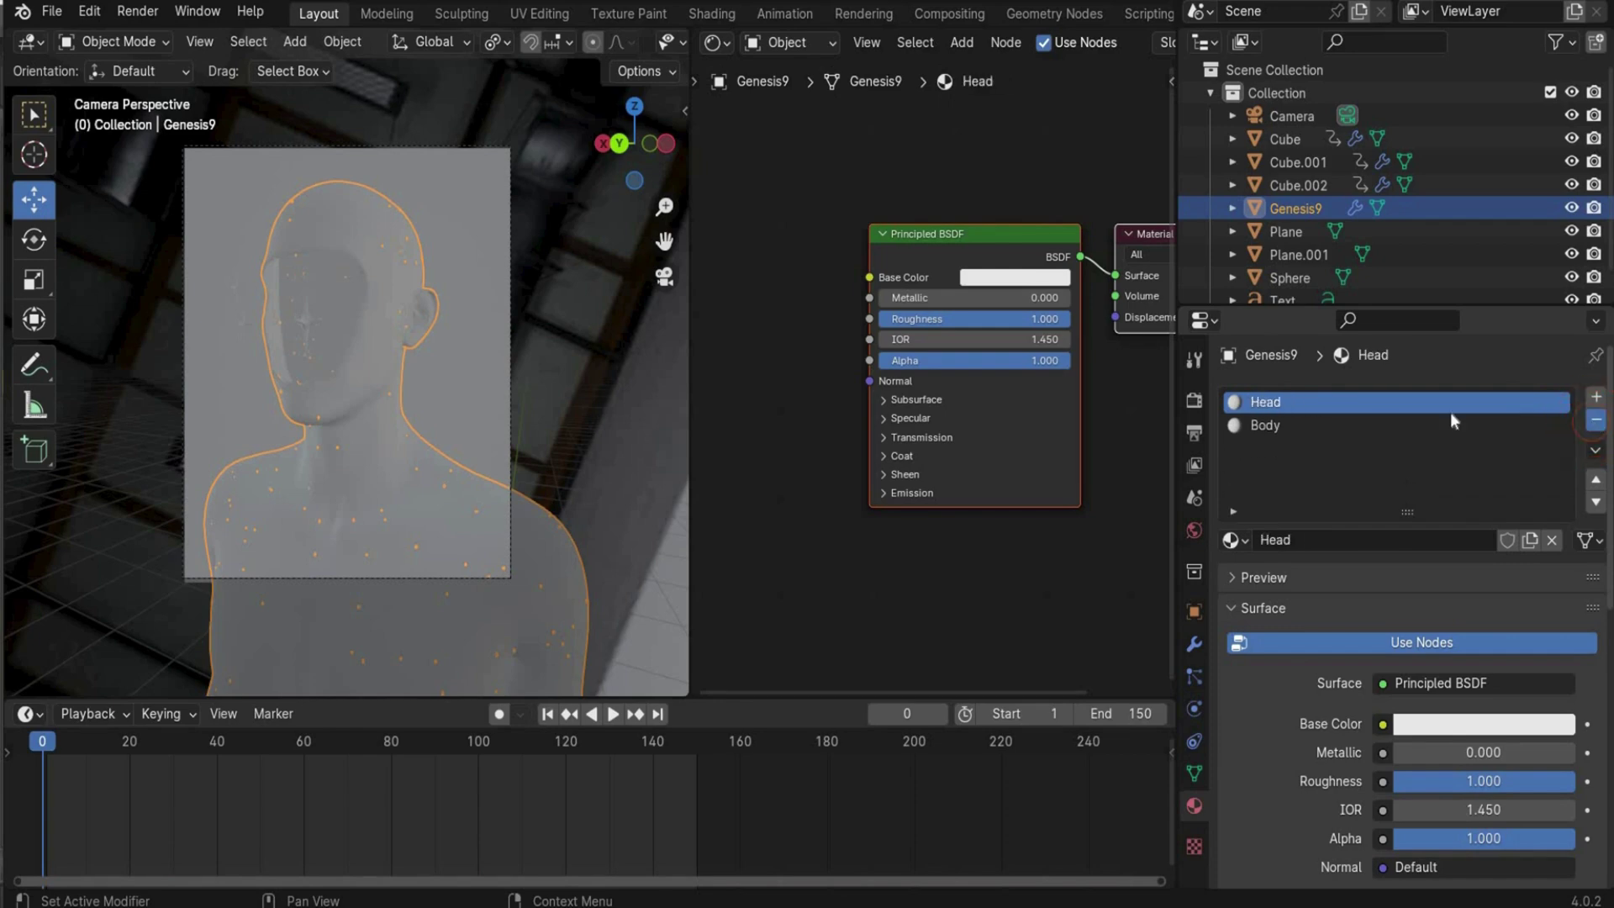
pyautogui.click(1595, 420)
pyautogui.click(1397, 412)
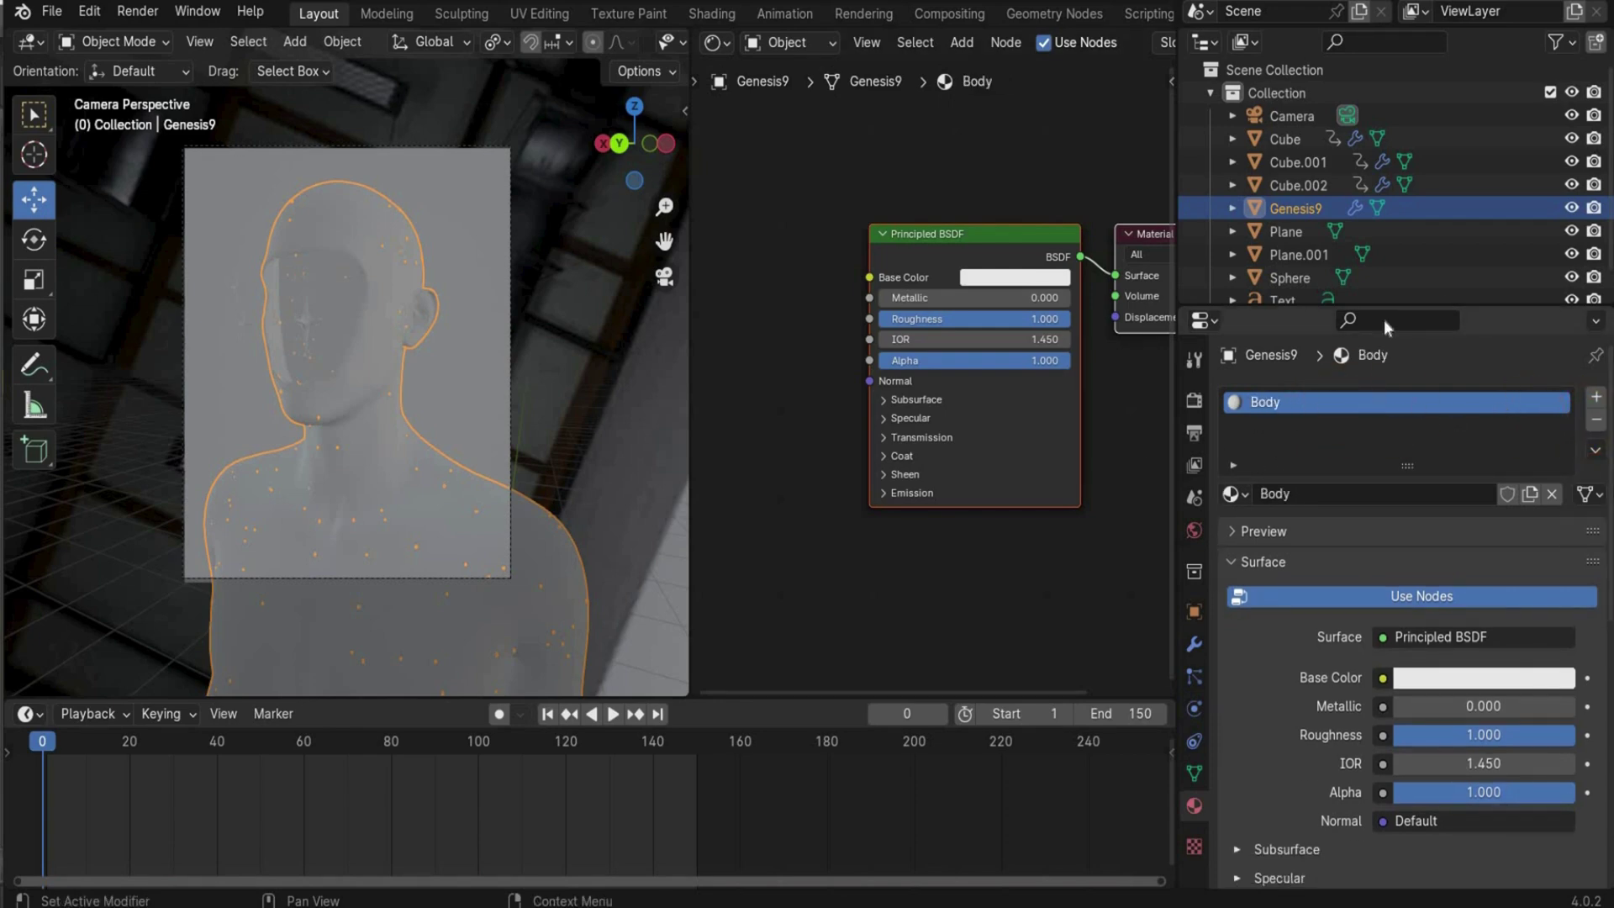
# - Set the Body material's base color to hex 2D313A
pyautogui.click(992, 283)
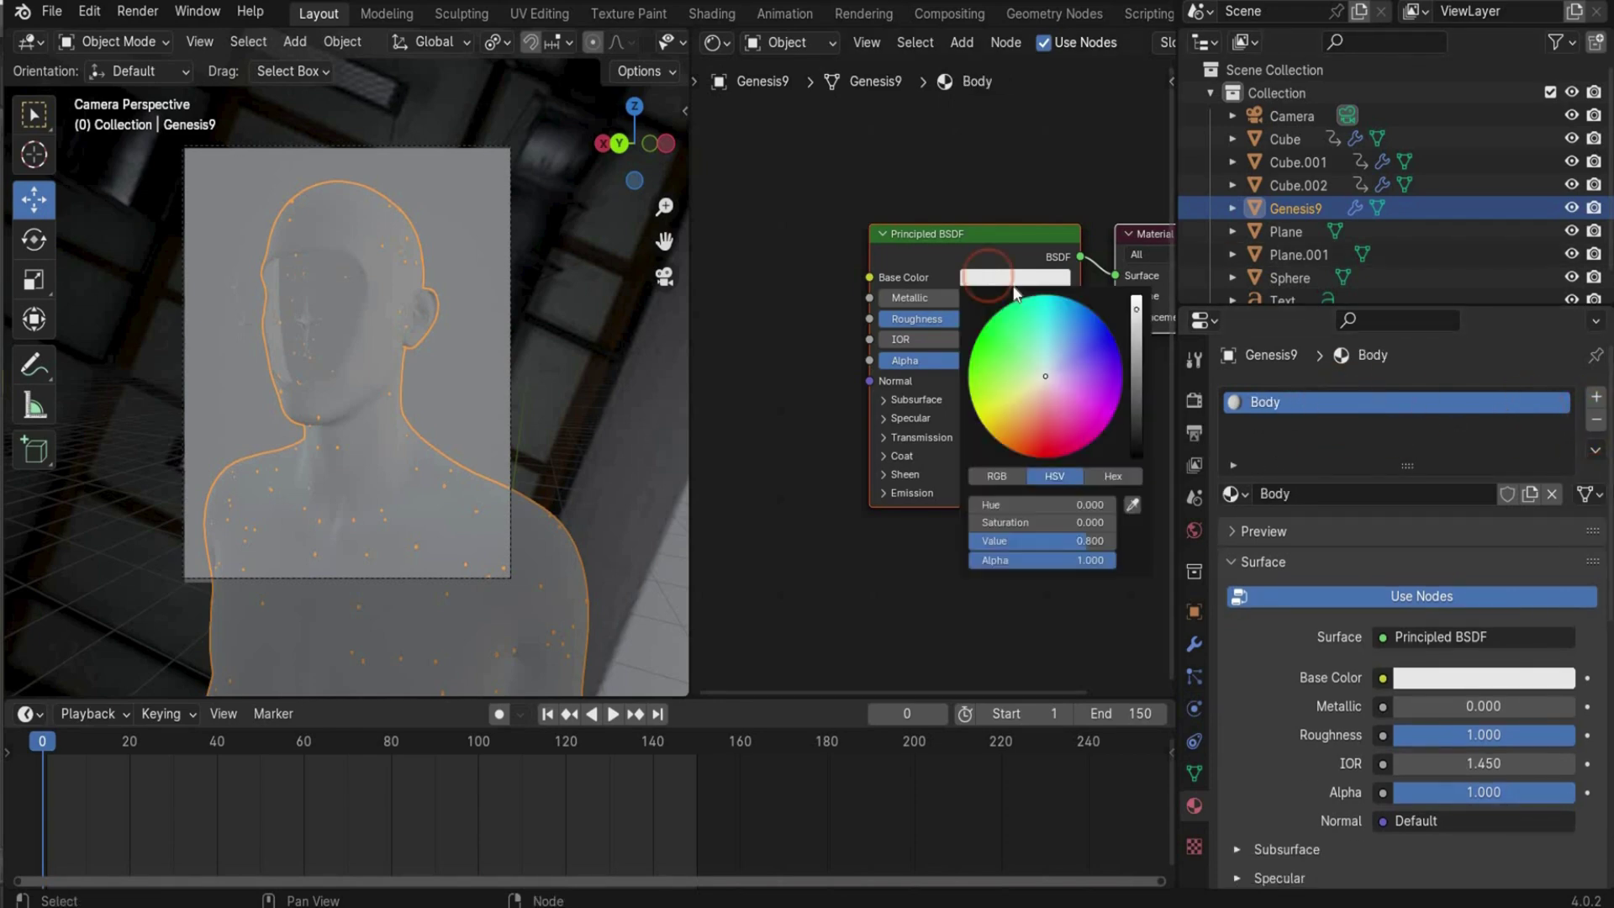
pyautogui.click(1111, 477)
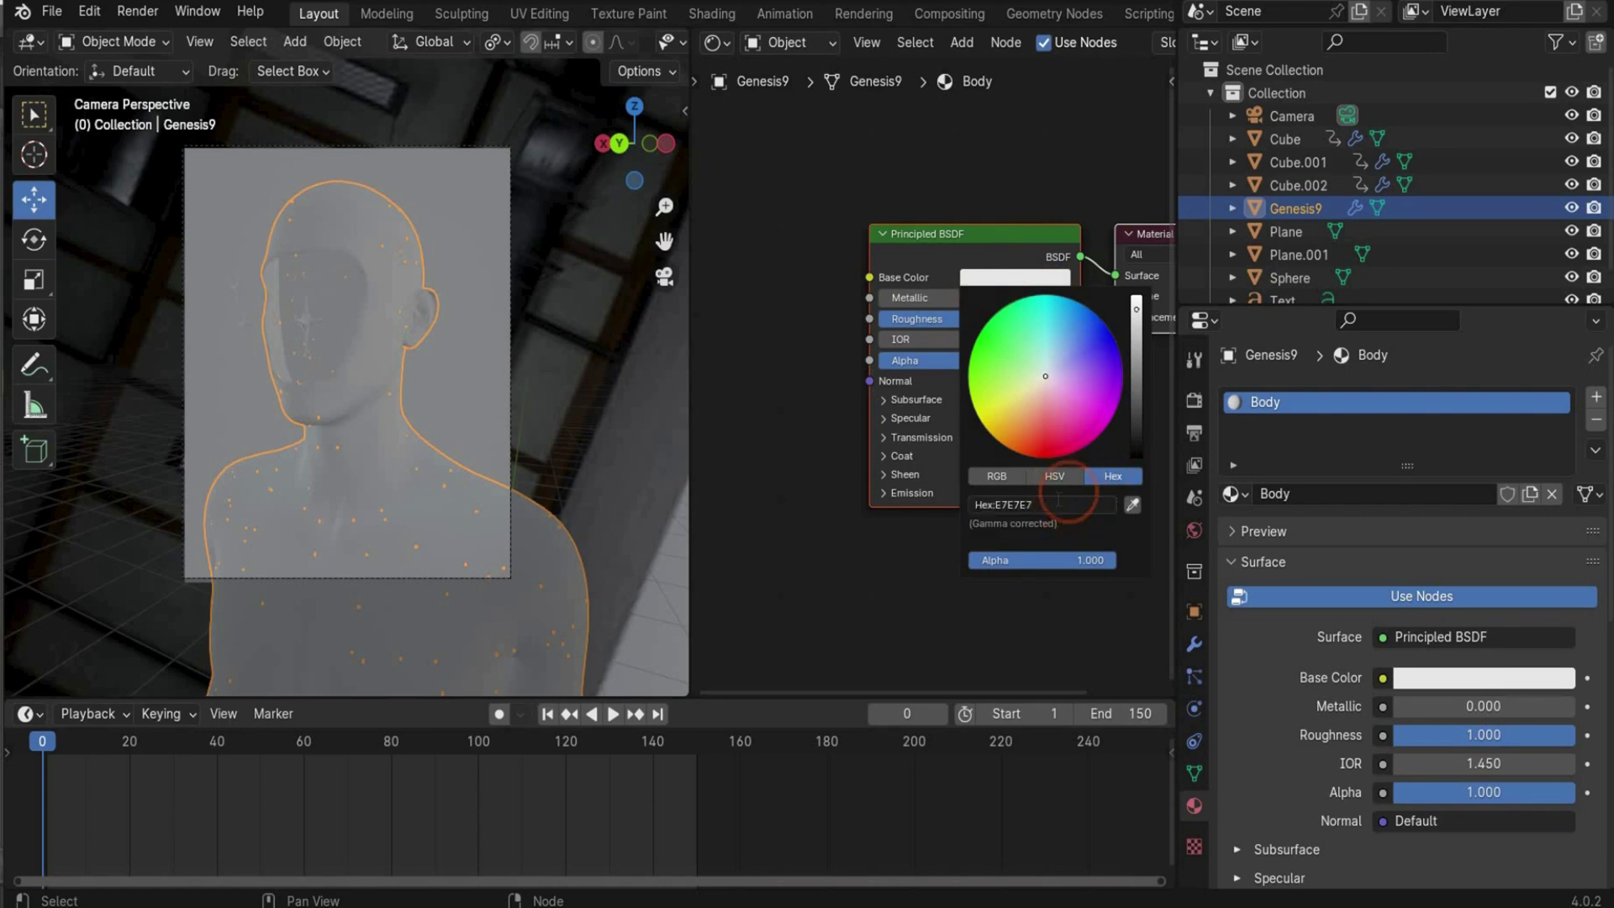
pyautogui.click(1056, 502)
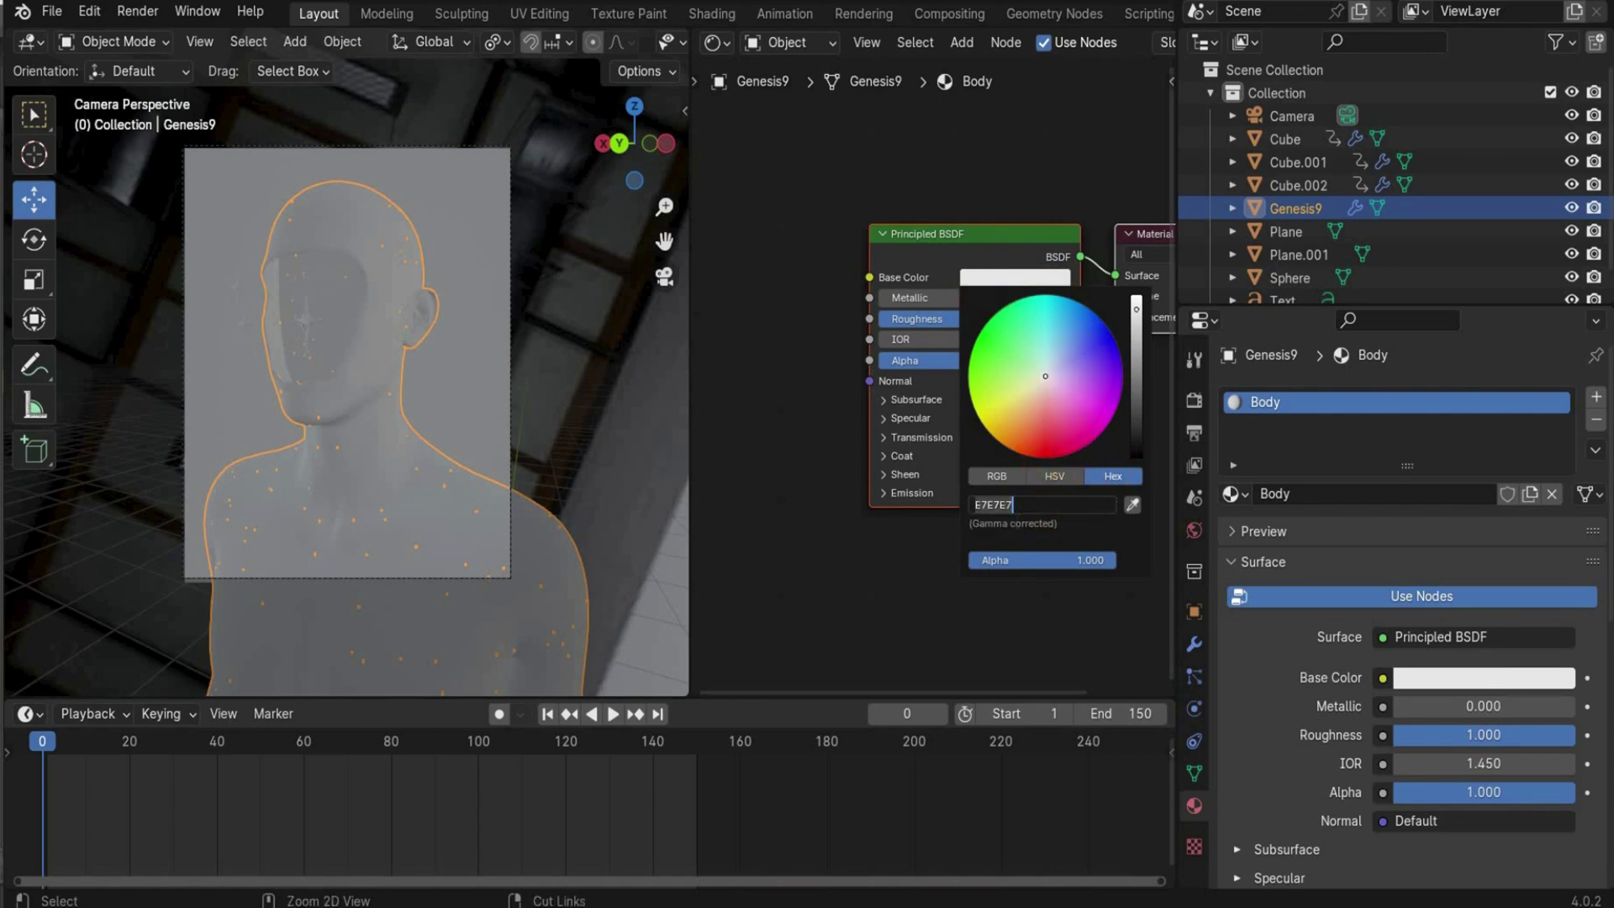
pyautogui.hotkey('ctrl', 'a')
pyautogui.write('2D313A')
pyautogui.click(1057, 612)
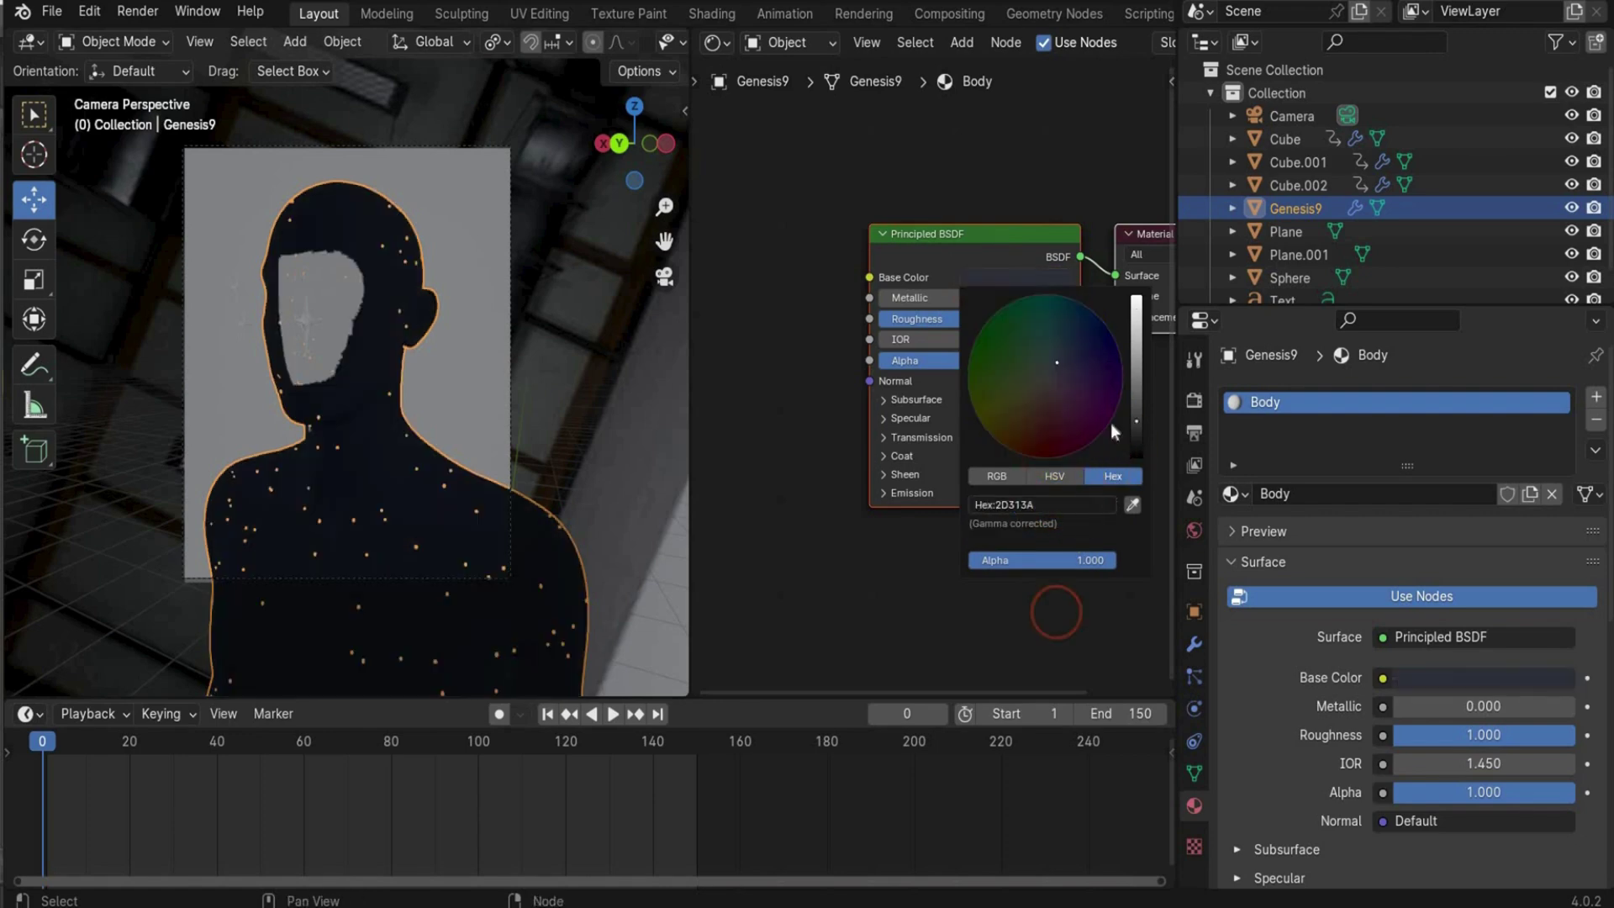
# - Set the Body material's metallic value to 1.000 and its roughness to 0.362
pyautogui.moveTo(930, 296); pyautogui.dragTo(1093, 296)
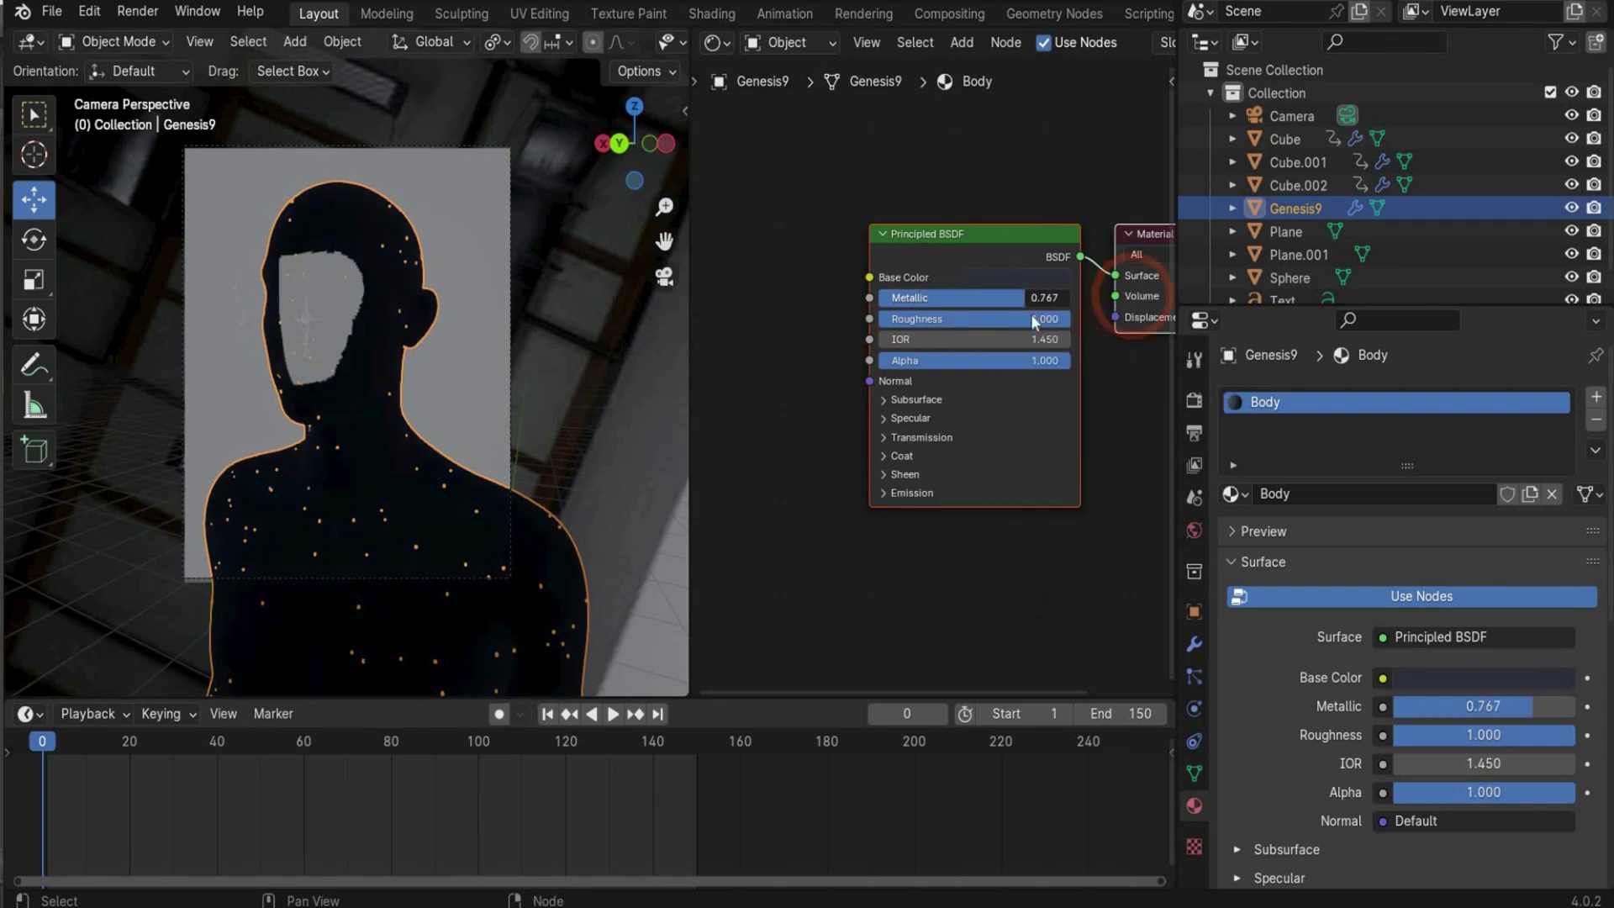
pyautogui.doubleClick(1003, 319)
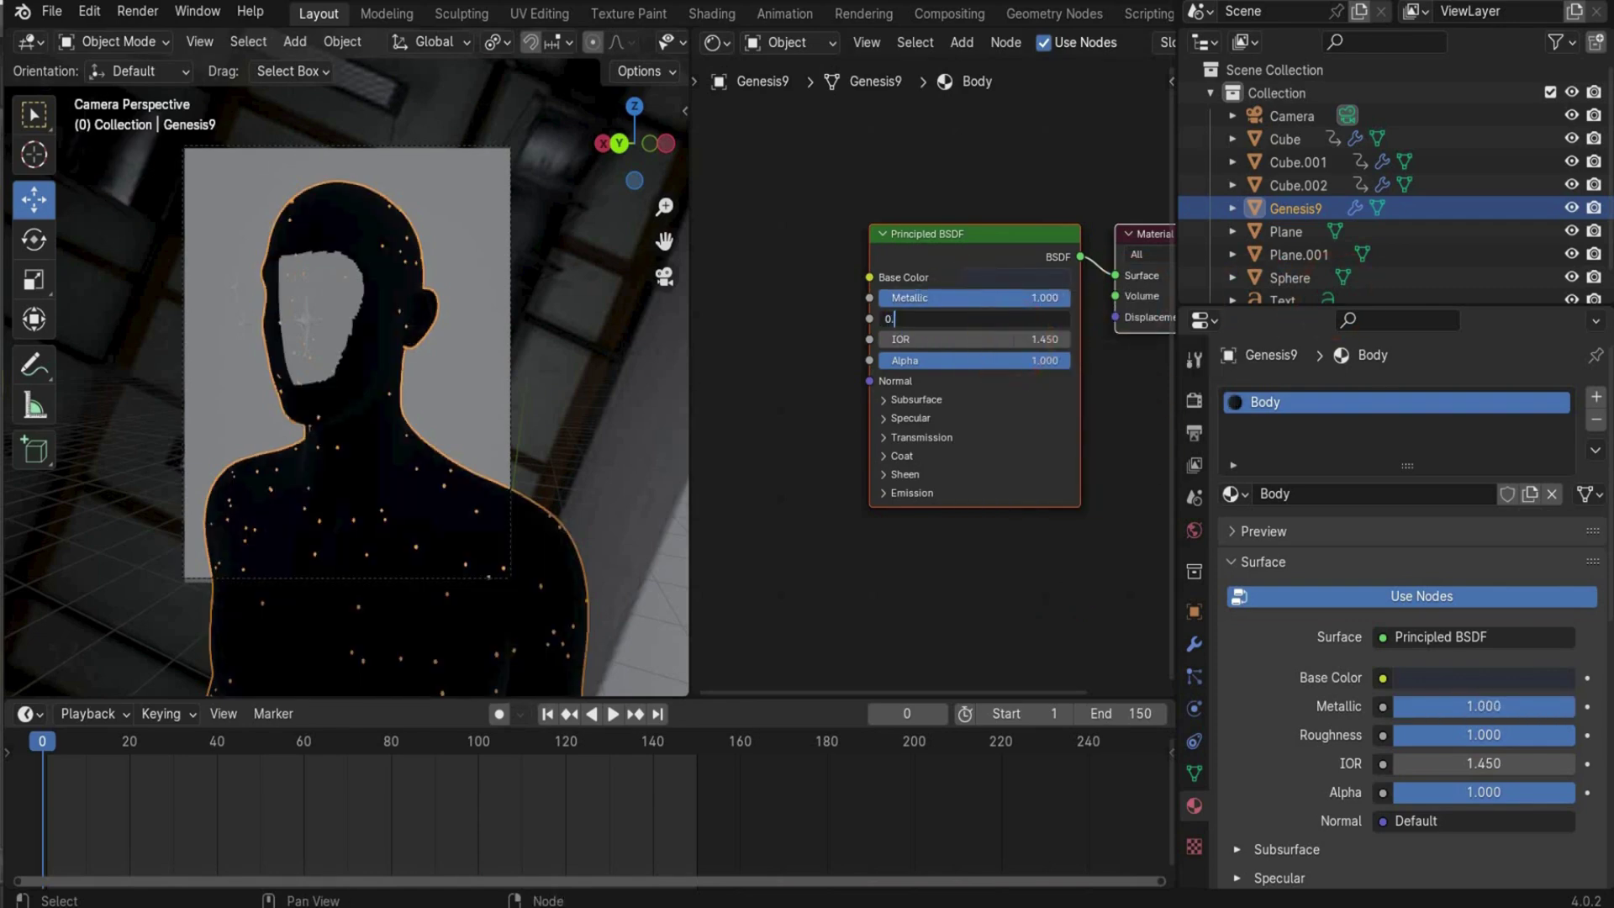
pyautogui.press('Return')
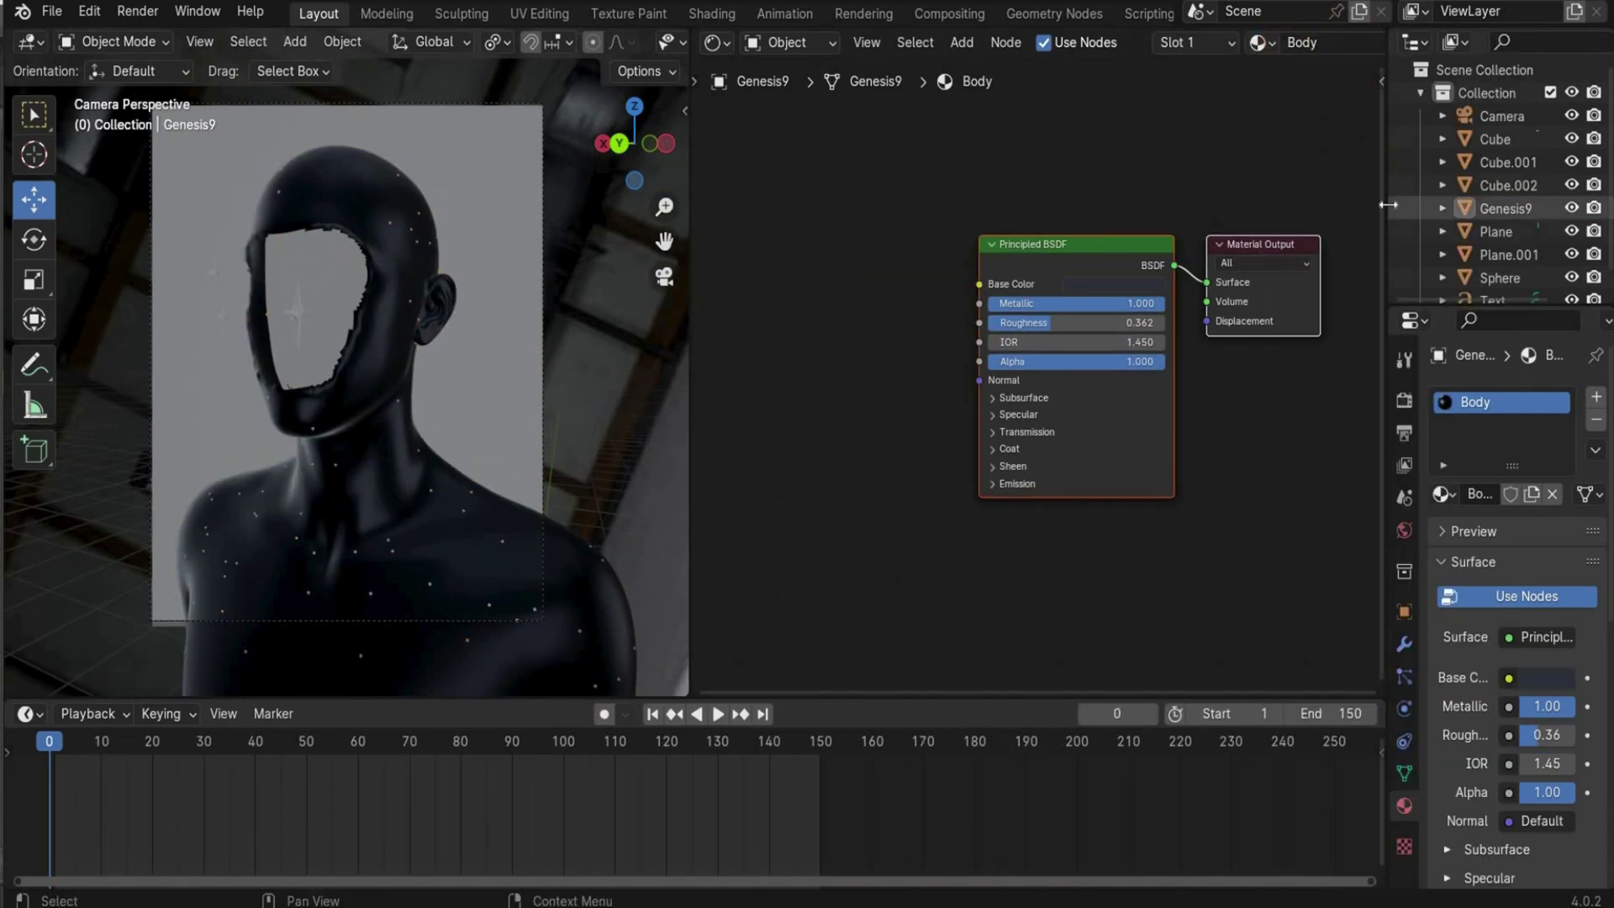
# - Assign the existing Body material to the particle sphere object
pyautogui.scroll(-1, 1475, 259)
pyautogui.click(1475, 259)
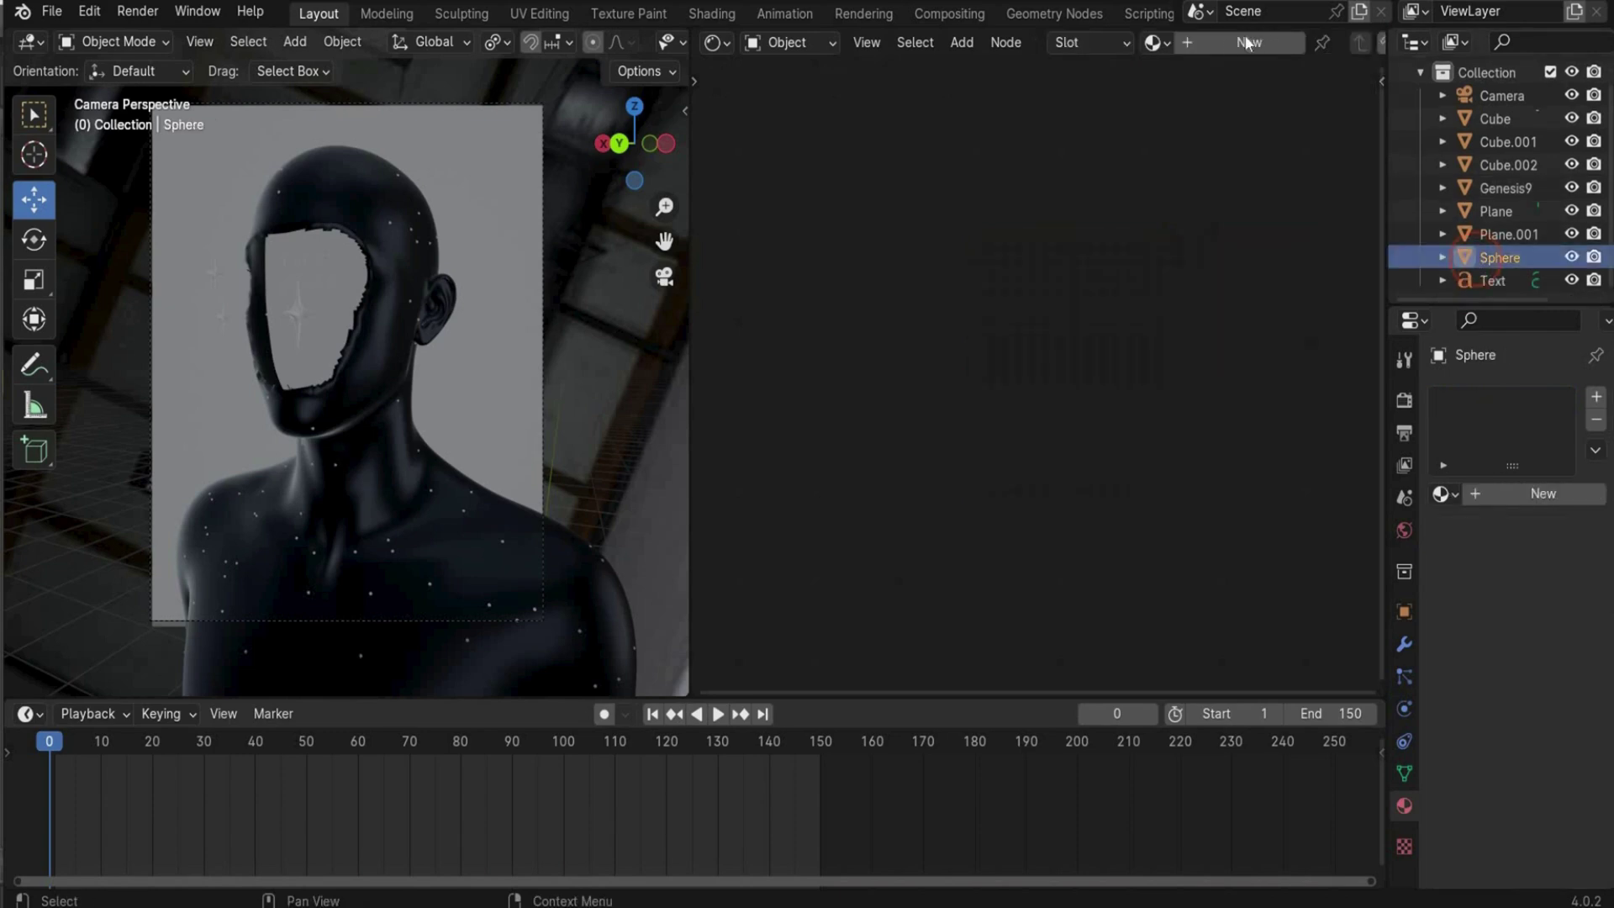
pyautogui.click(1155, 42)
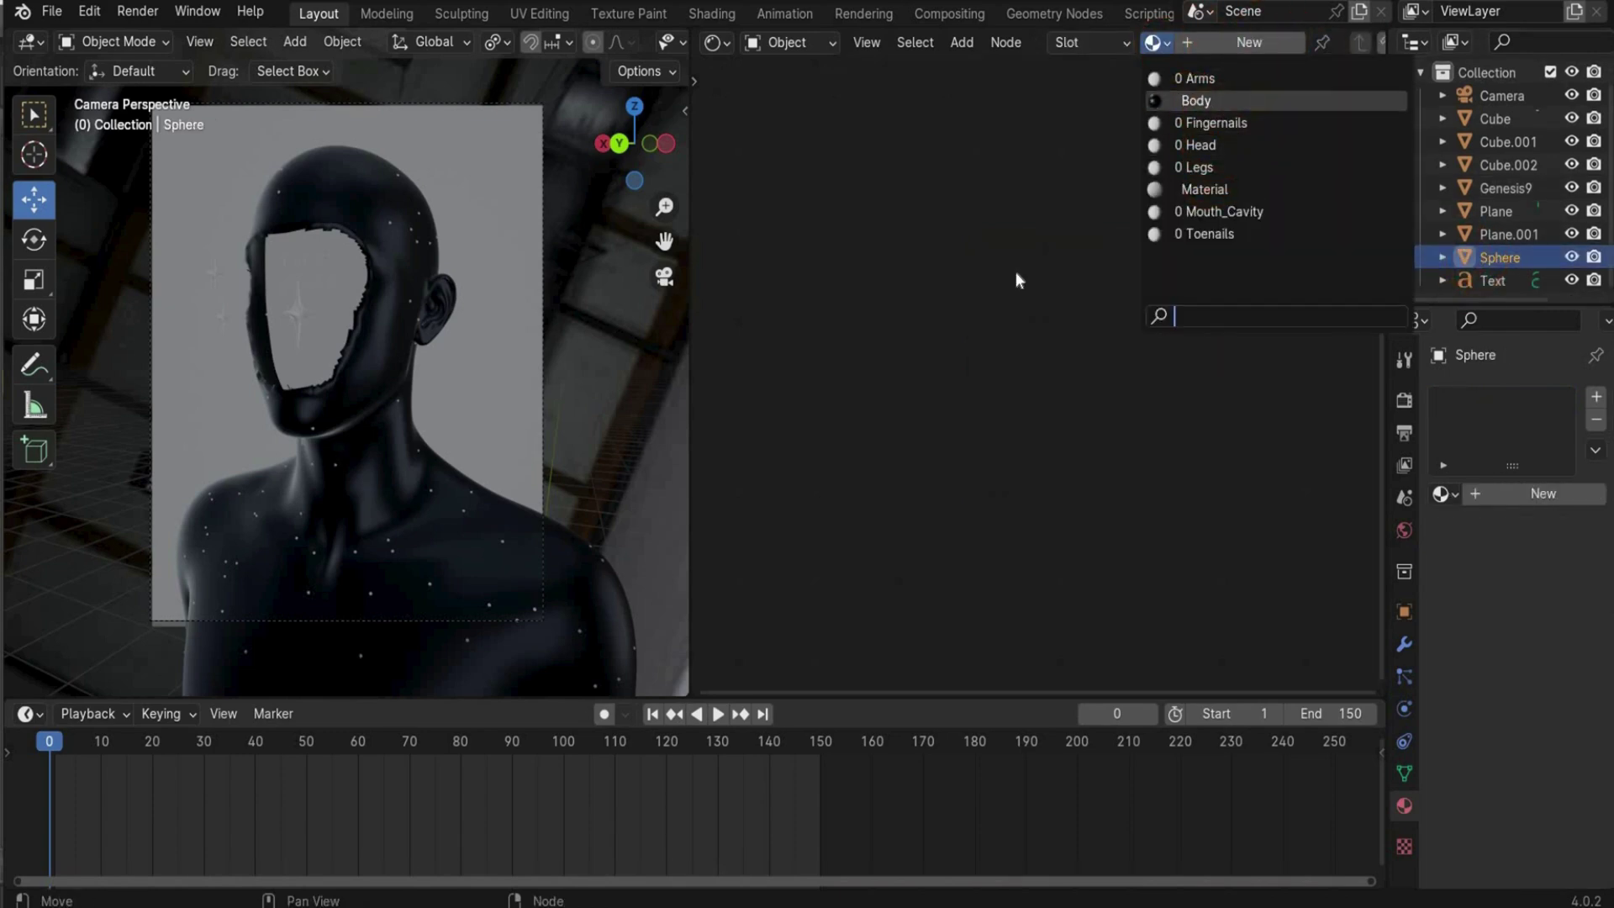
pyautogui.click(1196, 101)
pyautogui.scroll(3, 444, 597)
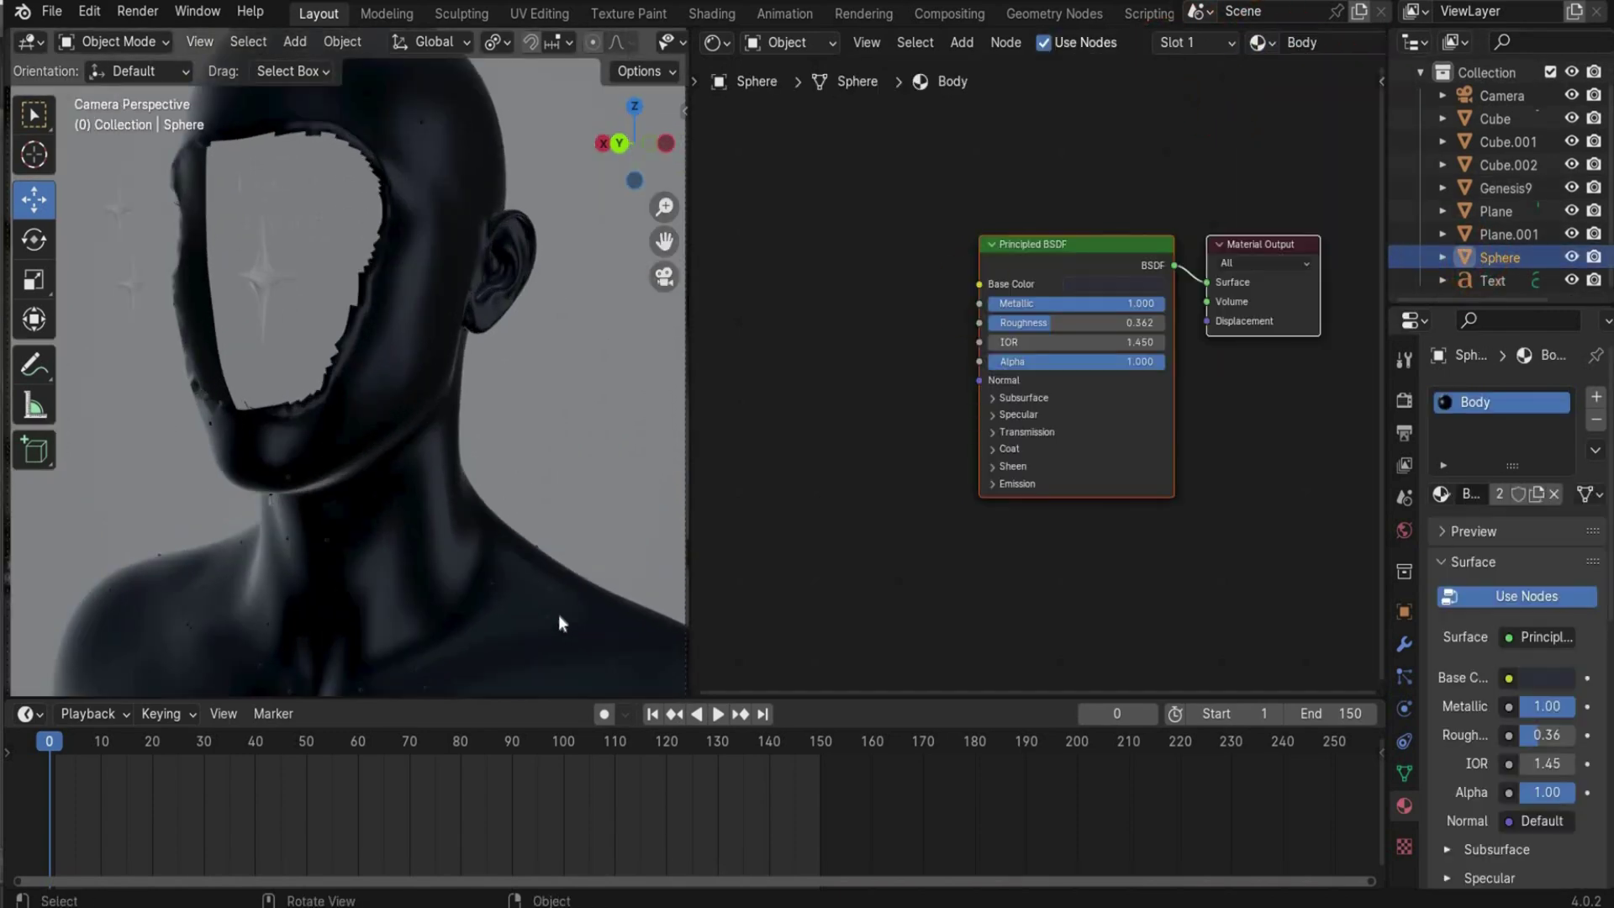
pyautogui.scroll(-3, 341, 511)
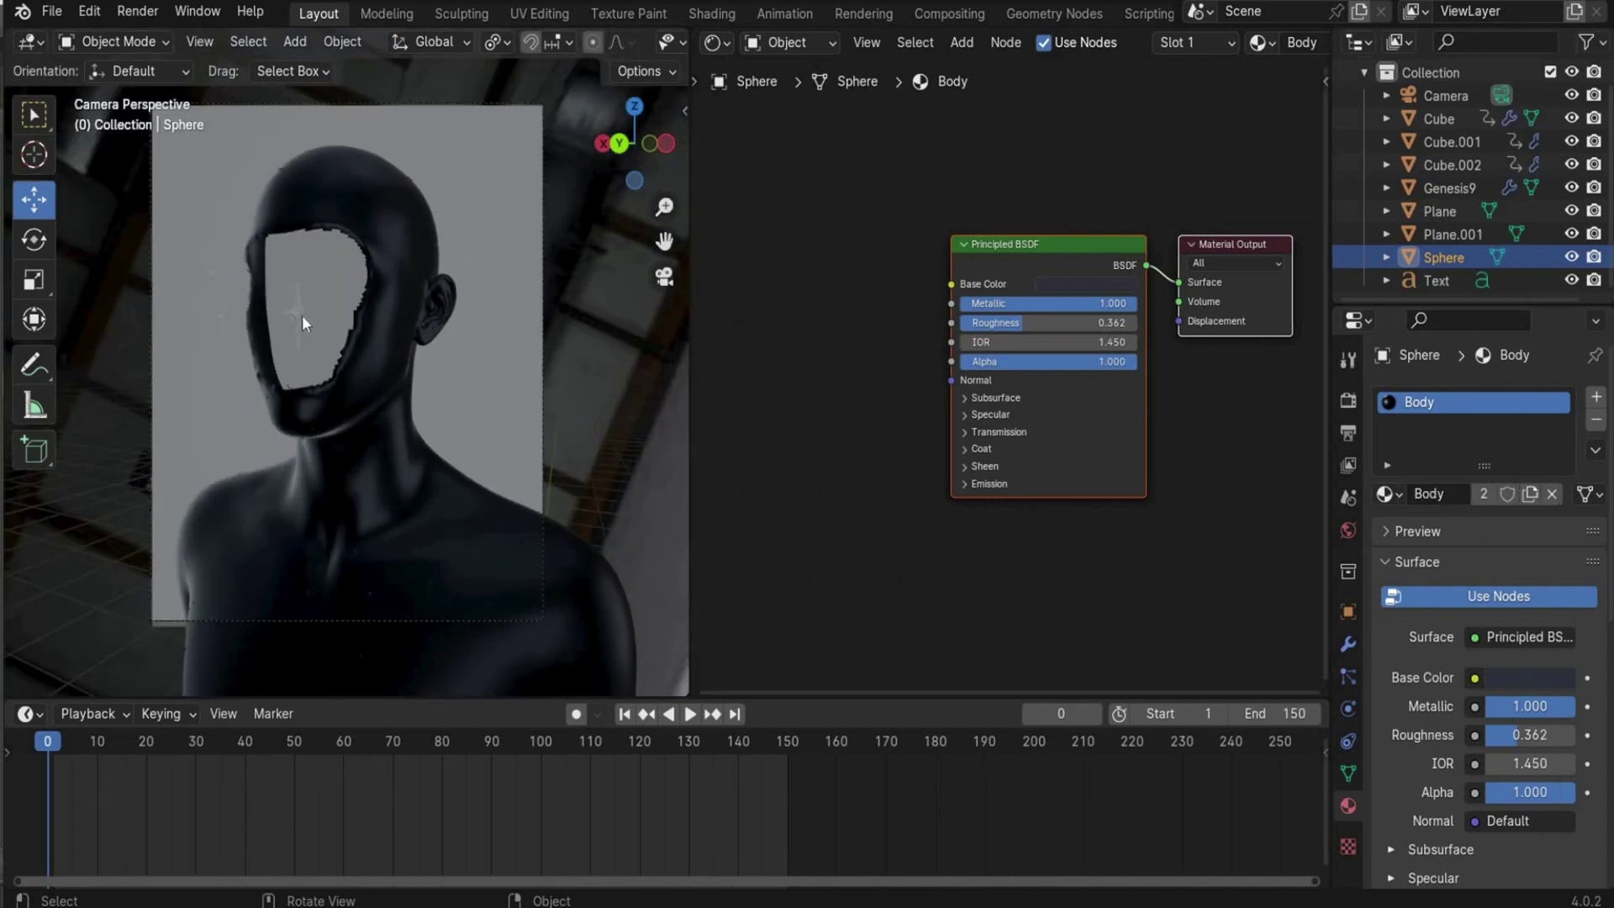
# - Give the large star inside the face opening a new material with base color hex 6D6D6D
pyautogui.click(301, 315)
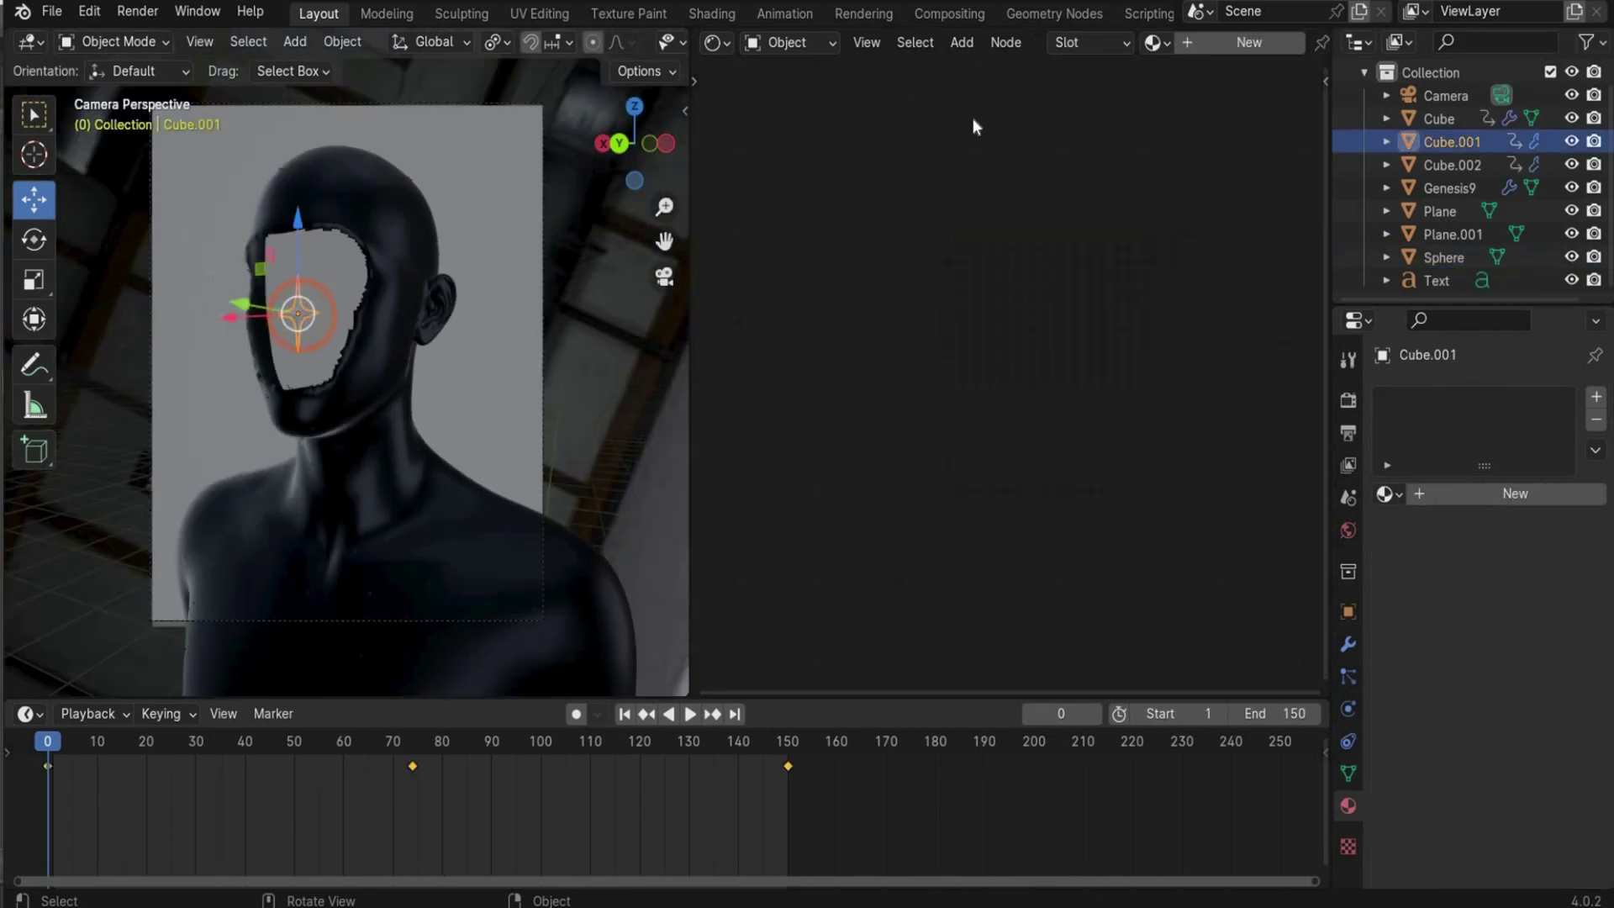
pyautogui.click(1221, 40)
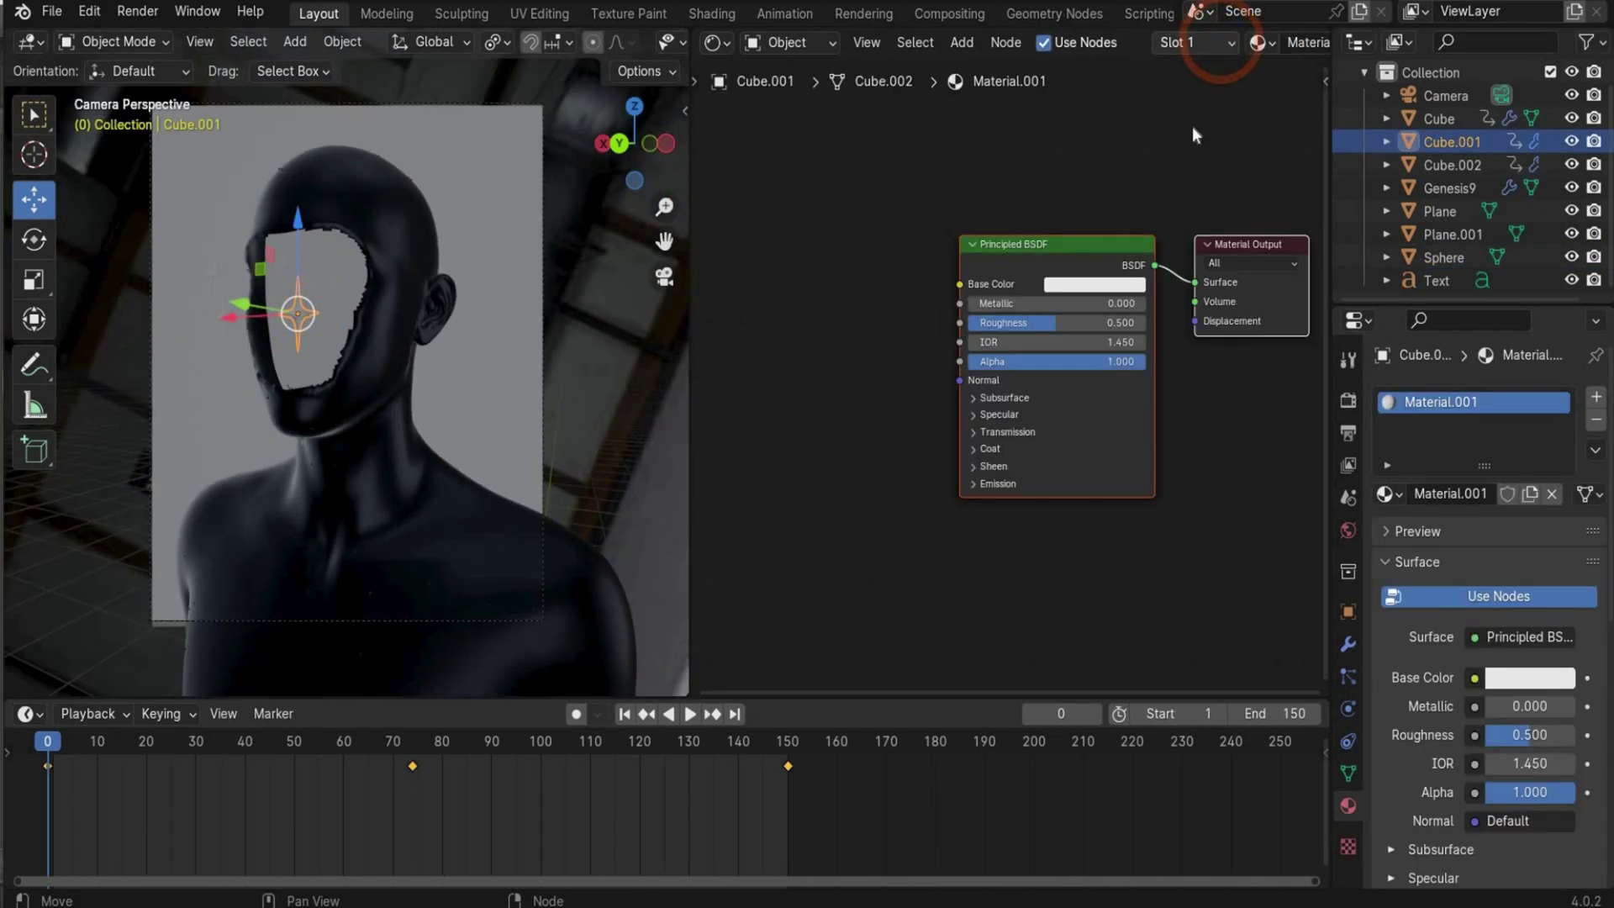
pyautogui.click(1108, 285)
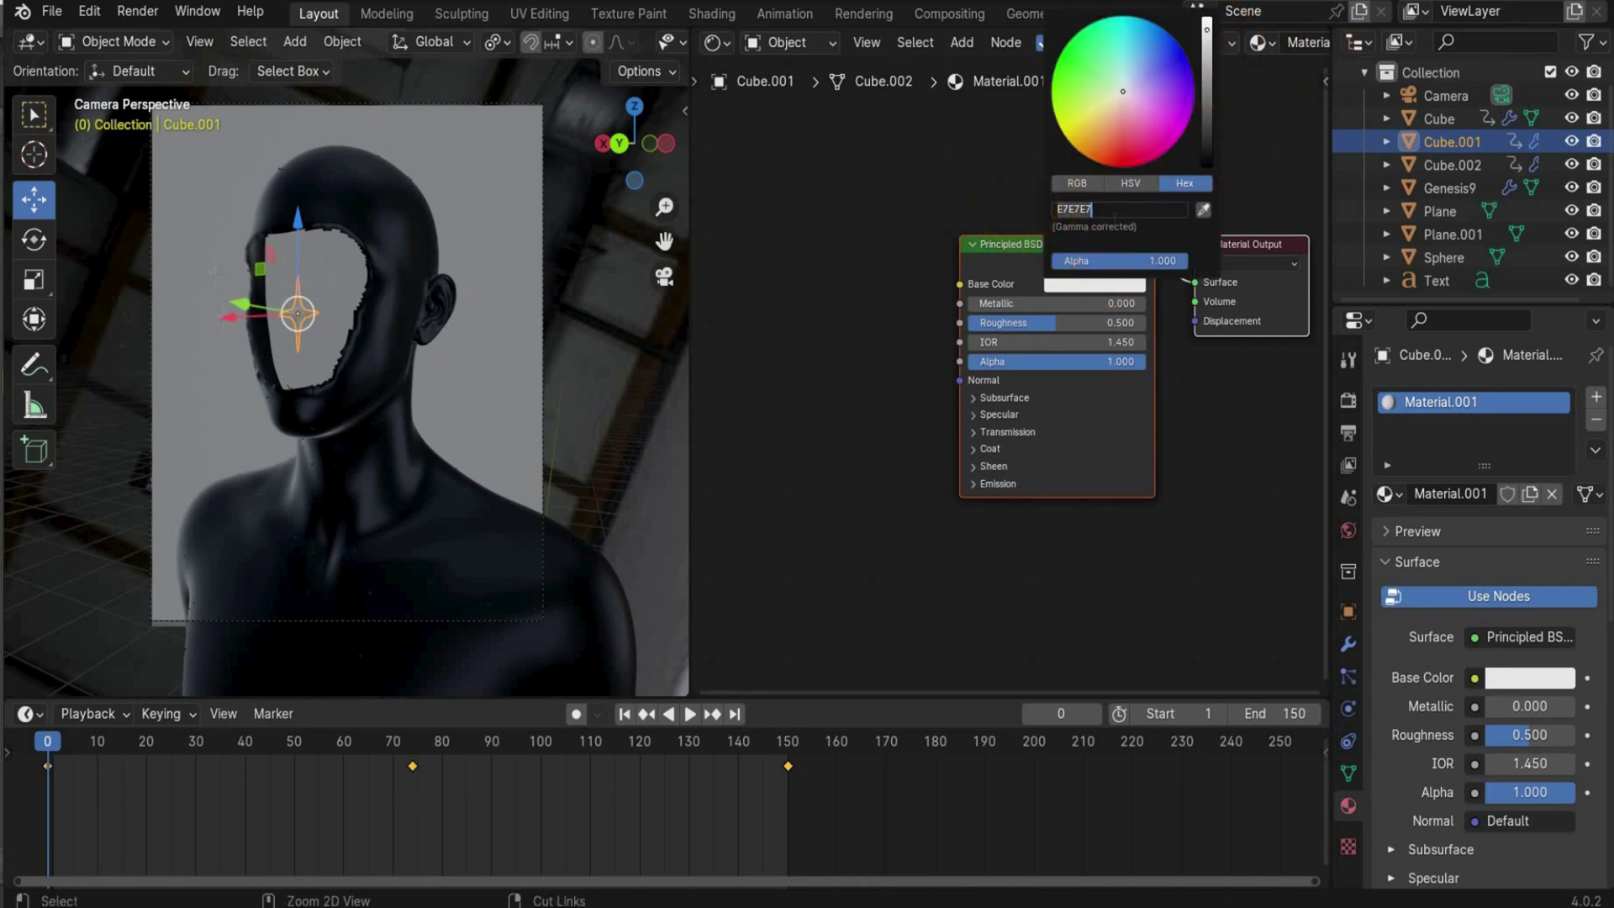
pyautogui.write('6D6D6D')
pyautogui.press('Return')
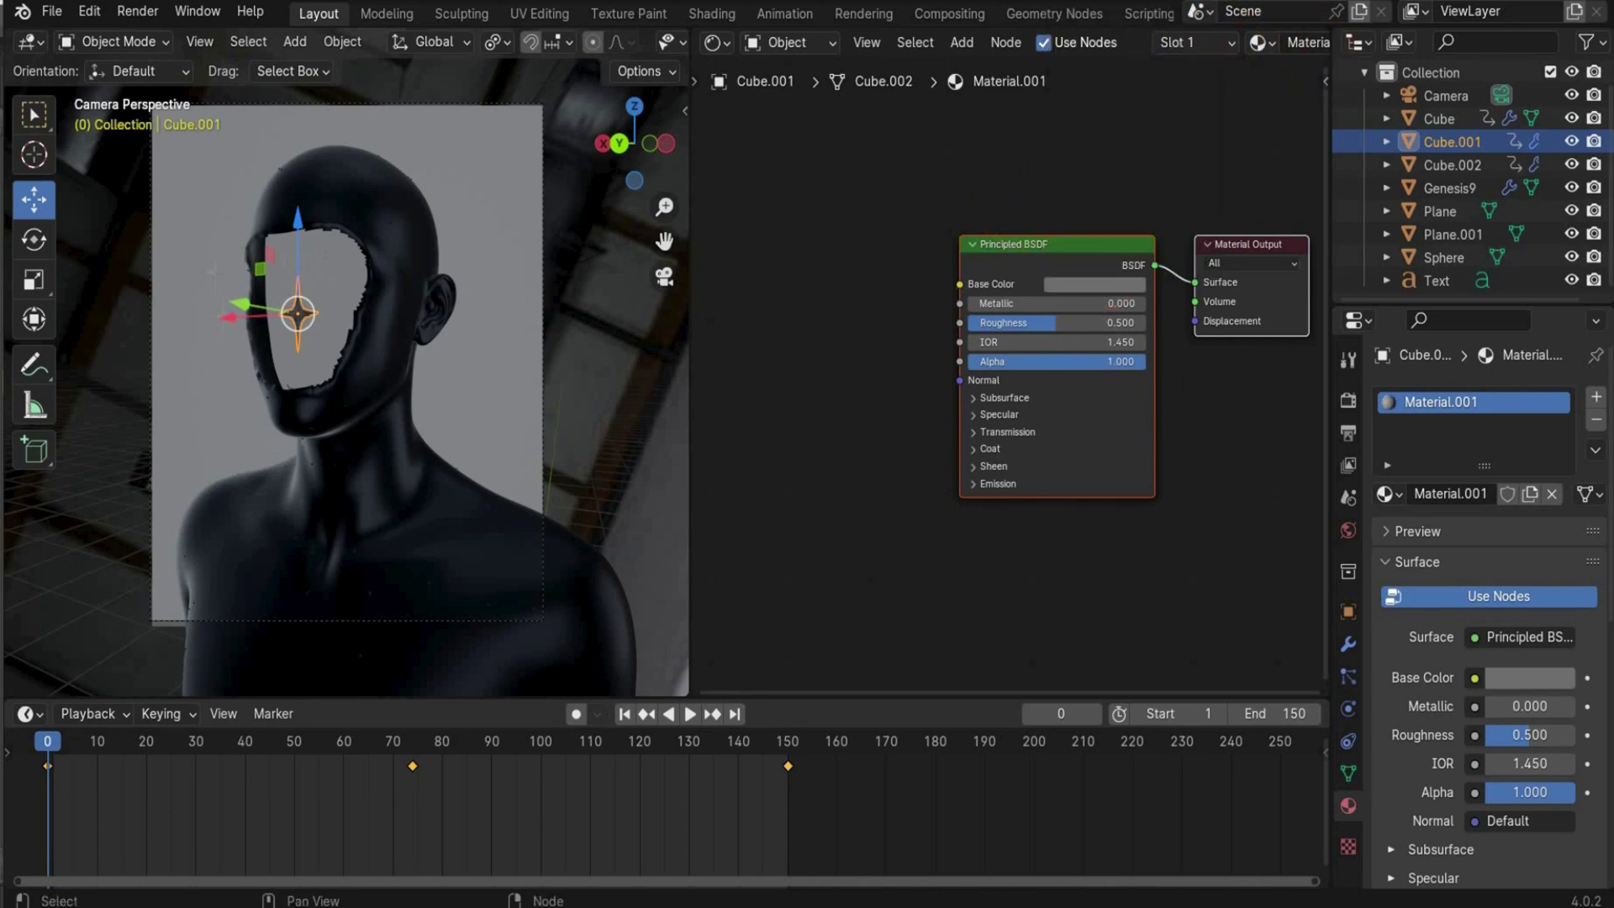
# - Set the large star material's metallic value to 0.980 and its roughness to 0.000
pyautogui.moveTo(992, 304); pyautogui.dragTo(1108, 303)
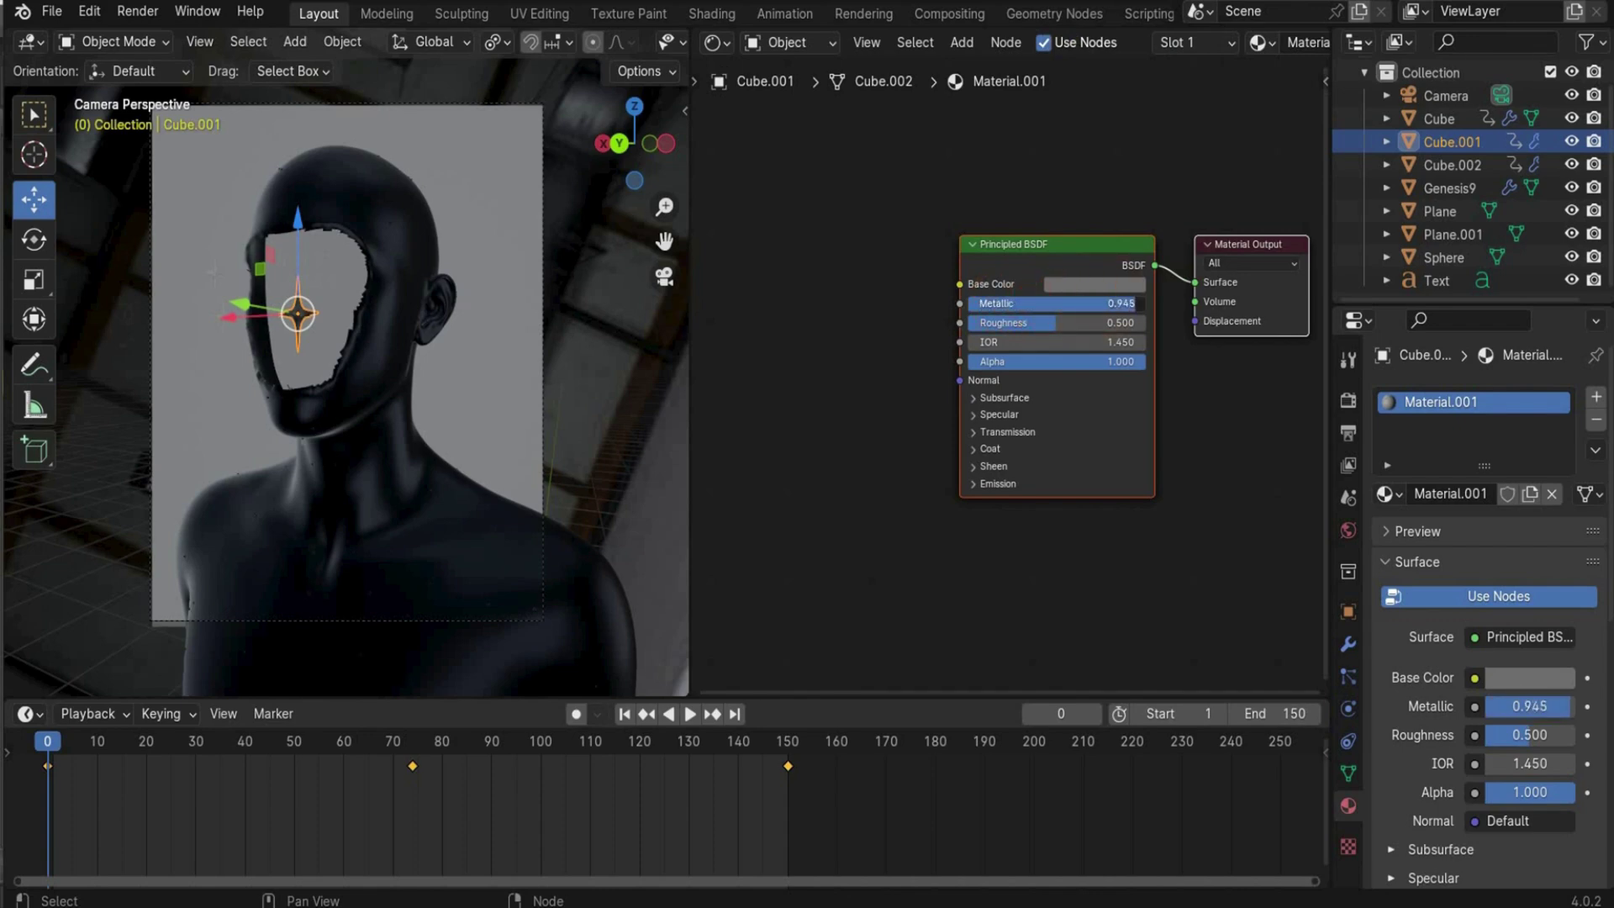
pyautogui.moveTo(1136, 303); pyautogui.dragTo(1141, 303)
pyautogui.click(1130, 304)
pyautogui.click(1129, 304)
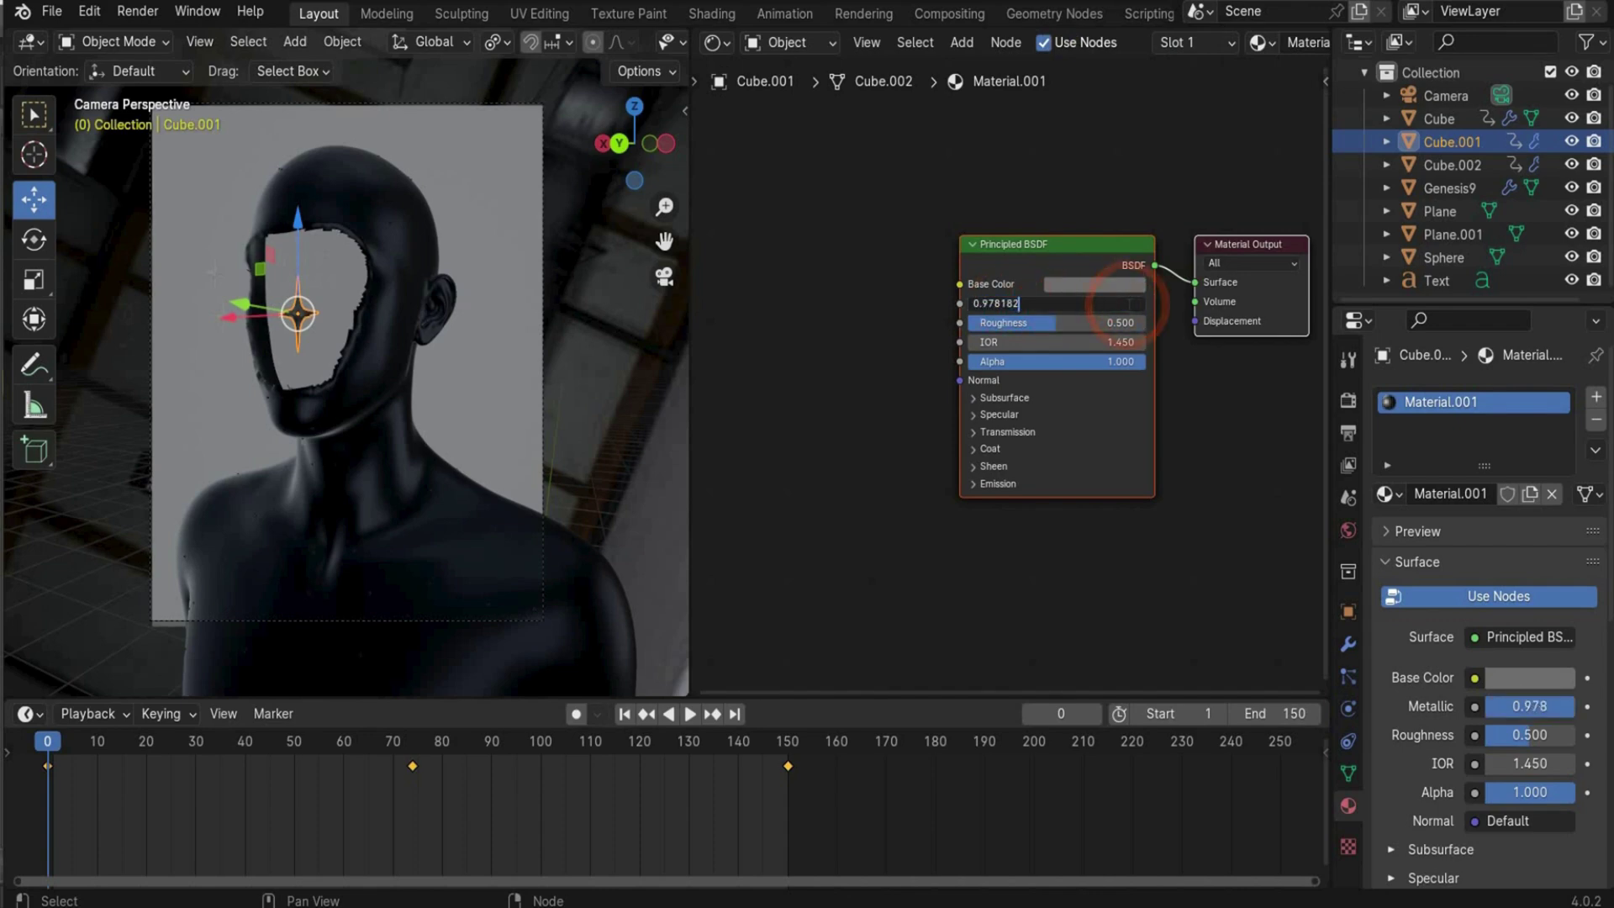
pyautogui.press('BackSpace')
pyautogui.press('BackSpace')
pyautogui.press('BackSpace')
pyautogui.press('BackSpace')
pyautogui.press('BackSpace')
pyautogui.write('8')
pyautogui.press('Return')
pyautogui.moveTo(1122, 323); pyautogui.dragTo(810, 335)
pyautogui.click(663, 468)
# - Rename the large star's material as AS
pyautogui.click(1304, 39)
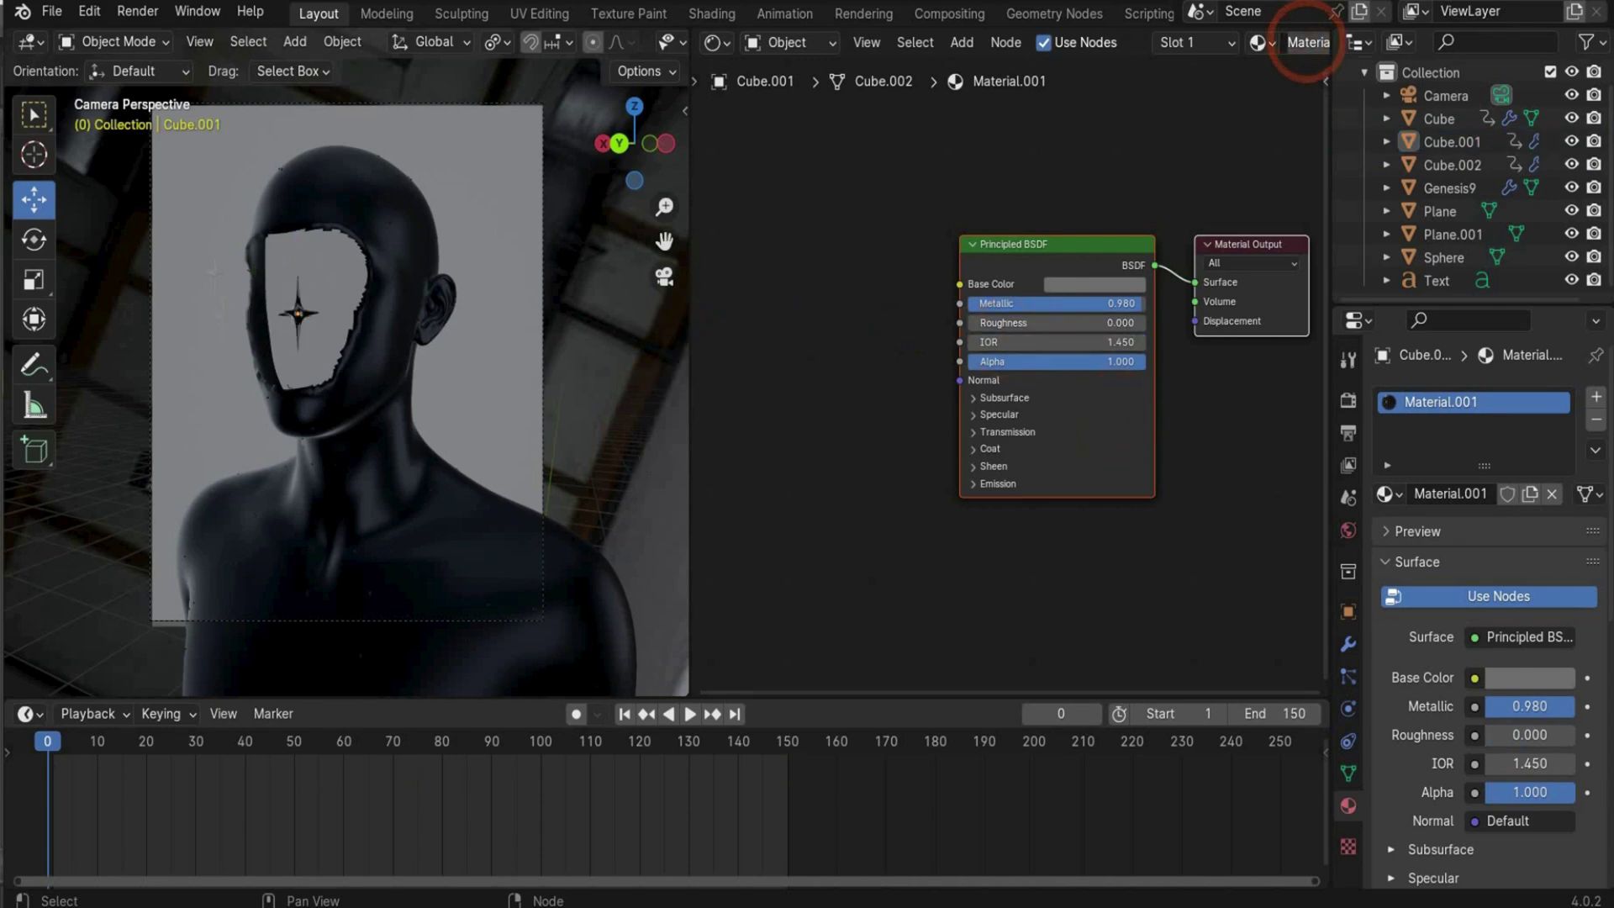
pyautogui.click(1307, 42)
pyautogui.write('AS')
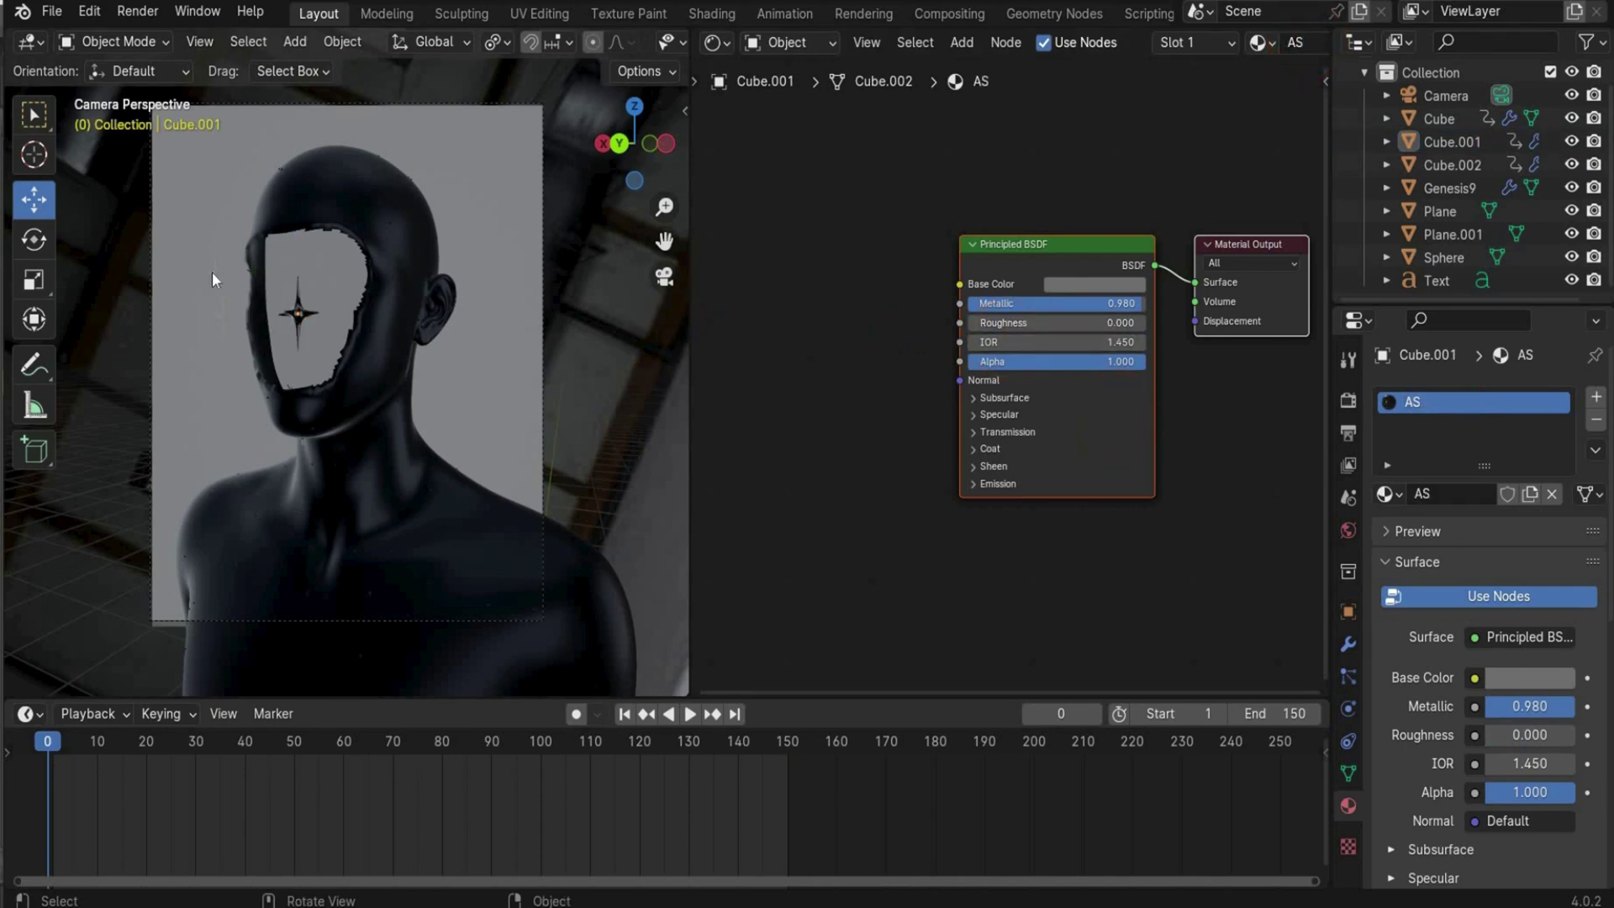
# - Assign the AS material to both small stars beside the head
pyautogui.click(212, 271)
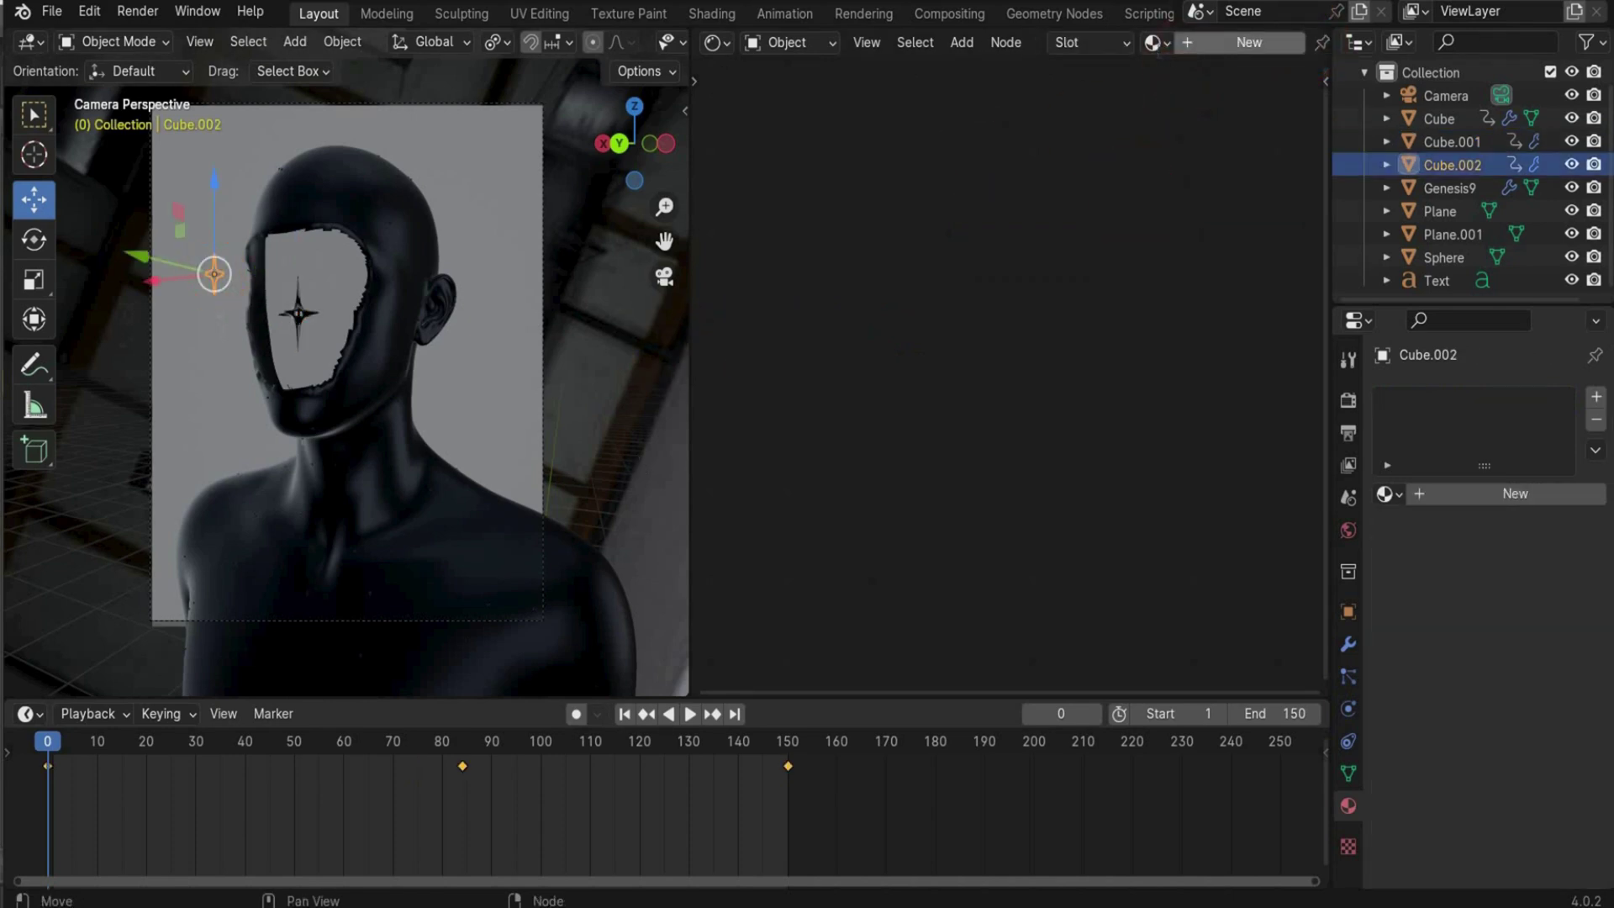
pyautogui.click(1154, 42)
pyautogui.click(1188, 100)
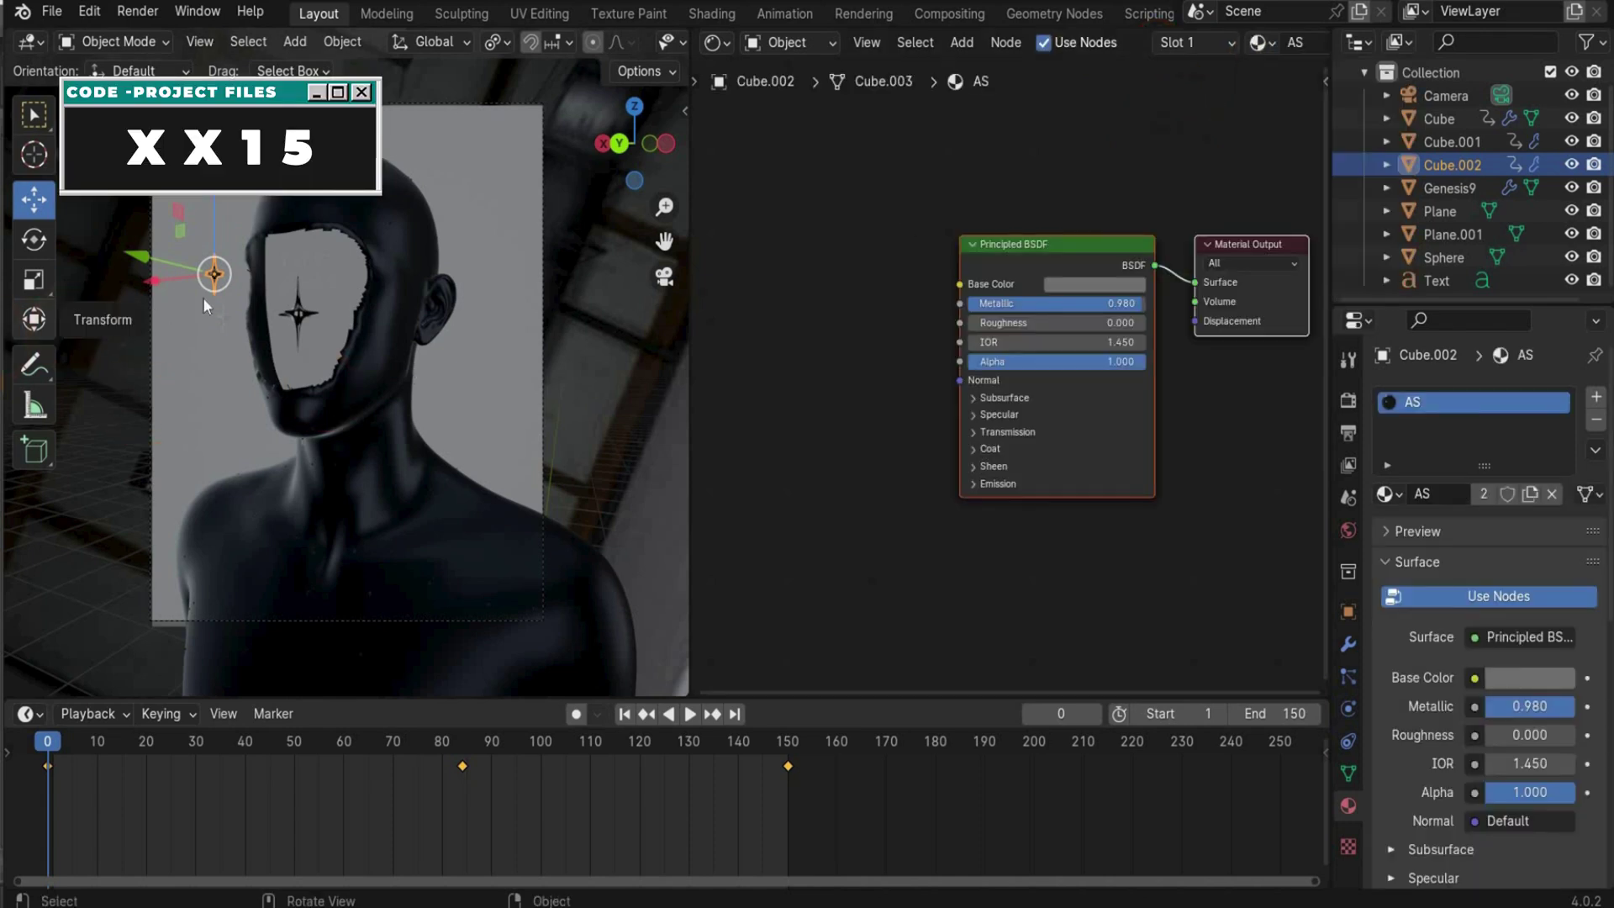
pyautogui.click(299, 266)
pyautogui.click(1154, 42)
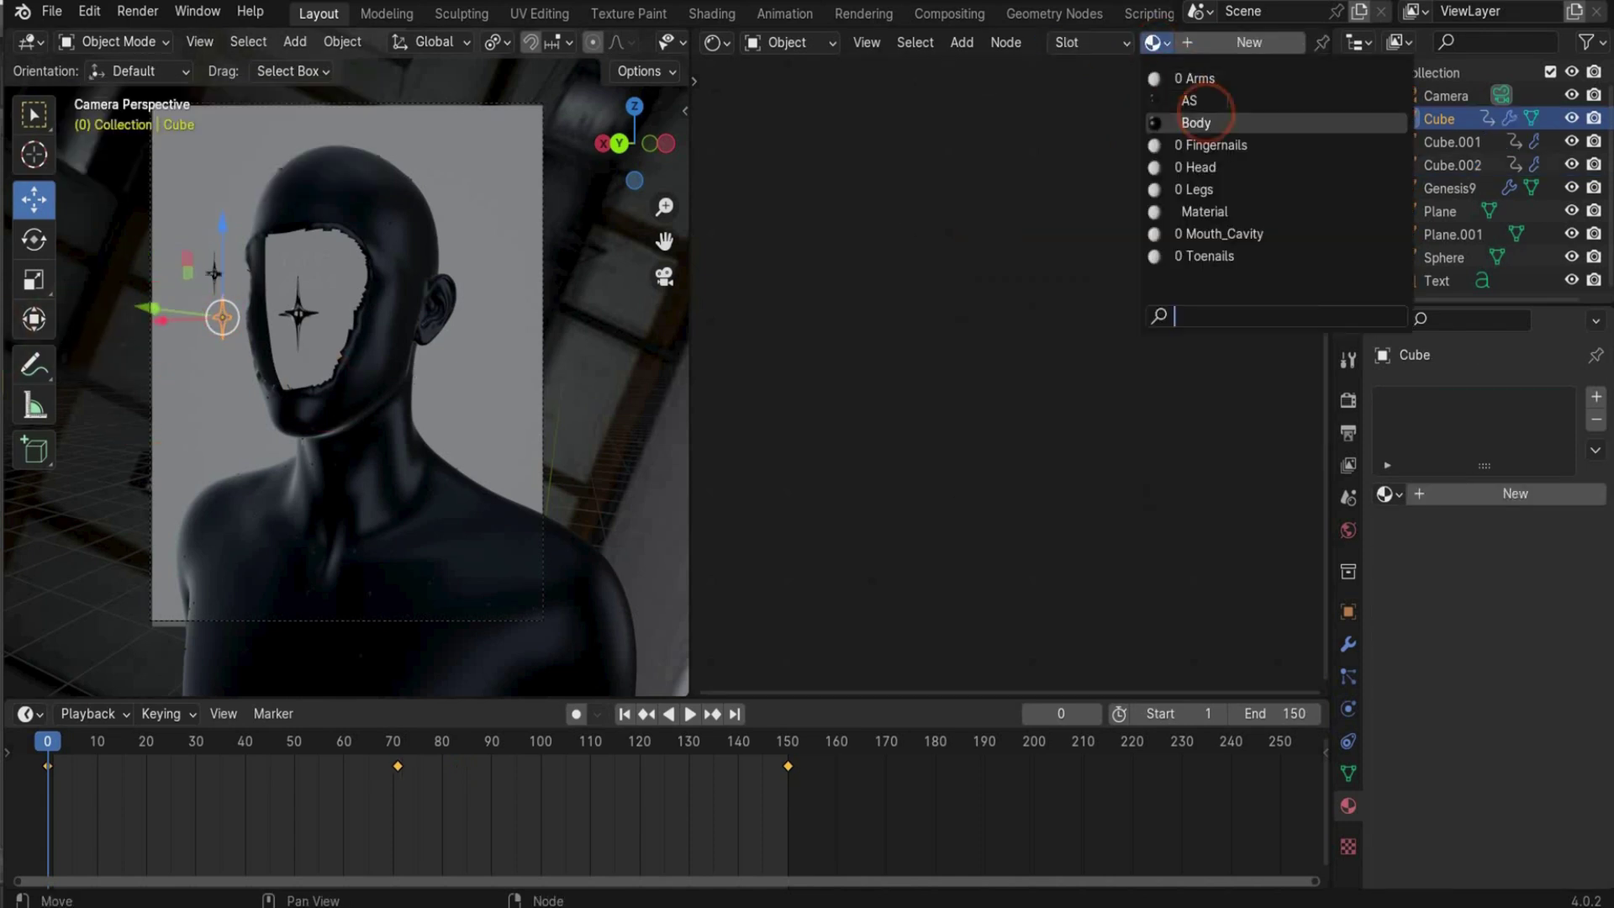
pyautogui.click(1223, 100)
# - Give the plane inside the face opening a new material with metallic 0.900 and roughness 0.000
pyautogui.click(310, 376)
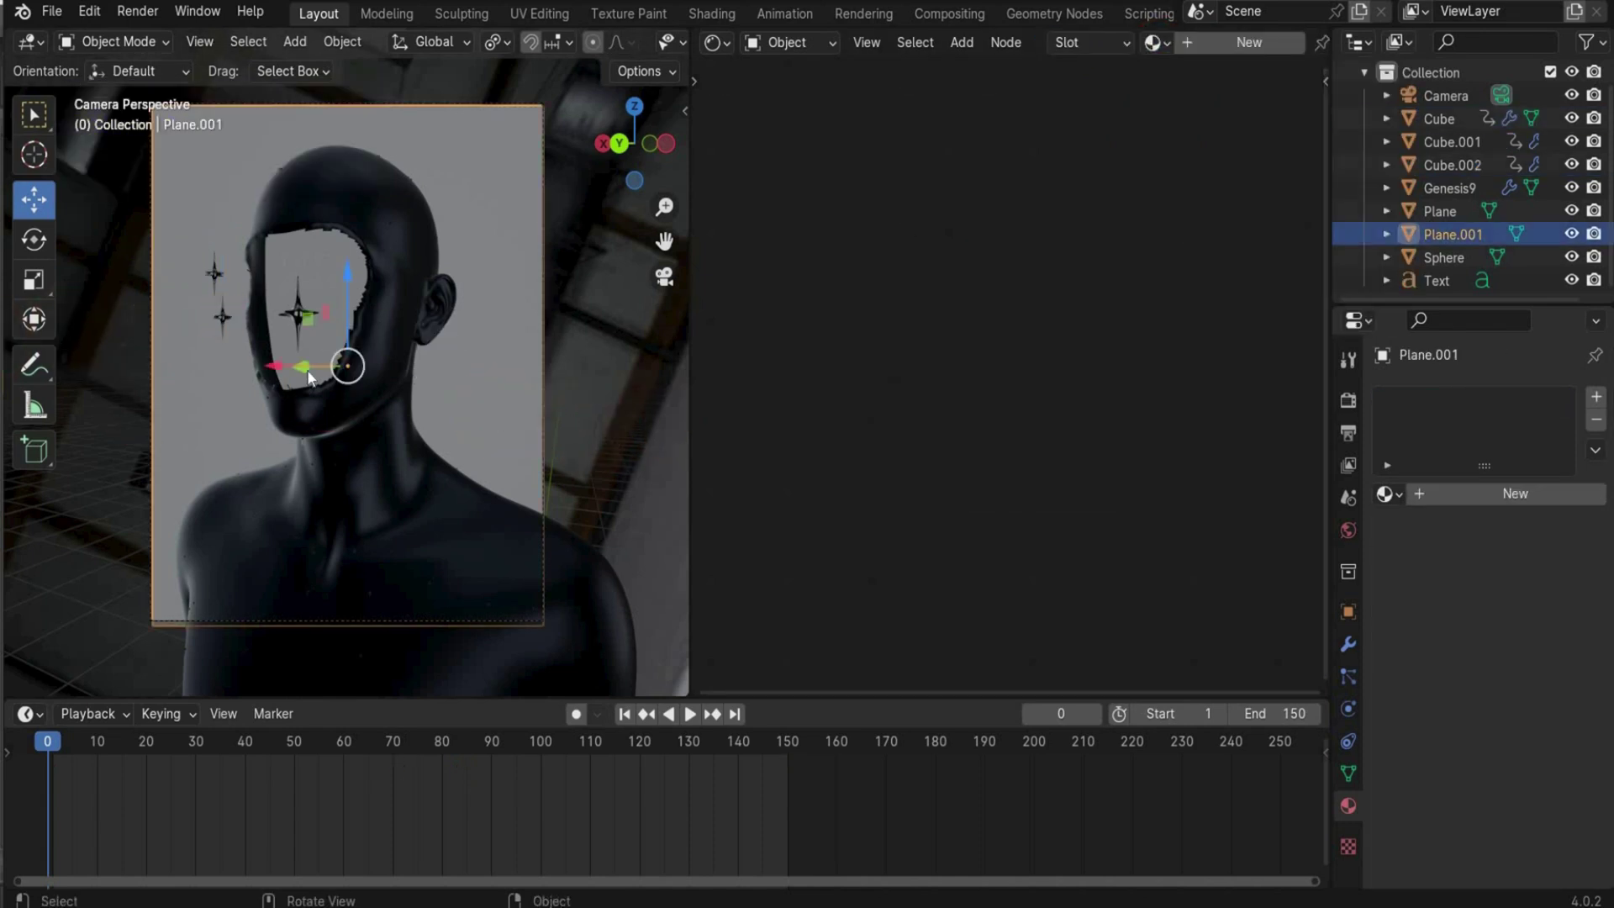
pyautogui.click(276, 340)
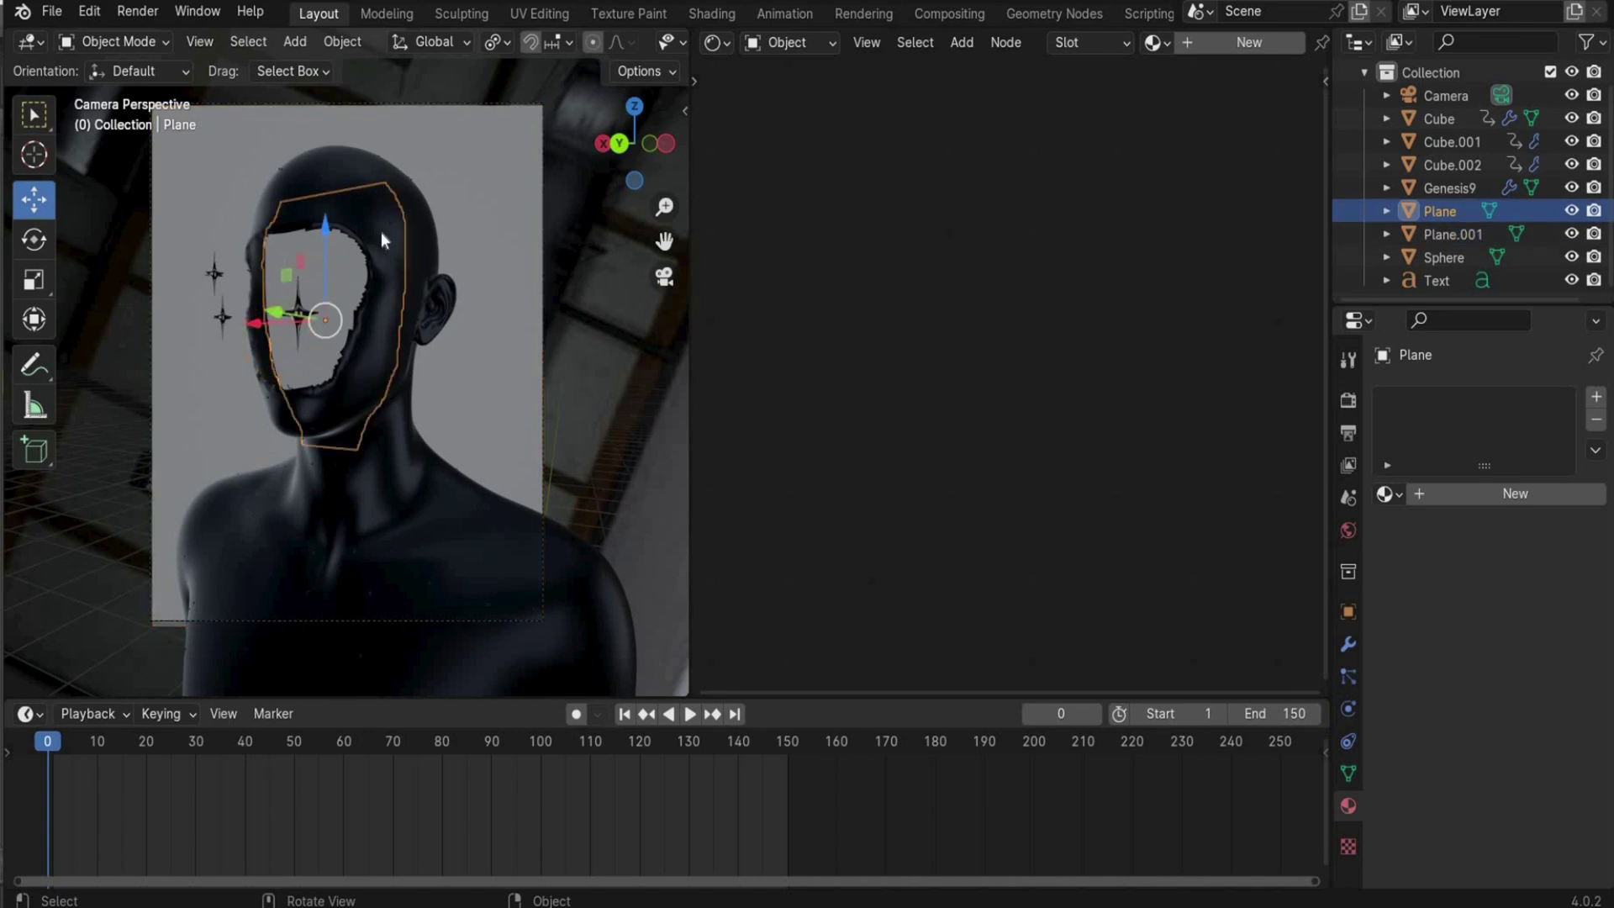
pyautogui.click(1208, 47)
pyautogui.click(1000, 300)
pyautogui.write('0.9')
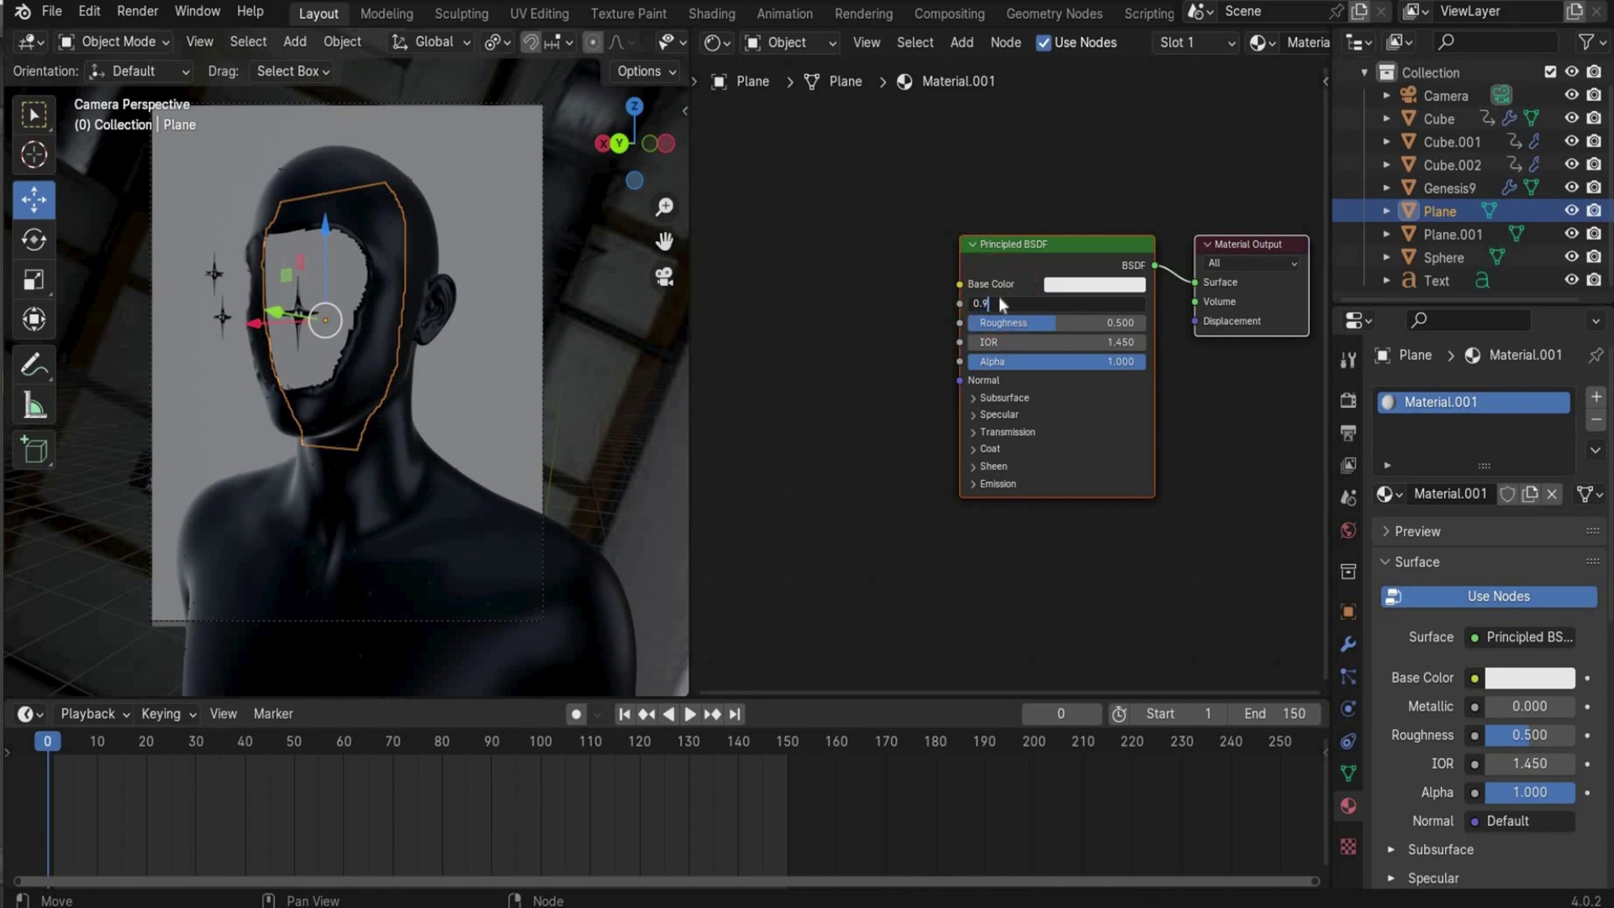
pyautogui.press('Return')
pyautogui.moveTo(1009, 327); pyautogui.dragTo(875, 321)
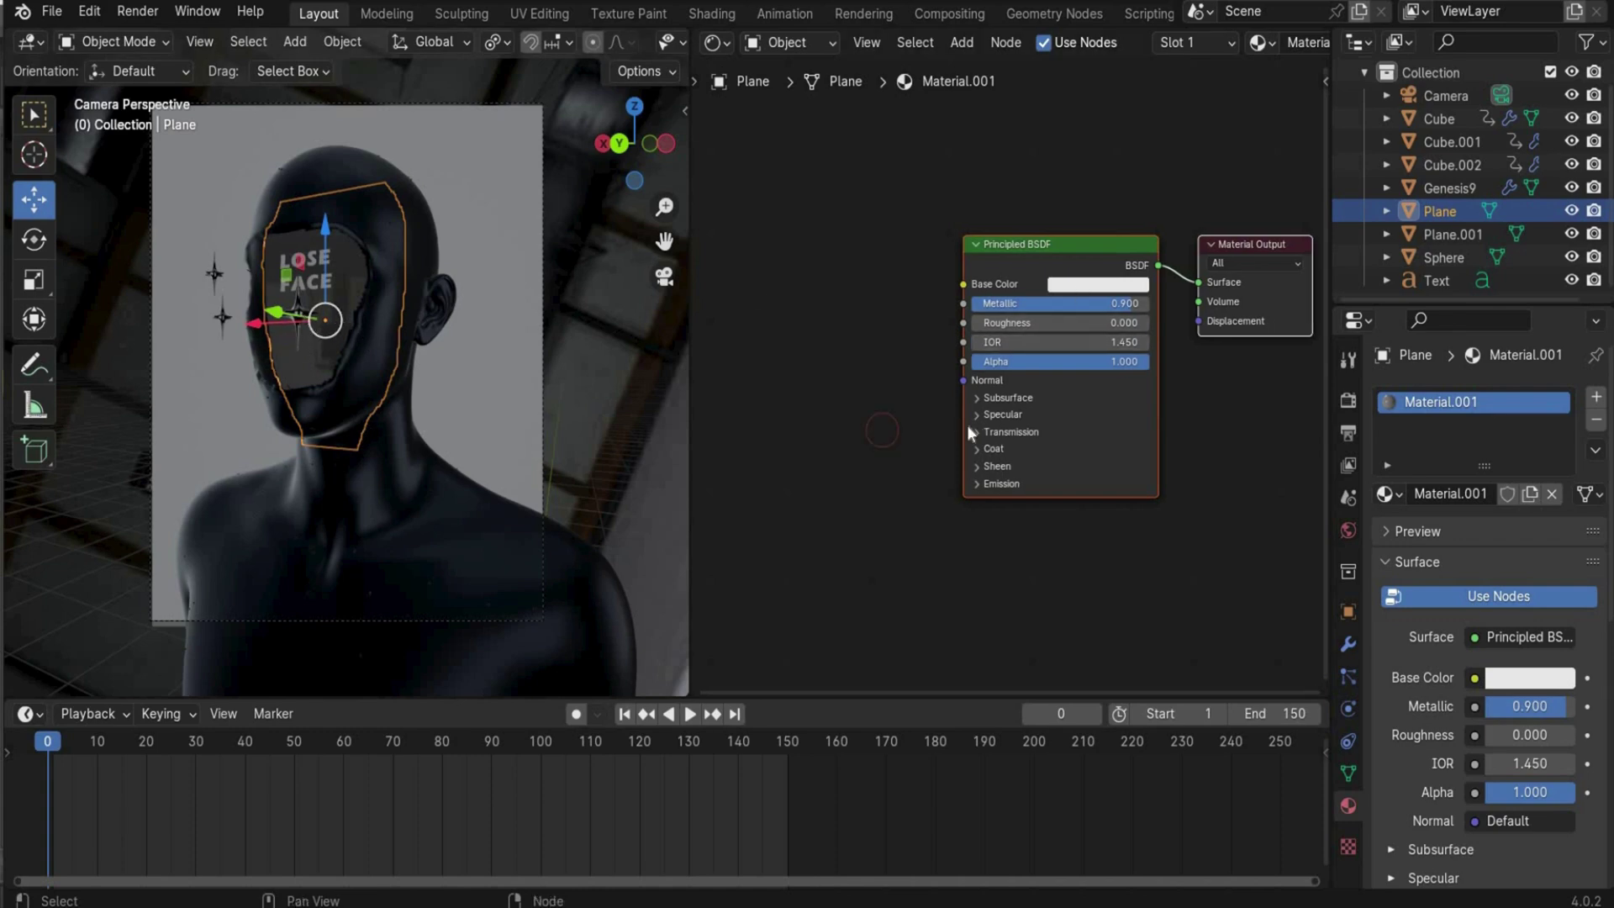
# - Add a Color Ramp node feeding the face plane material's base color
pyautogui.moveTo(967, 425); pyautogui.dragTo(1046, 290, button='middle')
pyautogui.moveTo(1049, 280); pyautogui.dragTo(1013, 300)
pyautogui.write('COLOR')
pyautogui.press('Return')
# - Feed the Color Ramp's factor from a Mapping node driven by Texture Coordinate's Generated output
pyautogui.moveTo(920, 417); pyautogui.dragTo(892, 426)
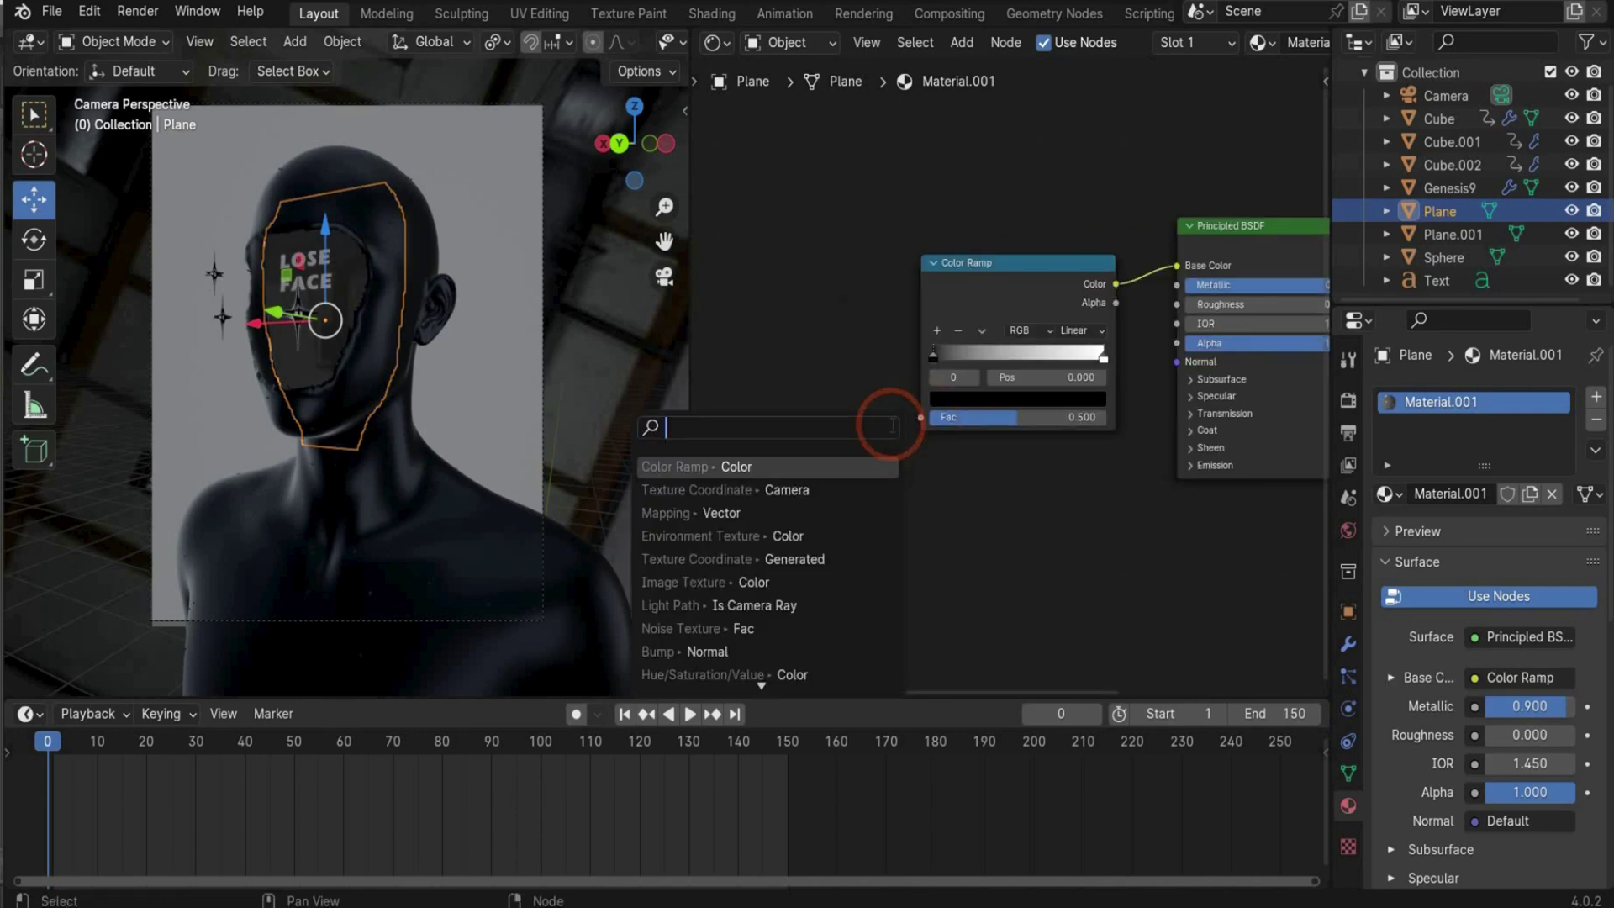
pyautogui.click(721, 513)
pyautogui.moveTo(767, 469); pyautogui.dragTo(731, 477)
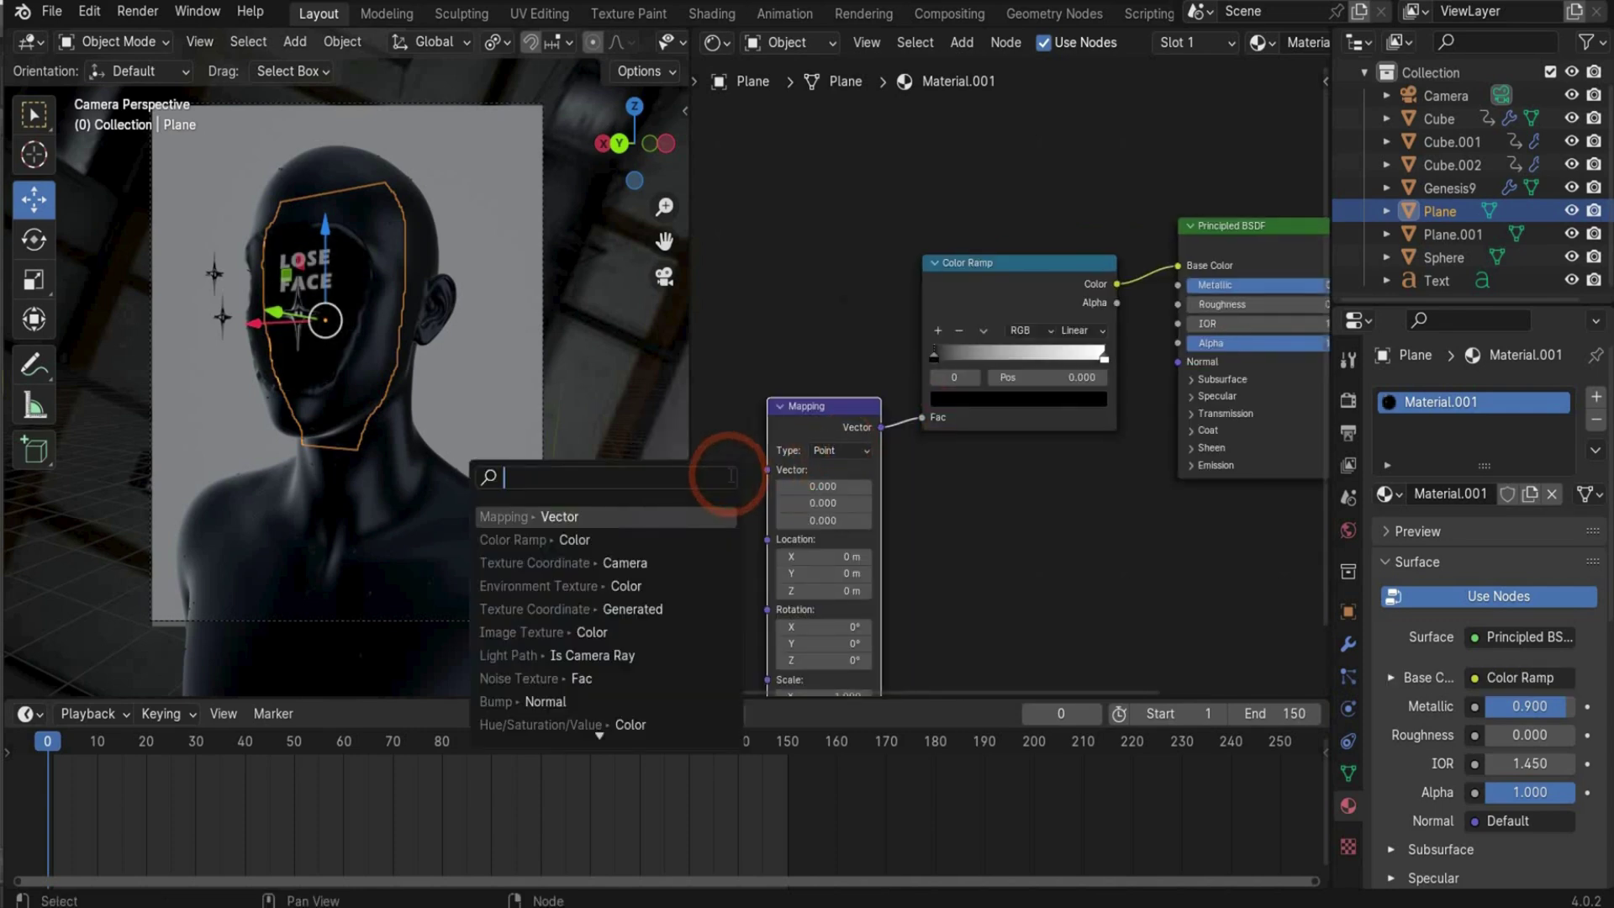
pyautogui.write('TEXTURE COO')
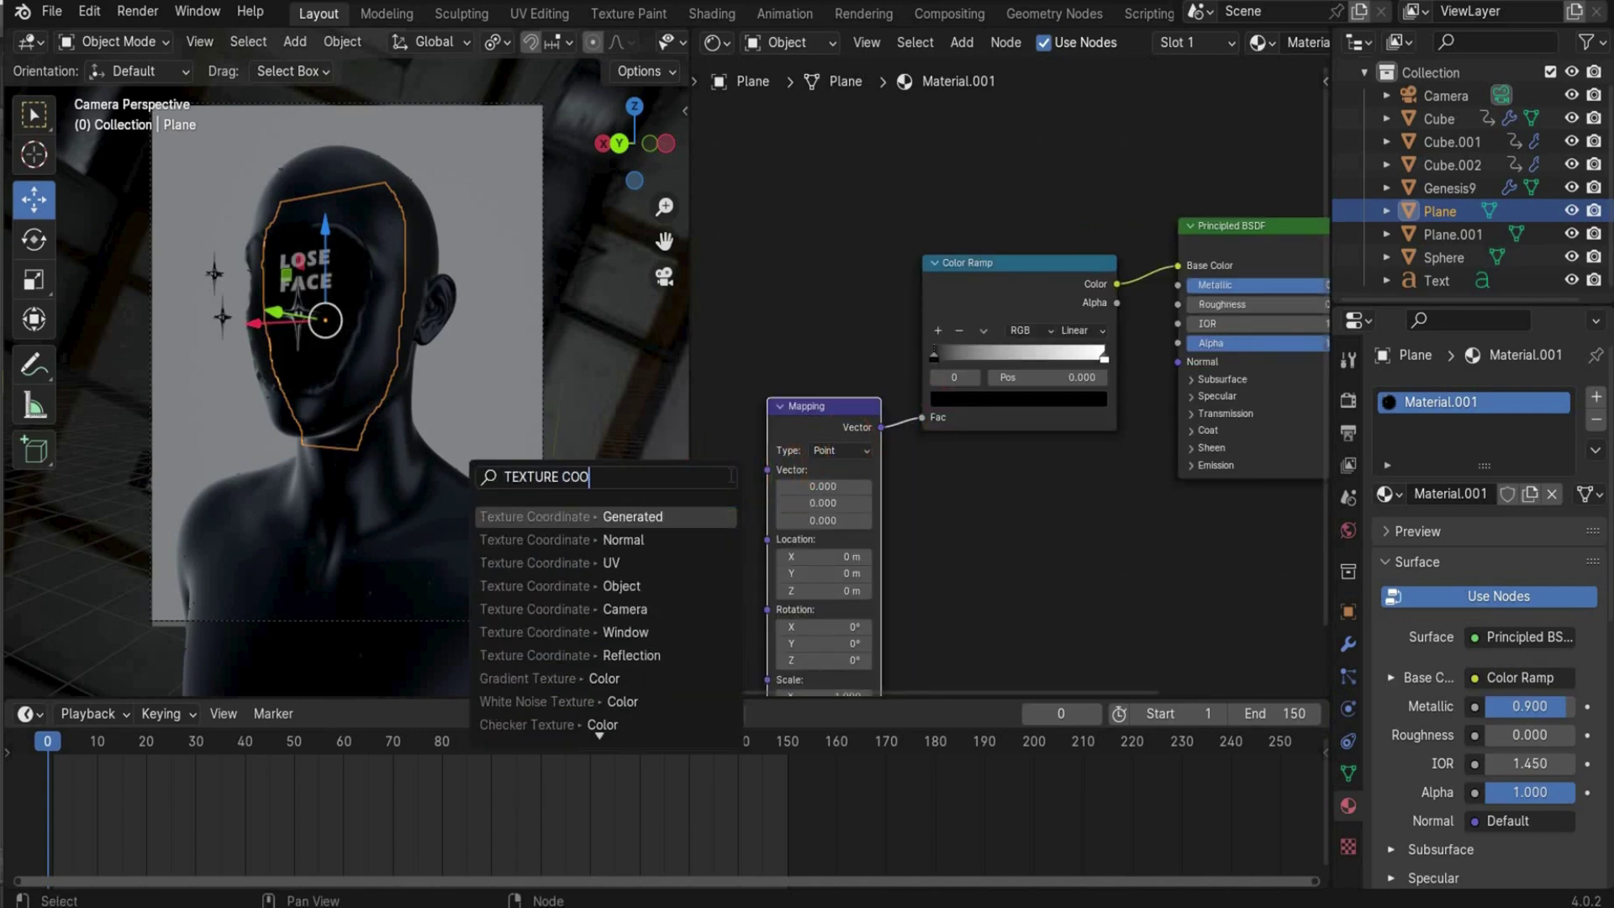
pyautogui.press('Return')
# - Set the Color Ramp's first stop to hex 60626E
pyautogui.click(903, 495)
pyautogui.click(959, 406)
pyautogui.write('60626E')
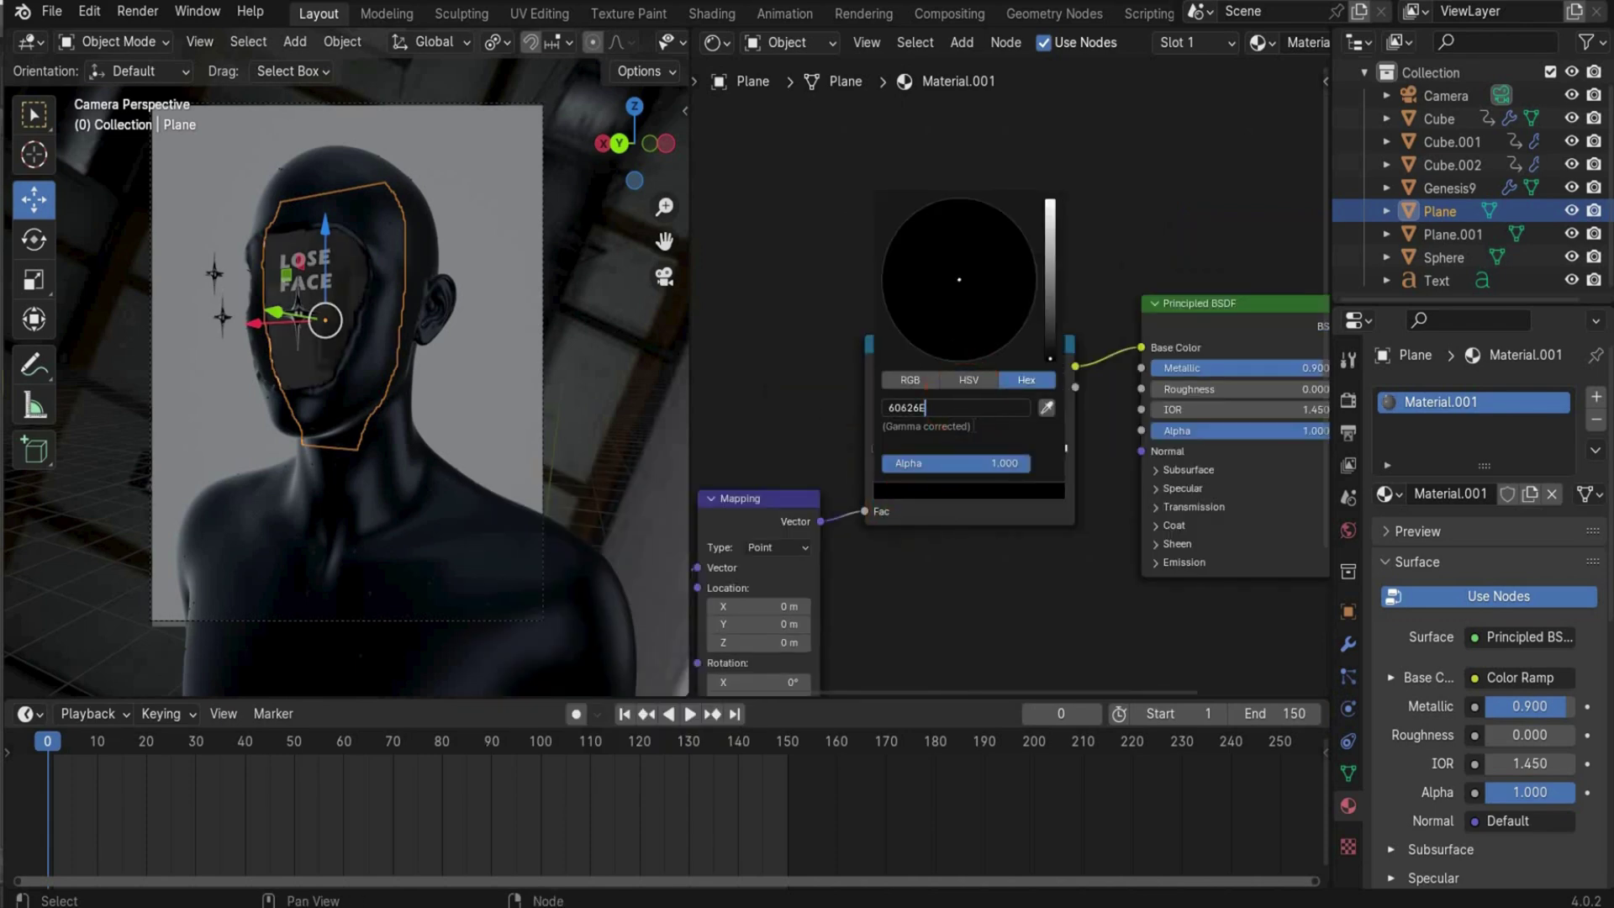
pyautogui.press('Return')
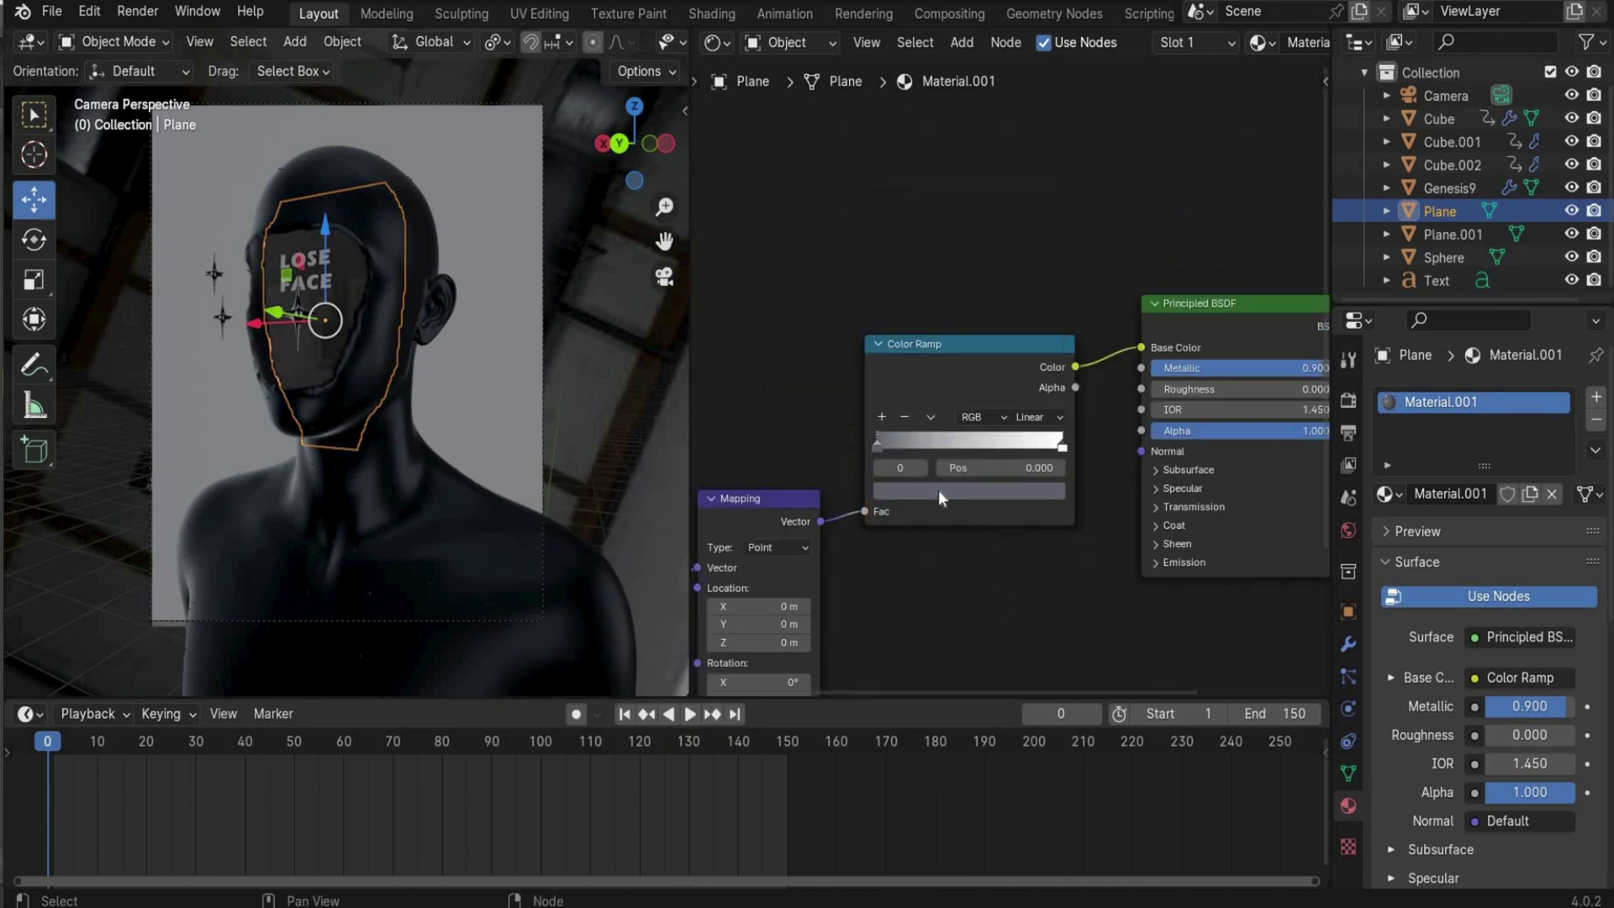
# - Darken the Color Ramp's second stop to near-black and shift it to position 0.993
pyautogui.click(1062, 449)
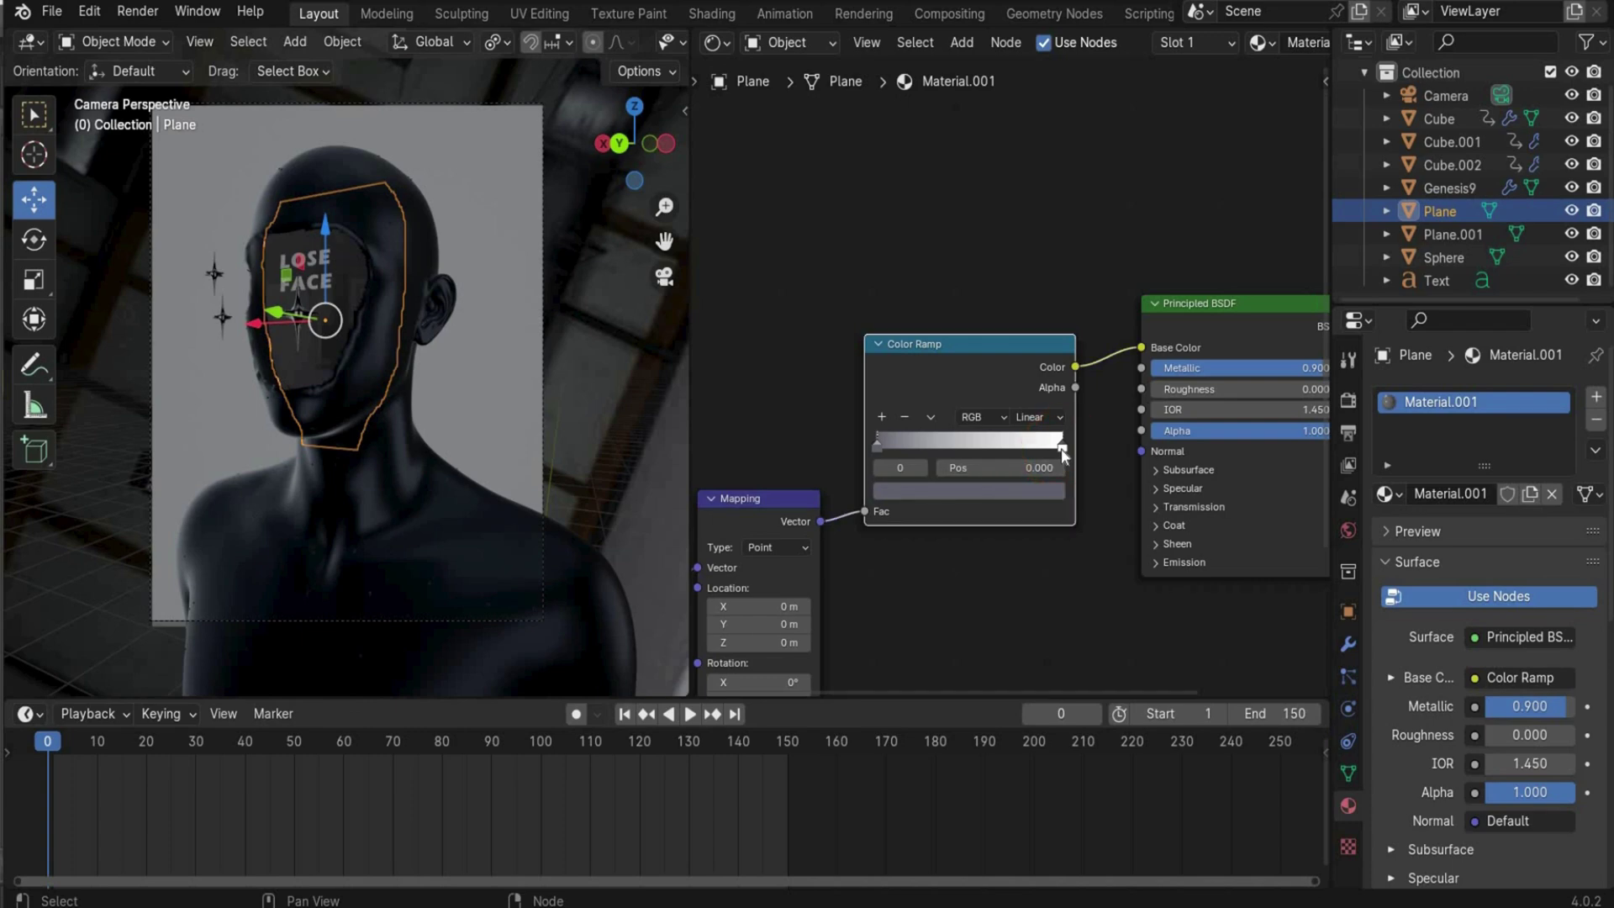
pyautogui.click(1026, 490)
pyautogui.moveTo(1049, 286); pyautogui.dragTo(1050, 358)
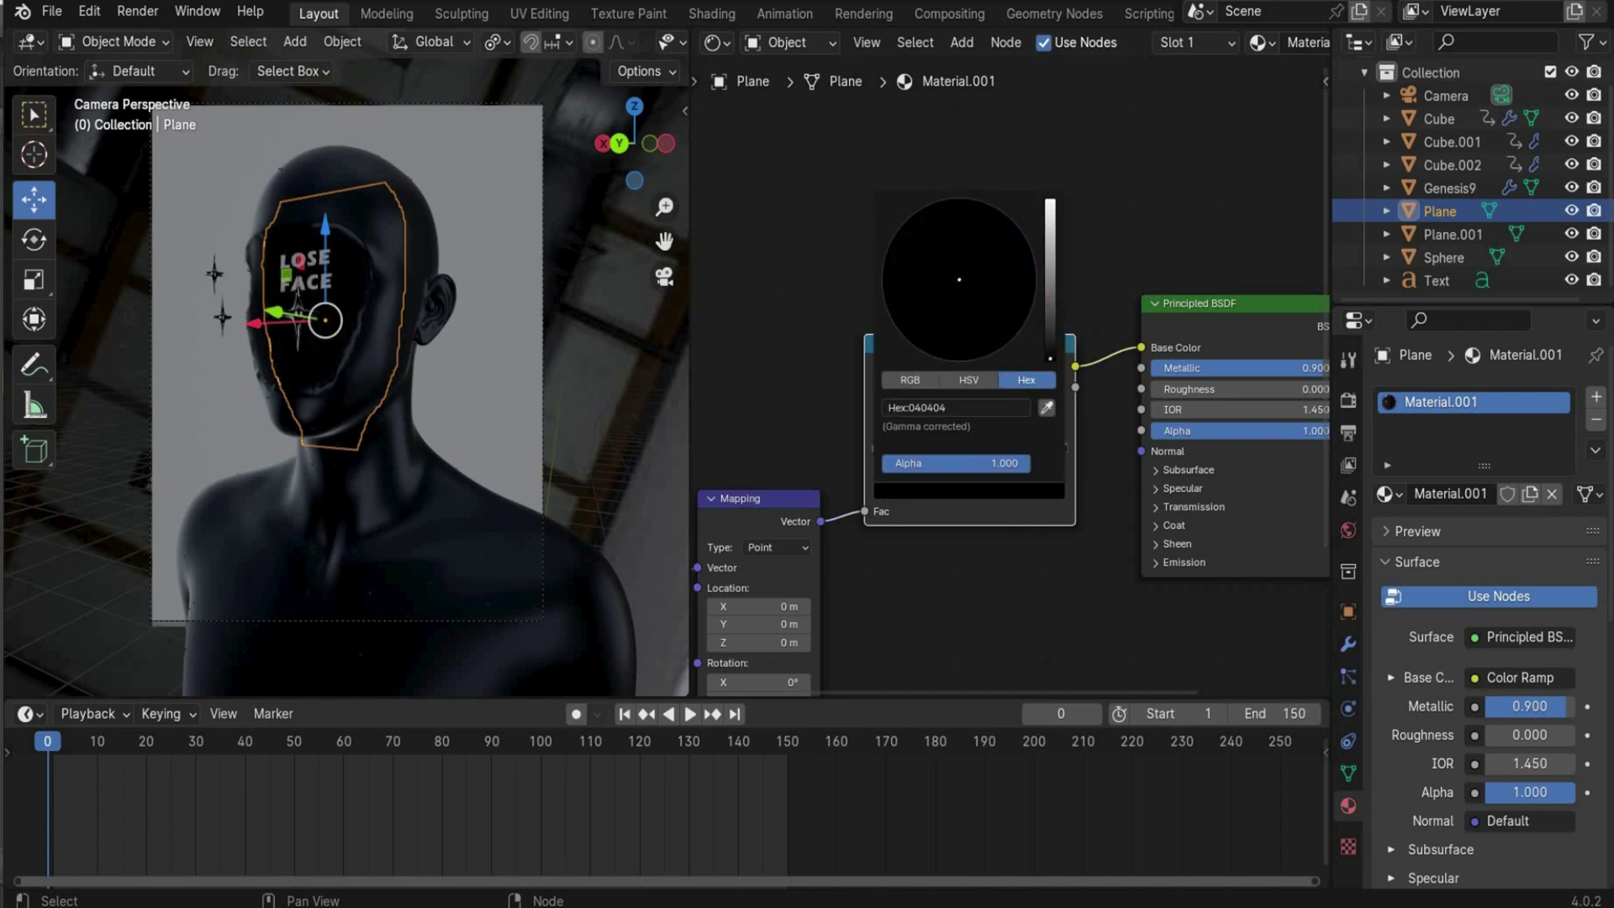
pyautogui.moveTo(1061, 447); pyautogui.dragTo(1060, 446)
# - Set the Mapping node's X rotation to -43.9° and move the ramp's dark stop toward the middle
pyautogui.moveTo(965, 551); pyautogui.dragTo(1036, 378, button='middle')
pyautogui.click(843, 509)
pyautogui.click(843, 510)
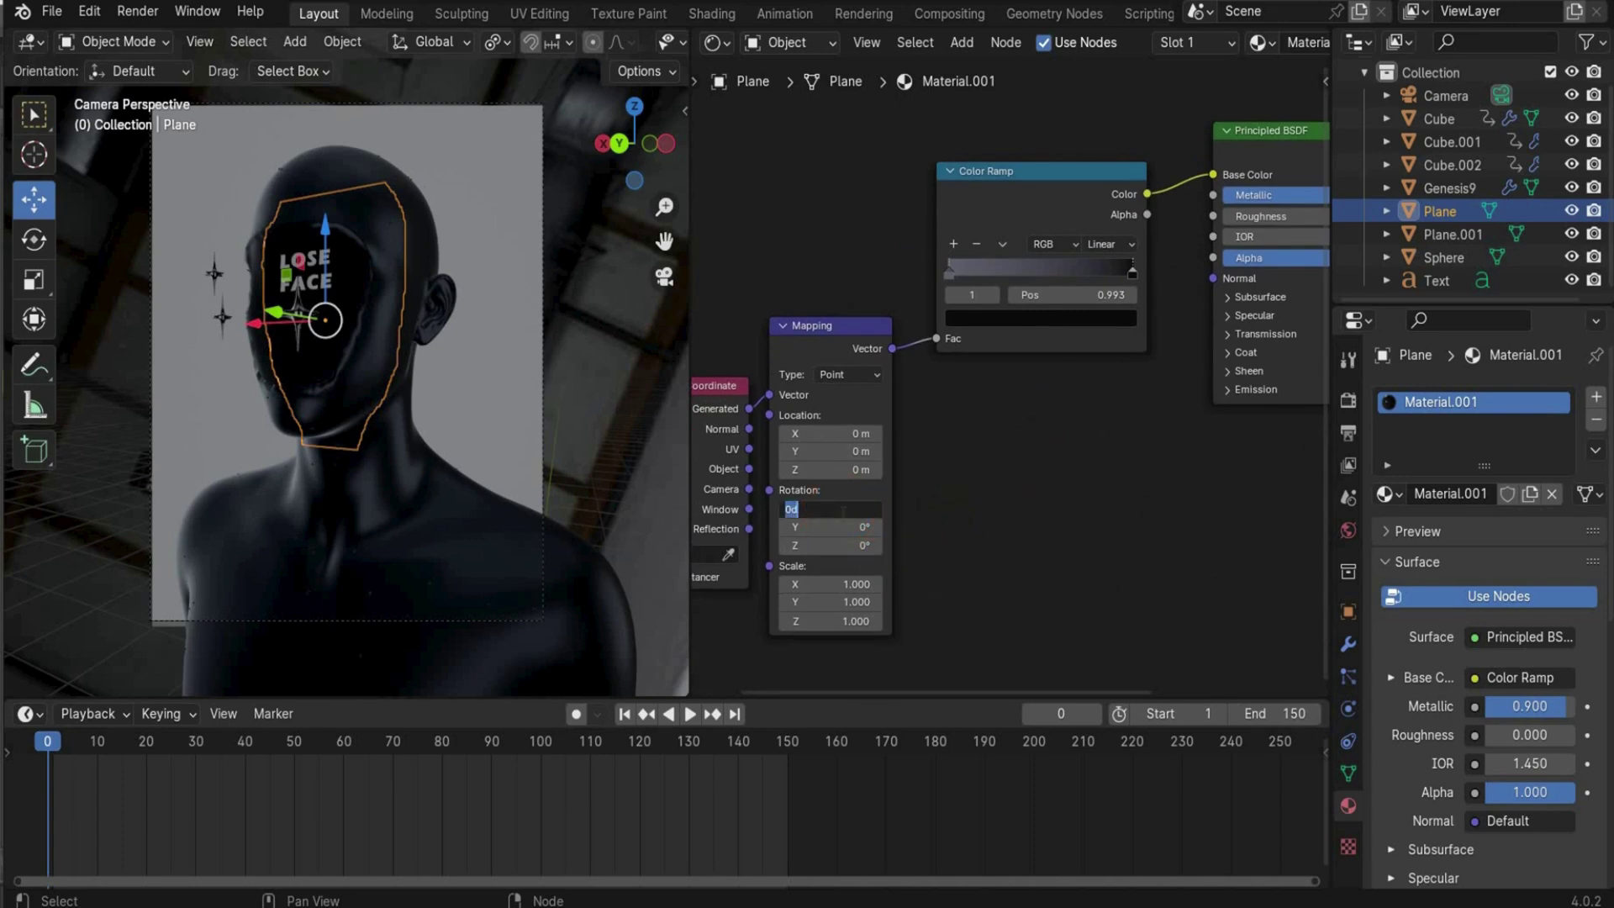
pyautogui.write('-43.9')
pyautogui.press('Return')
pyautogui.moveTo(1097, 276); pyautogui.dragTo(1055, 277)
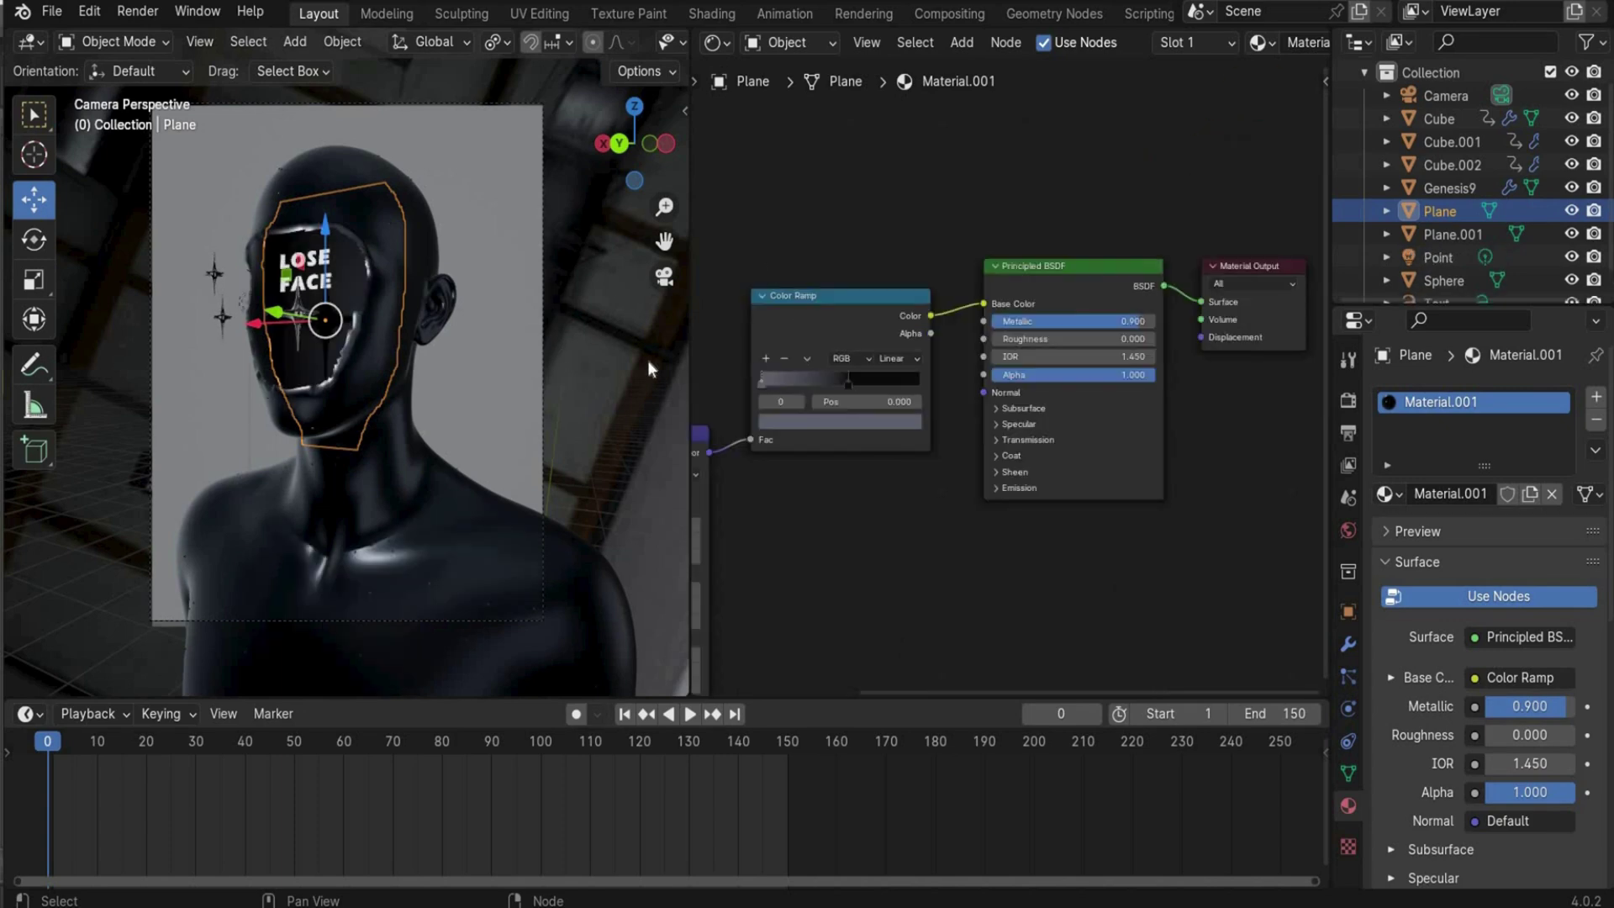
# - Delete the point light from the scene
pyautogui.click(638, 360)
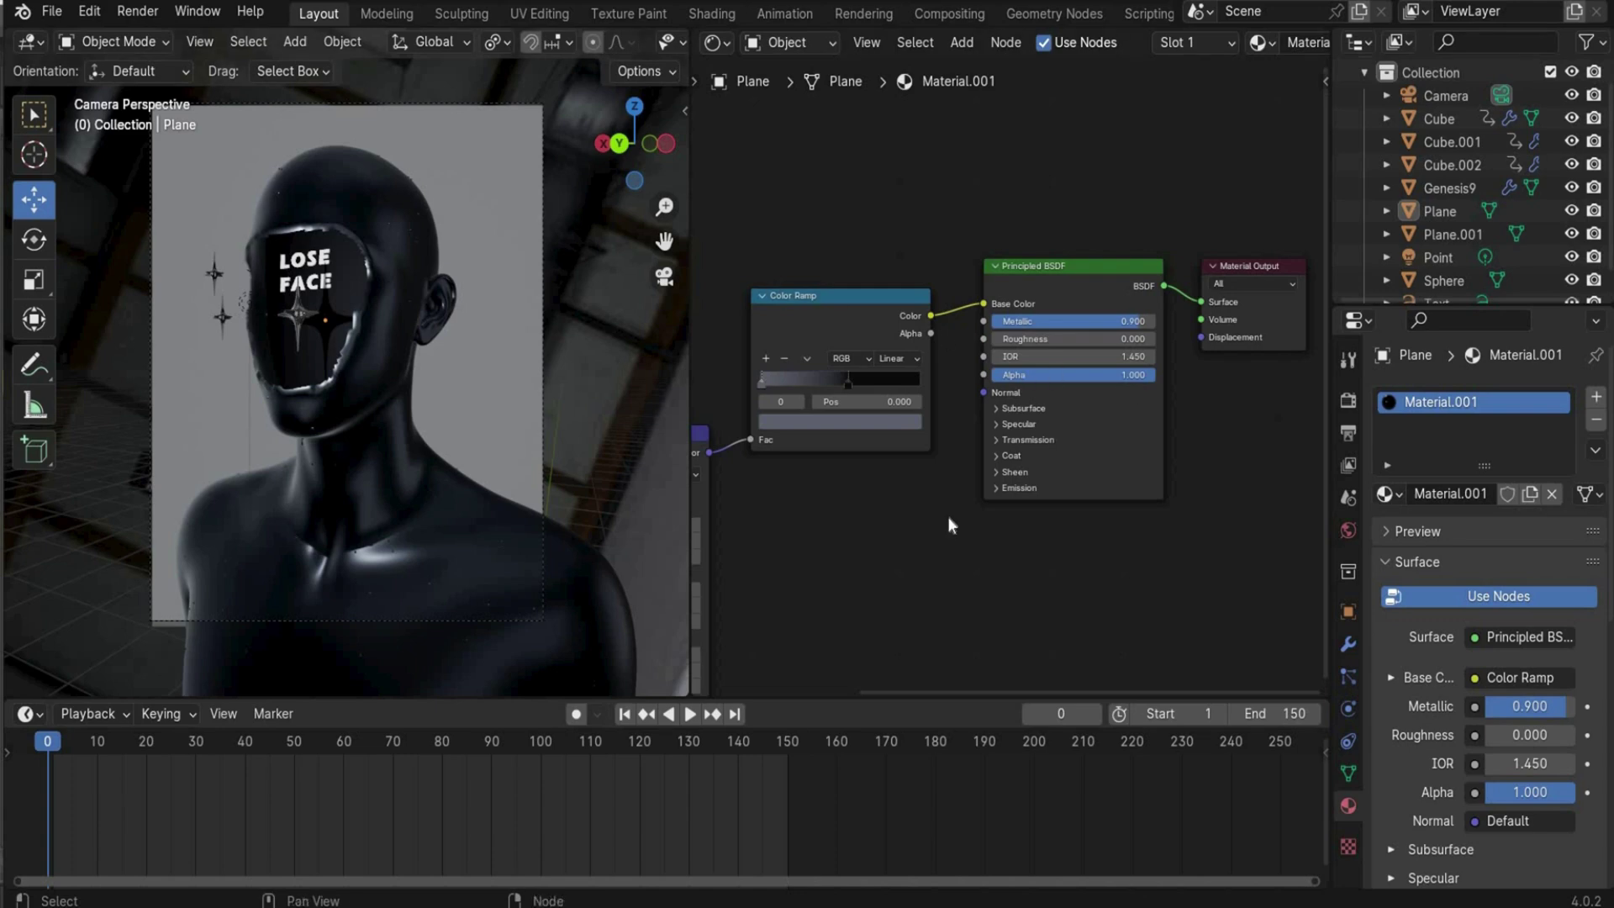
pyautogui.press('Delete')
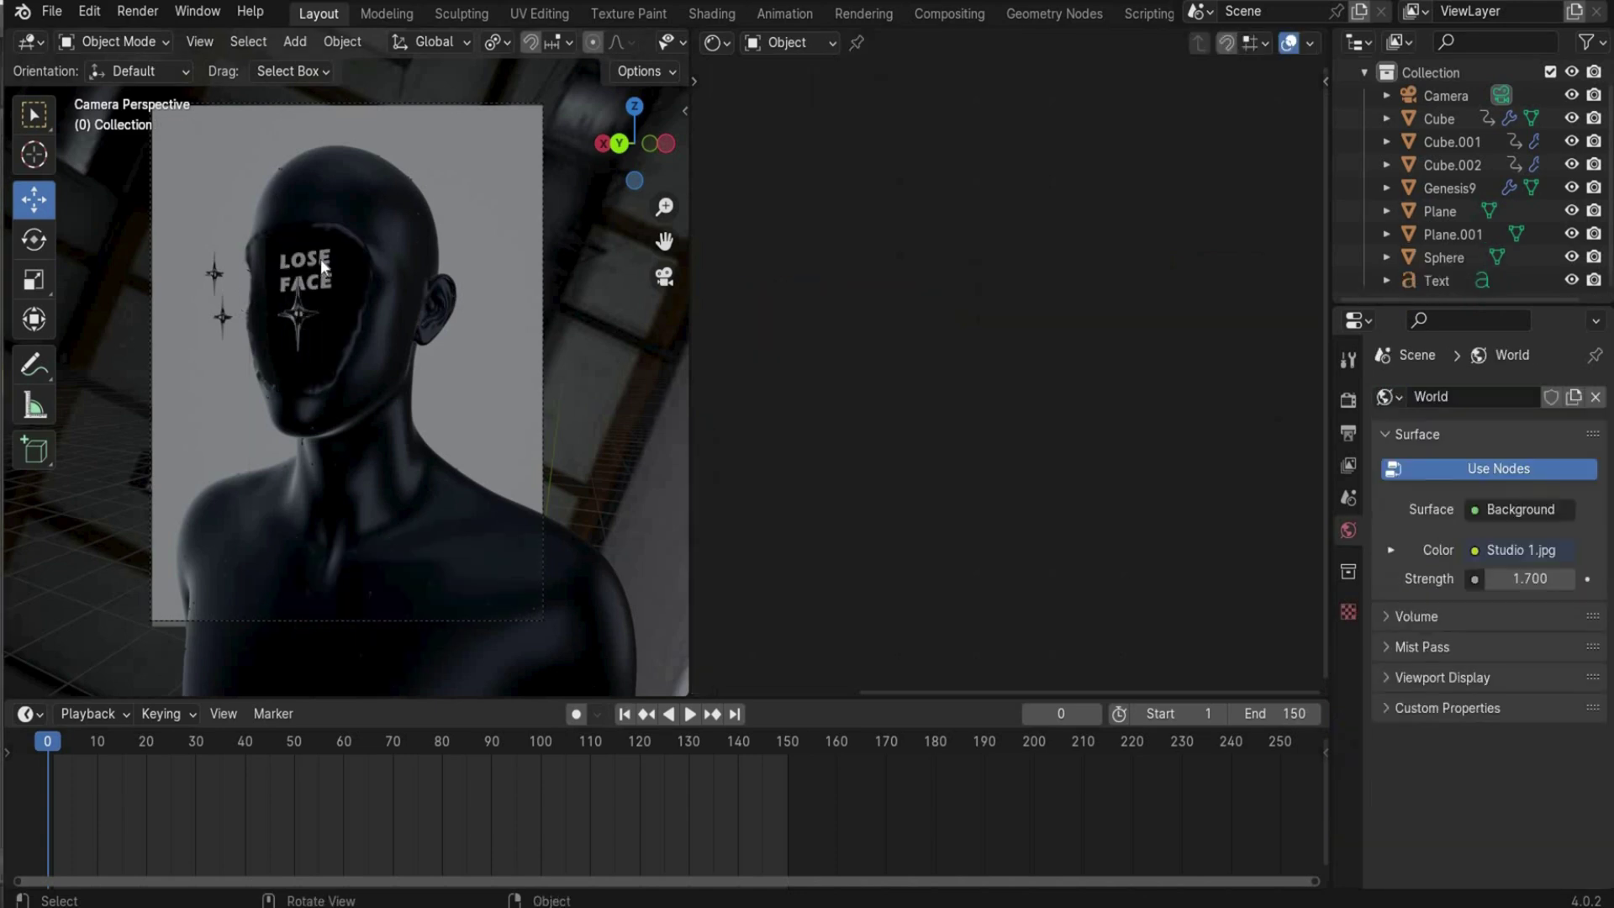
# - Give the LOSE FACE text a new material with base color hex 888888
pyautogui.click(322, 267)
pyautogui.click(1261, 42)
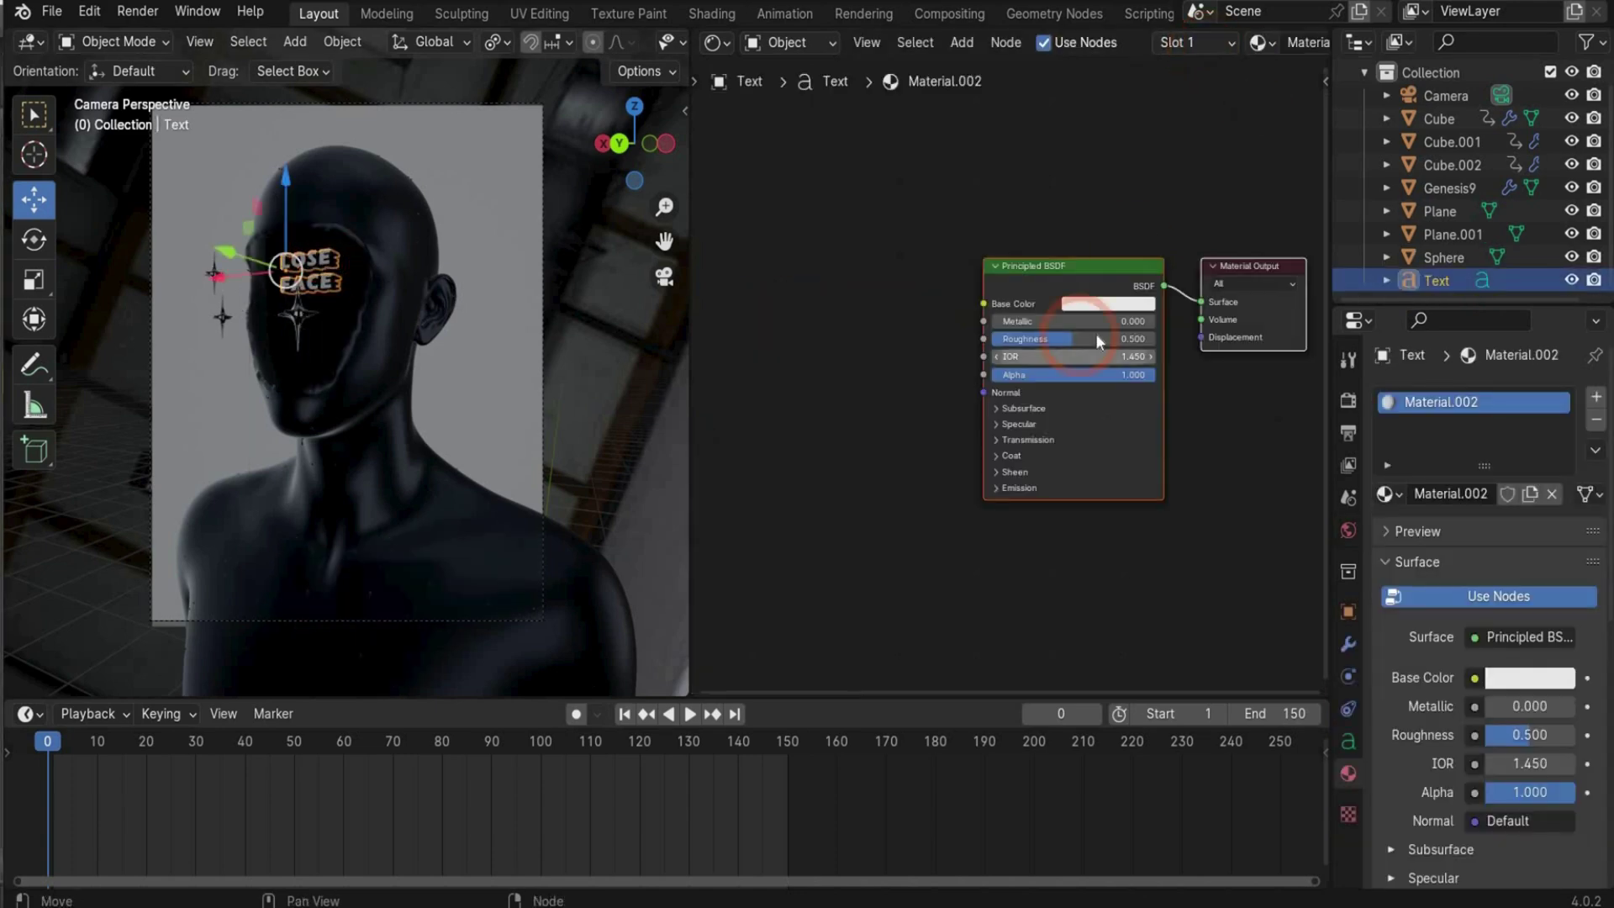
pyautogui.click(1097, 307)
pyautogui.click(1157, 233)
pyautogui.write('888888')
pyautogui.click(1160, 244)
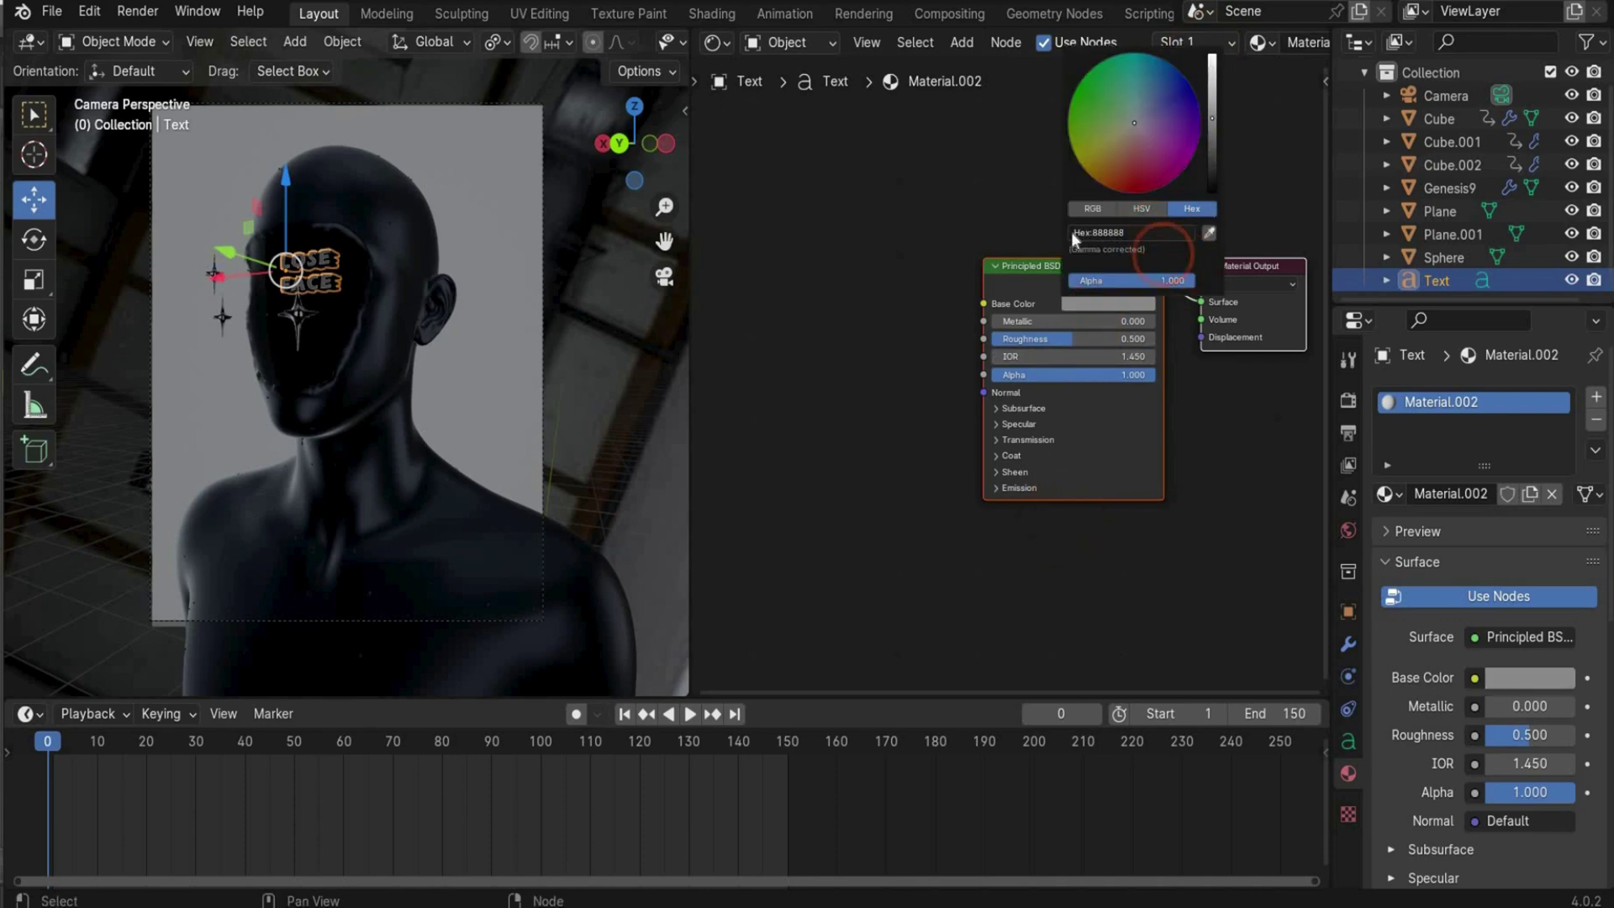
pyautogui.scroll(4, 1146, 219)
pyautogui.click(1145, 232)
pyautogui.write('888888')
pyautogui.press('Return')
pyautogui.click(1207, 415)
# - Set the text material's metallic value to 1.000 and its roughness to 0.282
pyautogui.scroll(2, 1081, 351)
pyautogui.moveTo(989, 416); pyautogui.dragTo(867, 464, button='middle')
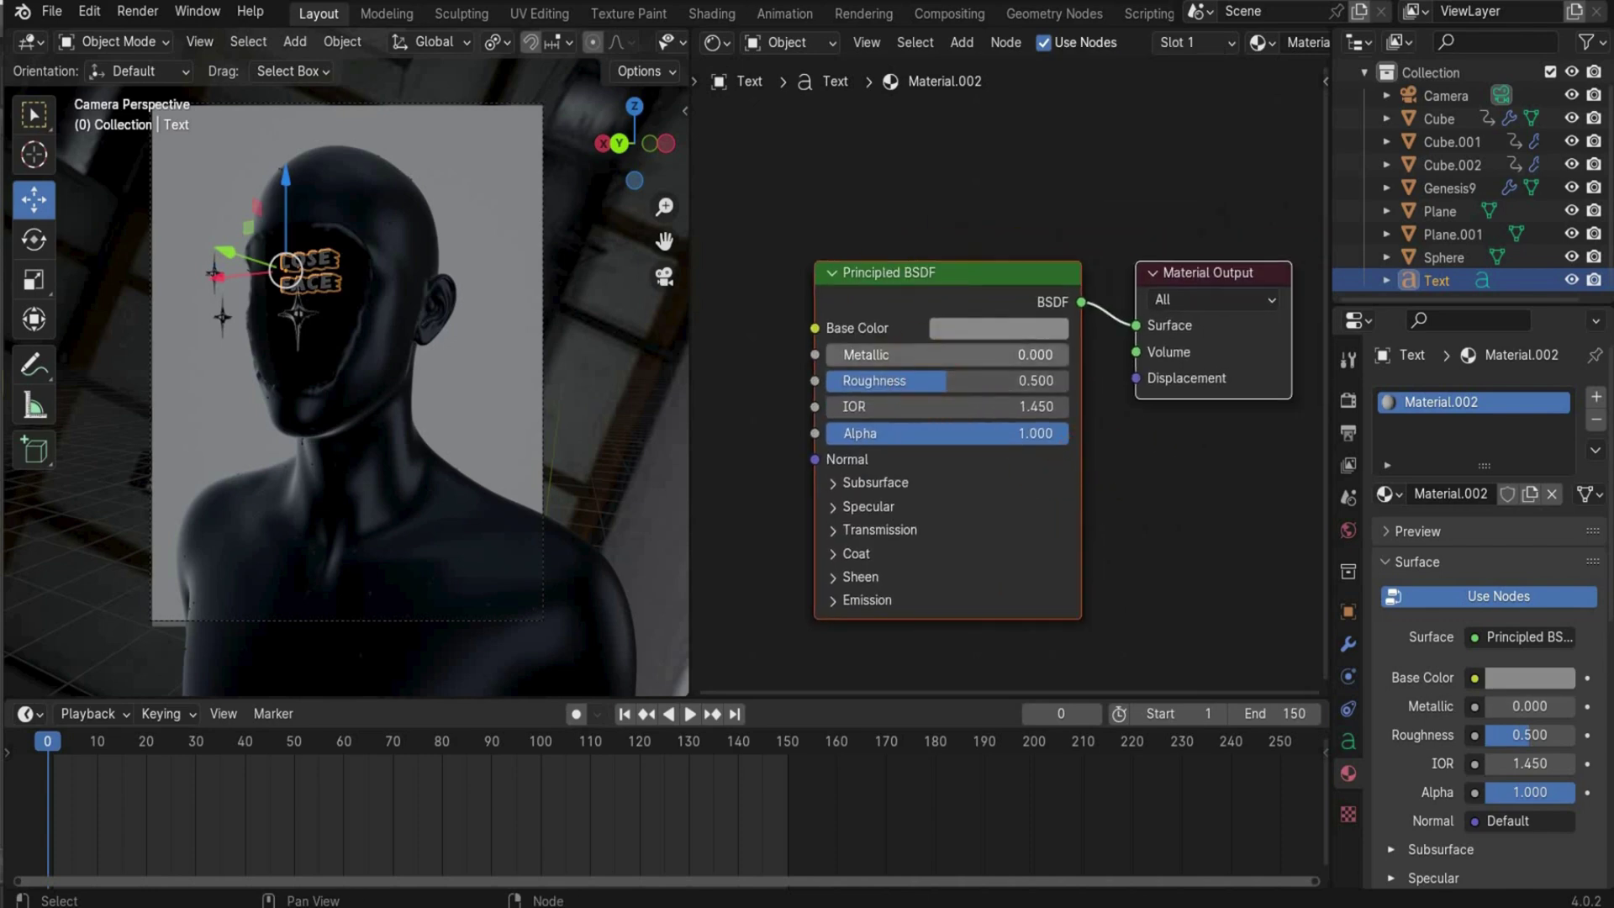
pyautogui.moveTo(918, 354); pyautogui.dragTo(1068, 354)
pyautogui.click(996, 380)
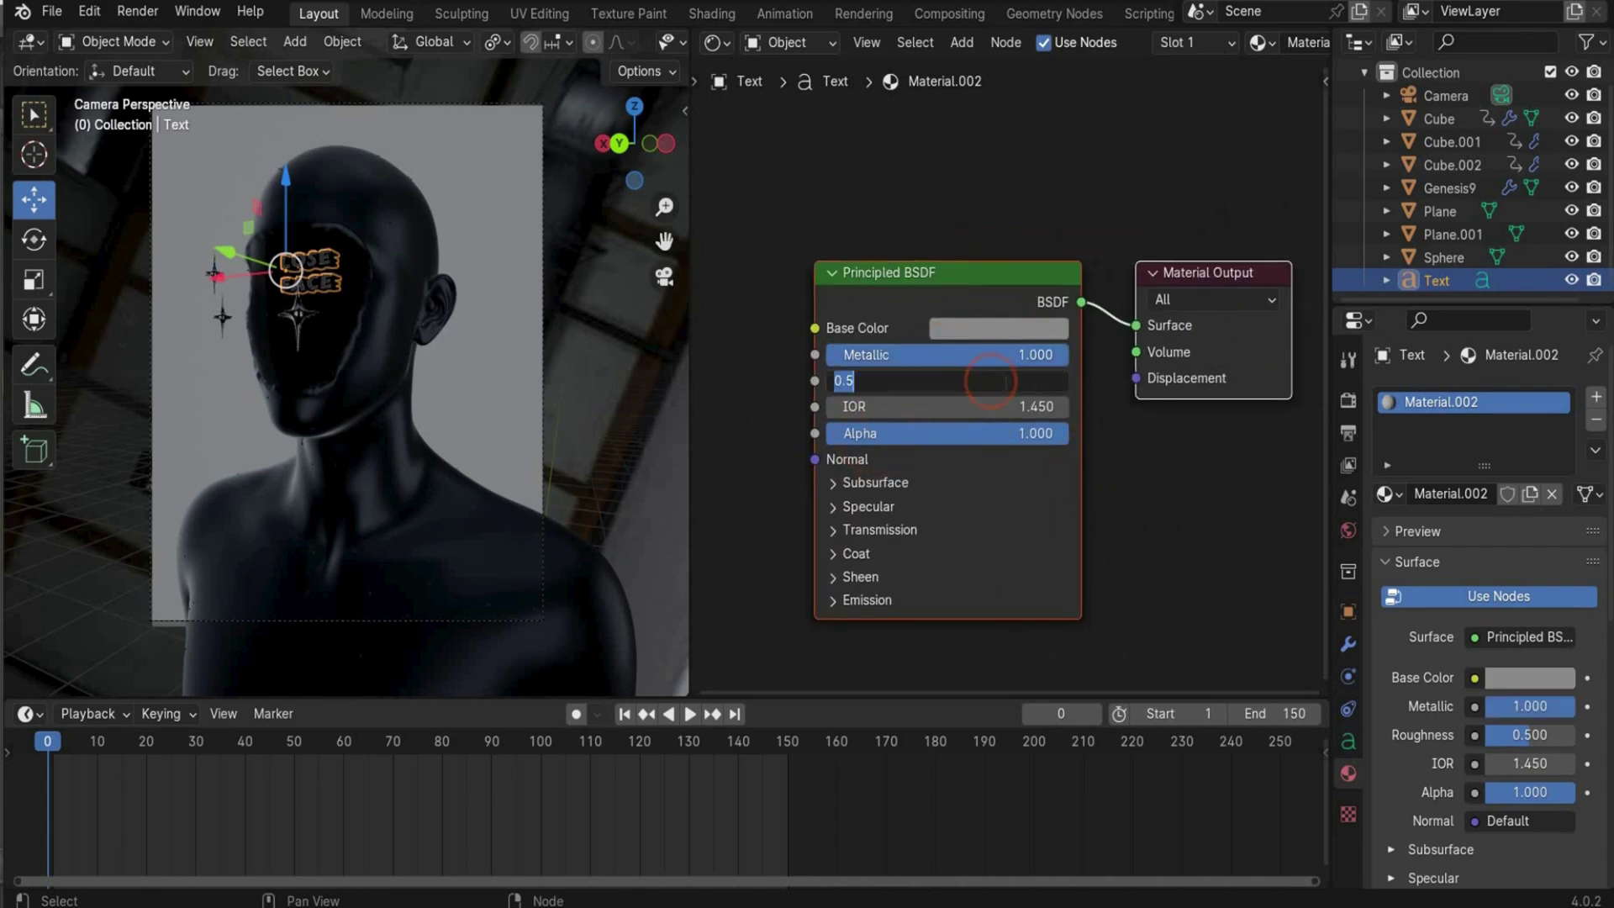
pyautogui.write('0.282')
pyautogui.press('Return')
pyautogui.click(662, 420)
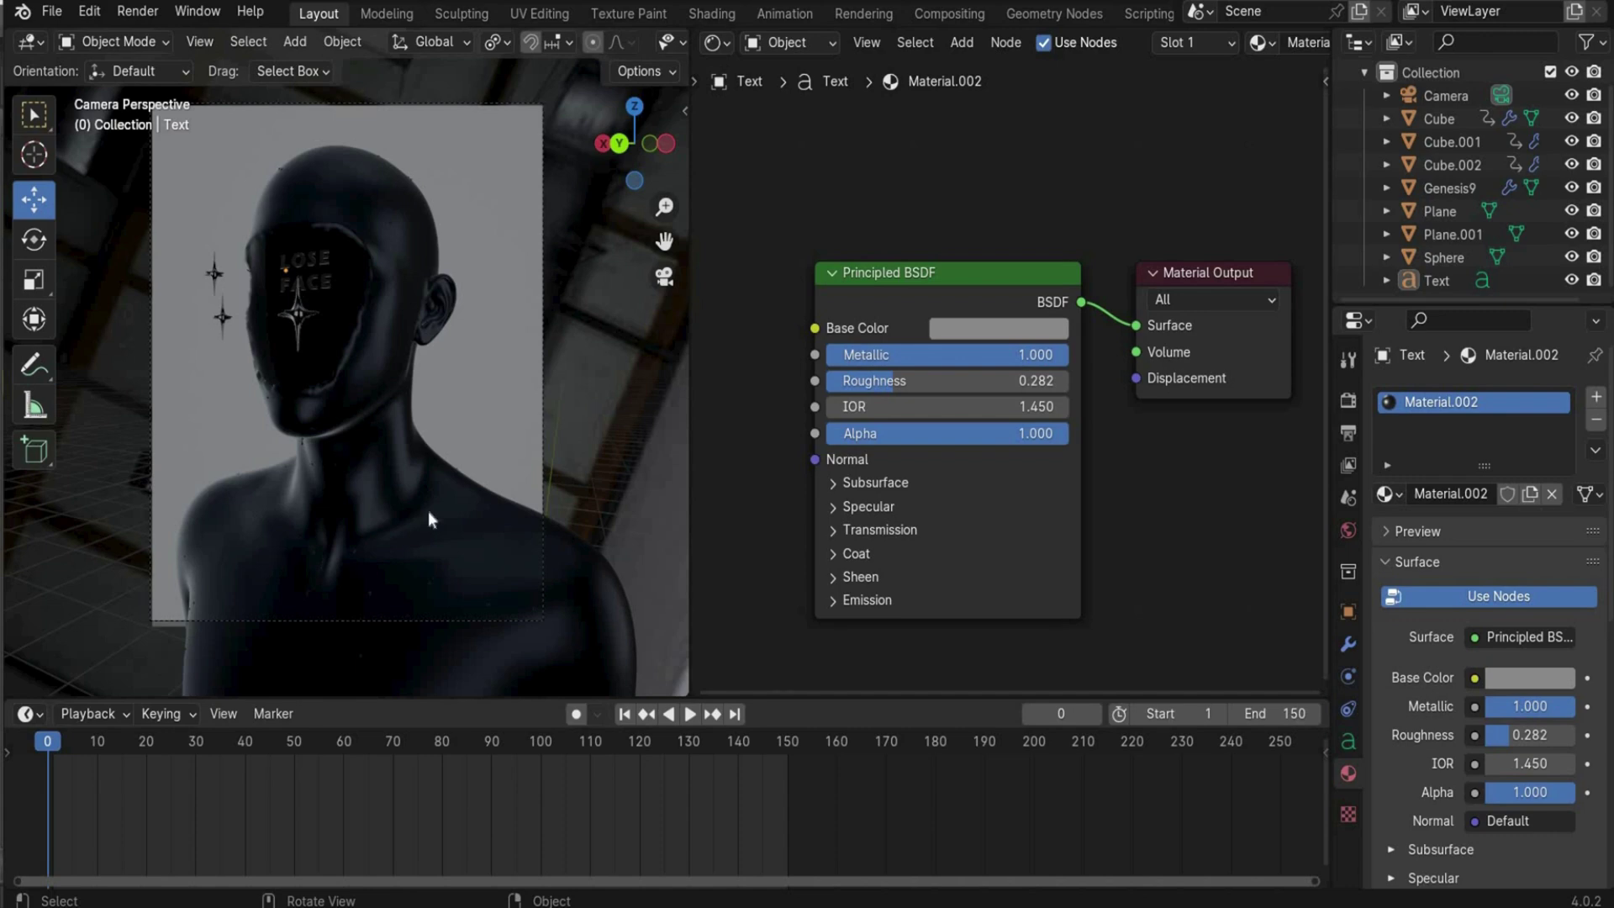
# - Give the background plane a new material with metallic 0.5 and roughness 0.42
pyautogui.click(431, 148)
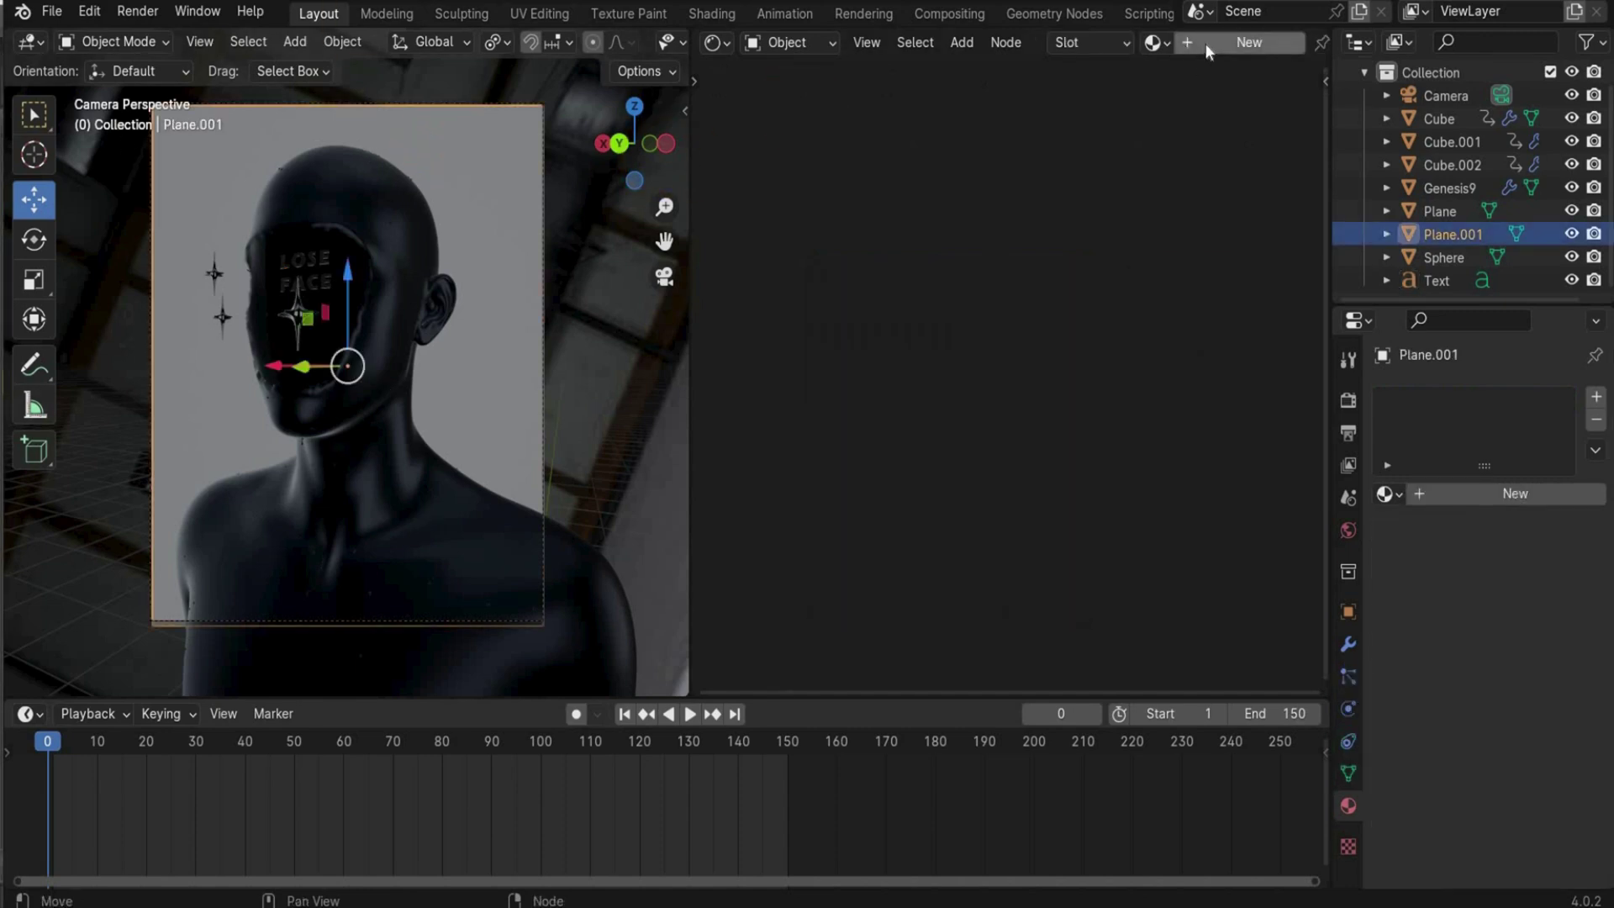
pyautogui.click(1243, 42)
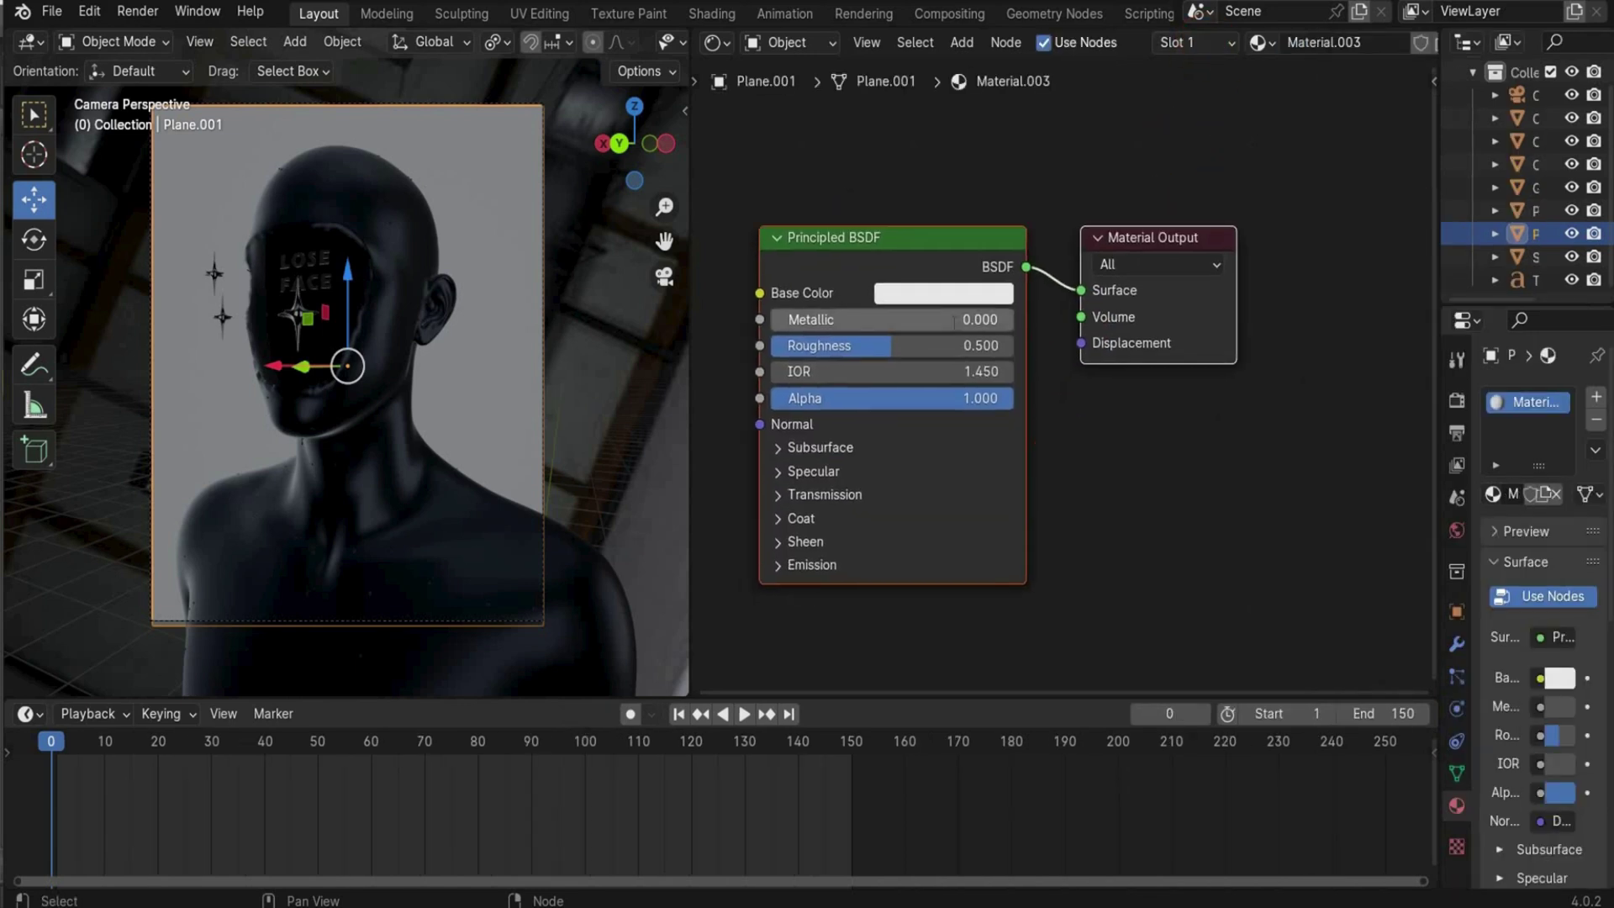
pyautogui.click(953, 322)
pyautogui.write('0.5')
pyautogui.press('Return')
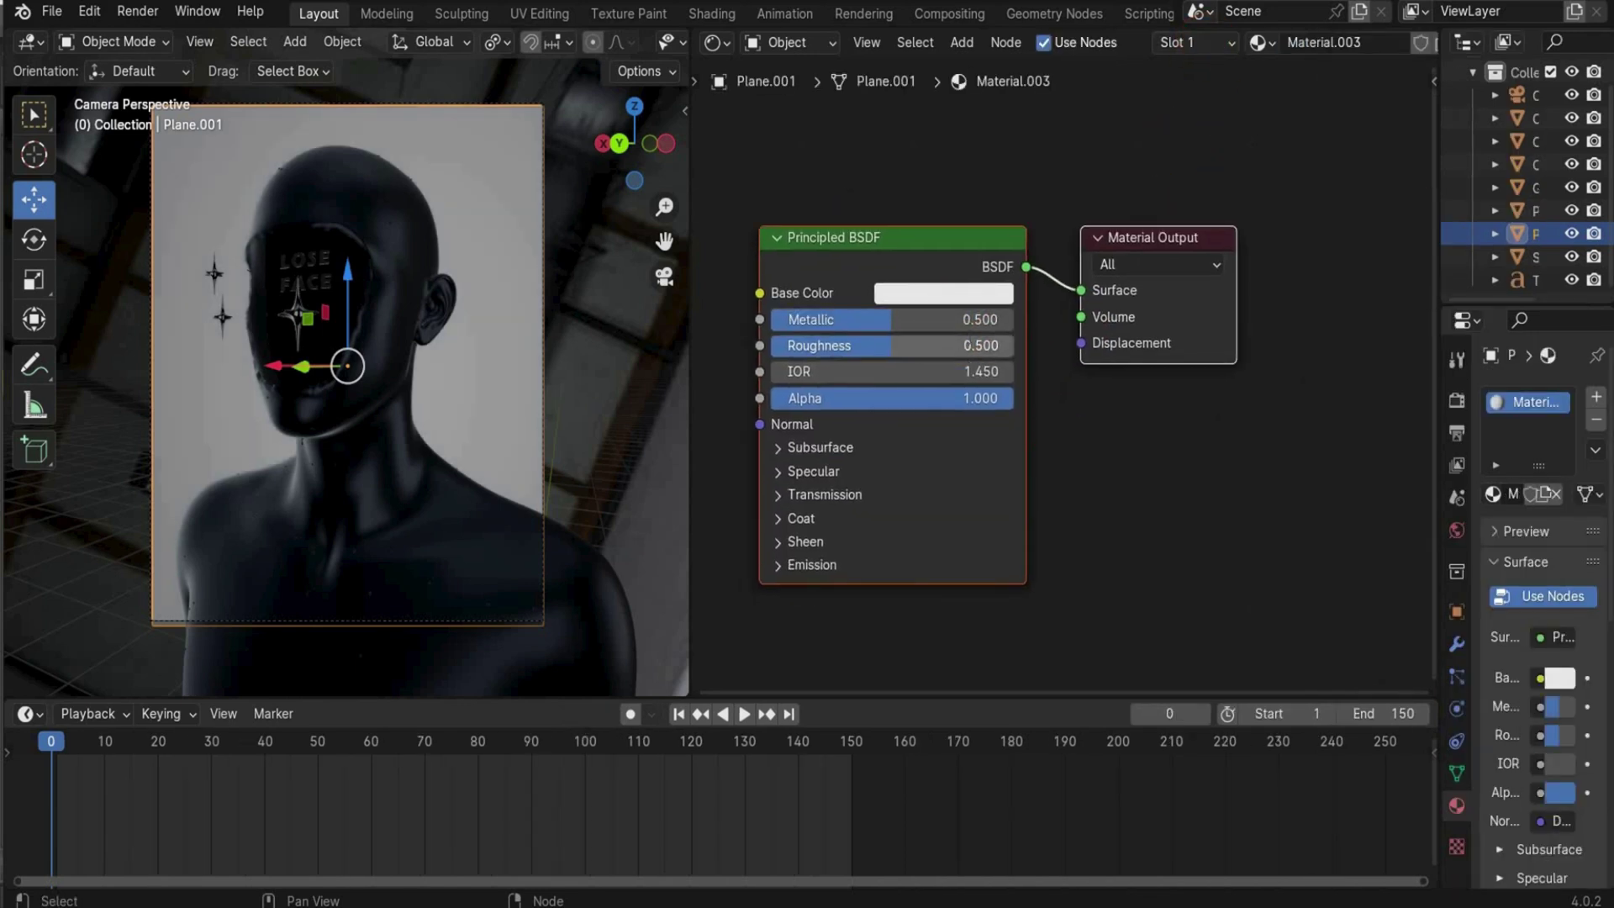
pyautogui.click(968, 344)
pyautogui.write('0.42')
pyautogui.press('Return')
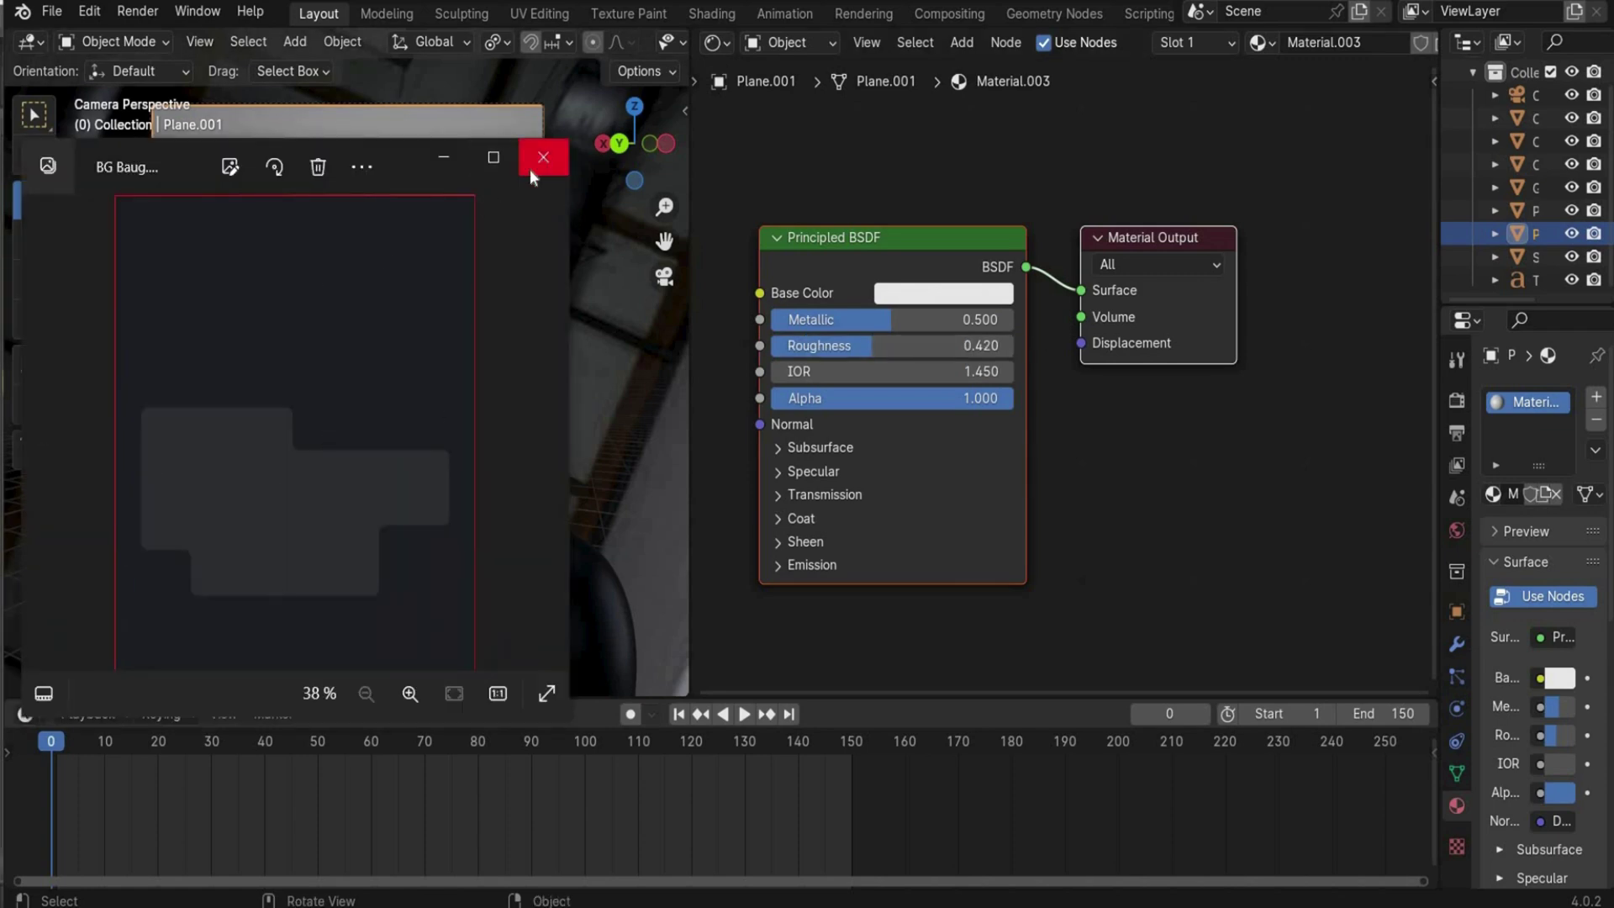
# - Bring the BG Baug.png image into the background plane's material and connect its Color output to Base Color
pyautogui.click(443, 156)
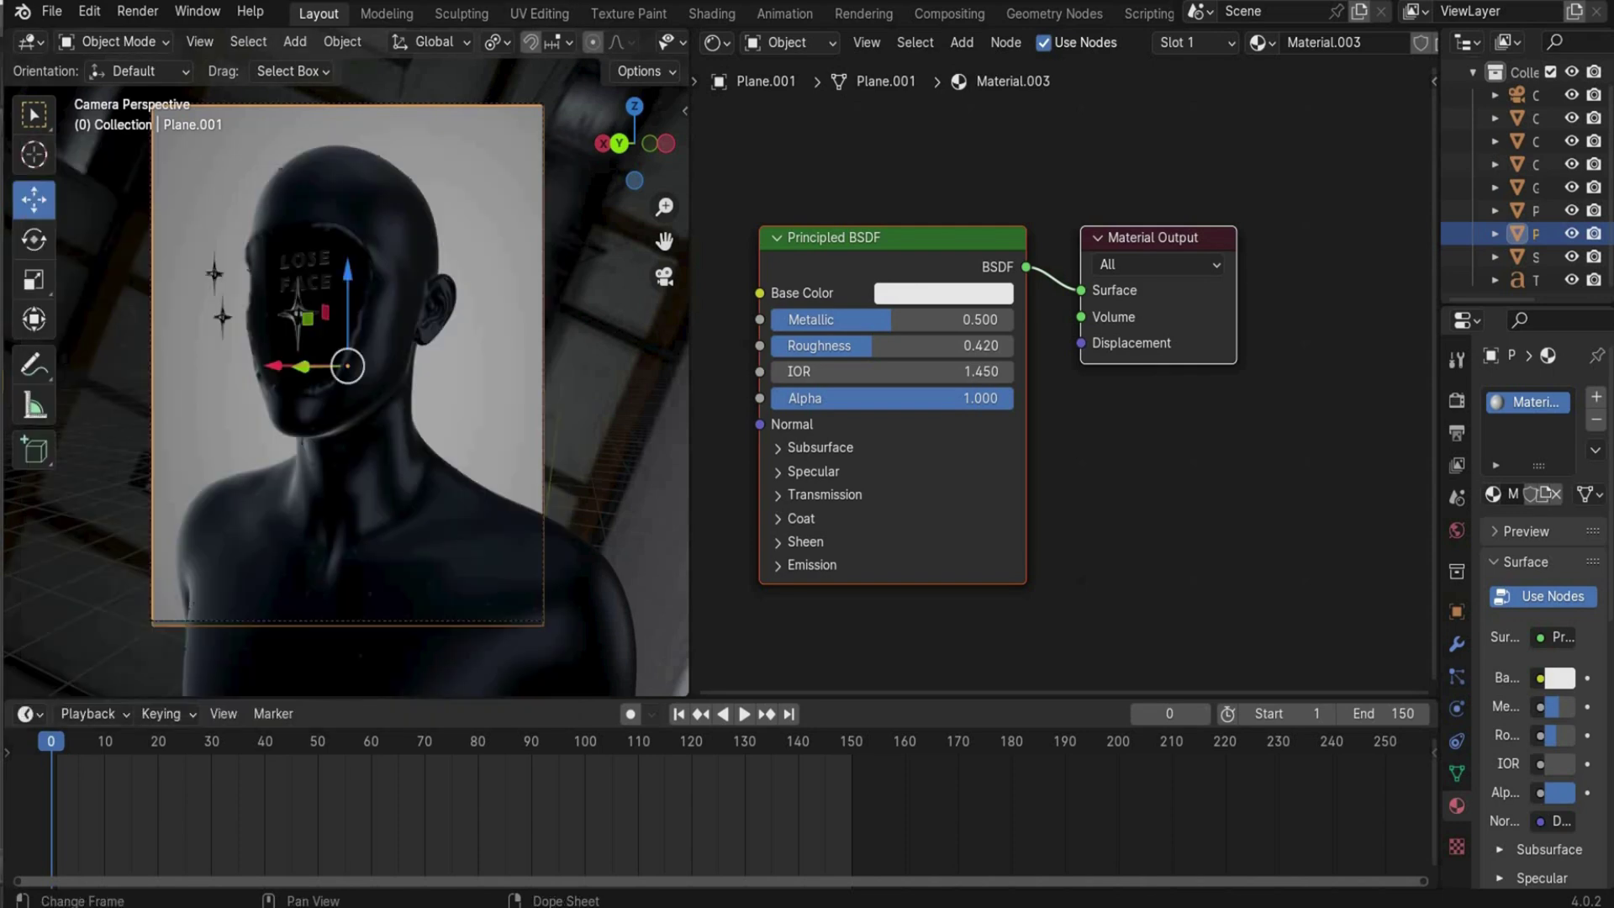
pyautogui.moveTo(84, 906)
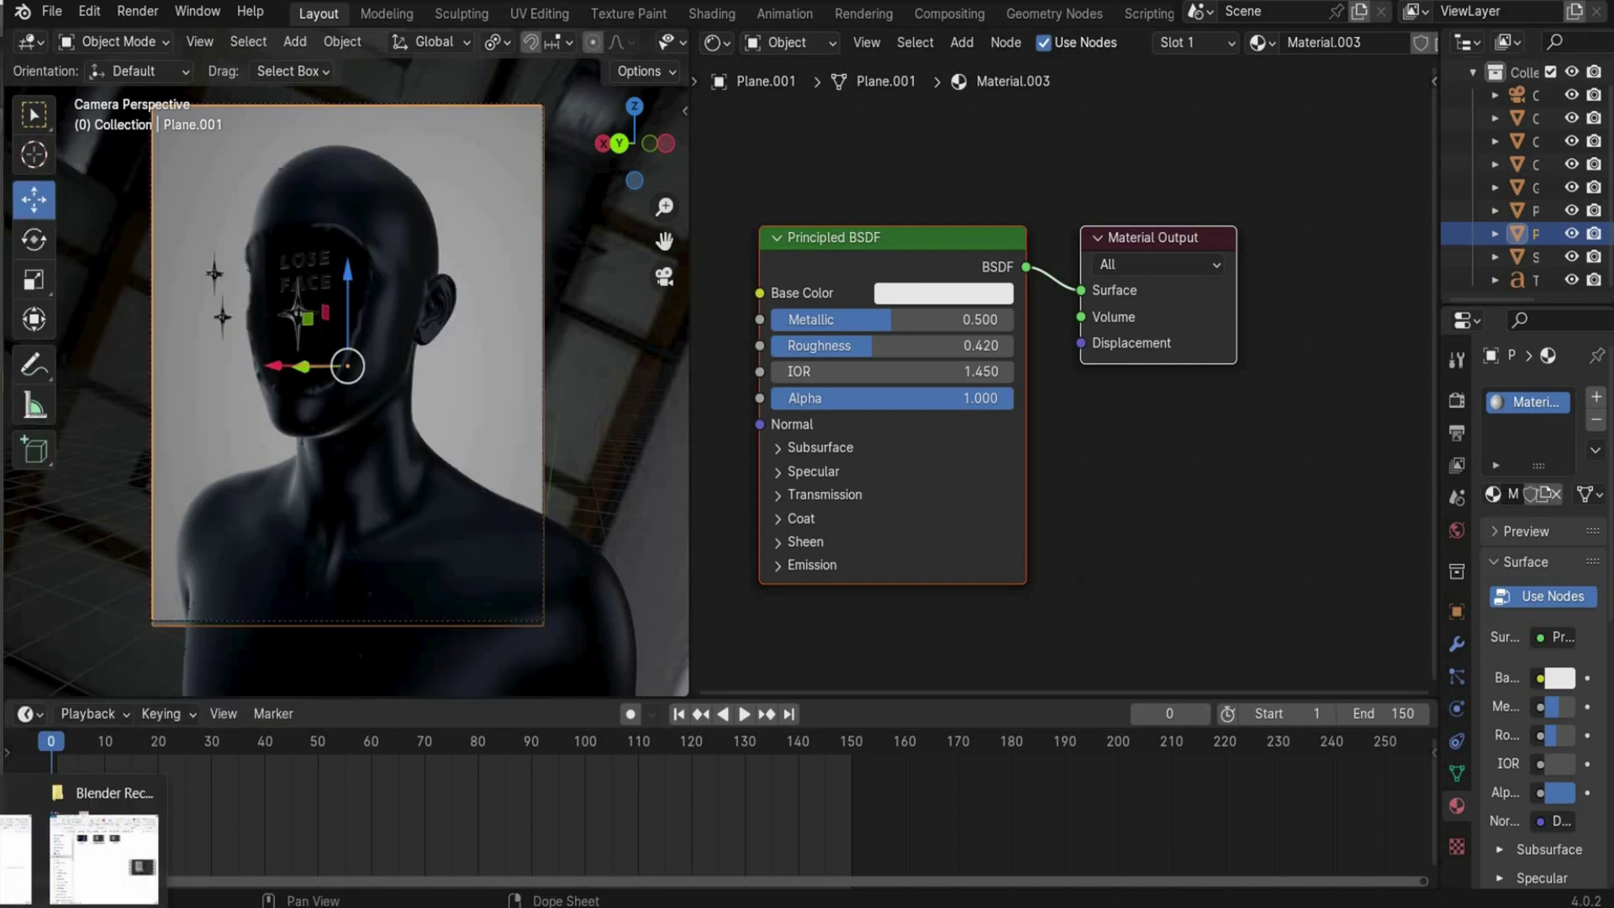
pyautogui.moveTo(1192, 568); pyautogui.dragTo(1160, 425)
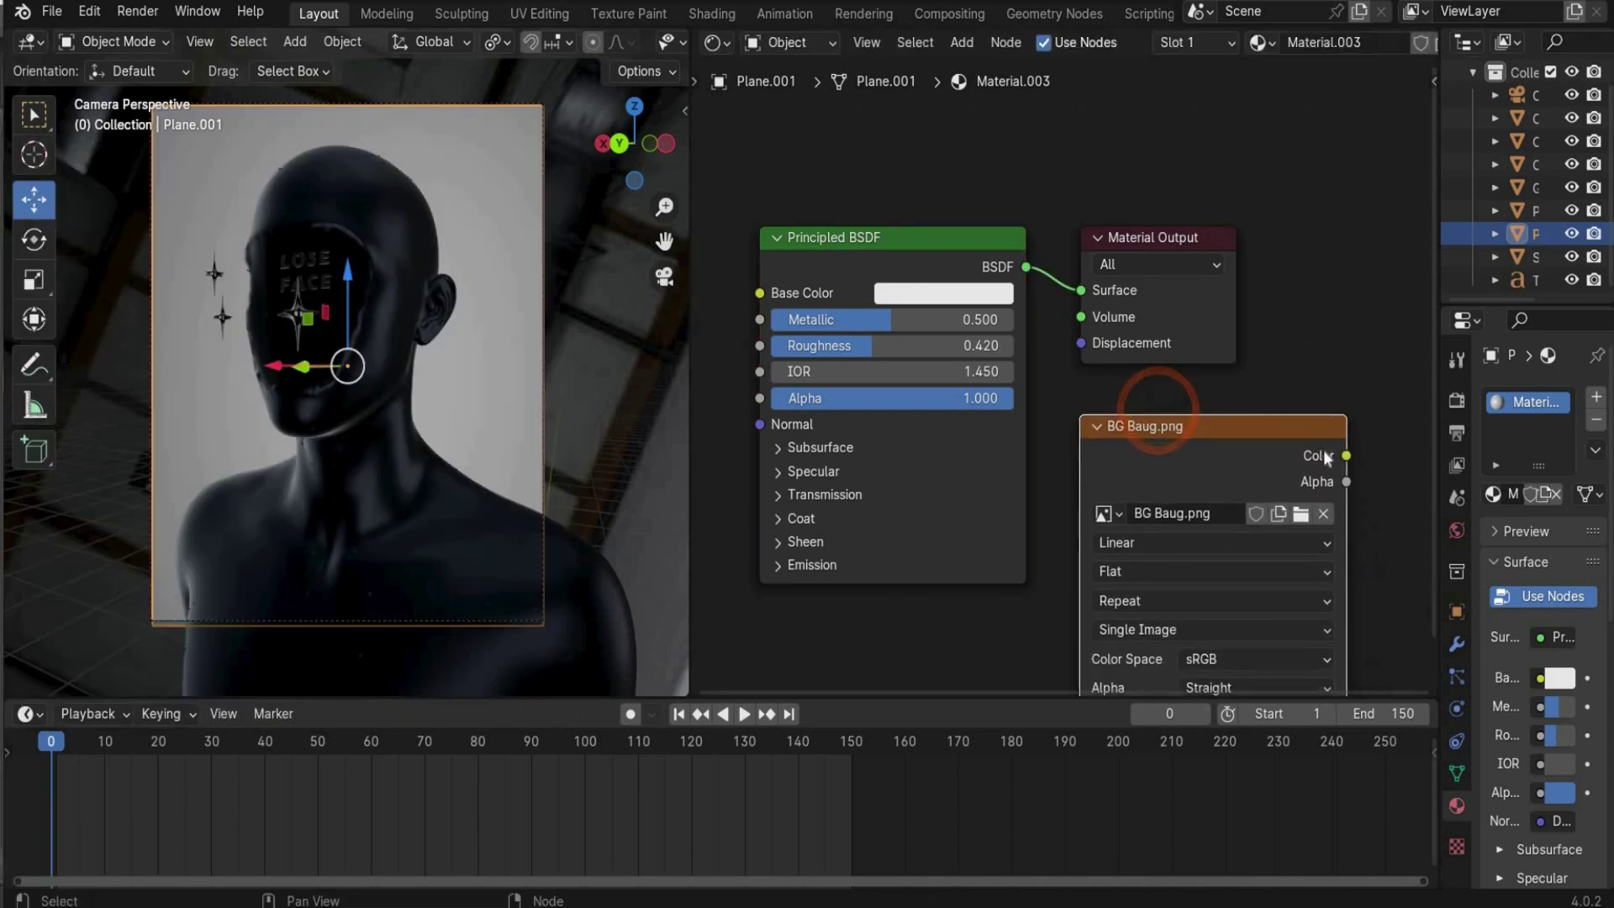
pyautogui.scroll(-4, 1193, 331)
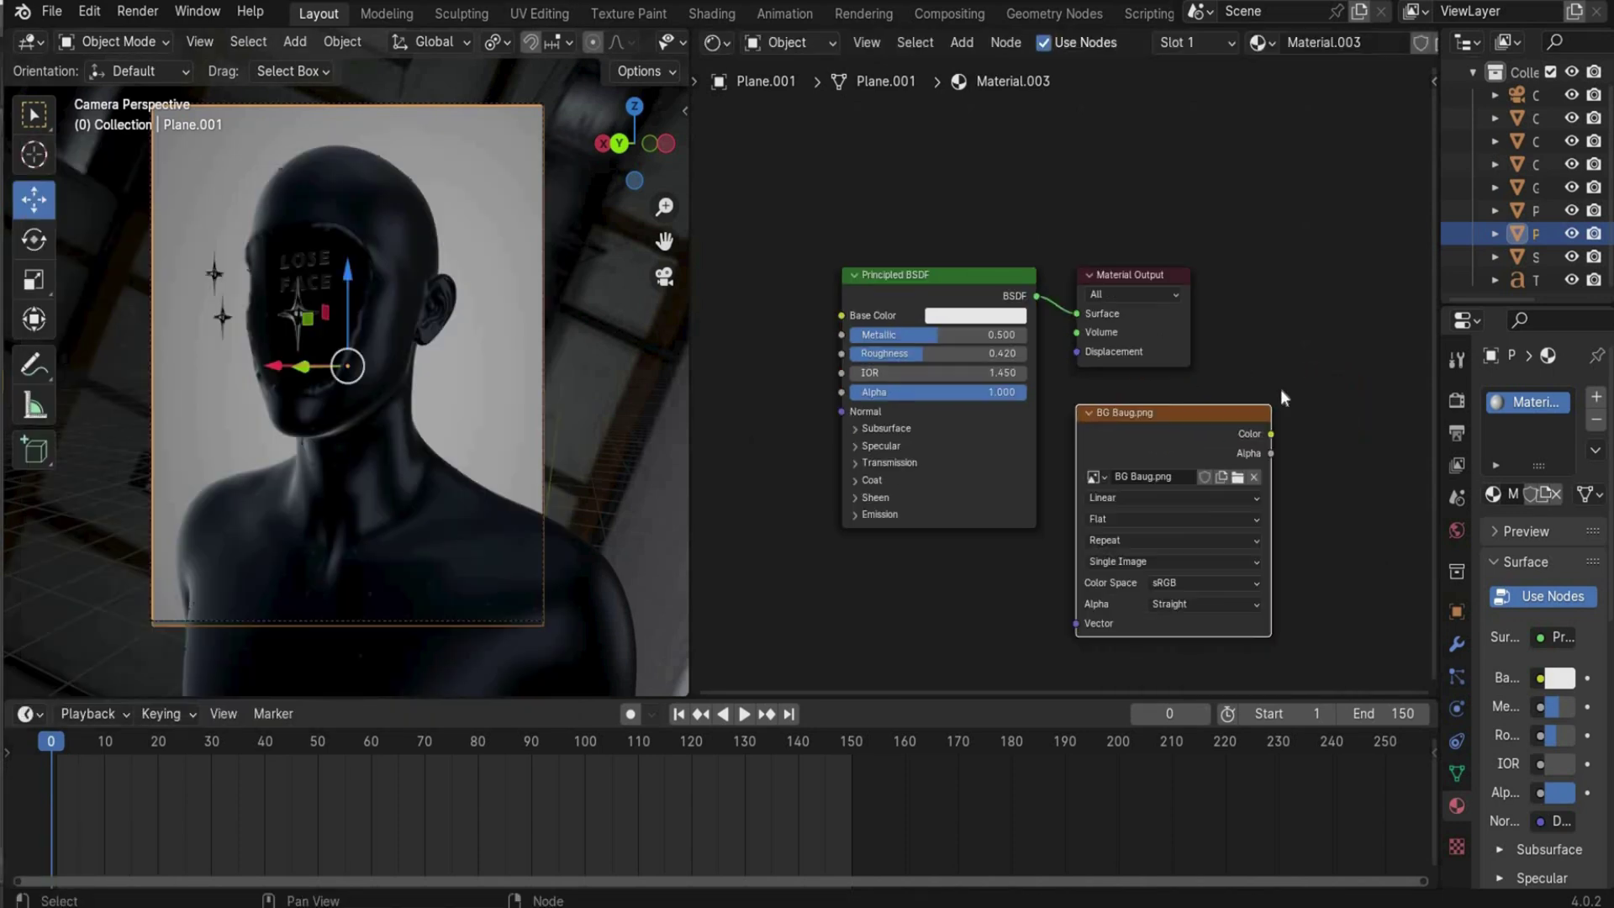
pyautogui.moveTo(1271, 434); pyautogui.dragTo(1302, 393)
pyautogui.moveTo(809, 340); pyautogui.dragTo(837, 317)
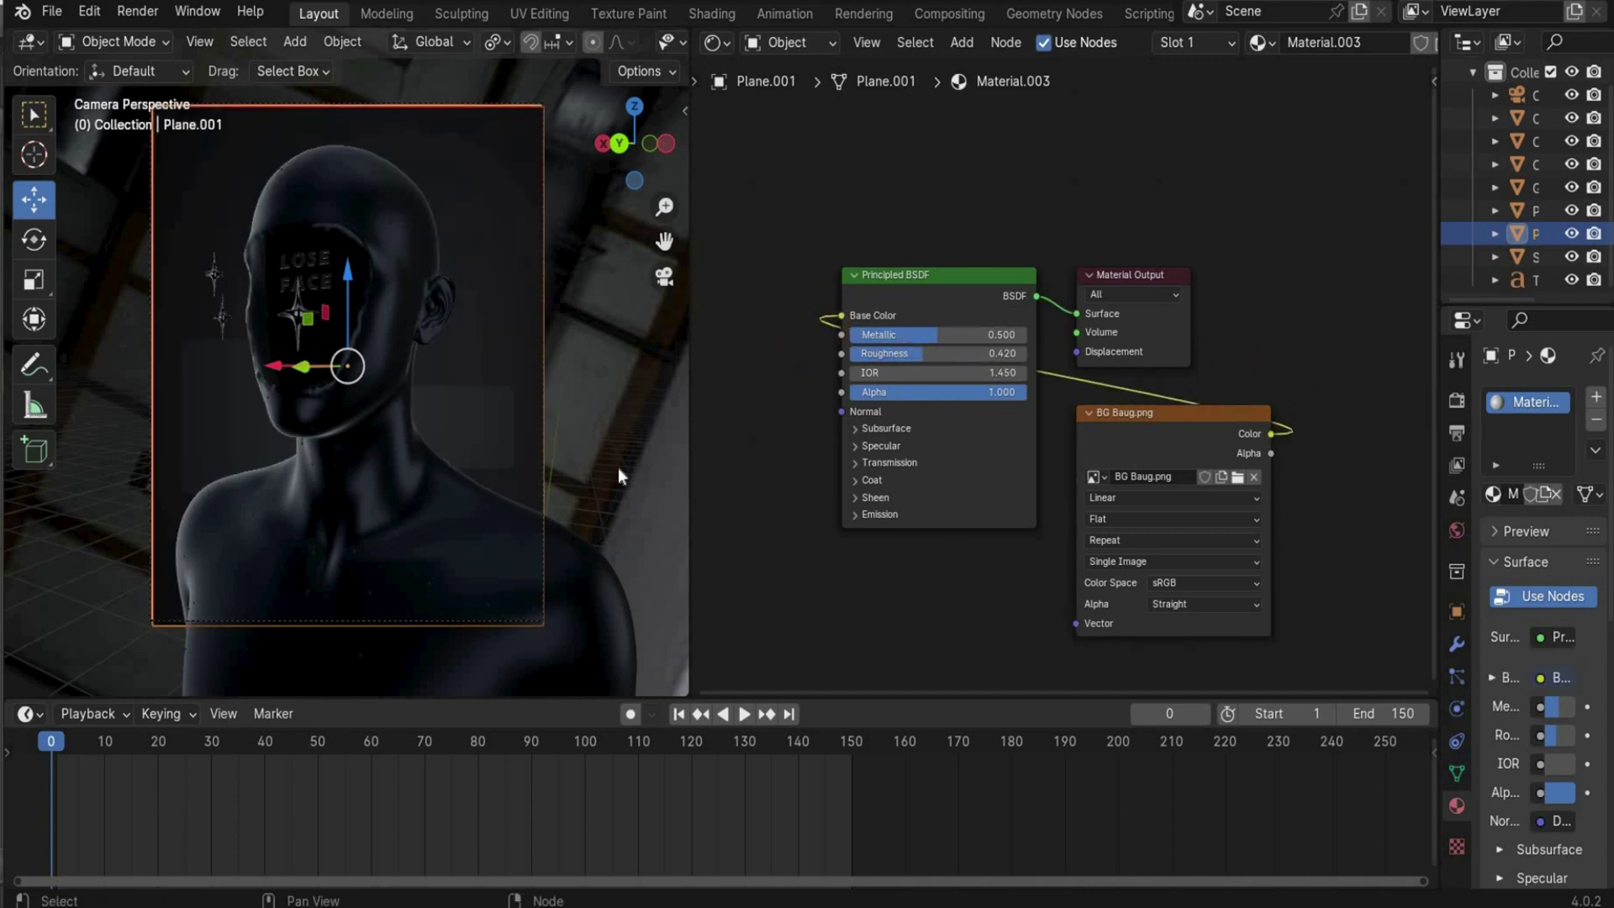
pyautogui.click(632, 384)
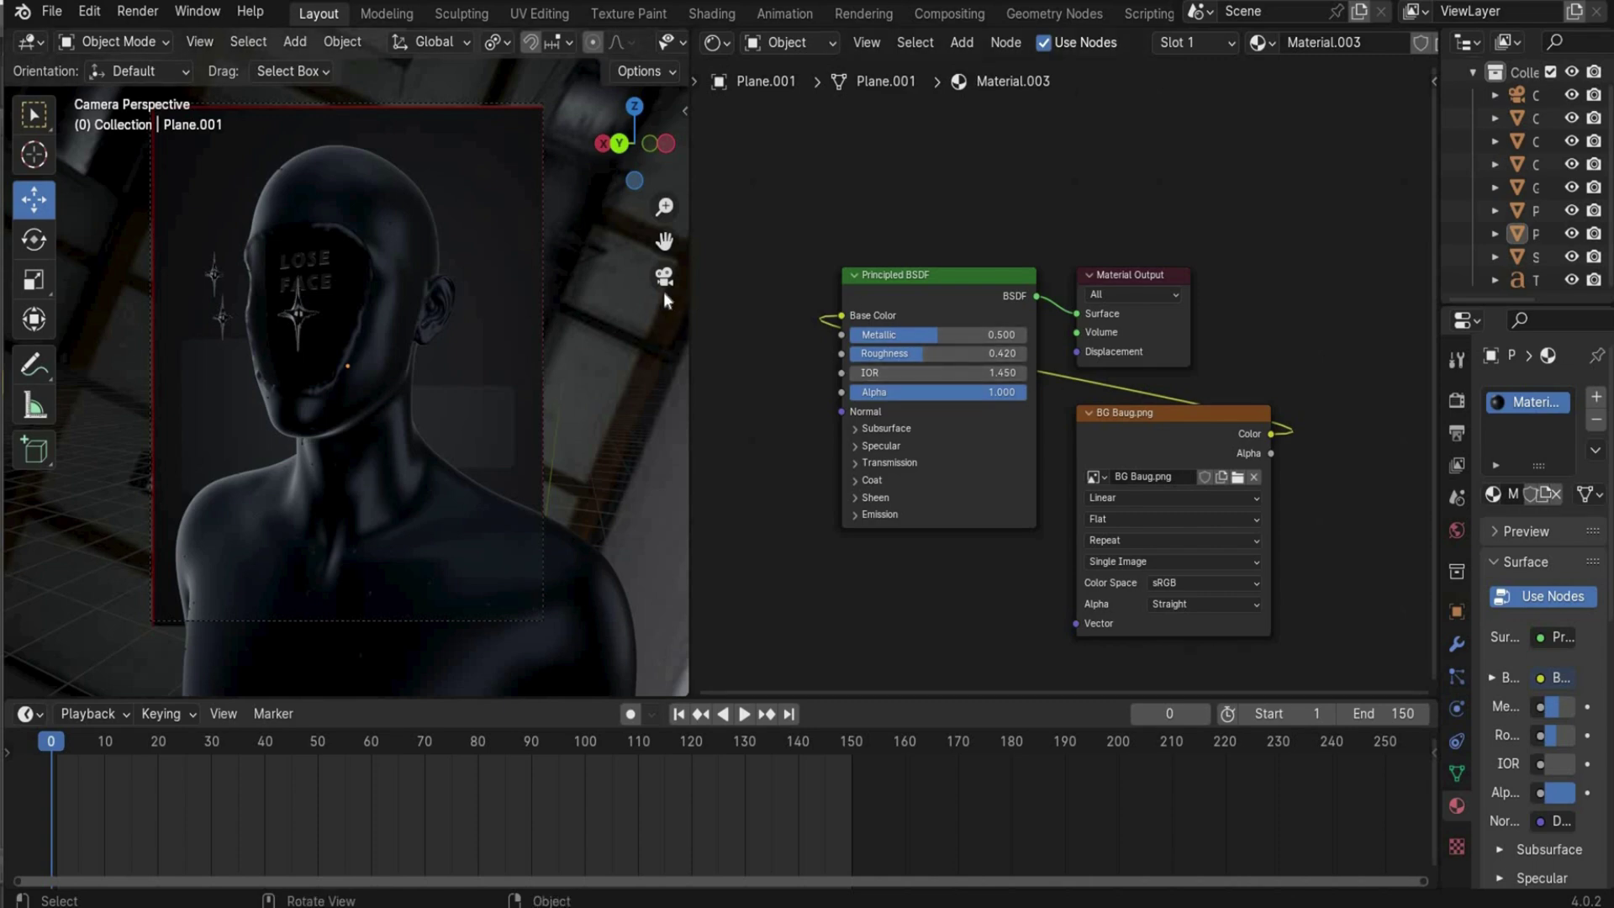
# - Add an area light at about X -0.55, Y 0.65, Z 3.0 m, rotated -91.636° on X and scaled to 0.374 by 0.2
pyautogui.click(278, 46)
pyautogui.moveTo(255, 44)
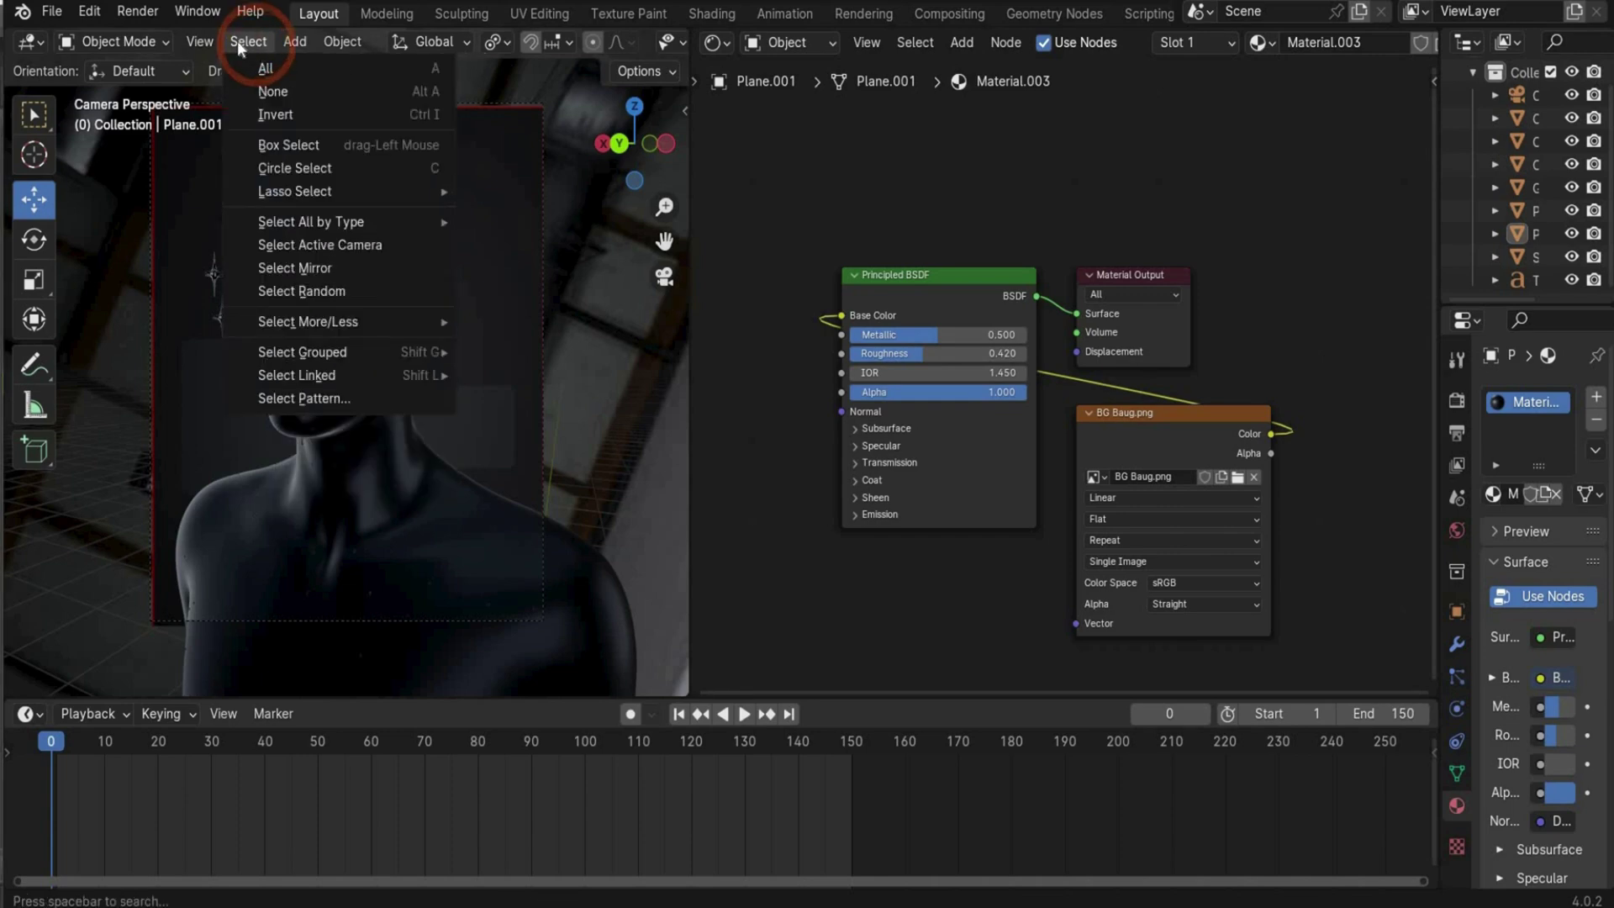
pyautogui.moveTo(361, 344)
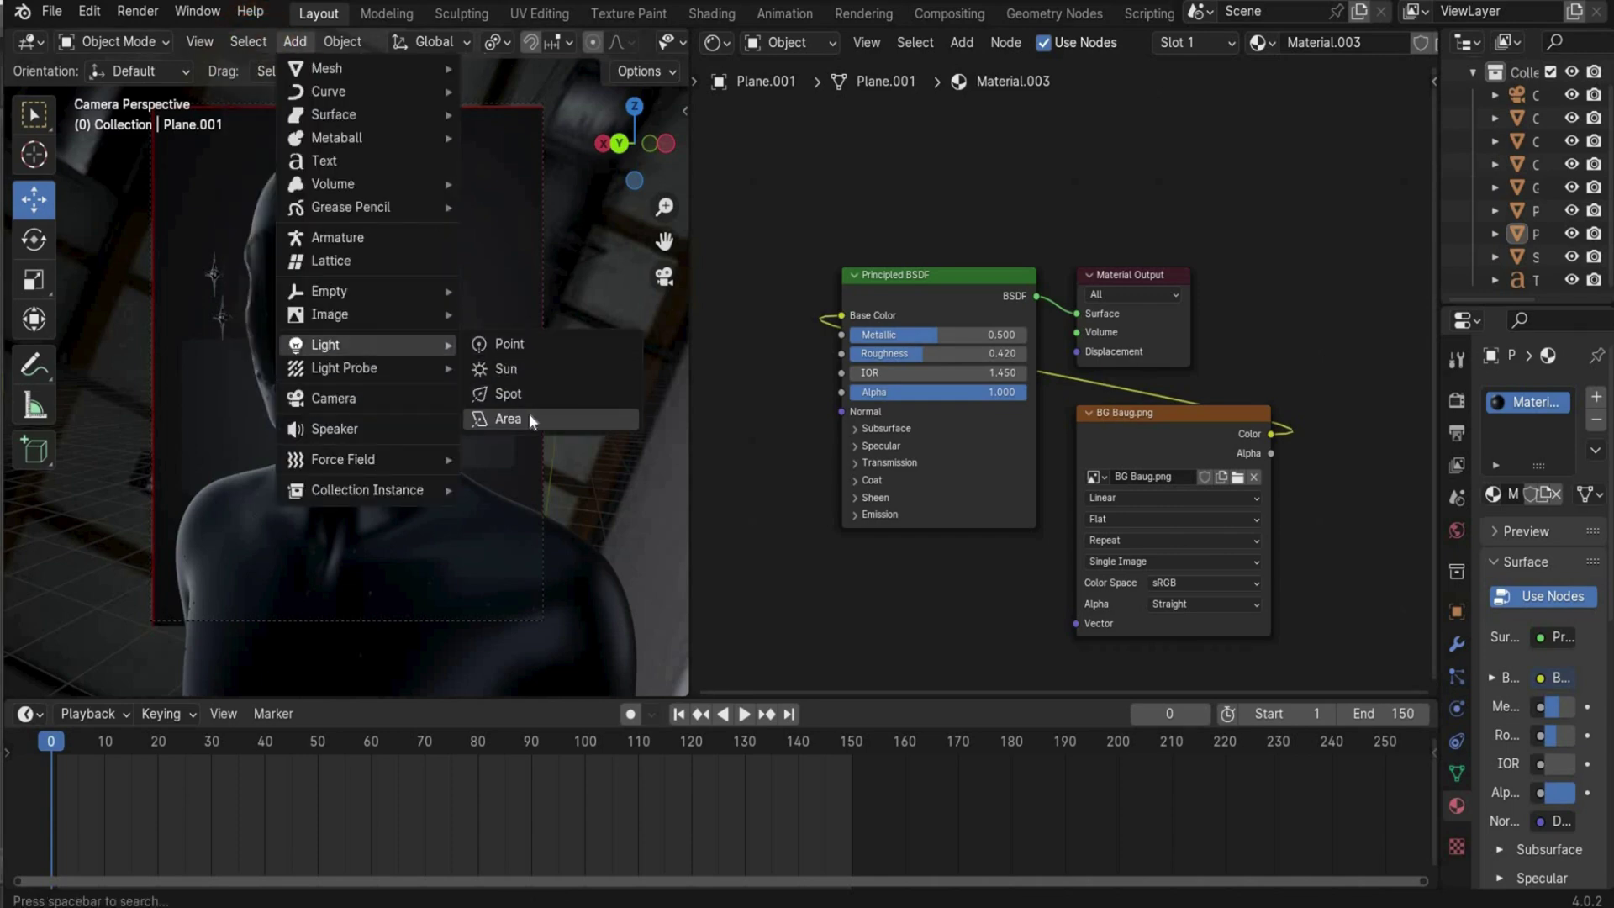
pyautogui.click(507, 419)
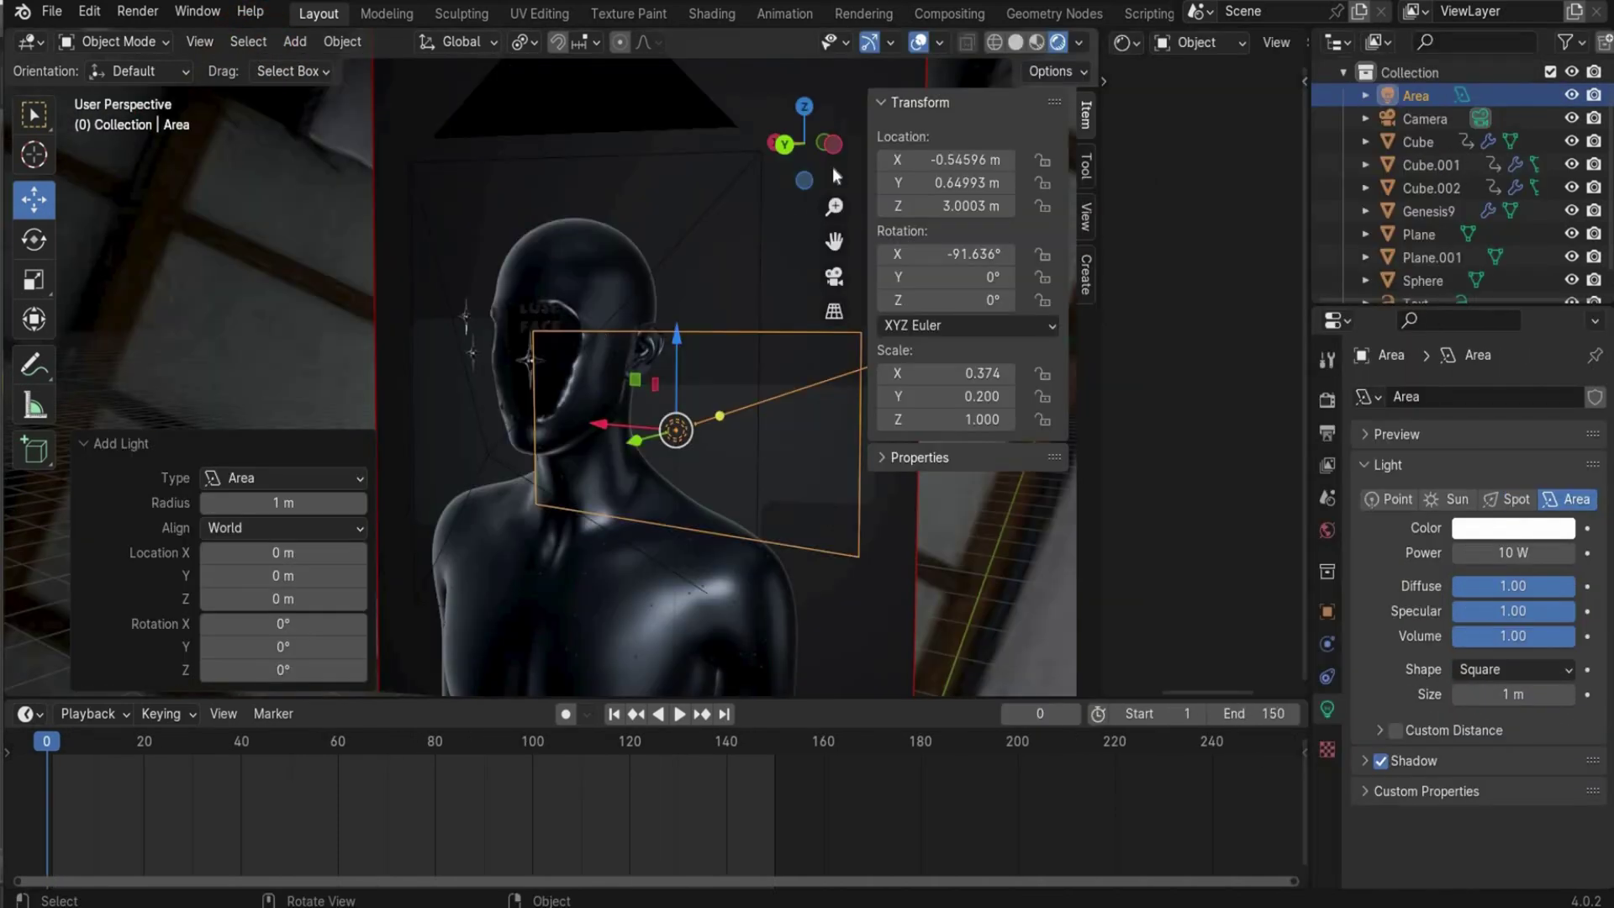
pyautogui.moveTo(832, 168); pyautogui.dragTo(790, 147)
pyautogui.scroll(3, 568, 404)
pyautogui.scroll(-3, 557, 382)
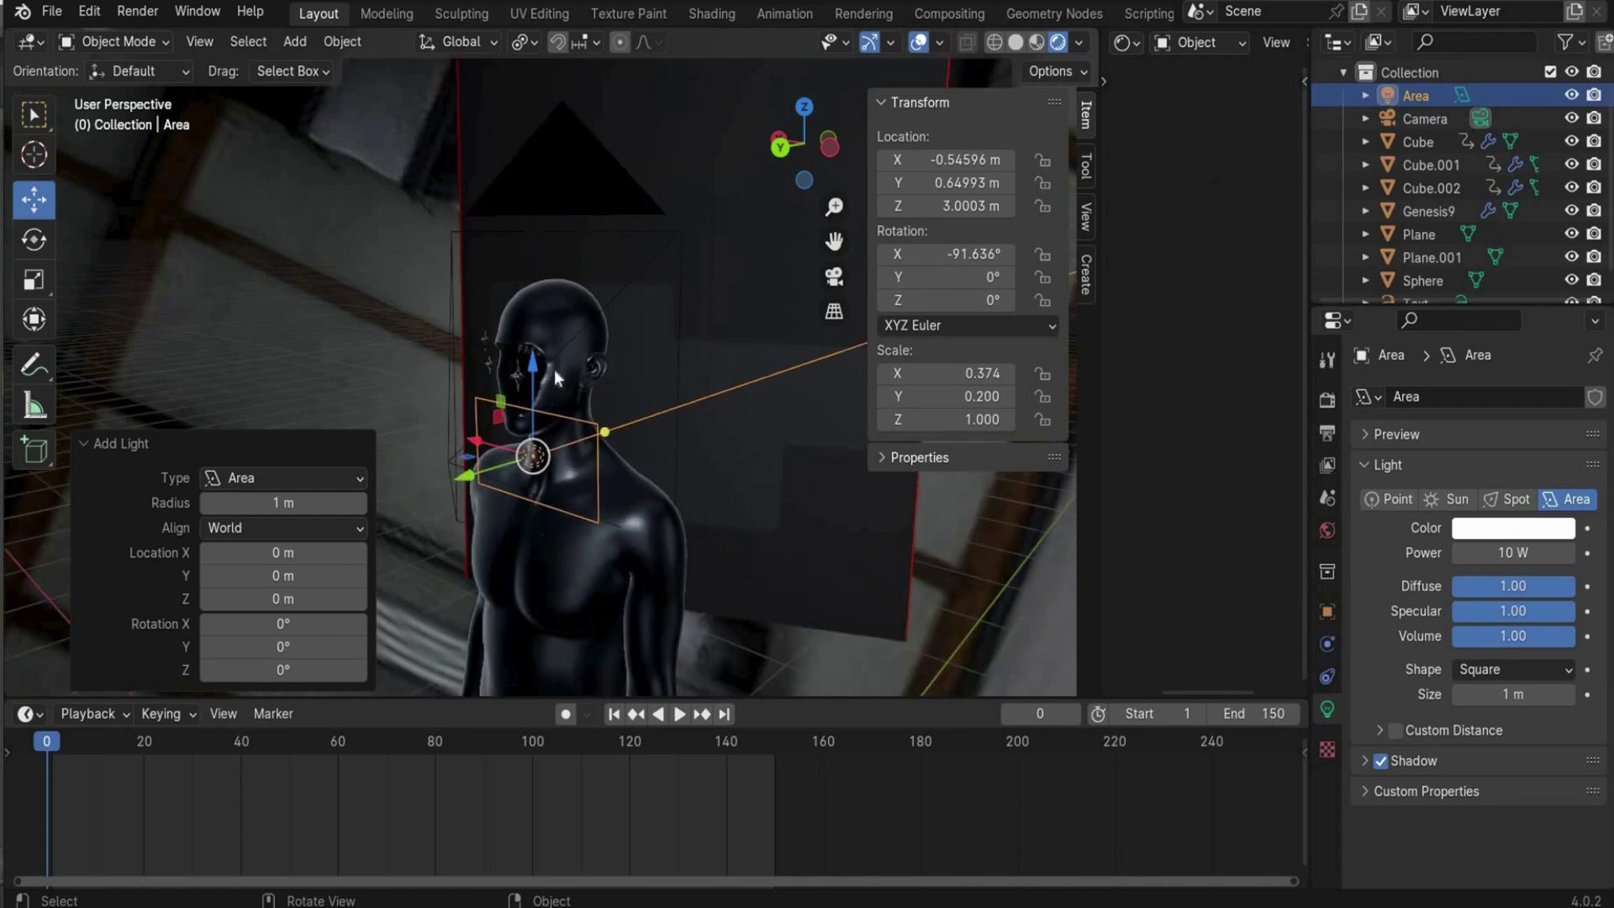
pyautogui.click(834, 277)
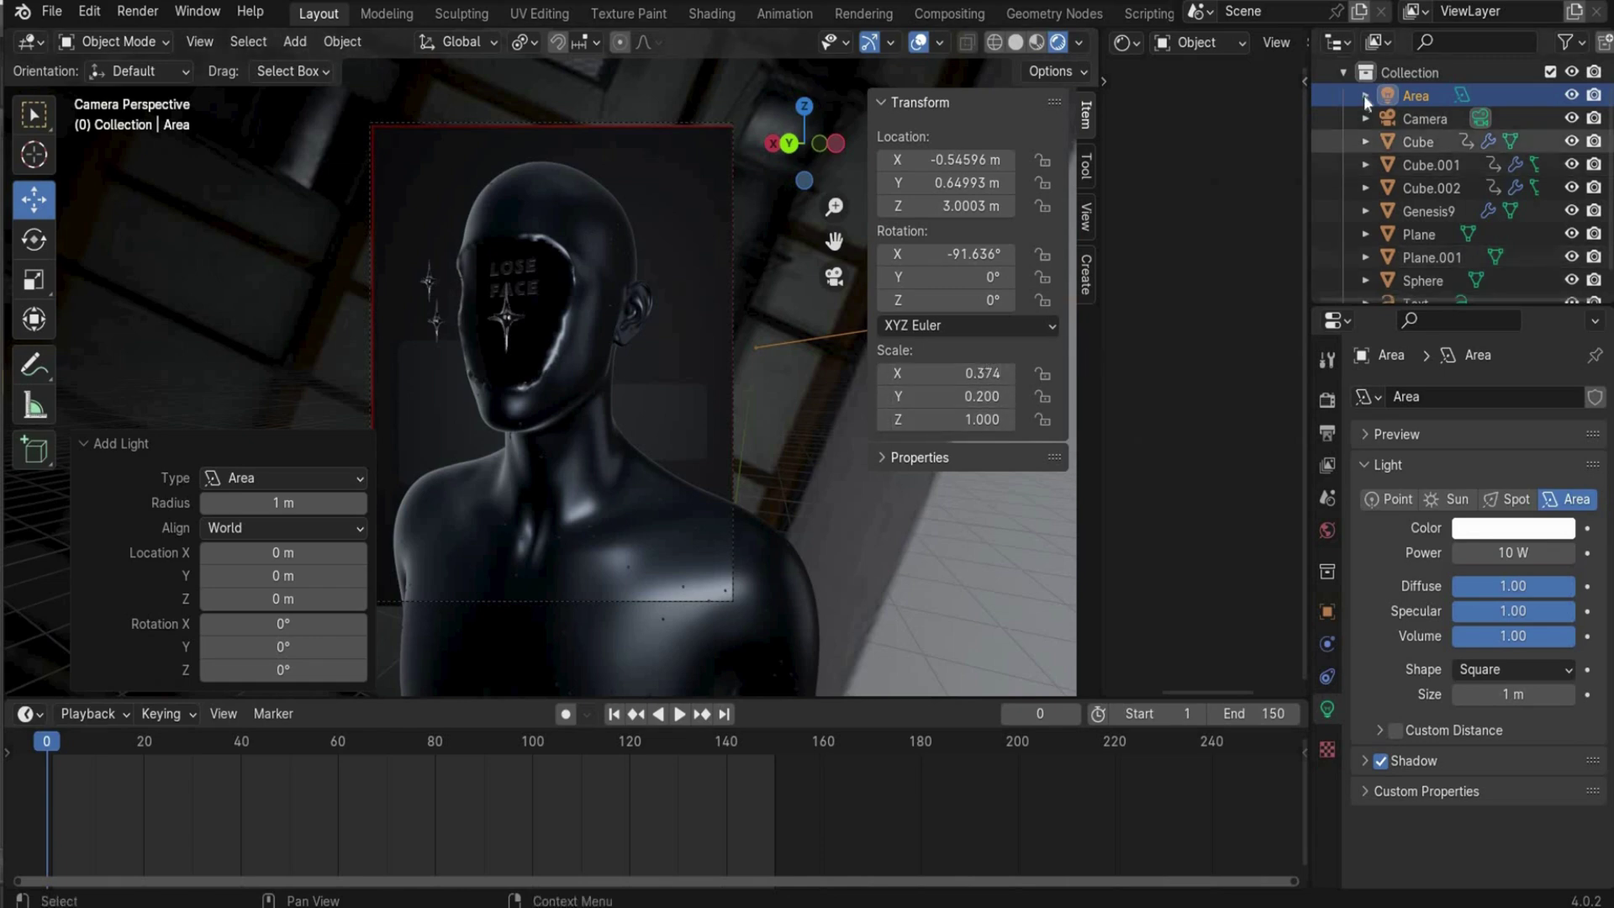
# - Compare the camera view with the area light shown and hidden
pyautogui.click(1569, 98)
pyautogui.click(1570, 98)
pyautogui.click(1569, 98)
pyautogui.click(1569, 97)
pyautogui.click(1570, 97)
pyautogui.click(1569, 98)
pyautogui.click(1569, 98)
pyautogui.click(1570, 98)
# - Set the area light's power to 30 W
pyautogui.click(249, 437)
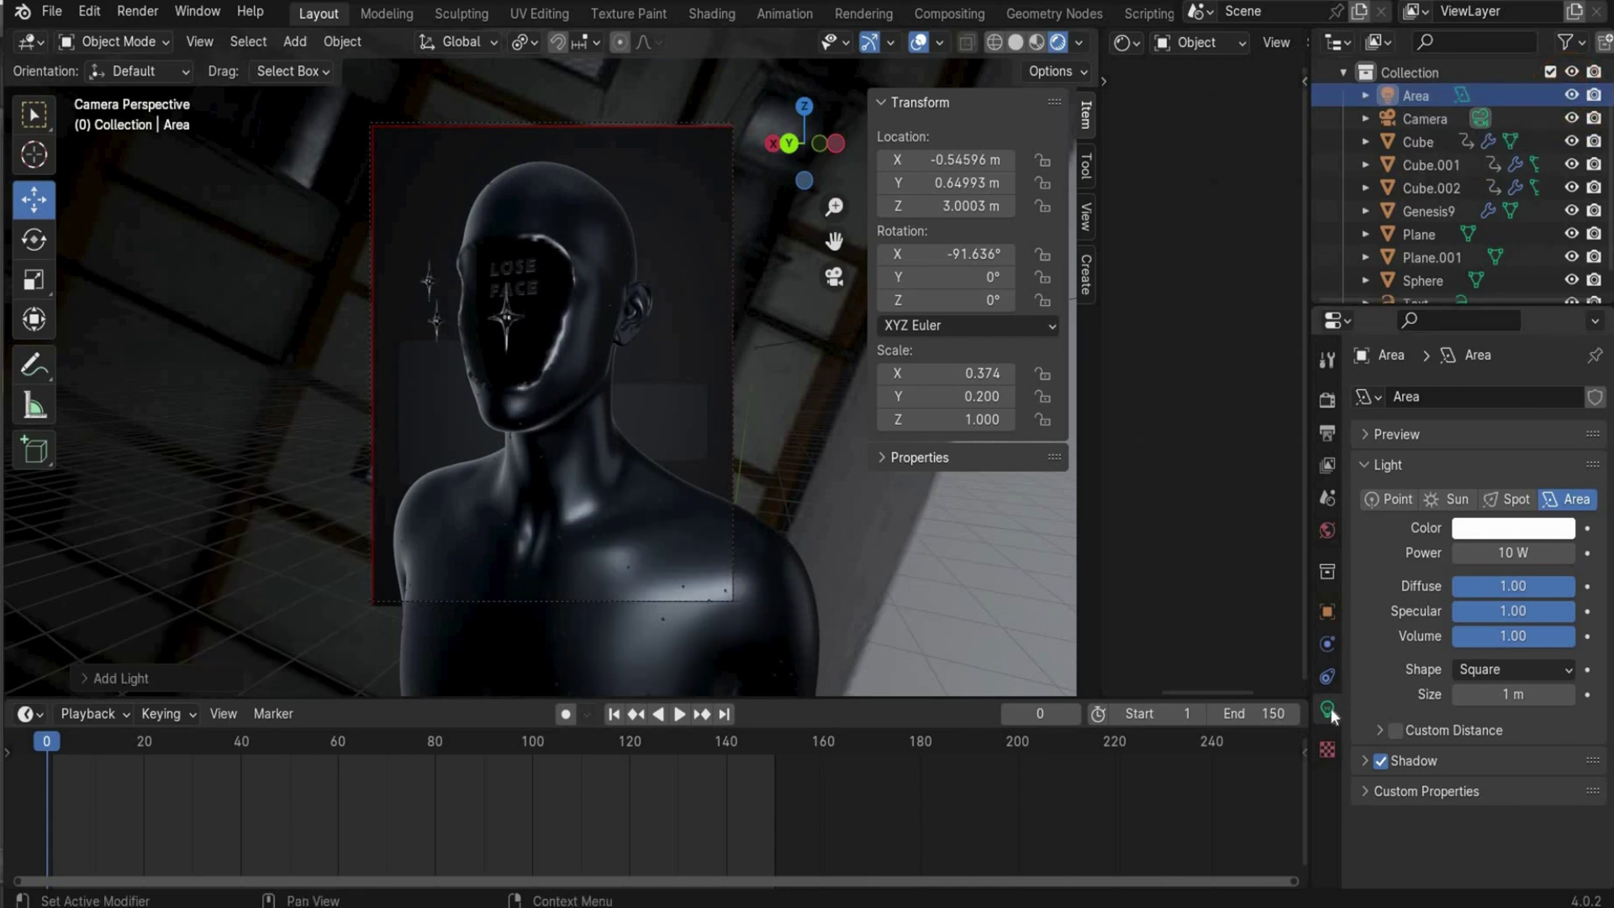
pyautogui.click(1484, 550)
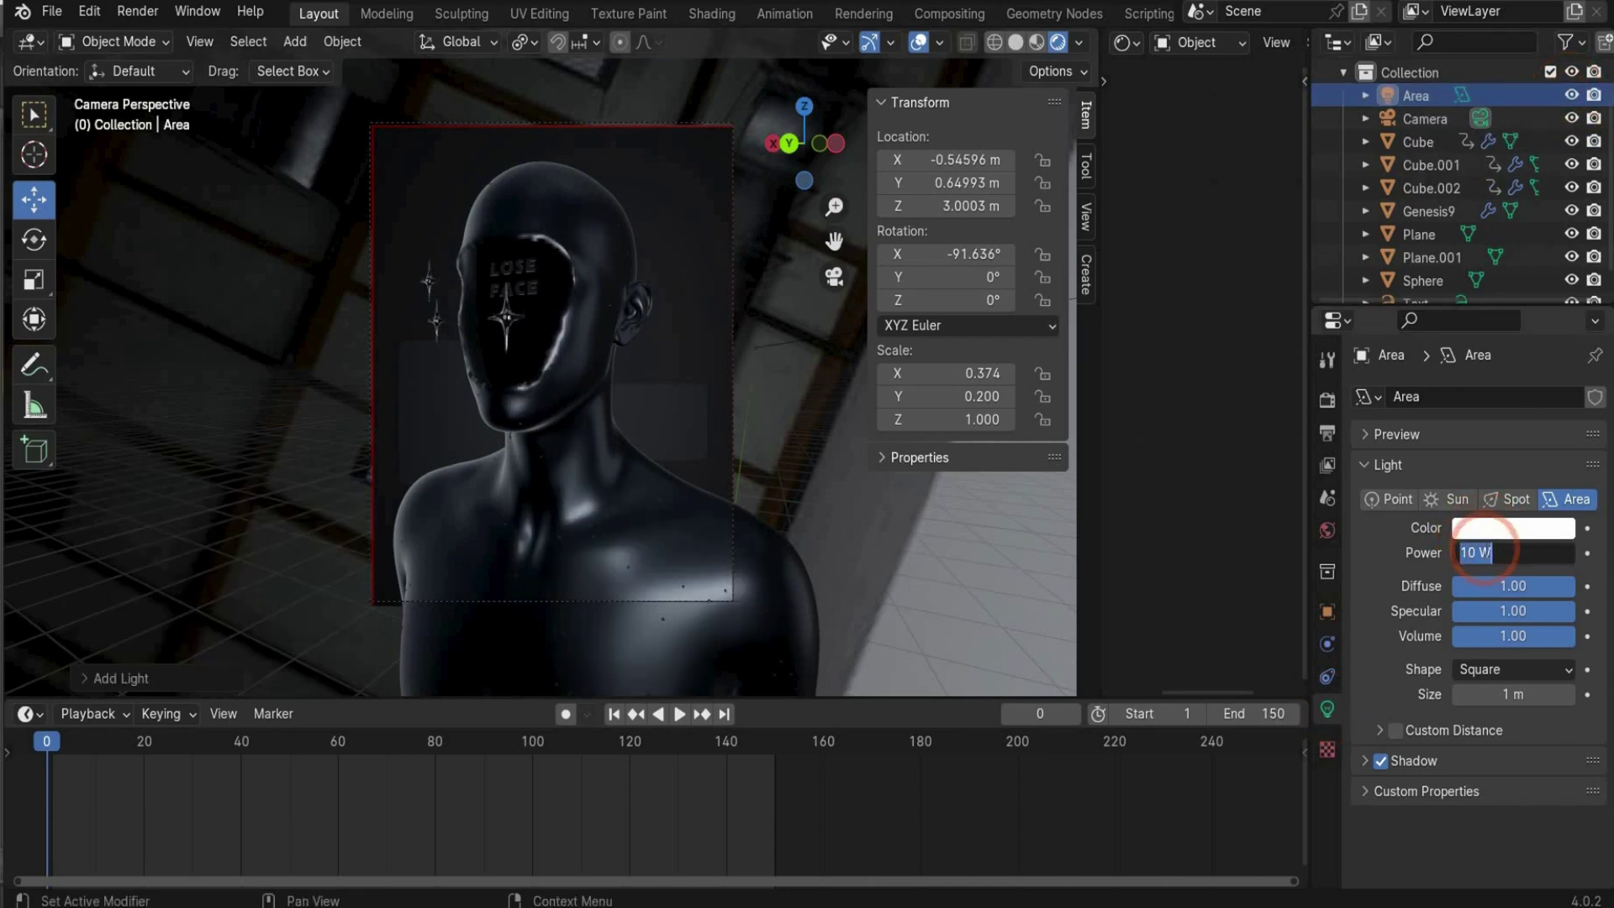
pyautogui.write('30')
pyautogui.press('Return')
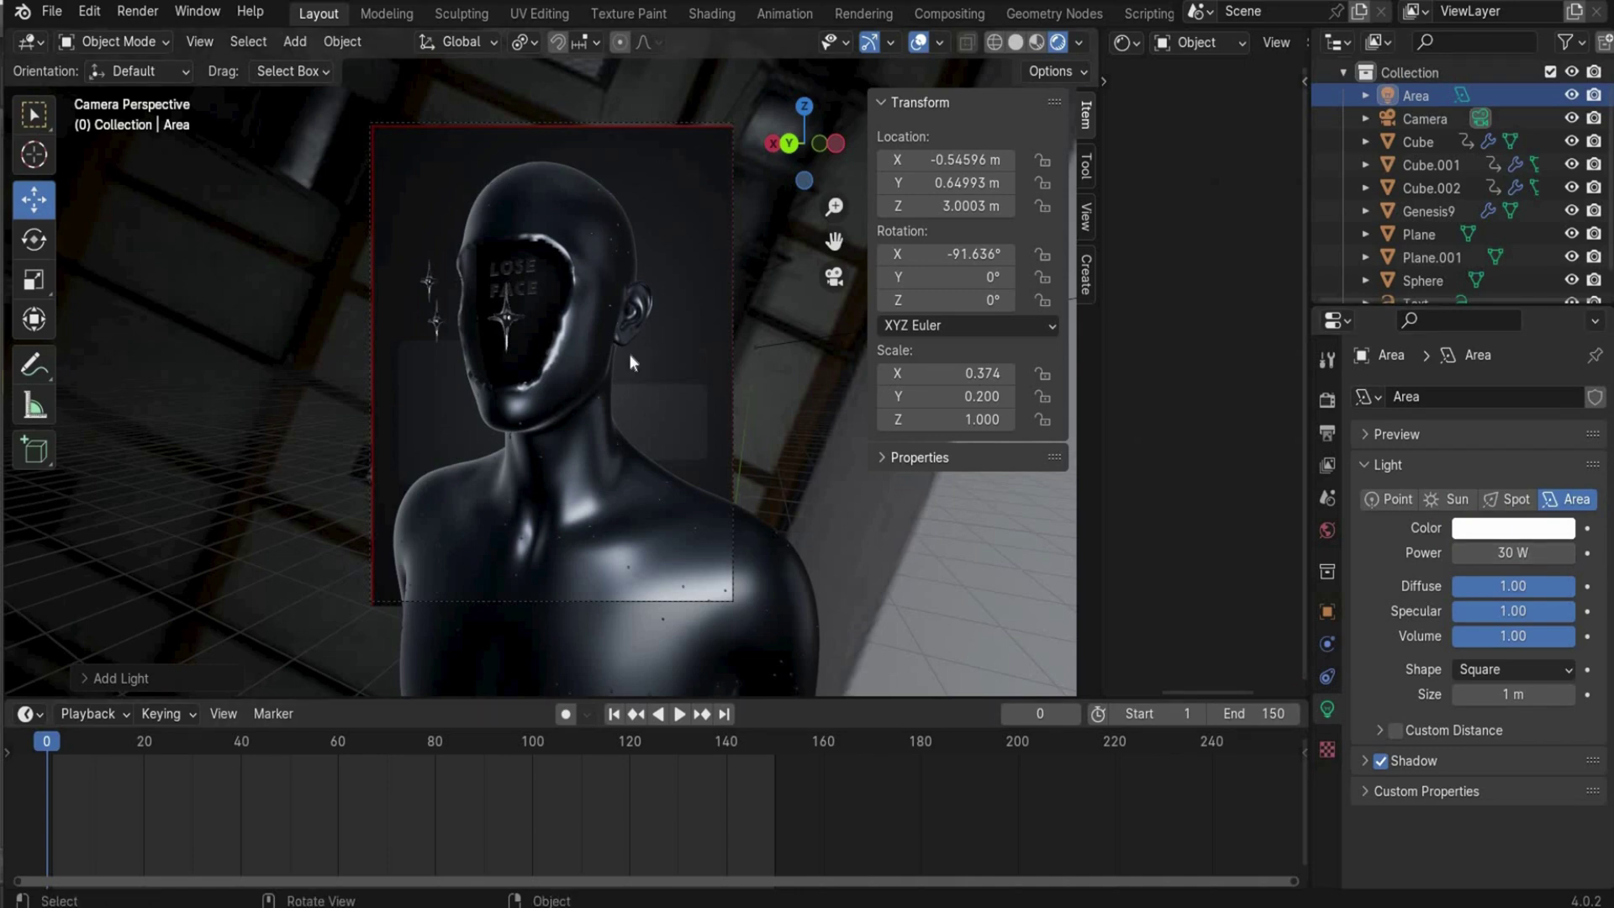
# - Add a point light beside the face opening at about X -0.08, Y 0.37, Z 3.07 m
pyautogui.click(295, 41)
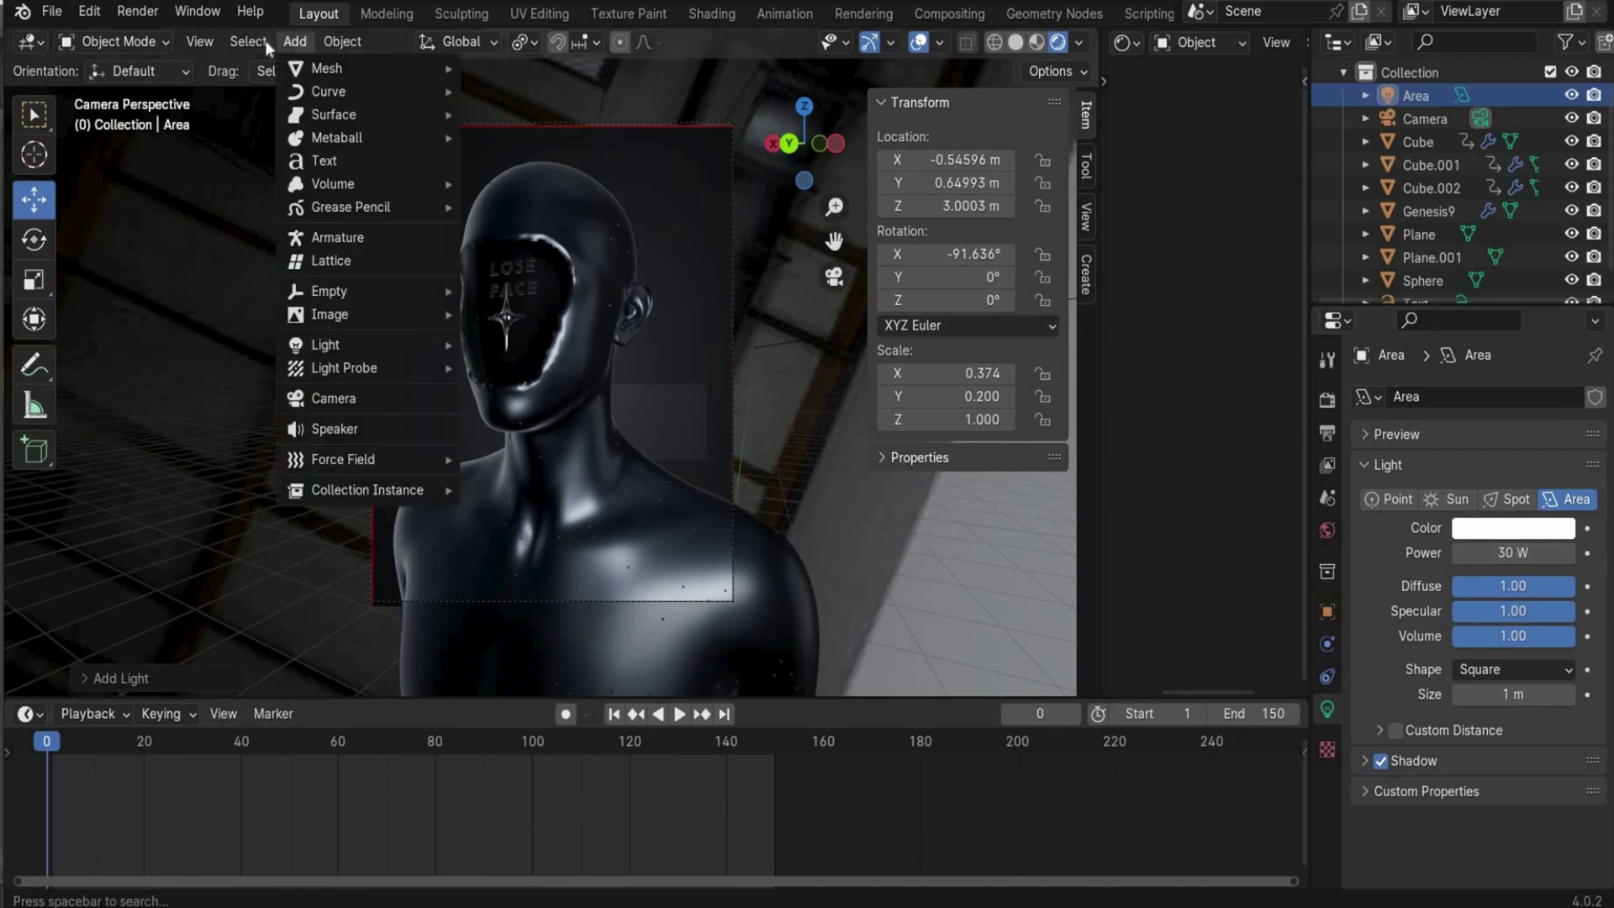
pyautogui.click(248, 42)
pyautogui.click(295, 41)
pyautogui.moveTo(366, 345)
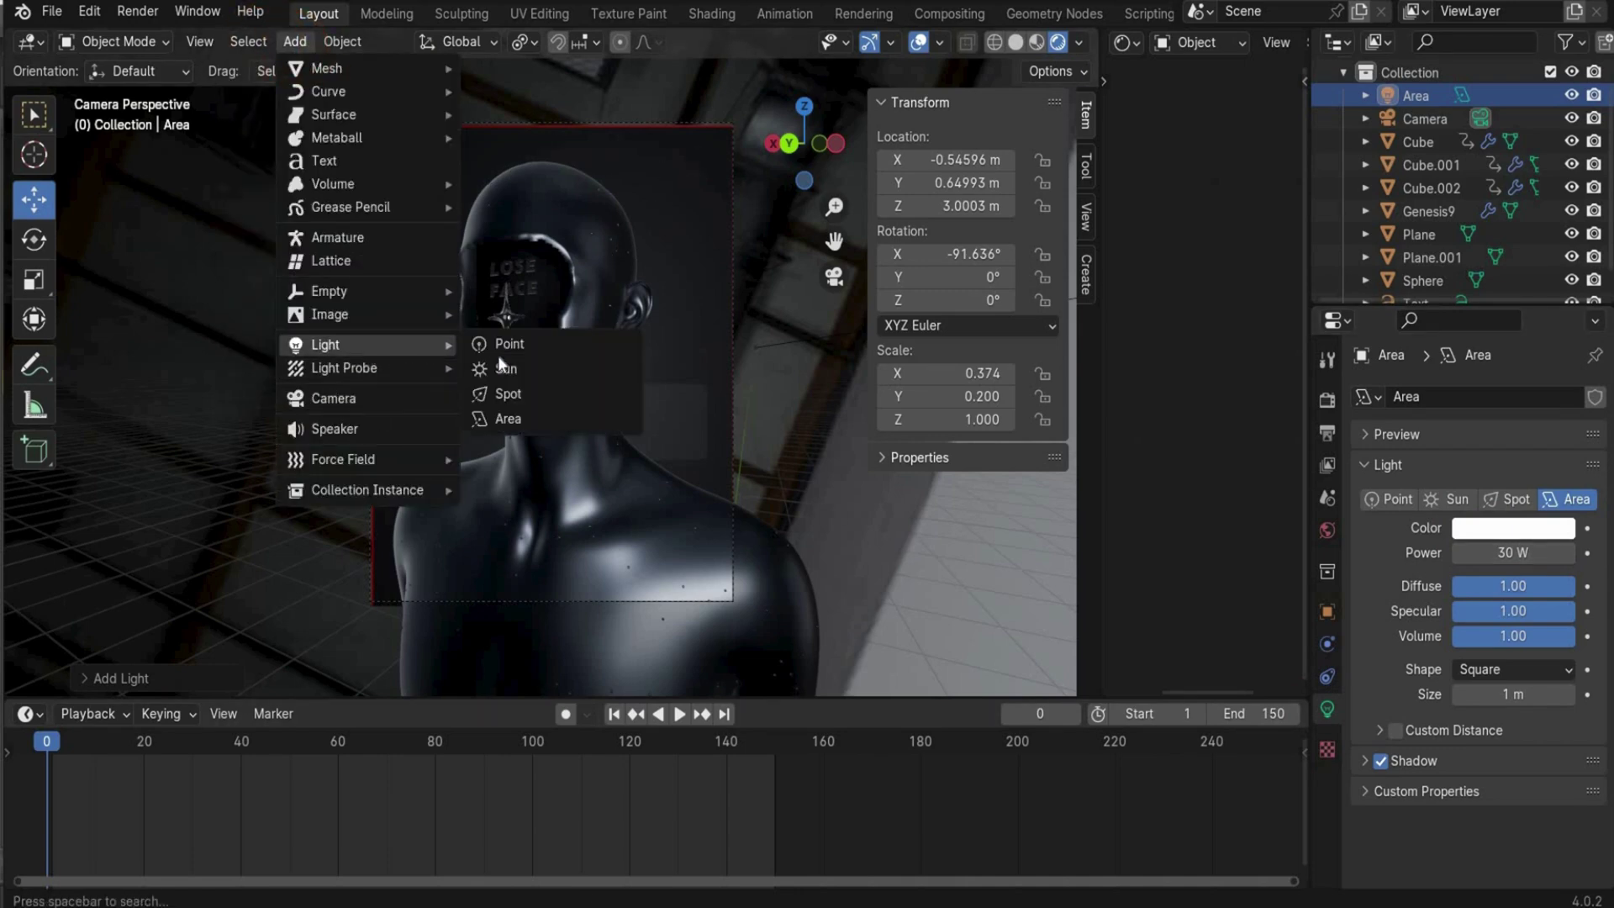
pyautogui.click(512, 353)
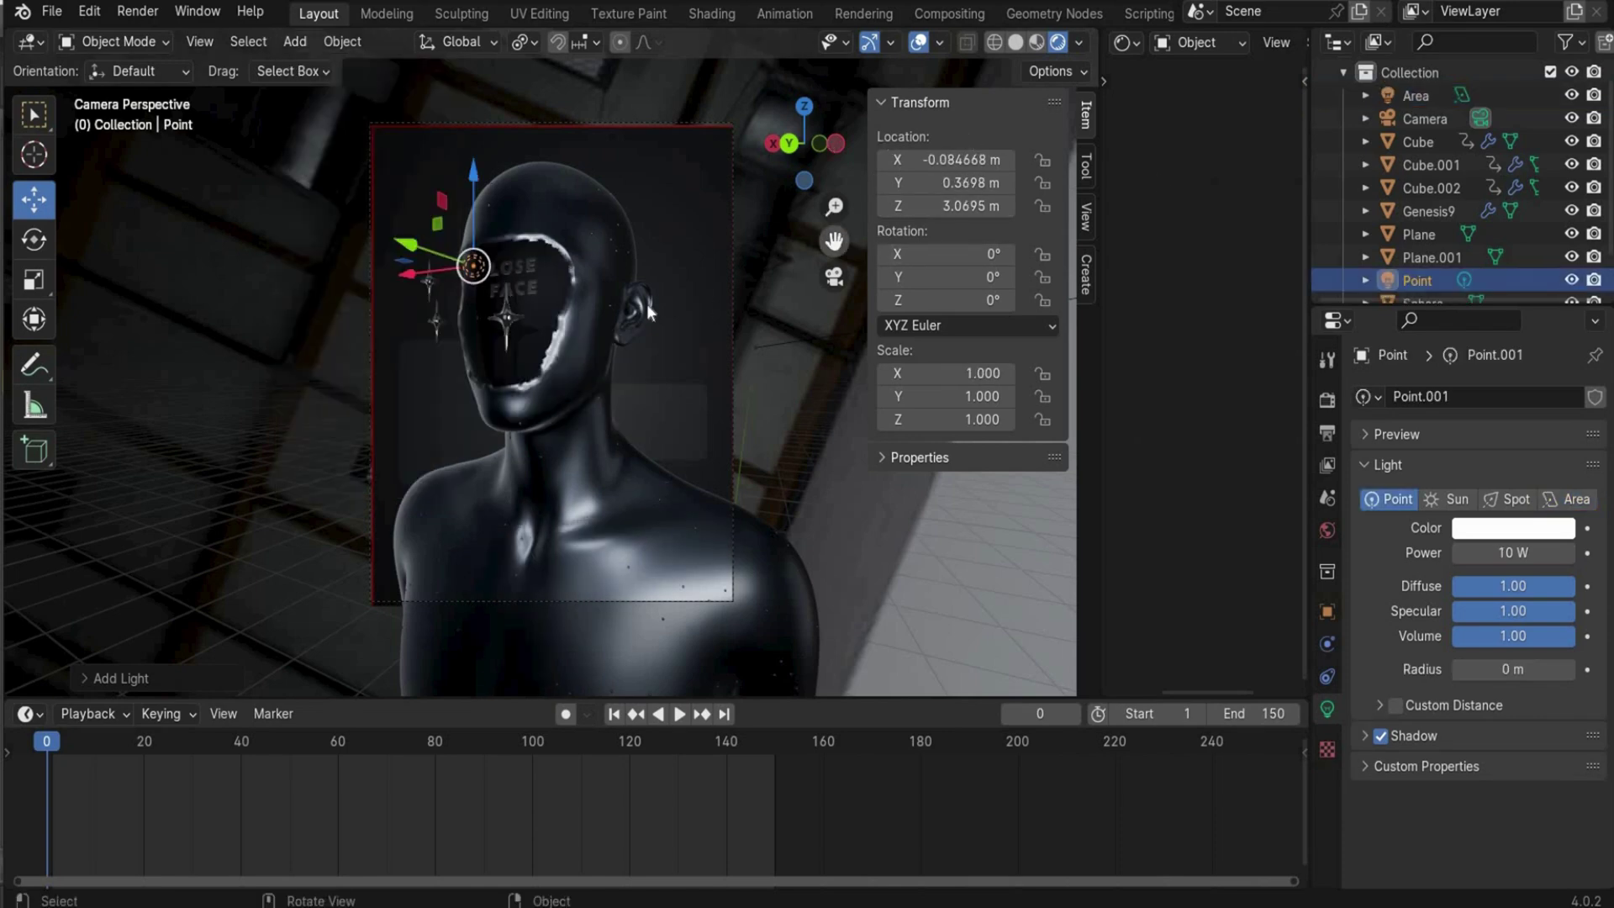
pyautogui.click(249, 349)
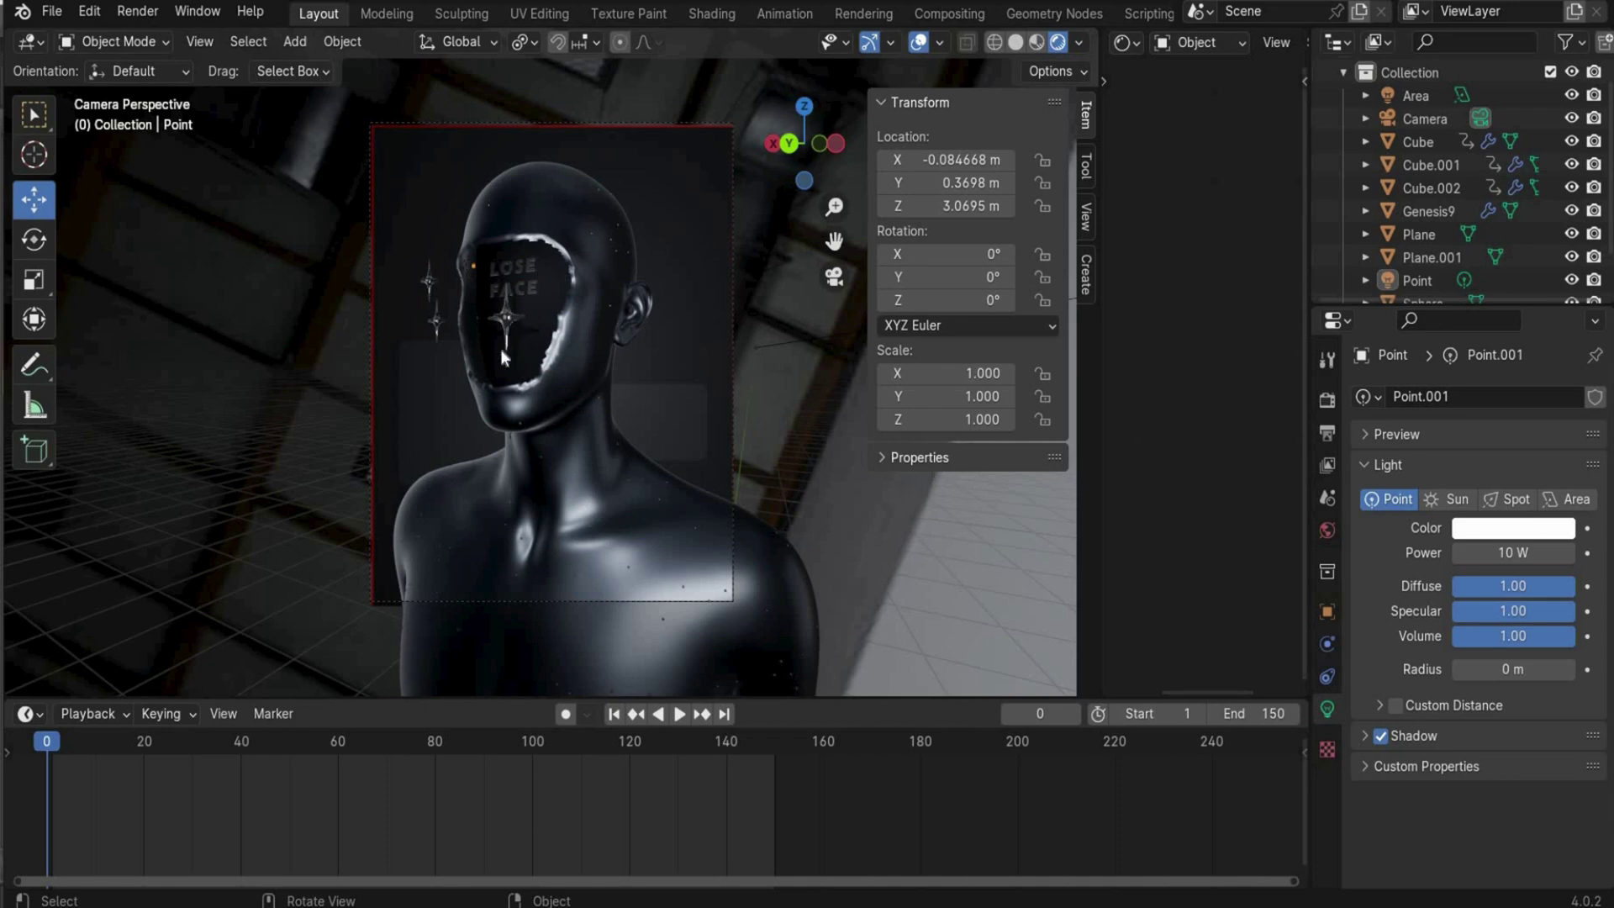
# - Compare the camera view with the face's point light hidden and shown
pyautogui.scroll(-2, 1427, 237)
pyautogui.click(1424, 237)
pyautogui.click(1571, 235)
pyautogui.click(1571, 235)
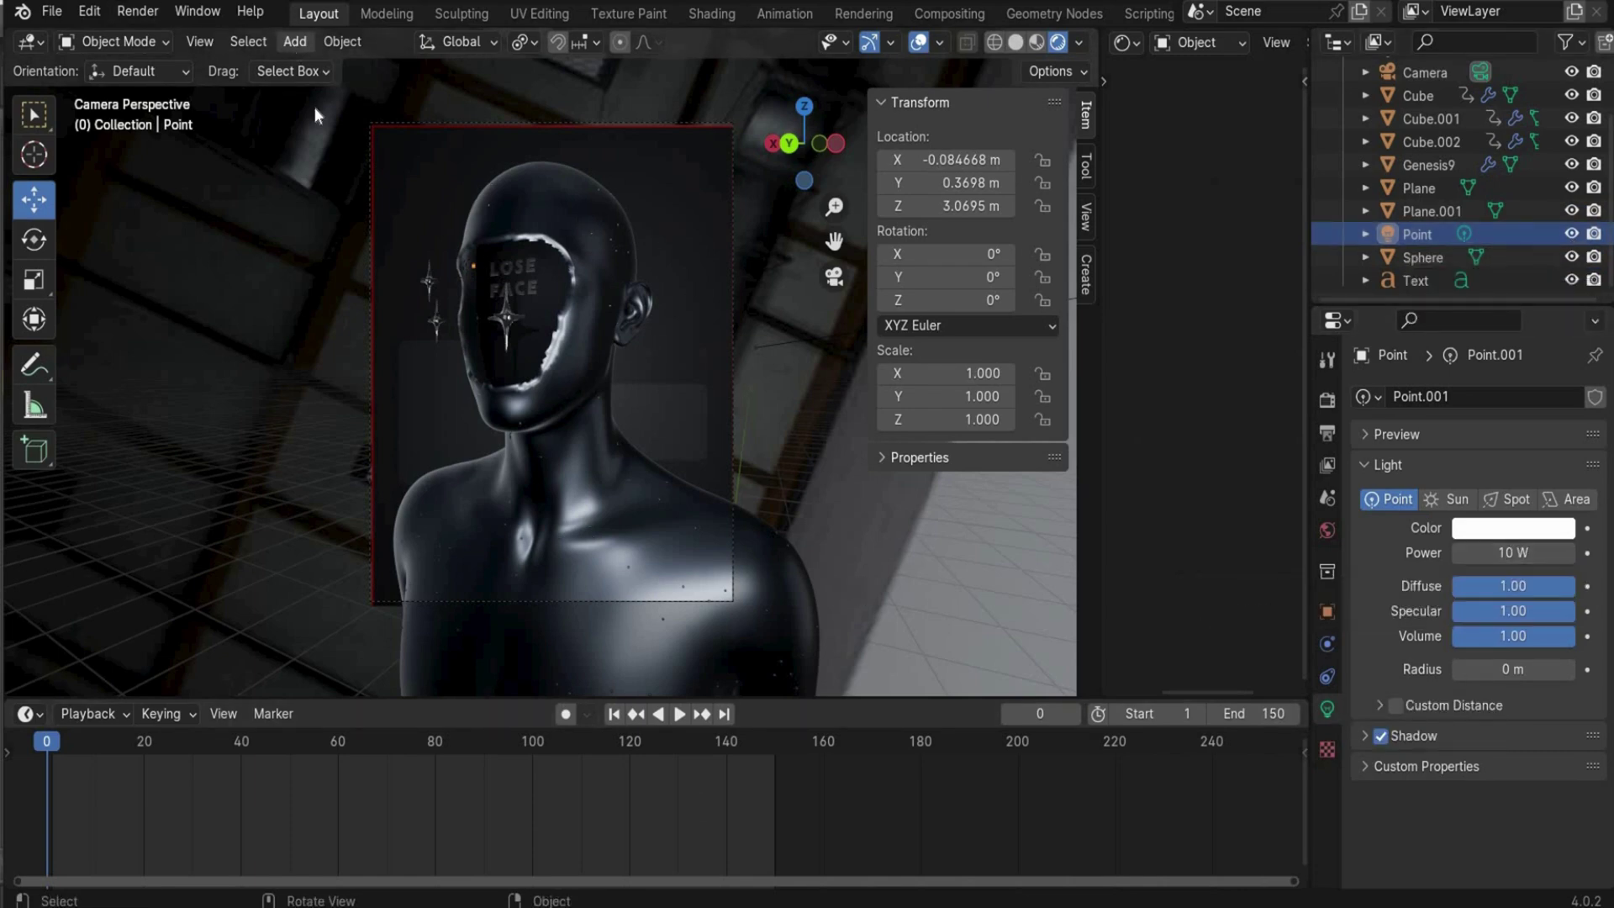
# - Add a second point light behind the shoulder at about X 0.61, Y -0.30, Z 2.78 m
pyautogui.click(290, 43)
pyautogui.moveTo(349, 343)
pyautogui.click(603, 344)
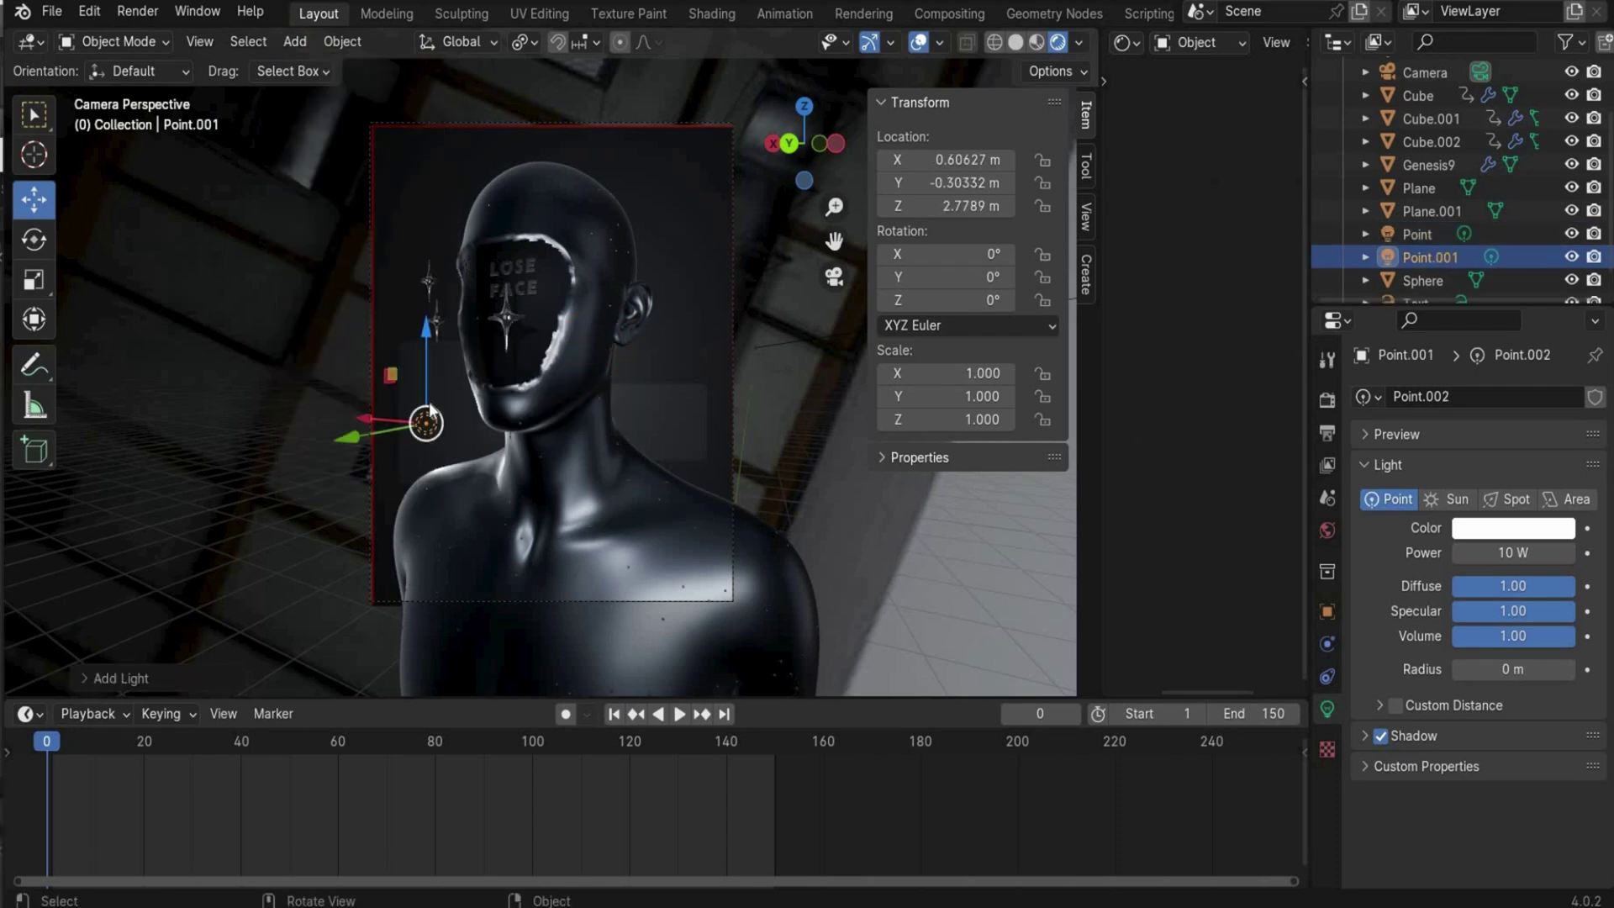
pyautogui.click(834, 278)
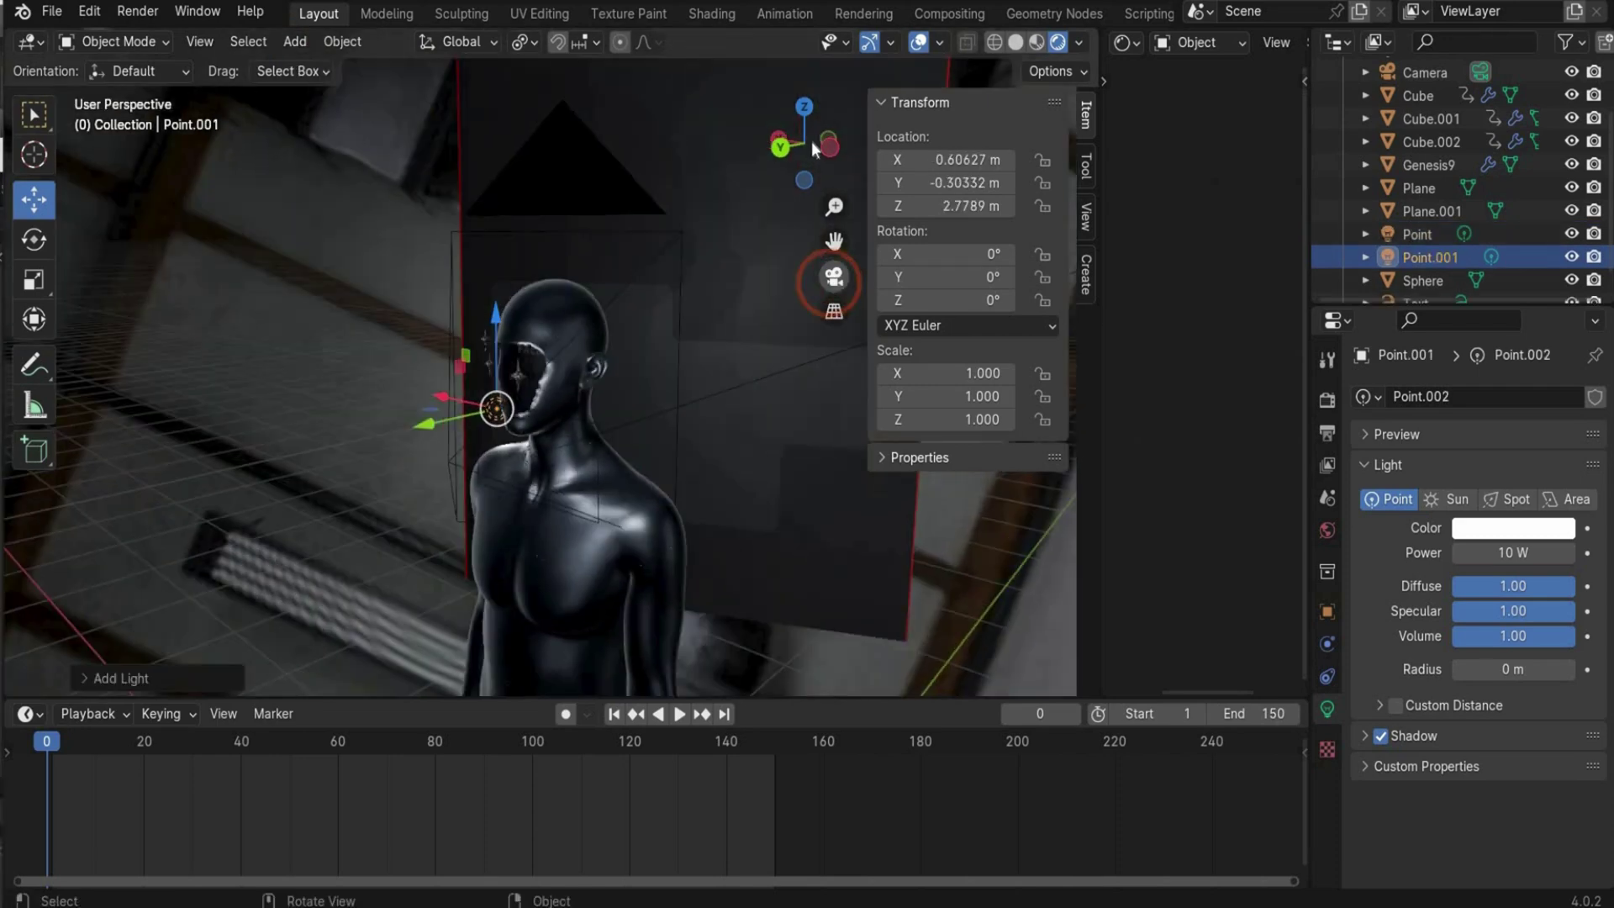
pyautogui.moveTo(778, 145); pyautogui.dragTo(416, 484)
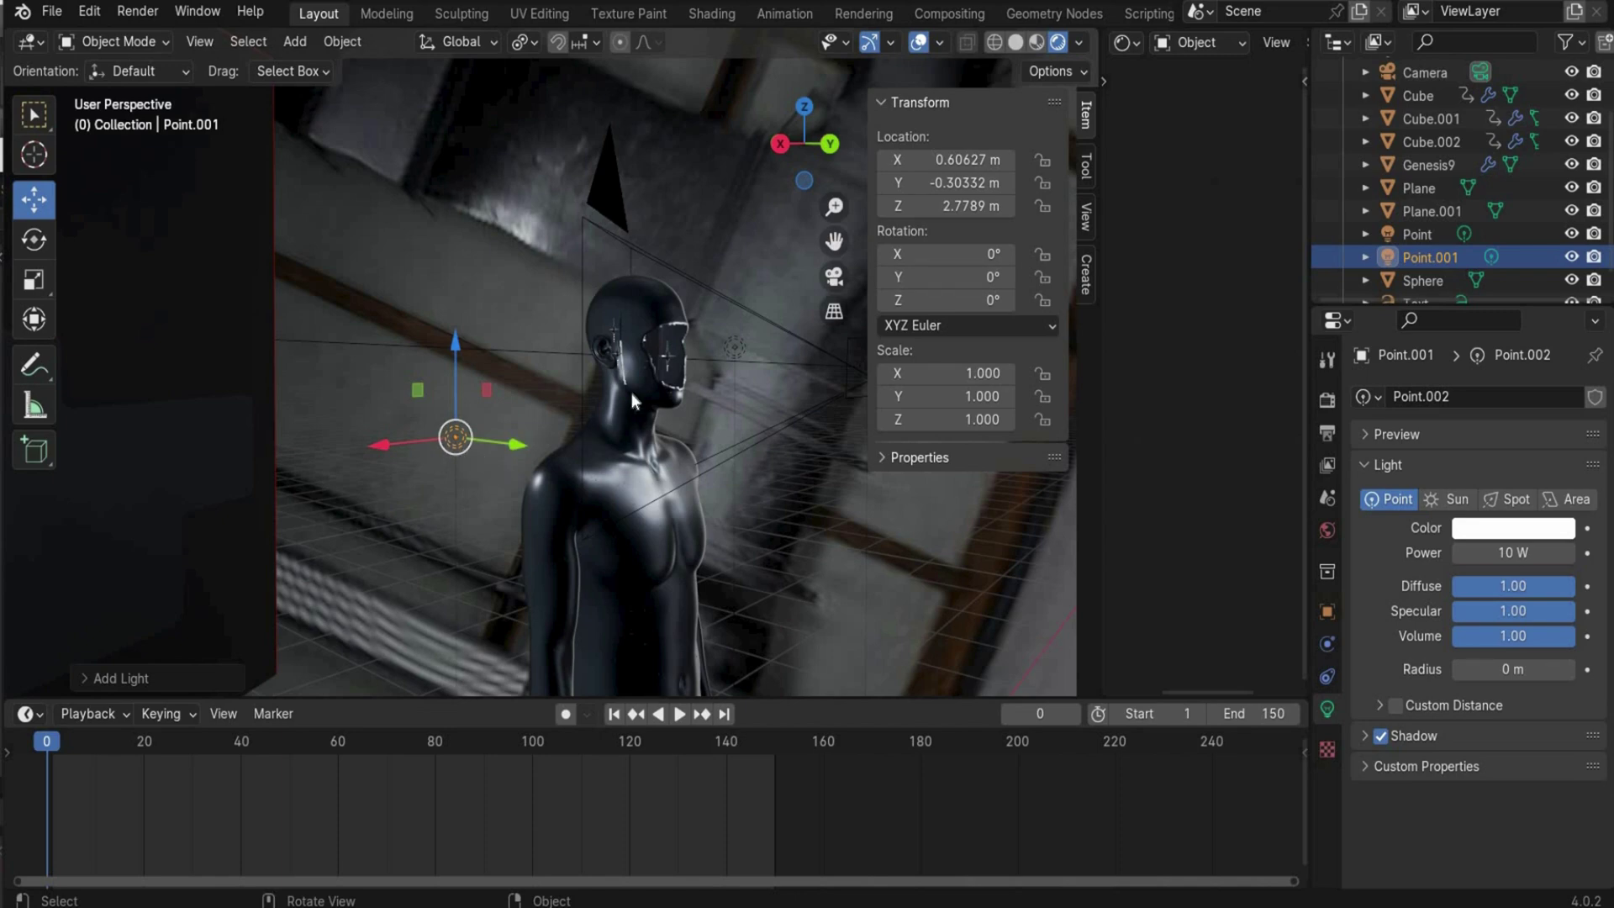
pyautogui.click(834, 276)
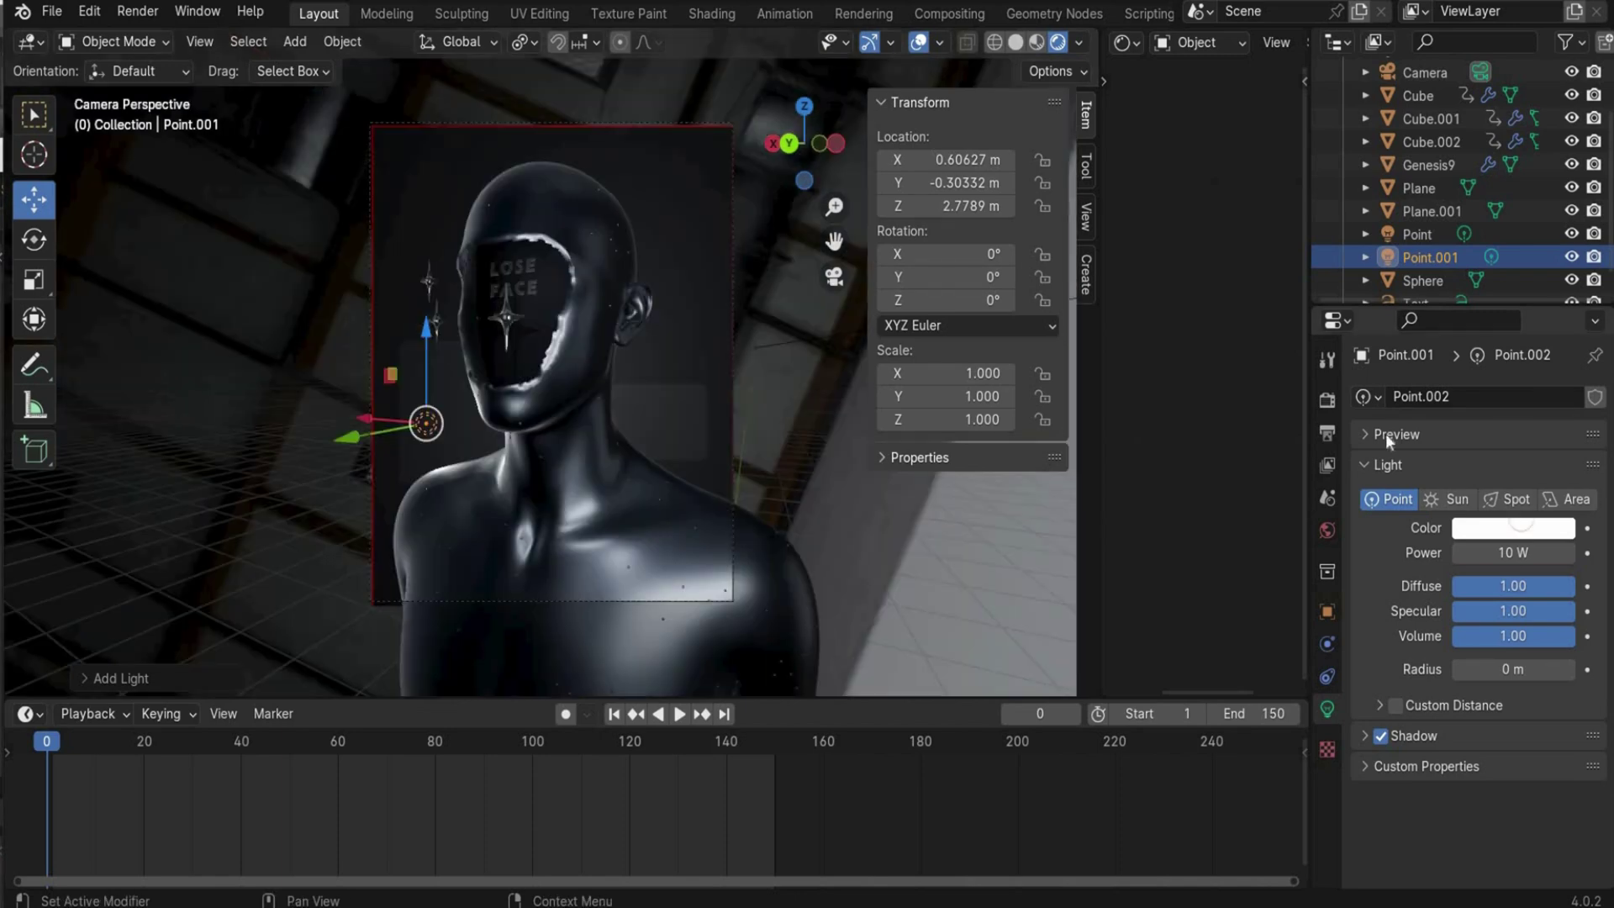
# - Set the shoulder point light's color to the copied violet hex value and its power to 3.5 W
pyautogui.click(1517, 527)
pyautogui.click(1427, 444)
pyautogui.write('797CFF')
pyautogui.press('Return')
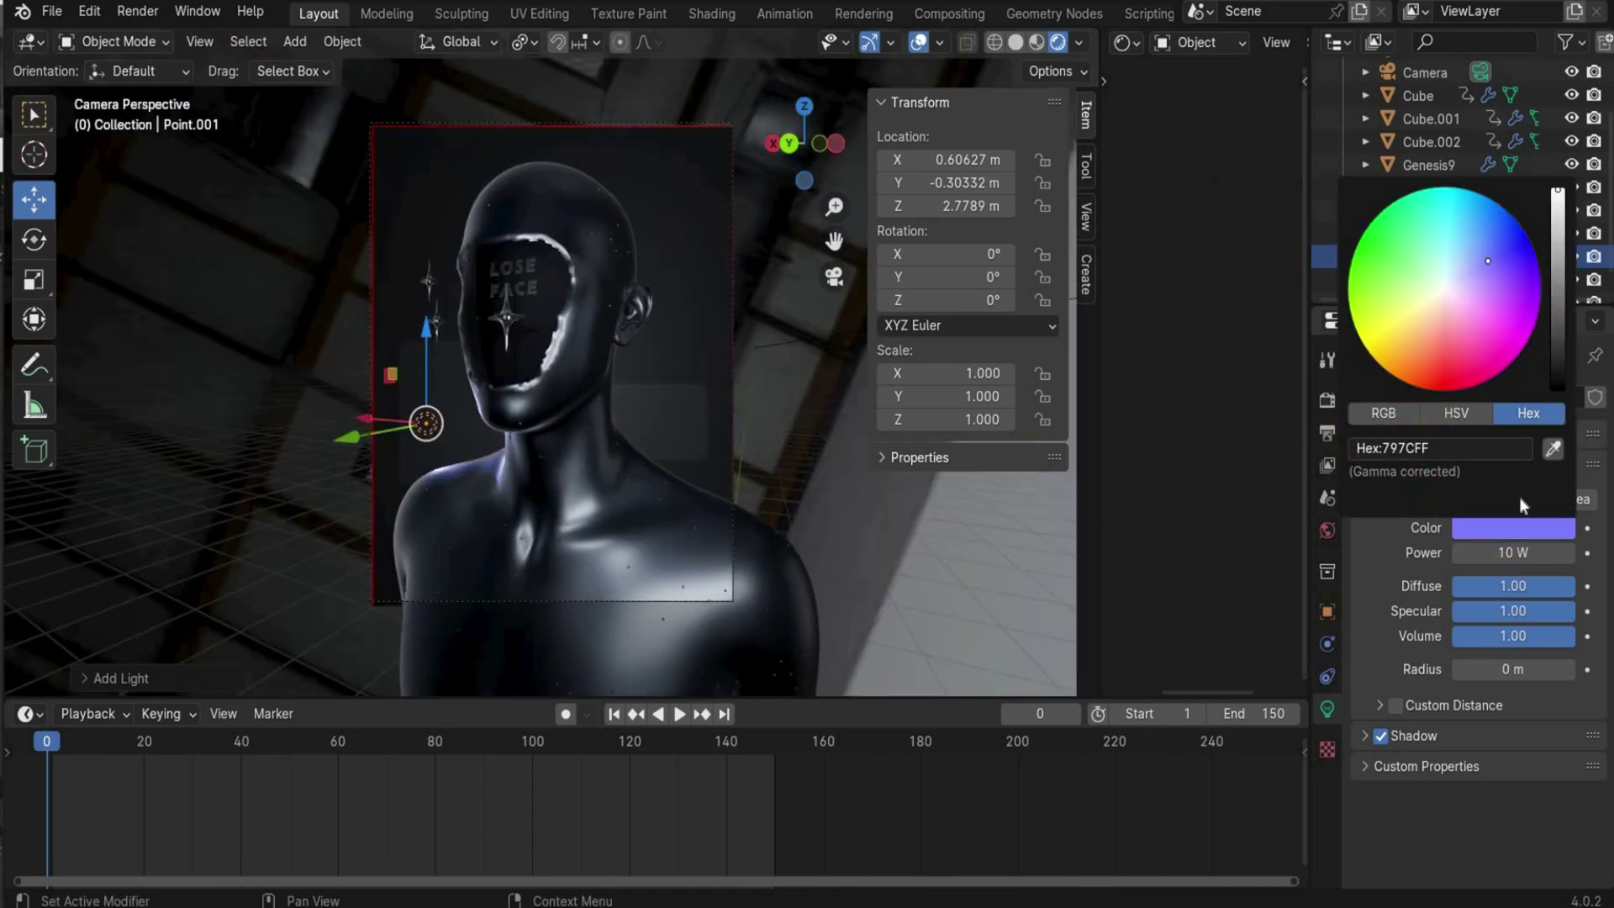
pyautogui.click(1507, 555)
pyautogui.write('3.5')
pyautogui.press('Return')
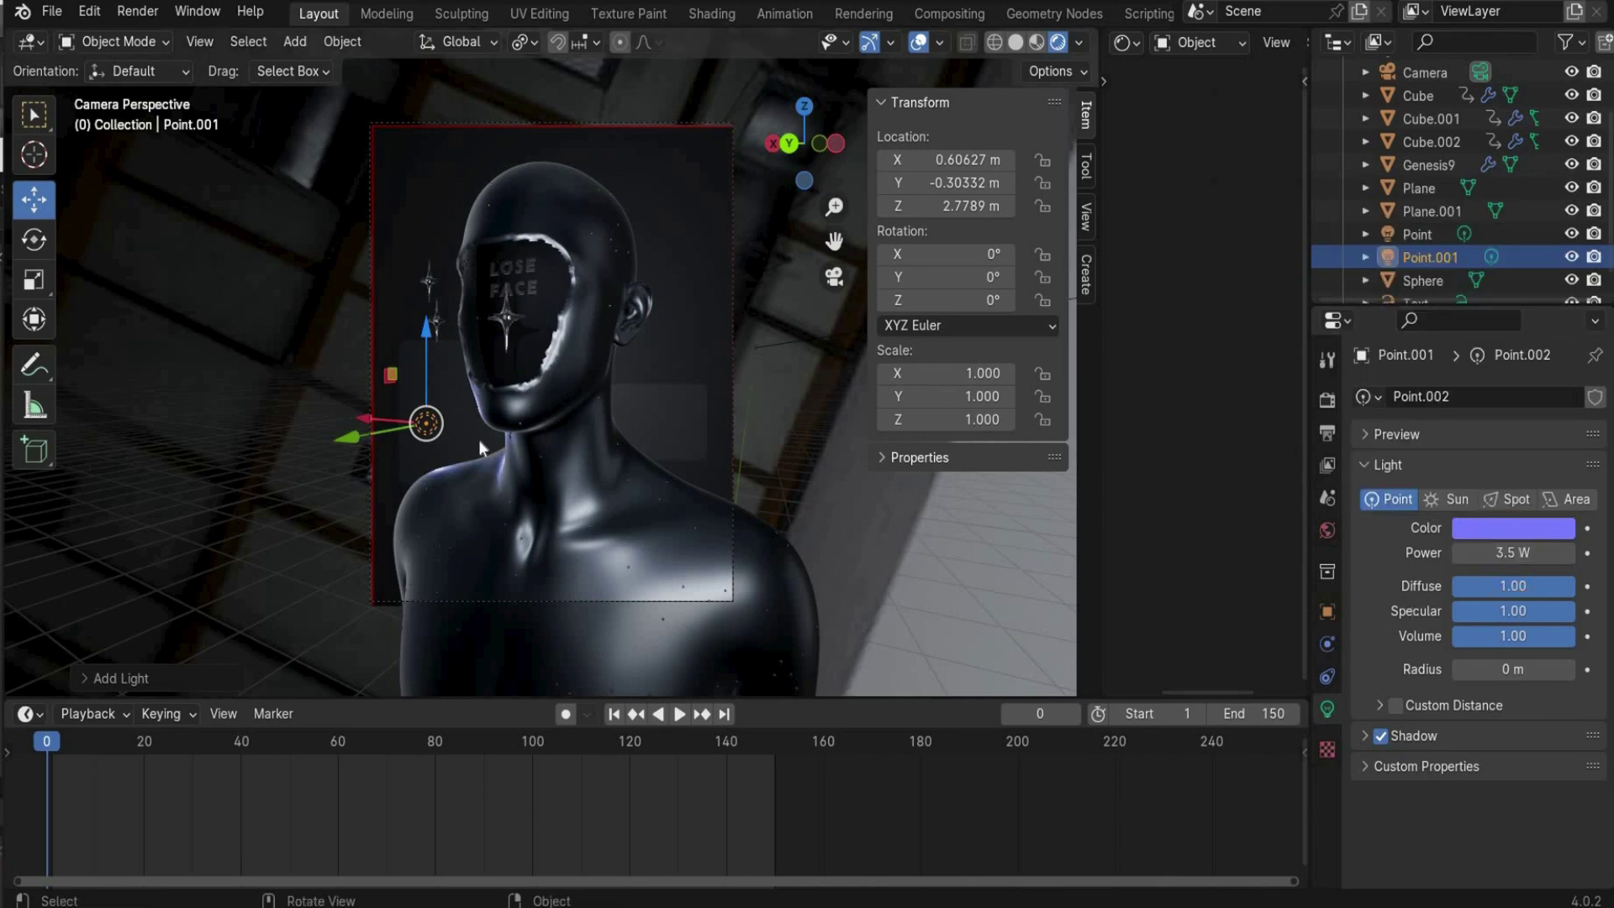
pyautogui.click(498, 469)
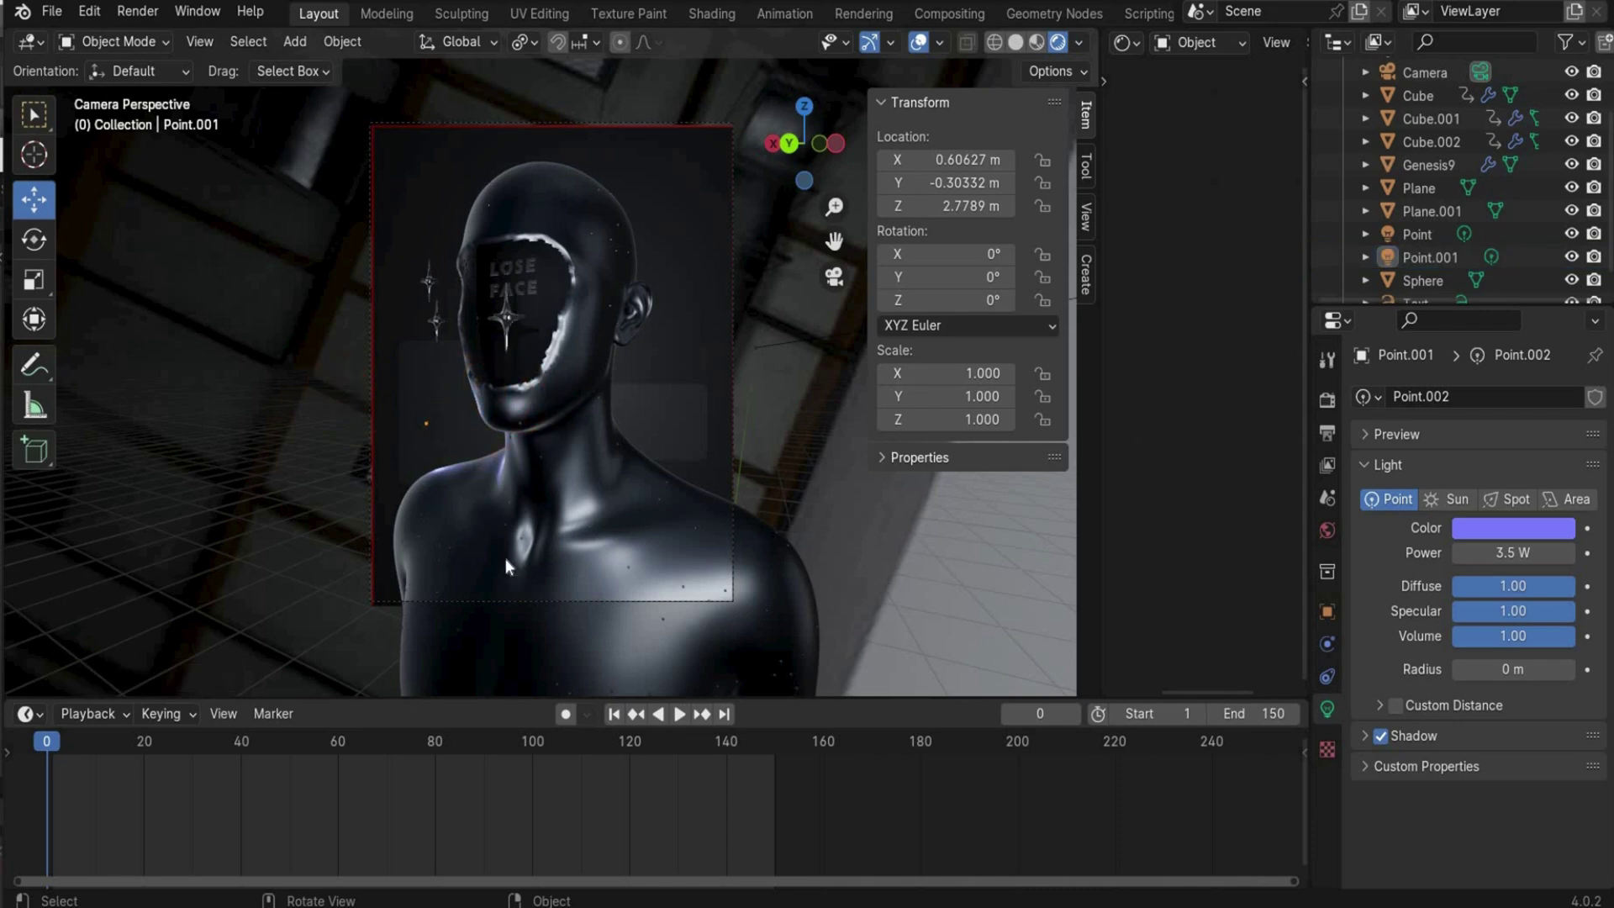
# - Duplicate the violet point light and place the copy near the background plane at about X 1.36, Y -2.71, Z 2.09 m
pyautogui.click(1414, 264)
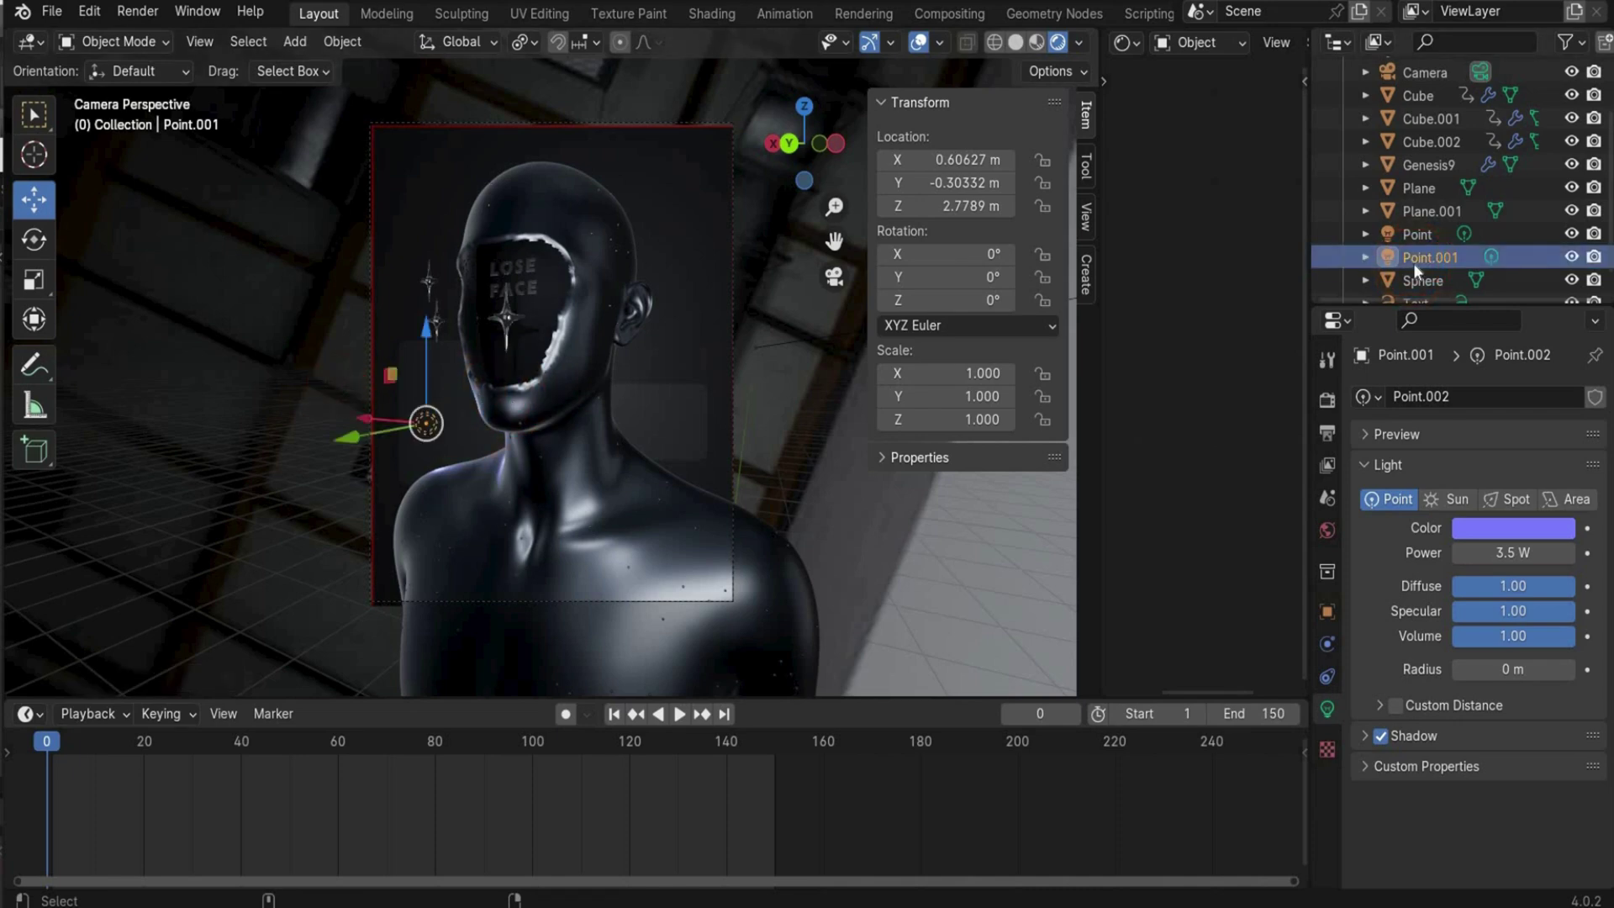
pyautogui.hotkey('ctrl', 'c')
pyautogui.hotkey('ctrl', 'v')
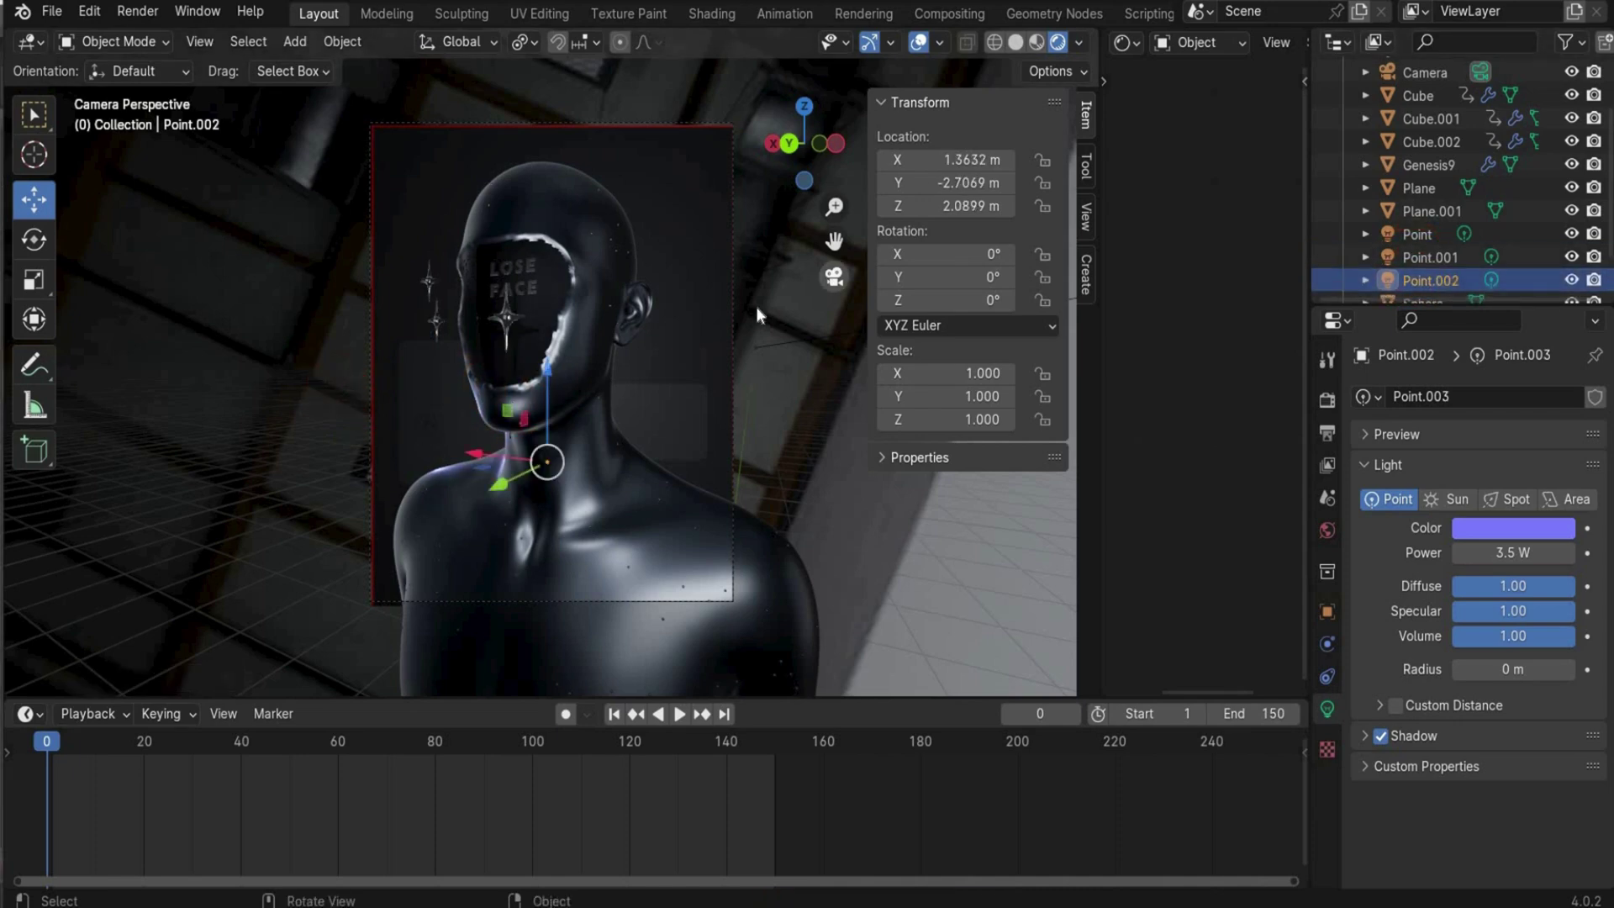
pyautogui.moveTo(755, 306); pyautogui.dragTo(386, 400, button='middle')
pyautogui.scroll(-2, 316, 476)
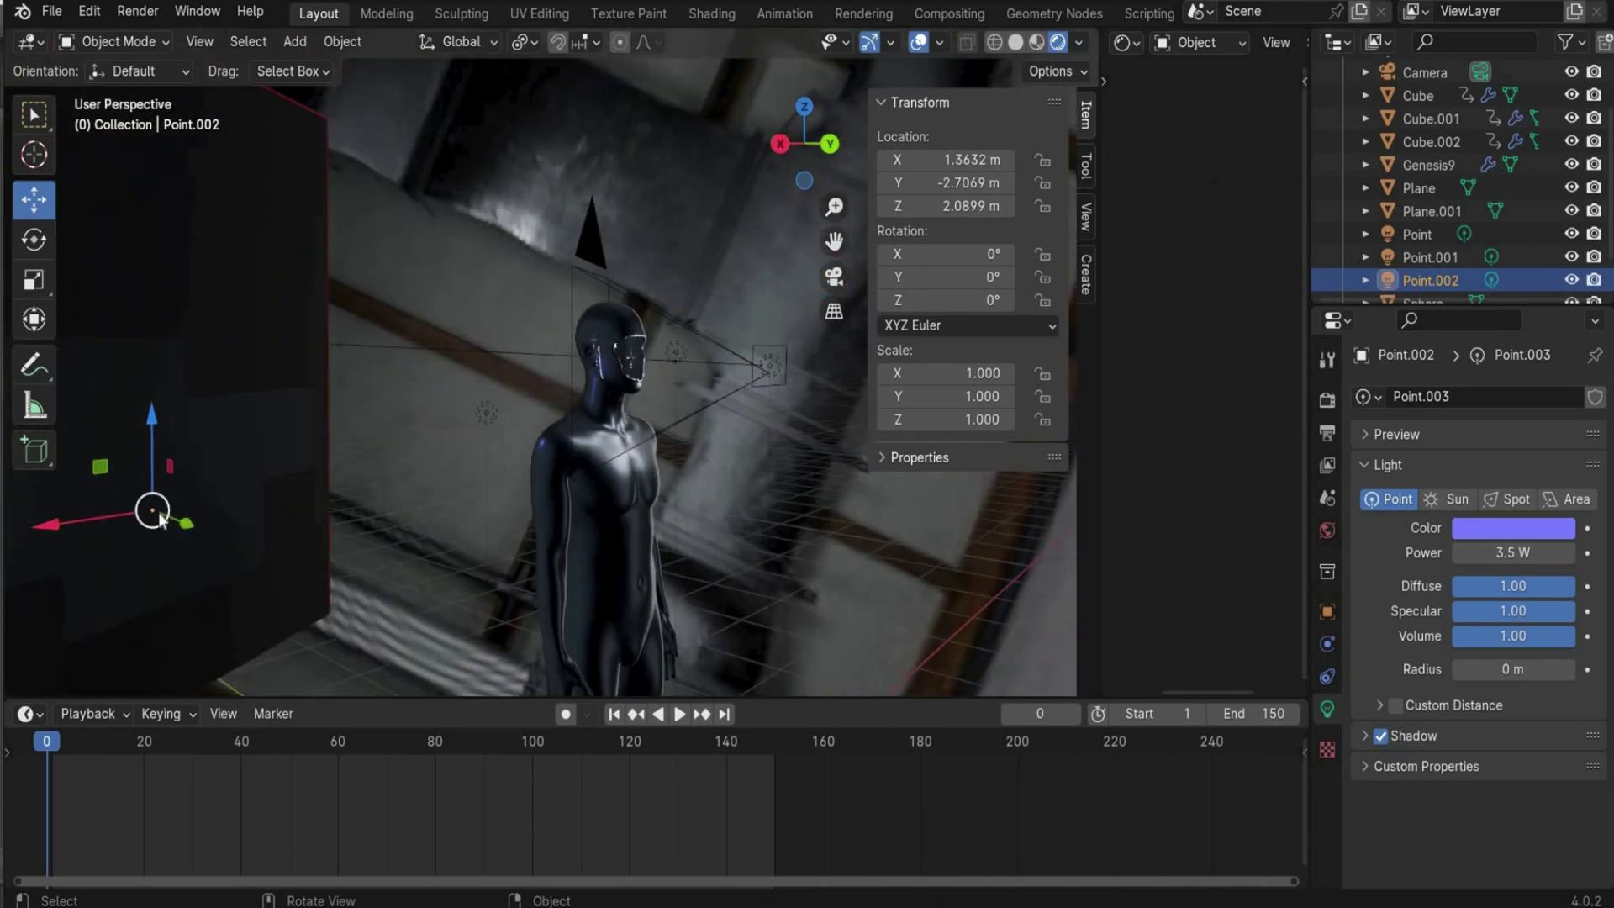
pyautogui.press('KP_0')
# - Set the background point light's power to 530 W and move it to about X 0.95, Y -1.98 m
pyautogui.click(1488, 547)
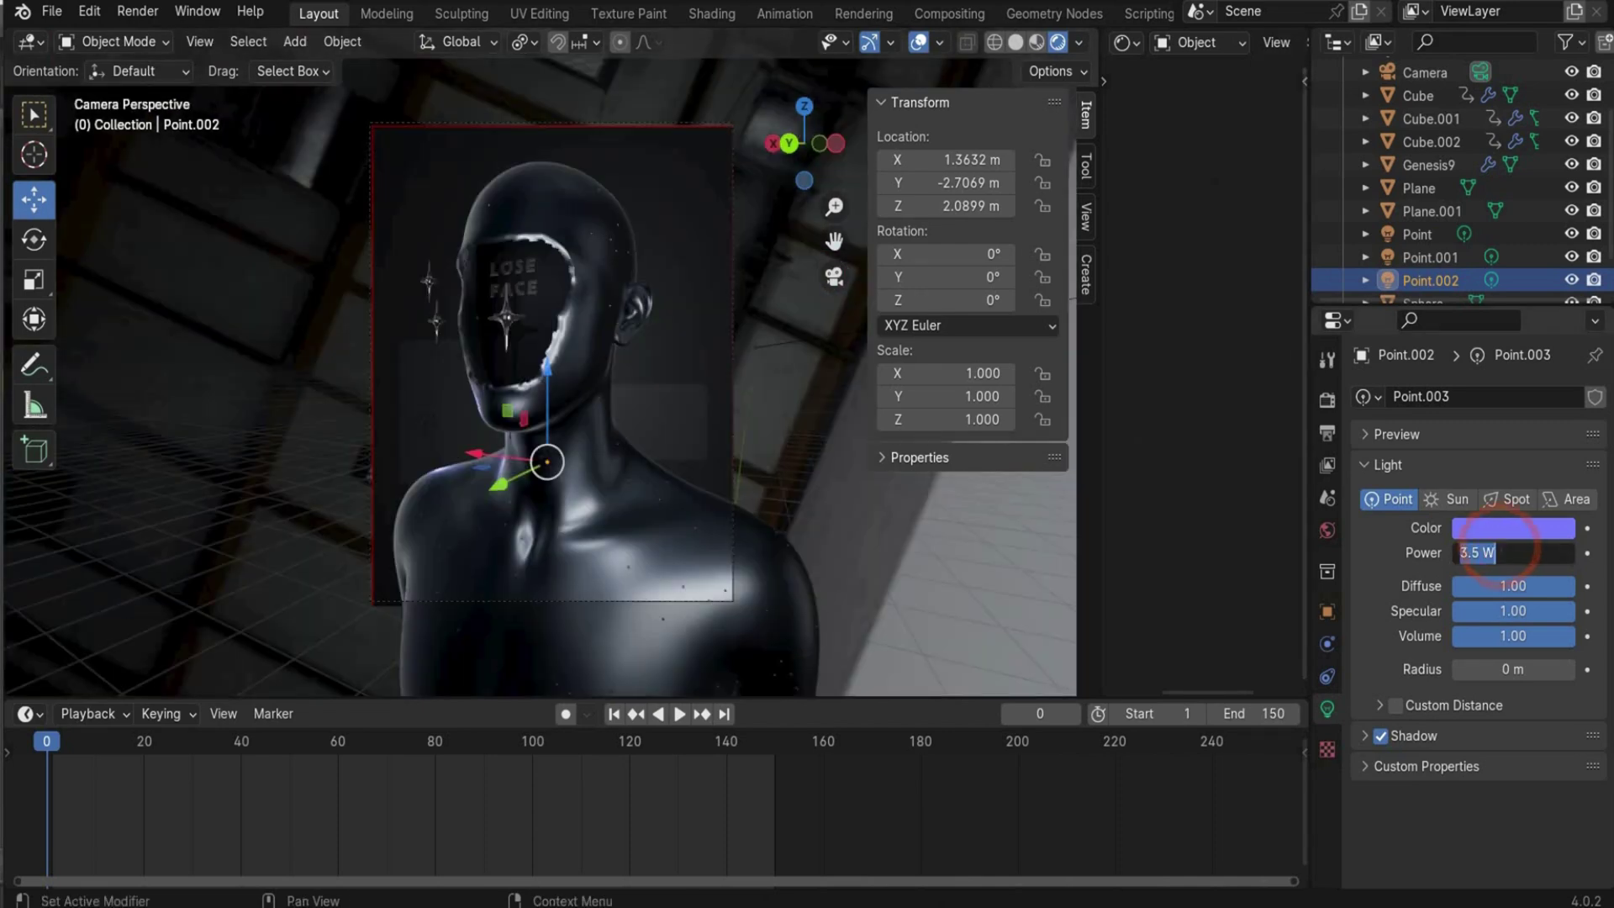
pyautogui.write('530')
pyautogui.press('Return')
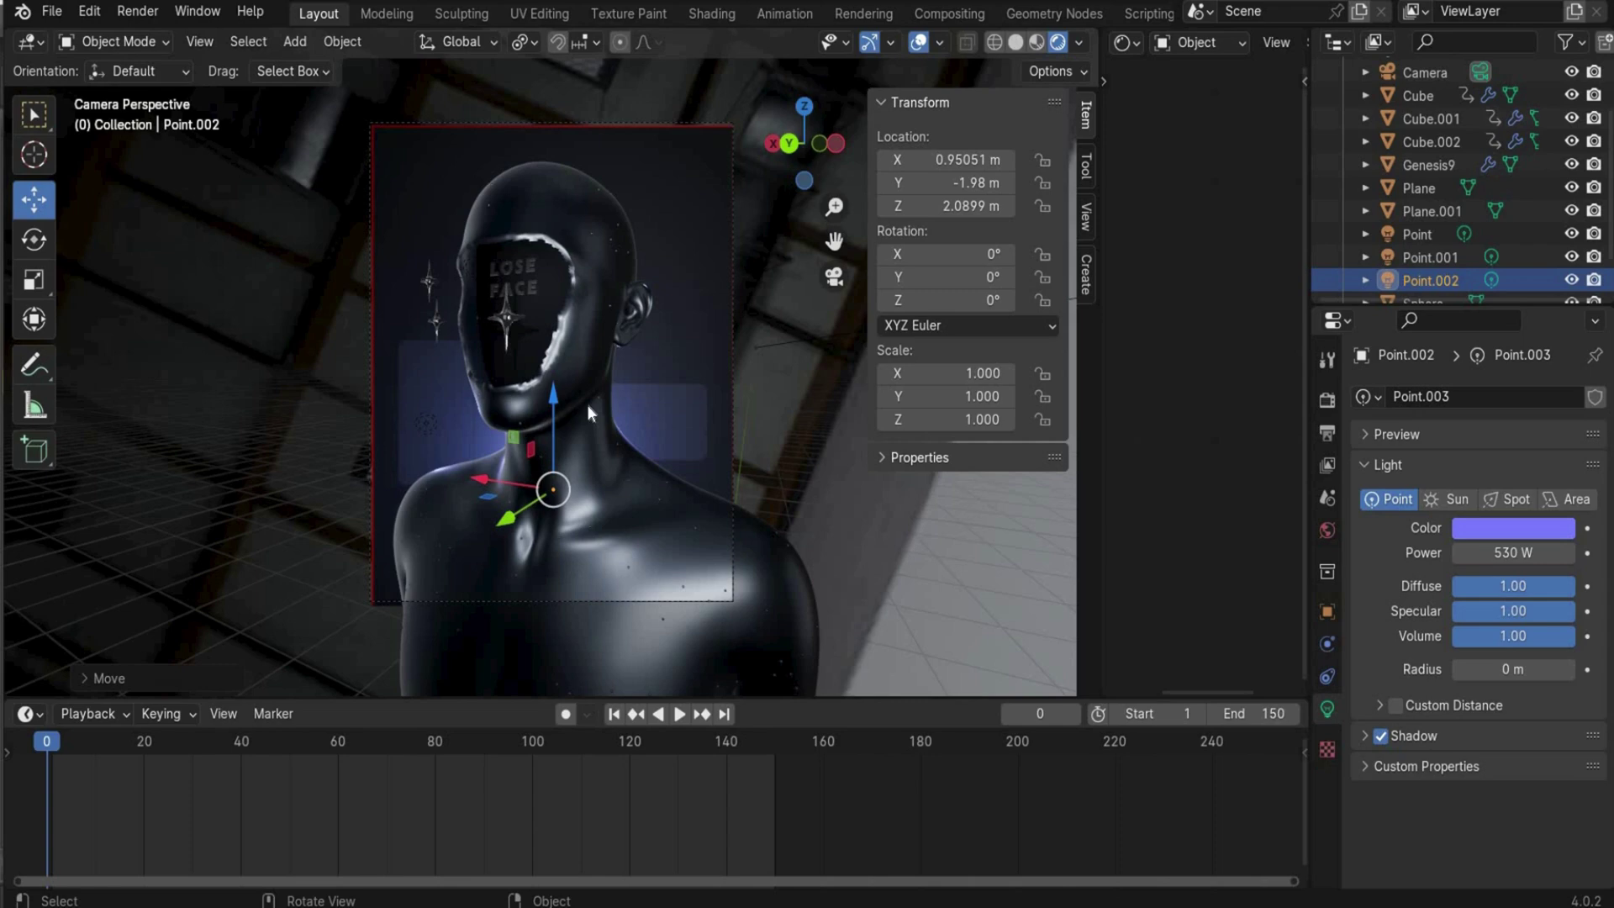
pyautogui.click(324, 391)
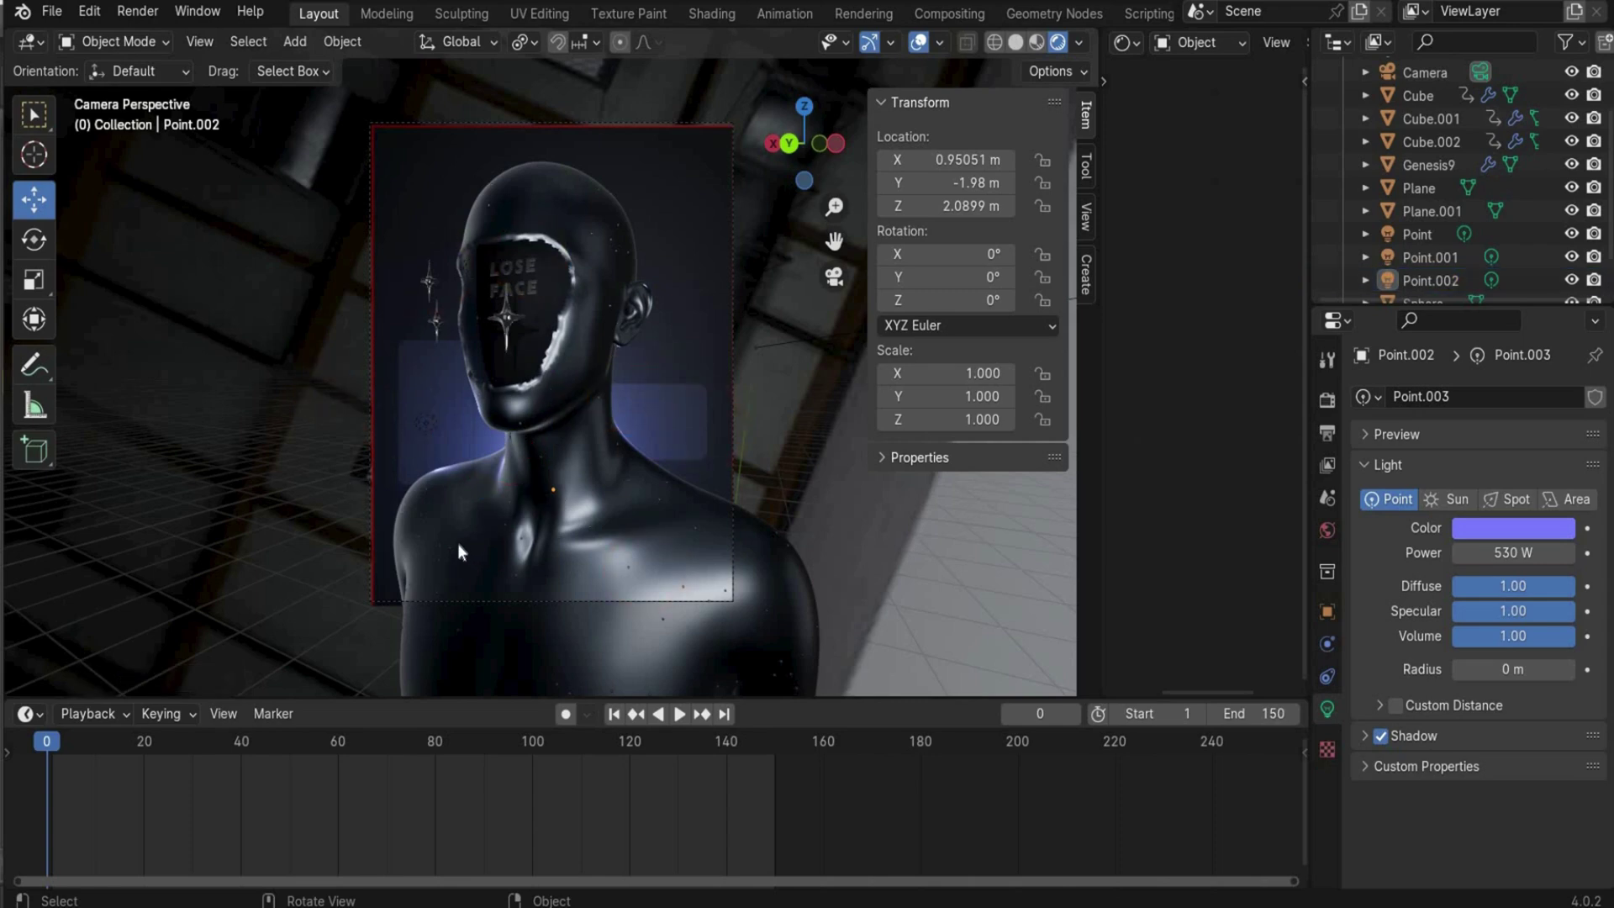
# - Duplicate the 530 W point light and place the copy behind the head at about X 0.61, Y -0.30, Z 3.43 m
pyautogui.scroll(-2, 1441, 229)
pyautogui.click(1441, 233)
pyautogui.hotkey('ctrl', 'c')
pyautogui.hotkey('ctrl', 'v')
pyautogui.click(1443, 255)
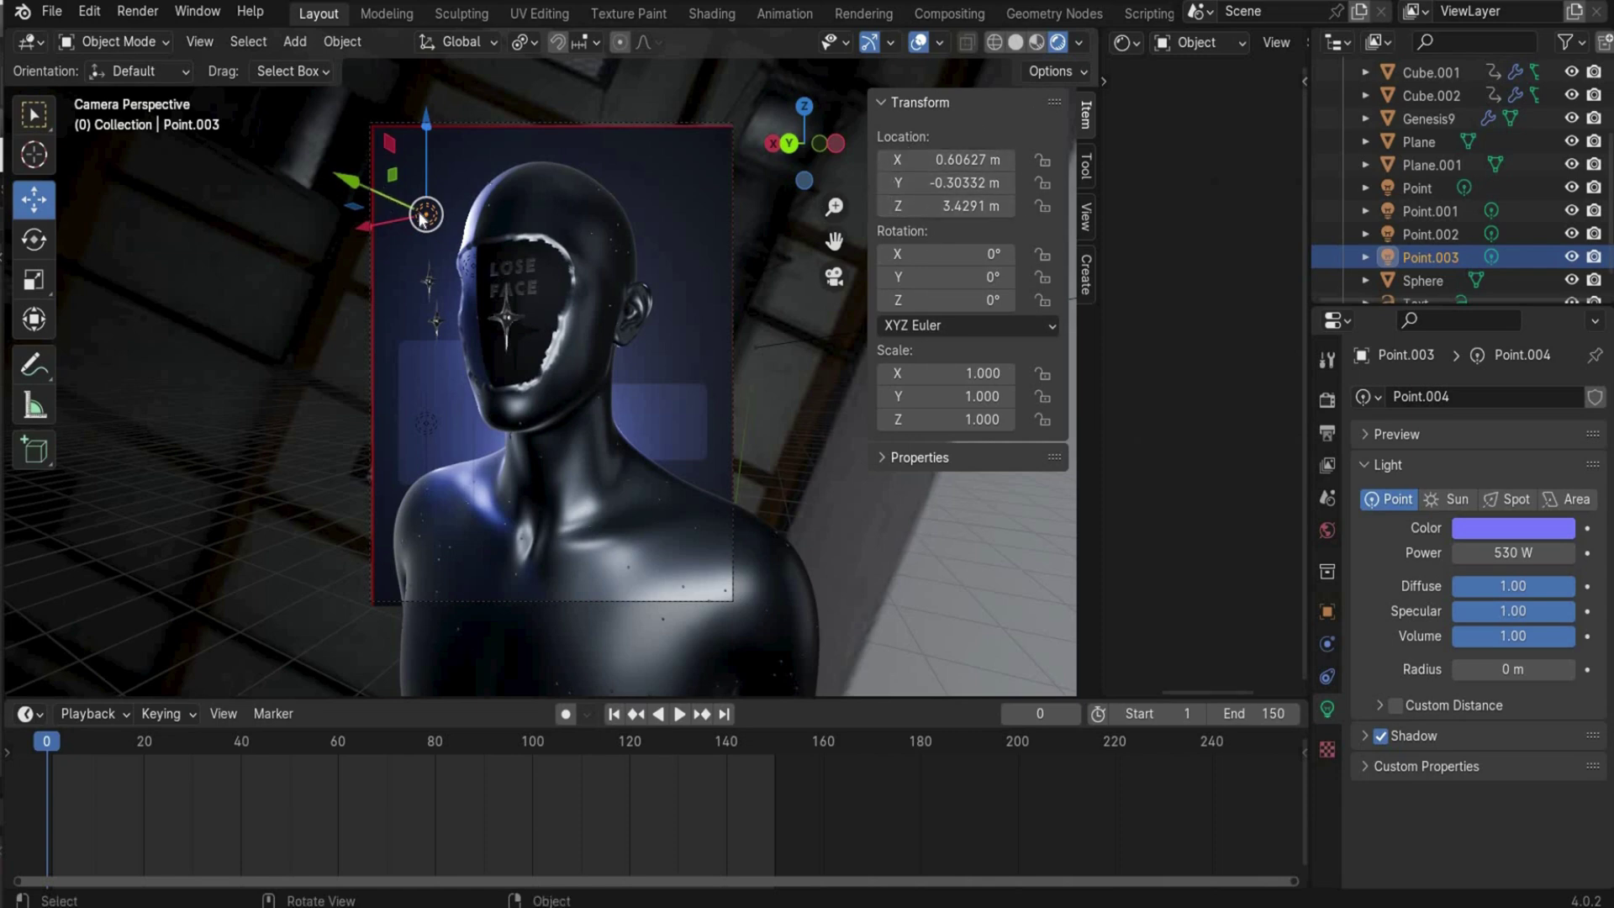
pyautogui.click(838, 277)
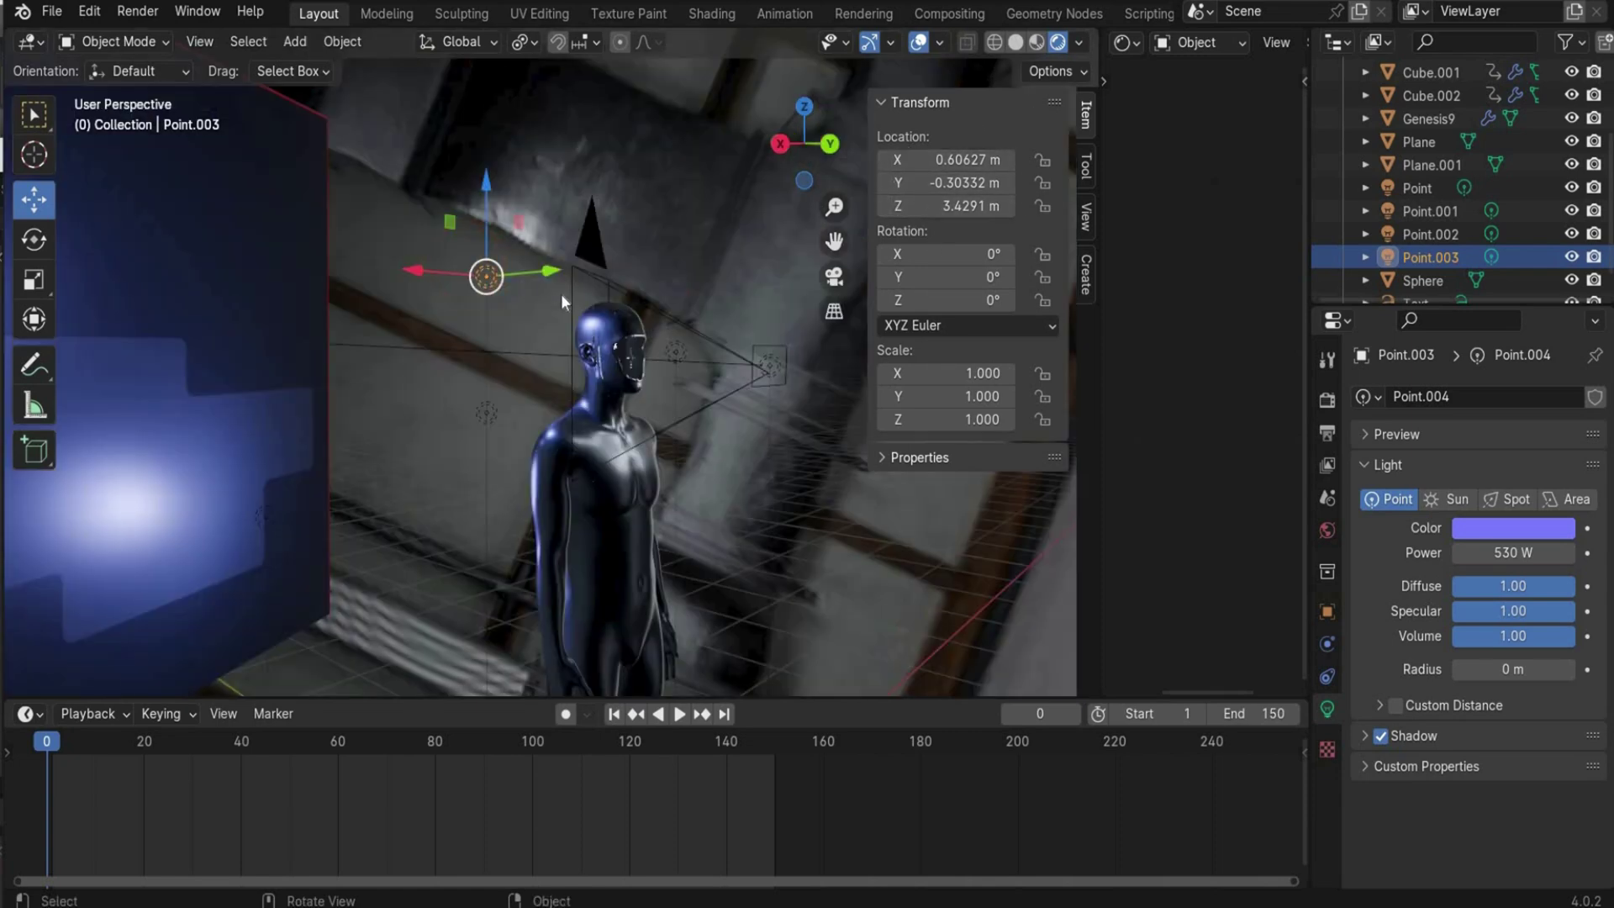
pyautogui.press('KP_0')
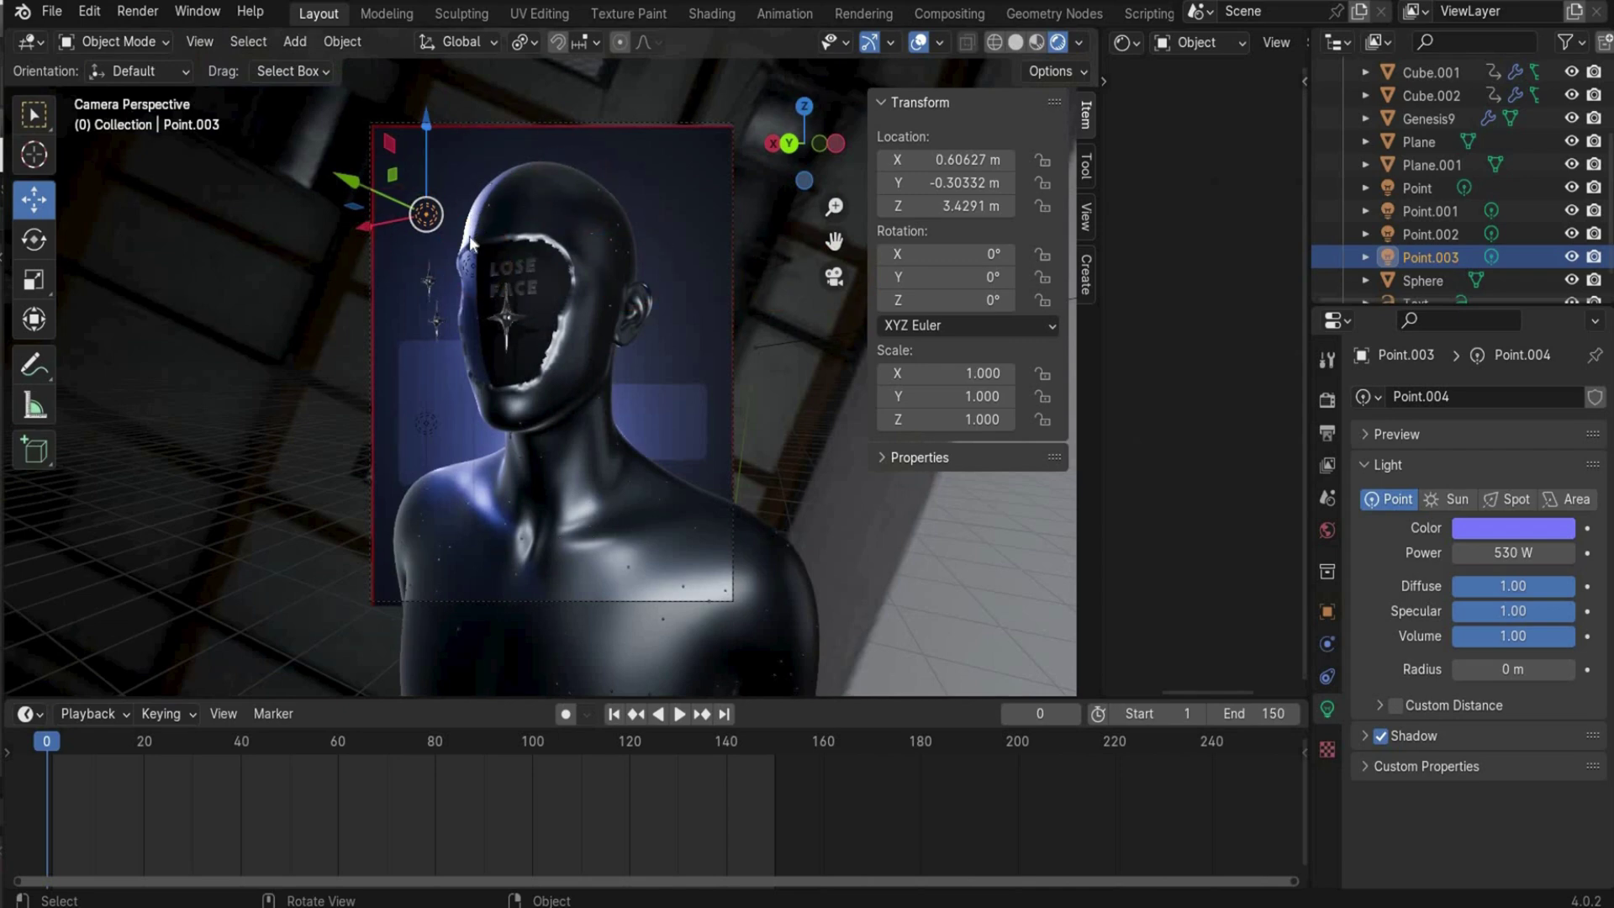
# - Set the power of the point light behind the head to 5 W and deselect it
pyautogui.click(1519, 552)
pyautogui.write('5')
pyautogui.press('Return')
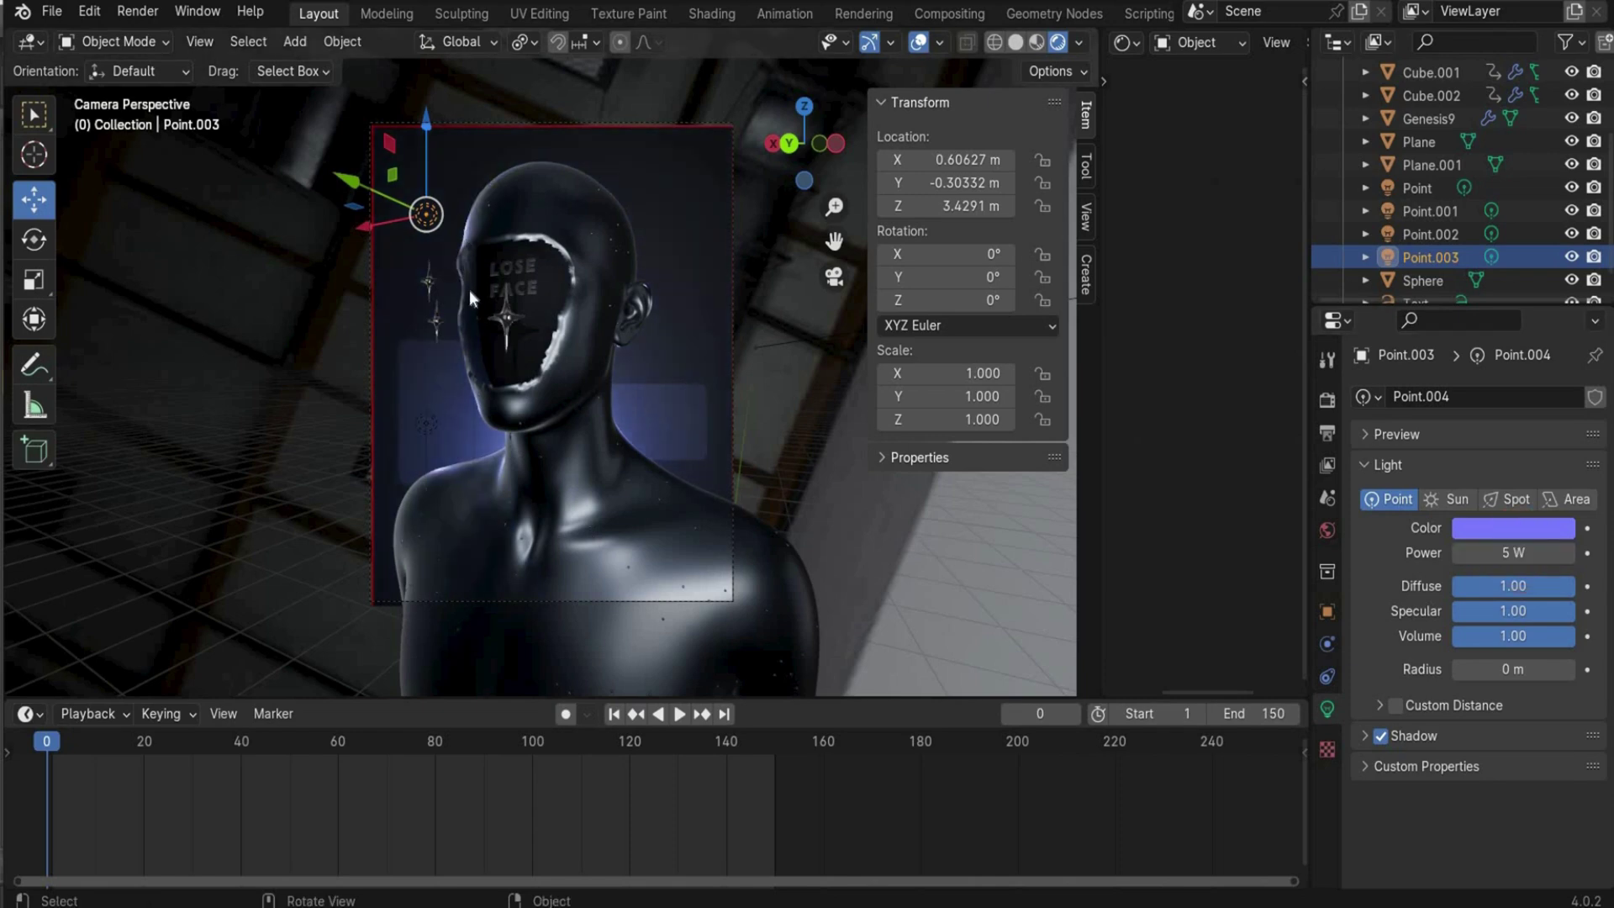
pyautogui.hotkey('alt', 'a')
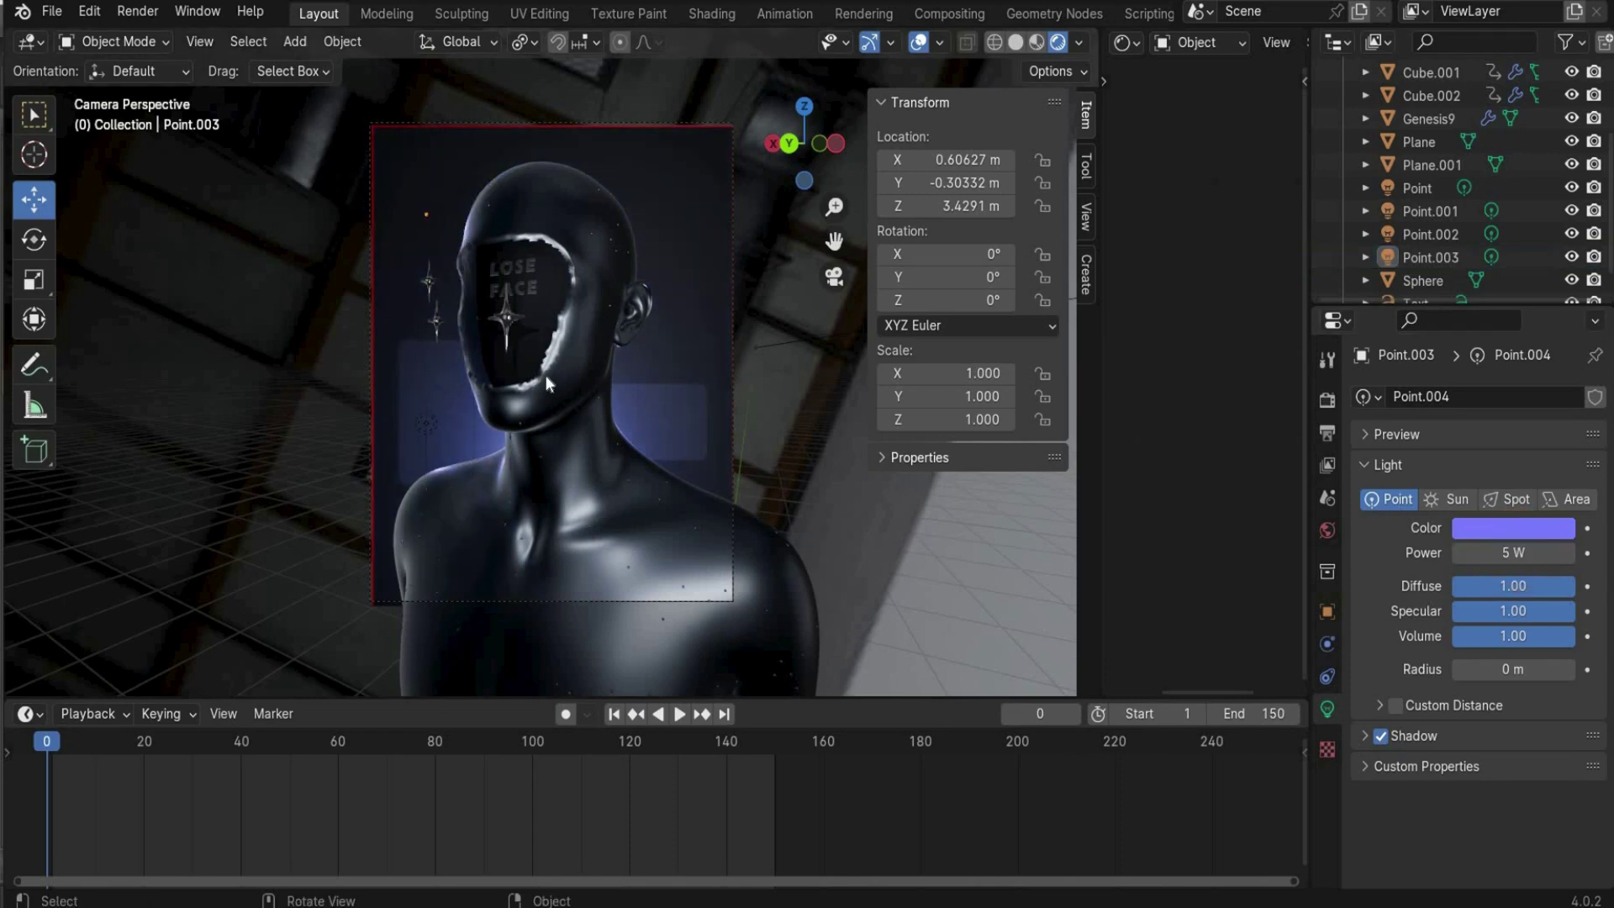